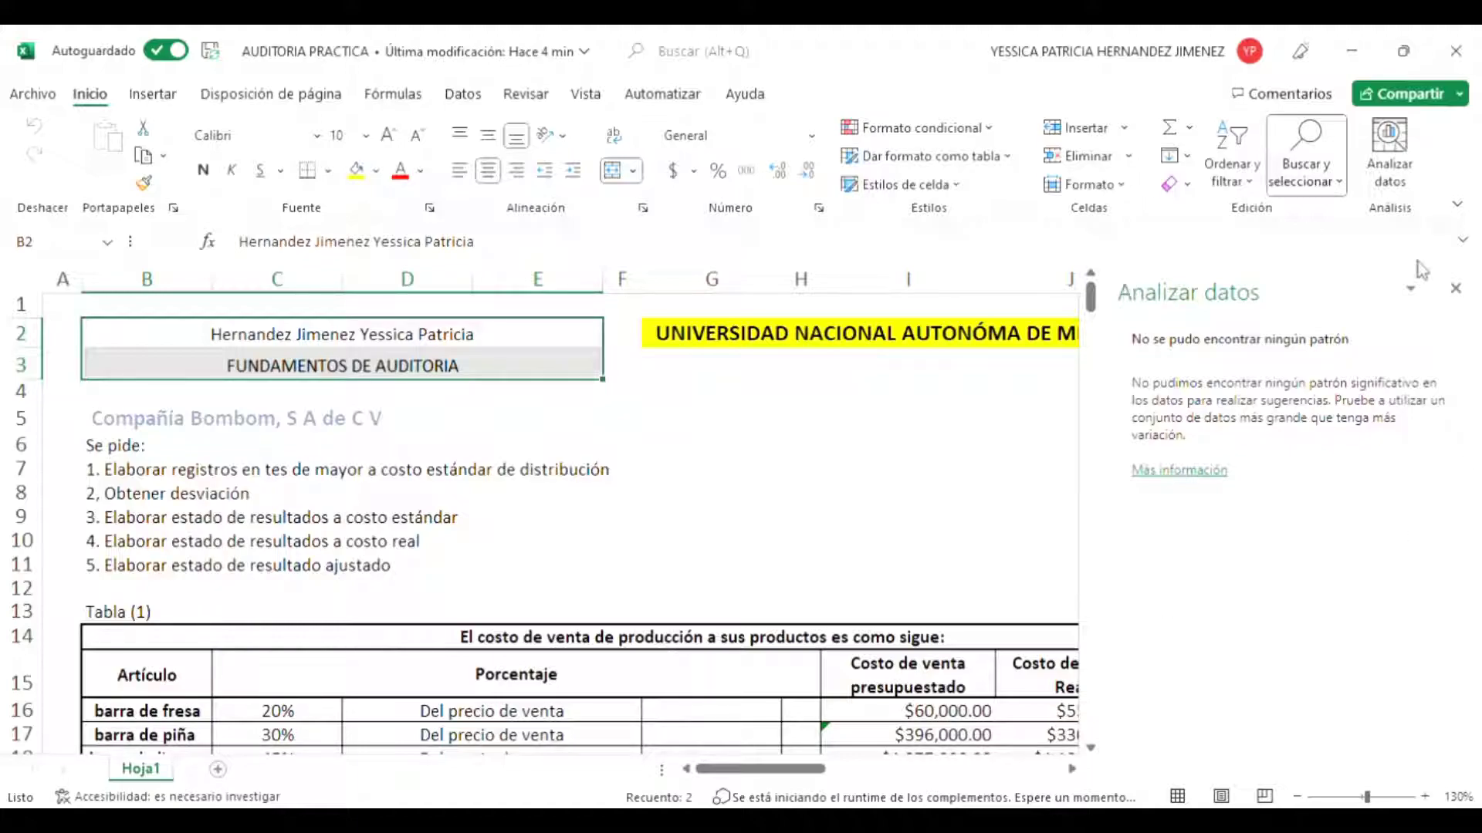
Step: Close the Analizar datos pane and look over the university, student and course headings at the top of Hoja1
click(1457, 292)
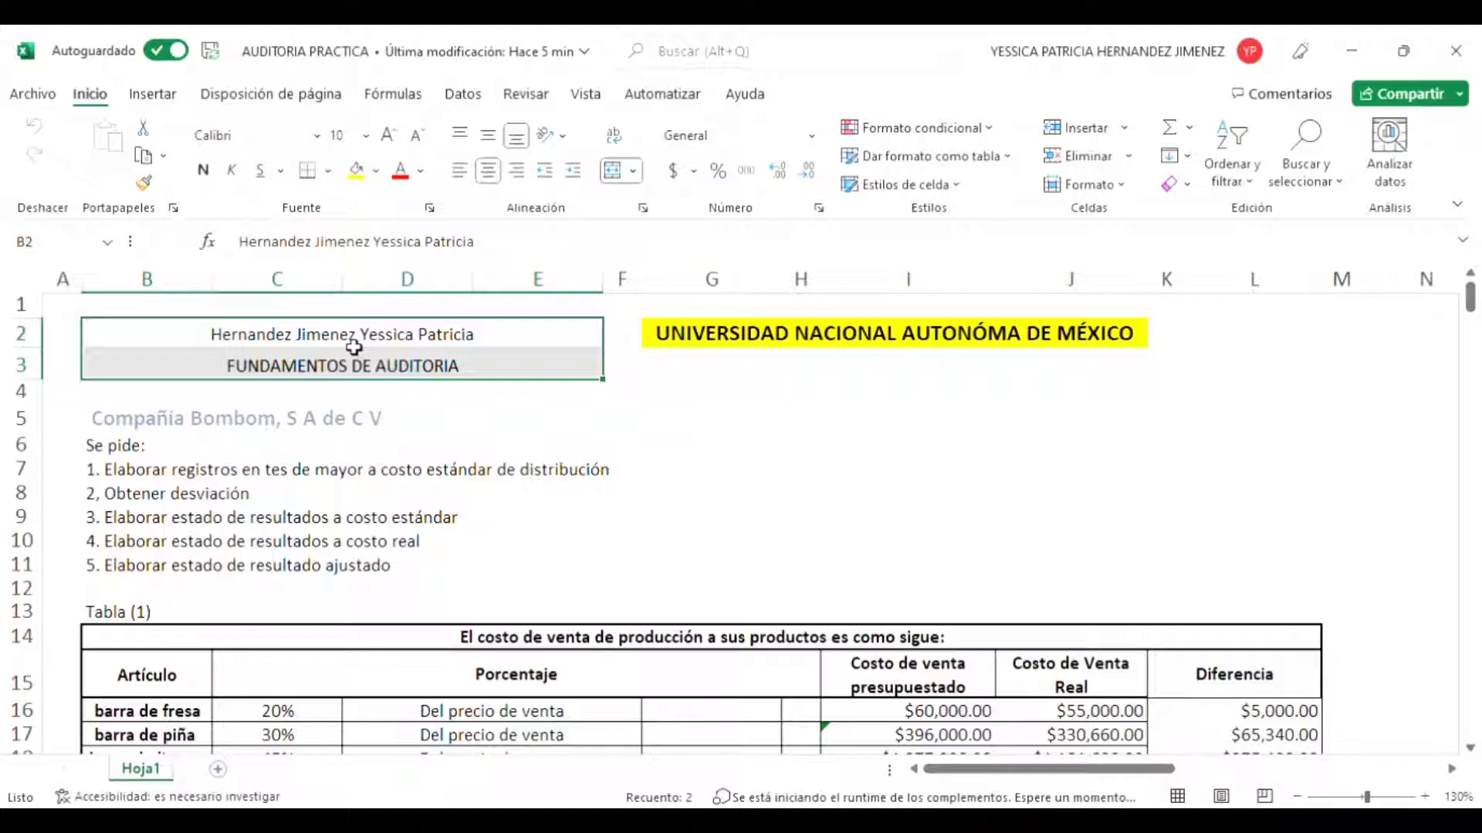
click(814, 347)
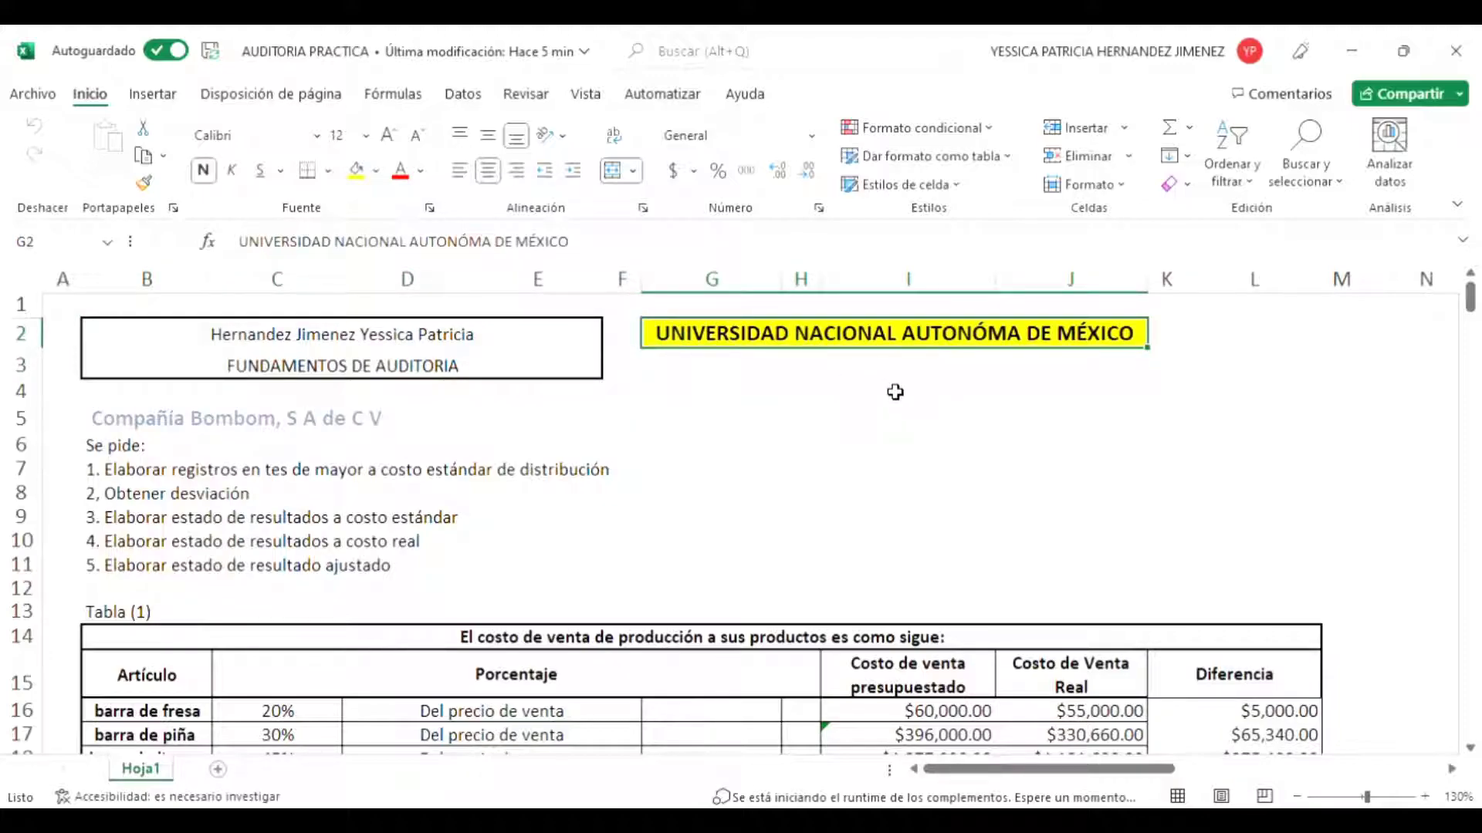
key(Left)
key(Left)
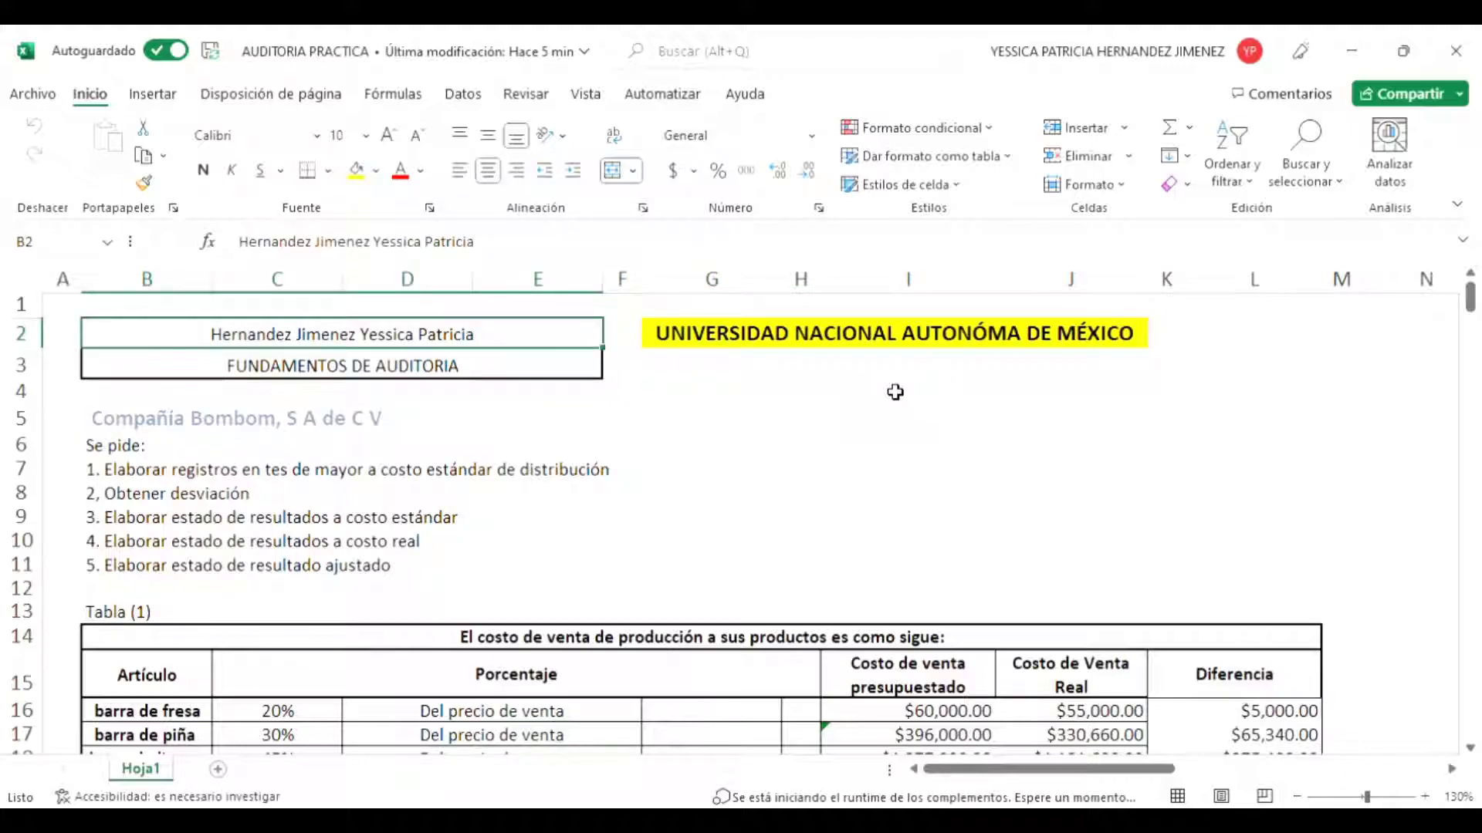
key(Down)
key(Down)
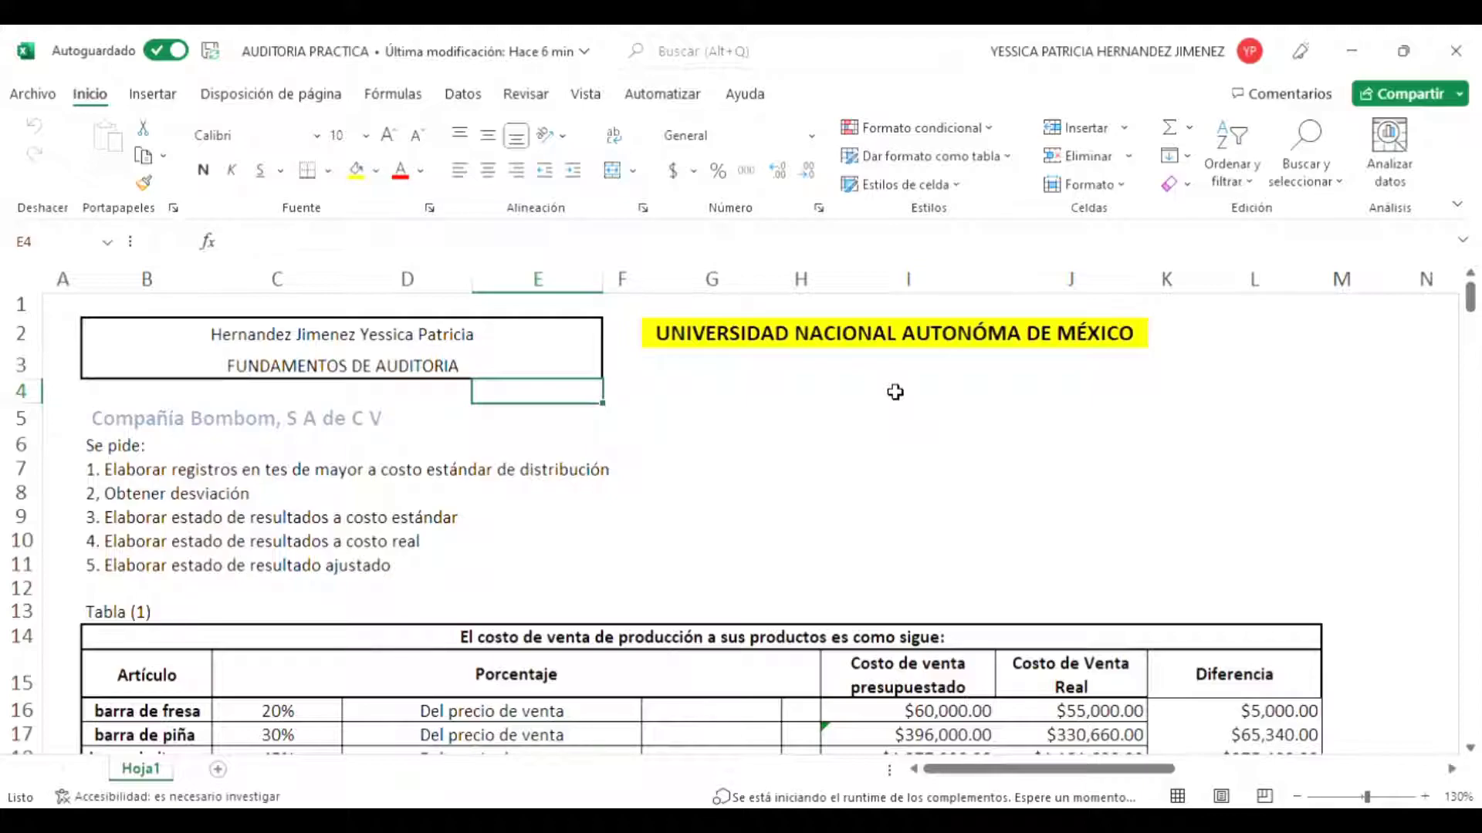
Step: Read the Compañía Bombom heading and the five exercise requirements listed in B7 to B11
click(303, 477)
click(179, 426)
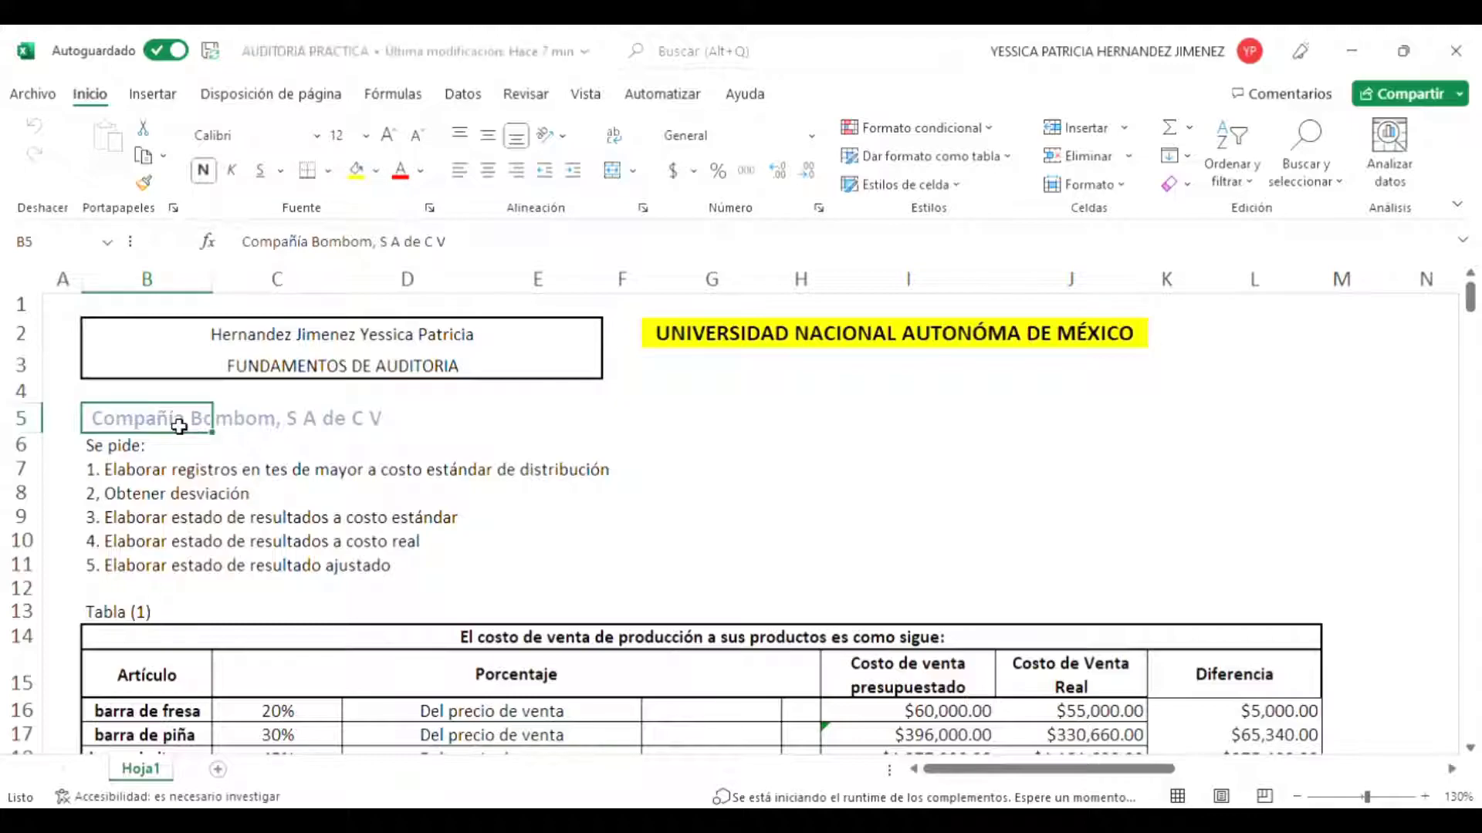
key(Down)
key(Down)
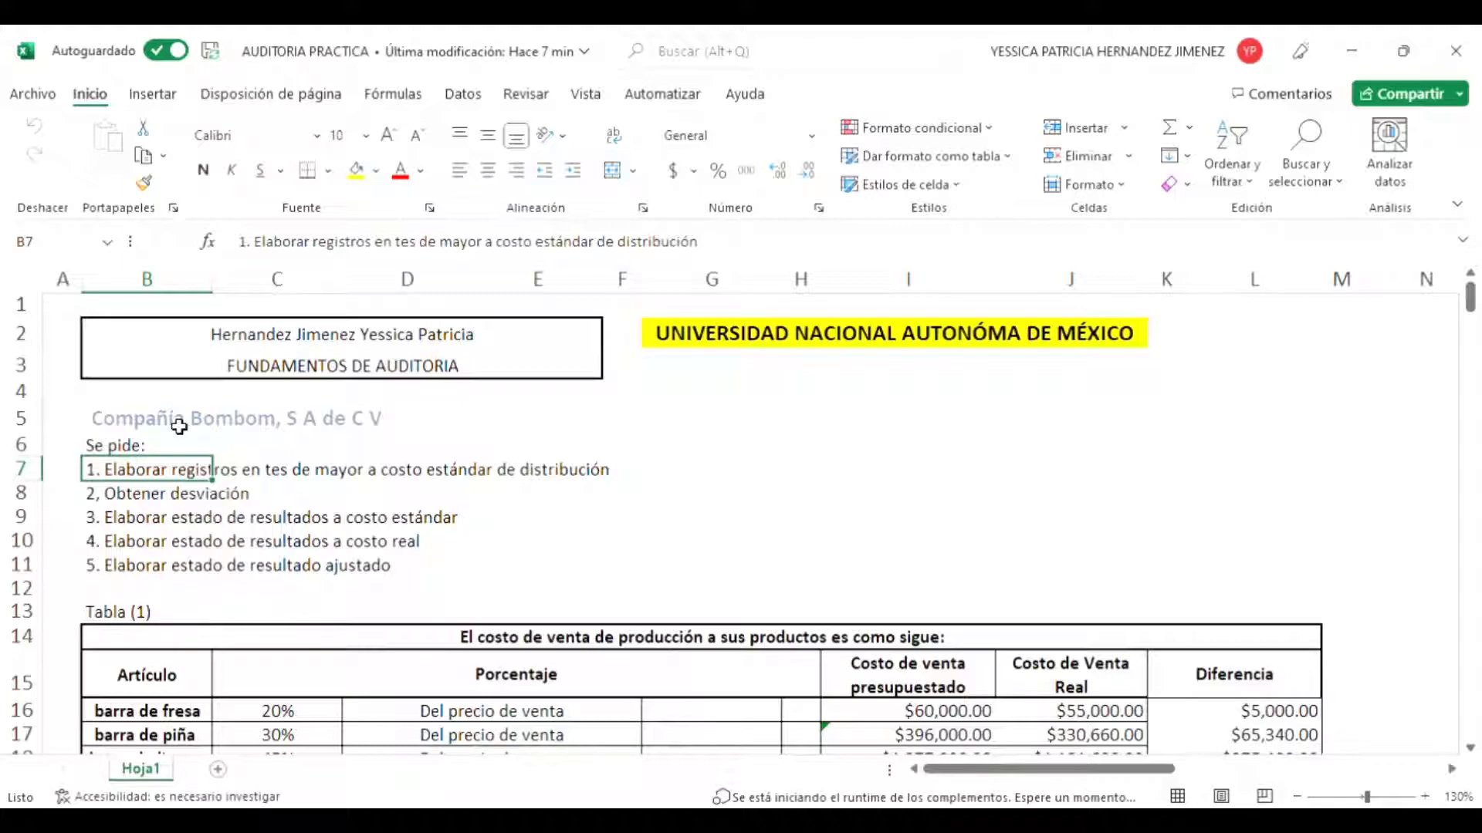
key(Down)
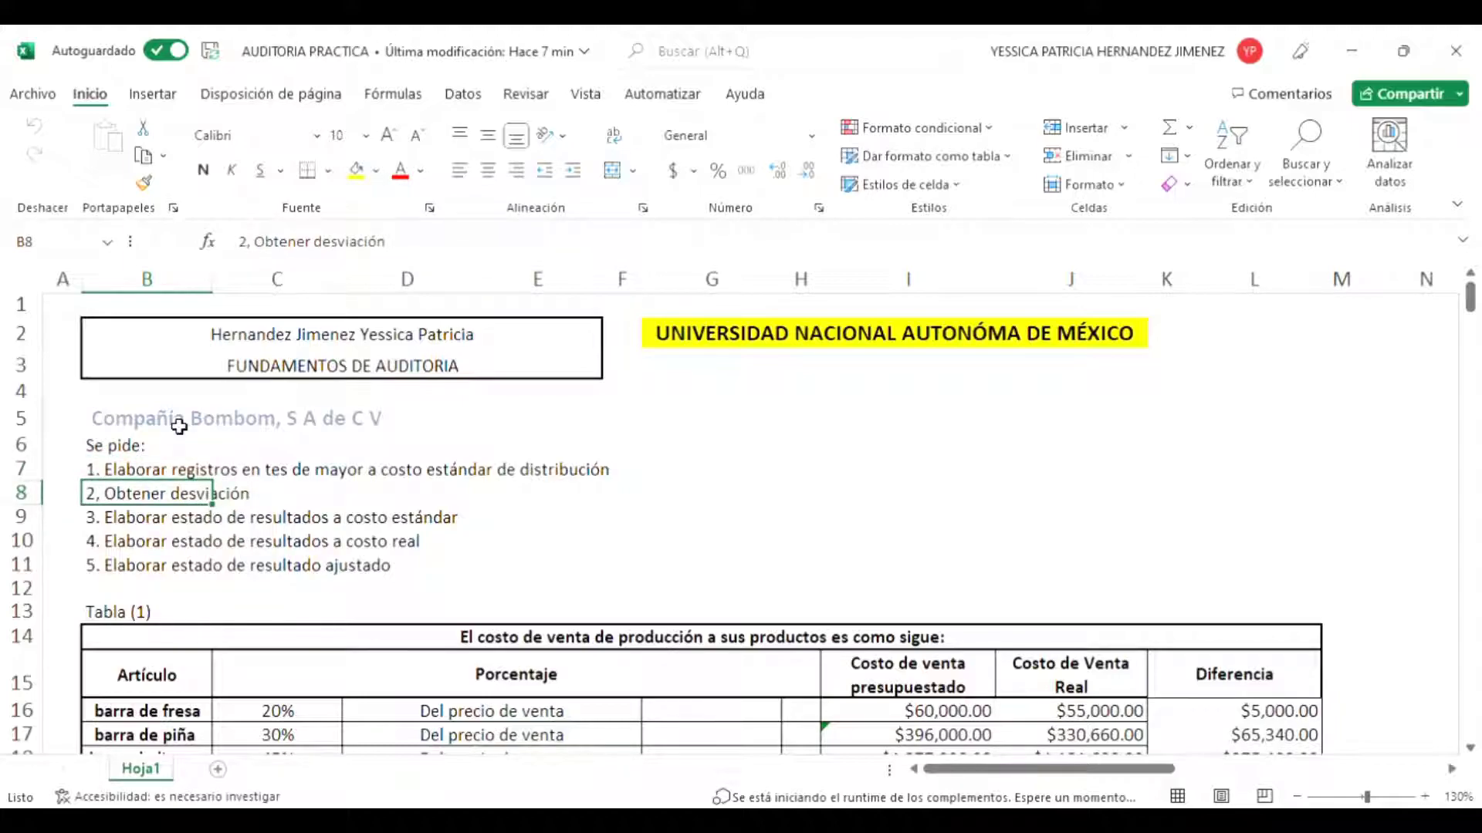
key(Down)
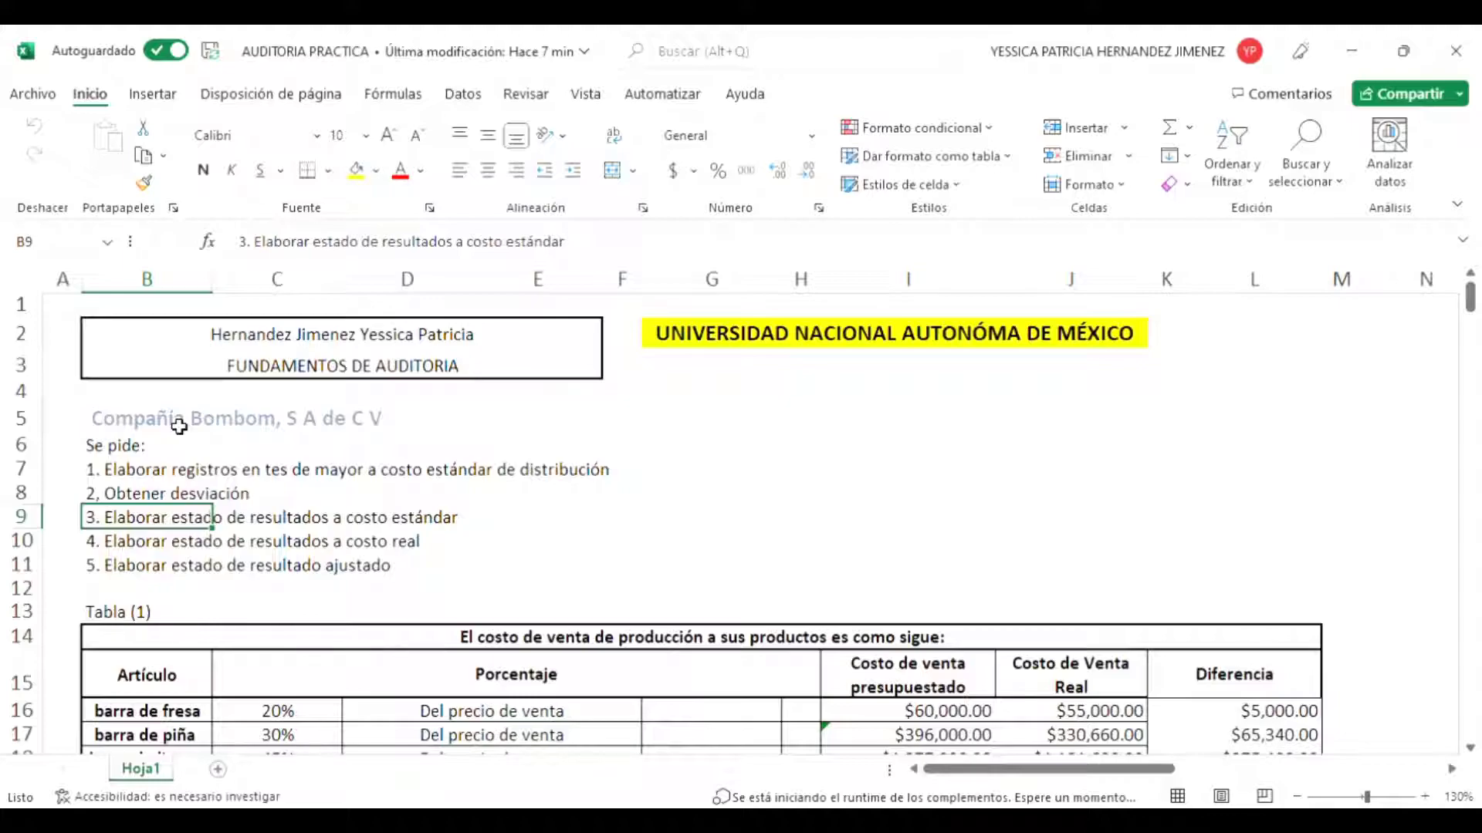
key(Down)
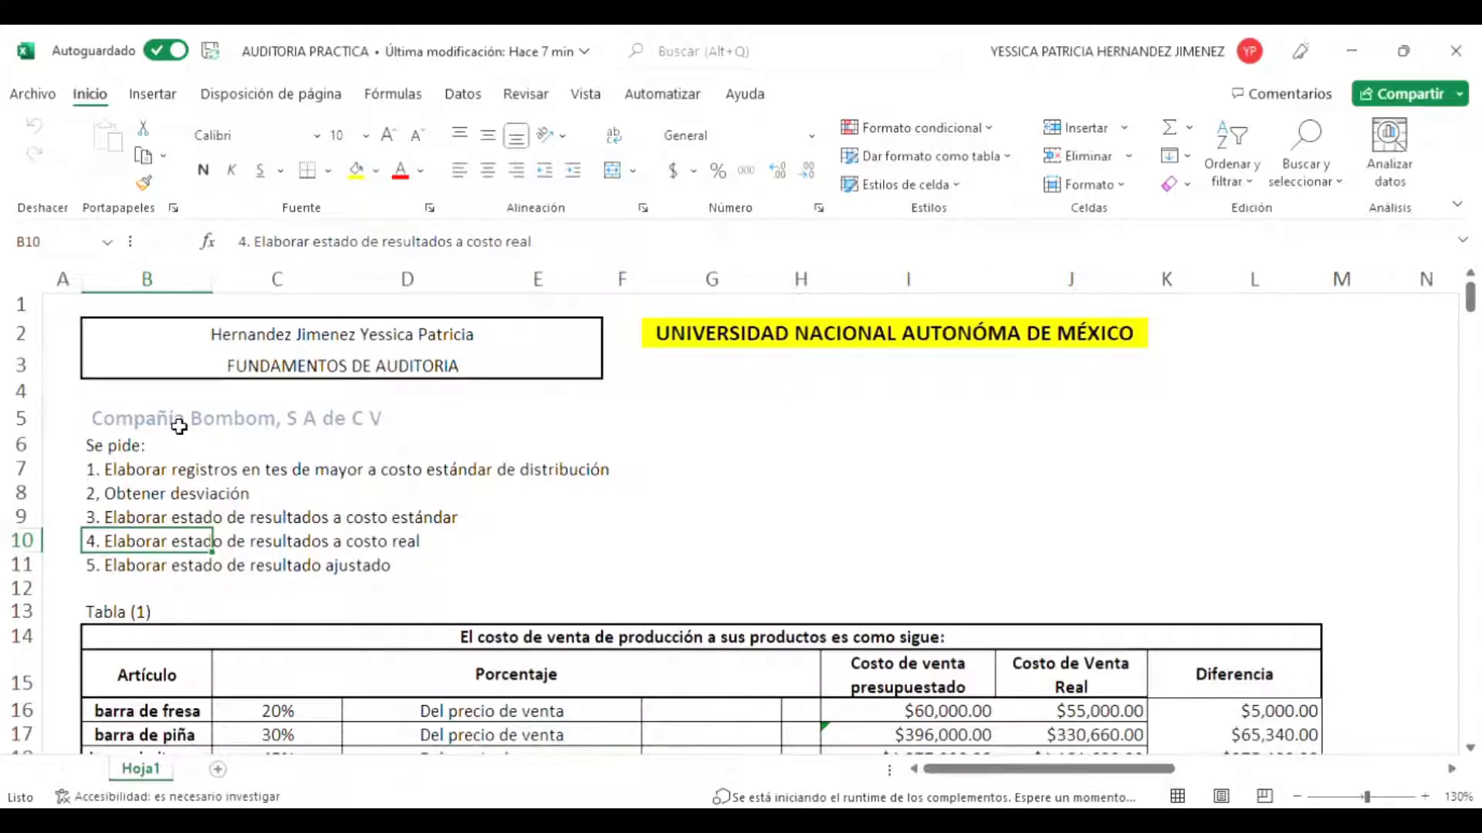
key(Down)
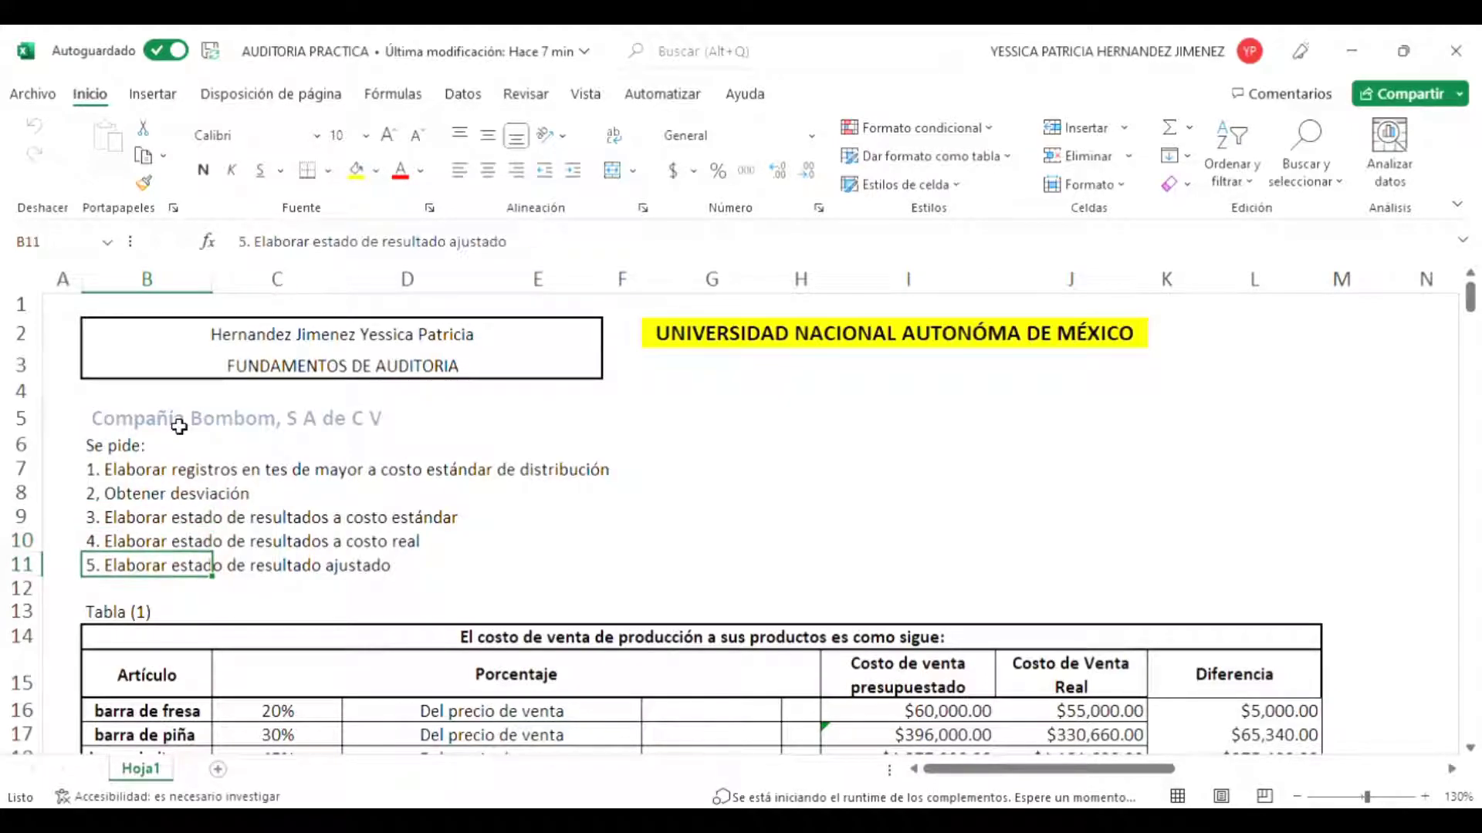
Step: Locate Tabla (1) below the requirements and examine its title row on the cost of sales
key(Down)
key(Down)
key(Down)
key(Down)
key(Down)
key(Down)
key(Down)
key(Down)
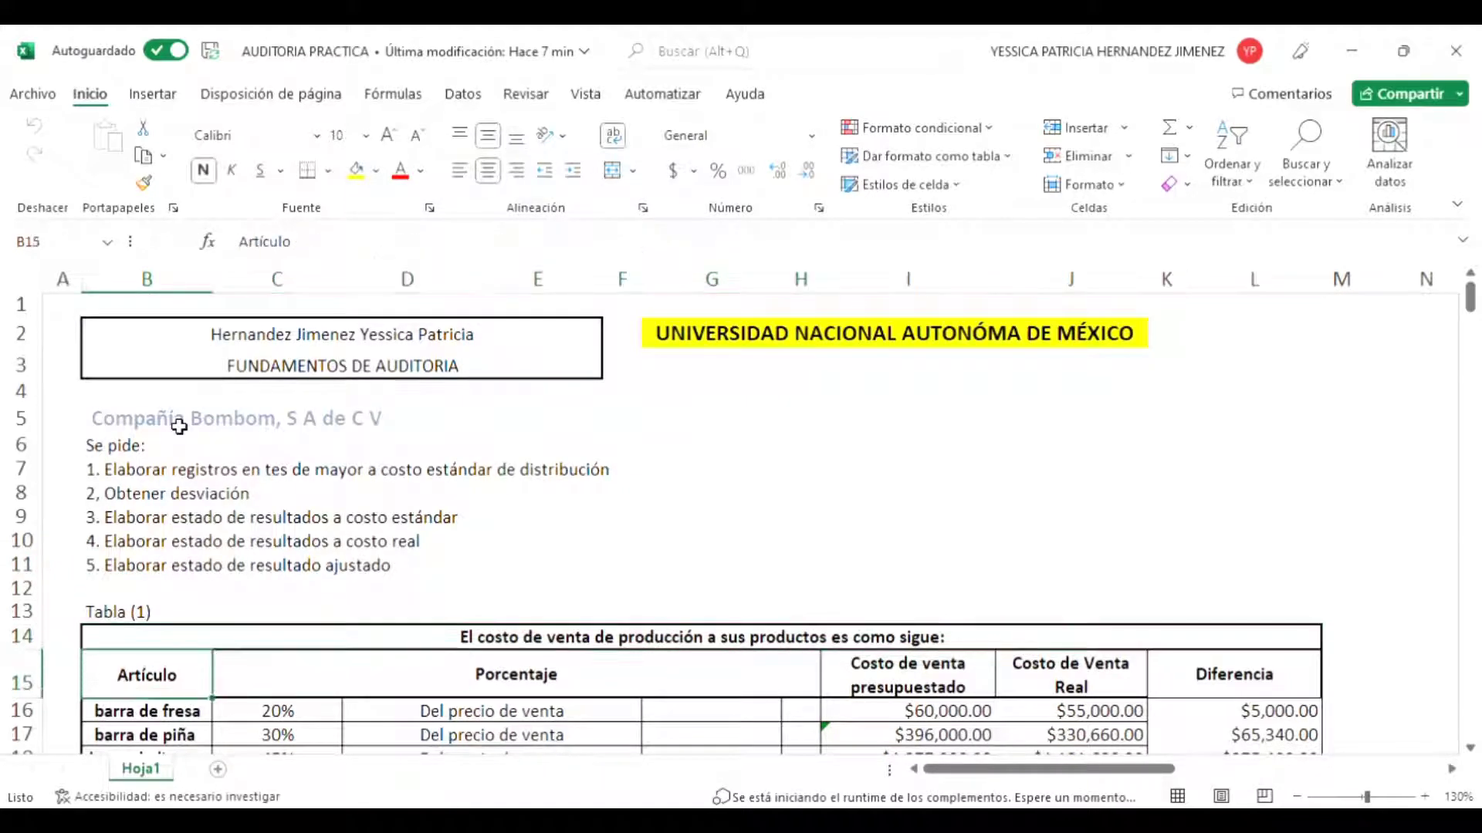
key(Down)
key(Down)
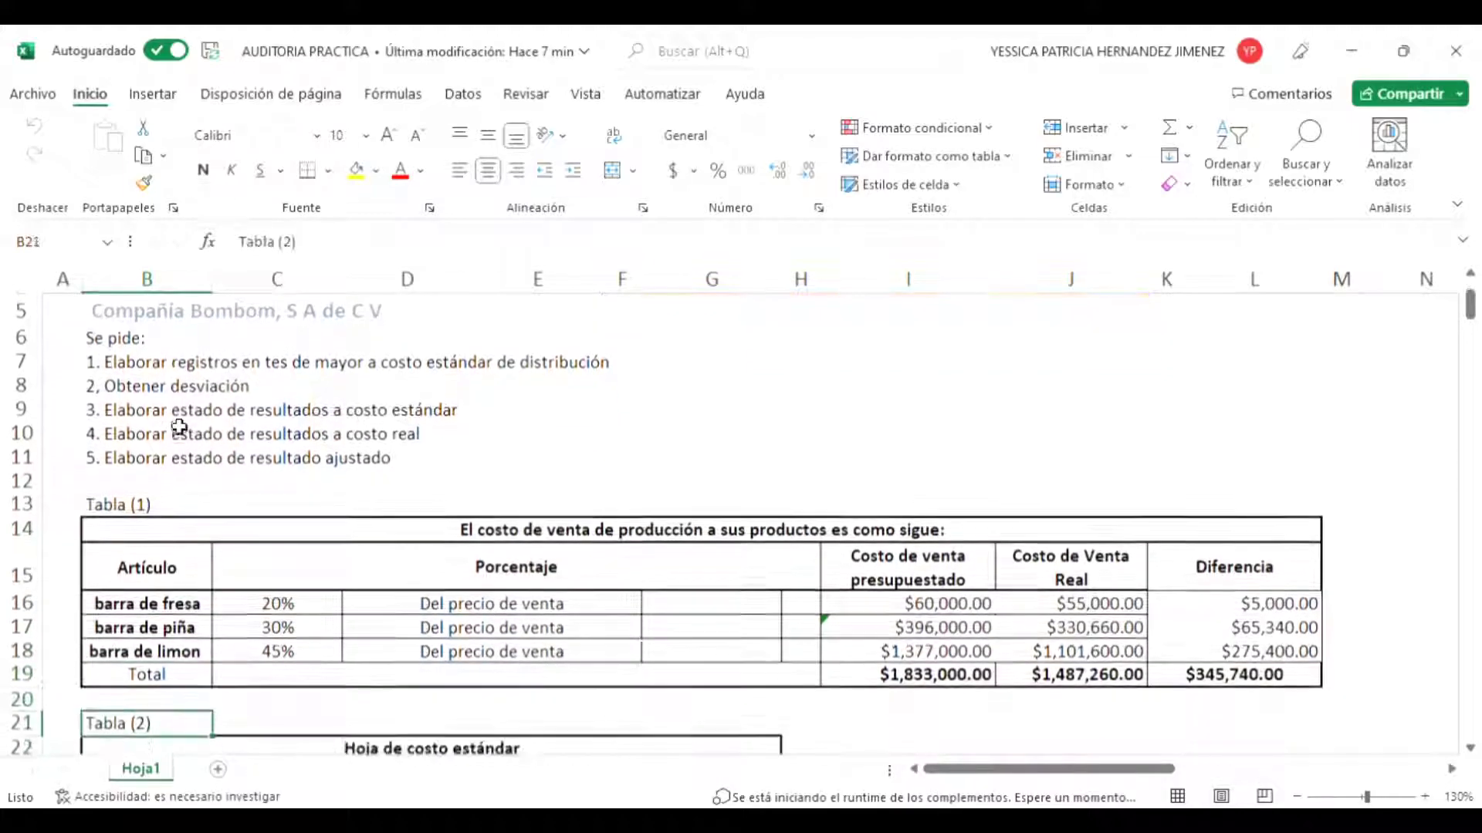
key(Up)
key(Up)
key(Up)
key(Up)
key(Up)
key(Up)
key(Up)
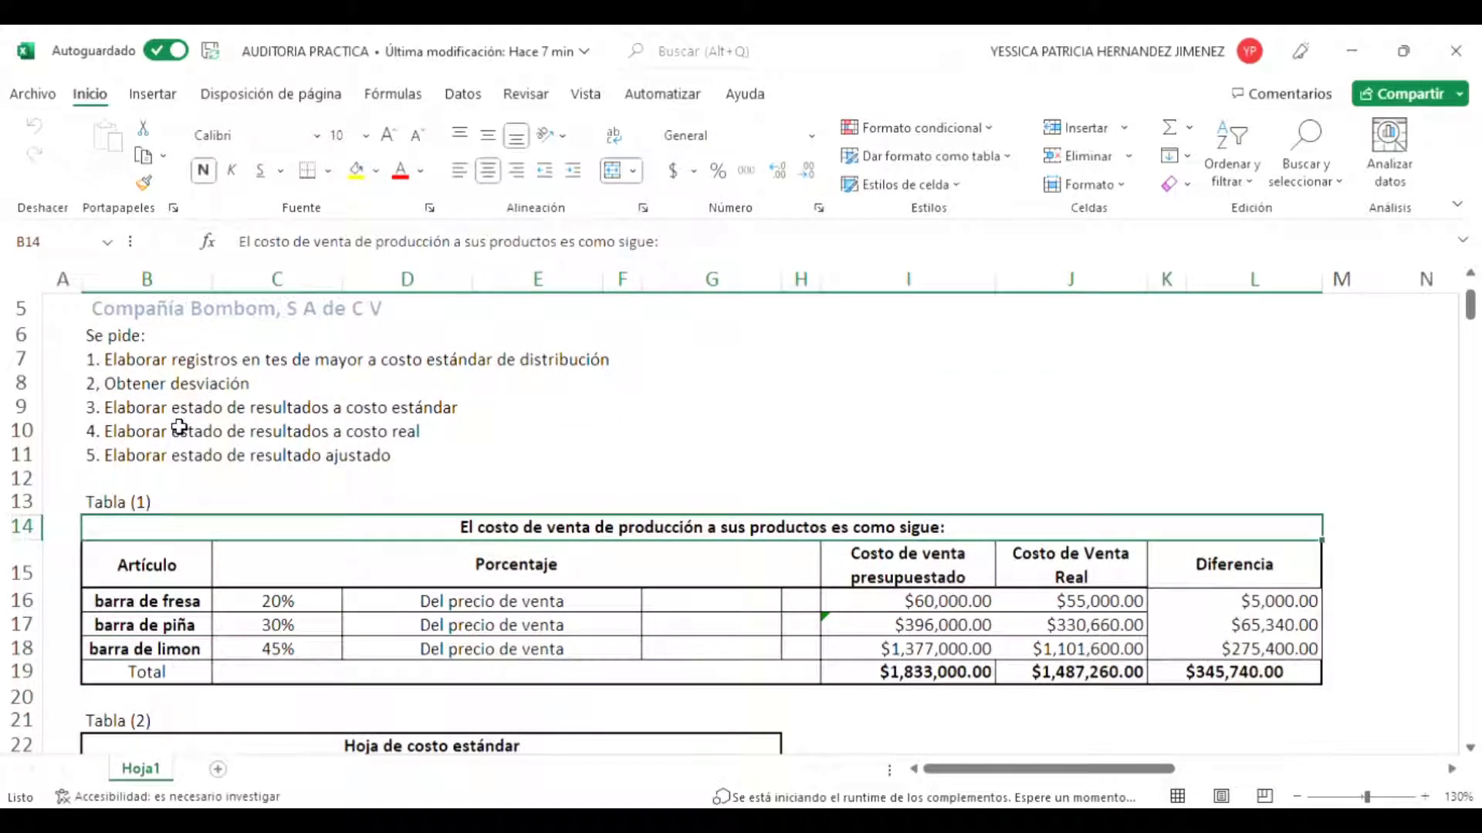
Step: Go through the Artículo column of Tabla (1), from barra de fresa to barra de limon
key(Down)
key(Down)
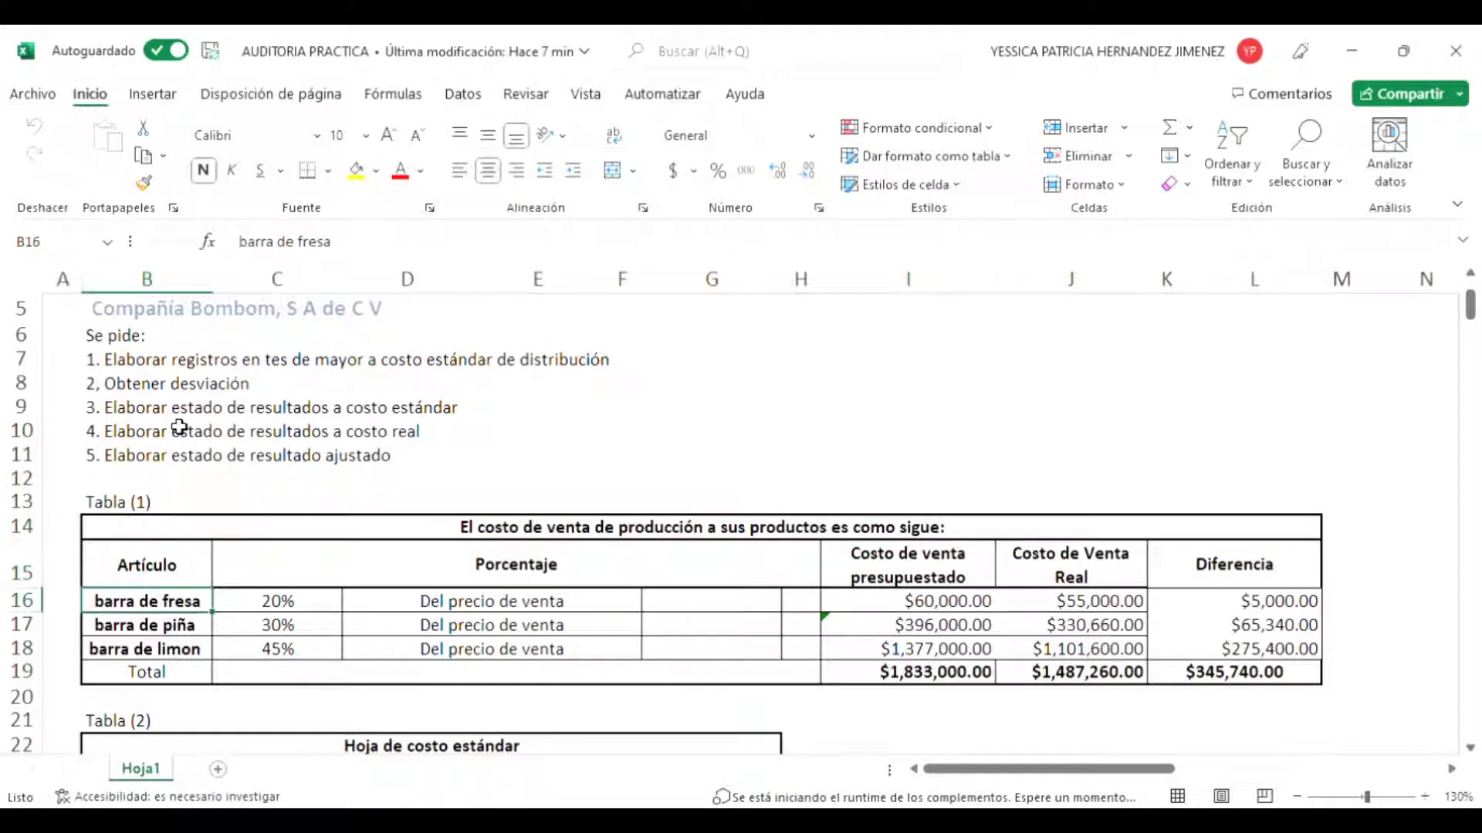
key(Up)
key(Down)
key(Down)
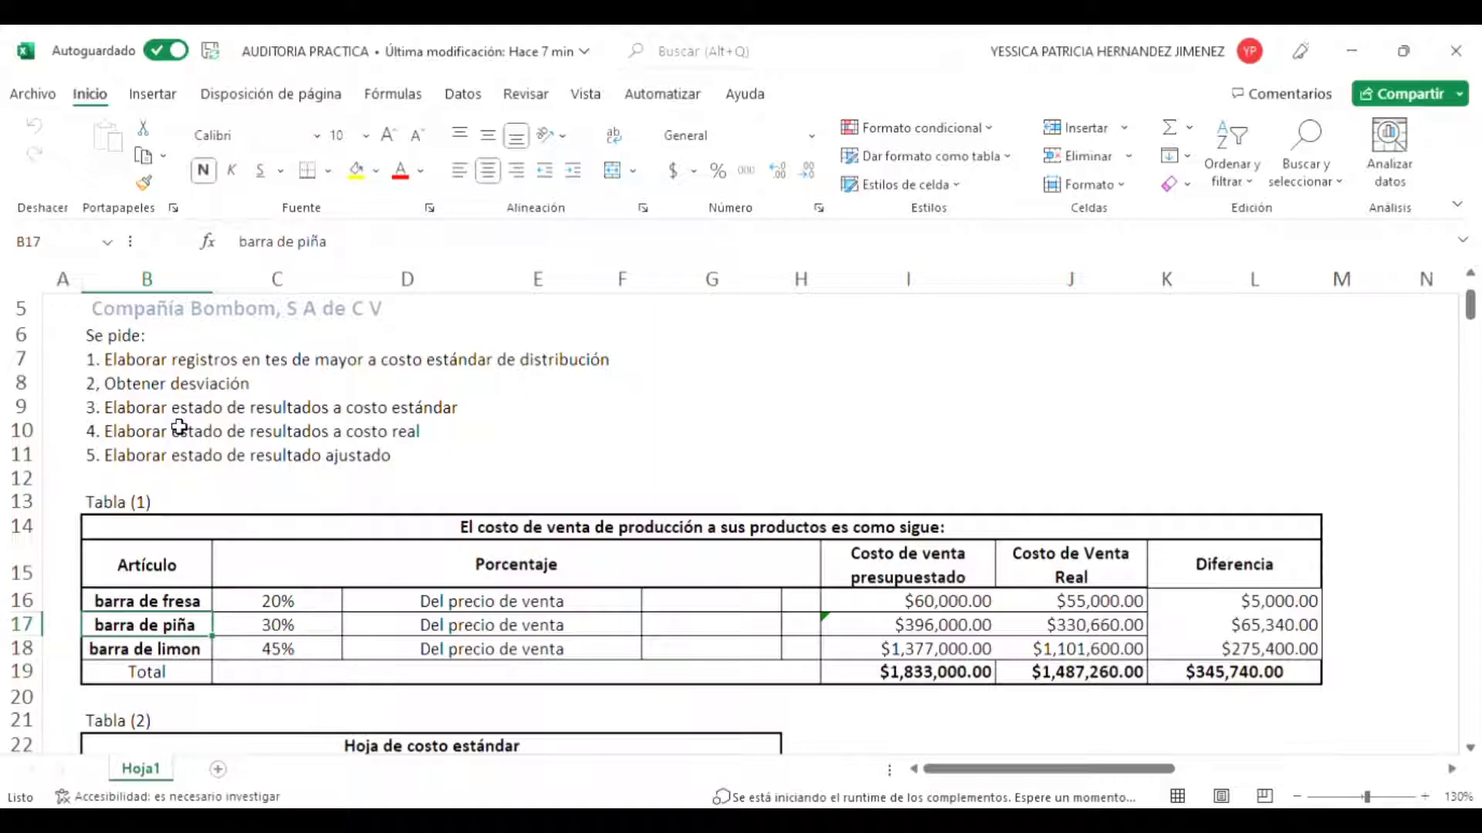
key(Down)
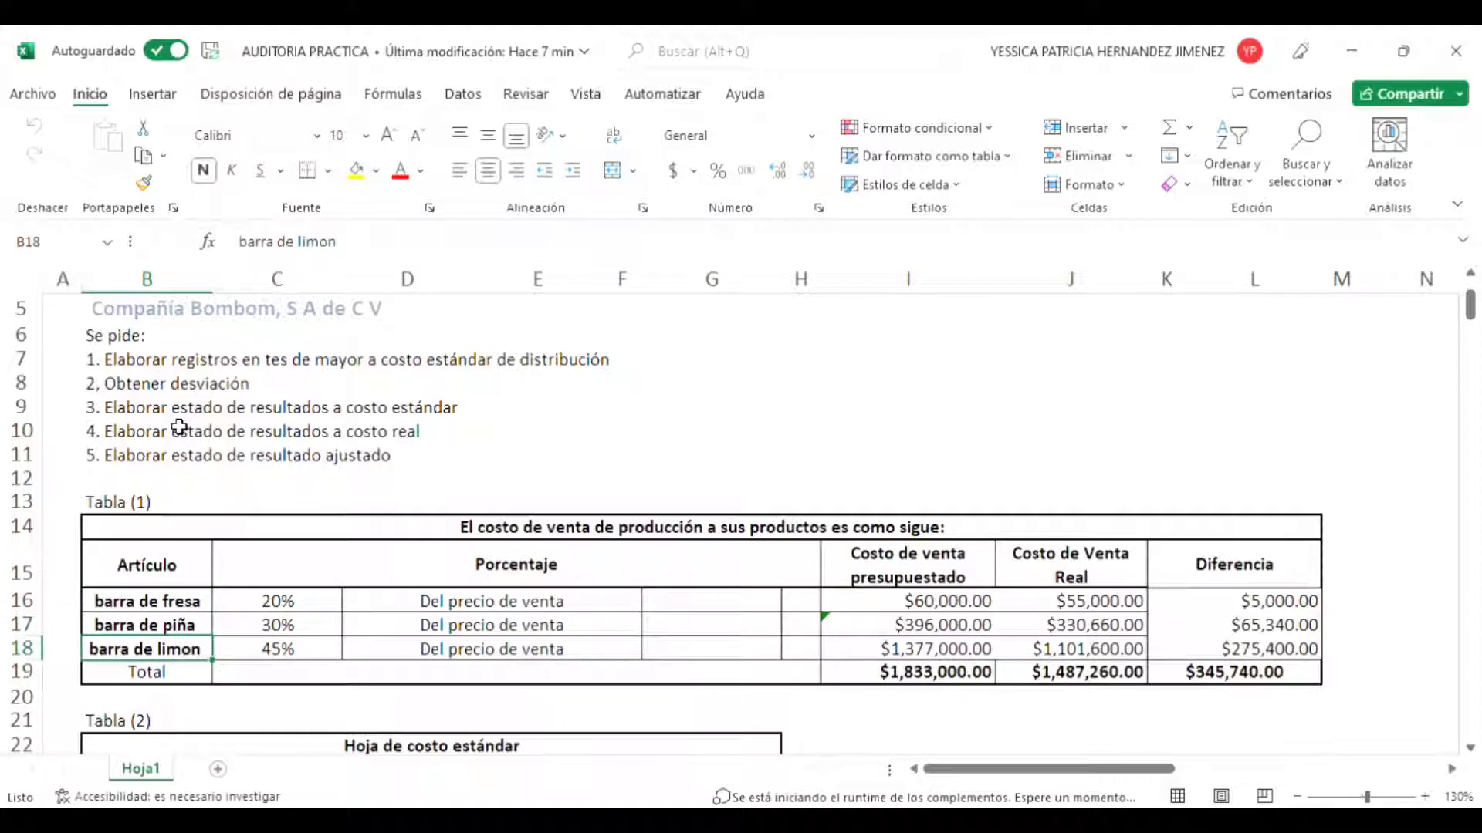
Step: Examine the barra de fresa row: its percentage of the sale price and the budgeted and real cost formulas
key(Up)
key(Up)
key(Right)
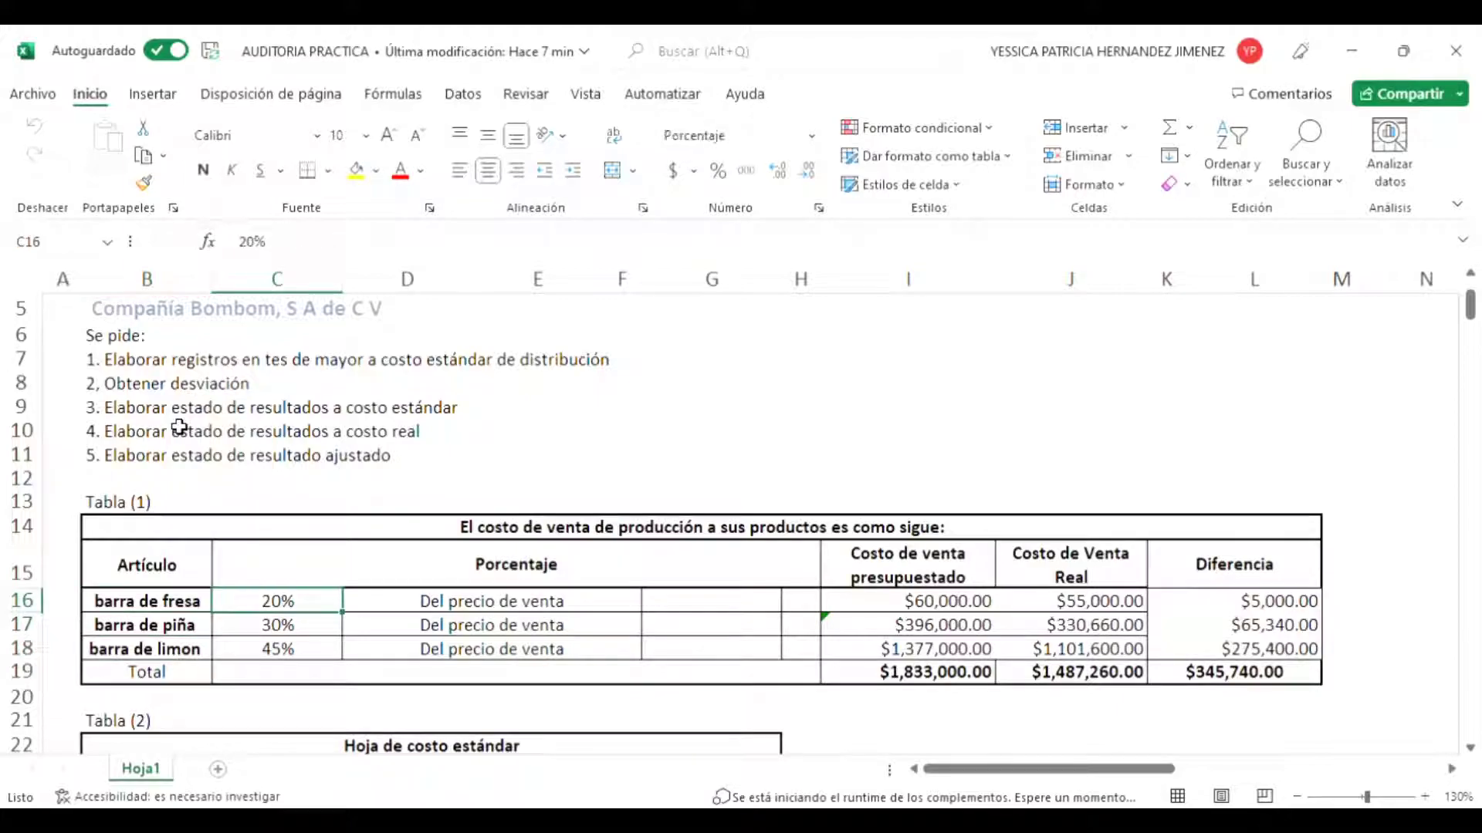
key(Right)
key(Left)
key(Right)
key(Right)
key(Right)
key(Right)
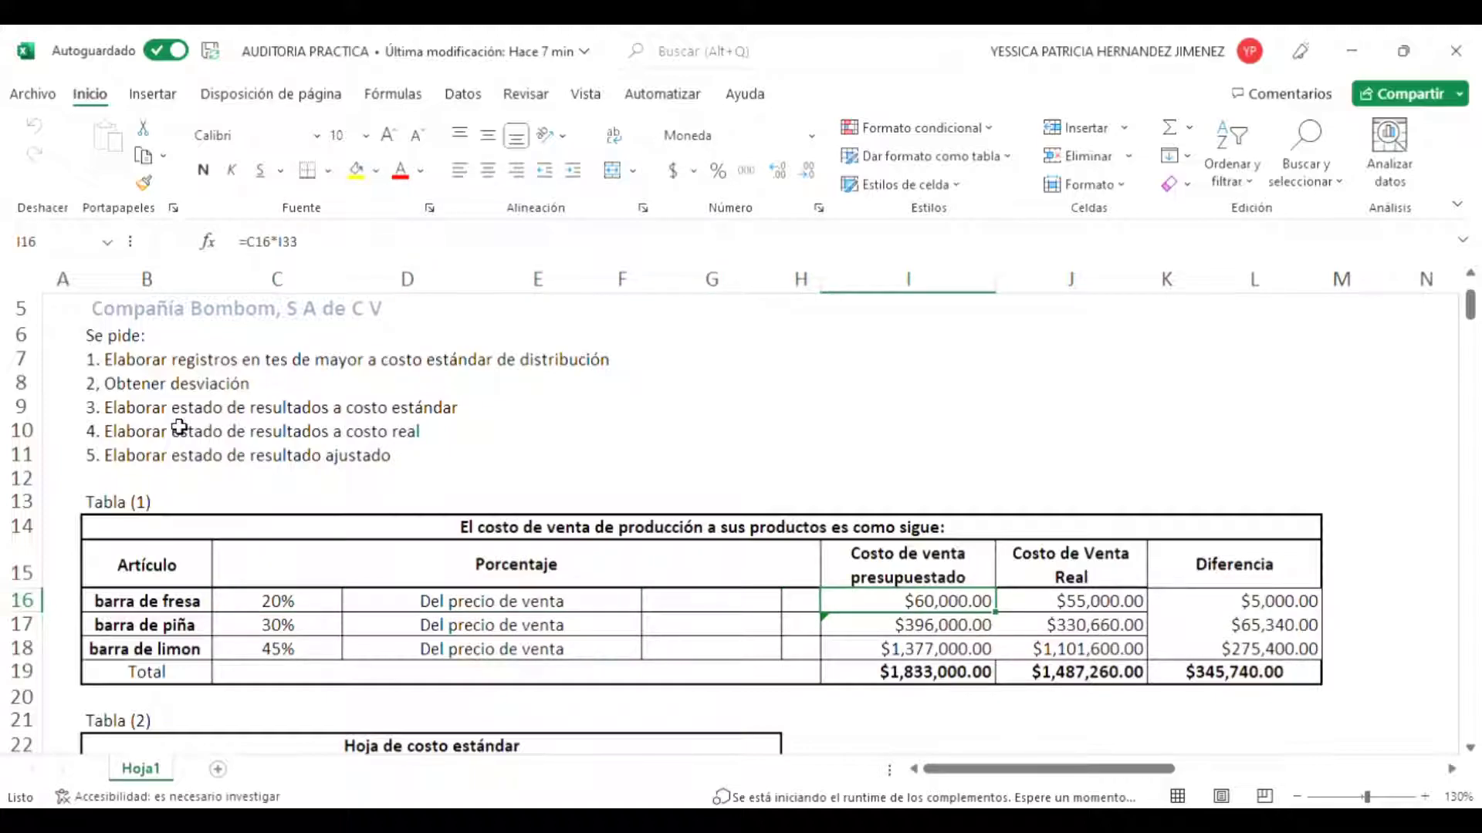
key(Right)
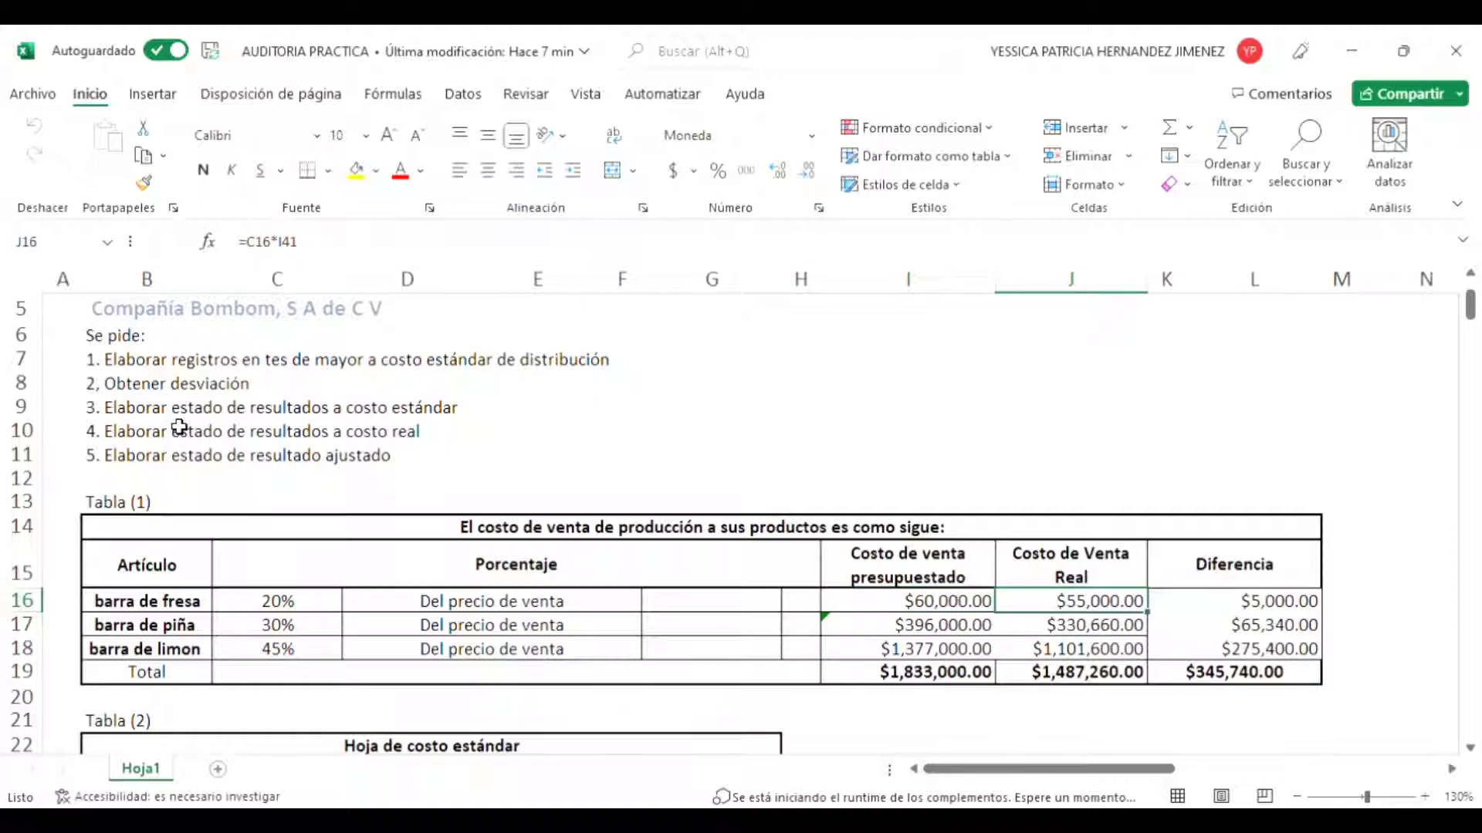
Step: Examine the barra de piña row, including the budgeted cost formula in I17 and real cost formula in J17
key(Left)
key(Left)
key(Left)
key(Left)
key(Left)
key(Left)
key(Down)
key(Right)
key(Right)
key(Right)
key(Right)
key(Right)
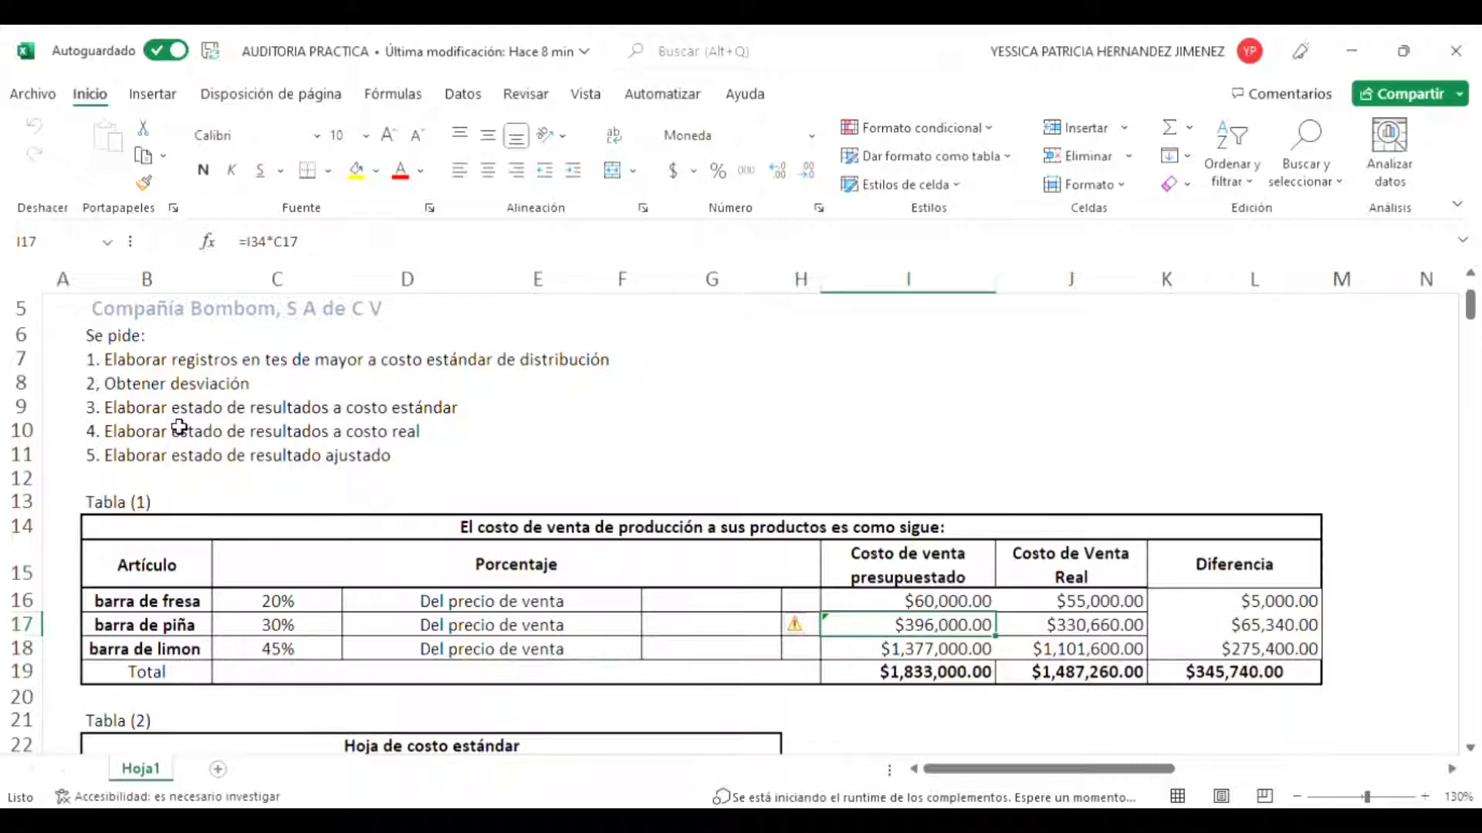
key(Right)
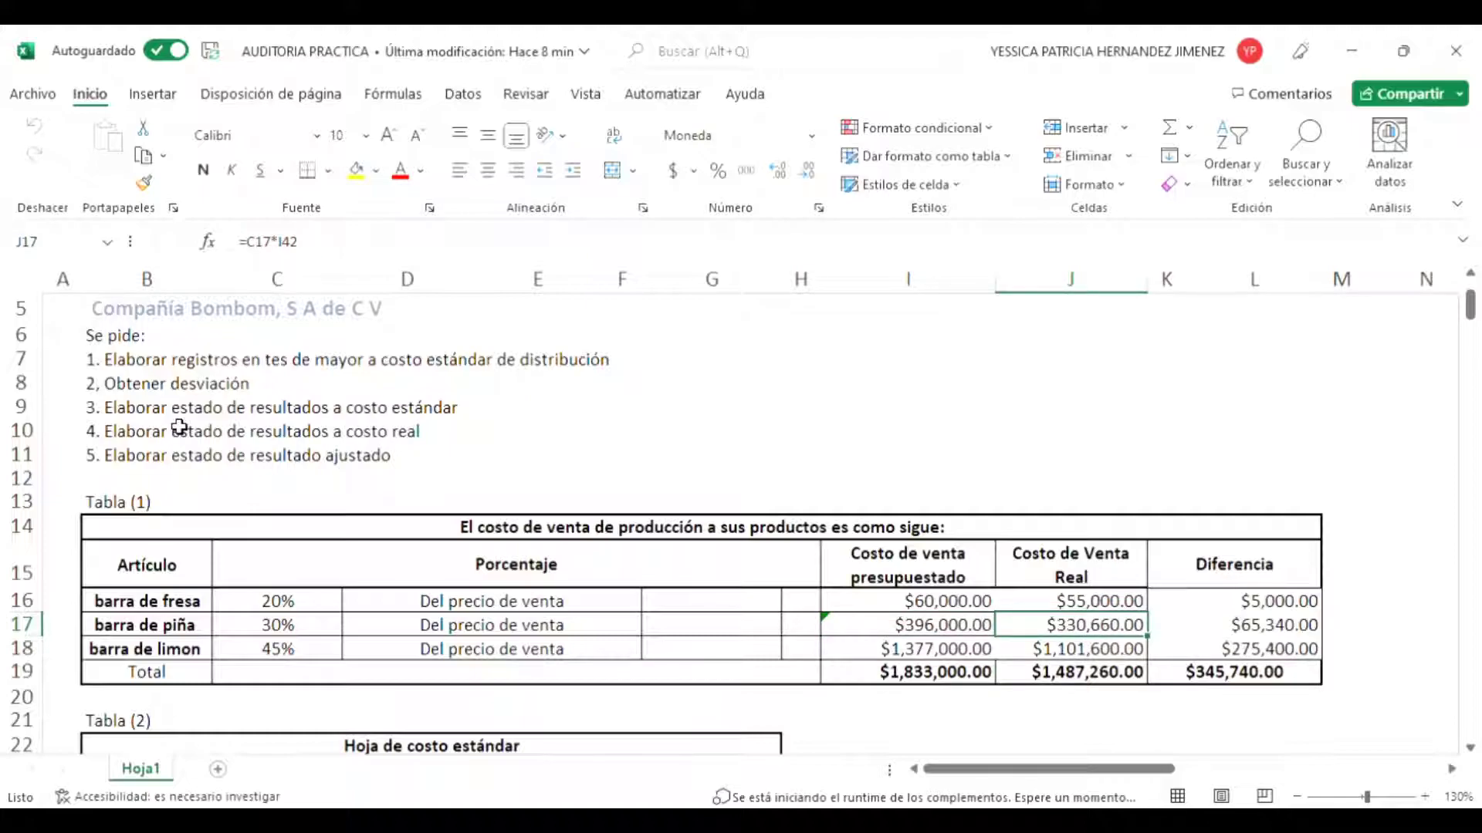
Step: Examine the barra de limon row up to its budgeted cost of sales formula in I18
key(Left)
key(Left)
key(Left)
key(Left)
key(Left)
key(Down)
key(Right)
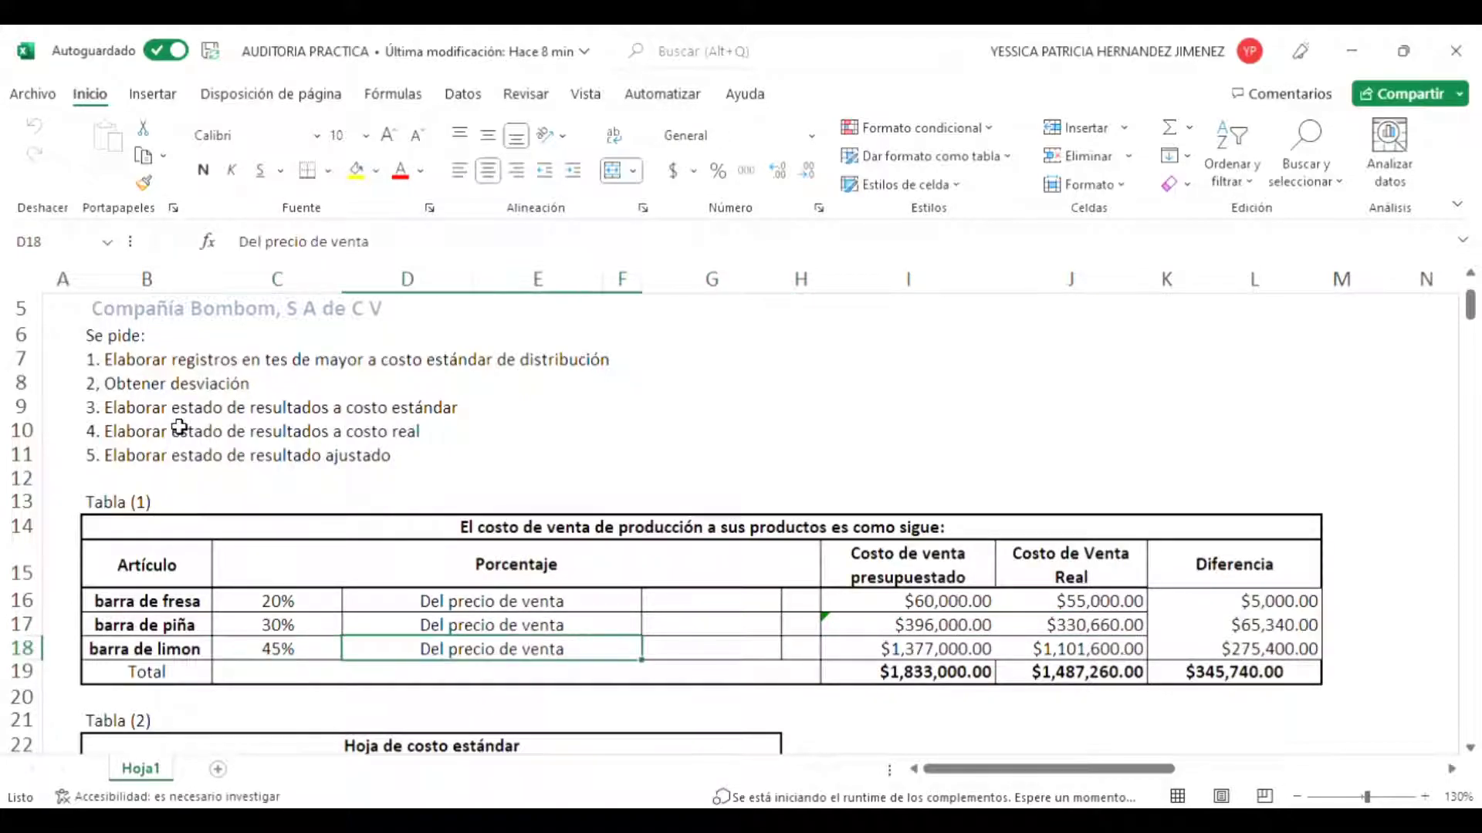
key(Right)
key(Right)
key(Right)
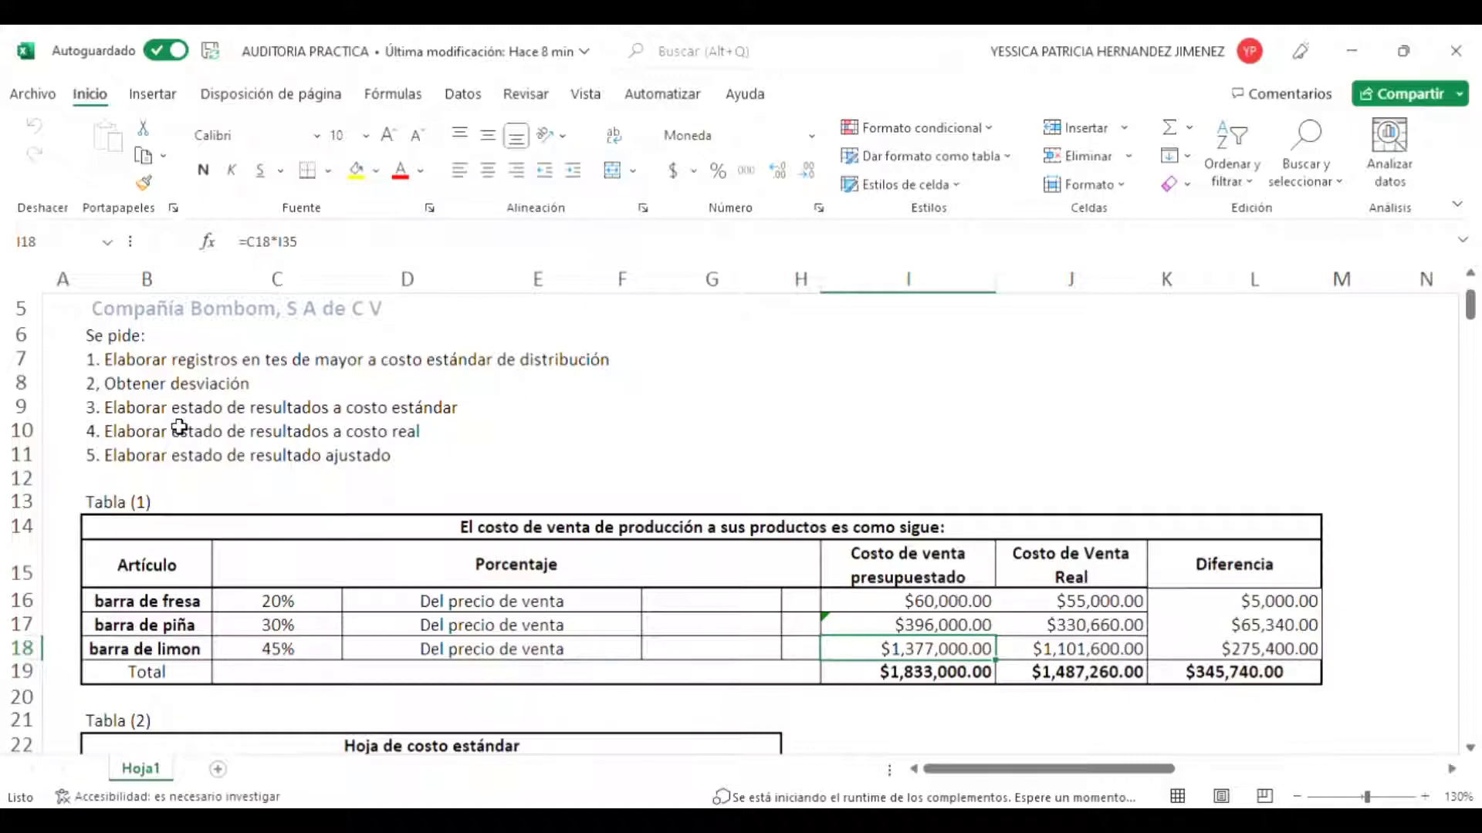
Step: Review the budgeted and real cost of sales columns and their total formulas in I19 and J19
key(Down)
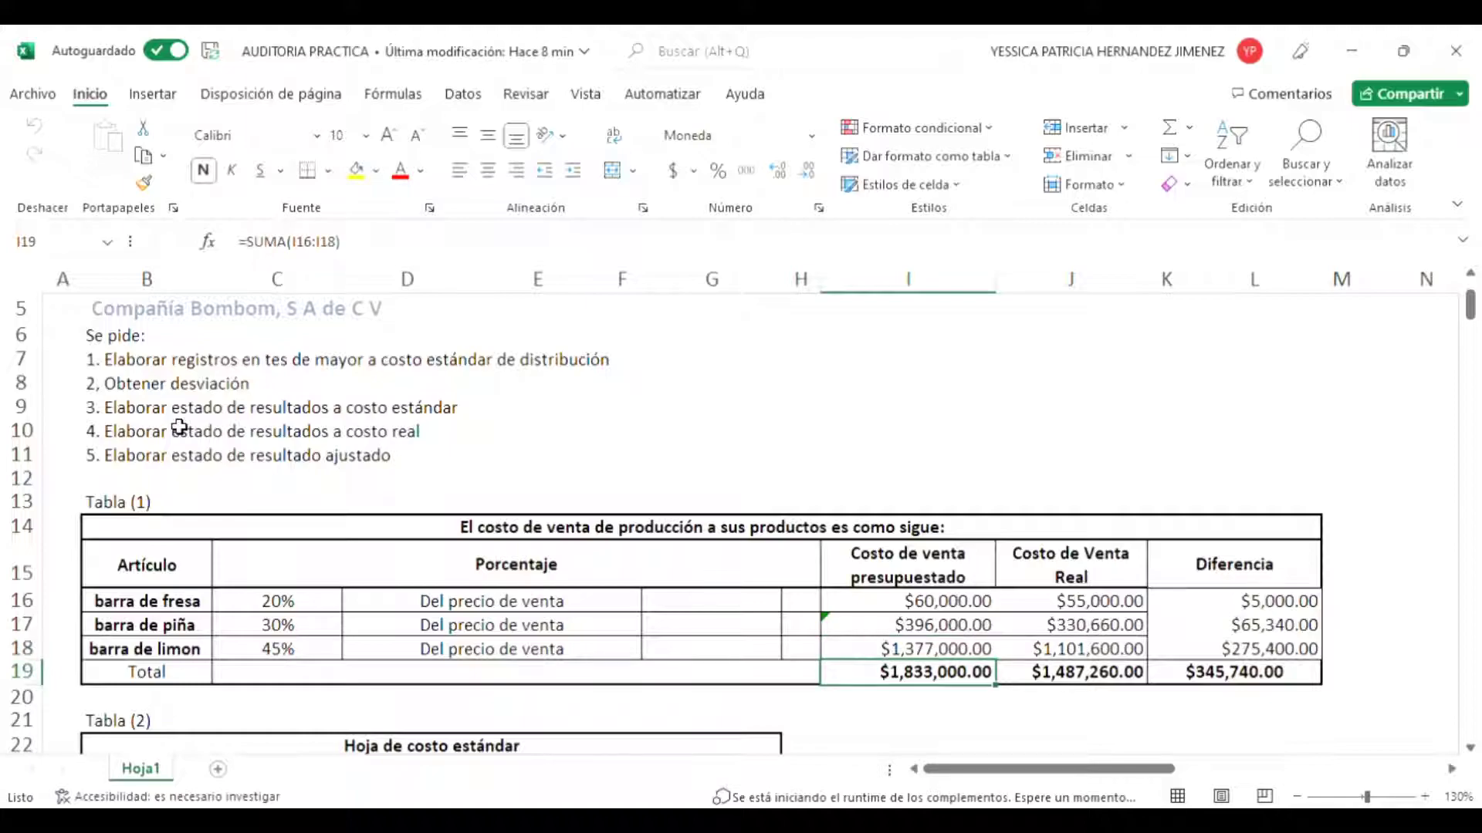
scroll(950, 575, down, 2)
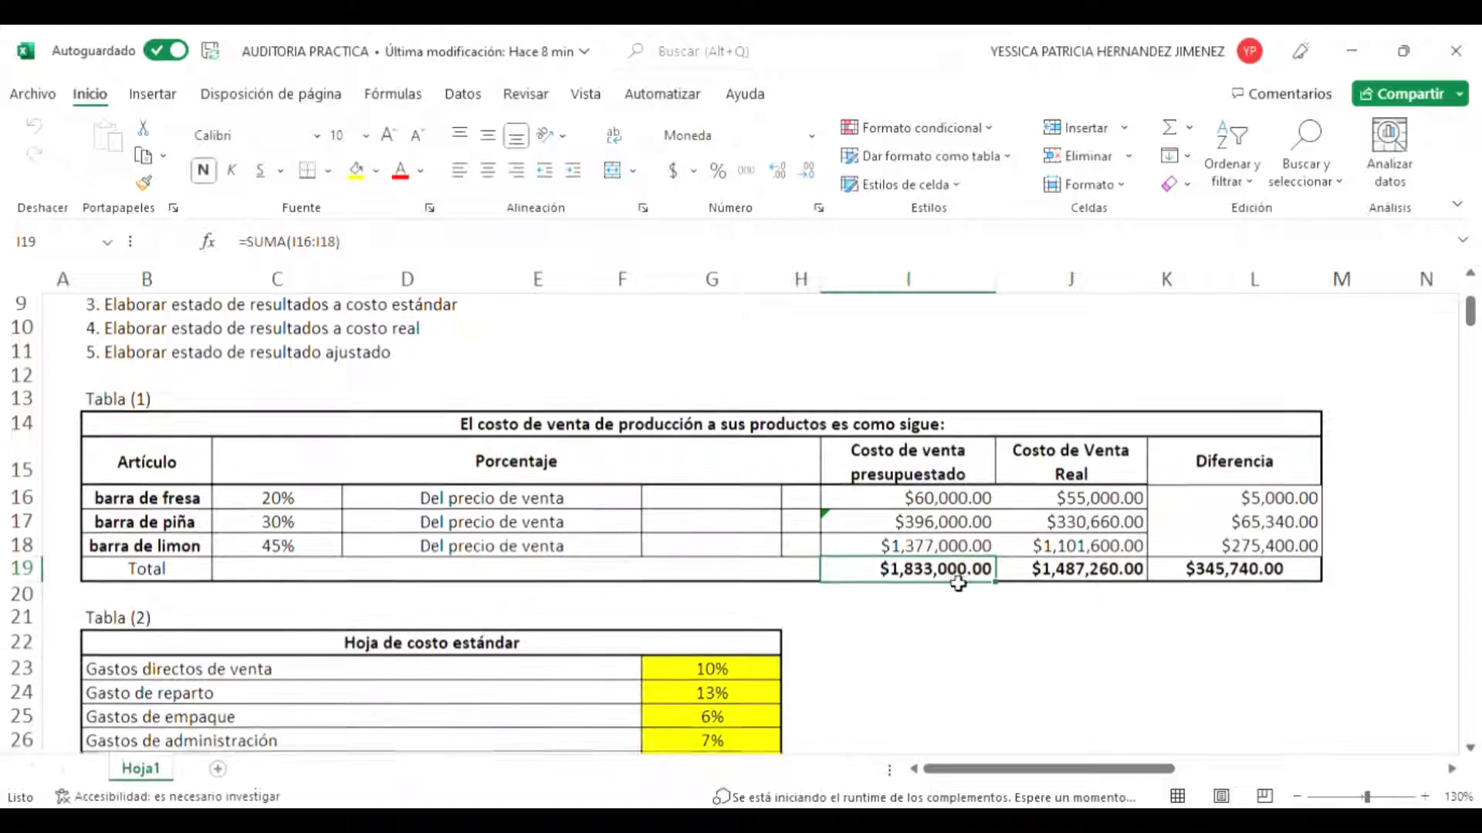
drag(933, 500, 924, 572)
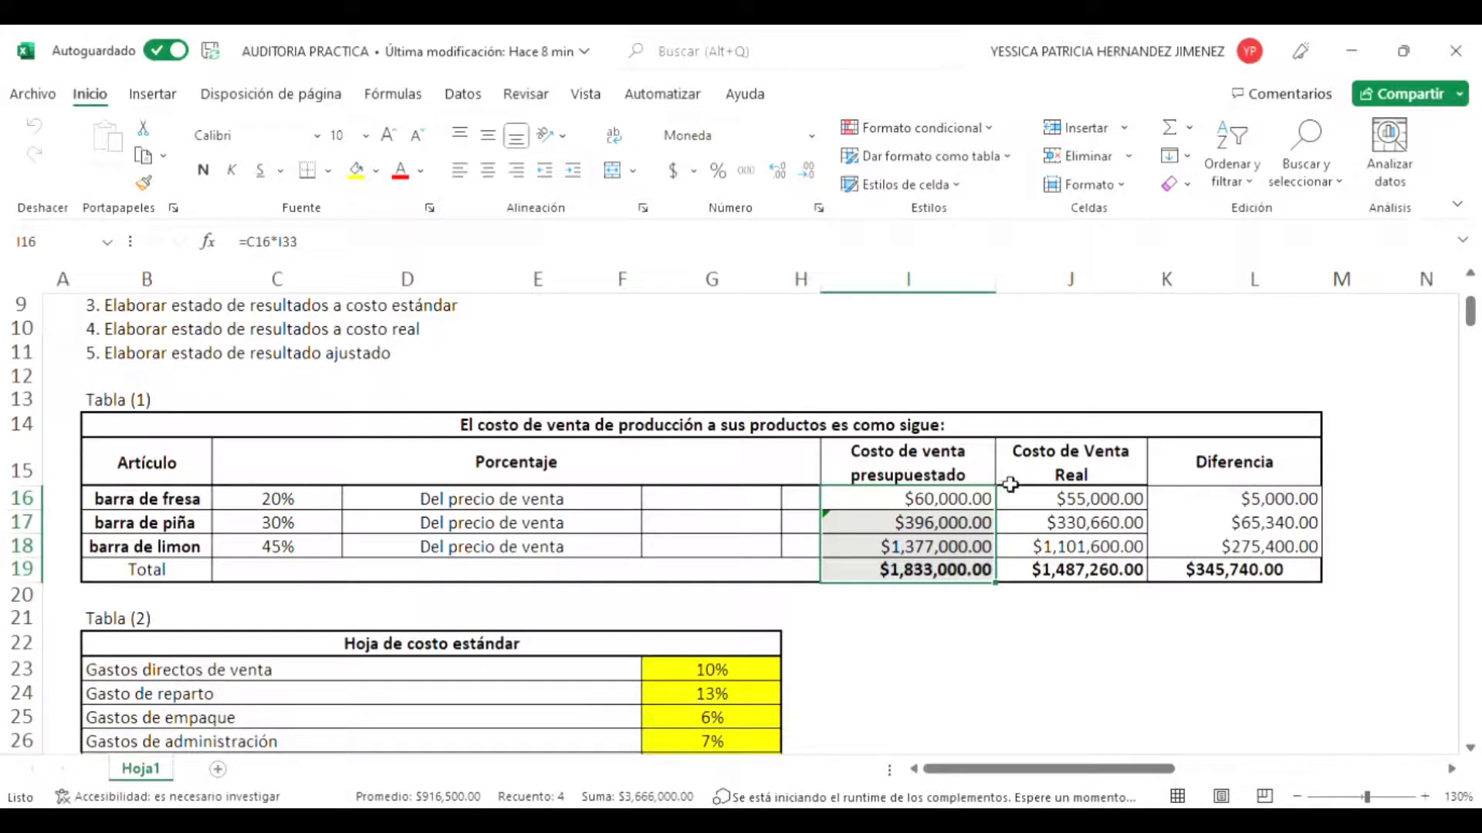
click(1088, 483)
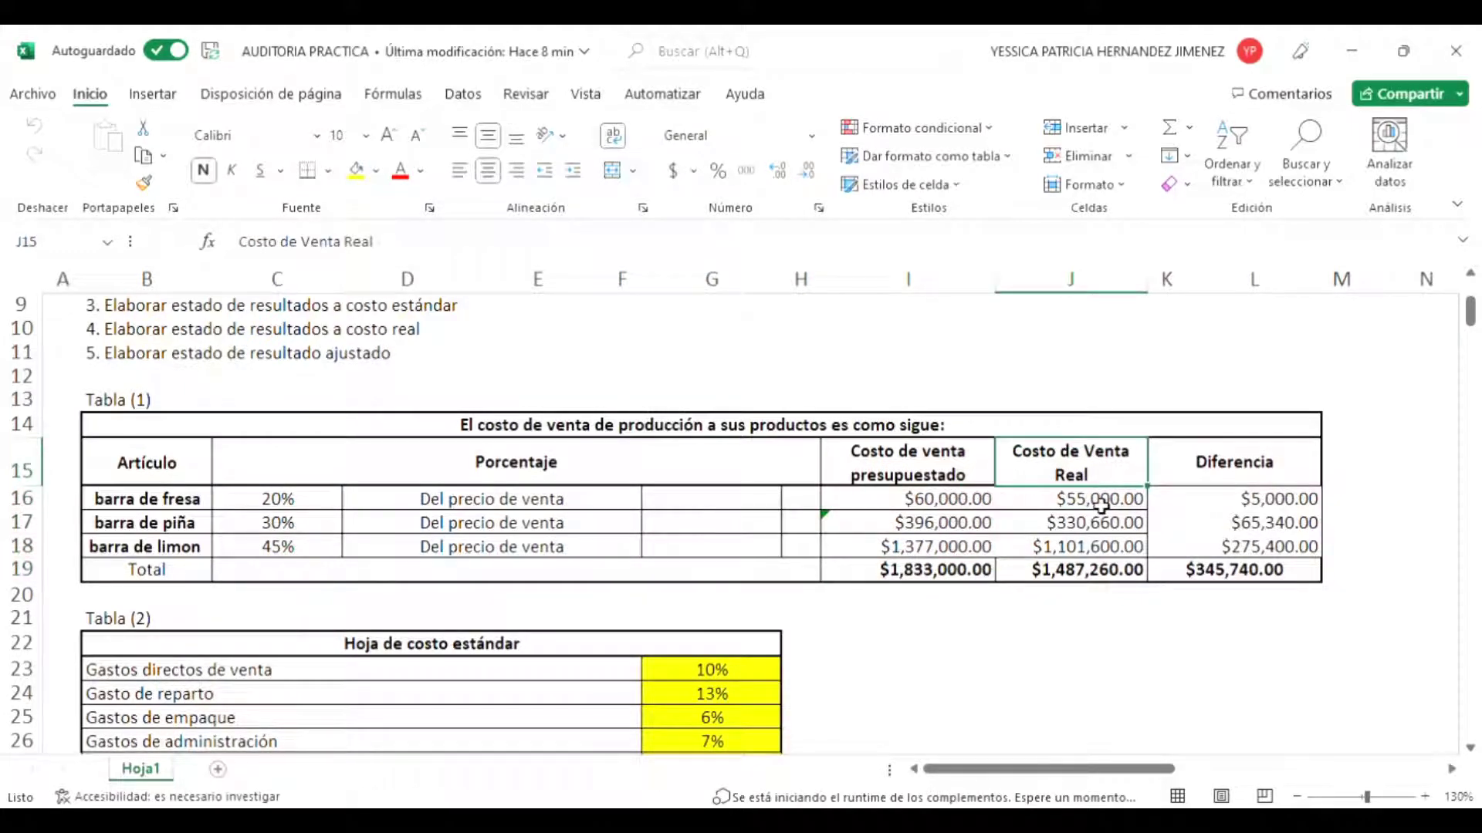
click(1101, 505)
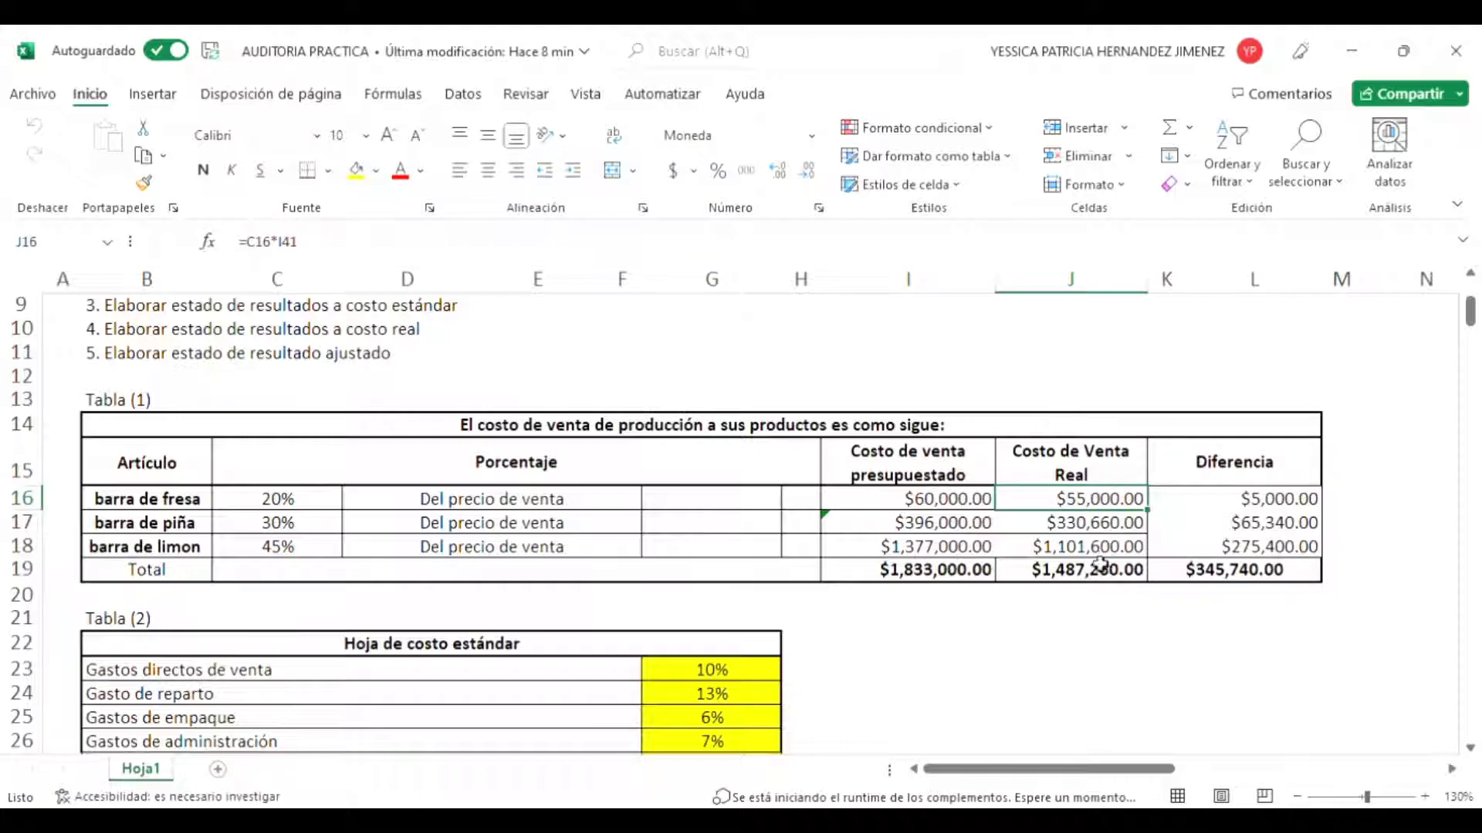
click(963, 577)
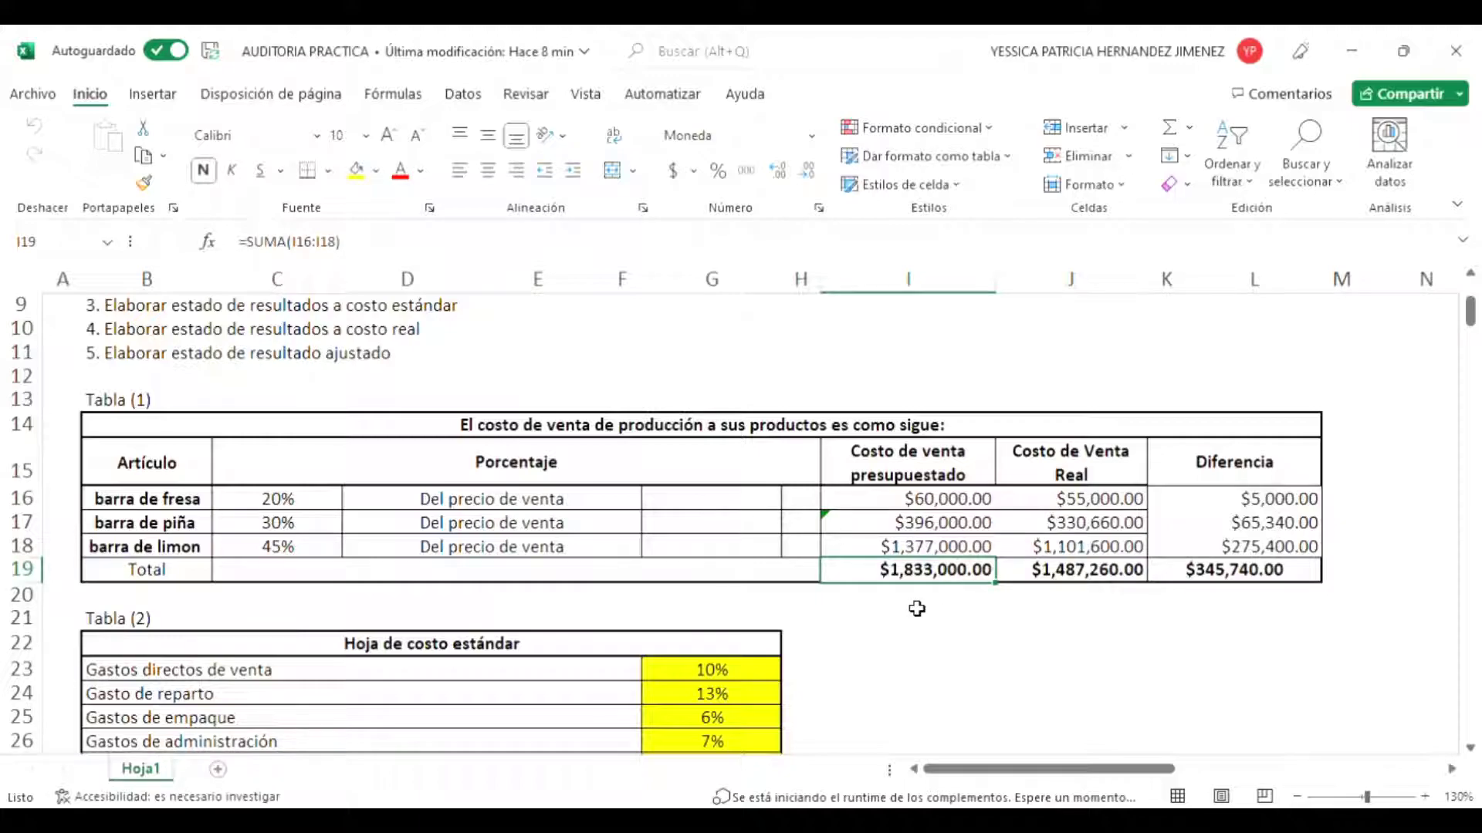
key(Right)
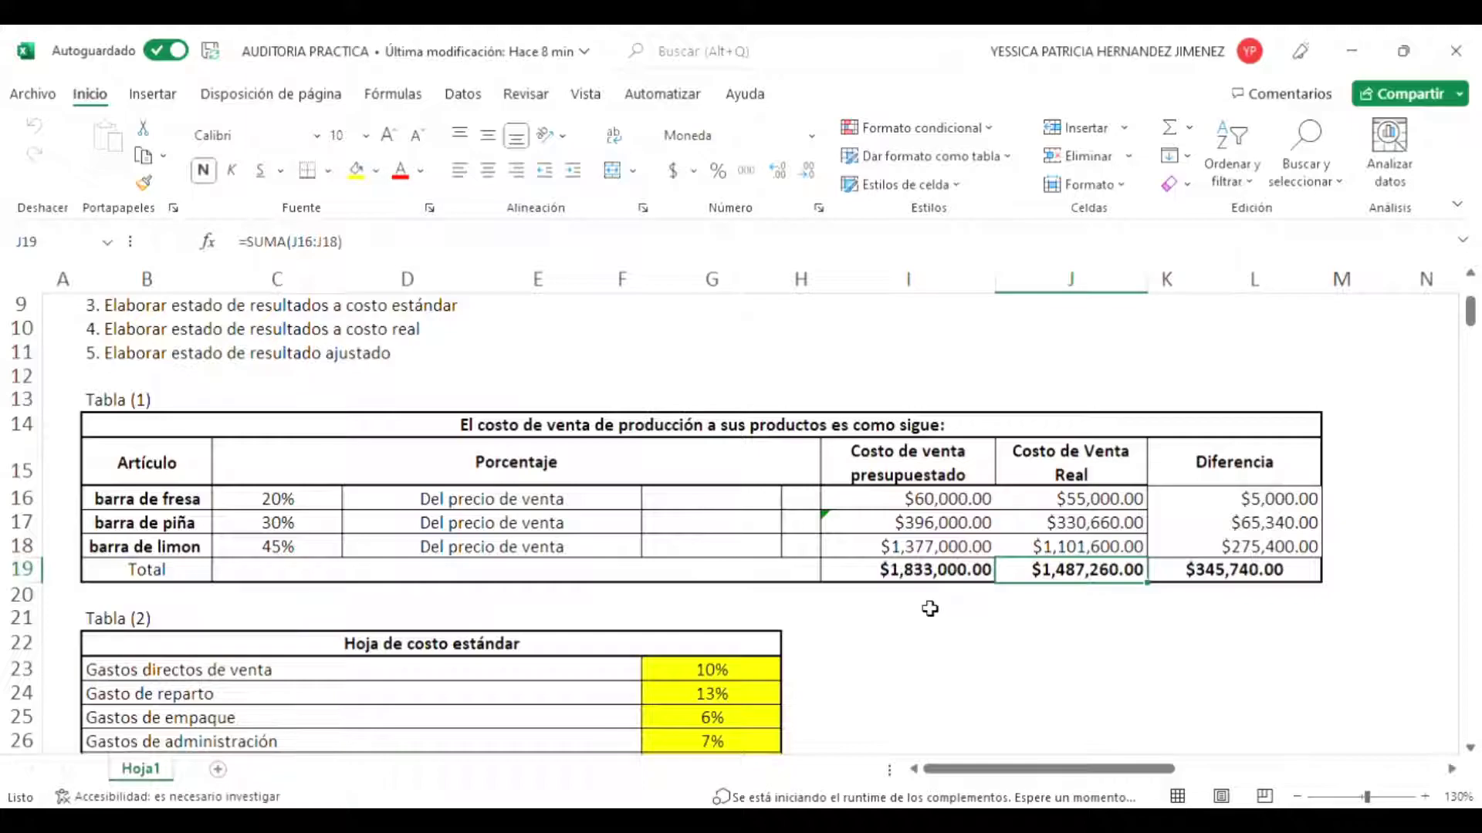
Step: Compare the budgeted and real costs for barra de fresa and inspect the difference formula in L16
key(Up)
key(Up)
key(Up)
key(Right)
key(Right)
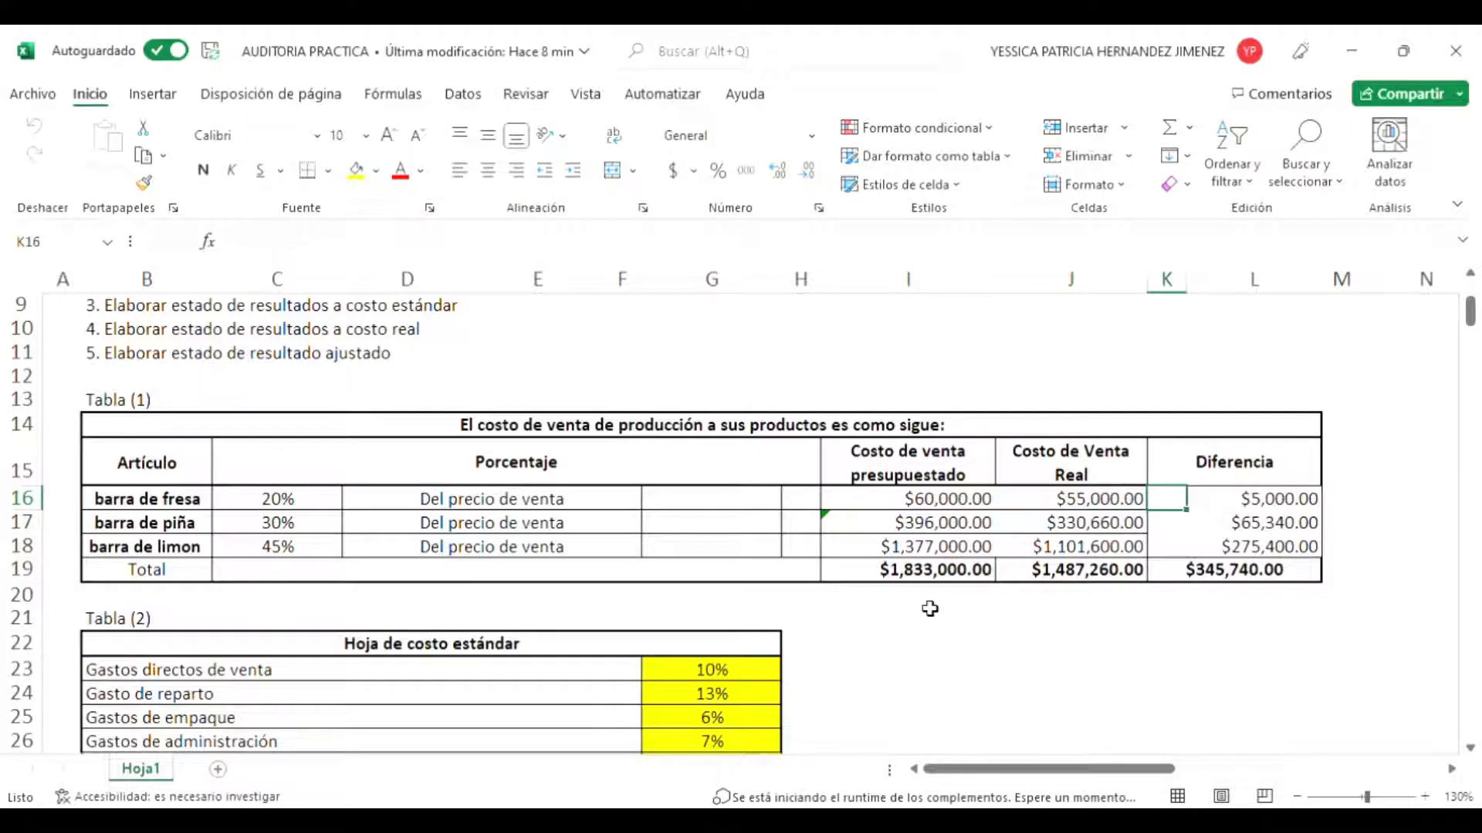
key(Left)
key(Left)
key(Left)
key(Right)
key(Right)
key(Right)
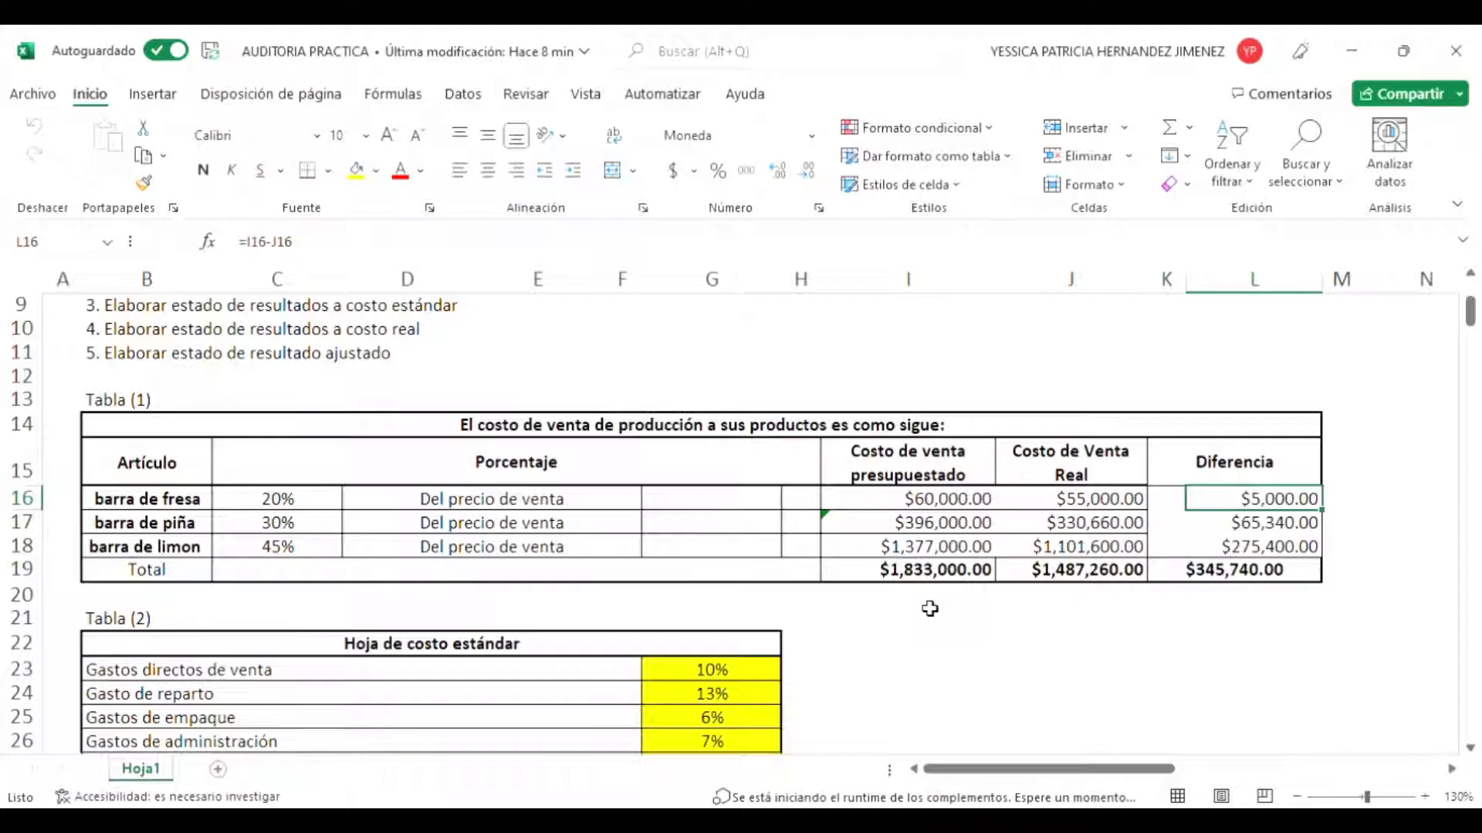
Step: Review the Diferencia formulas for barra de piña and barra de limon and the total difference in row 19
key(shift+Down)
key(shift+Down)
key(Up)
key(Down)
key(Down)
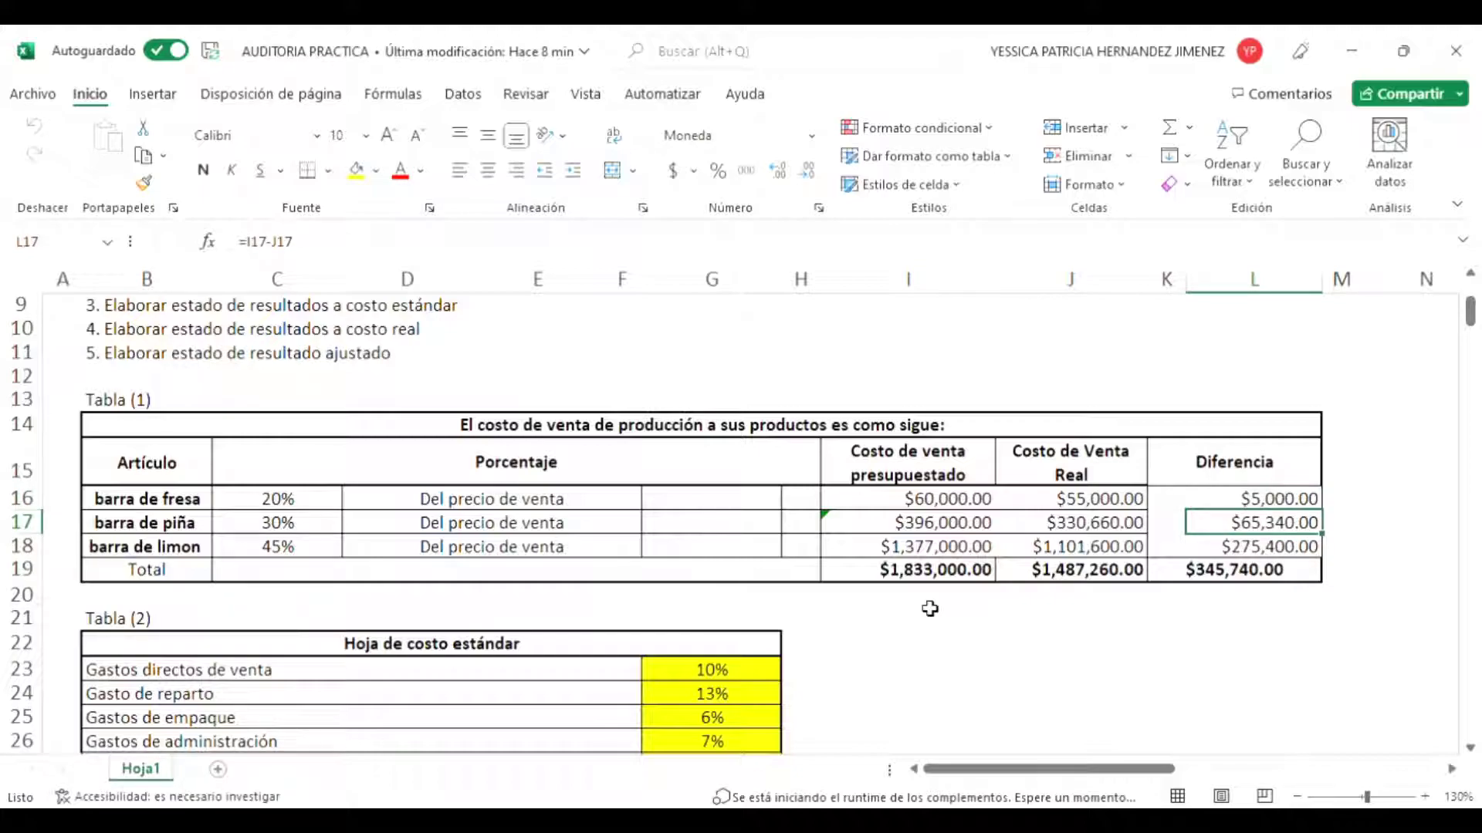
key(Down)
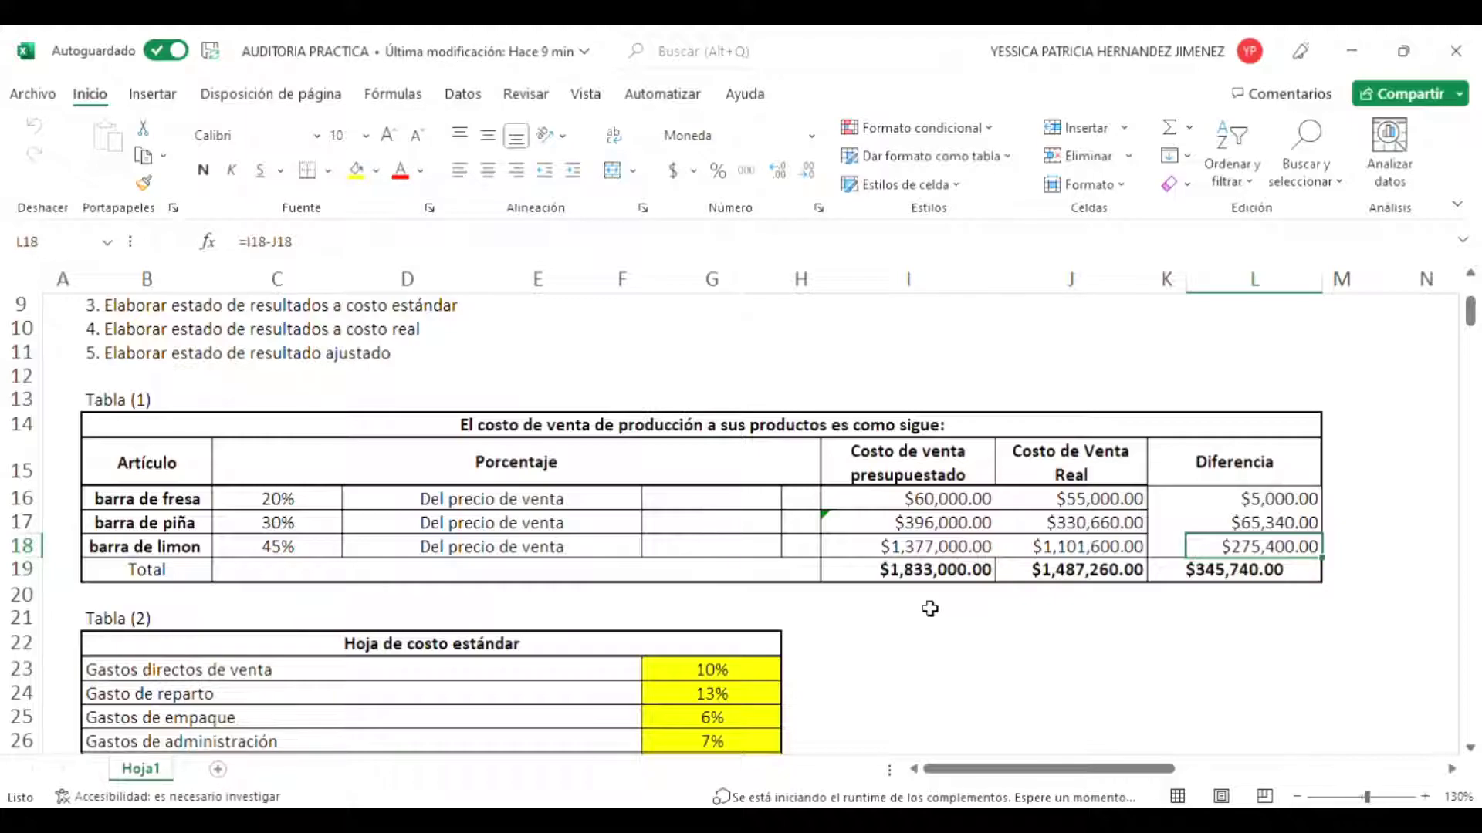
key(Down)
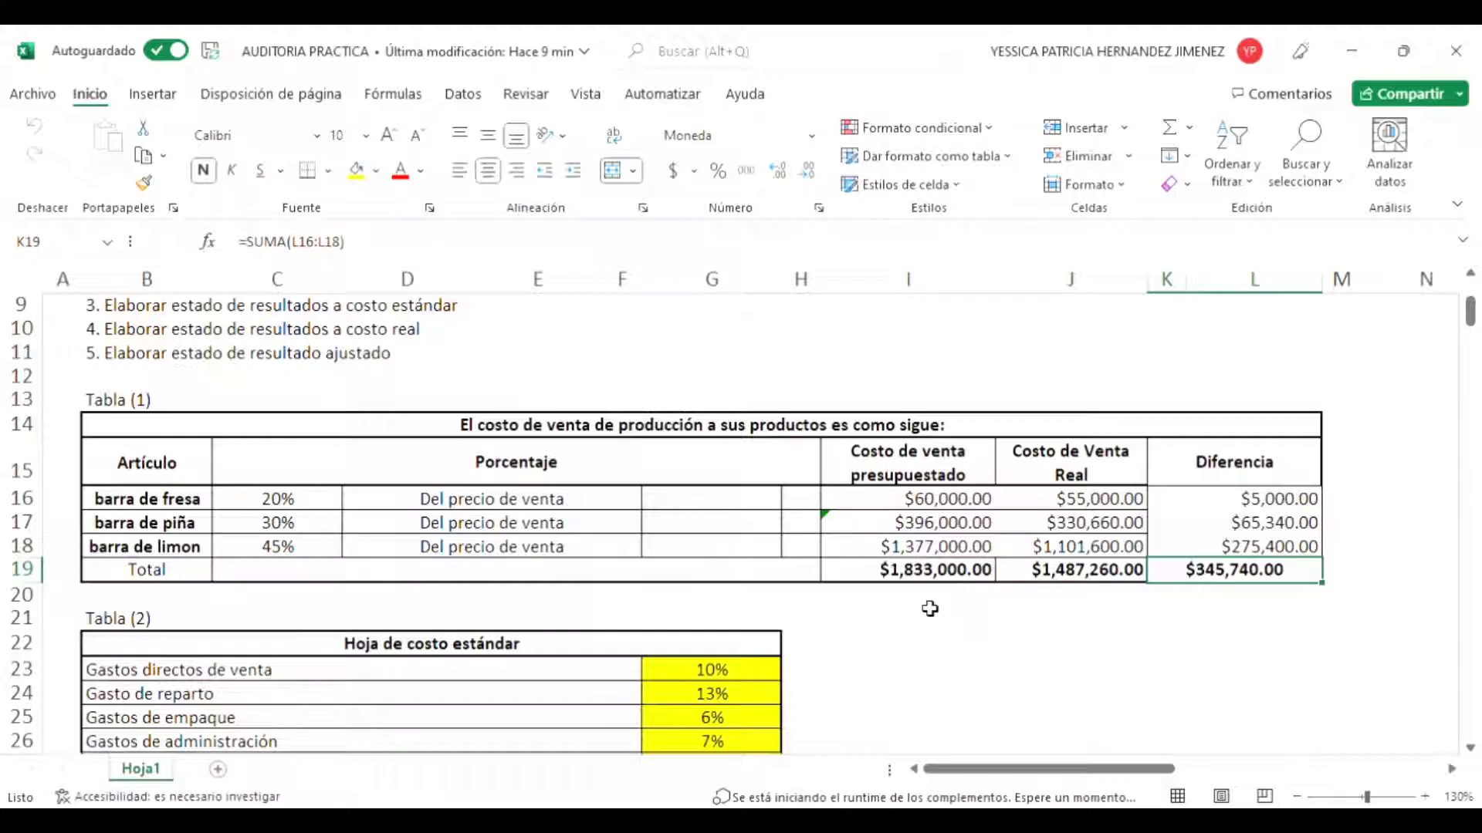
Step: Locate the Hoja de costo estándar in Tabla (2) and check the percentage for gastos directos de venta
key(Down)
key(Down)
key(Down)
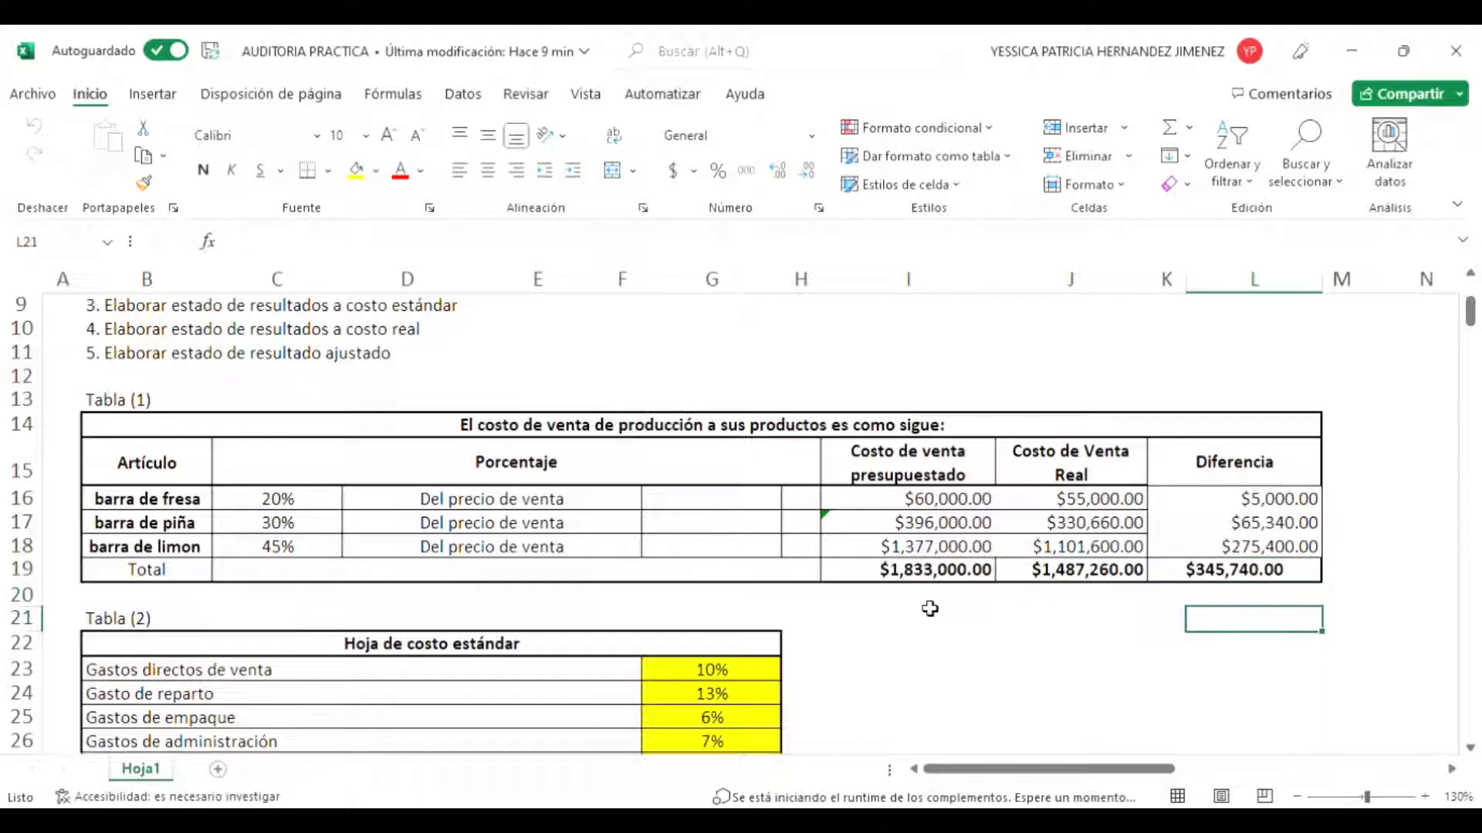
scroll(929, 609, down, 3)
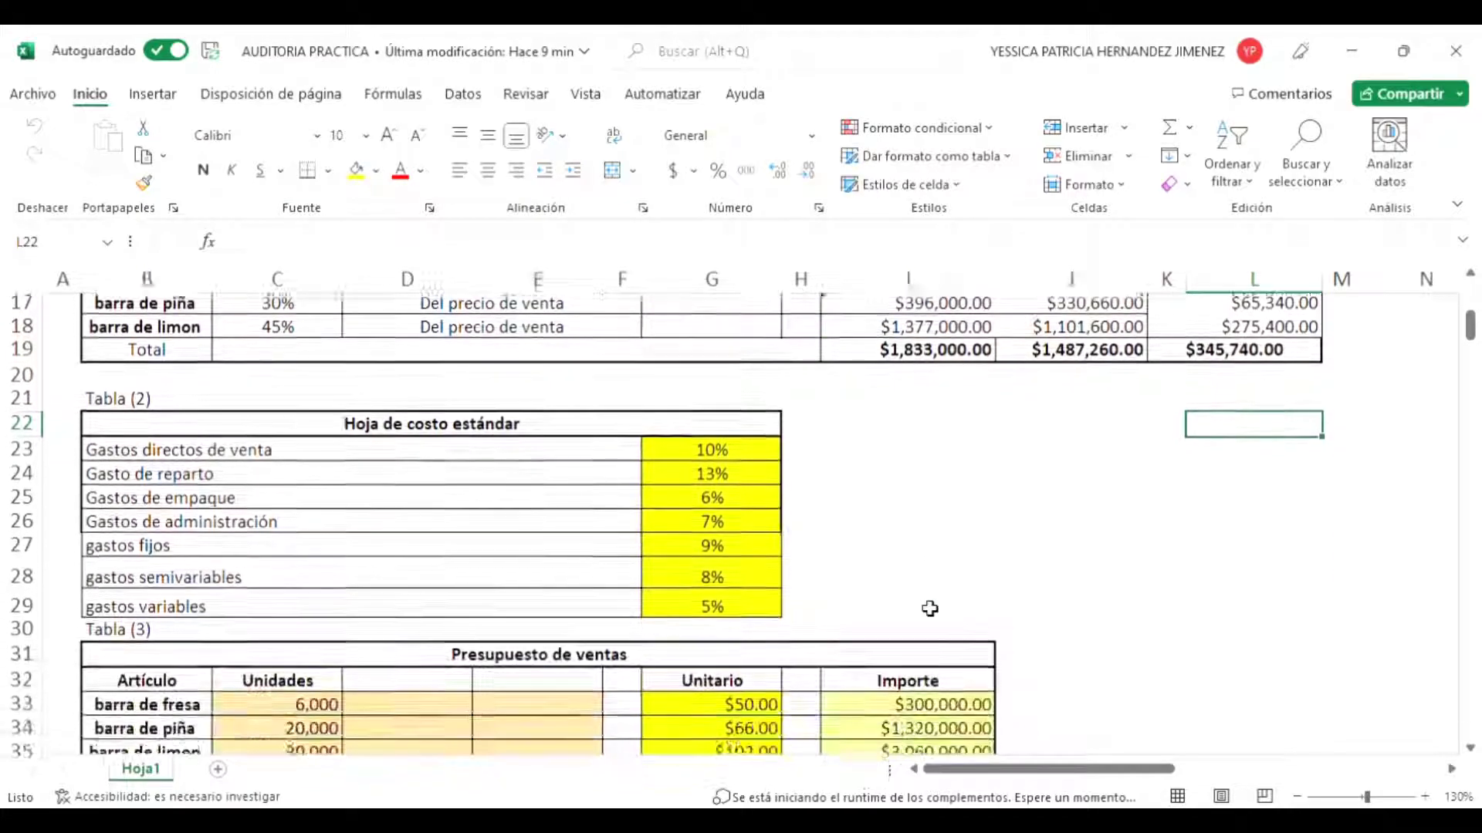
click(506, 412)
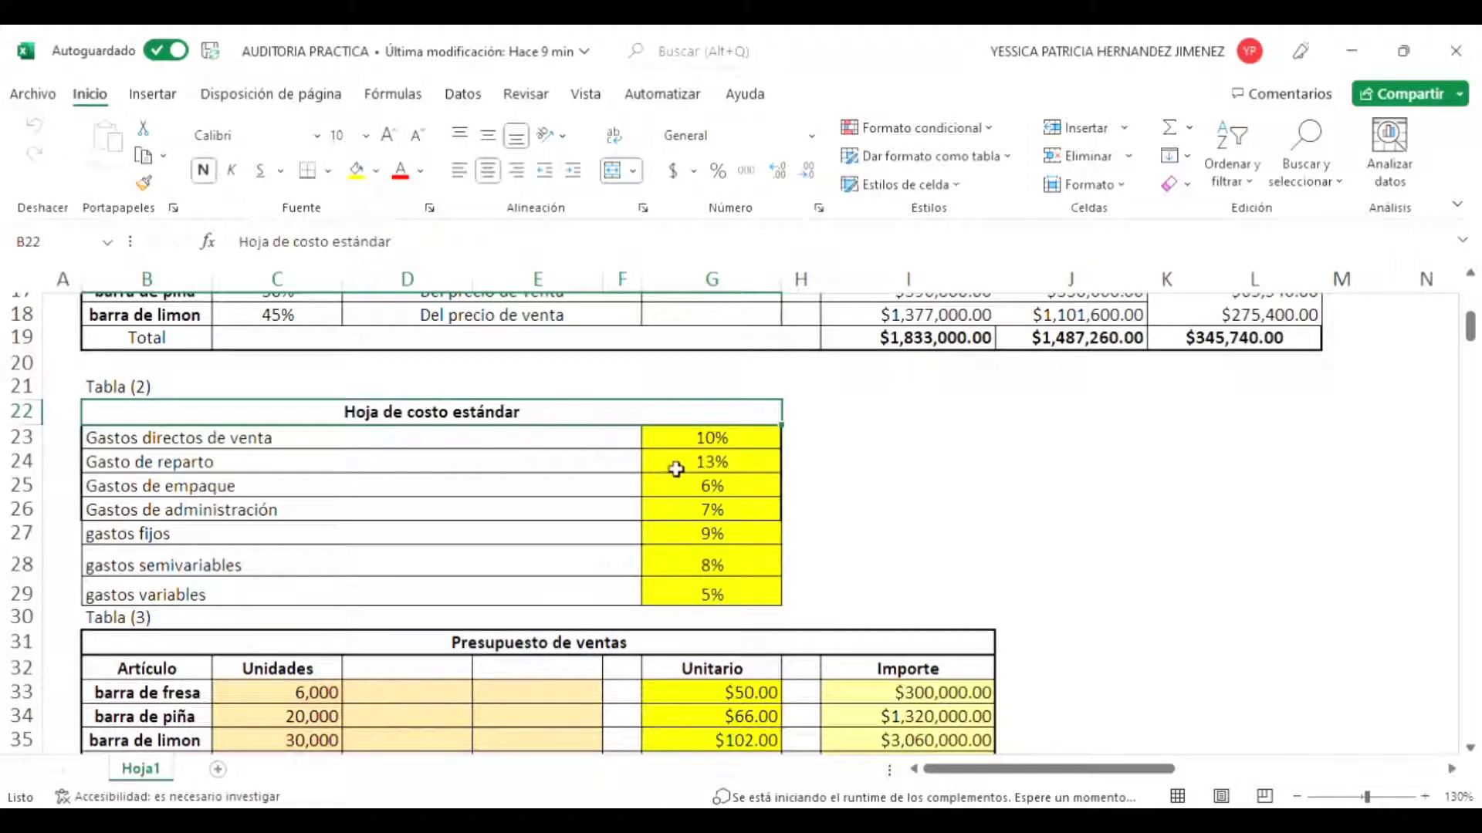
key(Down)
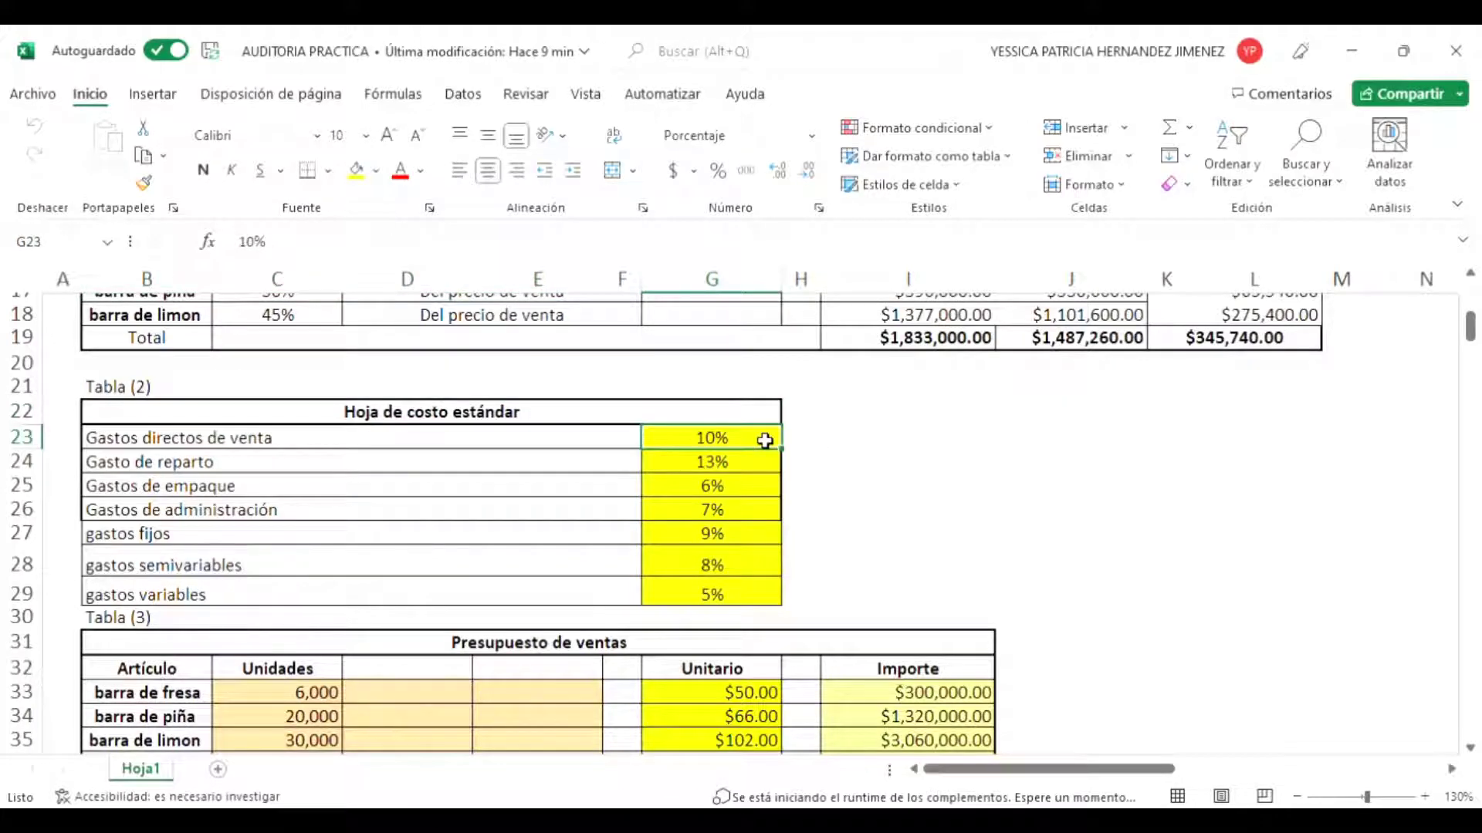
Step: Review the standard percentages for gasto de reparto, gastos de empaque and gastos de administración in Tabla (2)
key(Down)
key(Right)
key(Left)
key(Down)
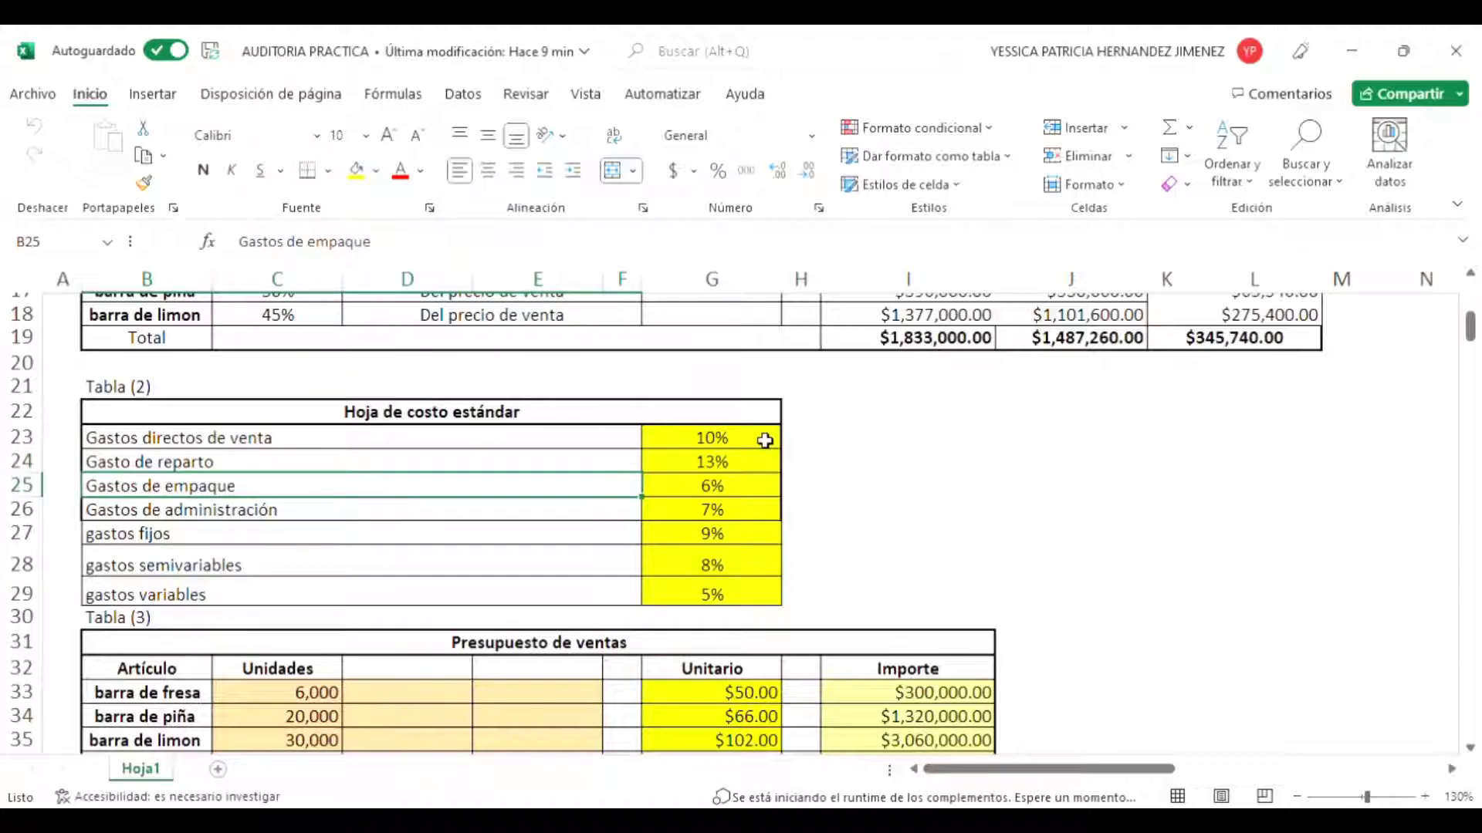
key(Right)
key(Left)
key(Down)
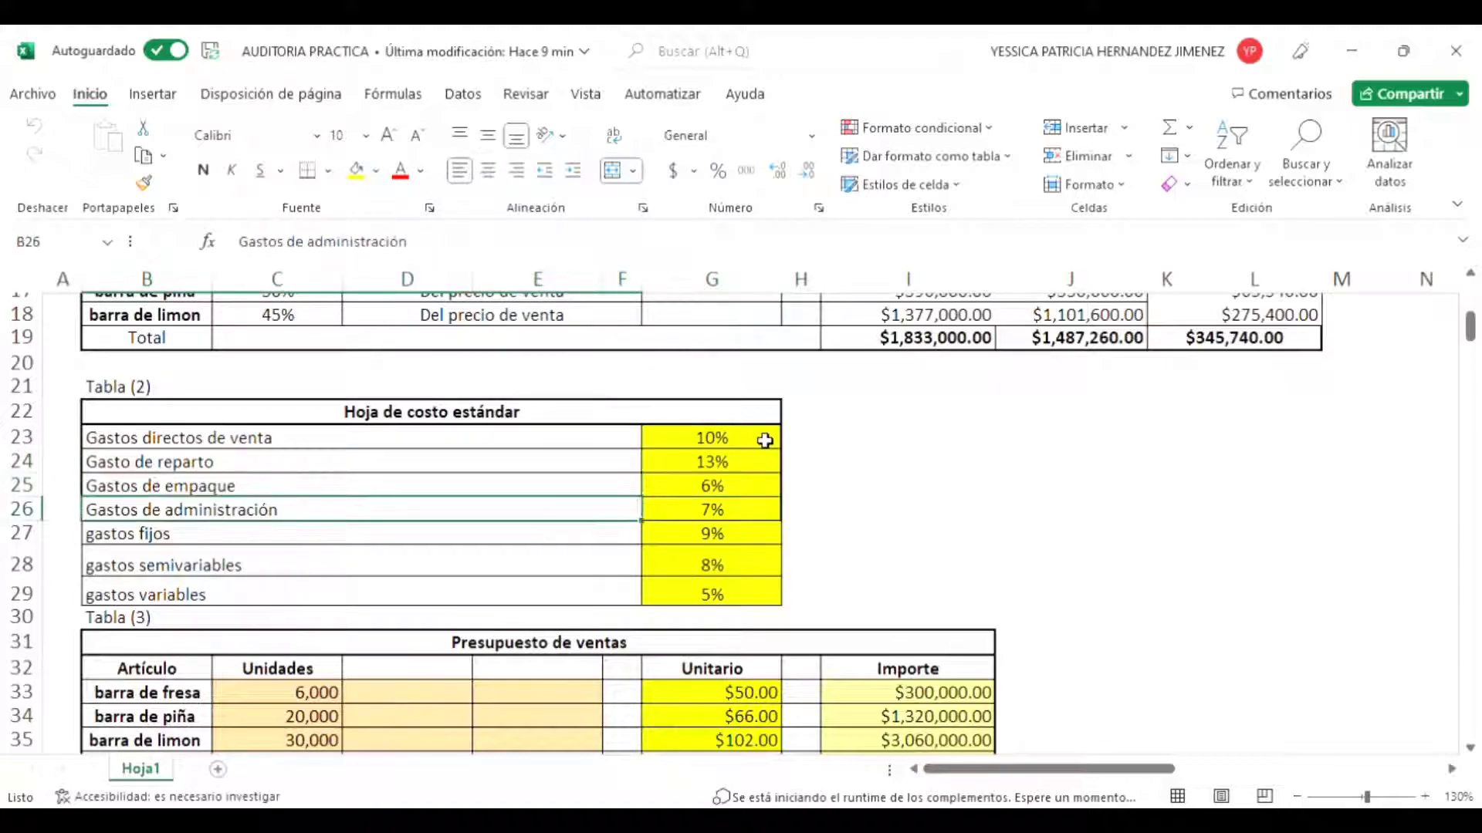
key(Right)
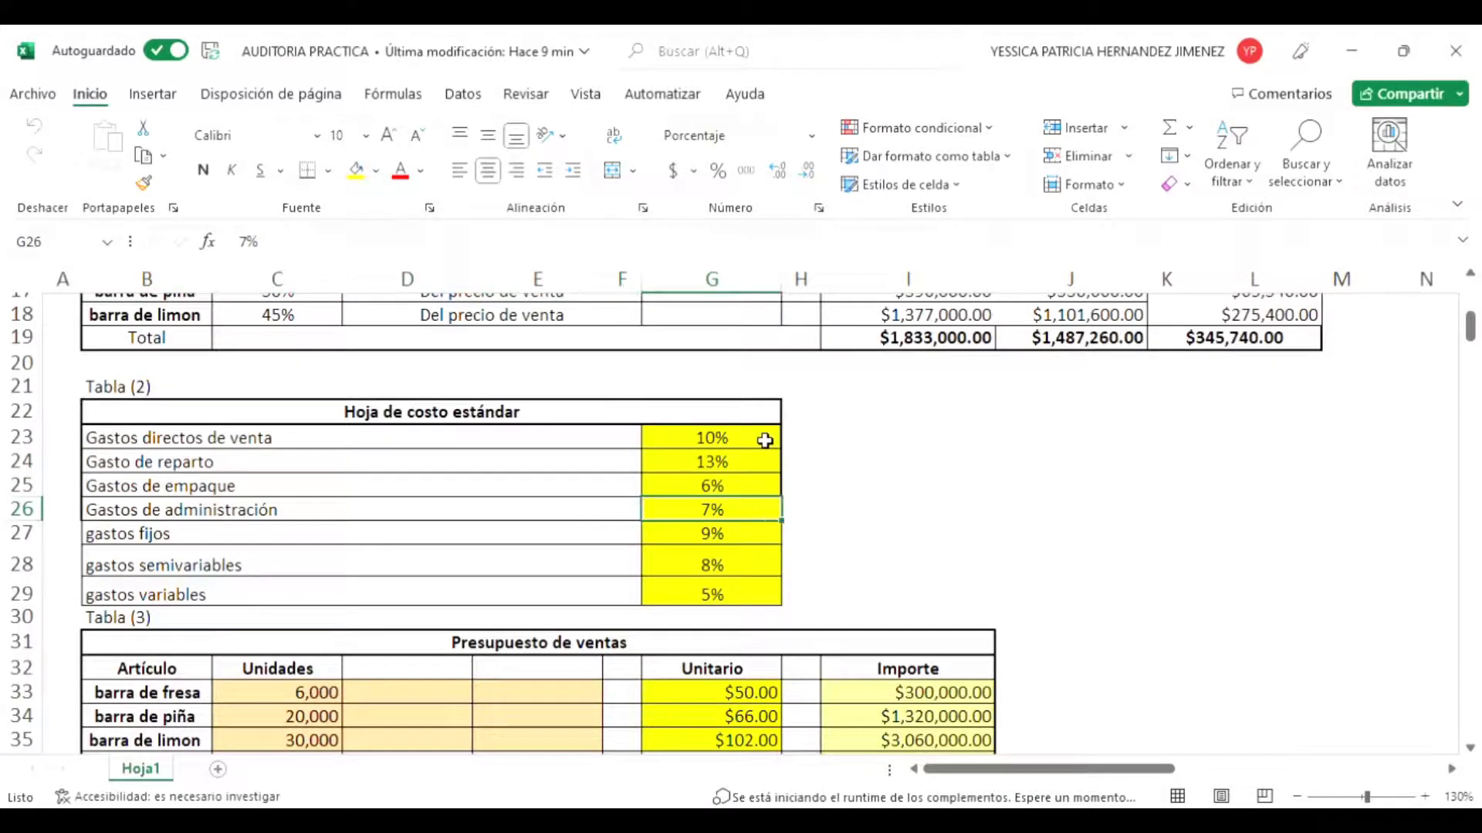
Step: Review the standard percentages for gastos fijos, gastos semivariables and gastos variables in Tabla (2)
key(Left)
key(Down)
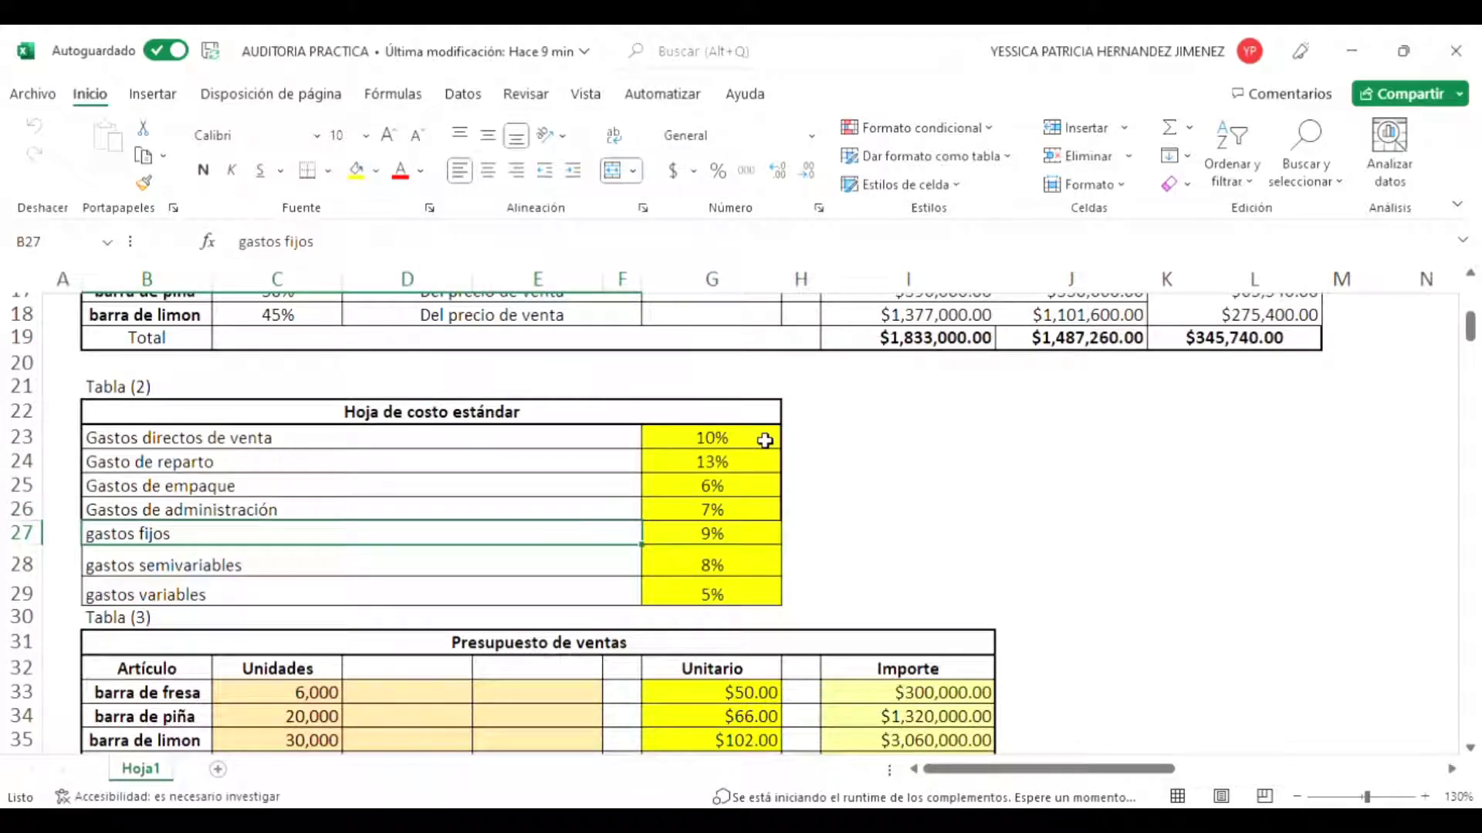
key(Right)
key(Left)
key(Down)
key(Right)
key(Left)
key(Down)
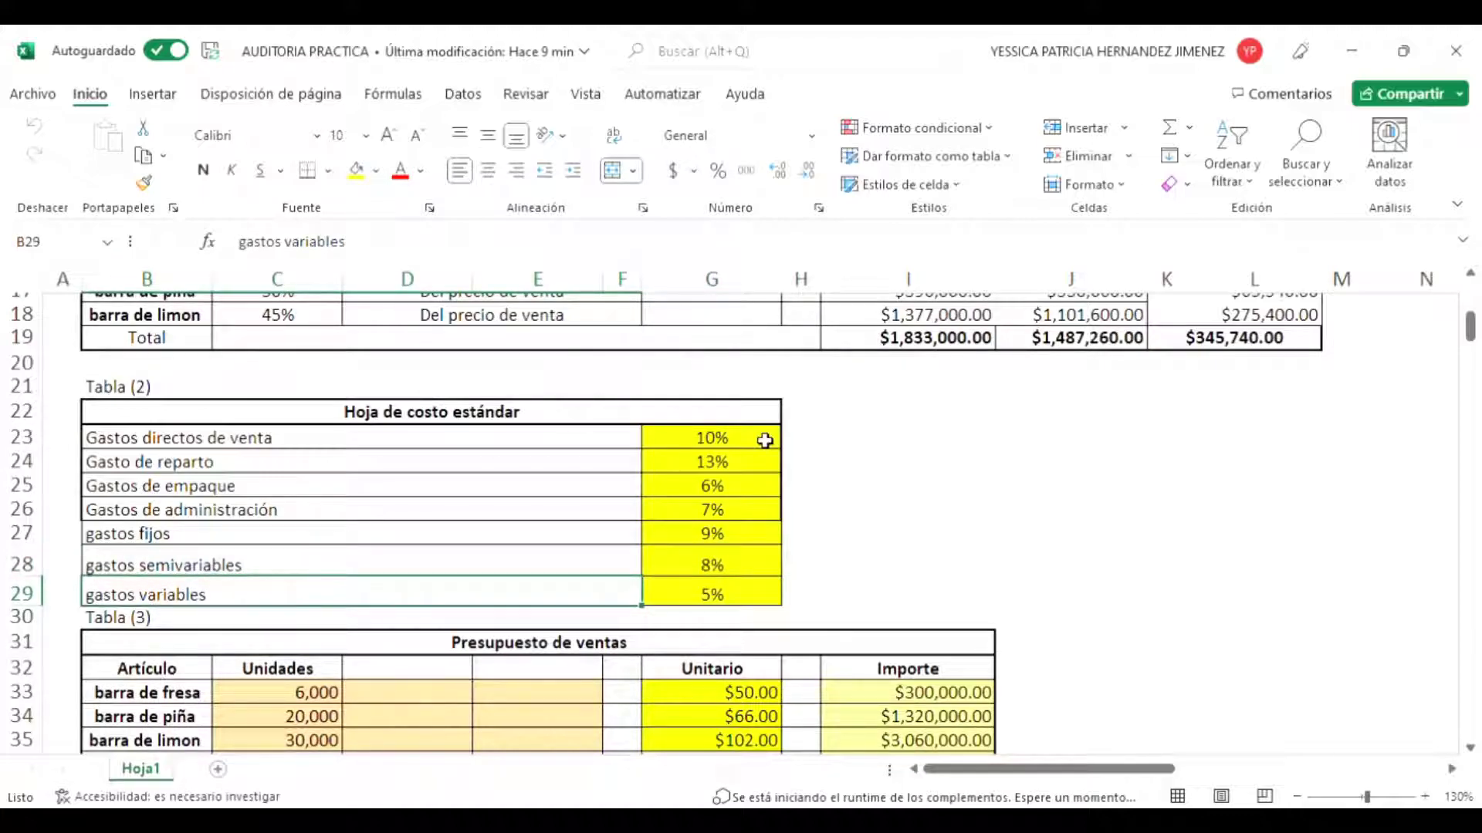
key(Right)
Step: Look over the Presupuesto de ventas in Tabla (3) and find its Unidades column
key(Down)
key(Left)
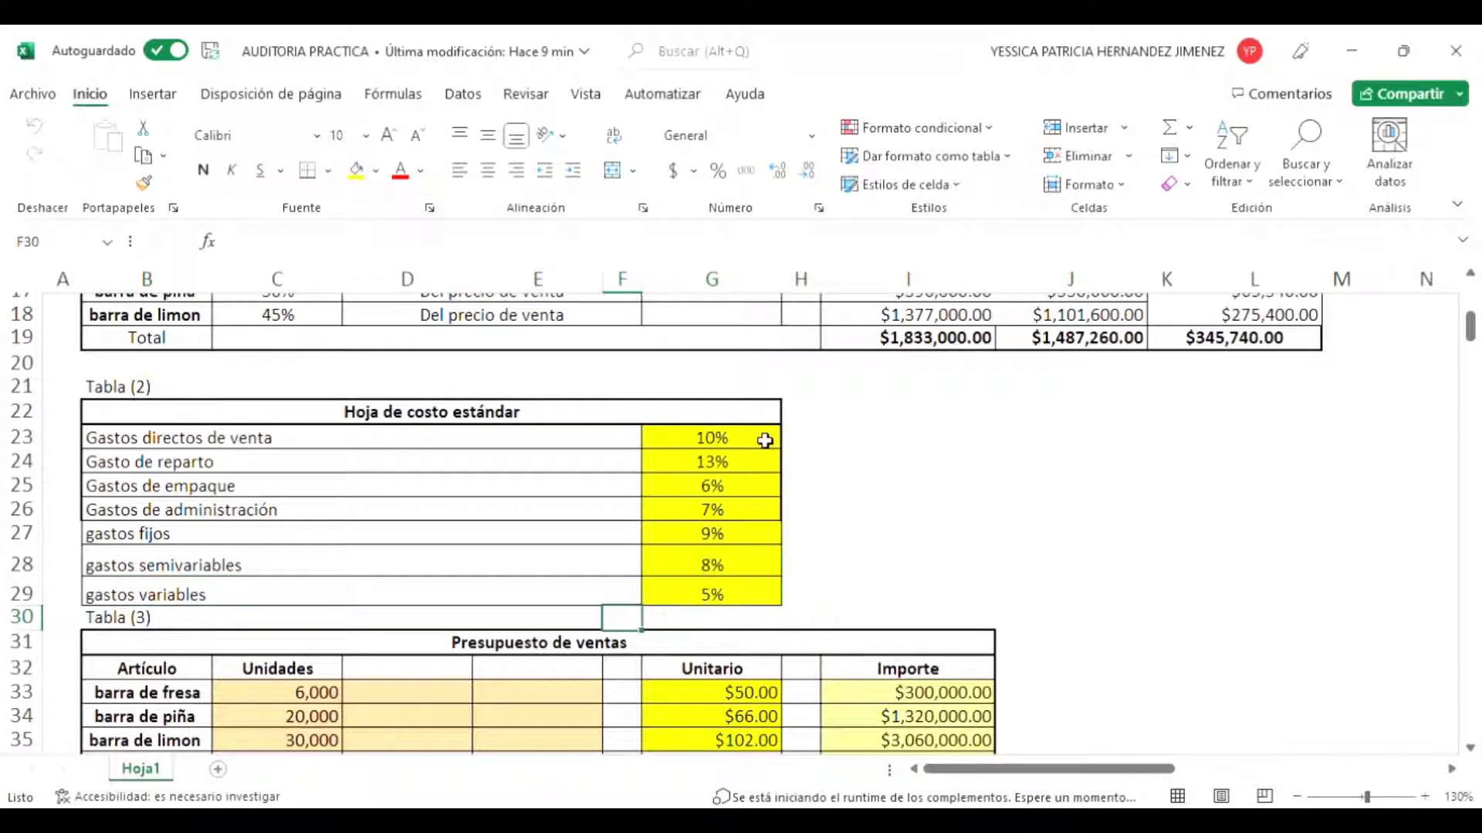
key(Down)
key(Down)
key(Down)
key(Down)
key(Down)
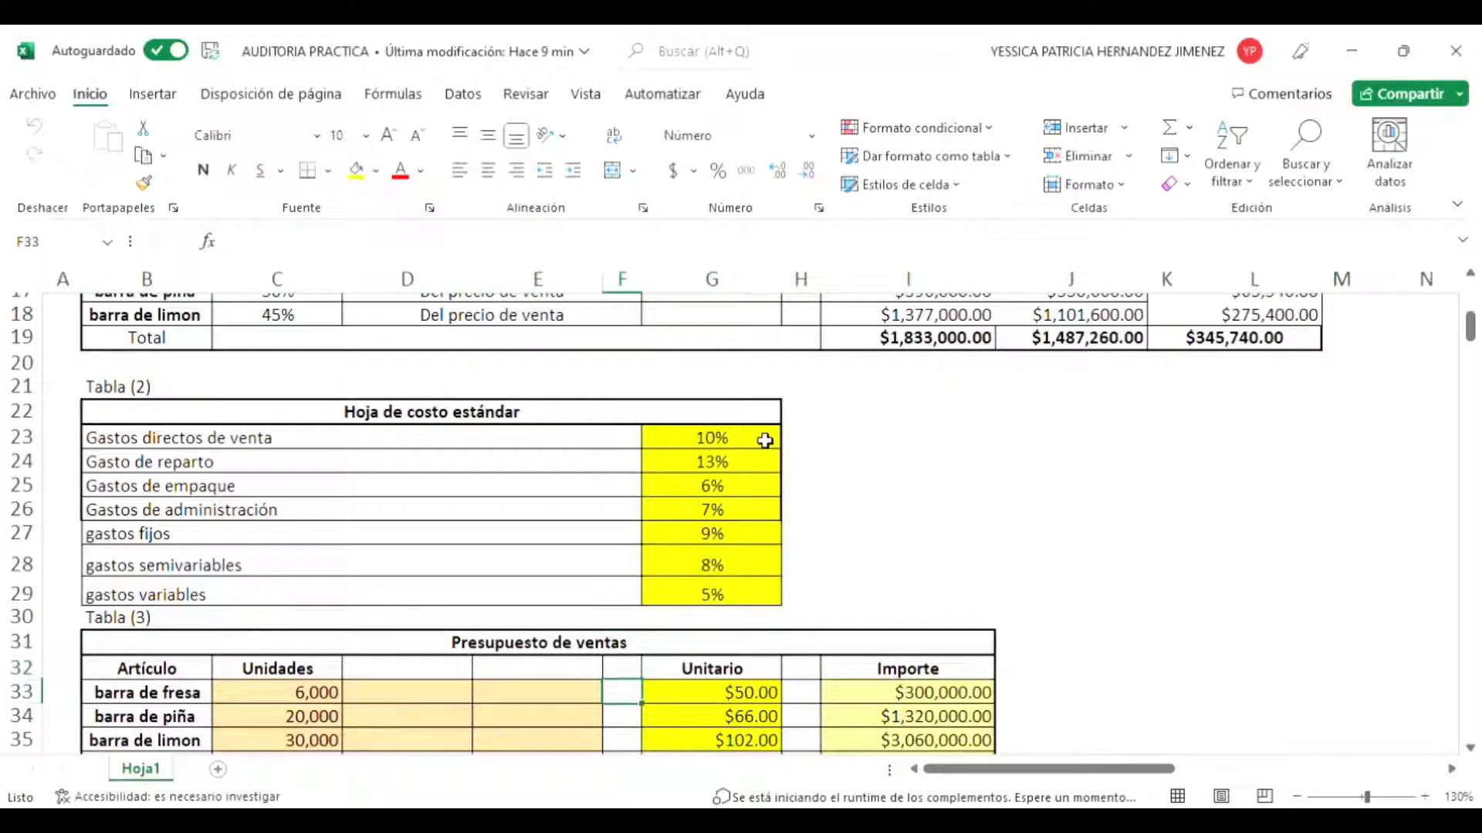
key(Down)
key(Down)
key(Up)
key(Up)
key(Up)
key(Left)
key(Left)
key(Left)
key(Up)
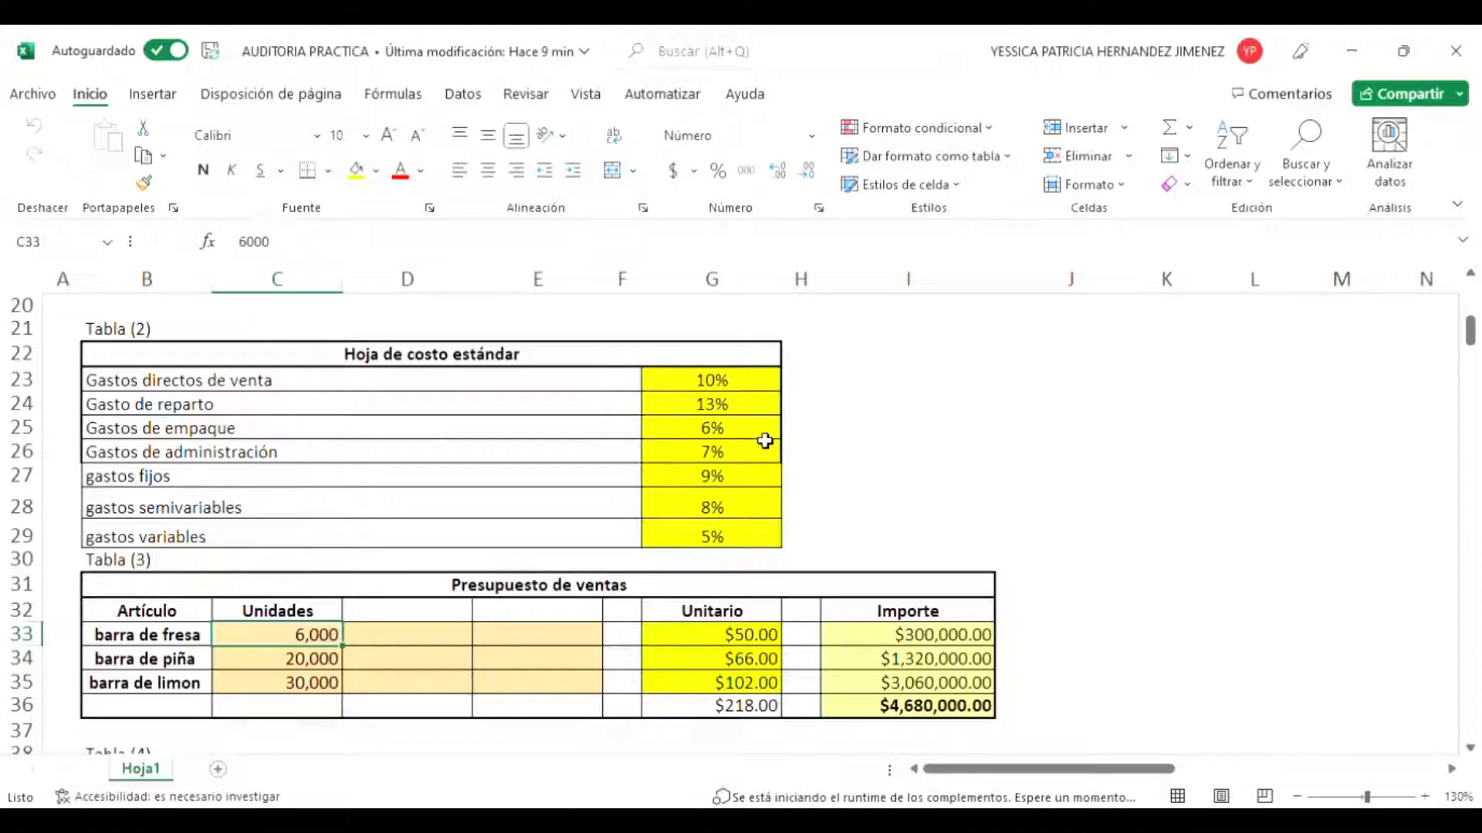
Step: Review the budgeted units for barra de fresa, barra de piña and barra de limon in Tabla (3)
key(Down)
key(Down)
key(Up)
key(Up)
key(Left)
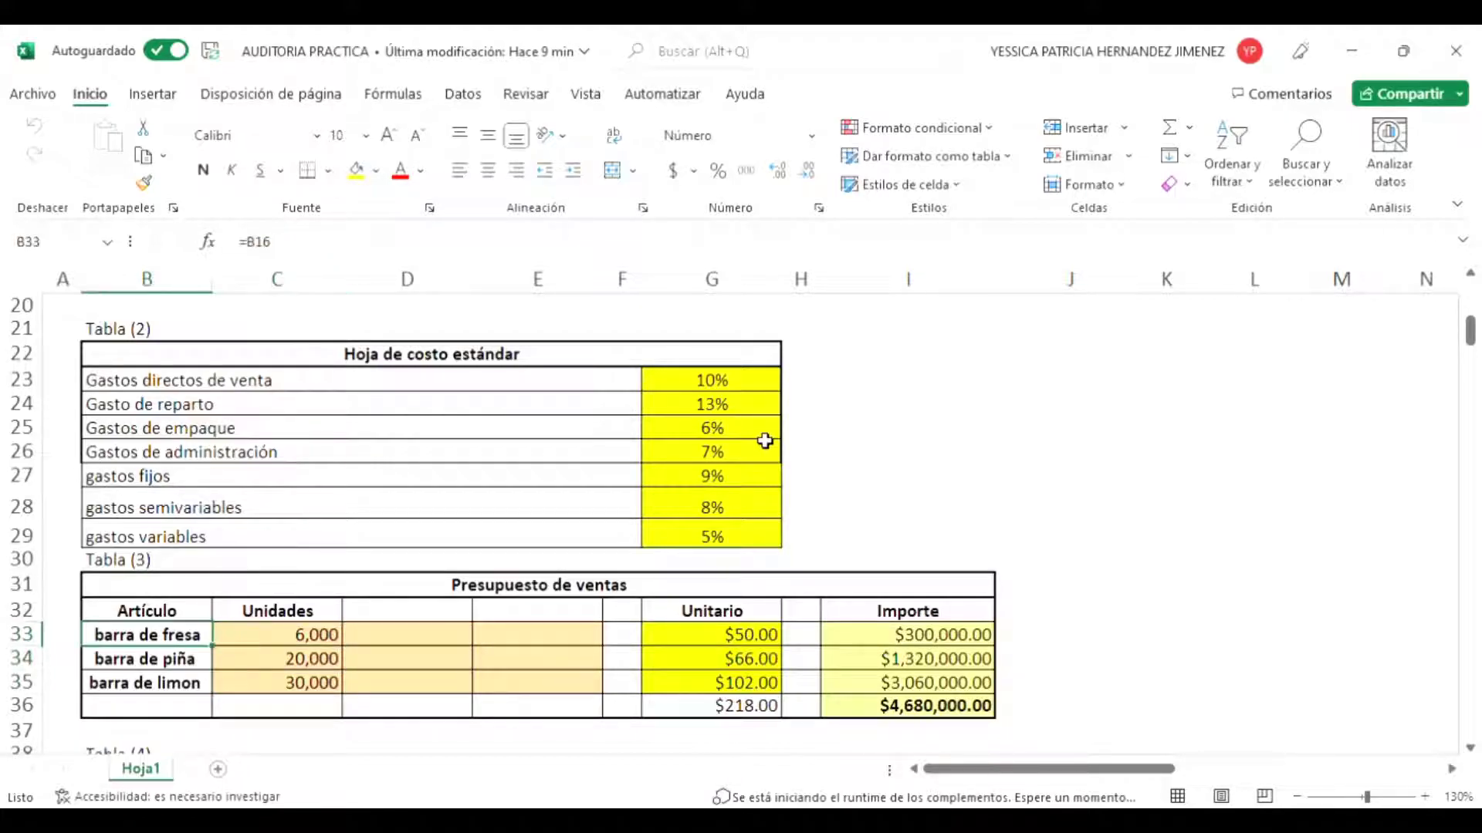
key(Right)
key(Left)
key(Down)
key(Right)
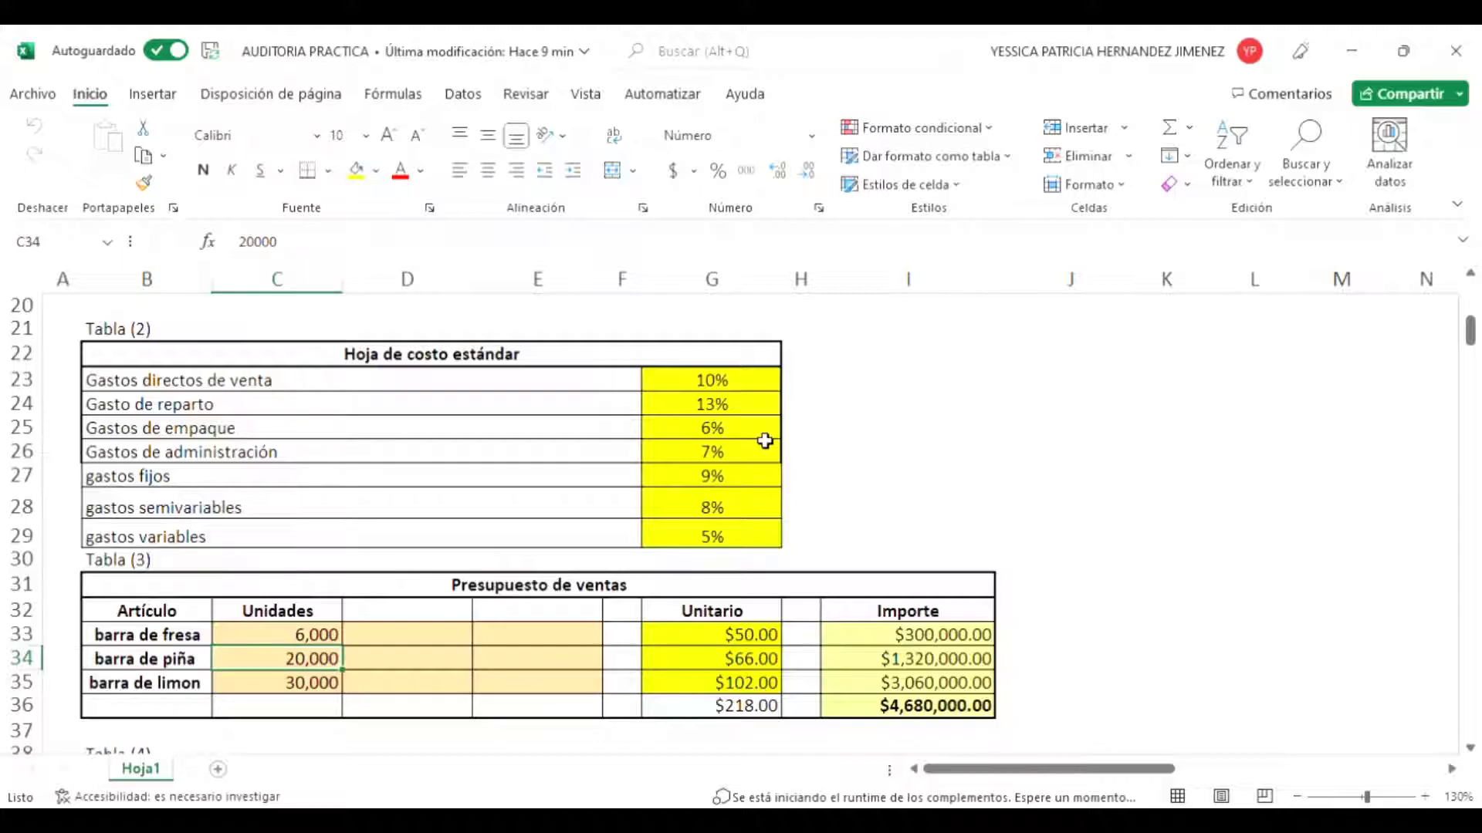
key(Left)
key(Down)
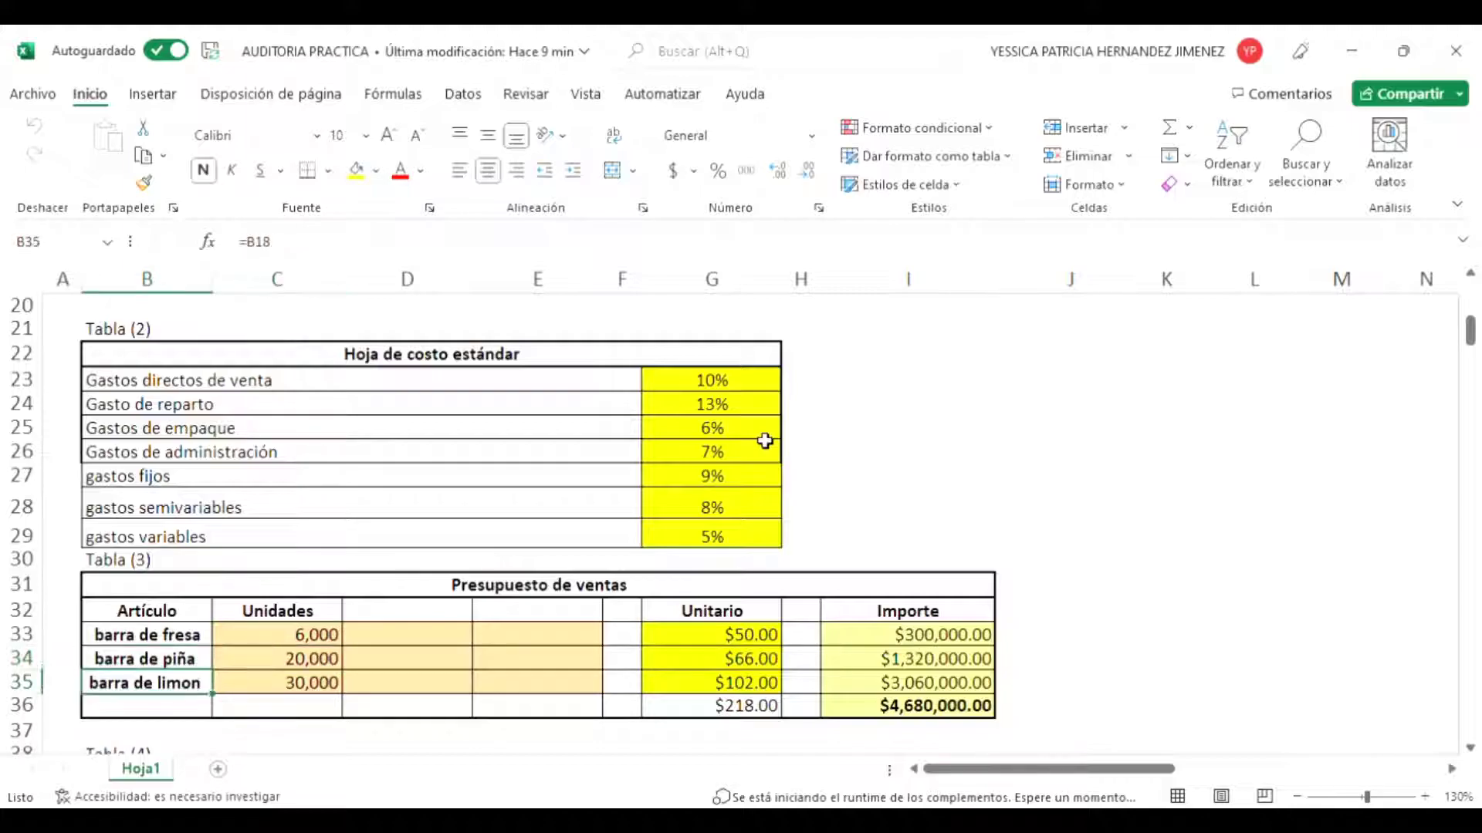
key(Right)
key(Up)
key(Up)
key(Up)
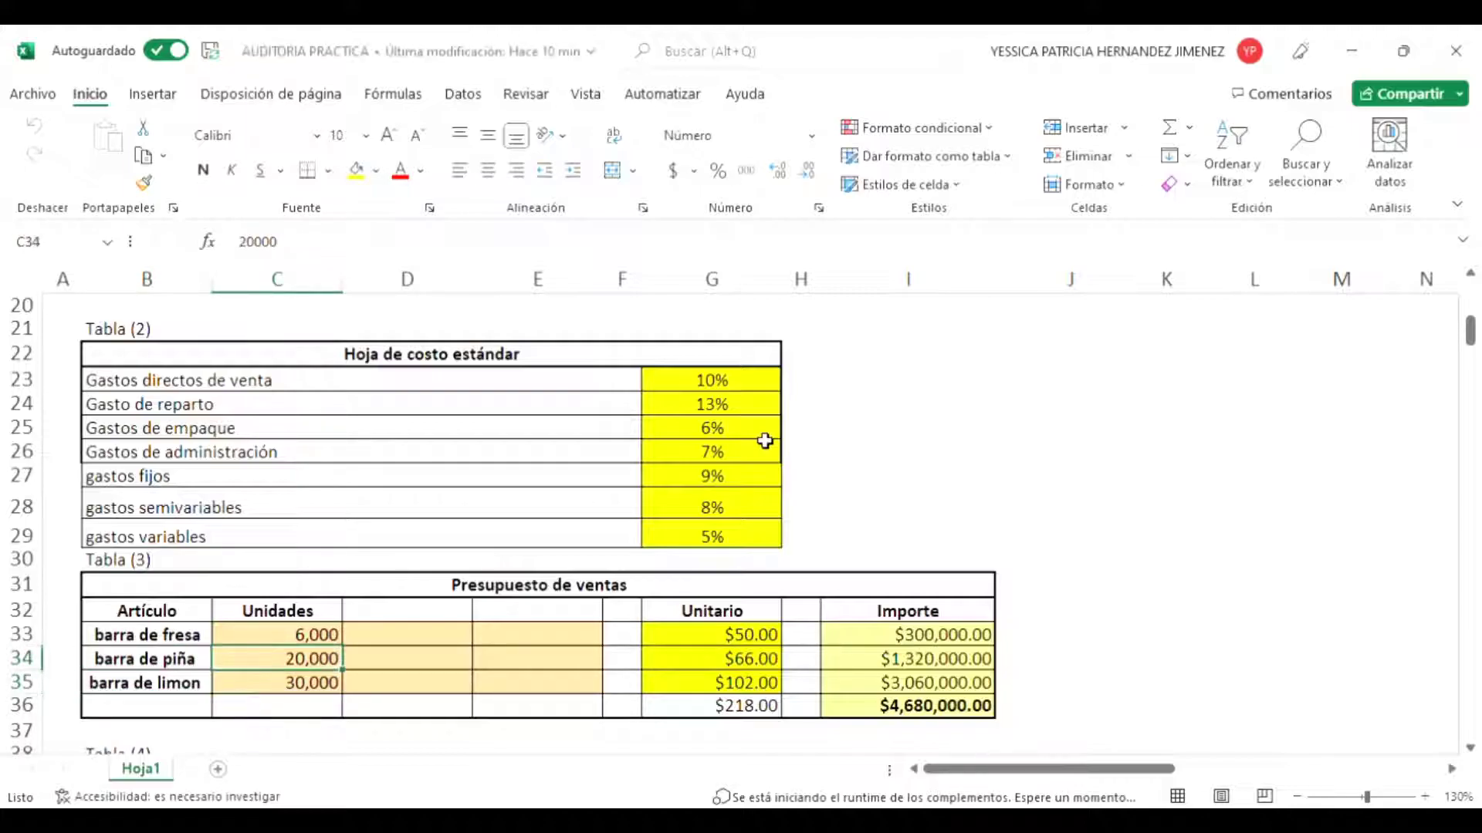
Step: Check the budgeted unit price of each product and the Unitario sum formula in G36
key(Right)
key(Right)
key(Right)
key(Right)
key(Down)
key(Down)
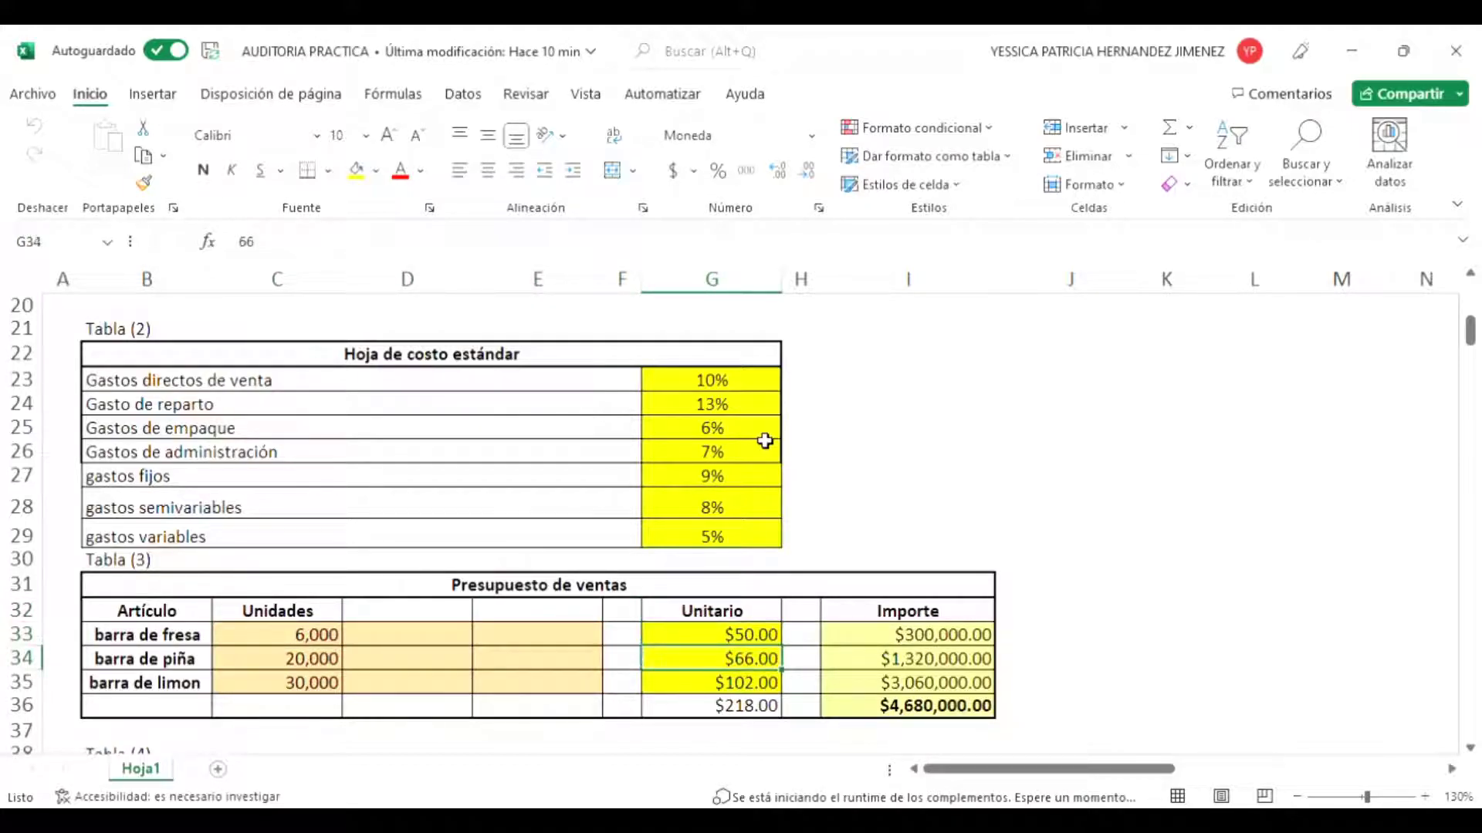
key(Down)
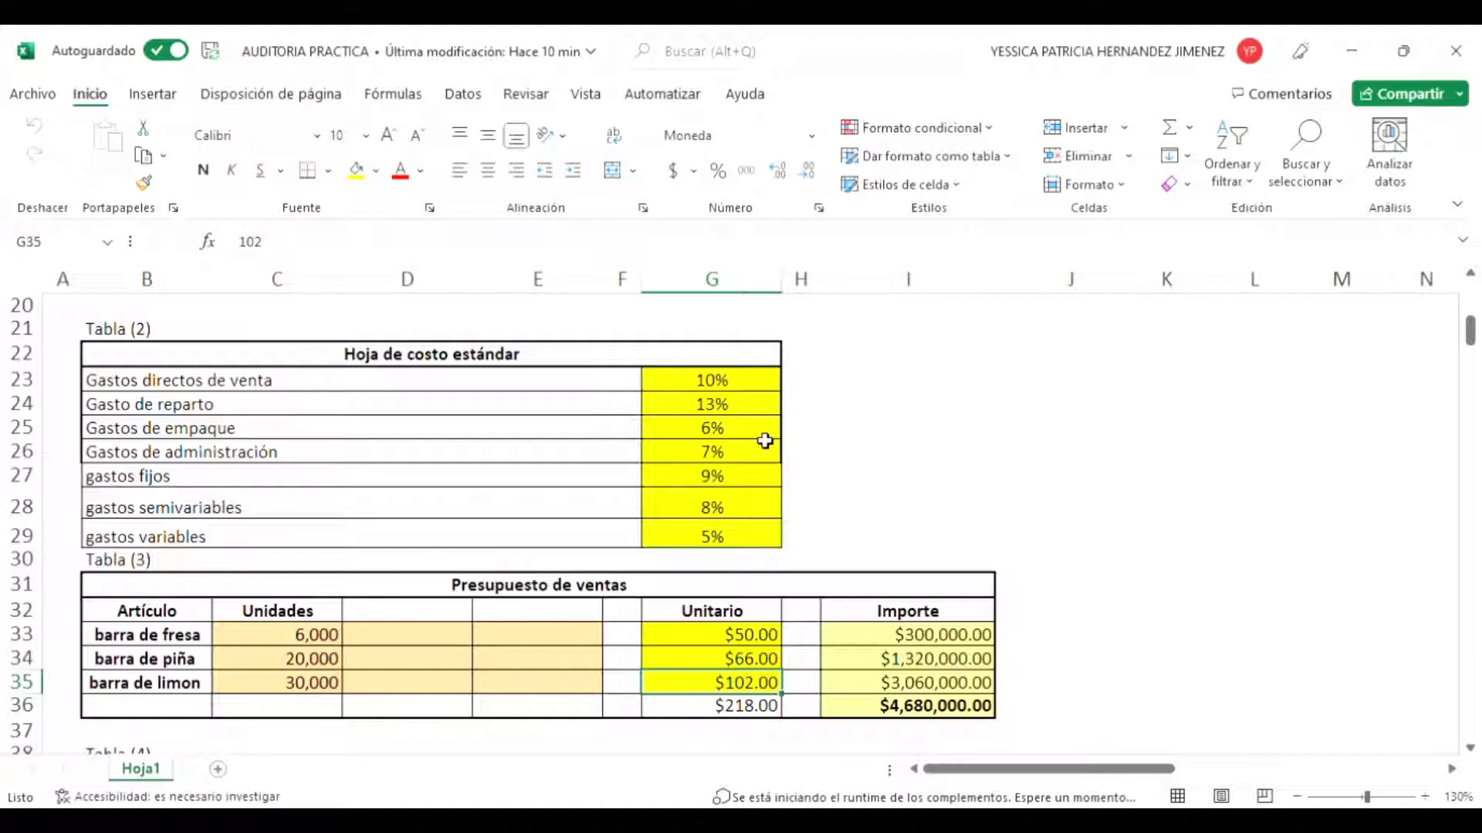
key(Down)
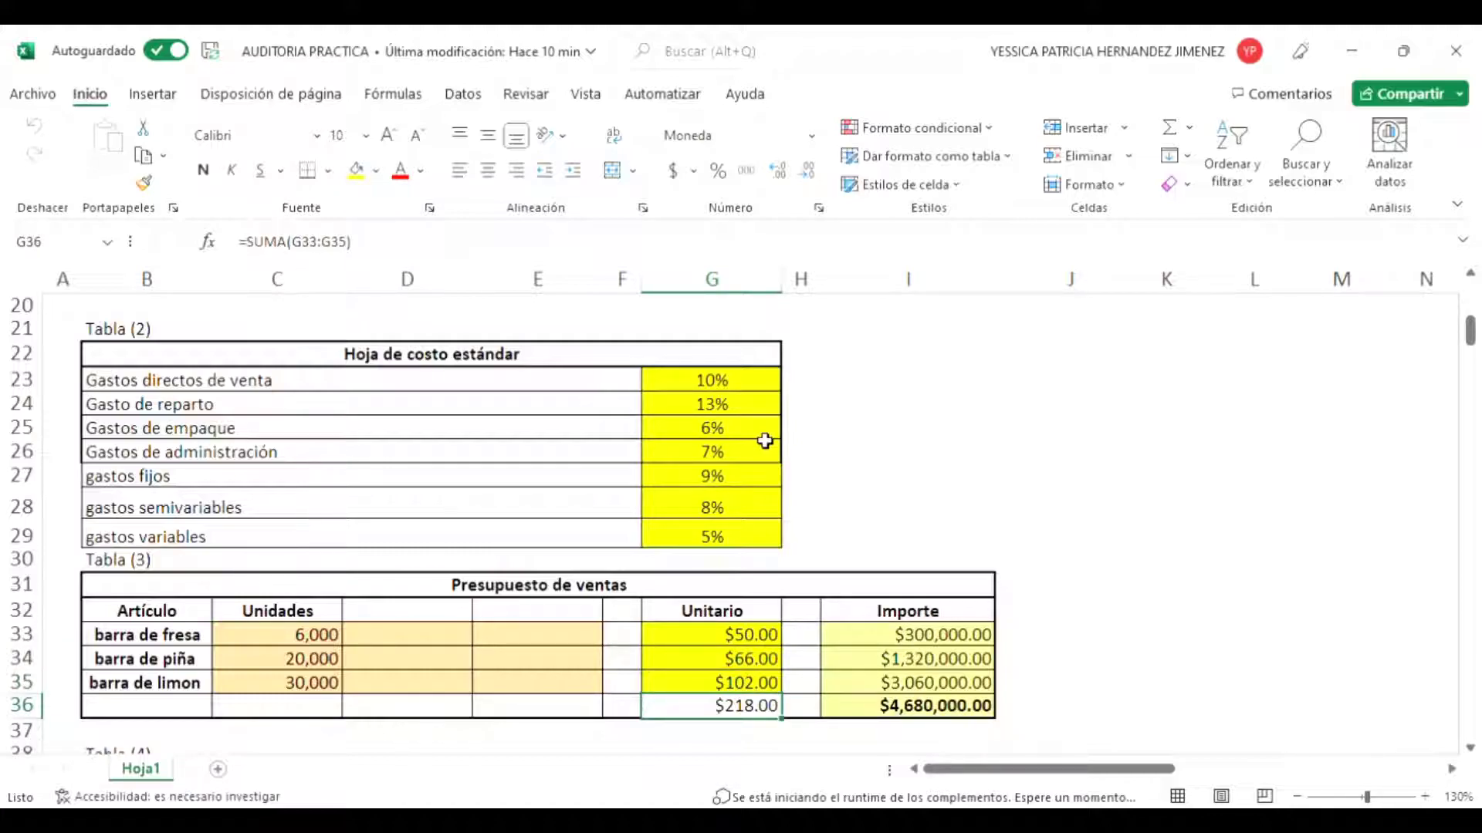
Step: Inspect the budgeted Importe formulas for the three products in I33 to I35 and the total formula in I36
key(Right)
key(Right)
key(Up)
key(Up)
key(Up)
key(Up)
key(Down)
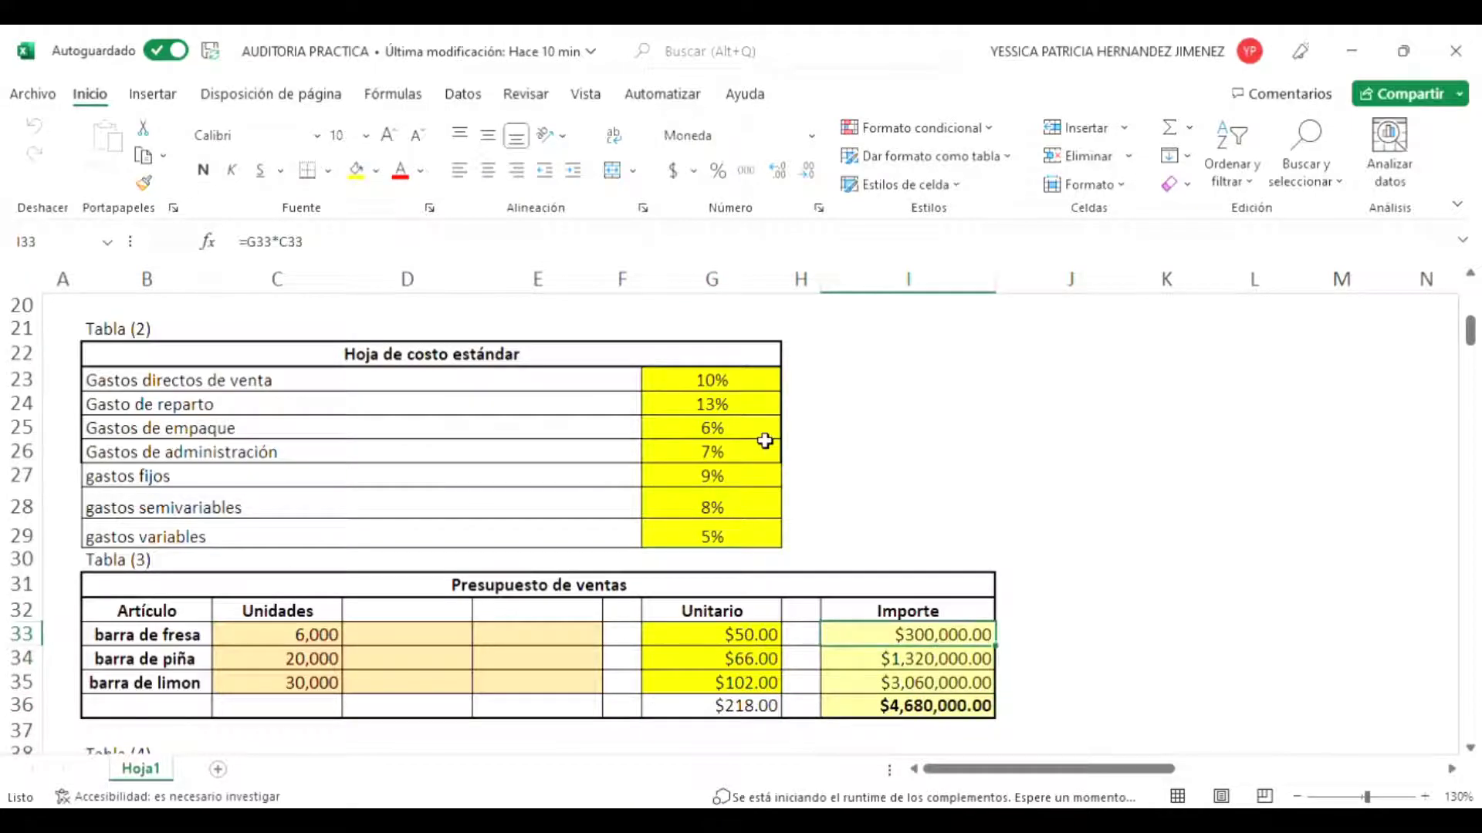
key(Left)
key(Right)
key(Down)
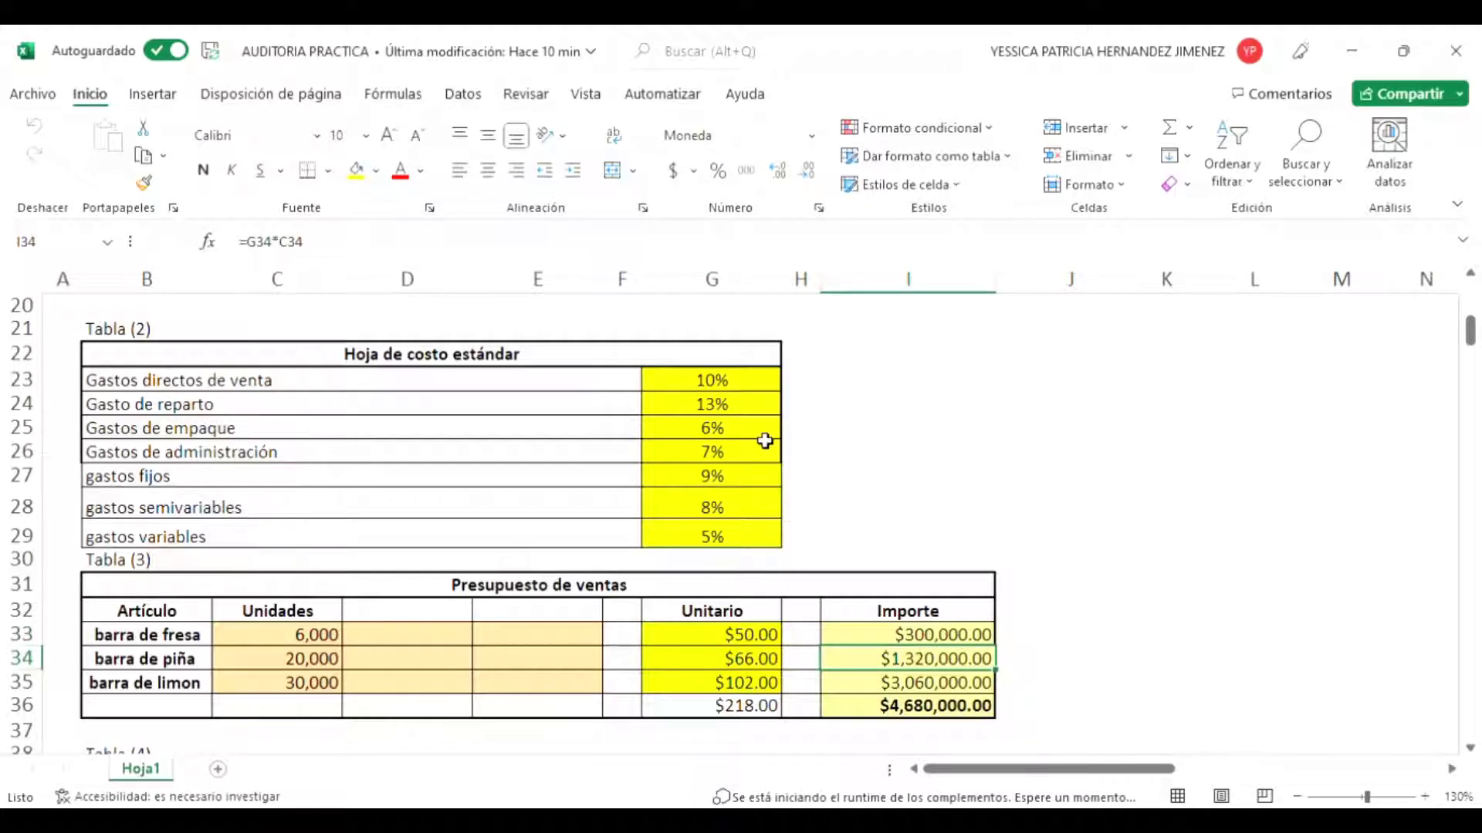
key(Down)
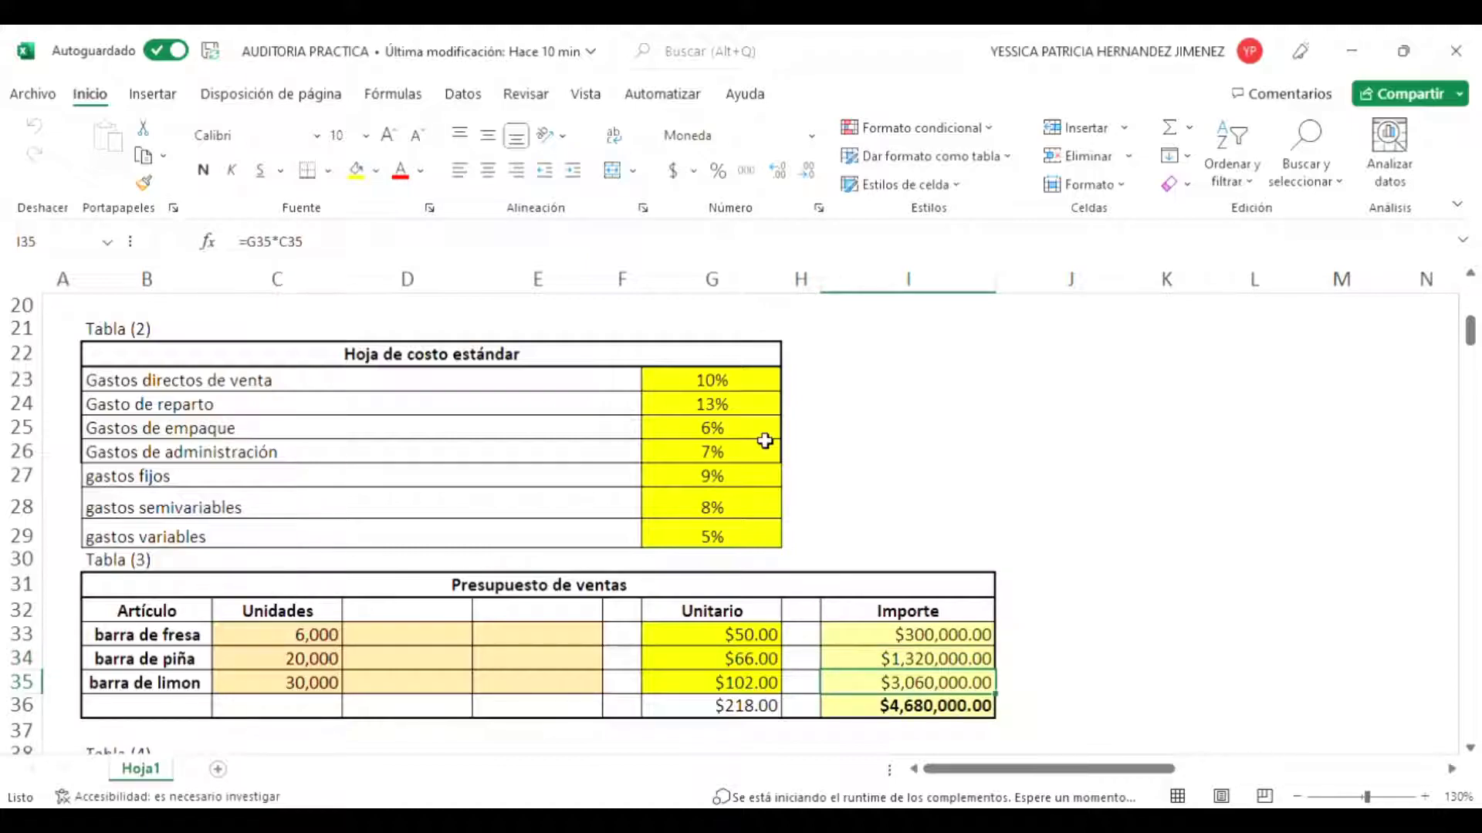
key(Down)
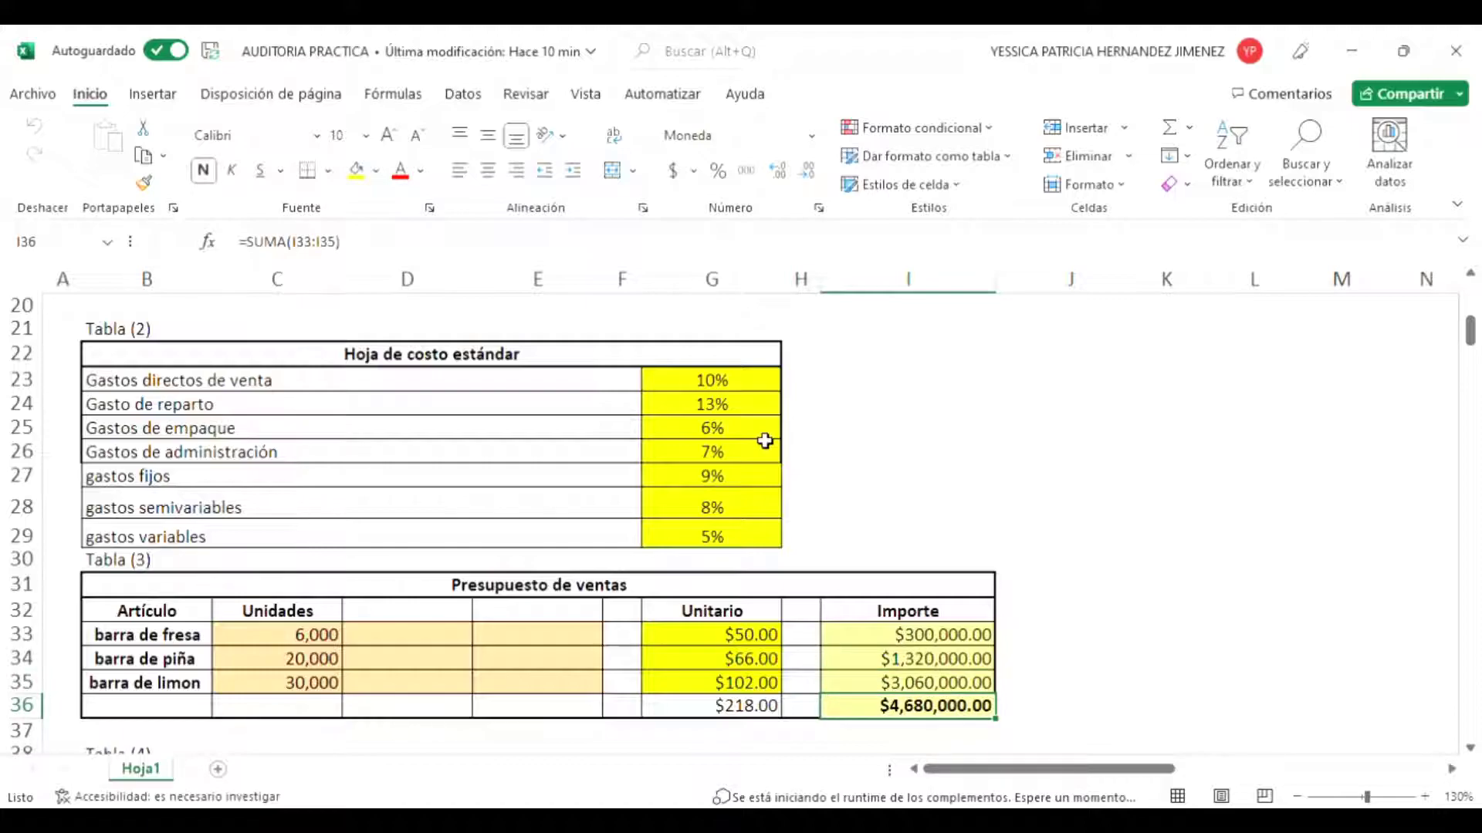
Step: Examine the Importe column of Tabla (4) down to its total formula in I44
key(Down)
key(Down)
key(Down)
key(Down)
key(Down)
key(Down)
key(Down)
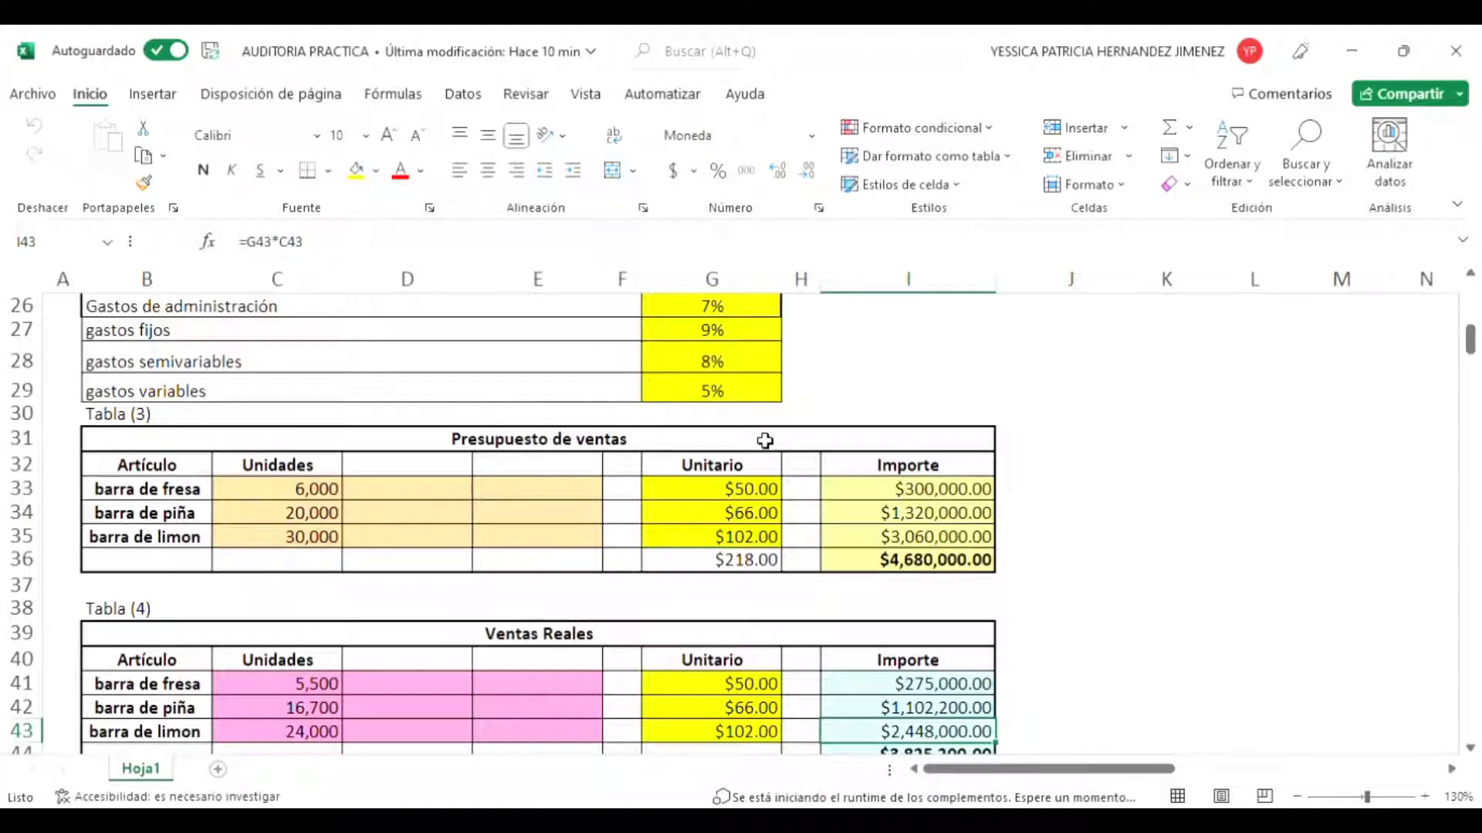
scroll(765, 440, down, 1)
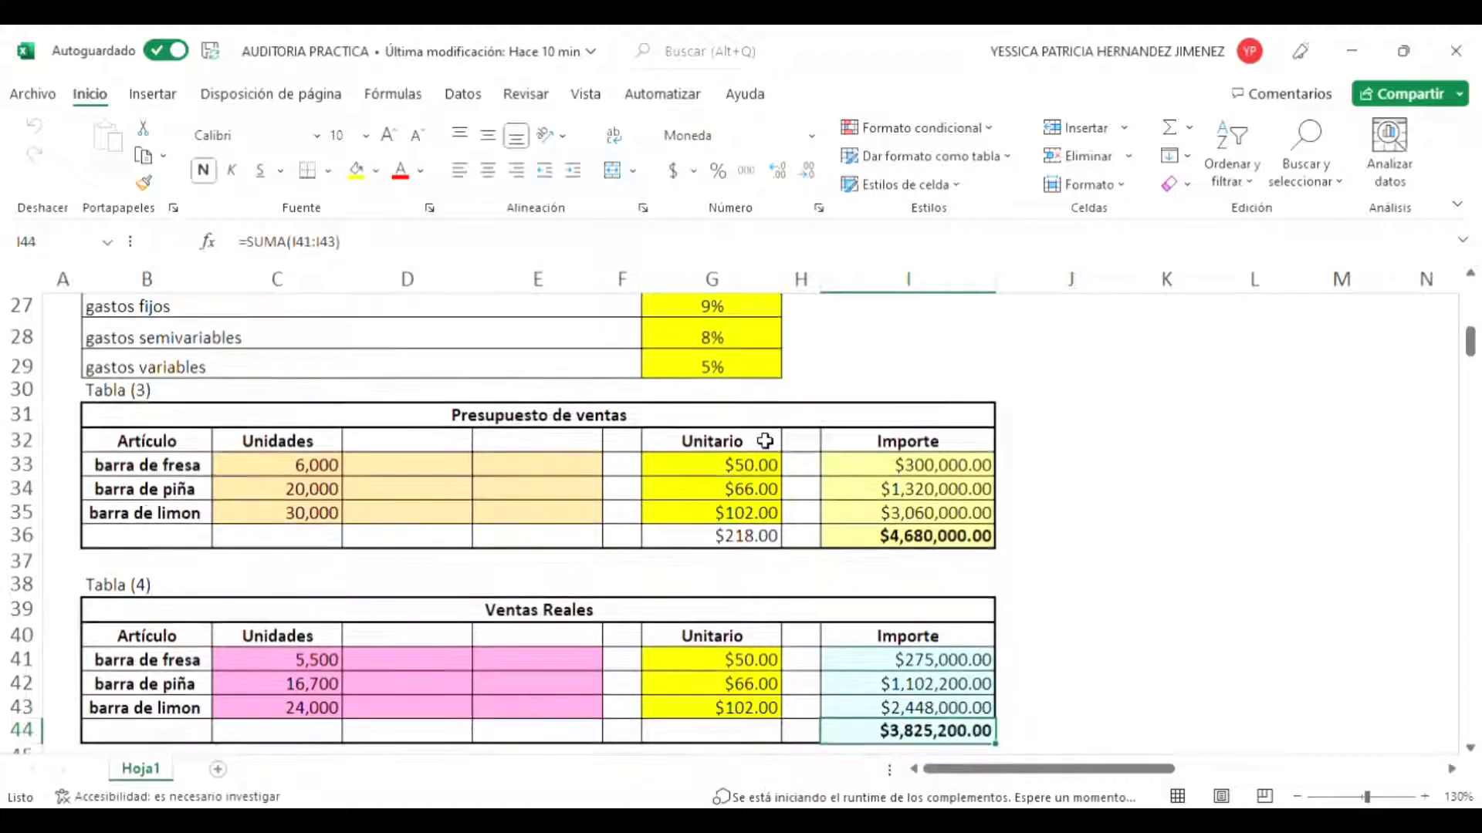
Step: Go back through the Ventas Reales rows to the heading of Tabla (4)
key(Down)
key(Up)
key(Up)
key(Up)
key(Left)
key(Left)
key(Left)
key(Up)
key(Up)
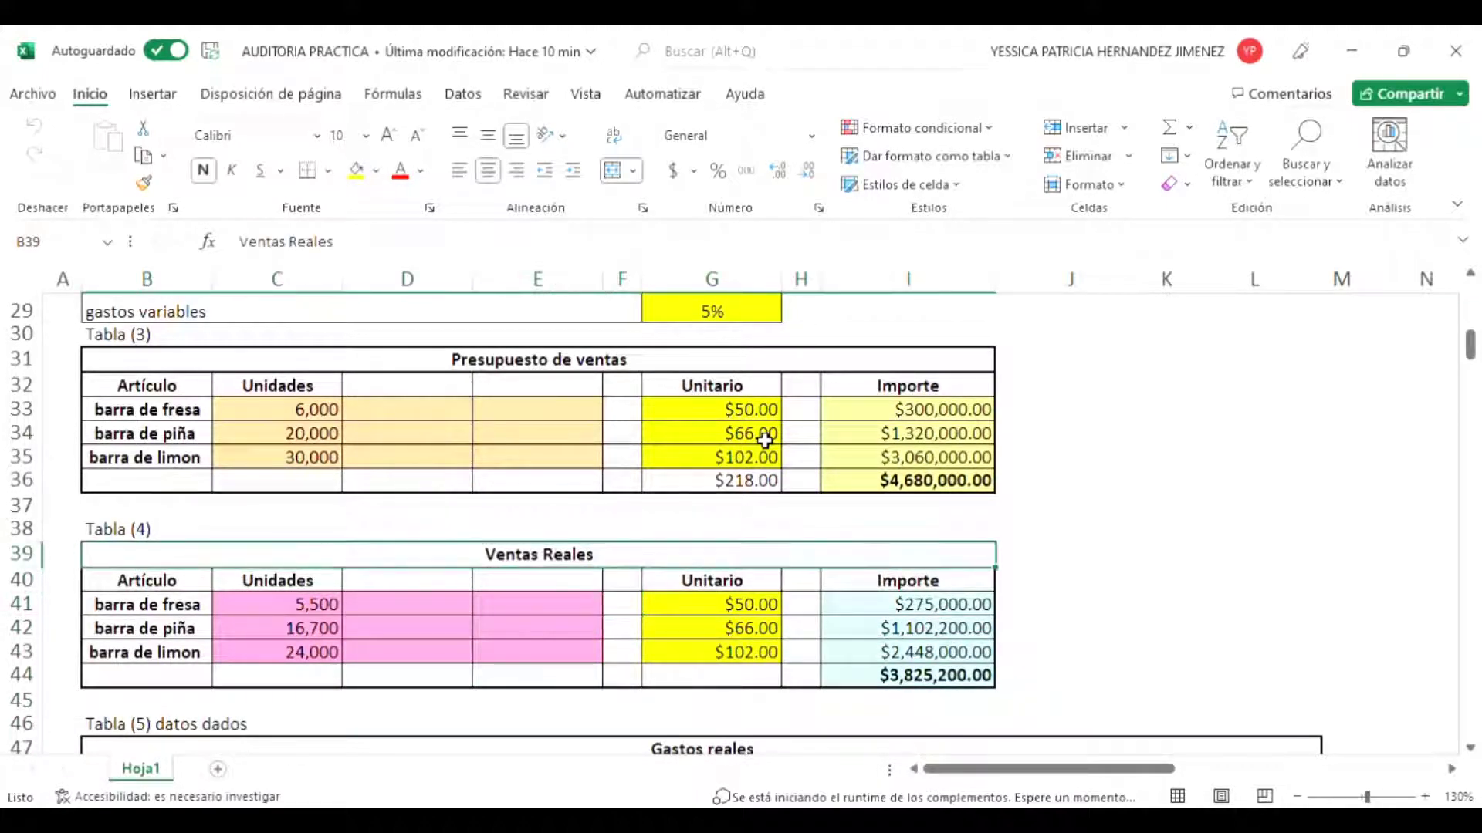
Step: Revisit the Presupuesto de ventas table for comparison, ending at the Importe of barra de fresa in I33
key(Down)
key(Left)
key(Left)
key(Left)
key(Left)
key(Up)
key(Up)
key(Up)
key(Up)
key(Right)
key(Right)
key(Up)
key(Up)
key(Left)
key(Up)
key(Right)
key(Right)
key(Right)
key(Right)
key(Right)
key(Right)
key(Right)
key(Left)
key(Left)
key(Left)
key(Down)
key(Down)
key(Right)
key(Right)
key(Up)
key(Up)
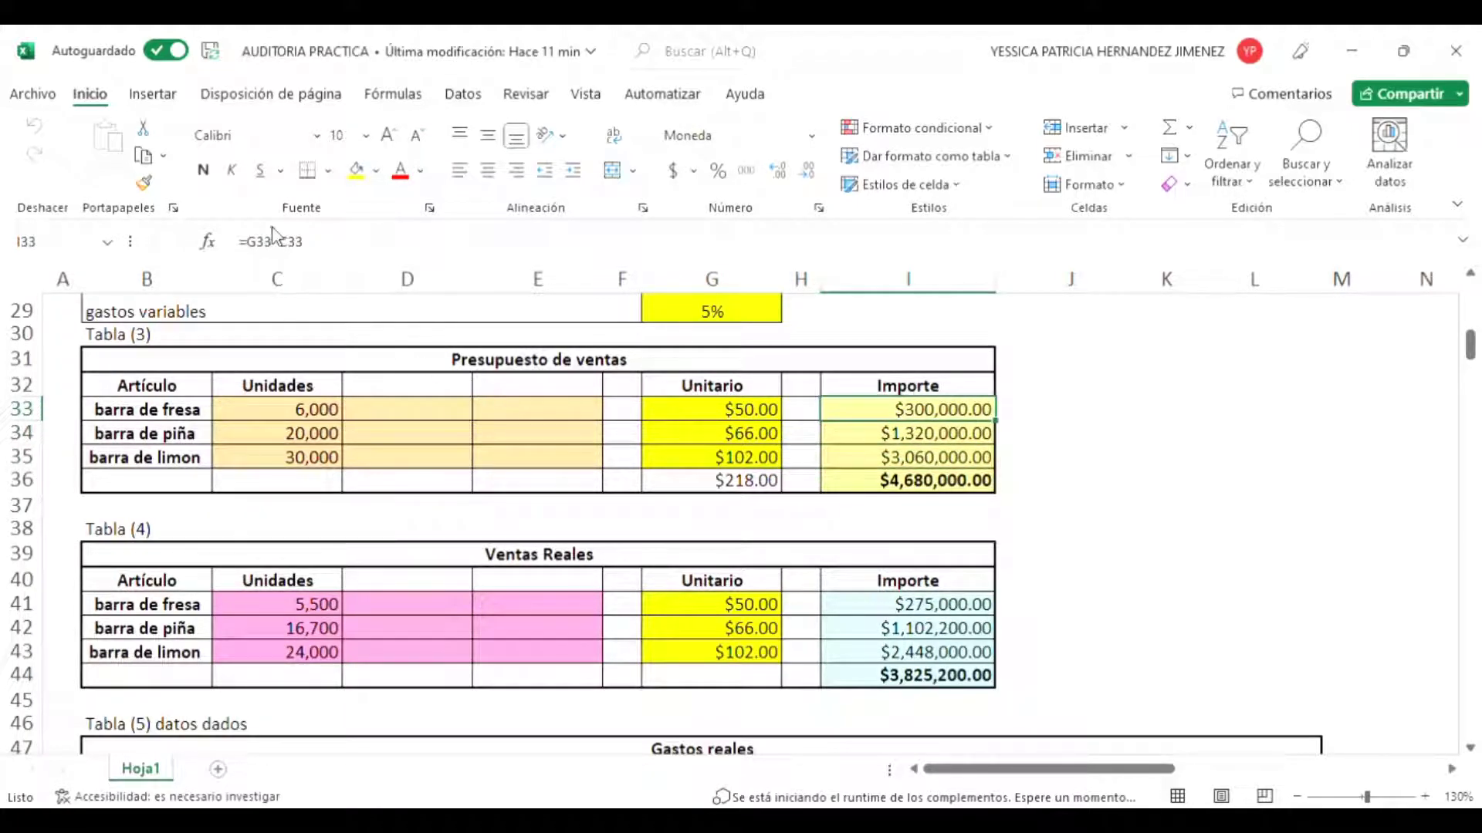
Step: Display the formula references of I33 and compare them with the Importe formulas in I34 and I35
click(285, 243)
key(Return)
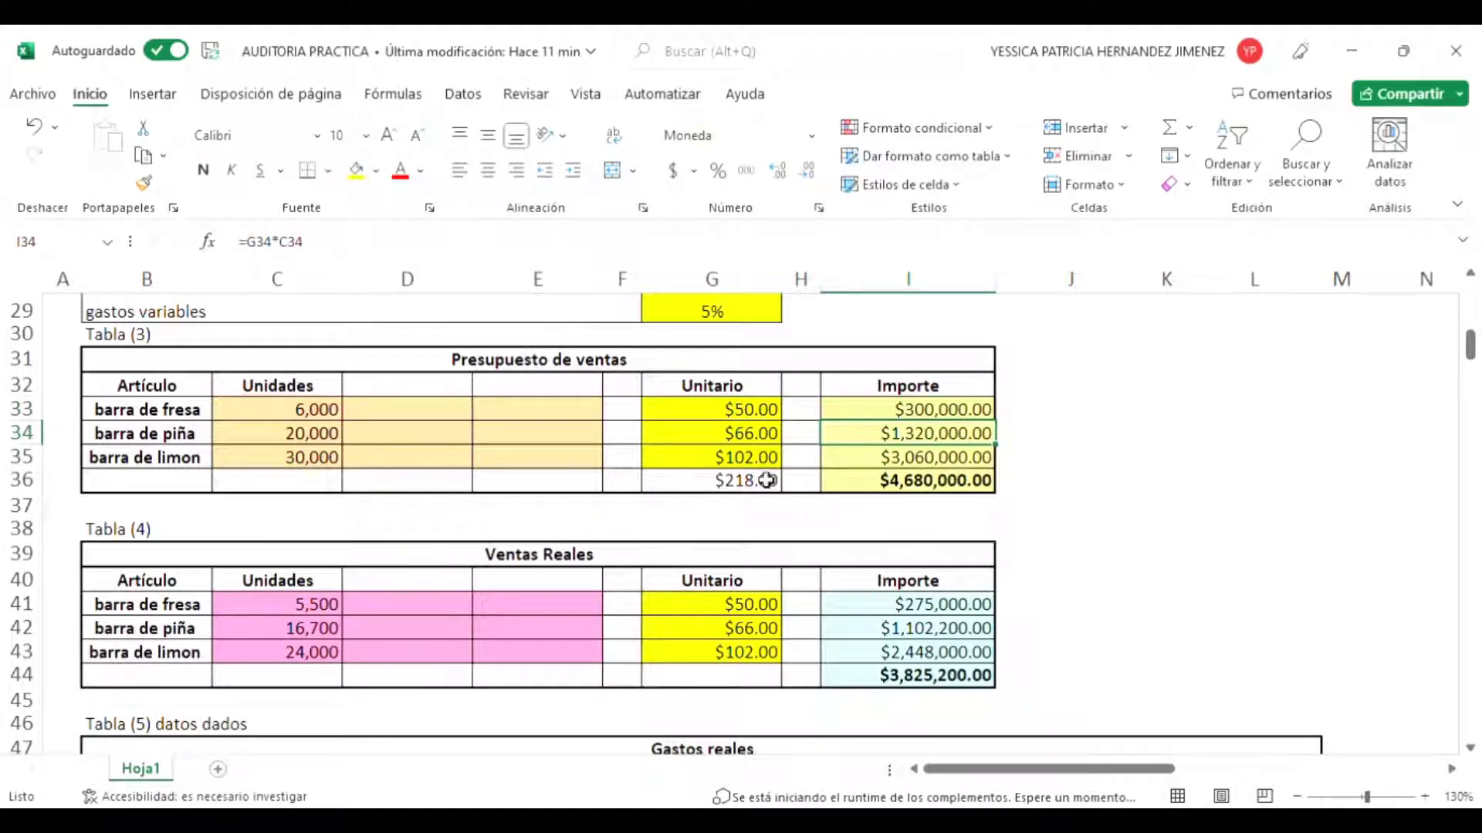
click(899, 392)
click(900, 406)
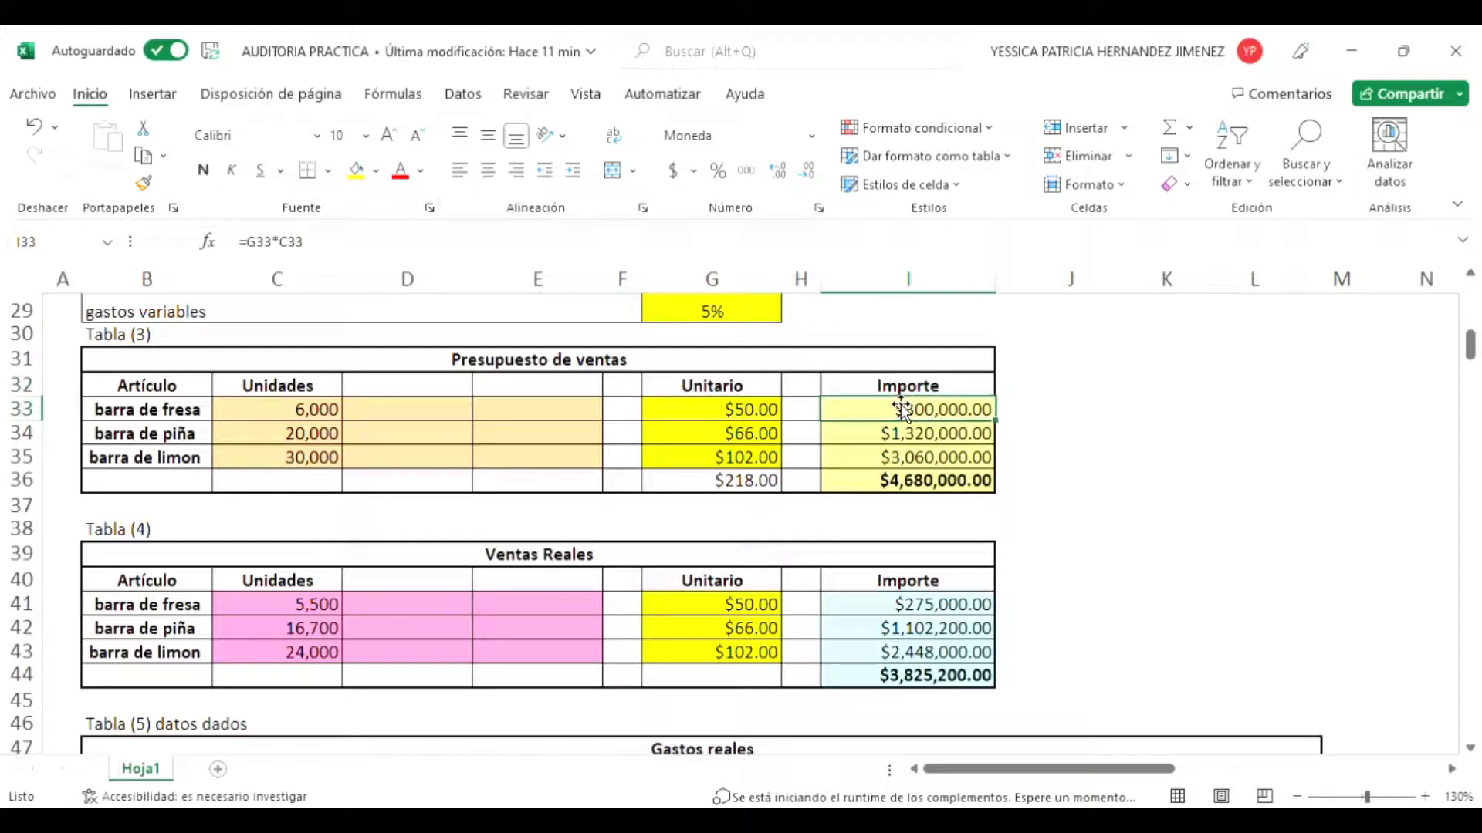
key(Down)
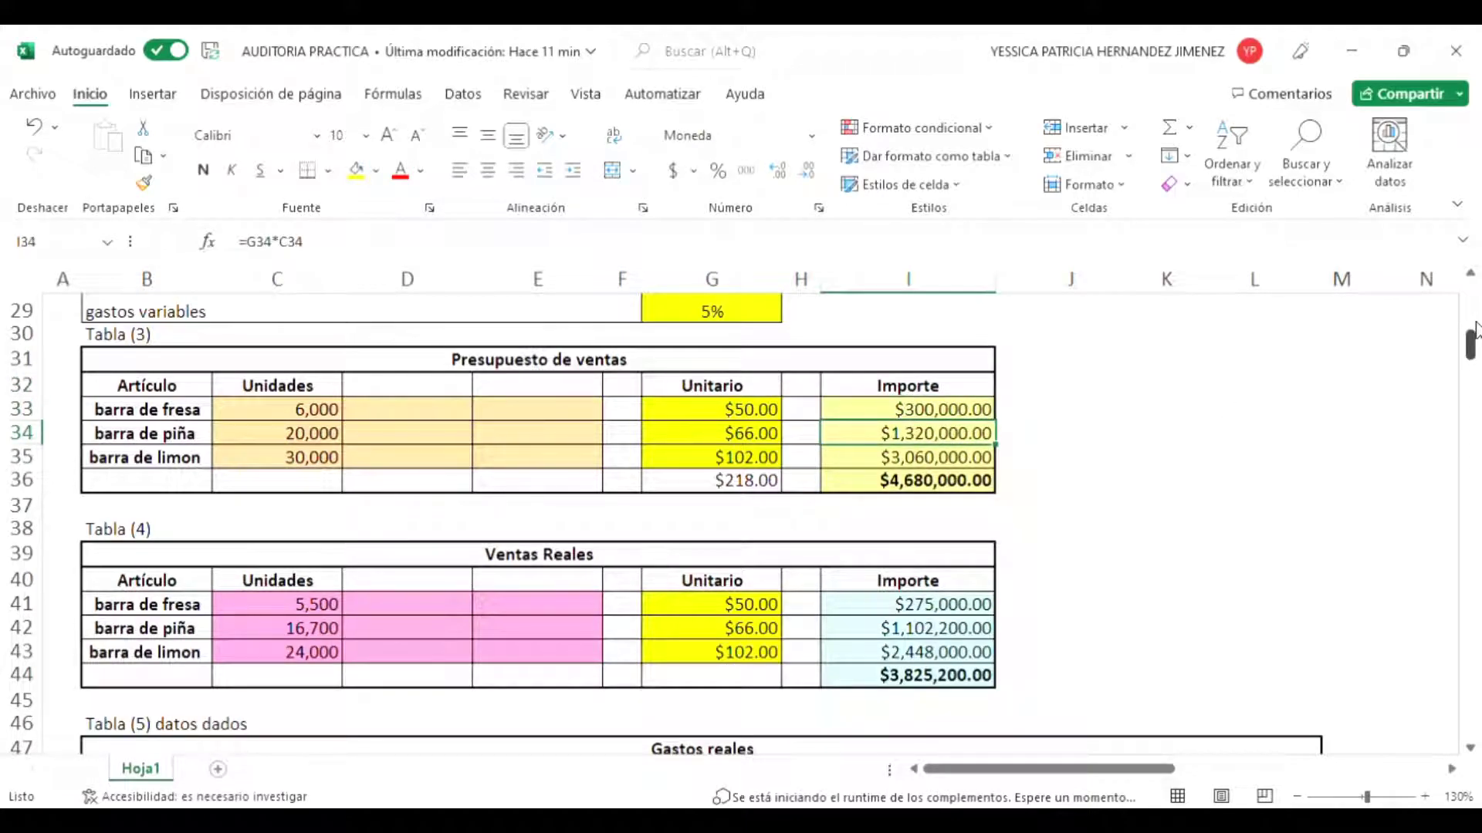
key(Down)
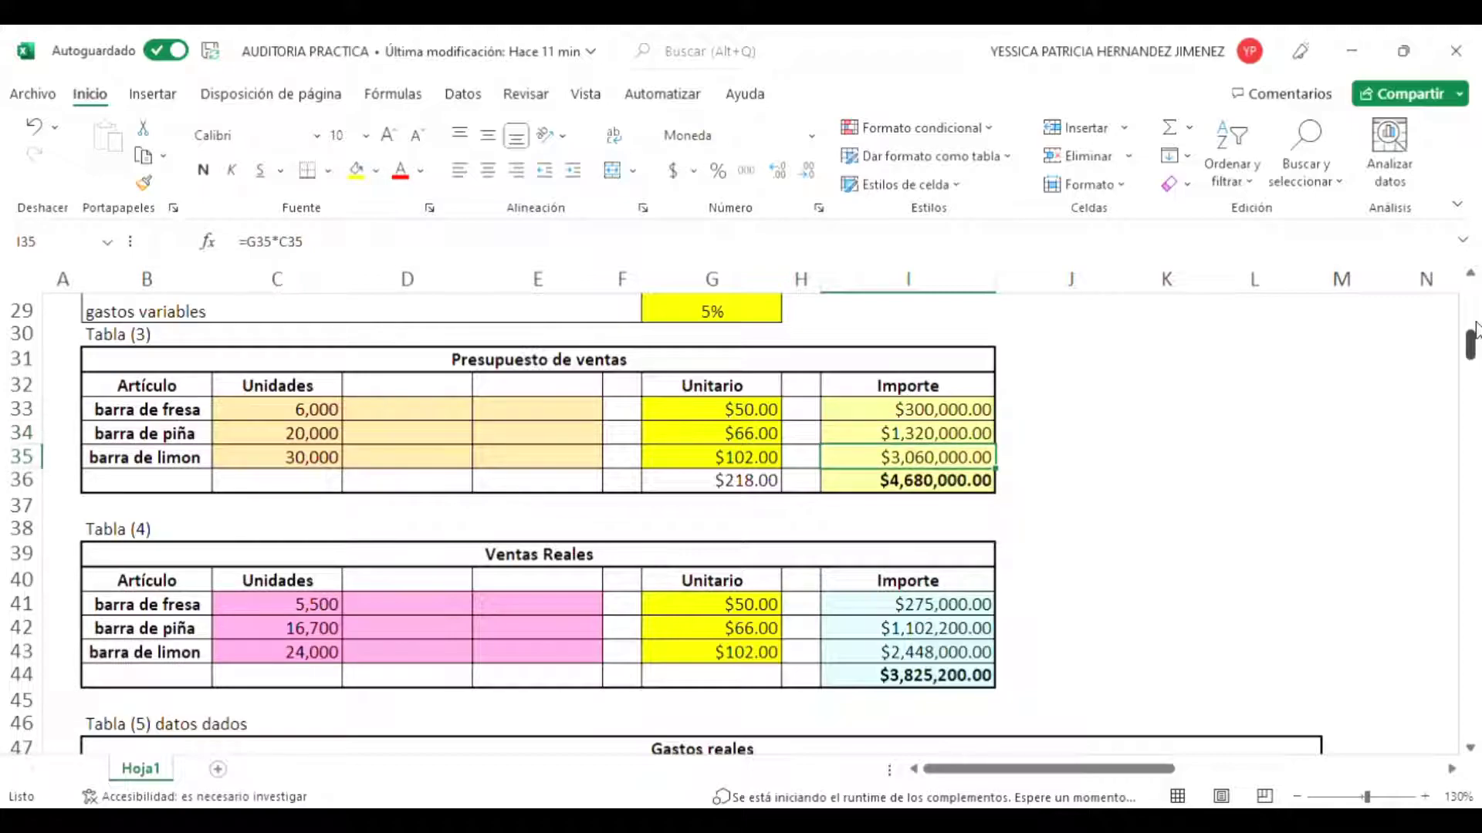
key(Up)
key(Up)
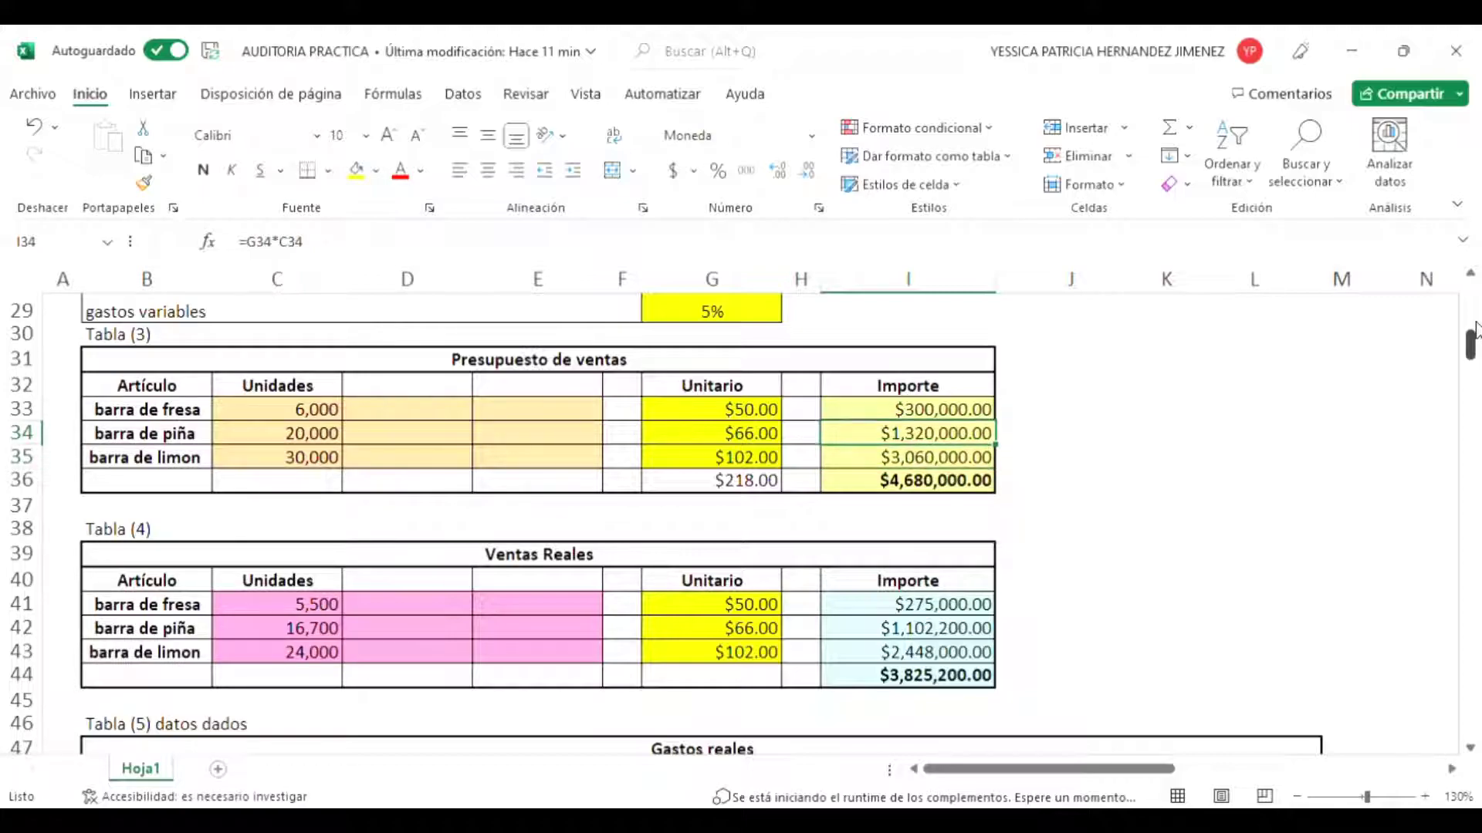
Step: Trace the Importe formula in I33 back to the units and unit price of barra de fresa
click(280, 413)
click(738, 419)
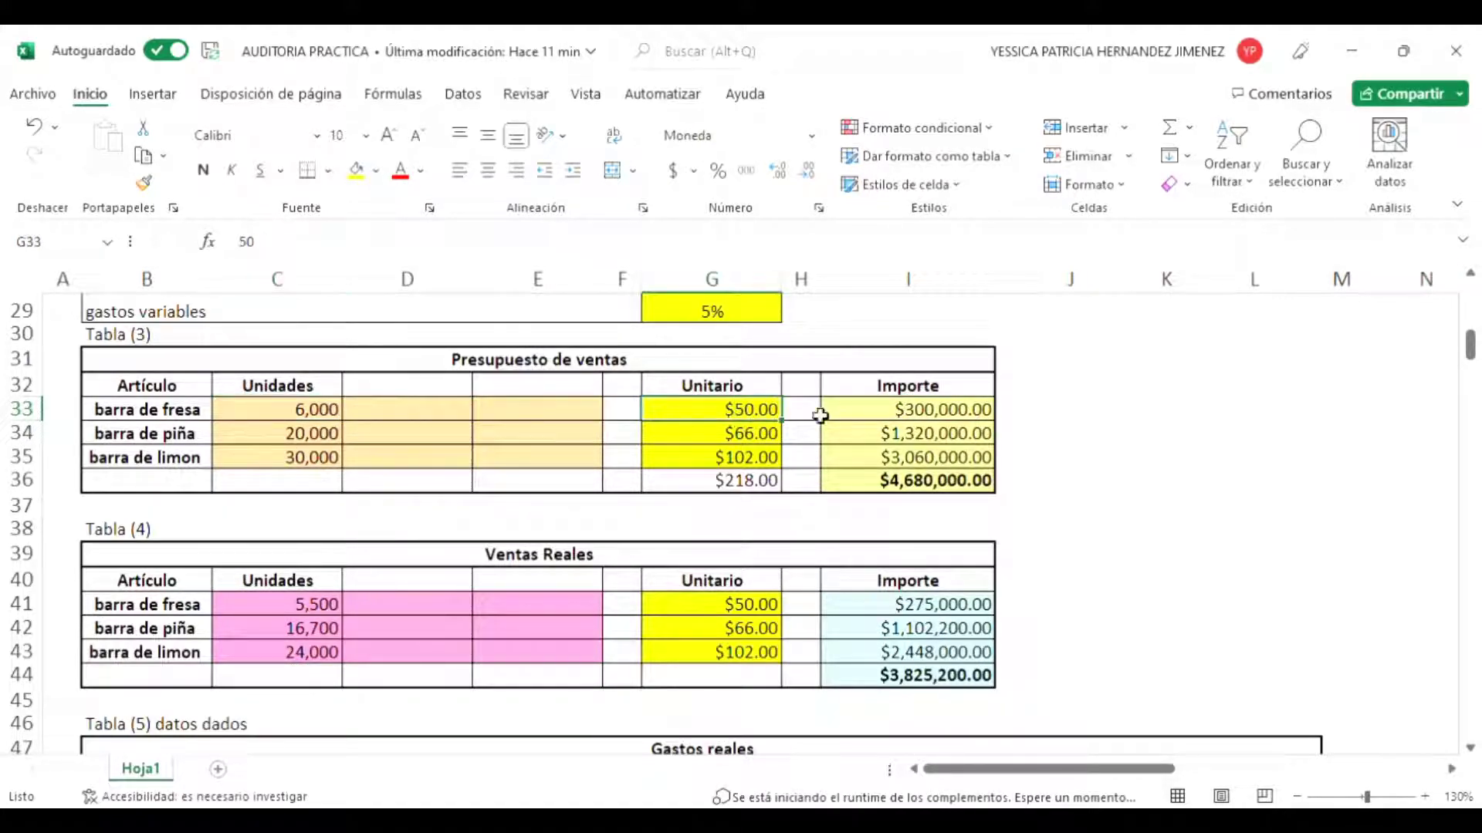
click(903, 417)
click(259, 247)
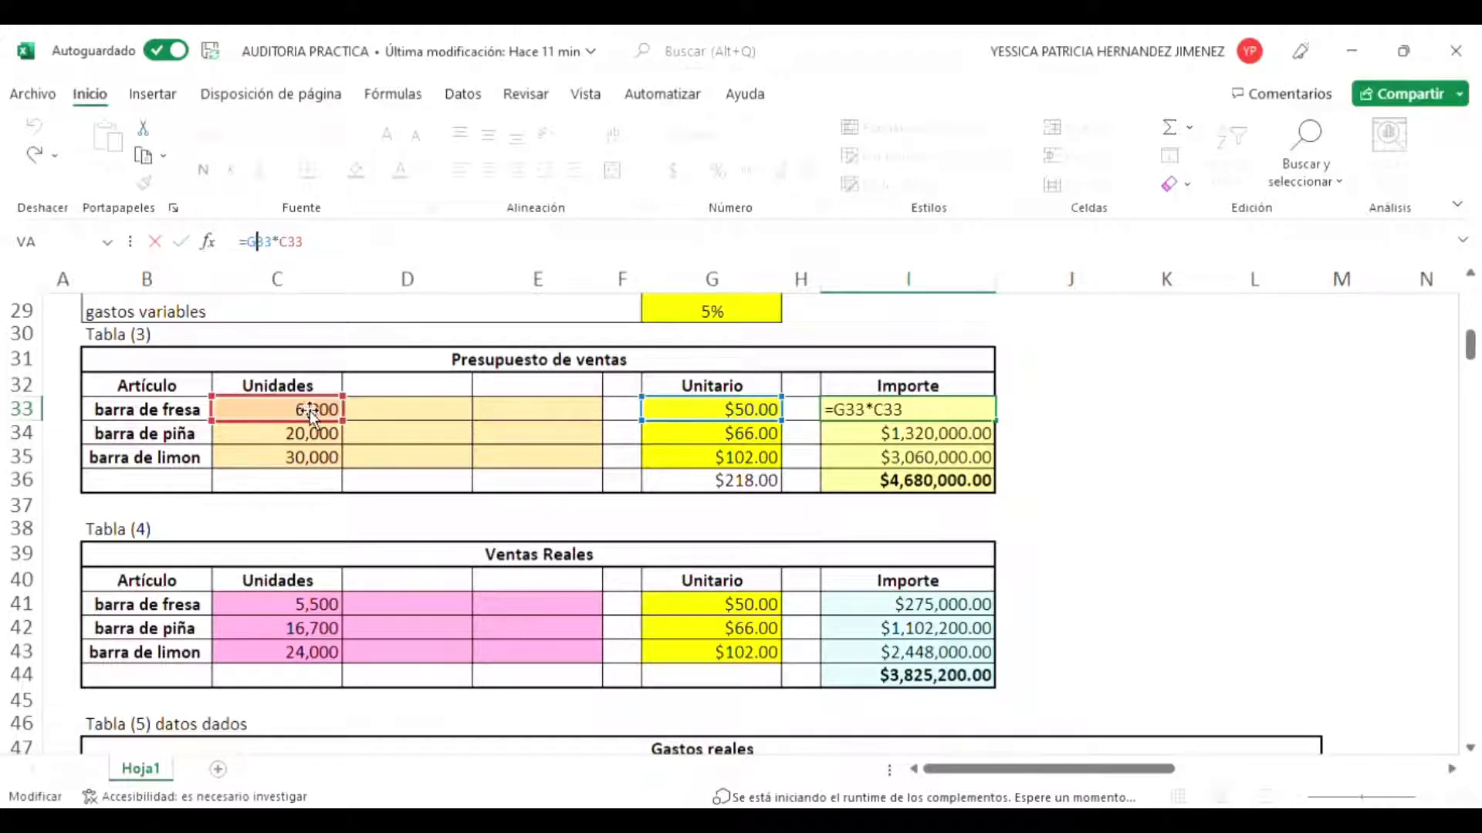
key(Return)
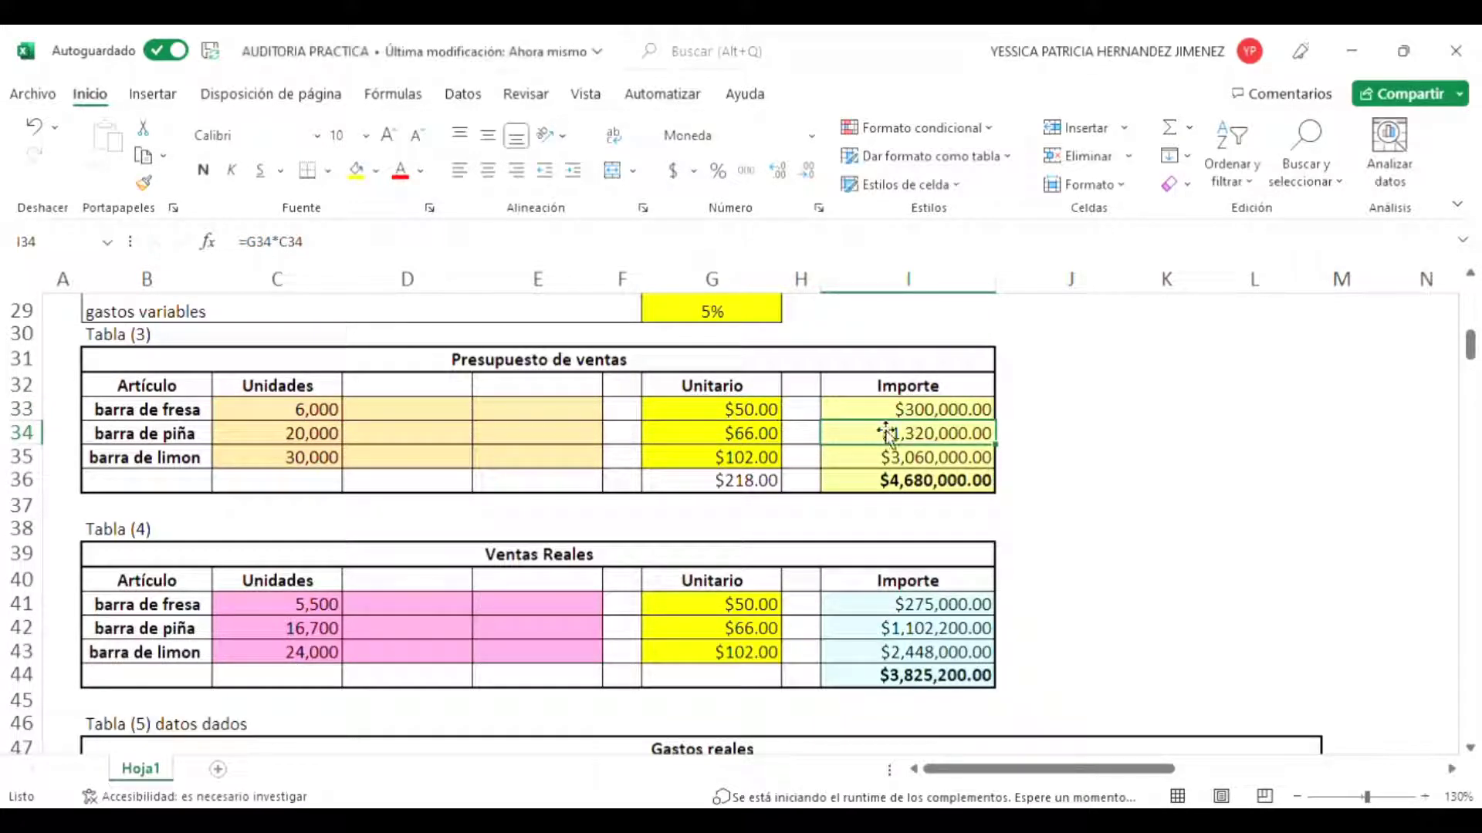
Step: Review the Importe of barra de fresa and the total in I36, then go to the Ventas Reales heading
click(938, 409)
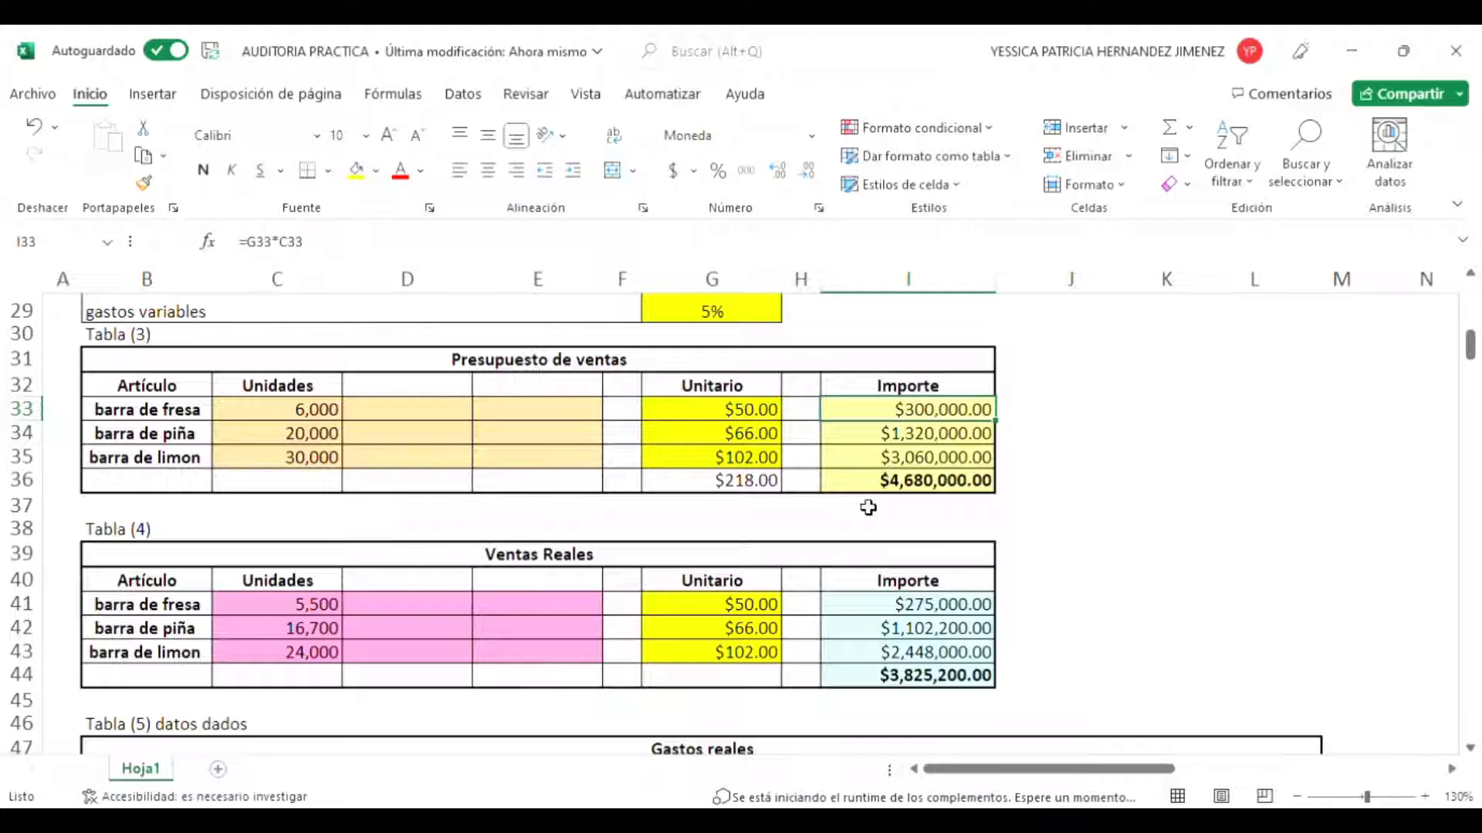
click(938, 483)
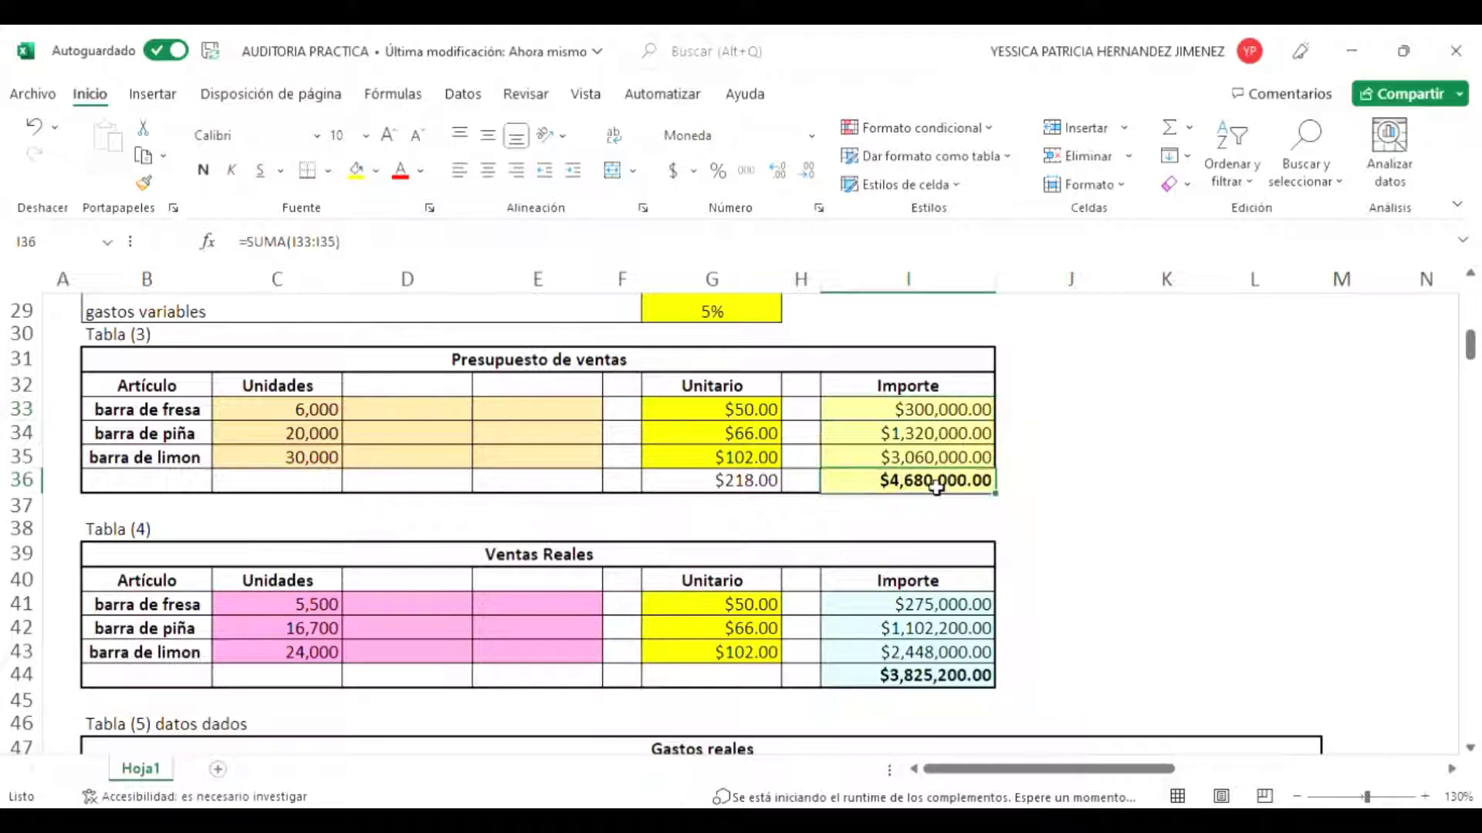
scroll(976, 446, down, 2)
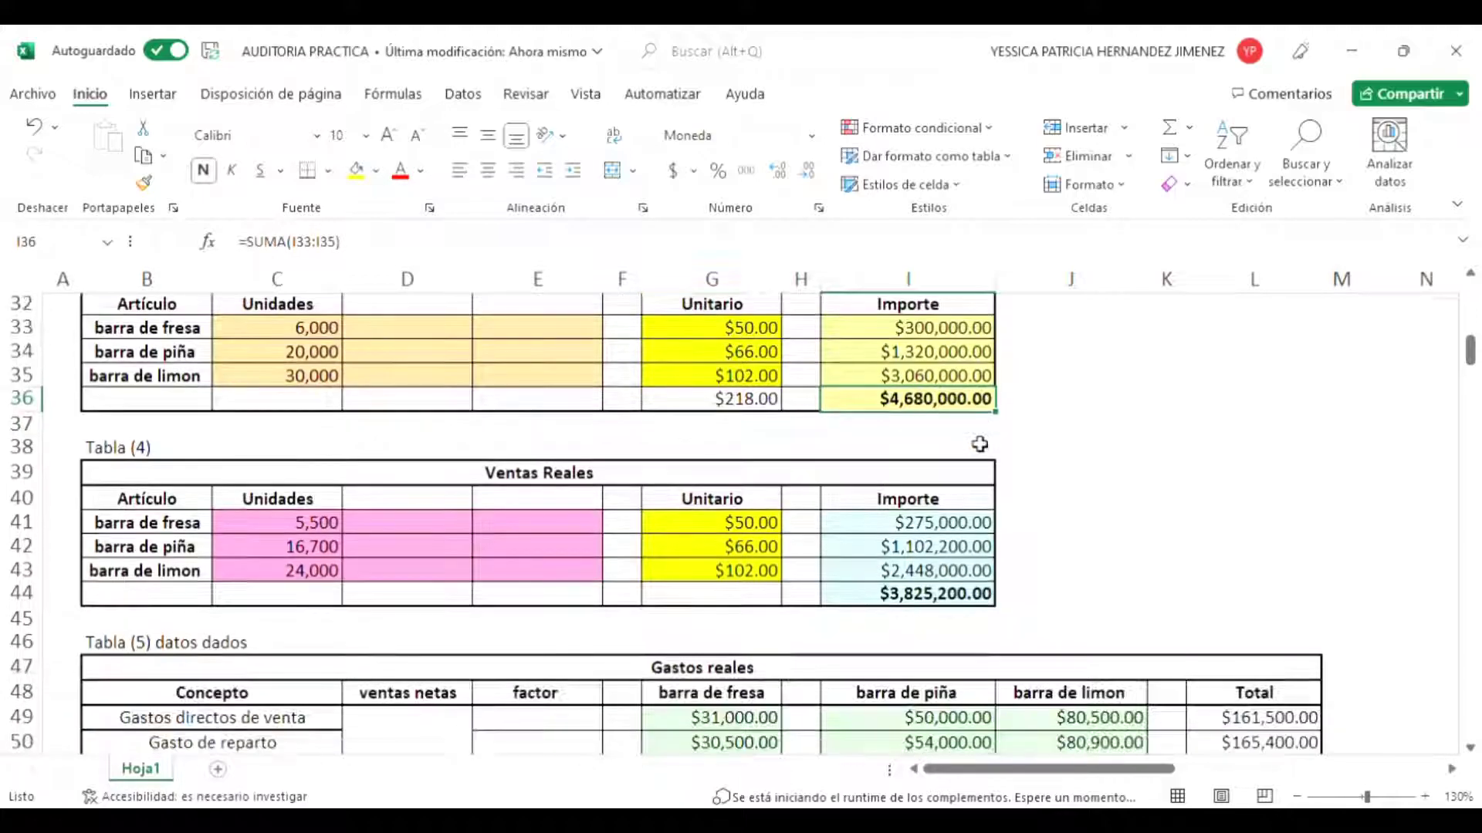
click(461, 417)
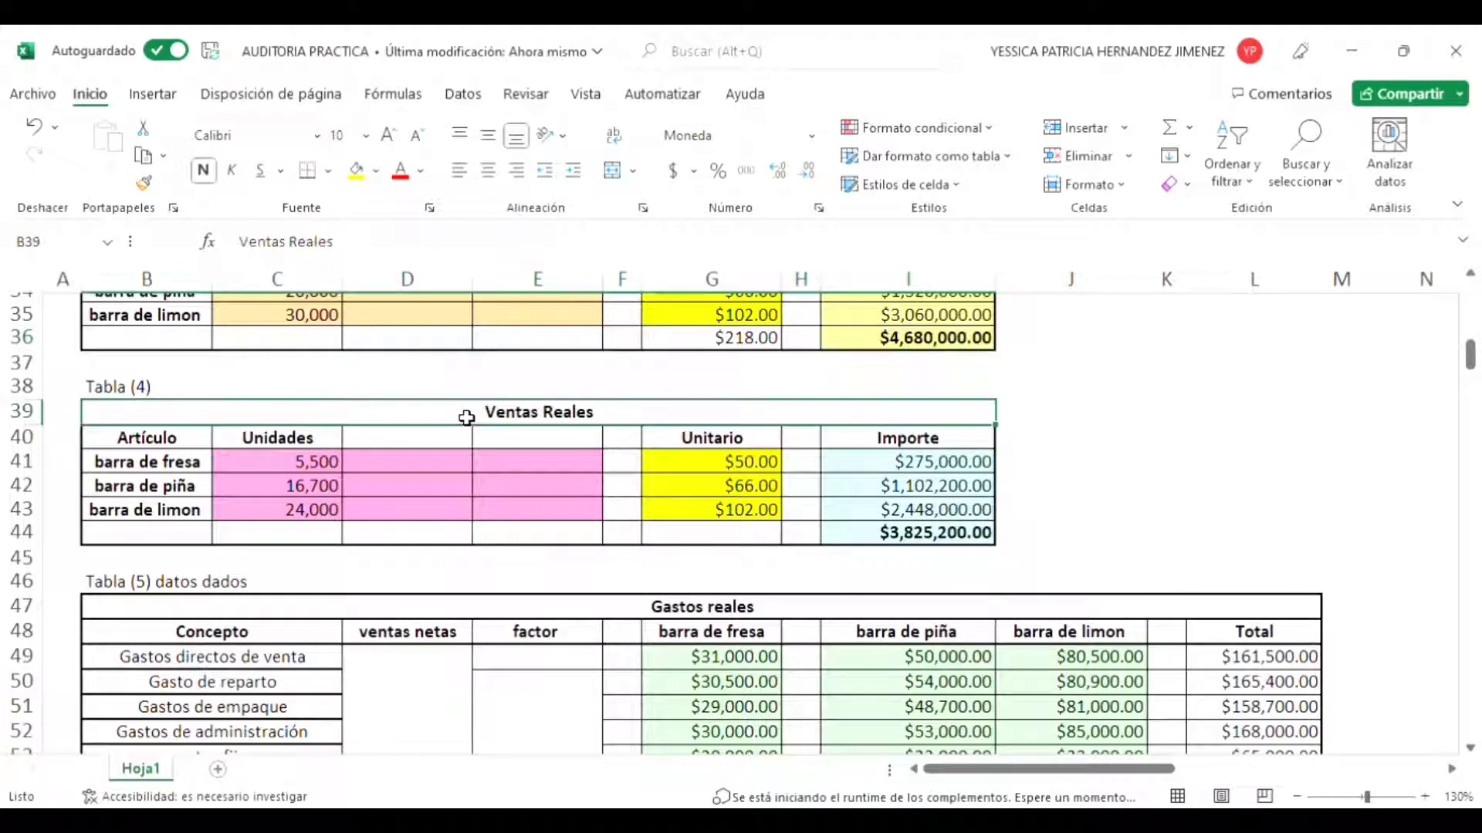
scroll(463, 416, up, 2)
scroll(466, 418, down, 2)
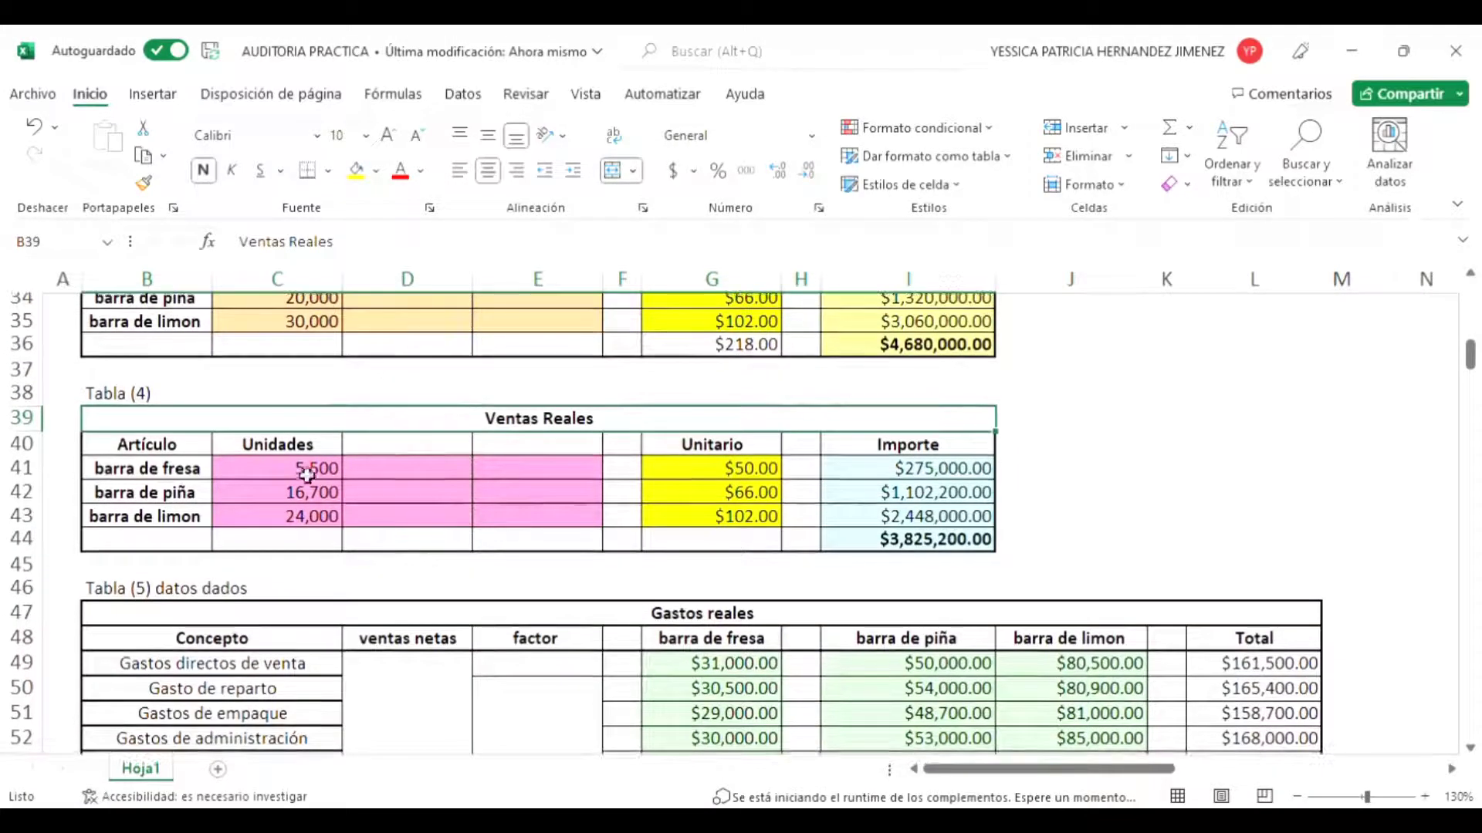
Step: Go through the real Unidades in C41 to C43 and return to those of barra de fresa
click(305, 472)
scroll(296, 481, up, 1)
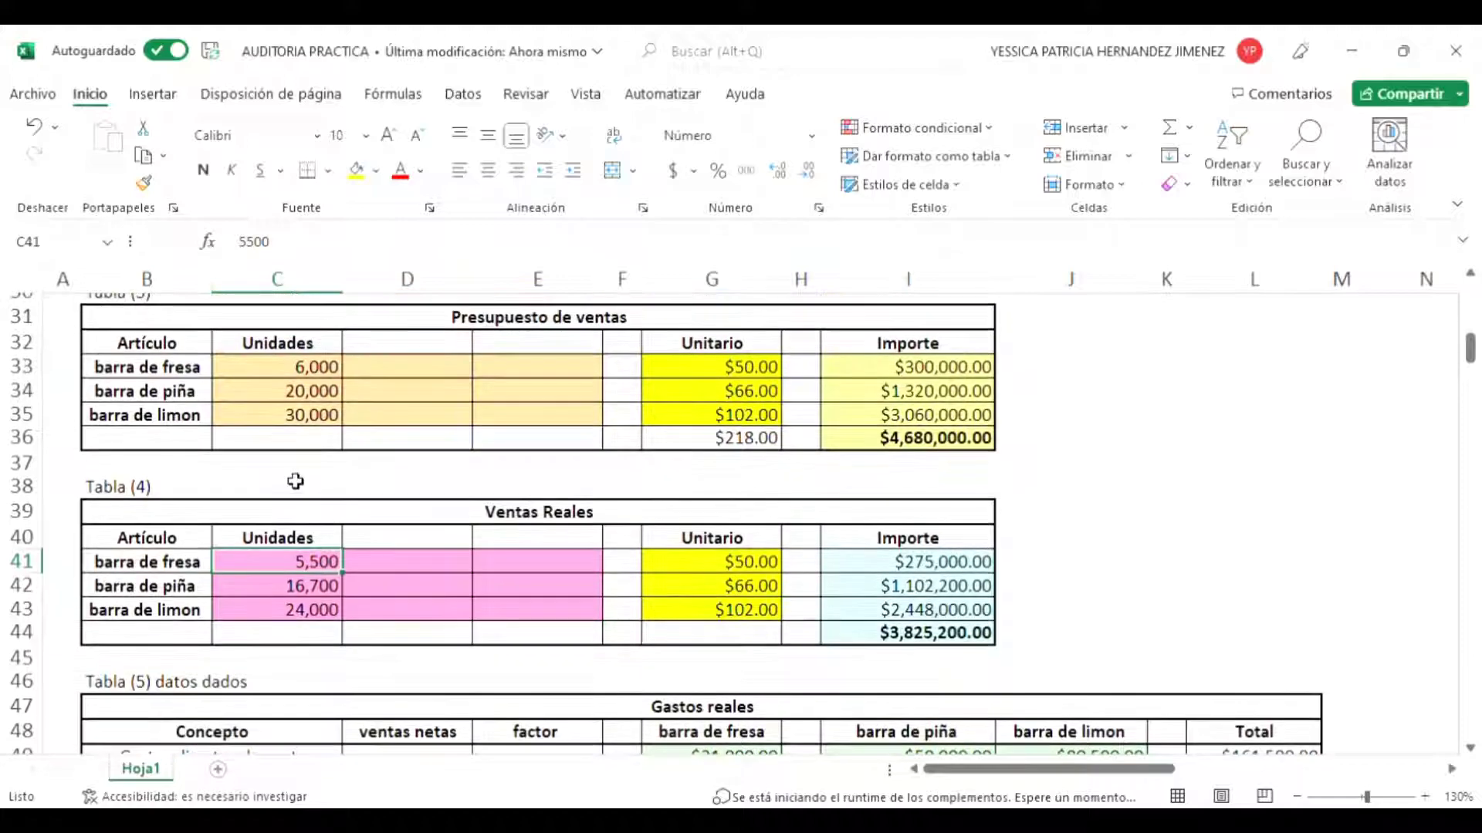
key(Down)
key(Down)
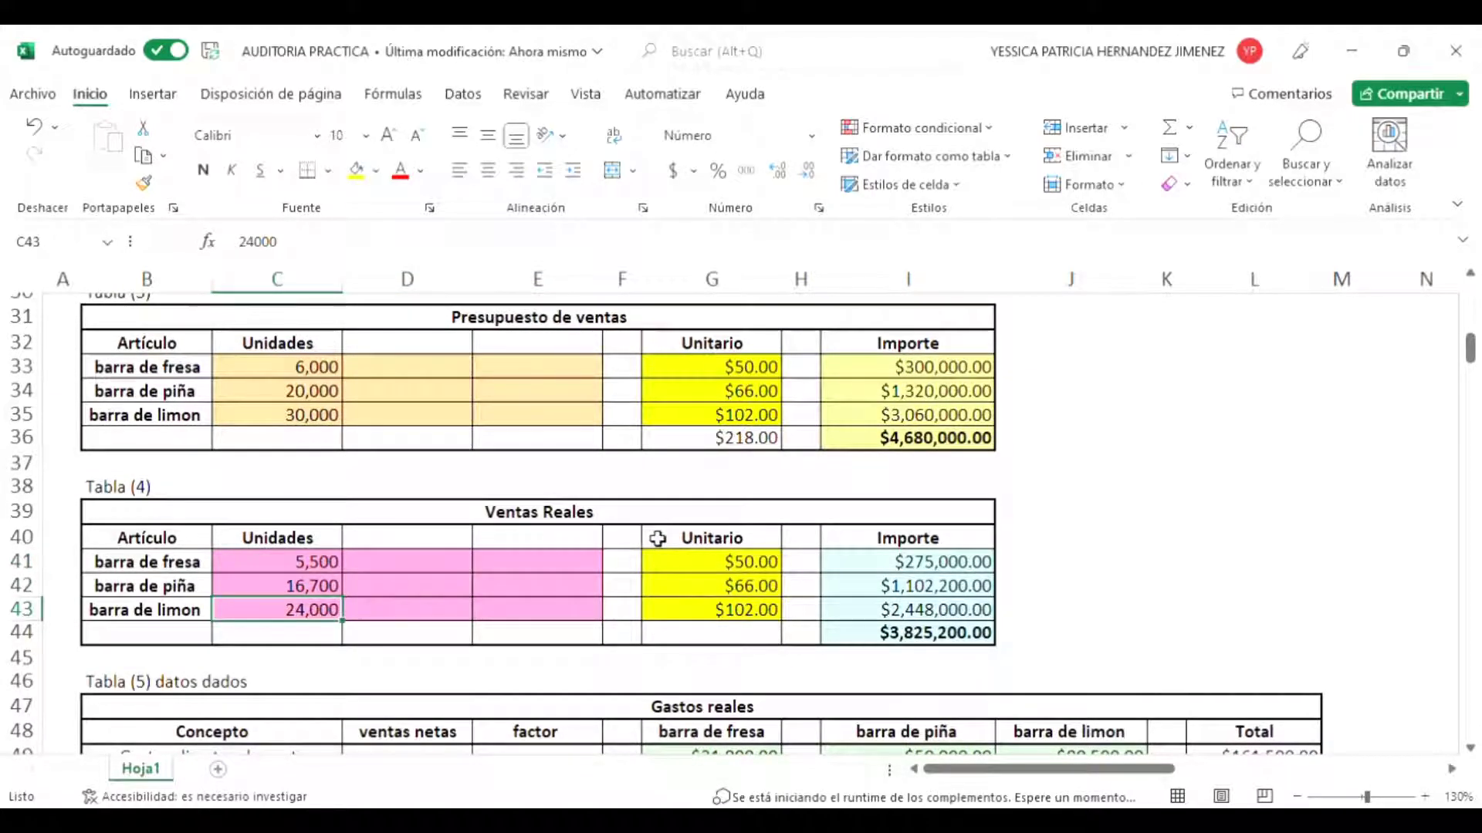
key(Up)
key(Up)
Step: Match each article in the Ventas Reales table with its units sold, from barra de fresa to barra de limon
key(Left)
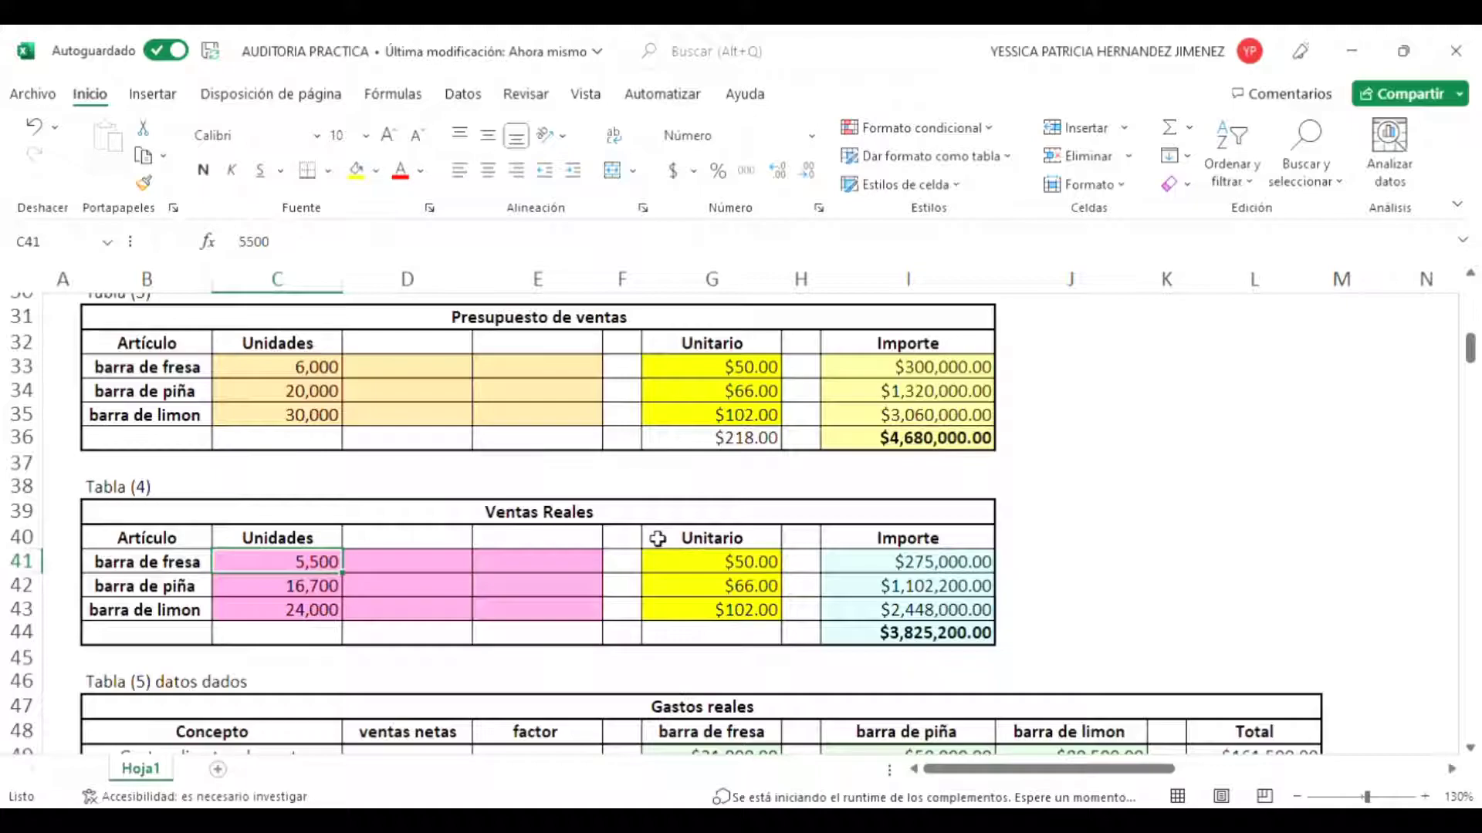
key(Left)
key(Down)
key(Right)
key(Left)
key(Up)
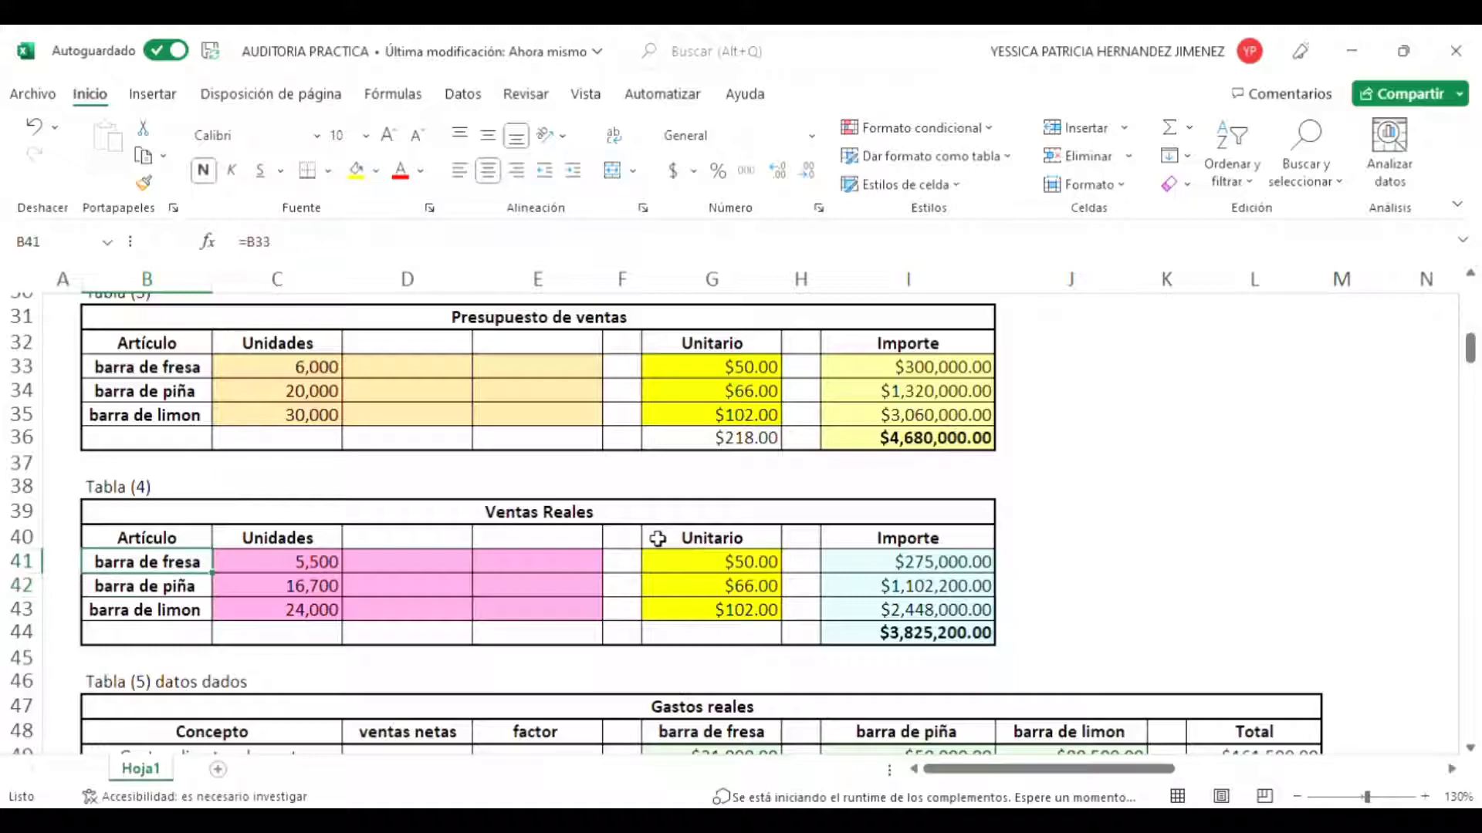
key(Down)
key(Right)
key(Left)
key(Down)
key(Right)
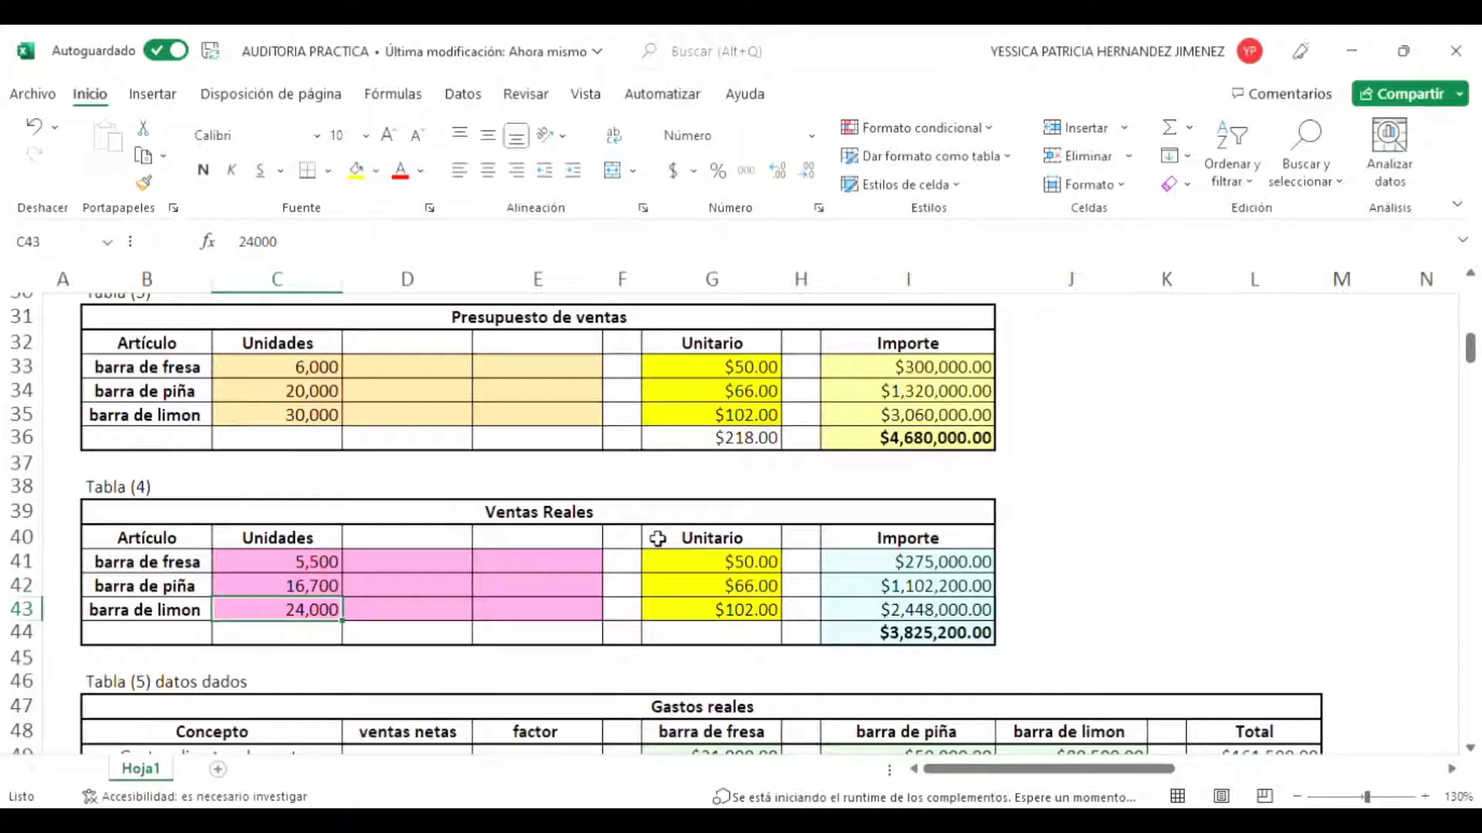
key(Left)
Step: Examine the Unitario price references in G41 to G43 of the Ventas Reales table
key(Right)
key(Right)
key(Right)
key(Right)
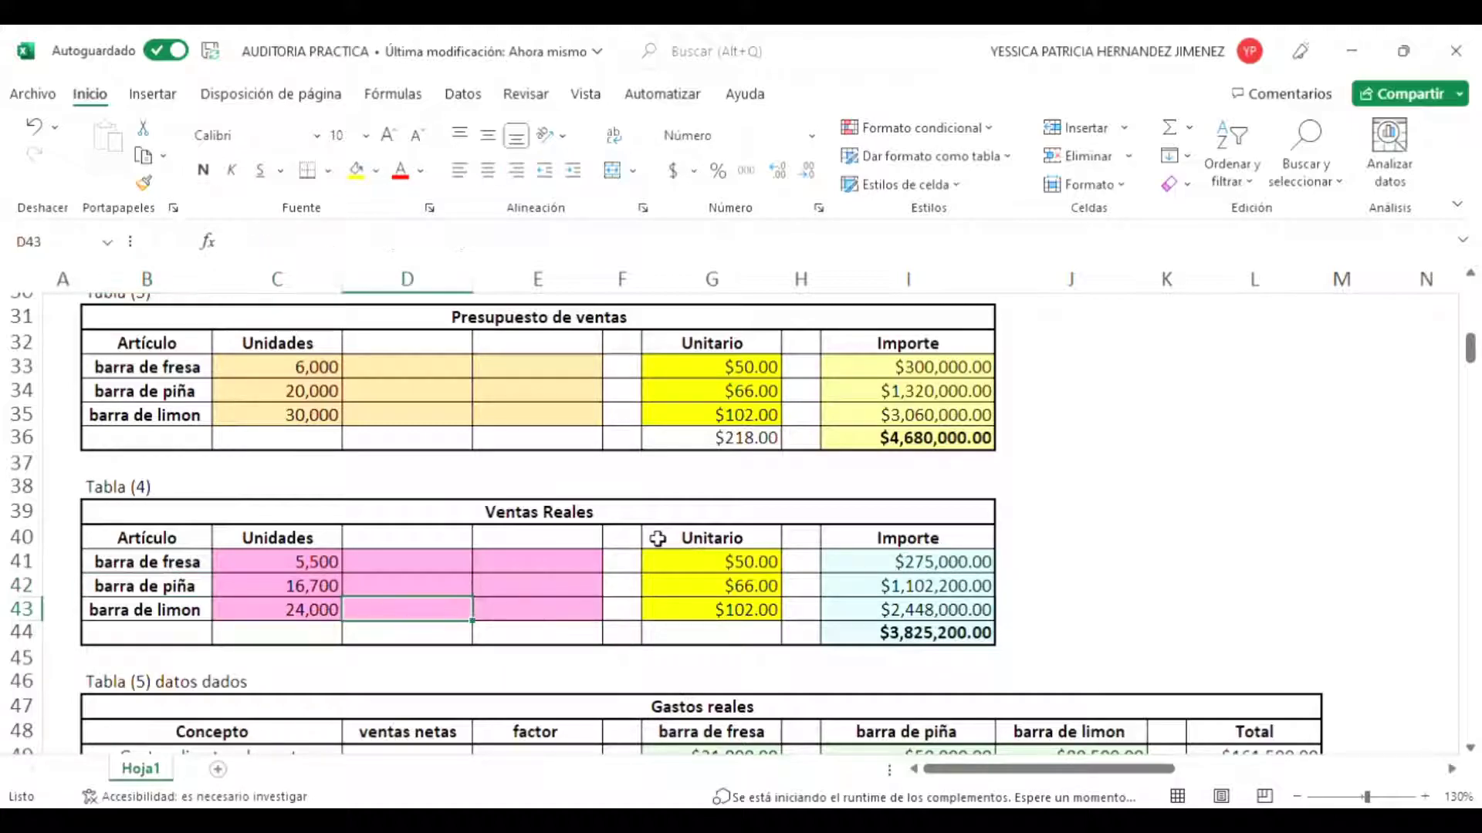
key(Right)
key(Right)
key(Up)
key(Left)
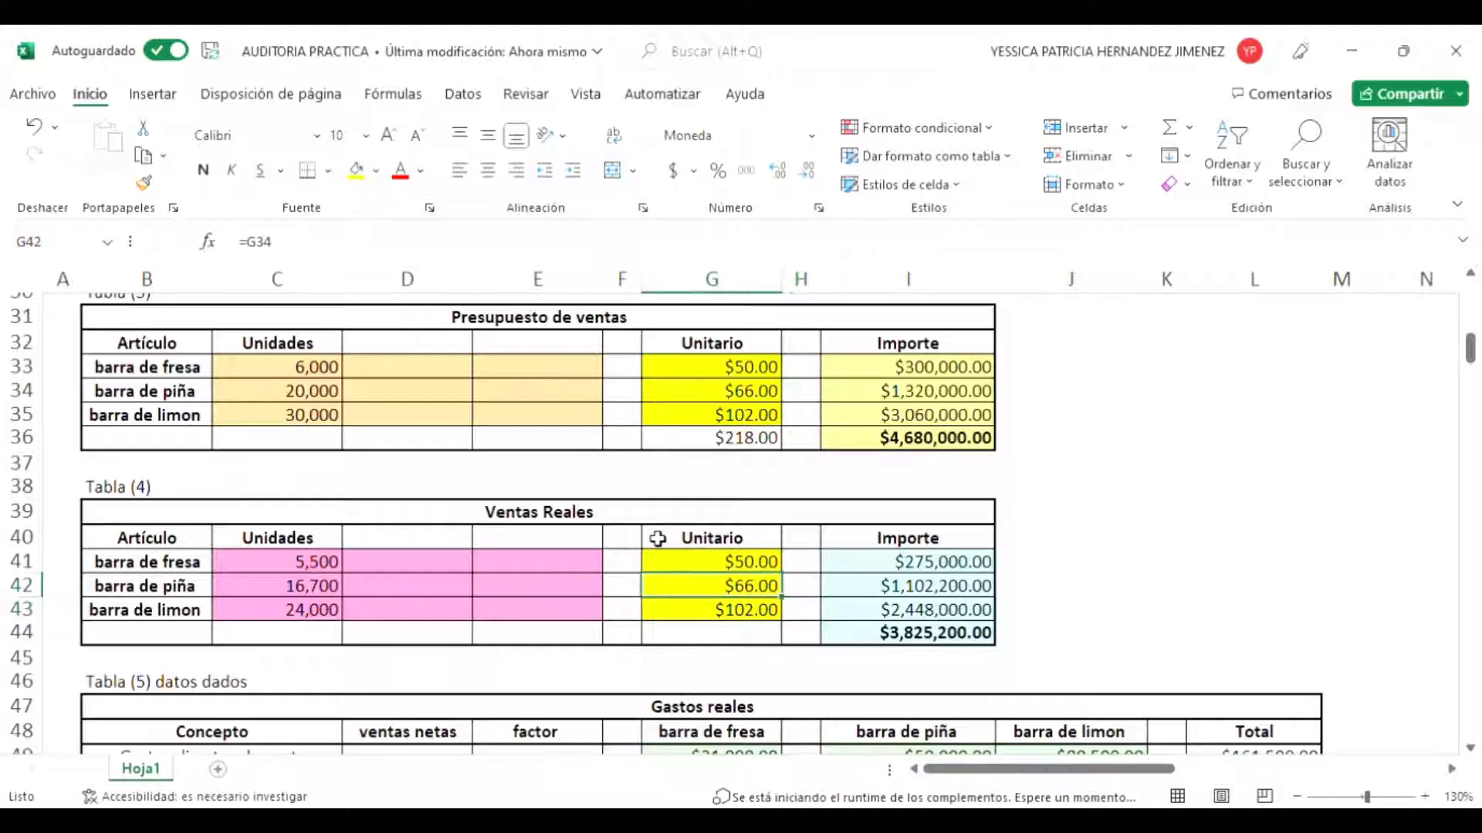
key(Up)
key(Up)
key(Down)
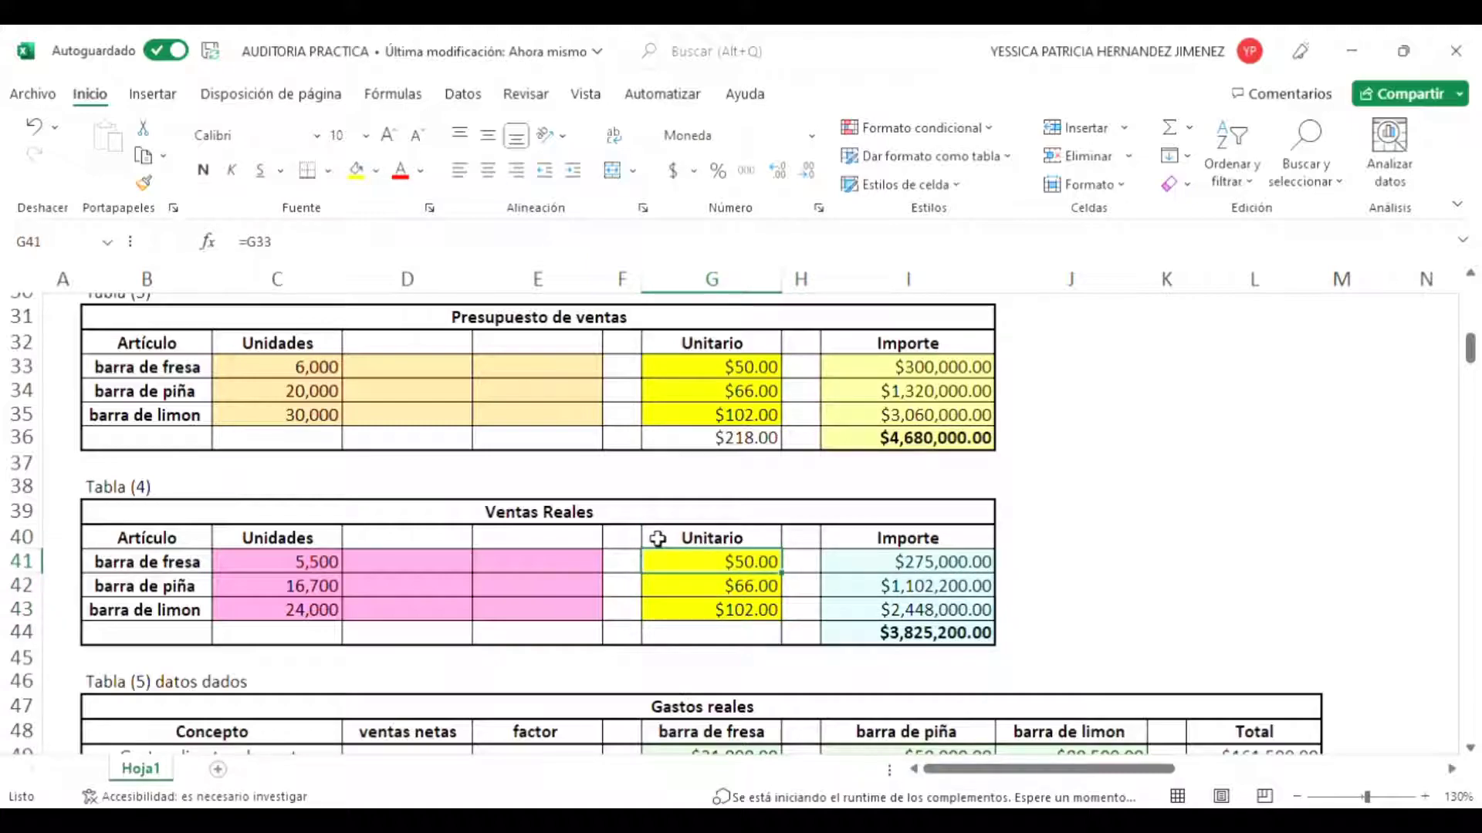
key(Up)
key(Down)
Step: Display the cell references of the barra de fresa Importe formula in I41, leaving the formula as it is
key(Right)
key(Right)
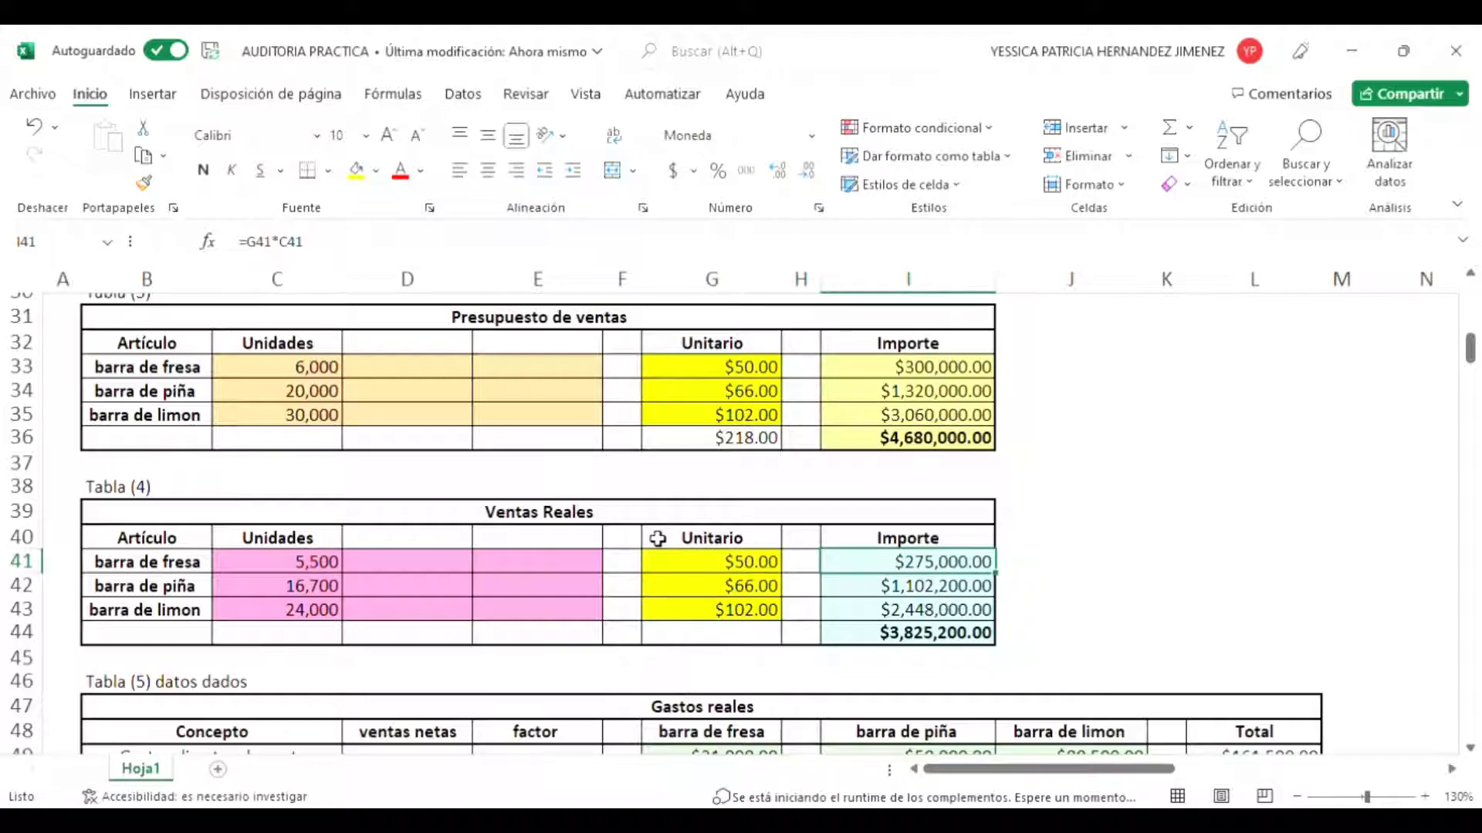
click(296, 242)
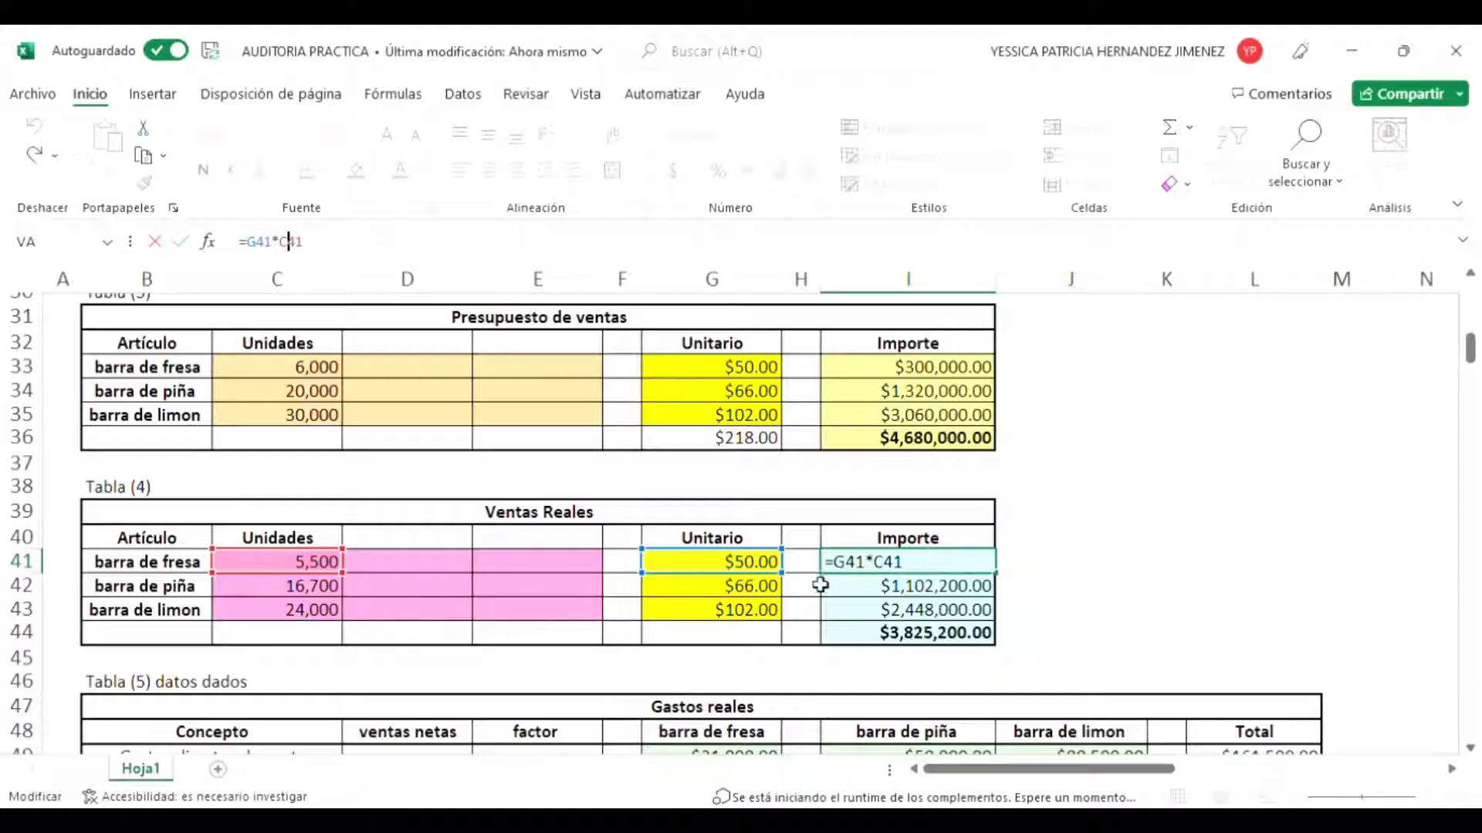
key(Return)
click(888, 571)
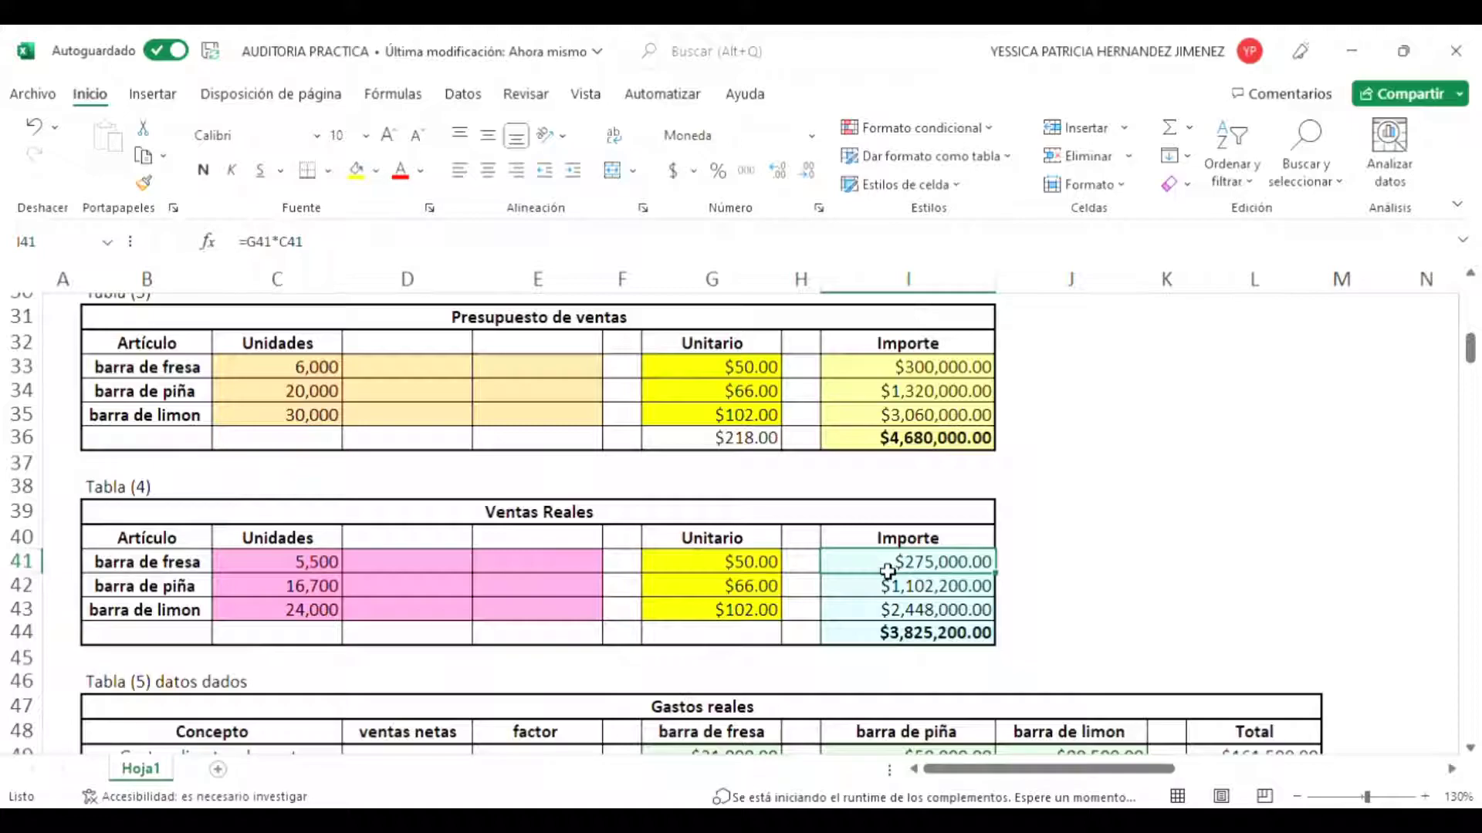
Step: Compare the Importe formulas in I42 and I43 and check the Ventas Reales sum formula in I44
key(Down)
key(Up)
key(Down)
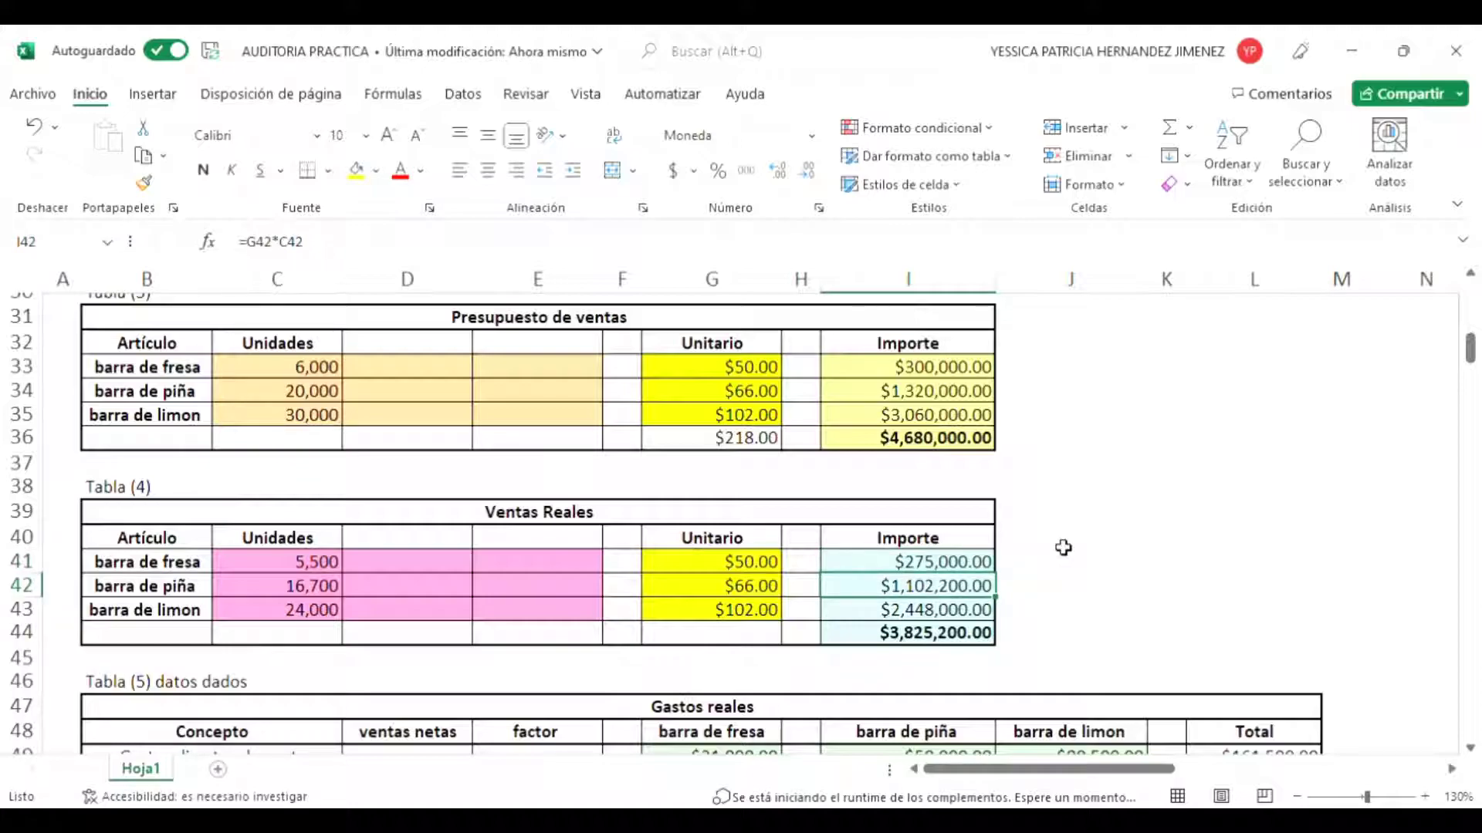
key(Down)
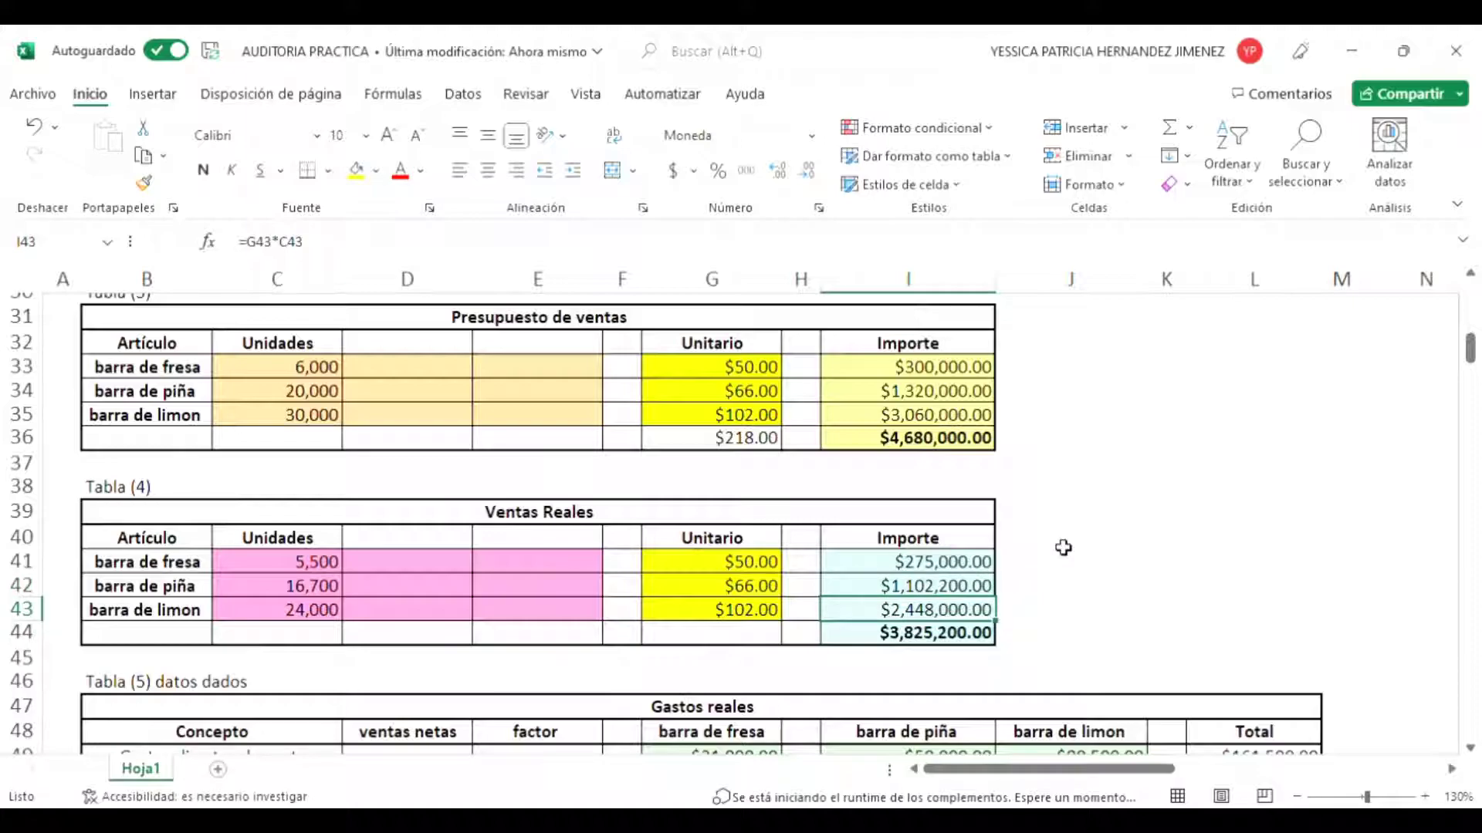
key(Left)
key(Left)
key(Right)
key(Right)
key(Down)
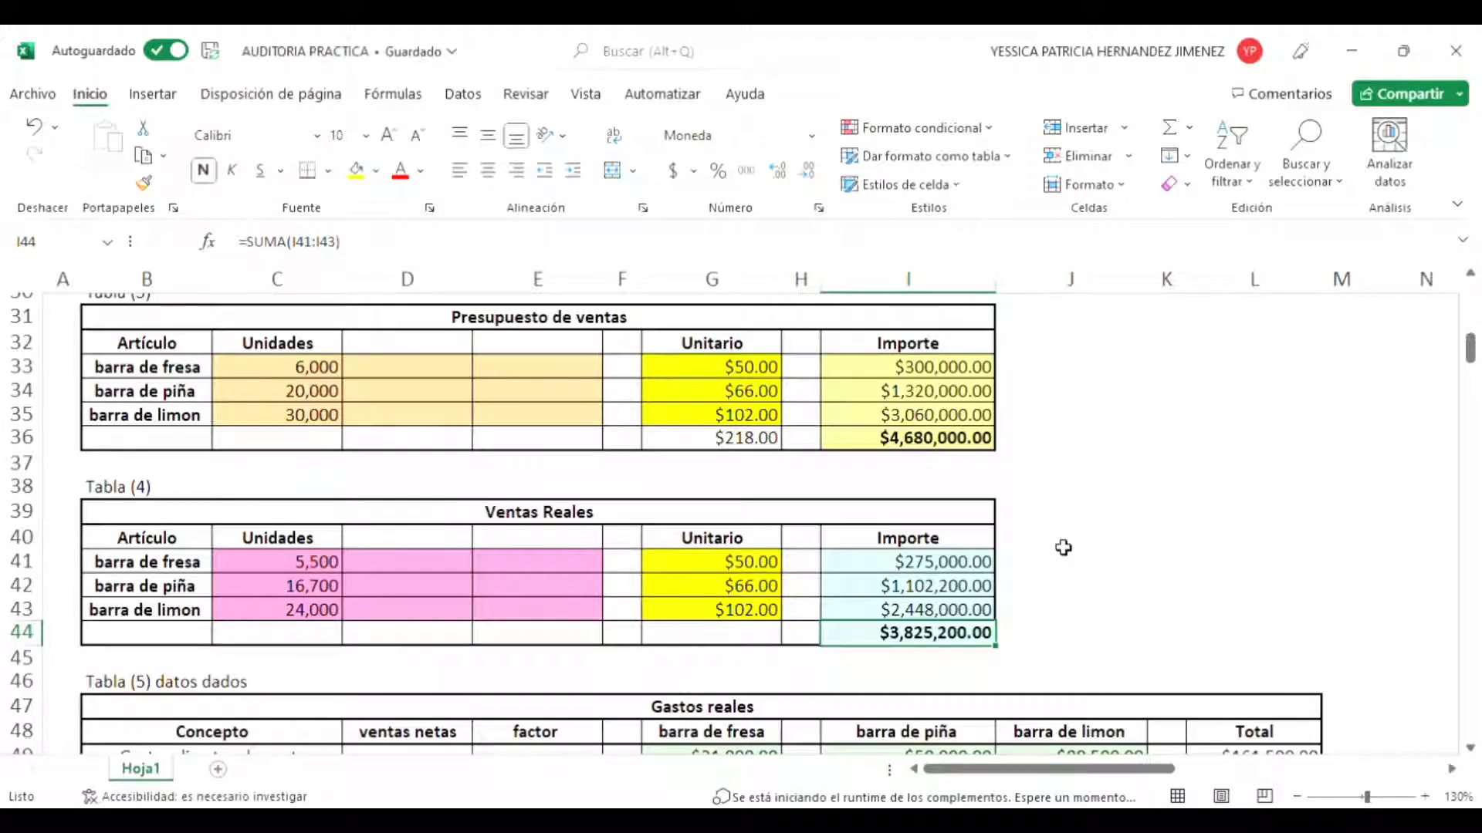
Step: Move down to Tabla (5) and bring the whole Gastos reales table into view
key(Down)
key(Down)
key(Down)
key(Down)
key(Down)
key(Down)
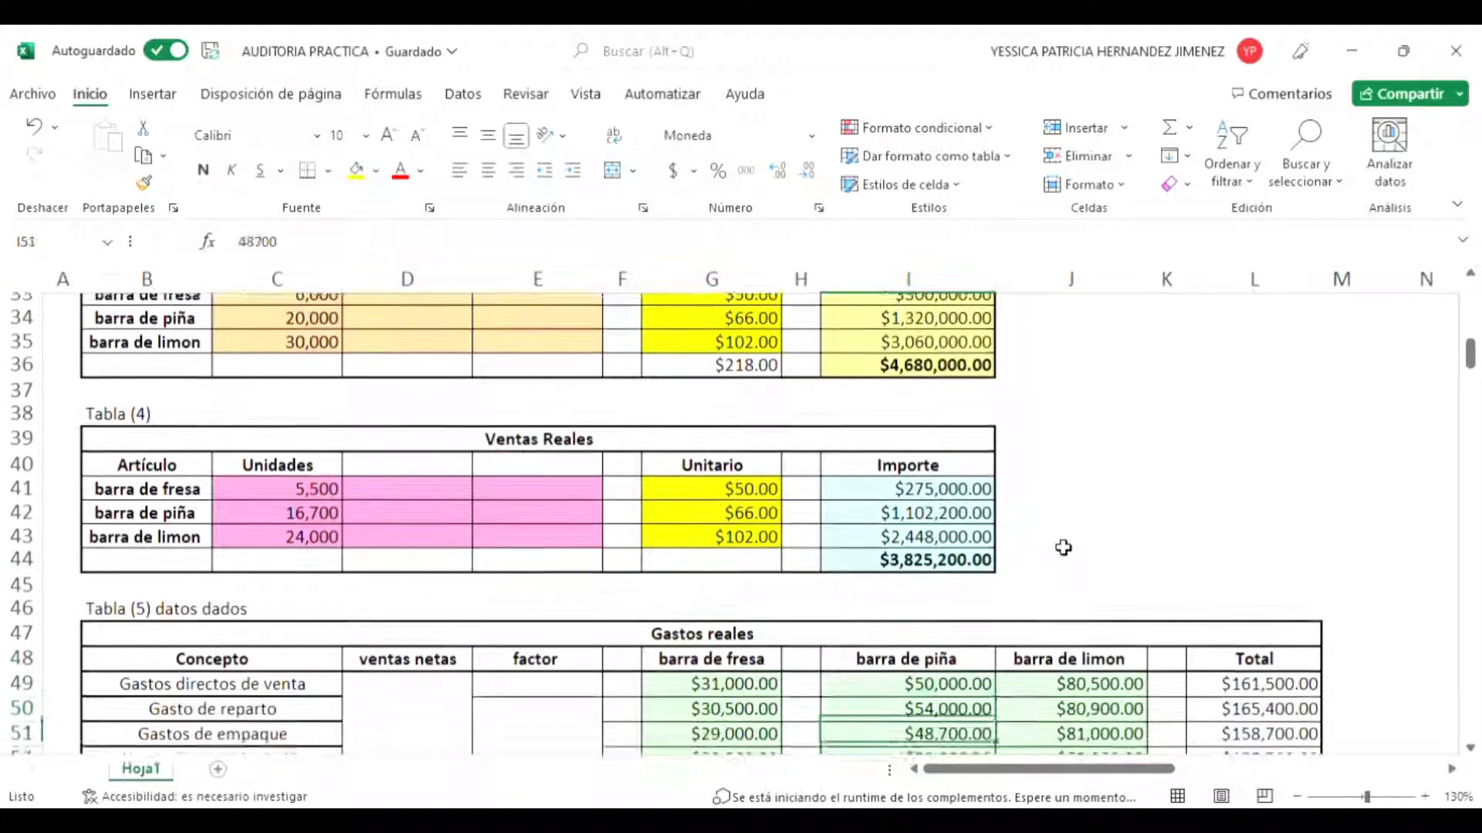
key(Up)
key(Up)
key(Up)
key(Up)
key(Down)
key(Down)
key(Down)
key(Down)
key(Down)
key(Down)
key(Down)
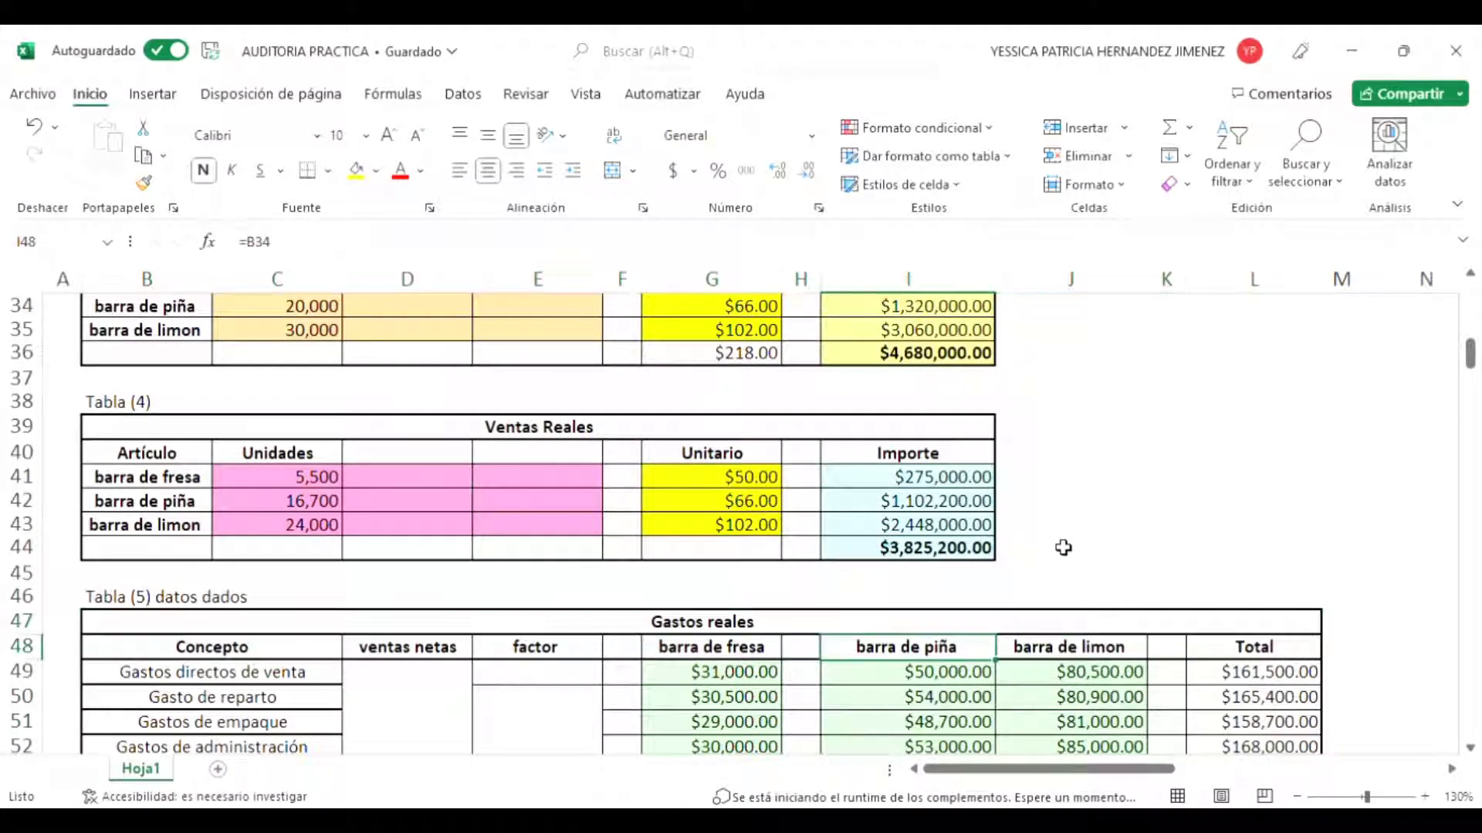
key(Down)
key(Down)
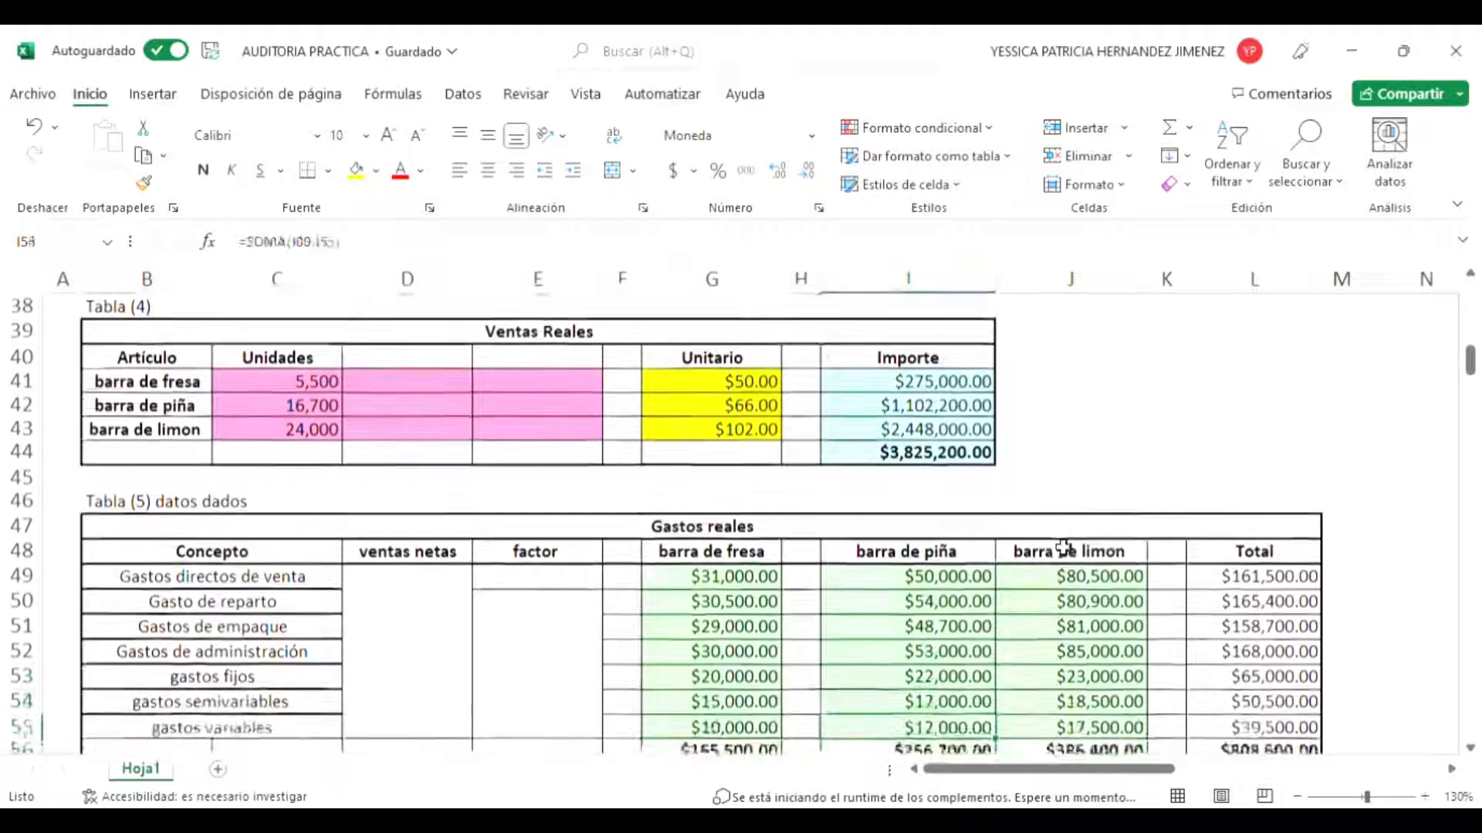
key(Up)
key(Up)
key(Up)
key(Up)
key(Up)
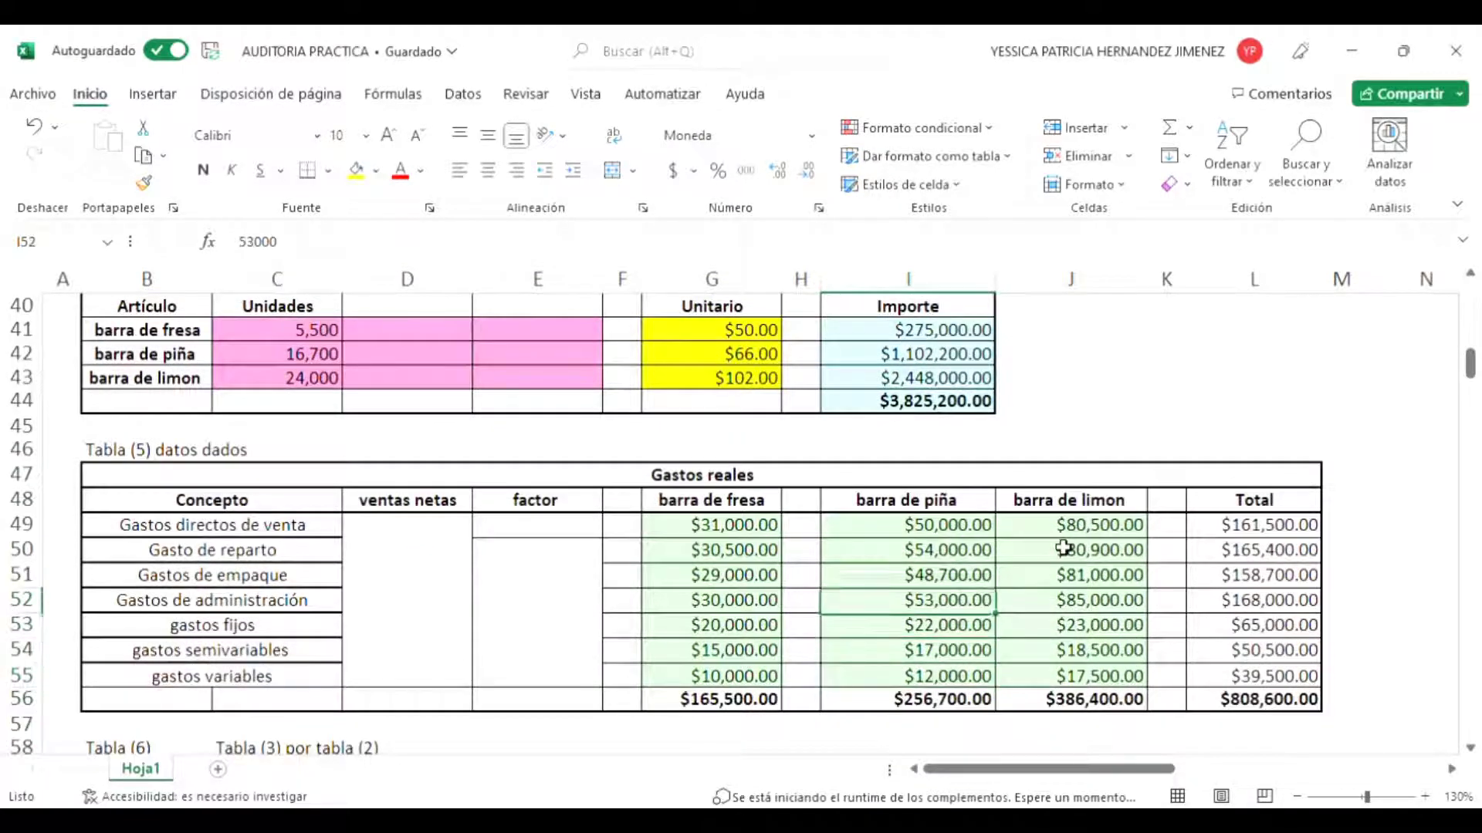
Step: Look over the real expense amounts of barra de fresa in the Gastos reales table, starting from its column heading
key(Left)
key(Left)
key(Up)
key(Down)
key(Down)
key(Down)
key(Down)
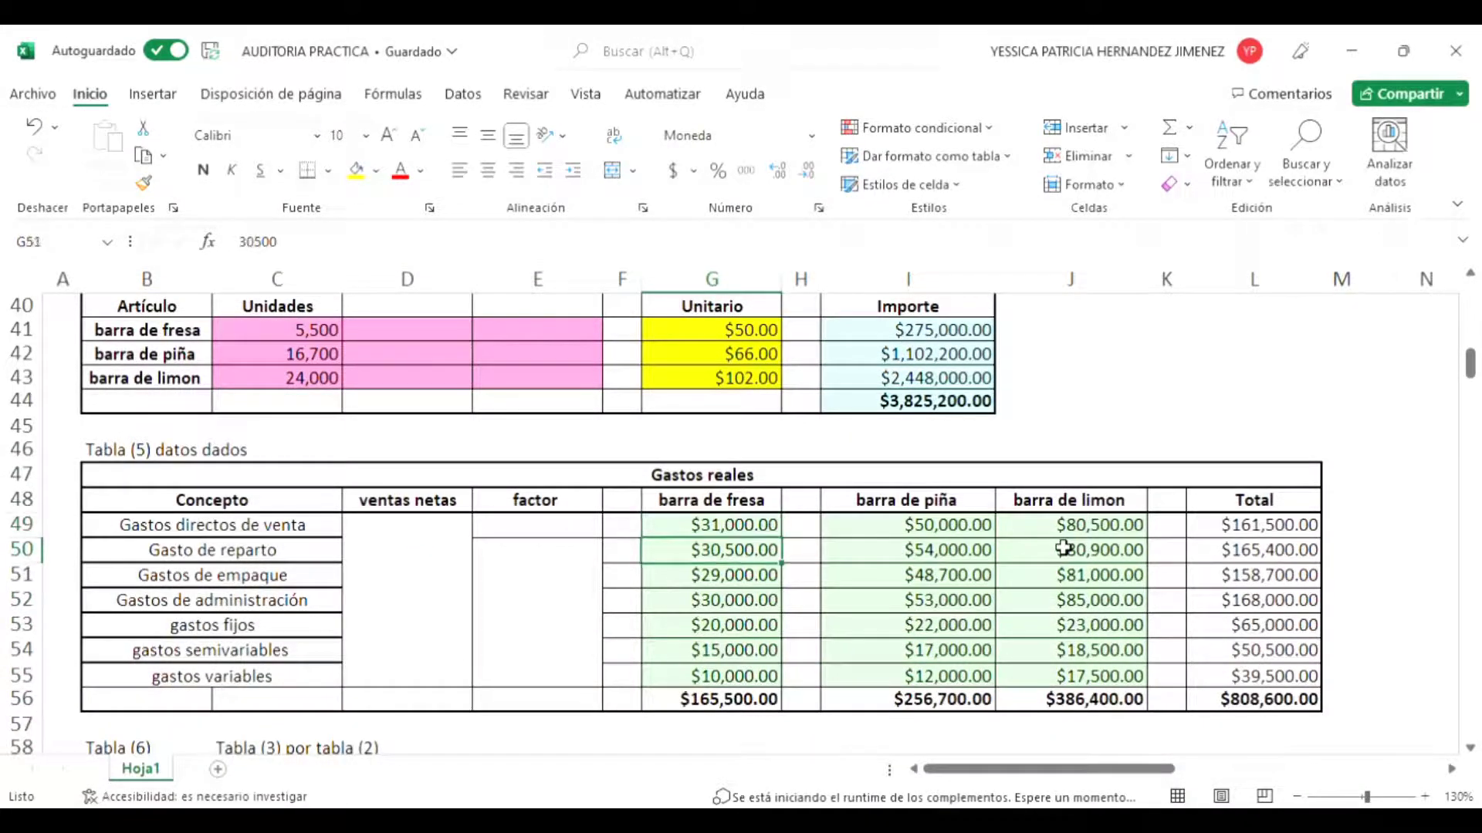
key(Up)
key(Up)
key(Up)
key(Up)
key(Up)
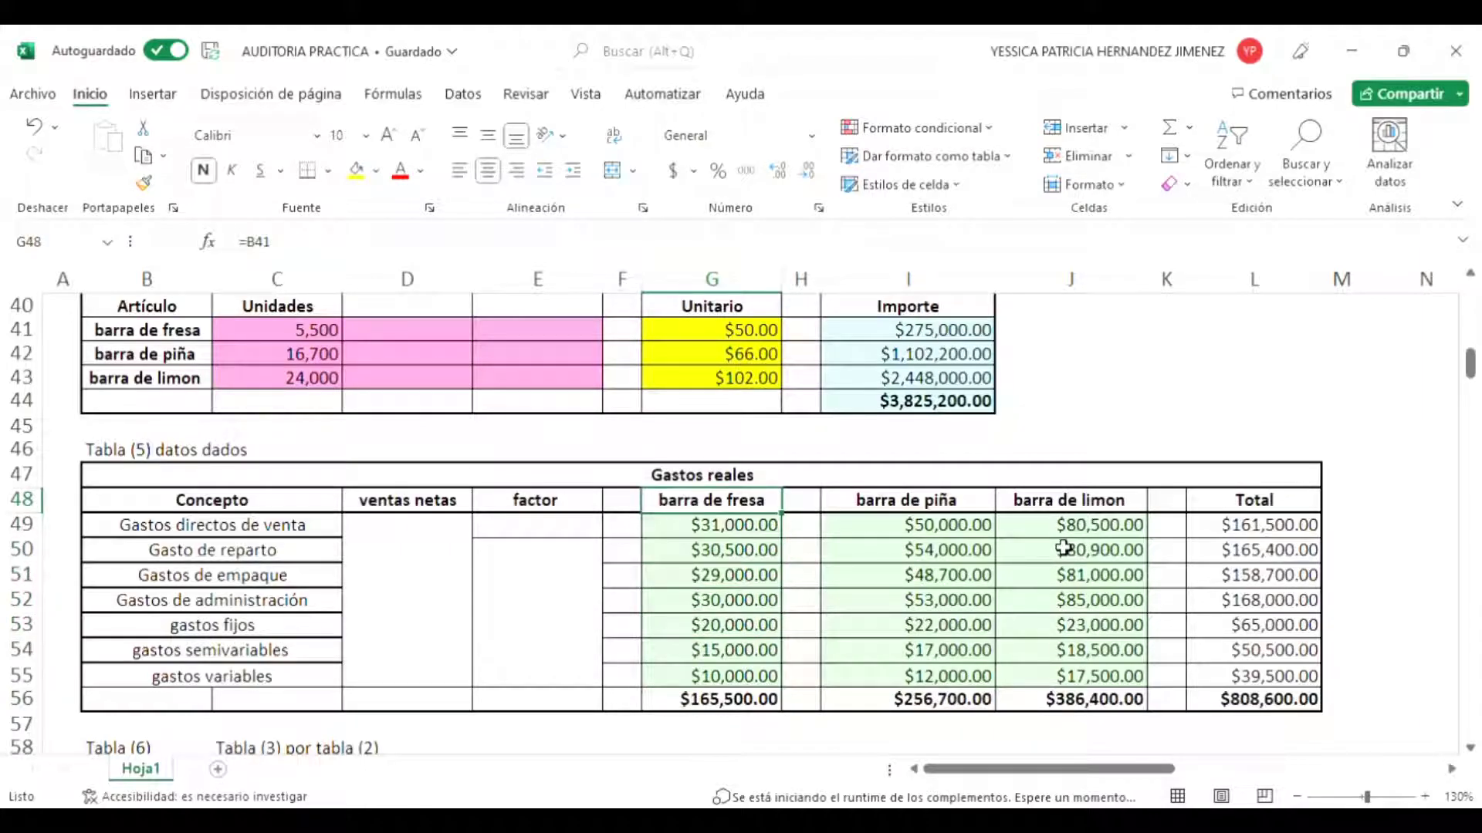
key(Down)
key(Down)
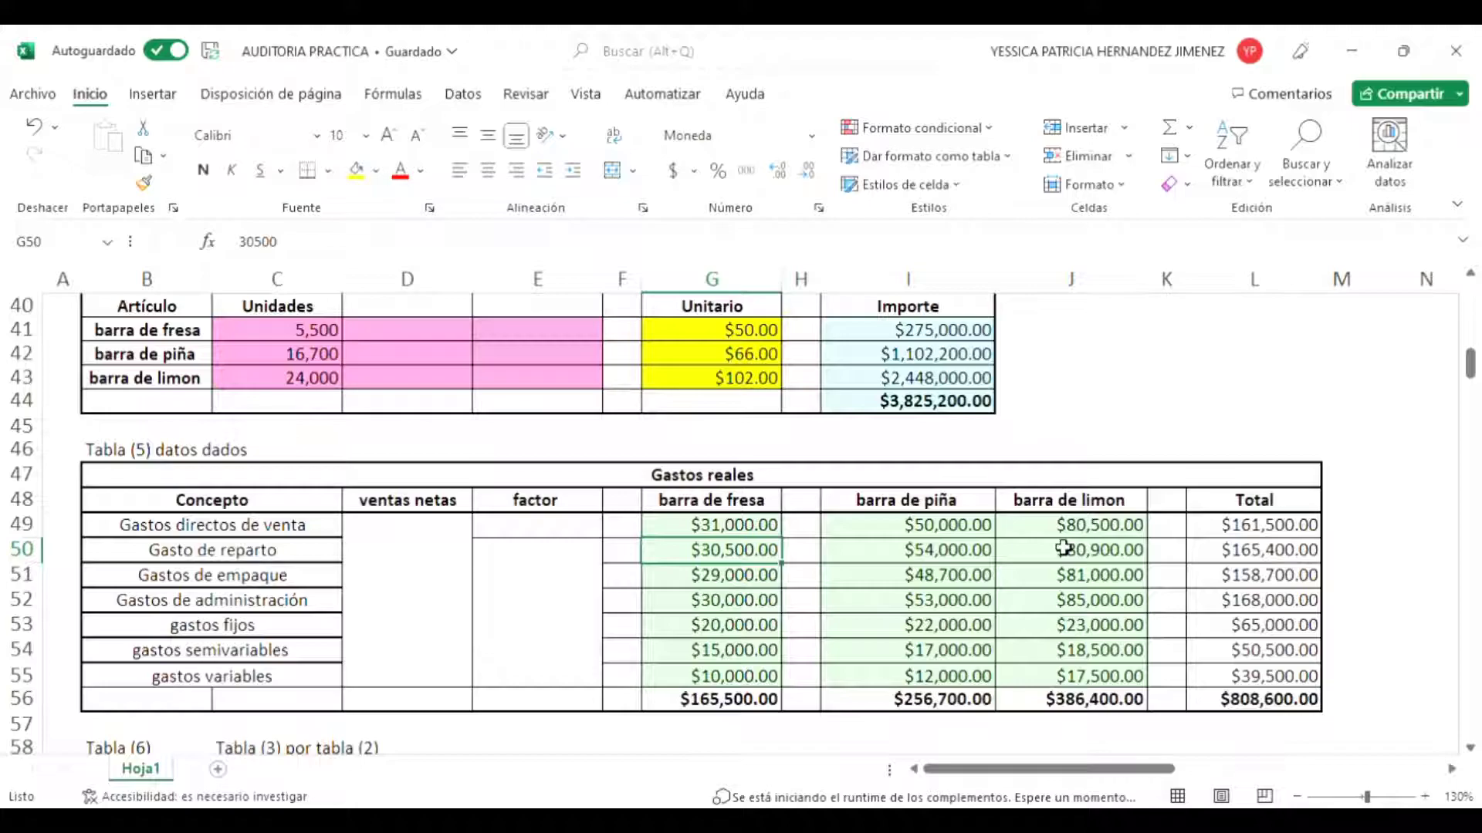
key(Down)
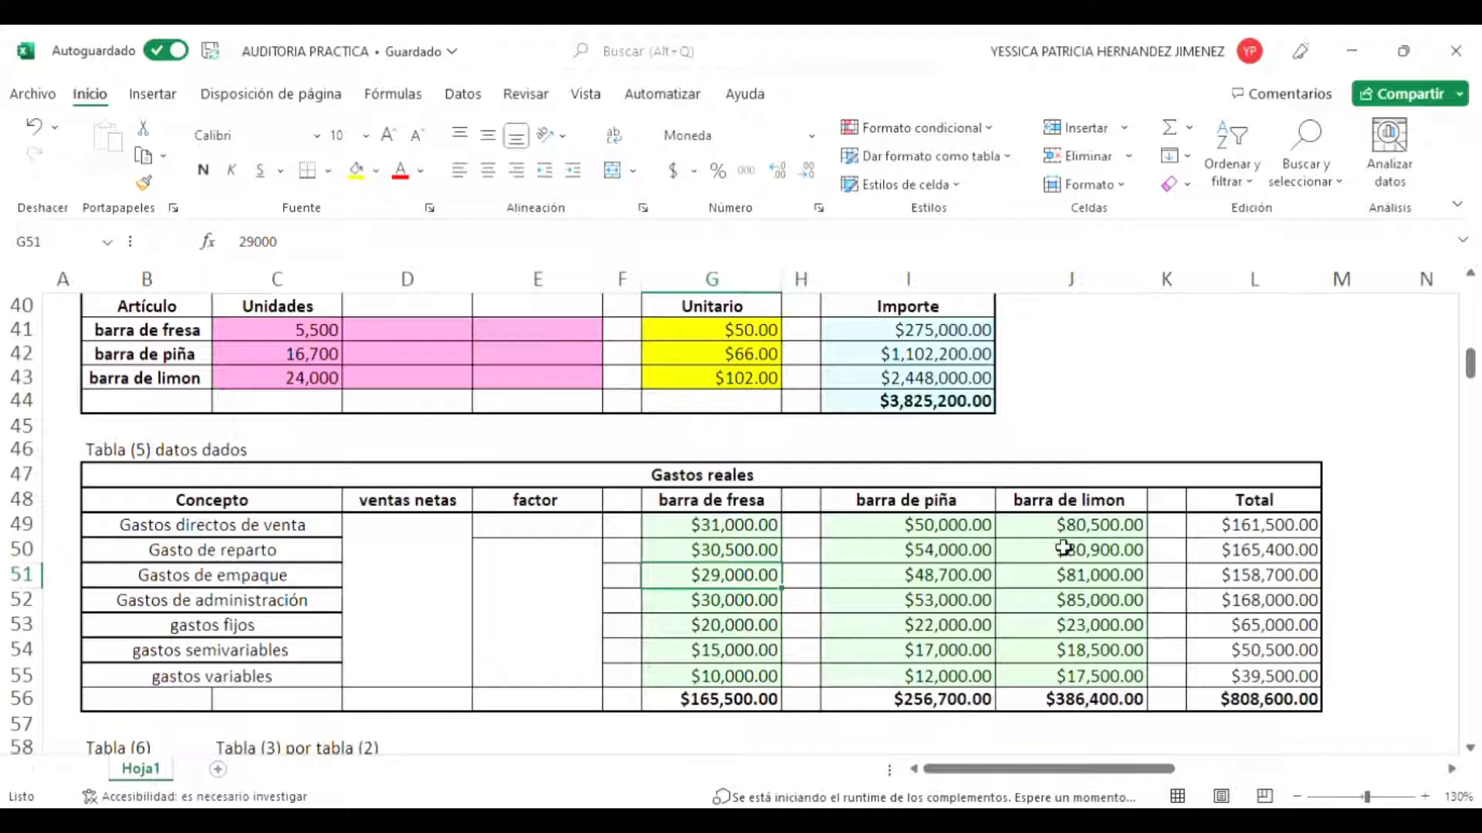
key(Down)
Step: Go through the Concepto entries of Gastos reales from Gastos directos de venta down to the variable expenses
key(Up)
key(Up)
key(Up)
key(Left)
key(Left)
key(Left)
key(Left)
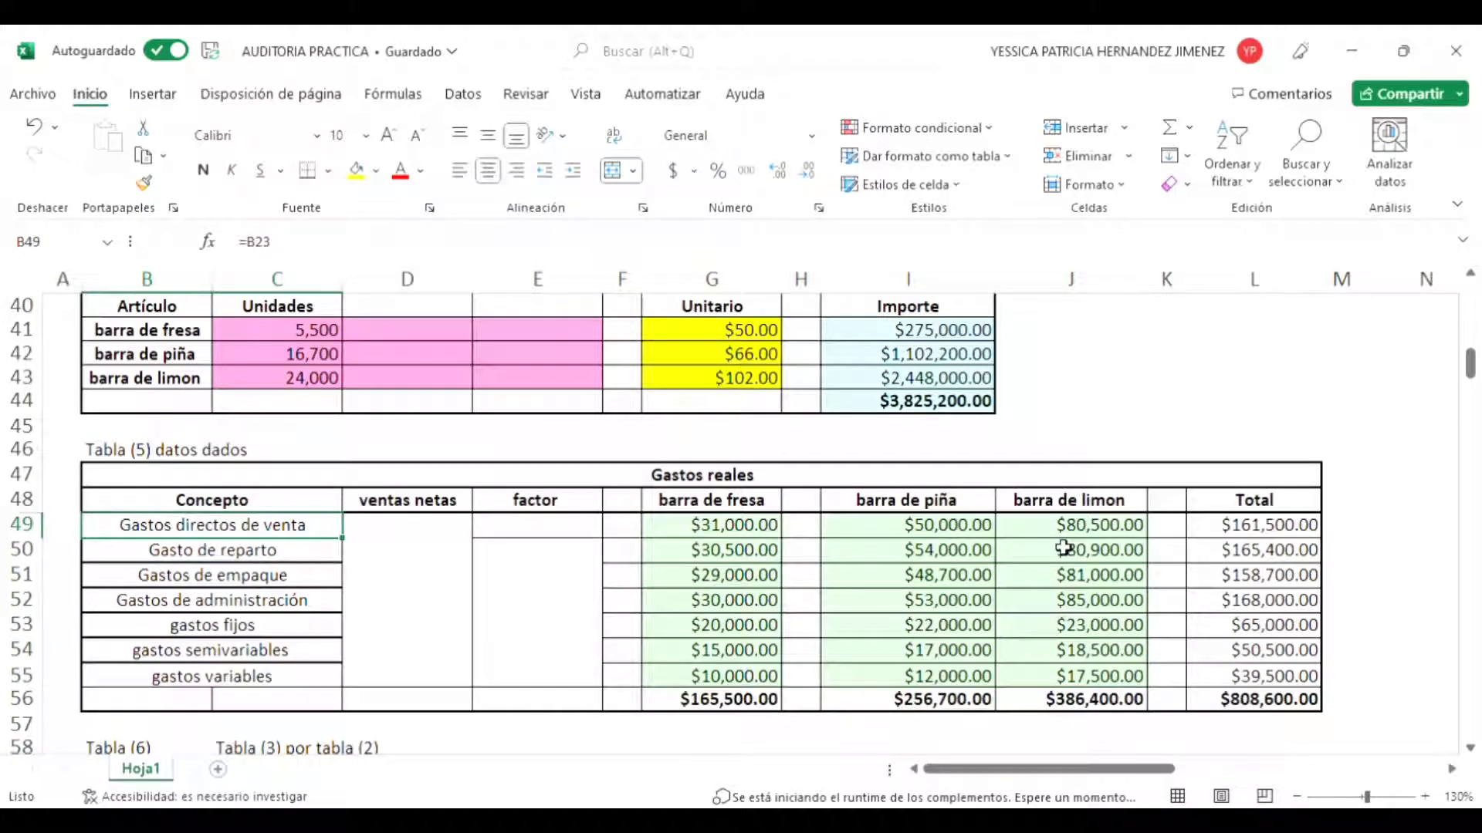
key(Down)
key(Down)
key(Down)
key(Down)
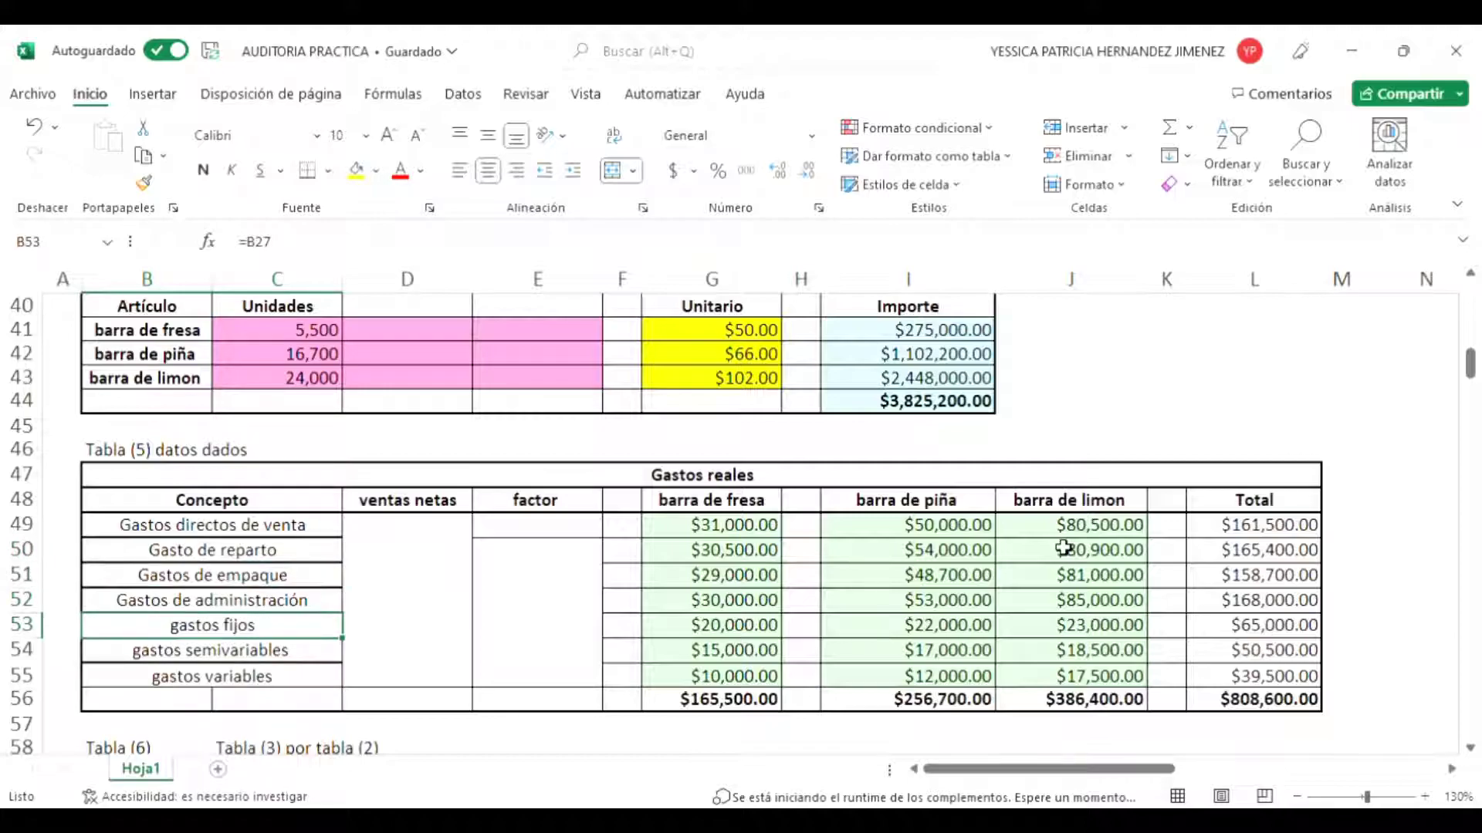
key(Down)
key(Down)
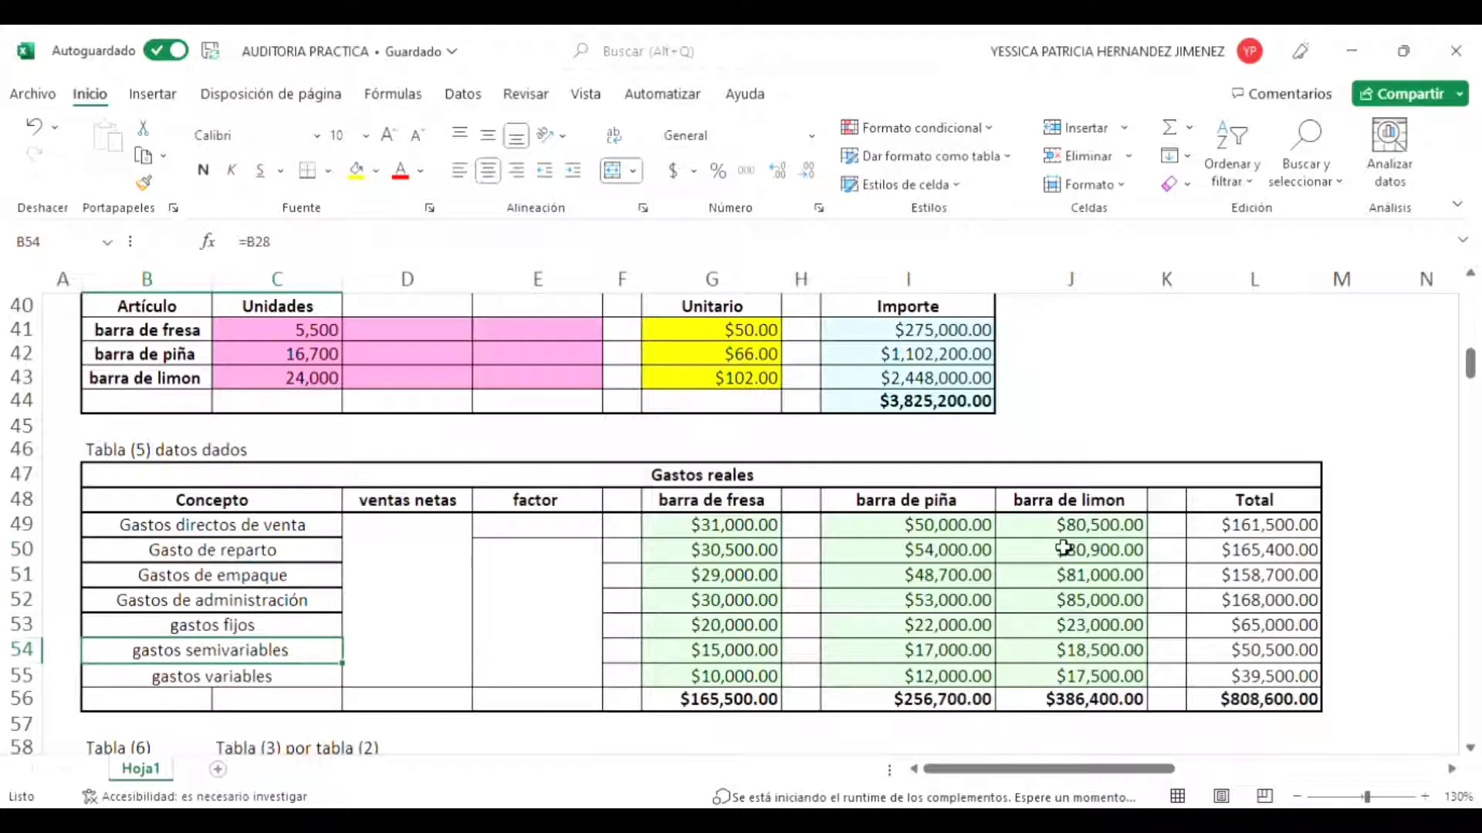
Step: Examine the ventas netas and factor columns of Gastos reales, ending at the barra de fresa direct sales expense in G49
key(Up)
key(Up)
key(Up)
key(Up)
key(Up)
key(Up)
key(Right)
key(Right)
key(shift+Down)
key(shift+Down)
key(shift+Down)
key(shift+Down)
key(shift+Down)
key(shift+Down)
key(Down)
key(Down)
key(Right)
key(Right)
key(Right)
key(Up)
key(Up)
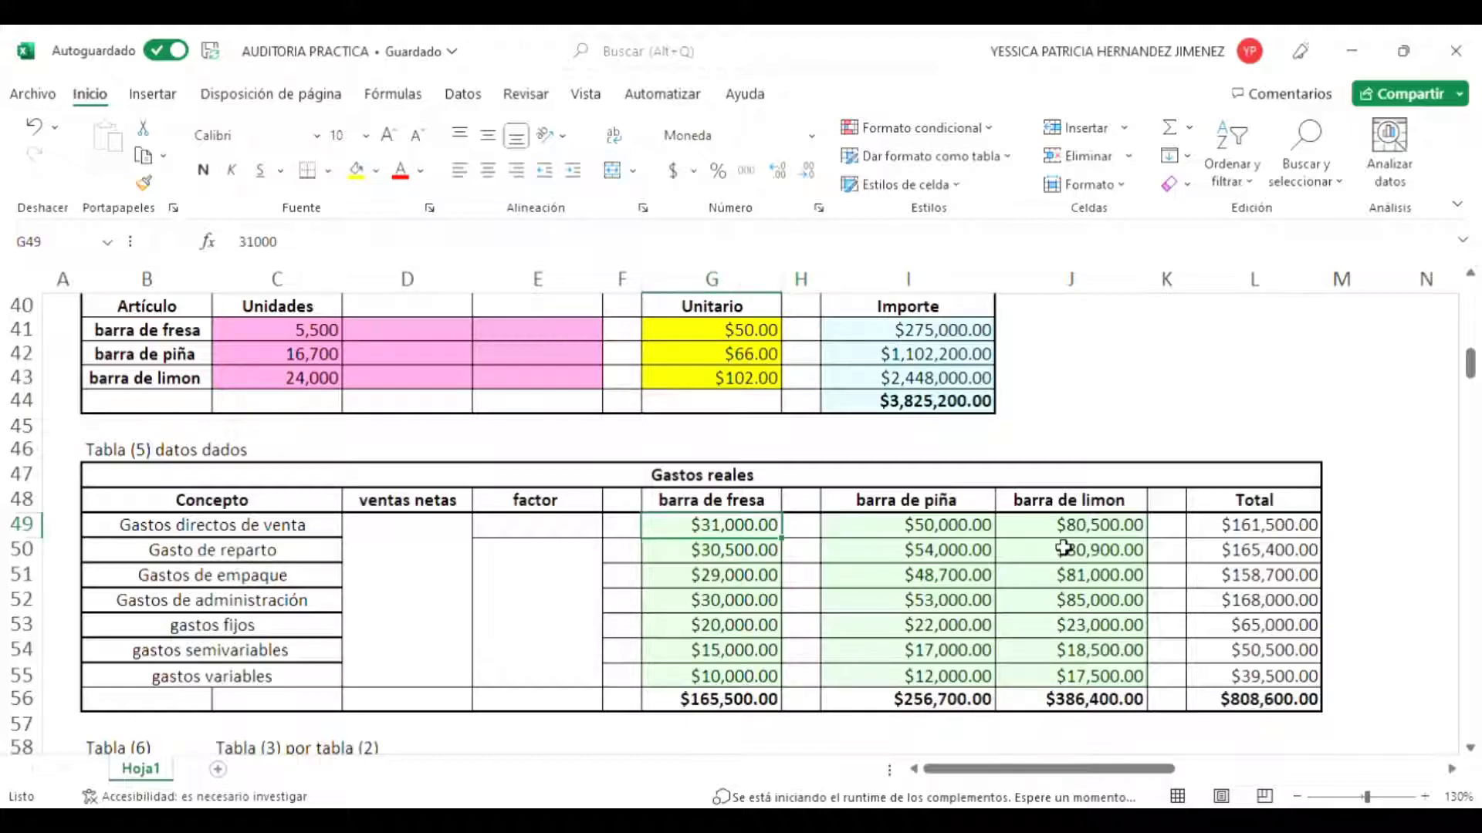
Step: Follow the Gastos directos de venta row across barra de piña and barra de limon to its Total formula in L49
key(Right)
key(Right)
key(Right)
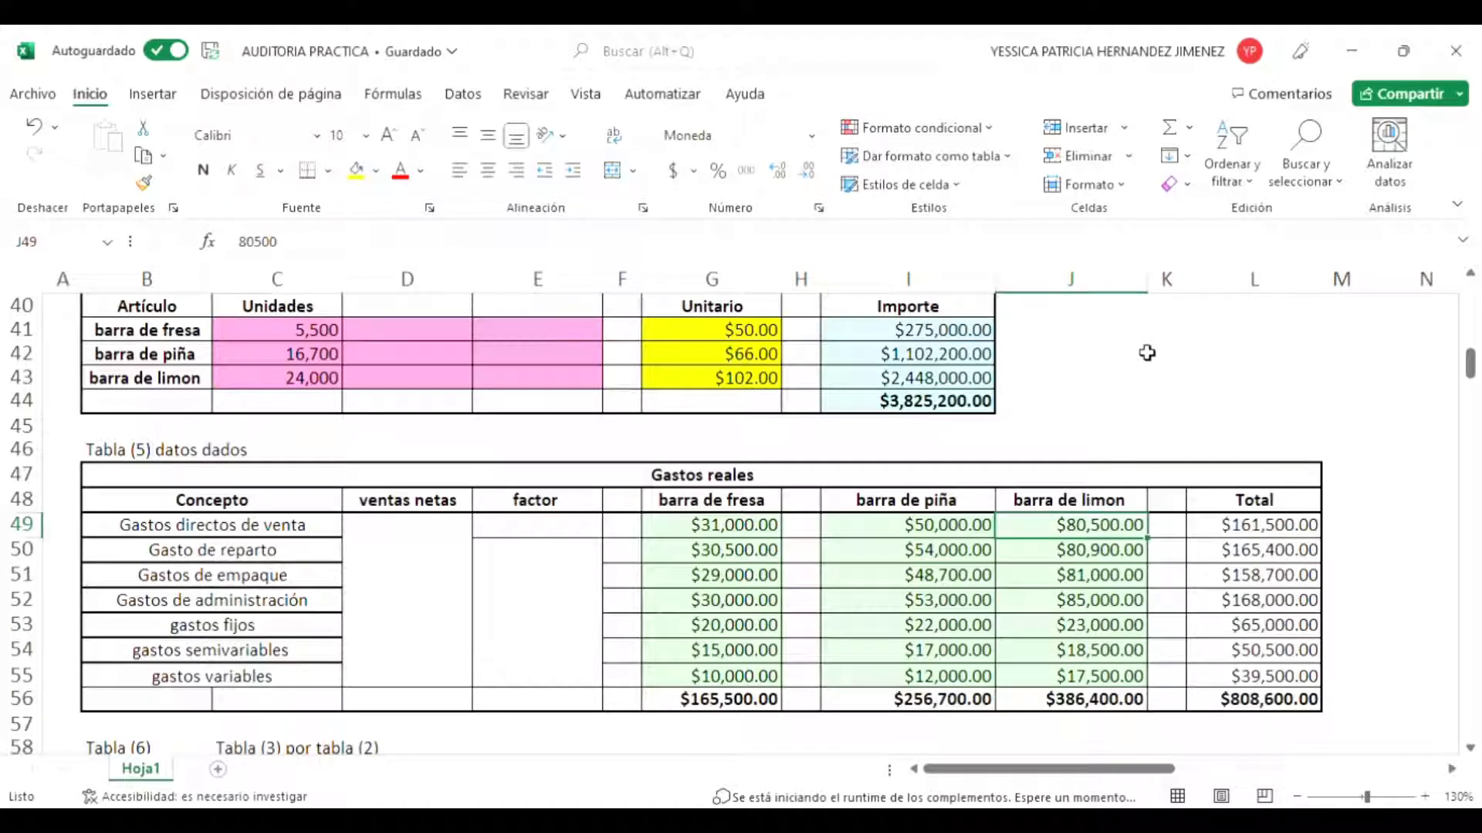
key(Right)
key(Right)
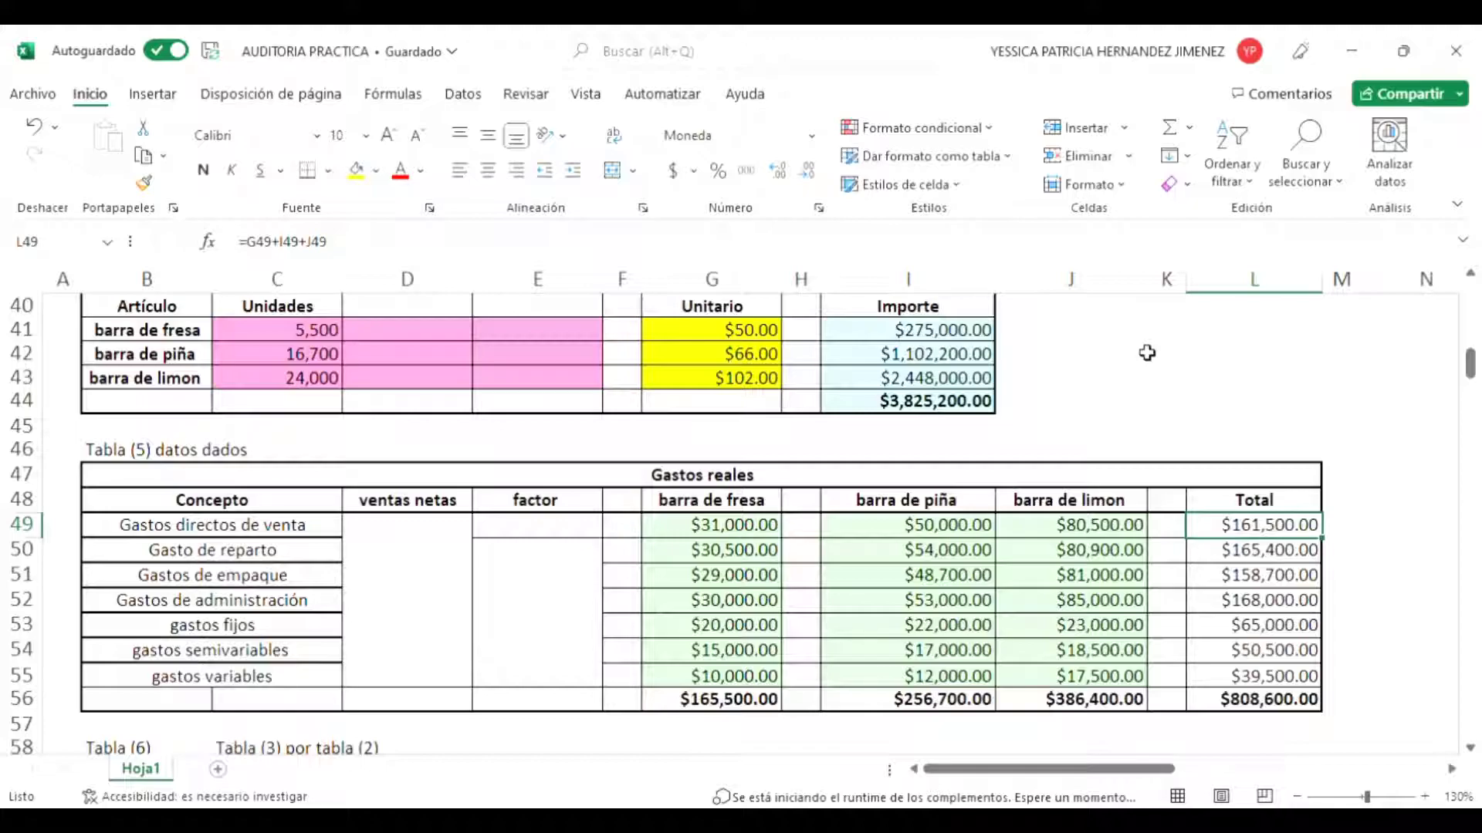
Step: Follow the Gasto de reparto row of Gastos reales across the three products and inspect its Total formula in L50
key(Down)
key(Left)
key(Left)
key(Left)
key(Left)
key(Left)
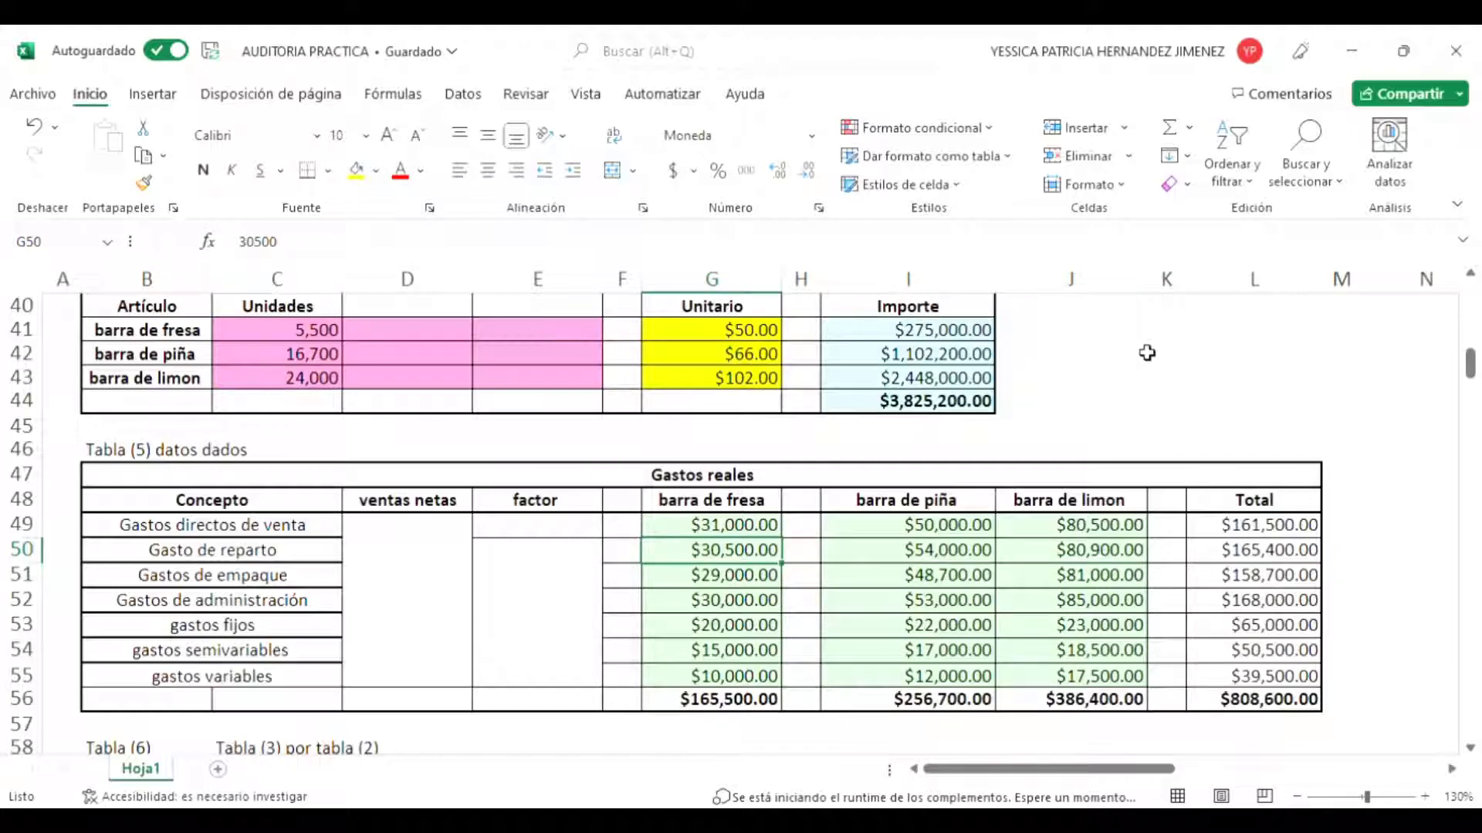
key(Right)
key(Right)
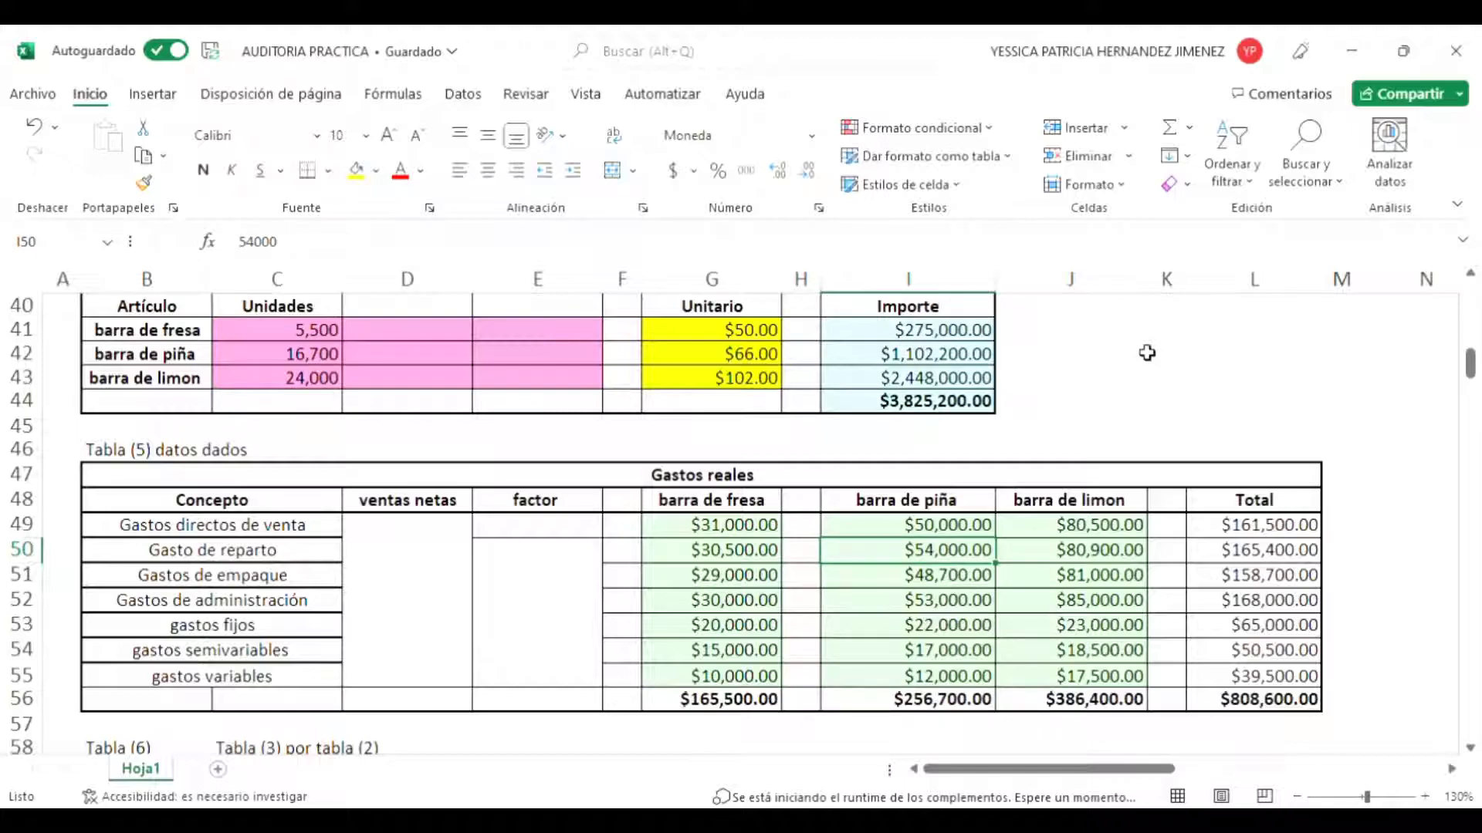
key(Right)
key(Right)
key(Right)
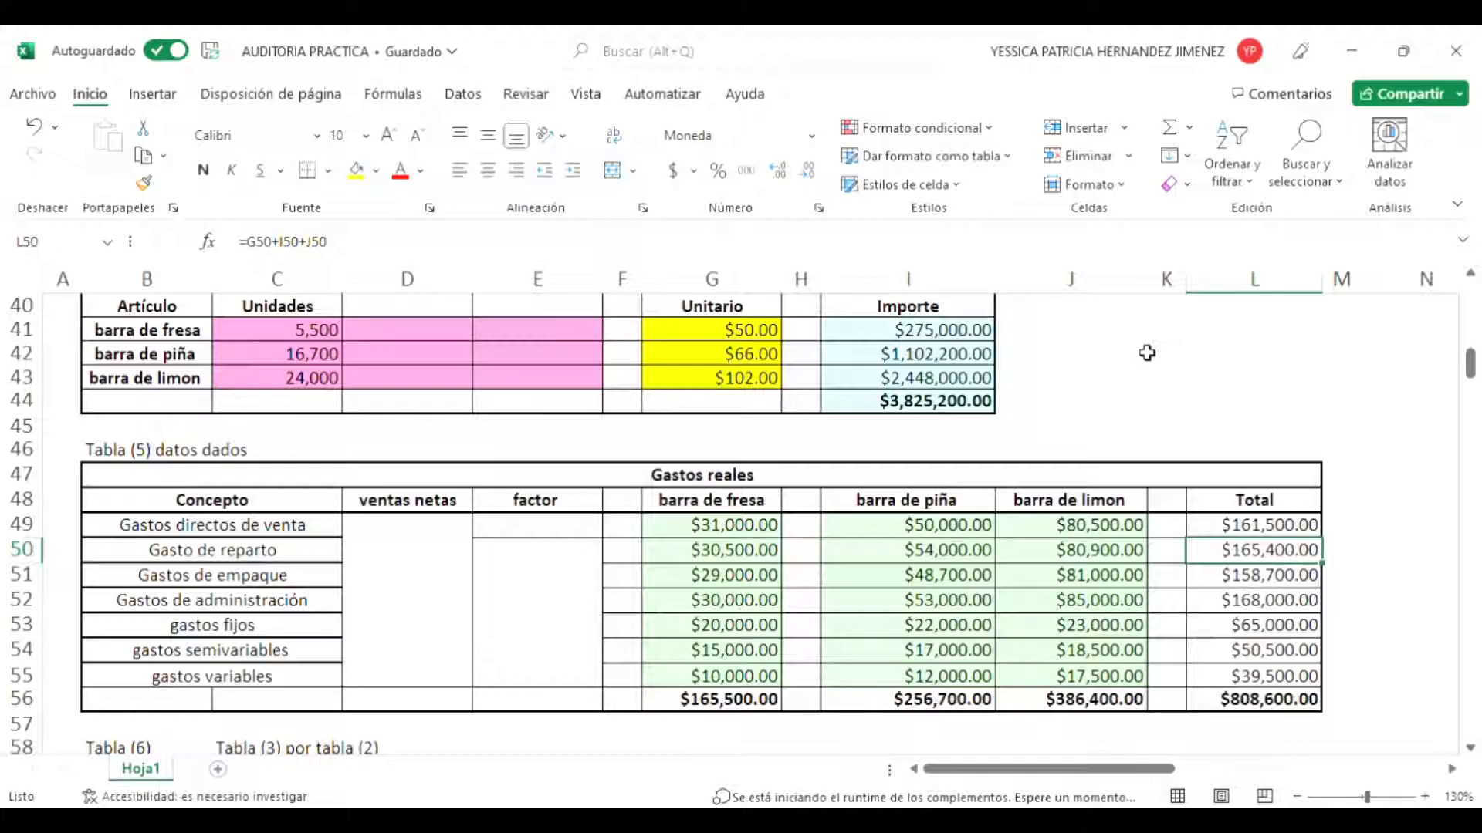
key(F2)
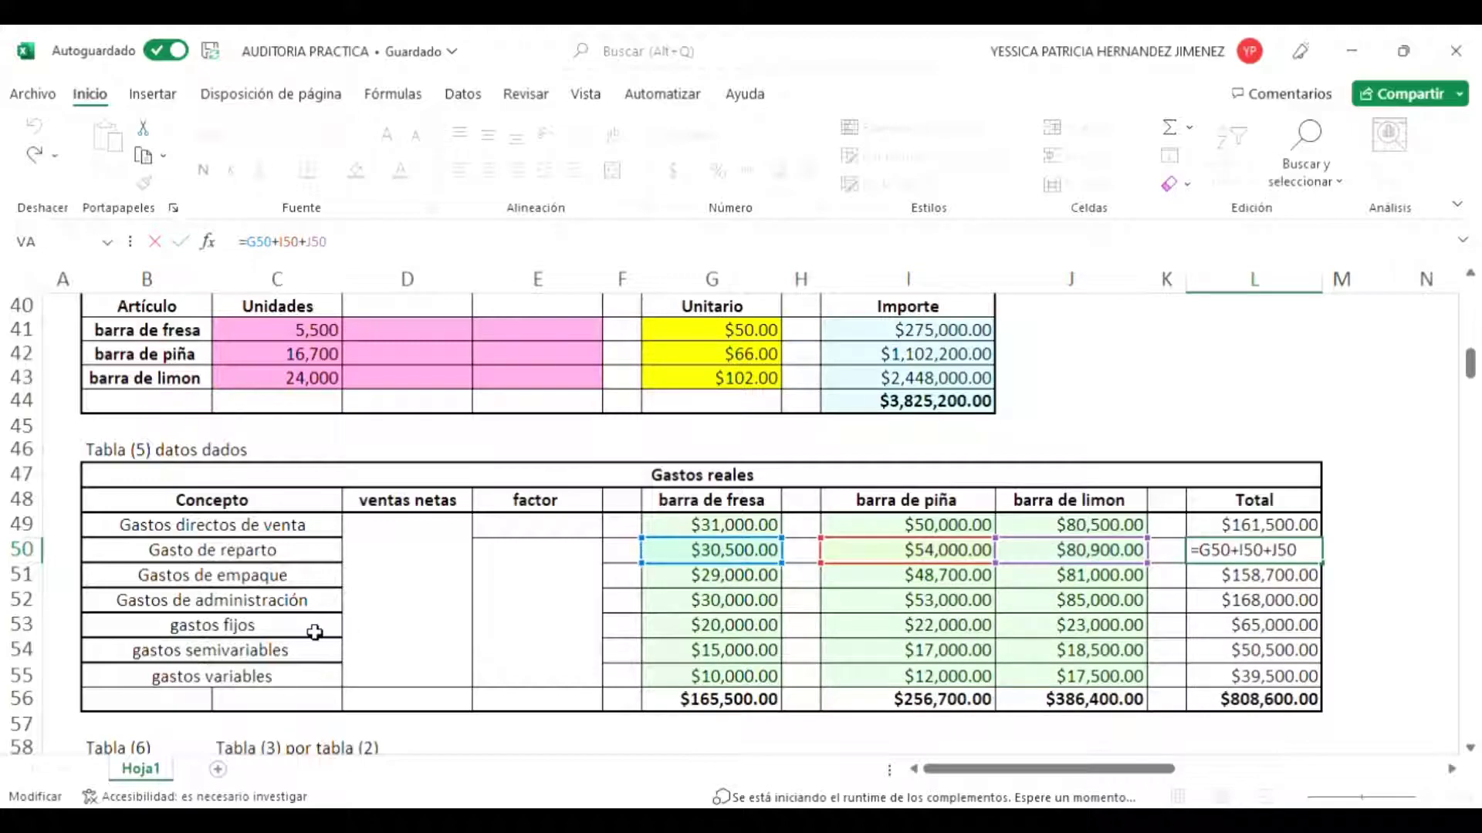
key(Return)
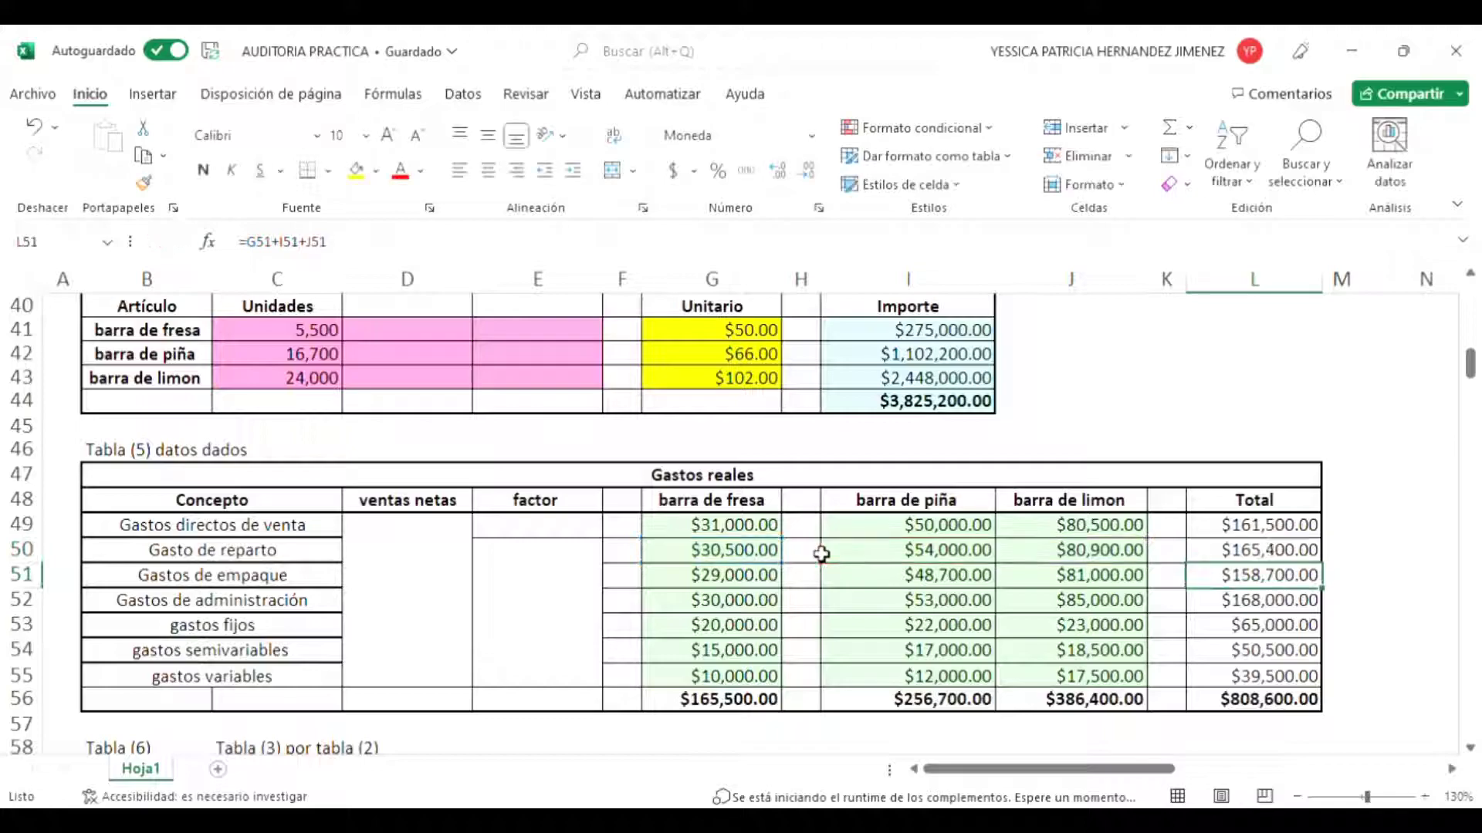
Step: Go through the Gastos de empaque amounts of barra de fresa, barra de piña and barra de limon up to the Total in L51
key(Left)
key(Left)
key(Left)
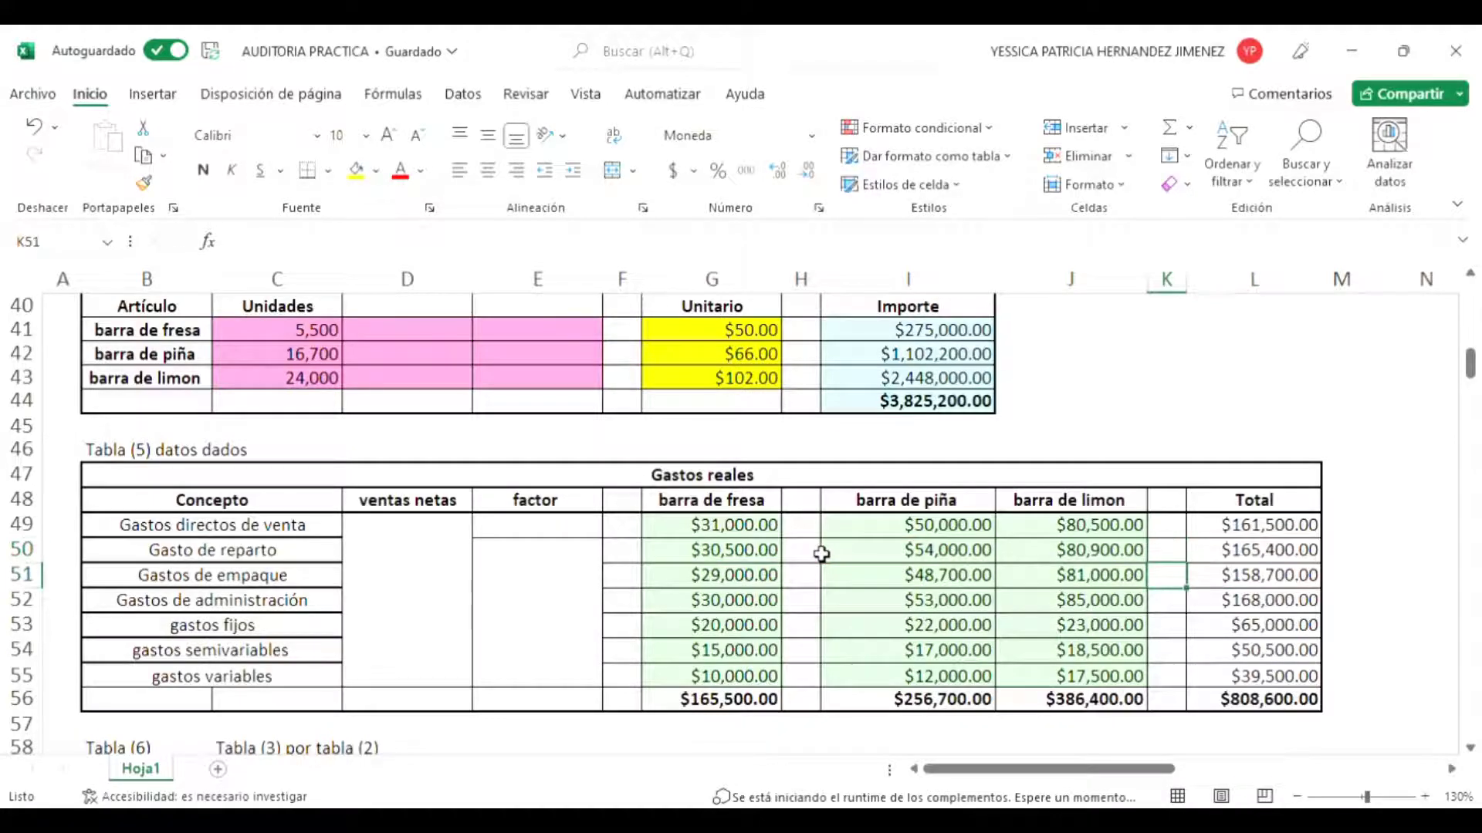
key(Left)
key(Left)
key(Left)
key(Left)
key(Left)
key(Left)
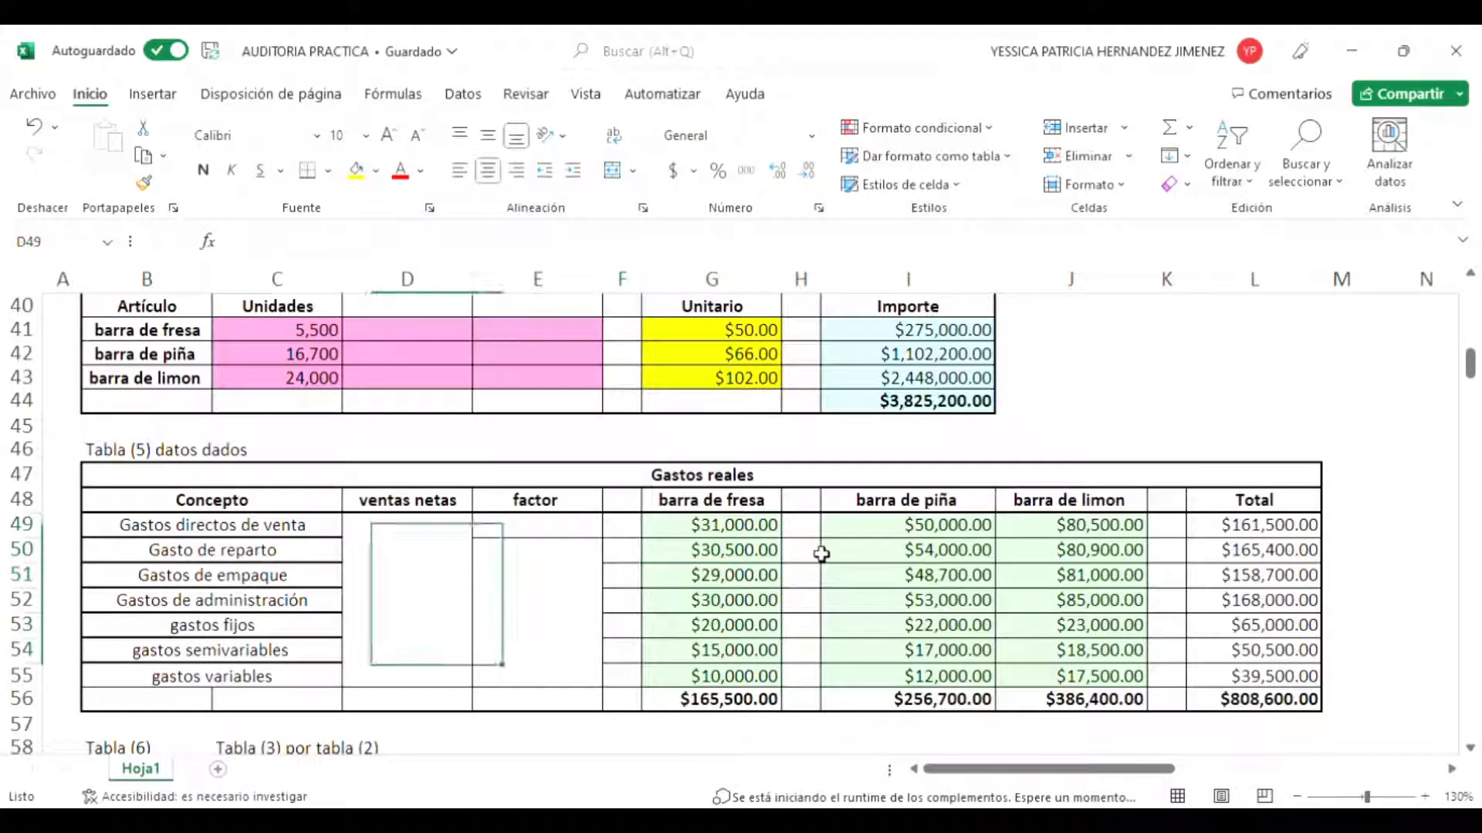
key(Right)
key(Right)
key(Right)
key(Right)
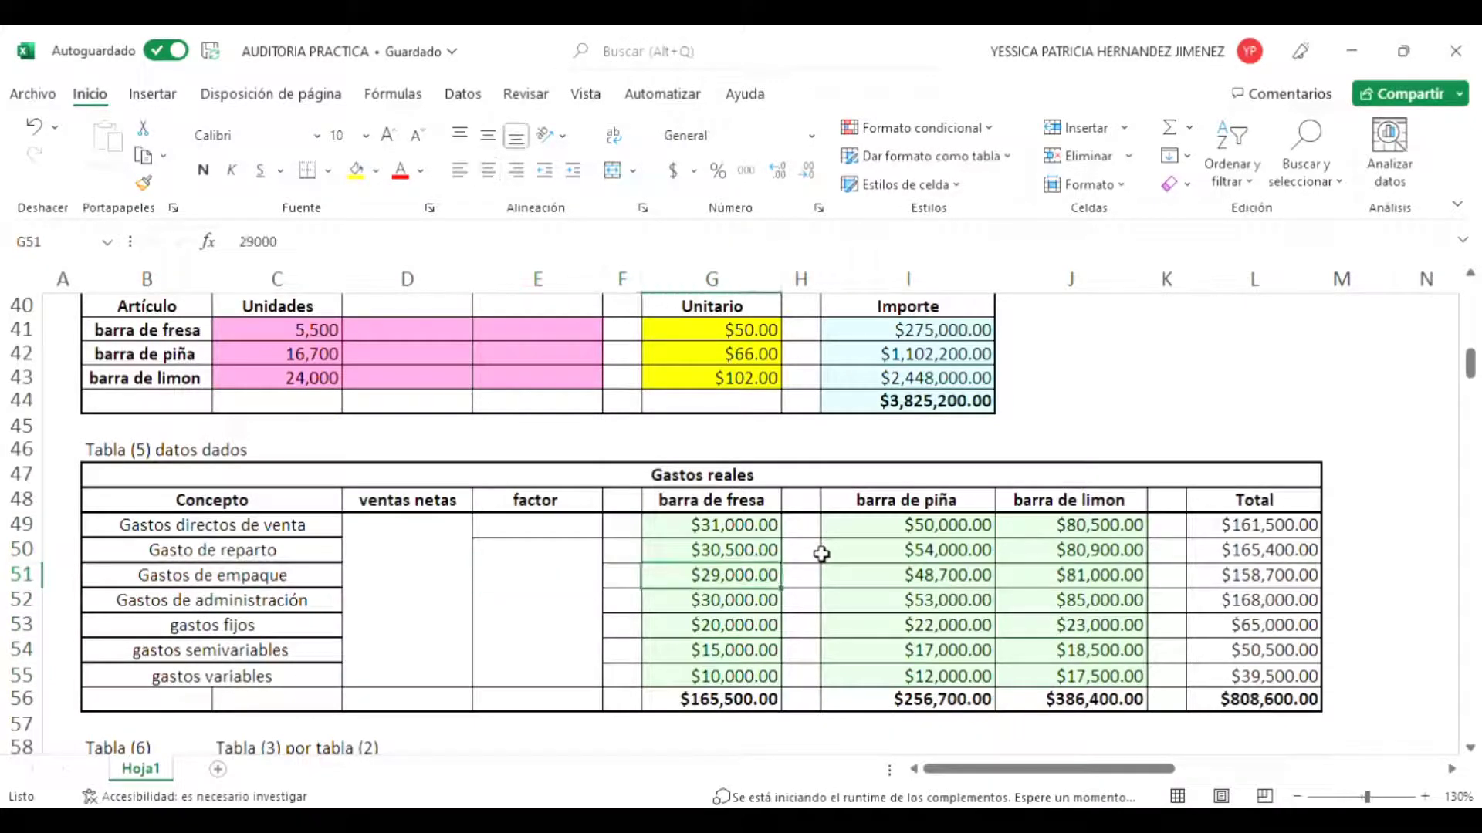
key(Right)
key(Right)
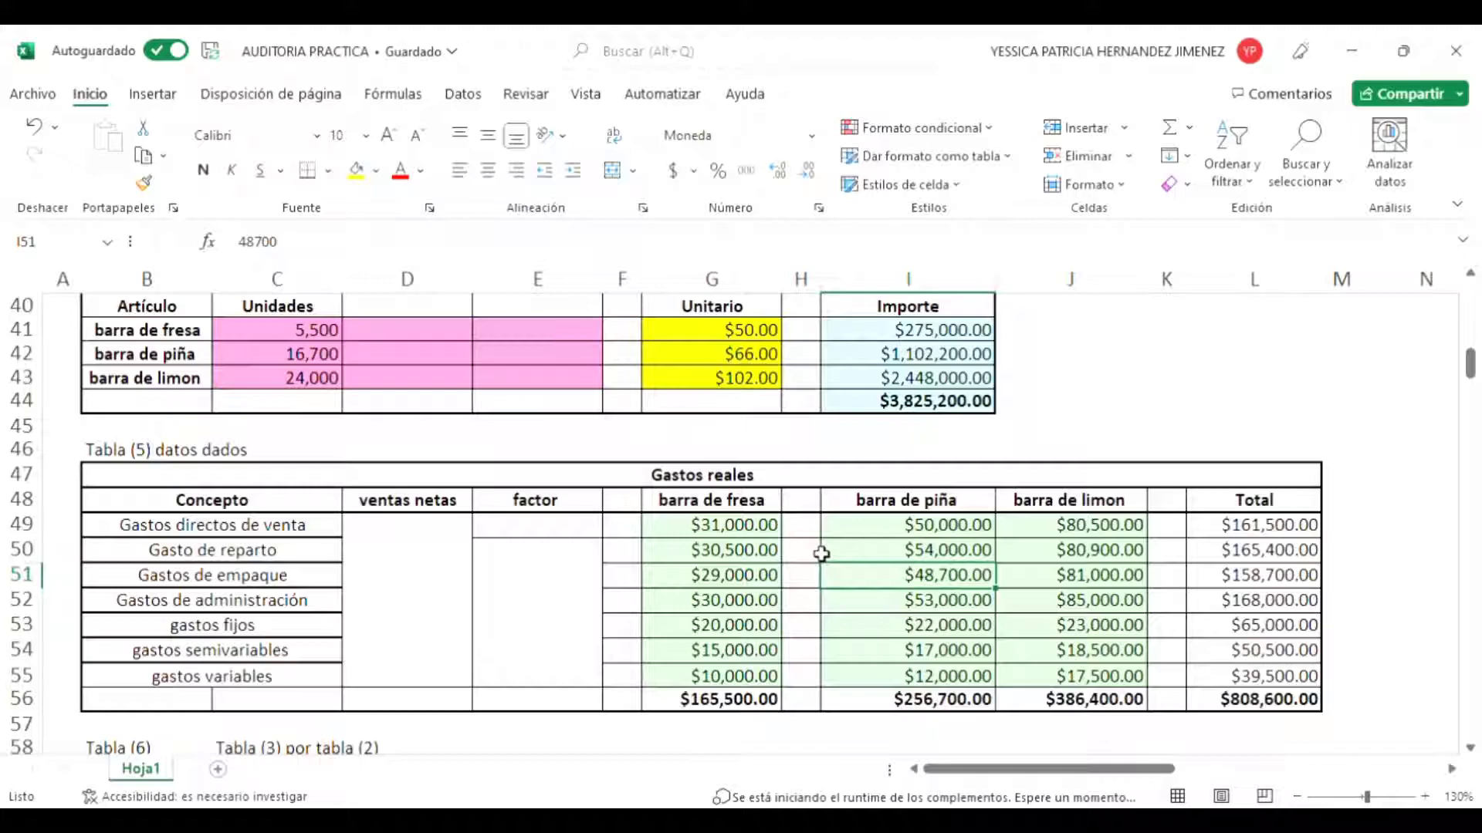
key(Right)
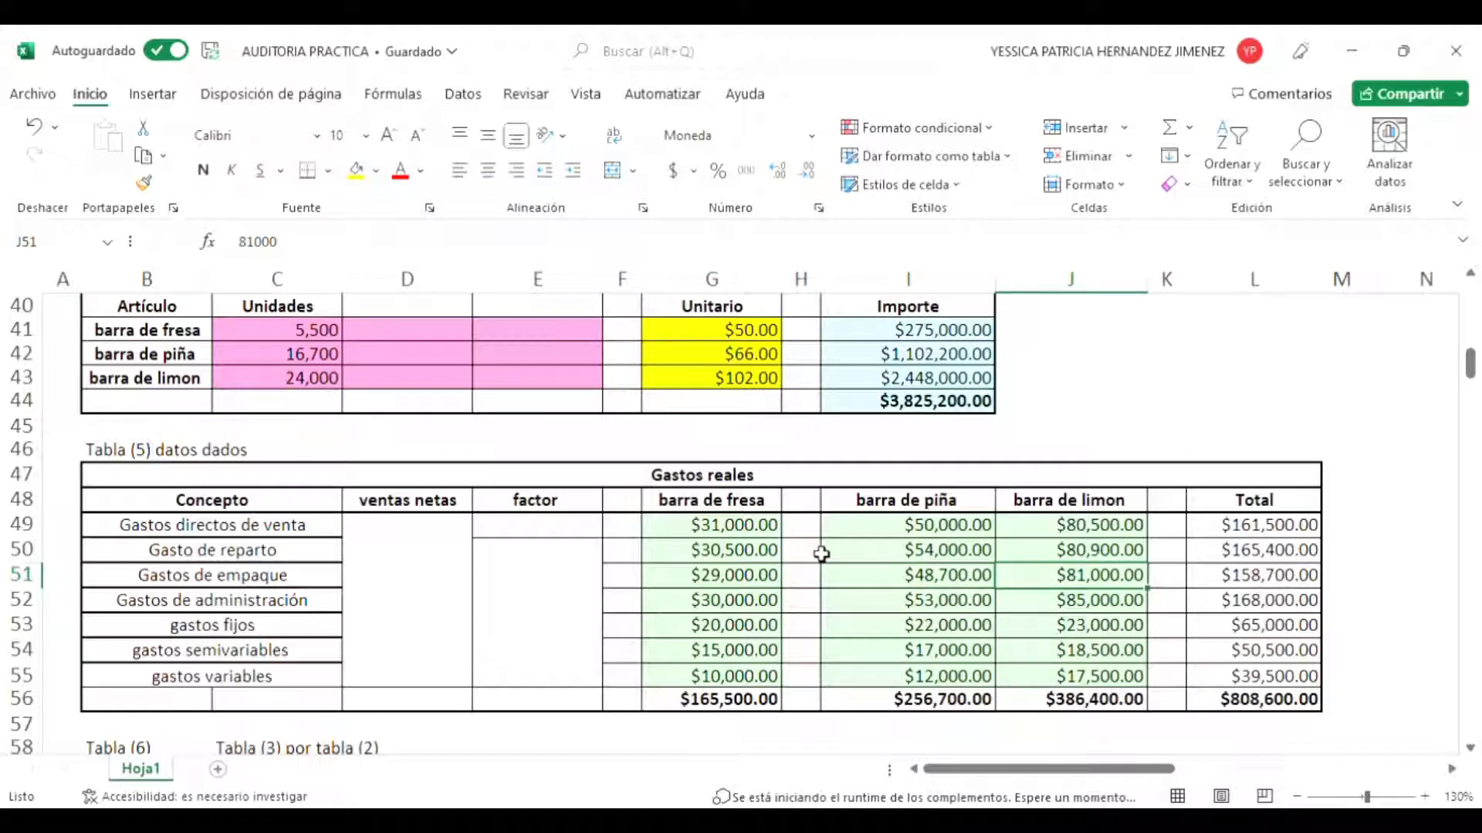
key(Right)
key(Right)
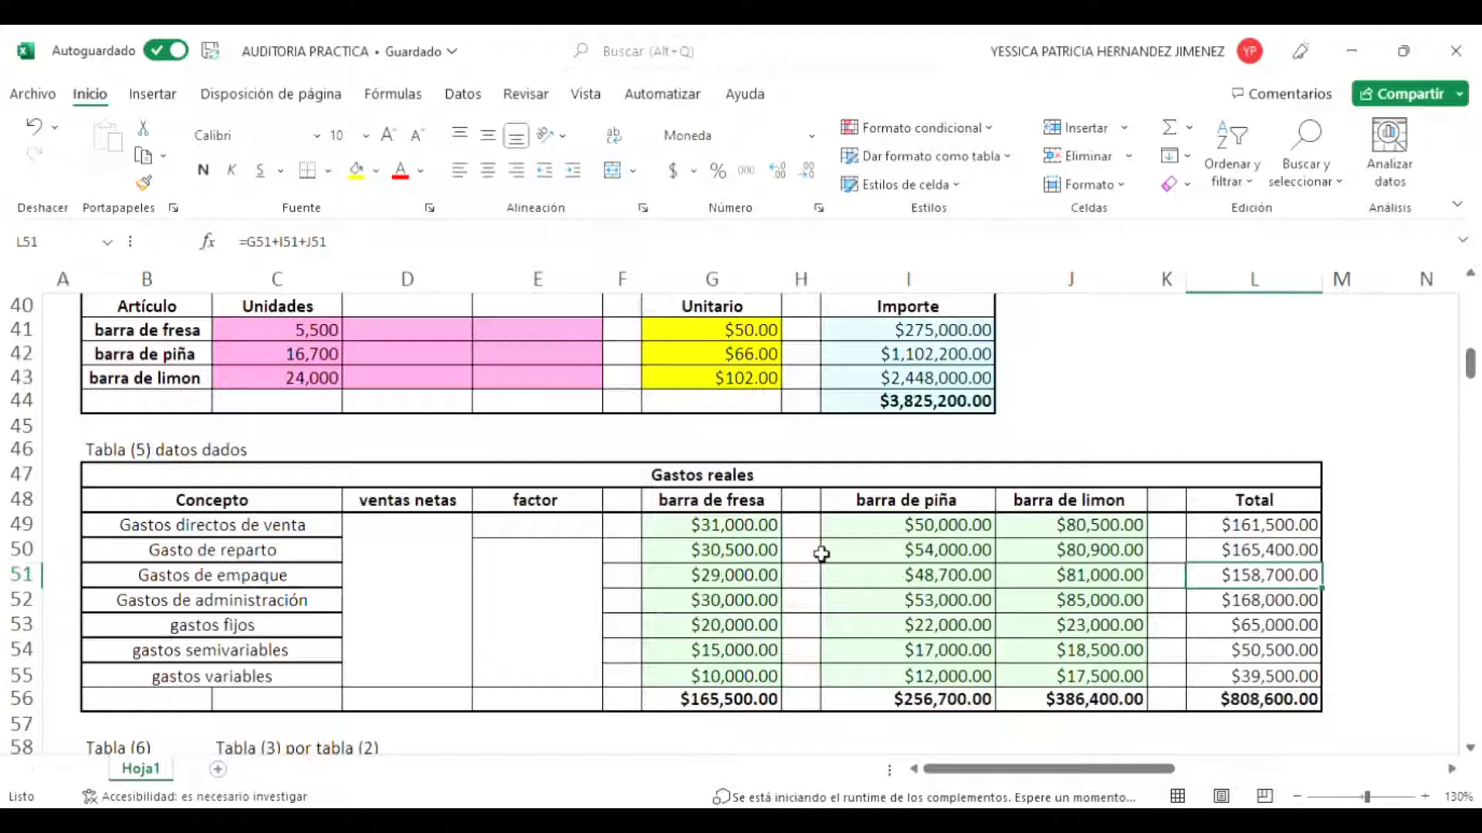
Step: Go down the remaining Gastos reales totals, inspect the gastos variables formula in L55, and end on the overall total in L56
key(Down)
key(Down)
key(Down)
key(Down)
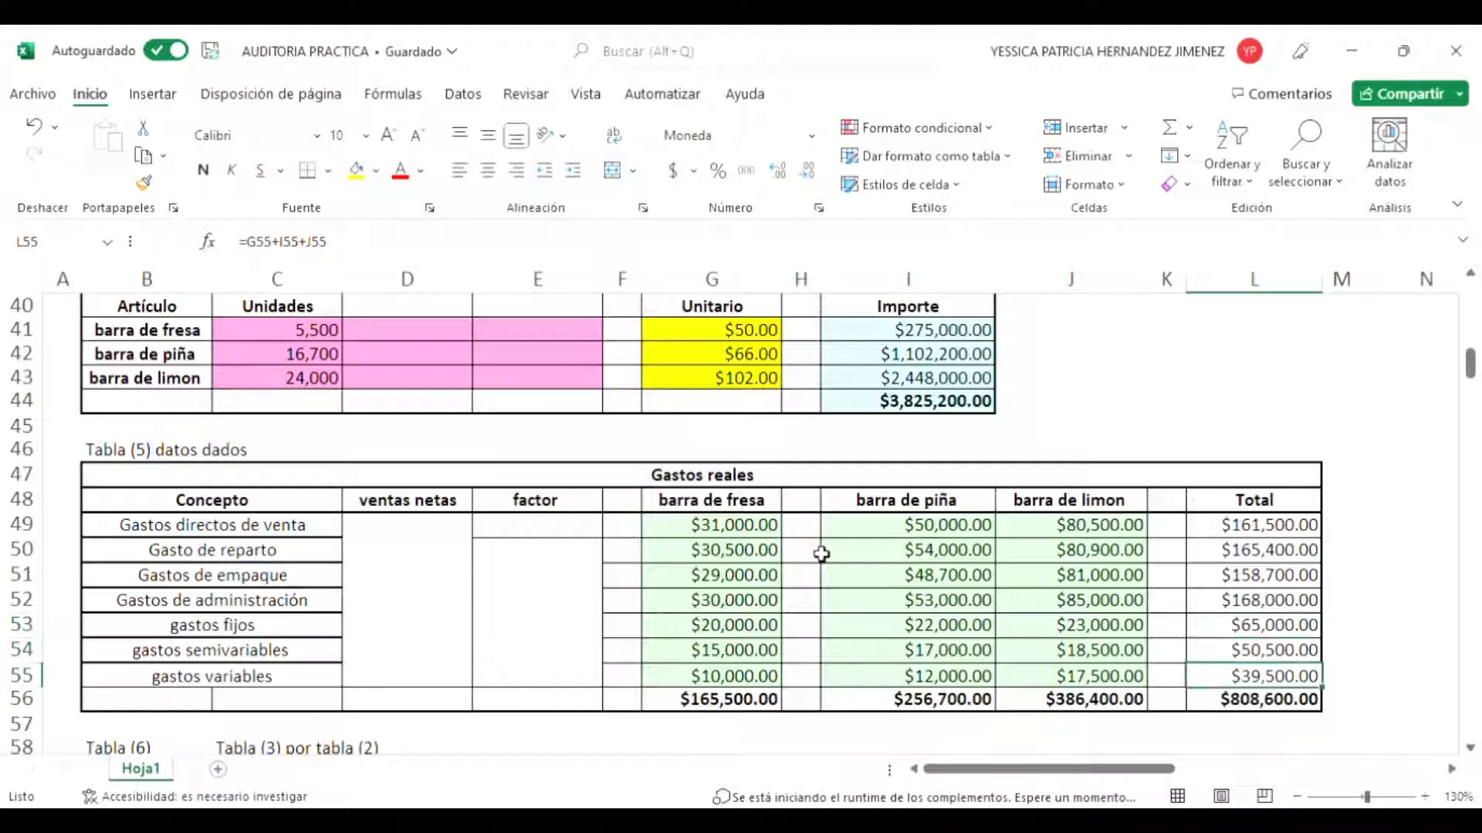
key(Left)
key(Left)
key(Right)
key(Right)
click(272, 241)
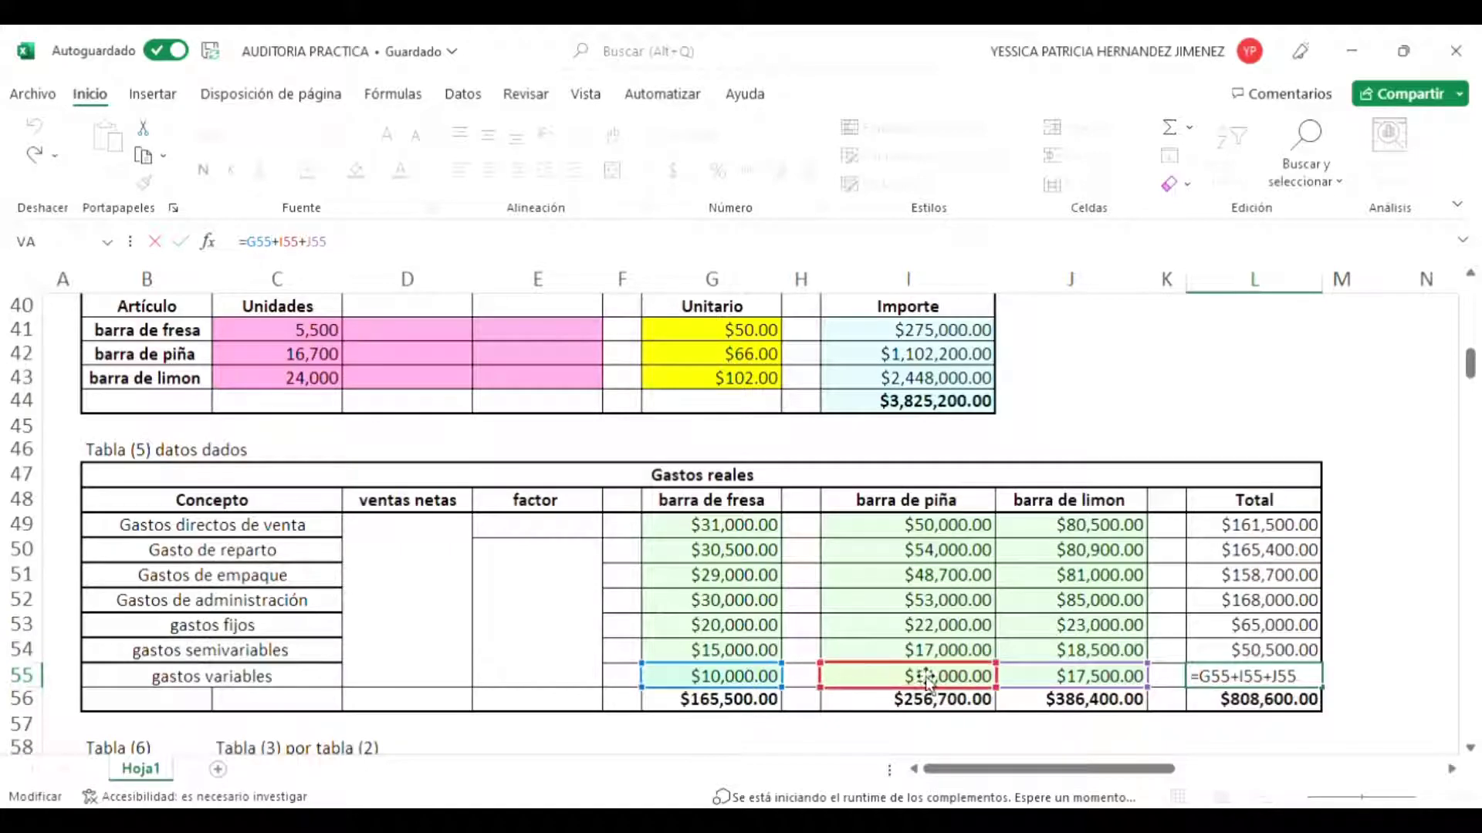
key(Return)
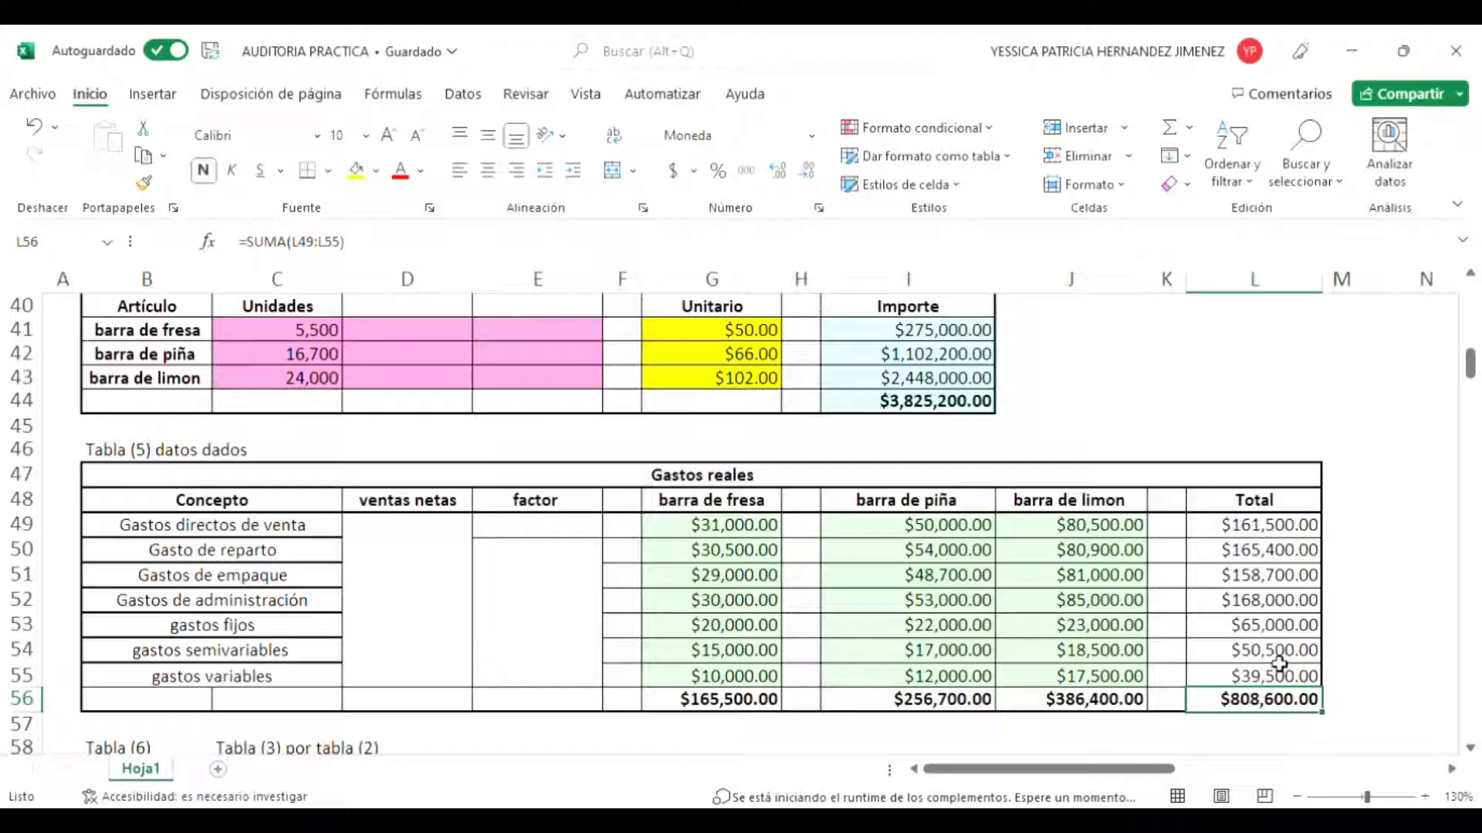
Step: Look at the Presupuesto table in Tabla (6) and the barra de fresa direct sales expense formula in G61
scroll(1279, 663, down, 4)
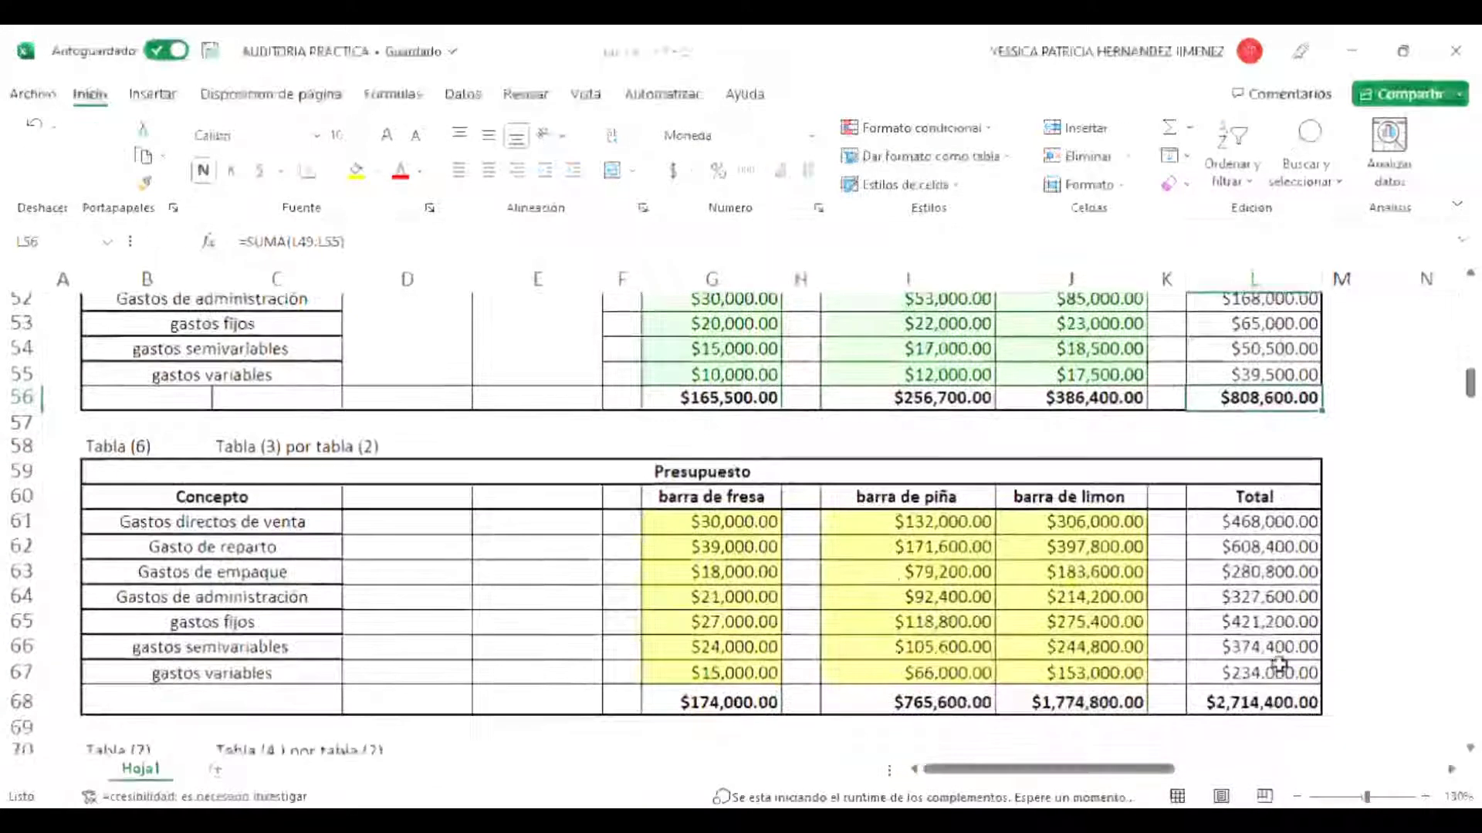
click(779, 481)
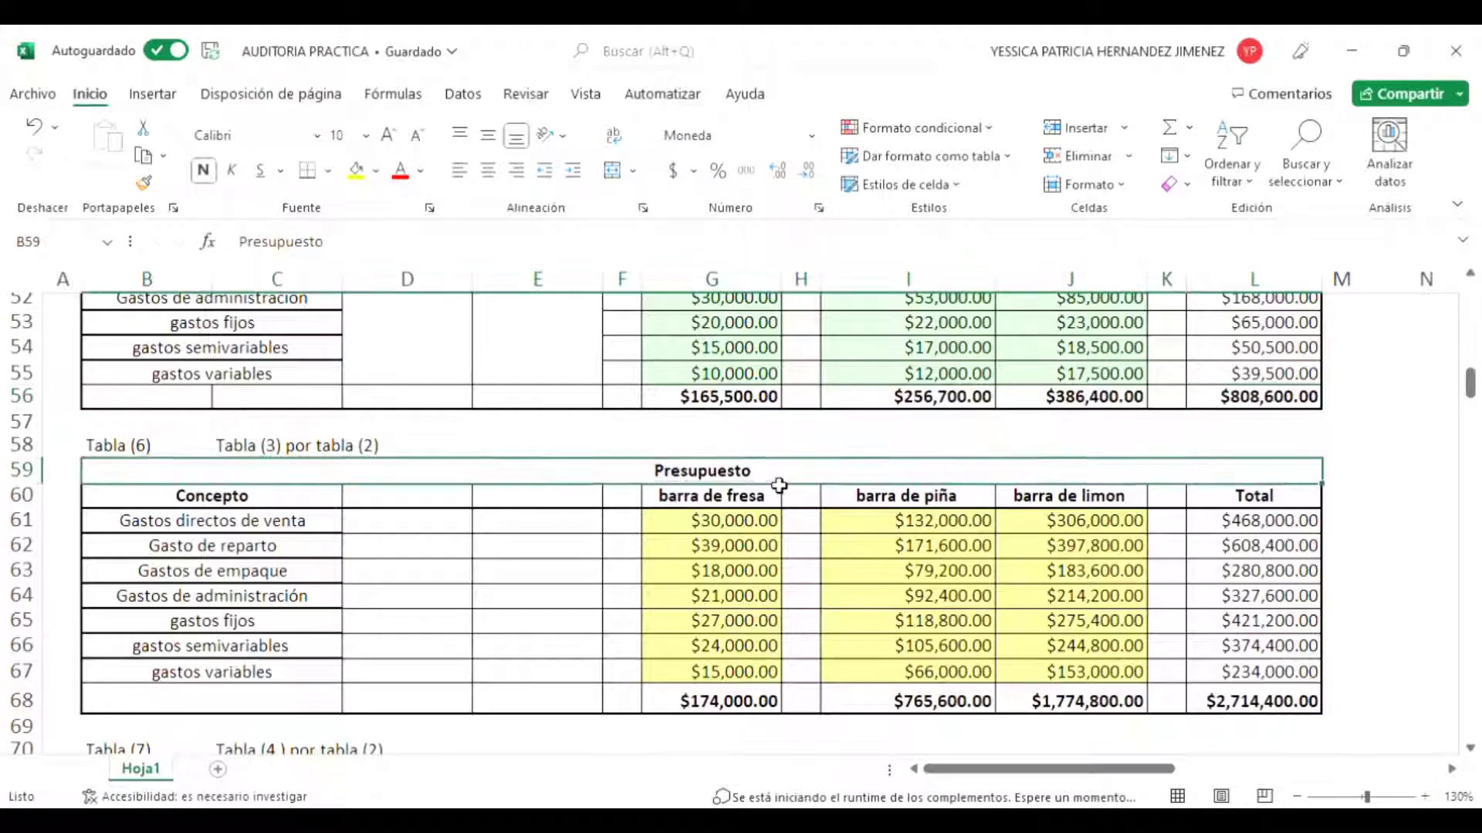
click(754, 524)
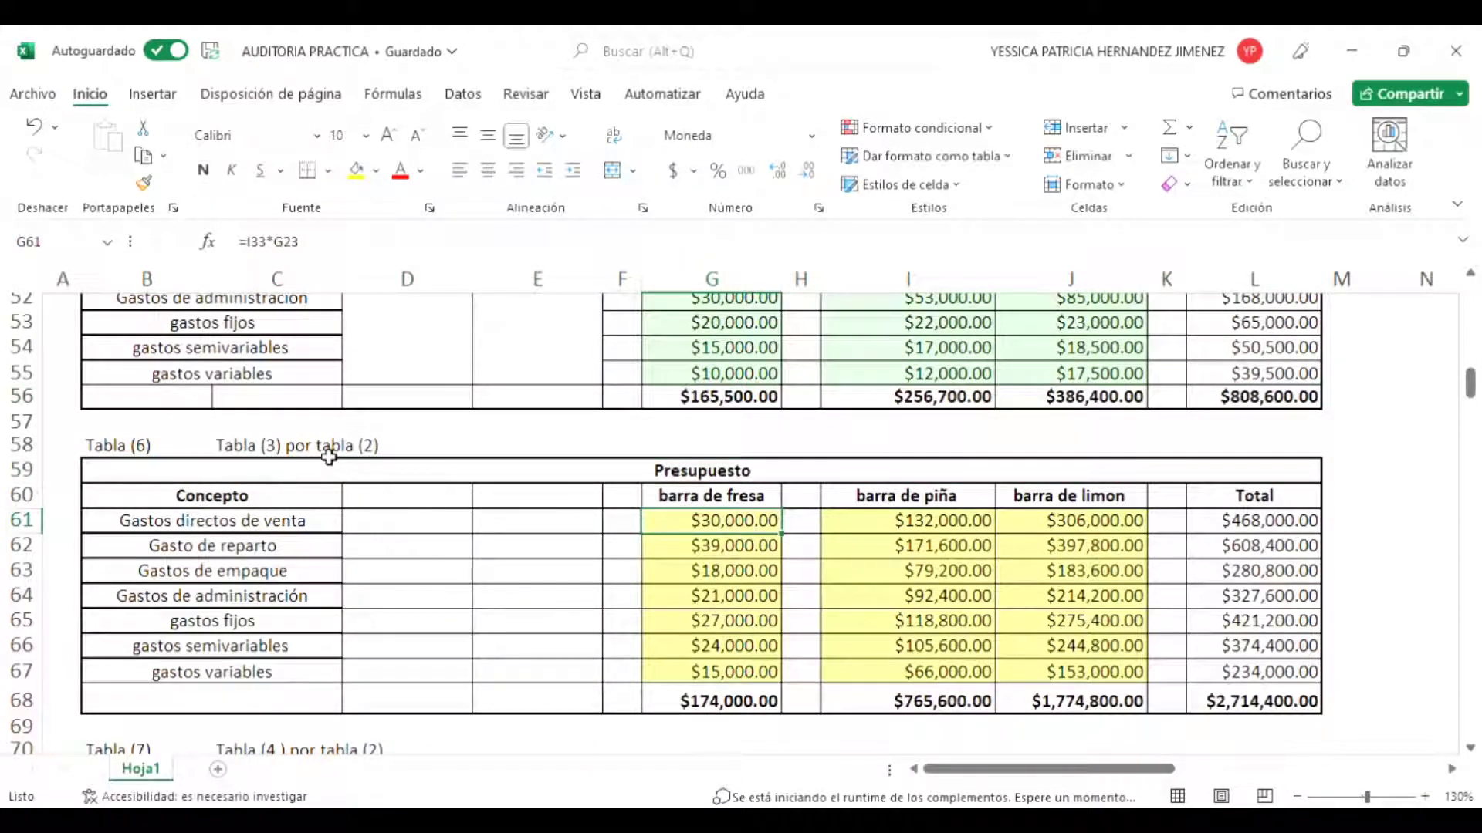
scroll(699, 548, up, 4)
scroll(699, 548, down, 4)
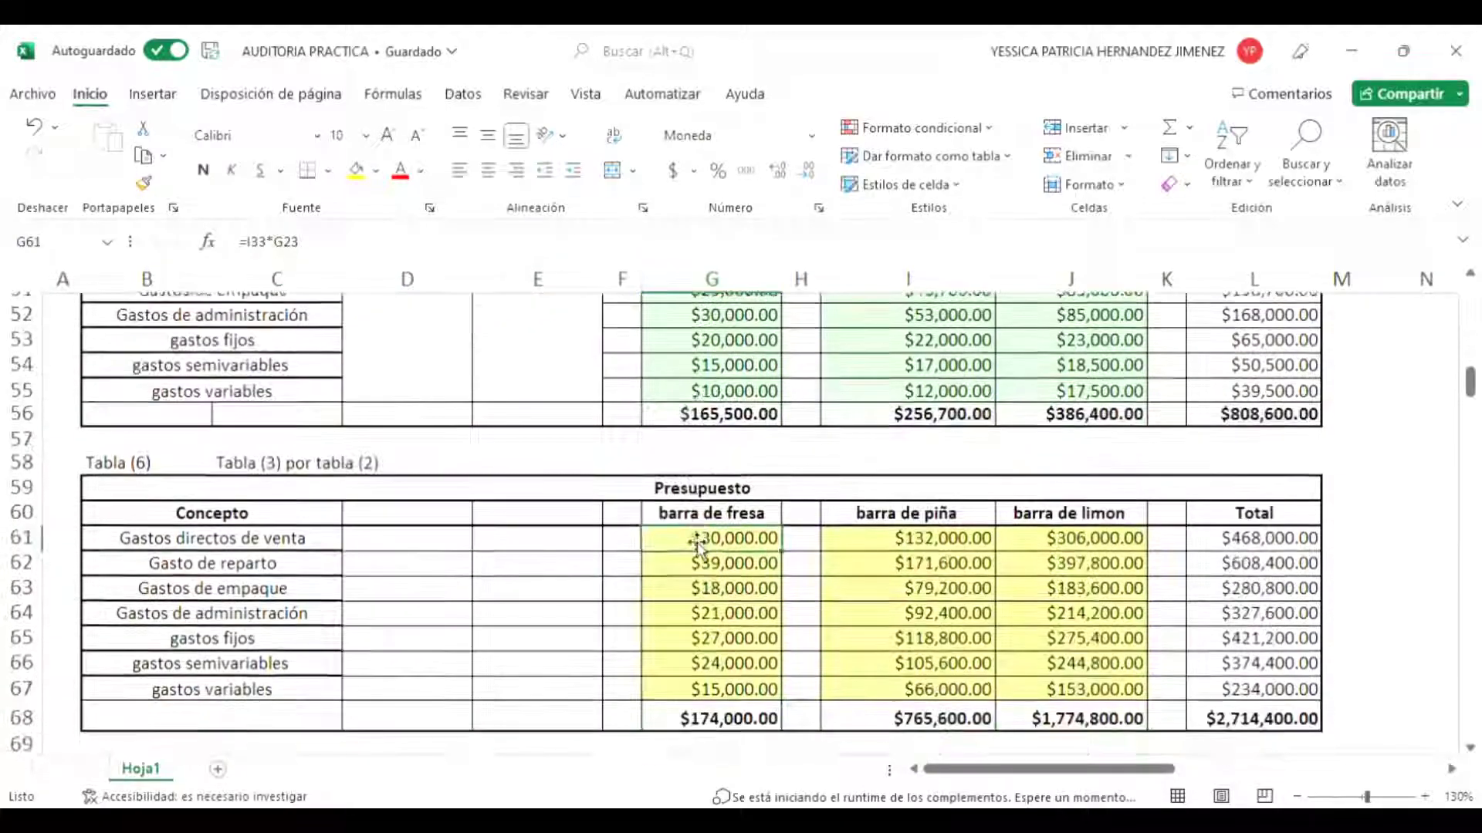
Step: Review the Presupuesto de ventas heading in Tabla (3) and the Gastos directos de venta percentage in Tabla (2), cell G23
scroll(328, 441, up, 17)
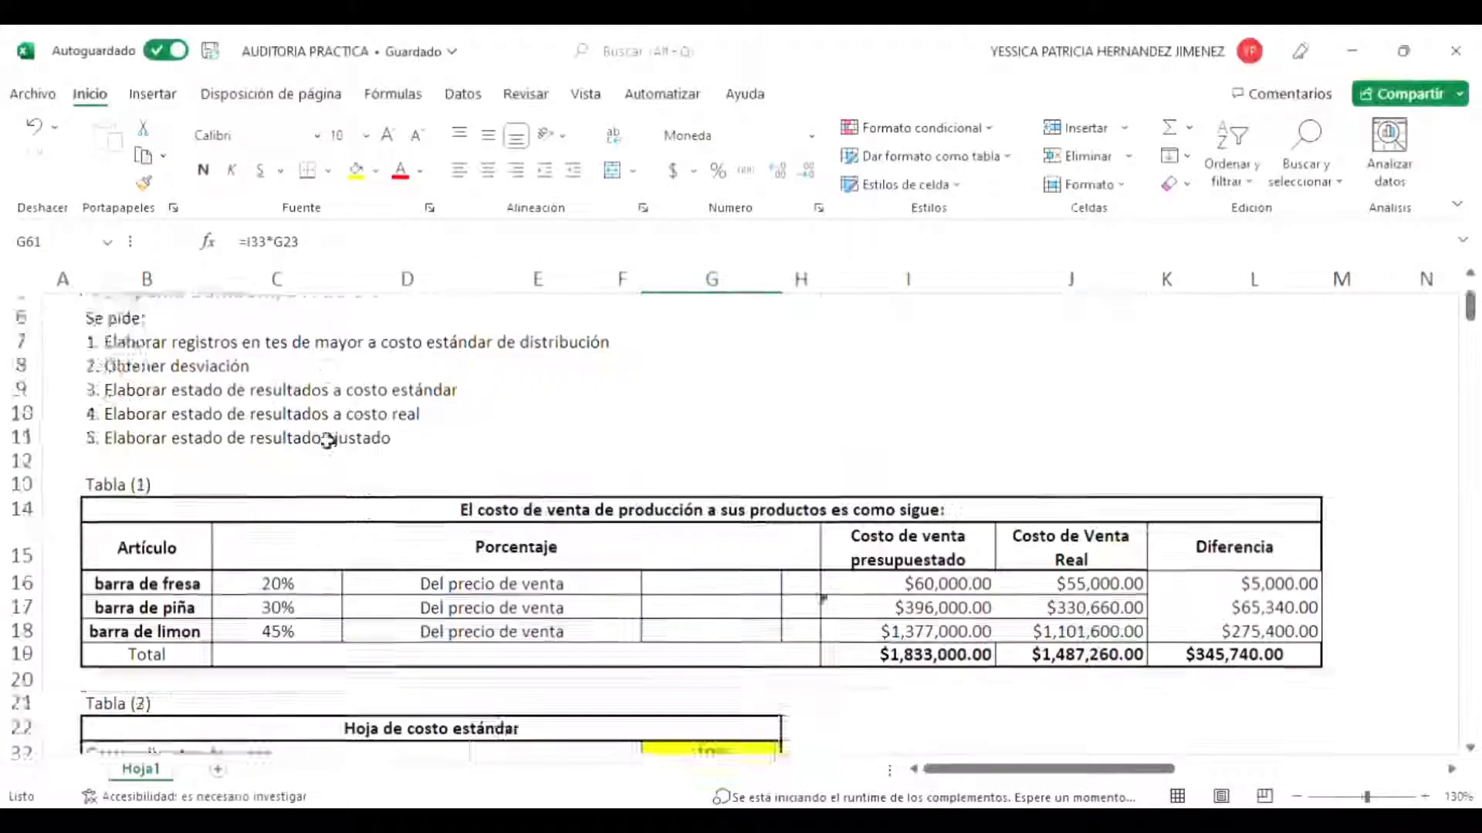
scroll(328, 440, down, 8)
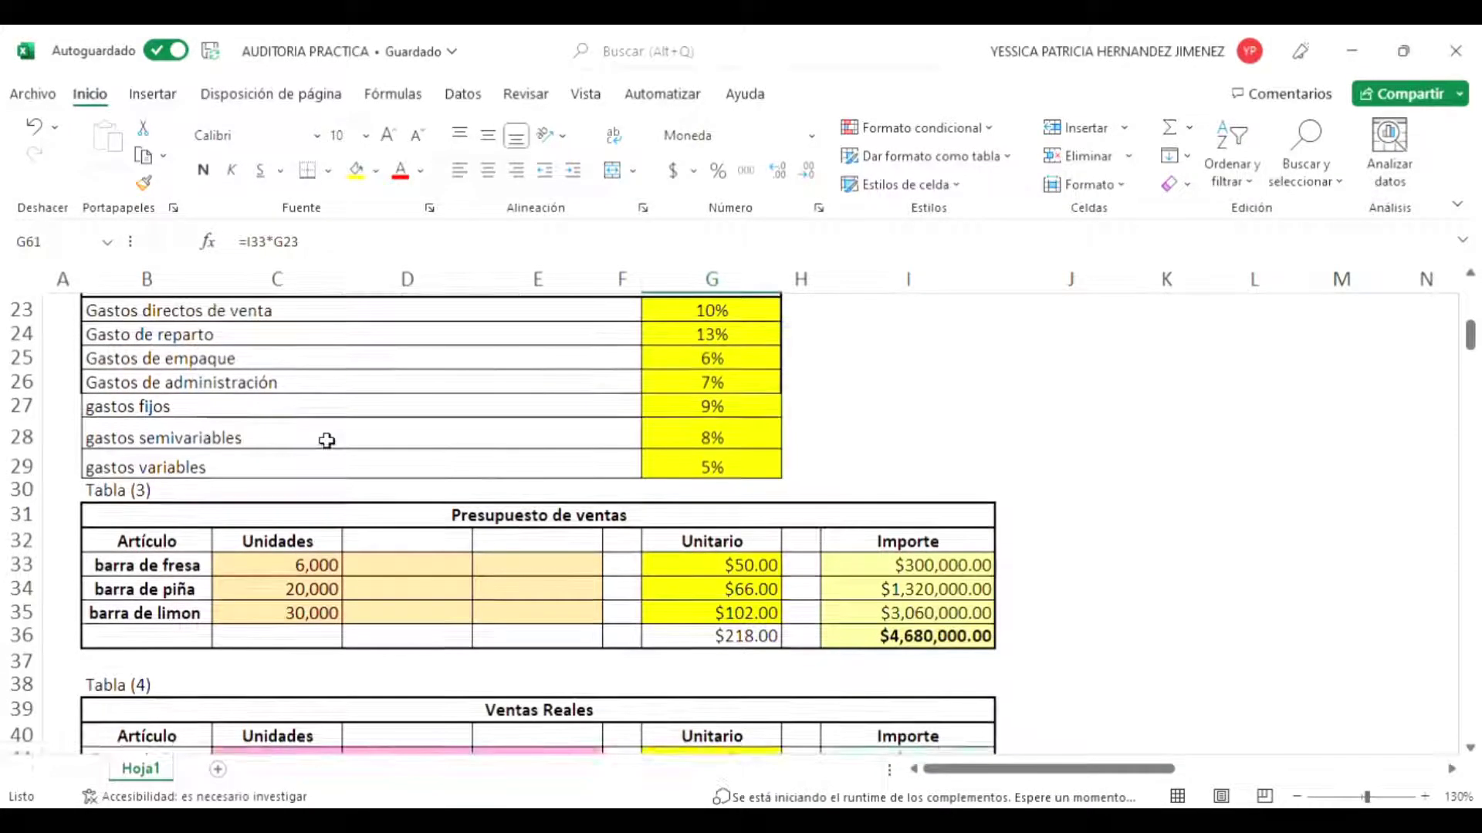
click(536, 461)
scroll(538, 465, up, 2)
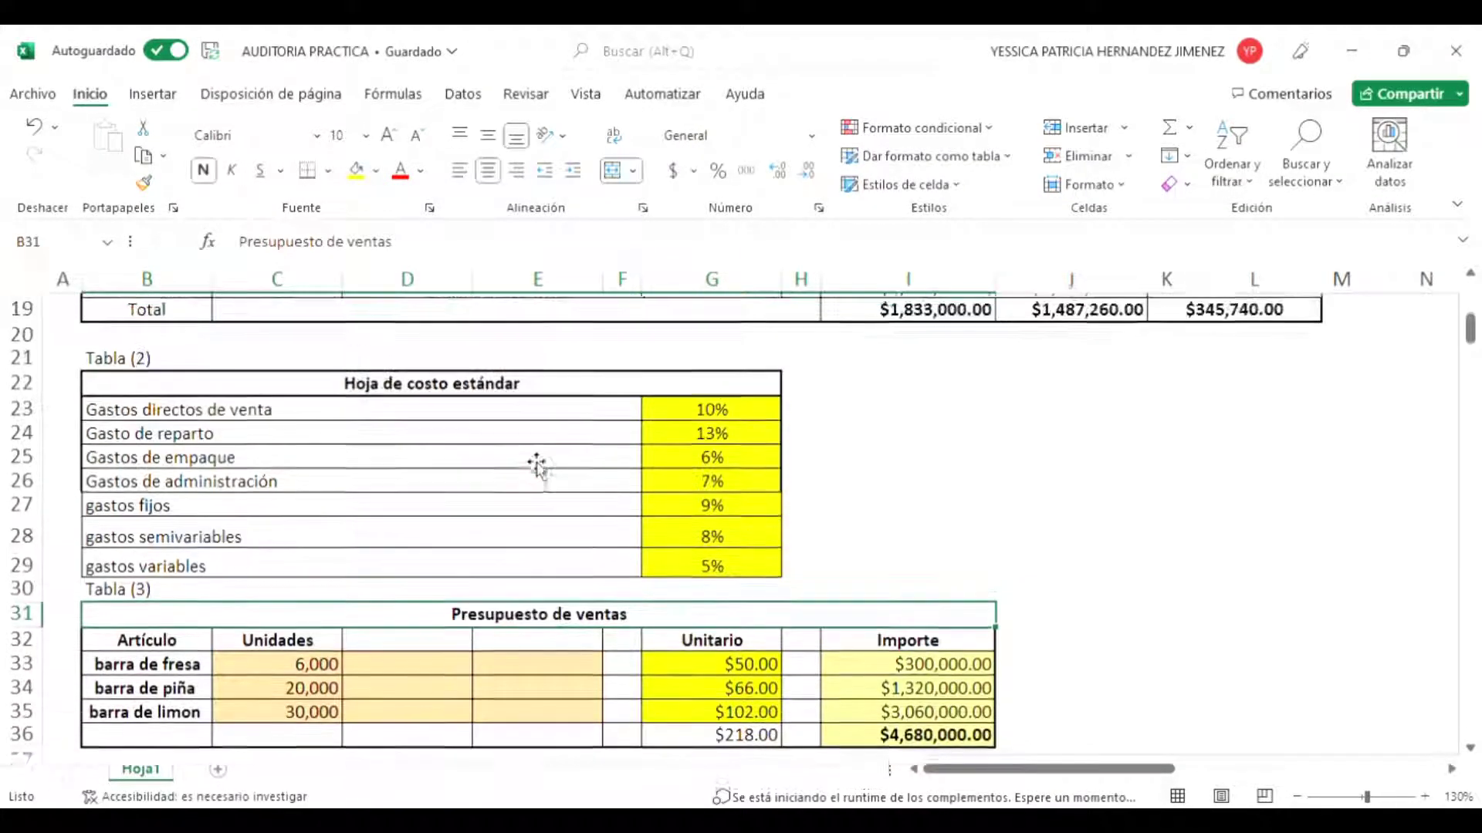
click(420, 409)
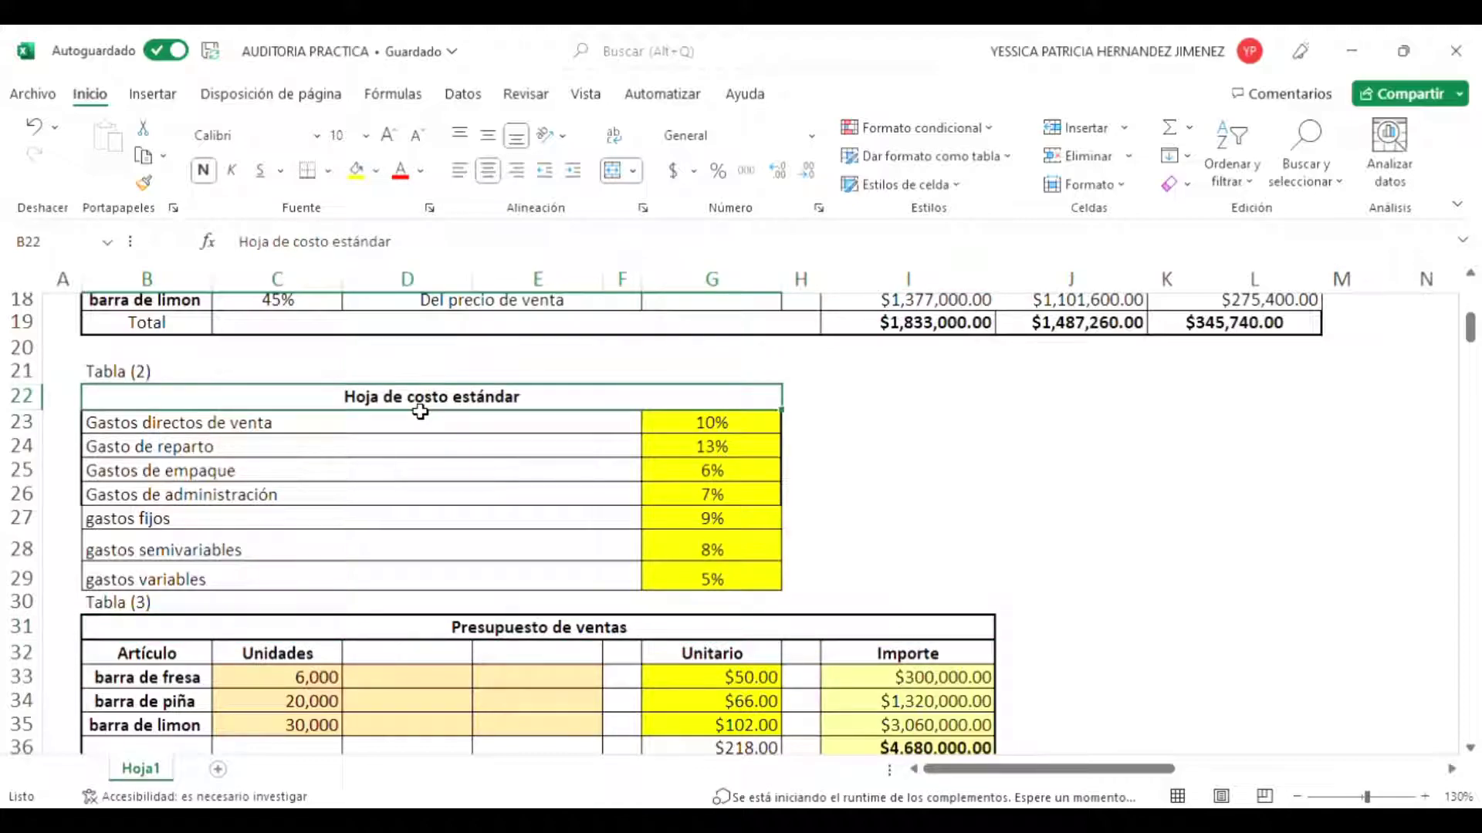
click(732, 433)
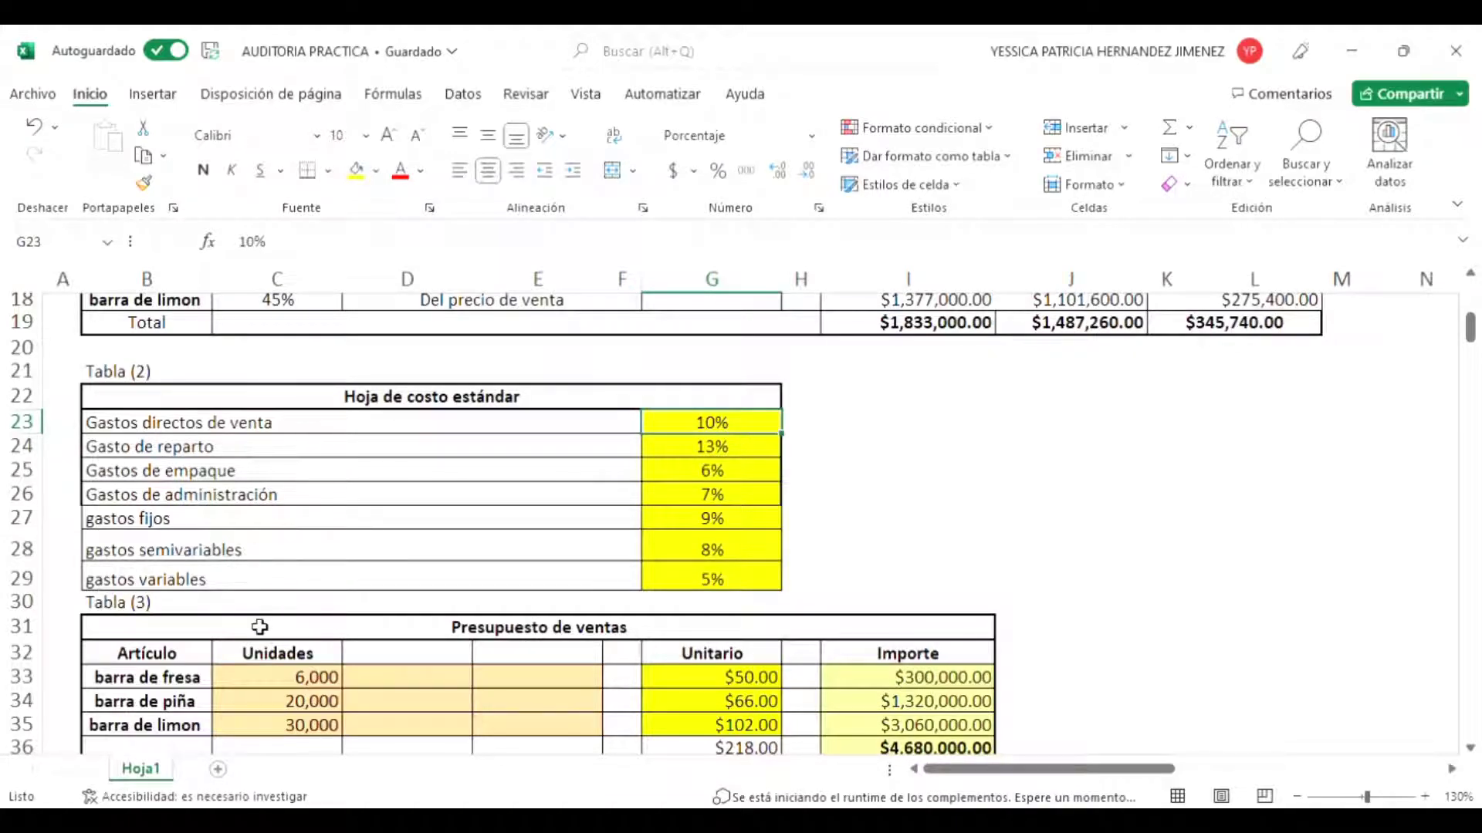
Step: Open the barra de fresa formula in G61 of Tabla (6) and trace its references to I33 and G23
scroll(293, 592, down, 16)
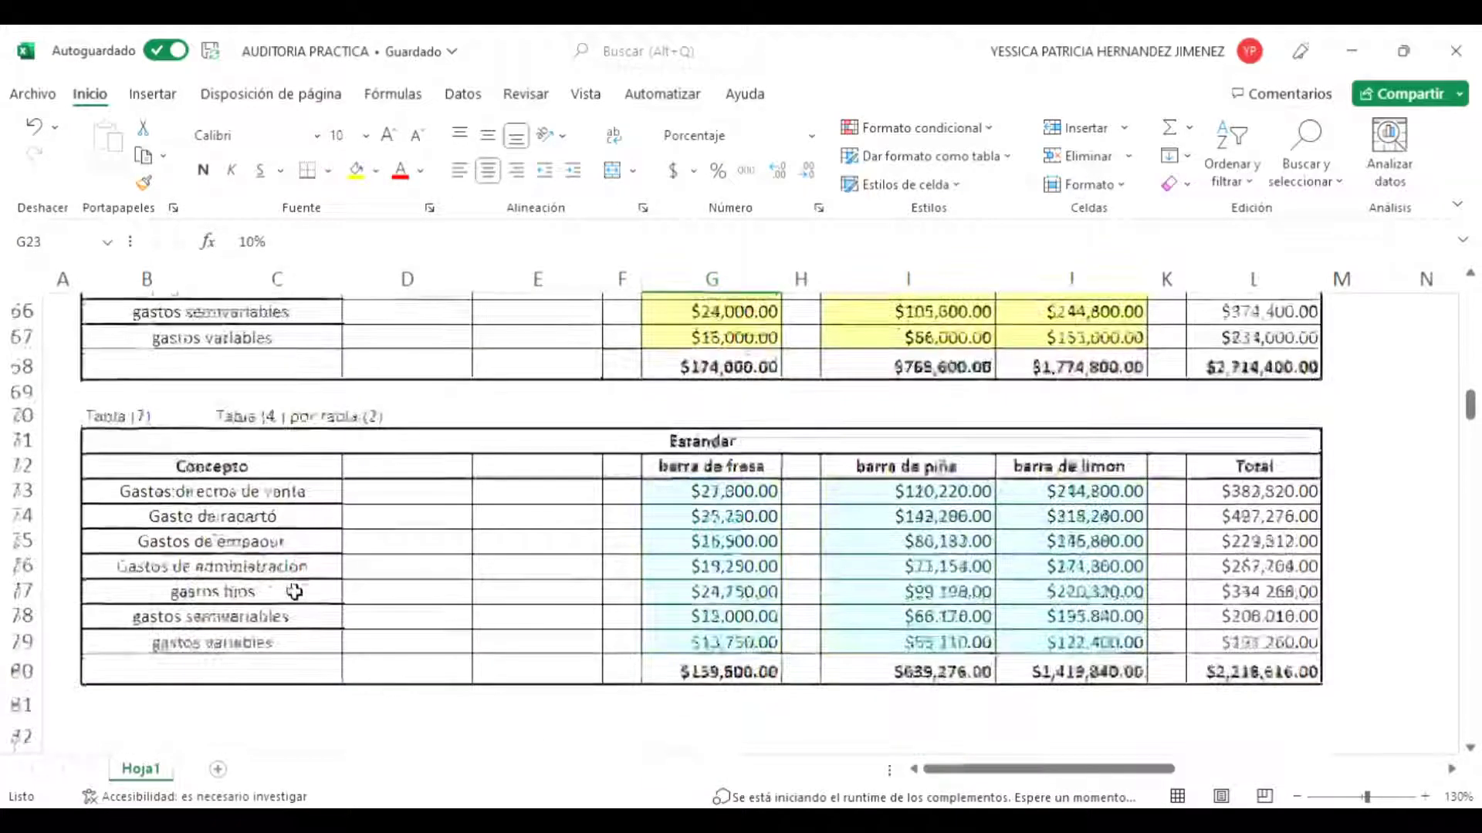
scroll(294, 592, up, 4)
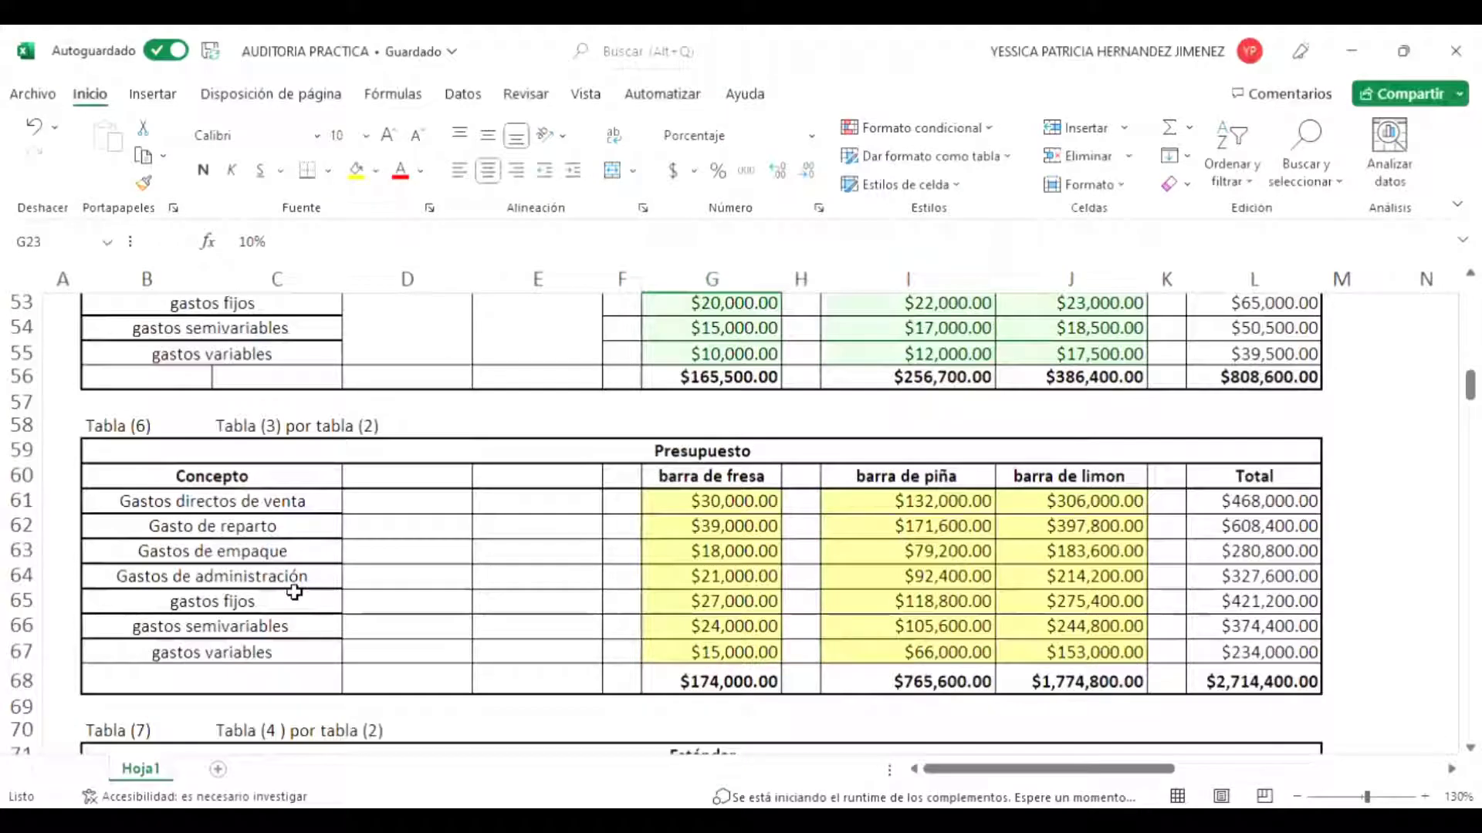
click(775, 506)
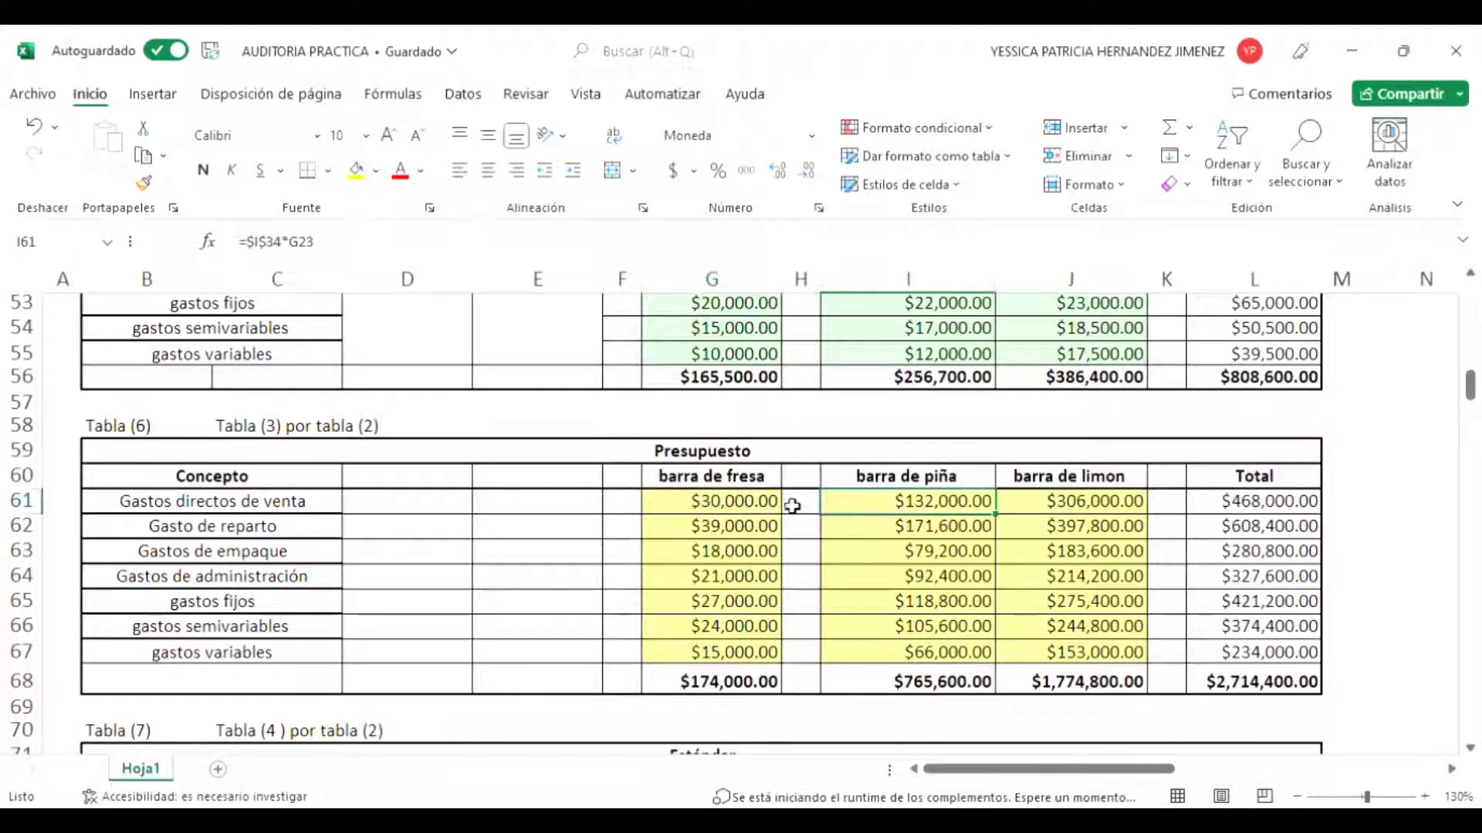
click(294, 262)
scroll(521, 515, up, 11)
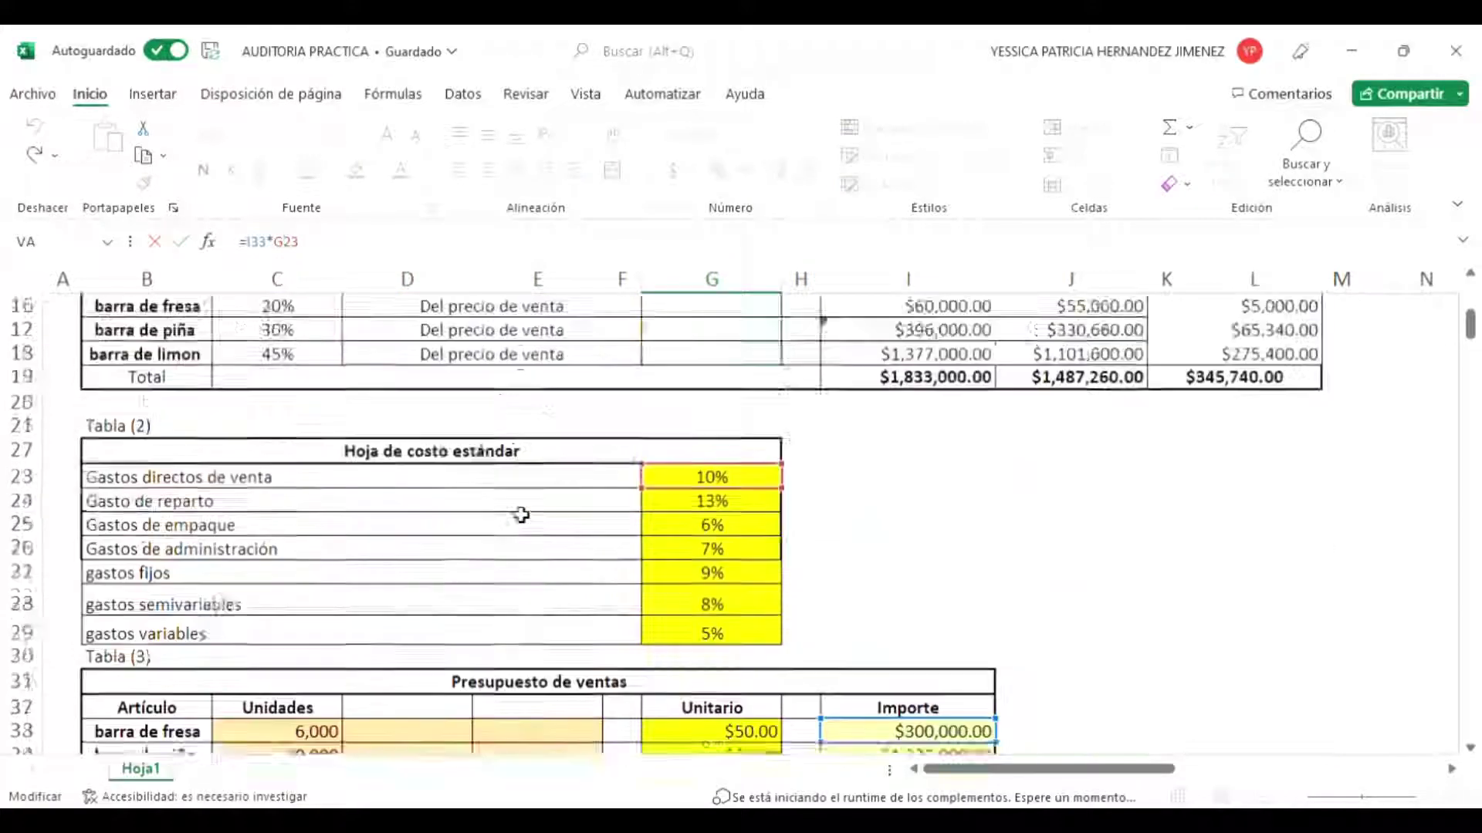
scroll(521, 515, down, 1)
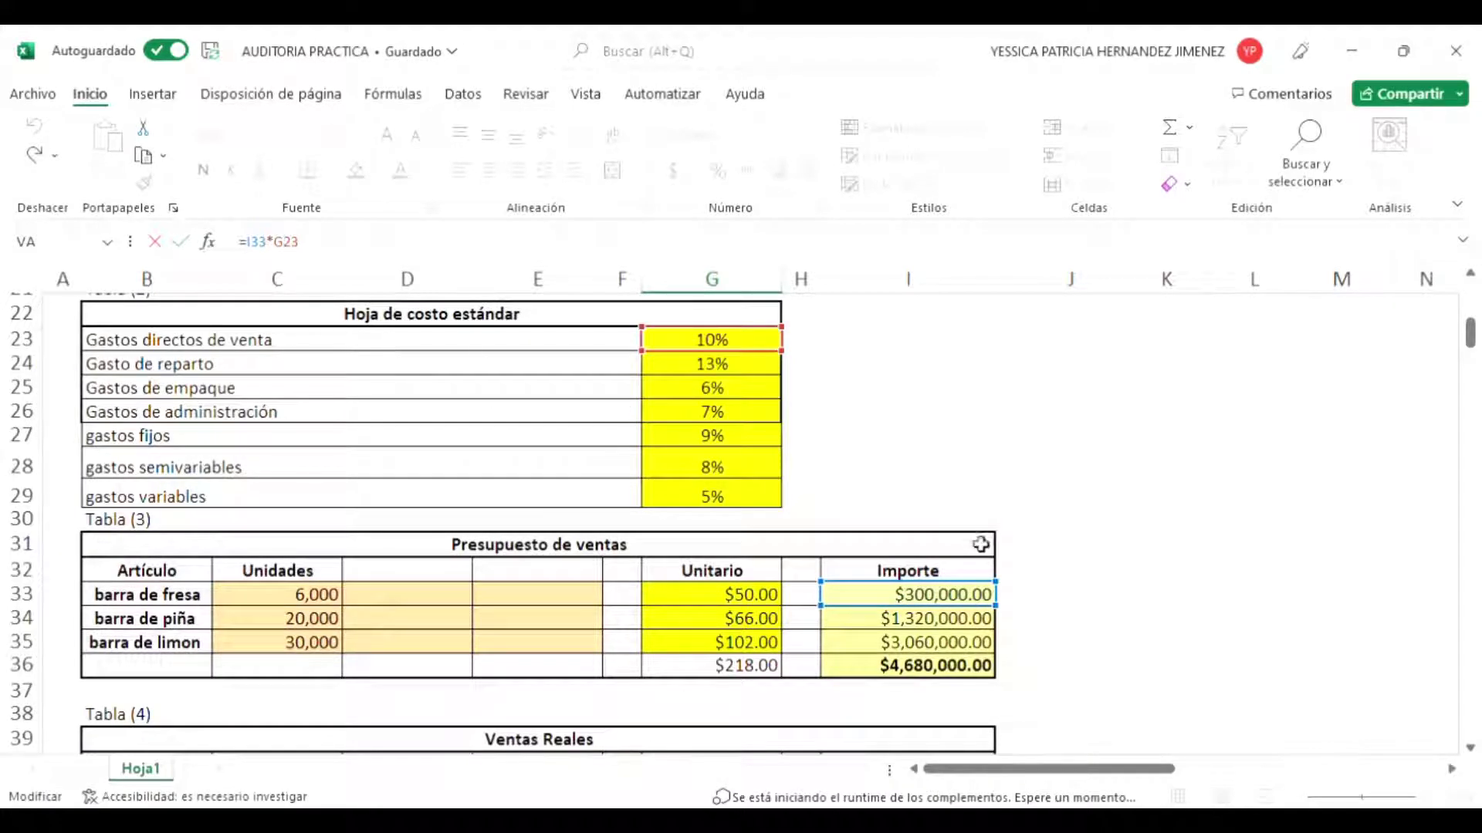
scroll(959, 595, down, 15)
scroll(911, 600, up, 16)
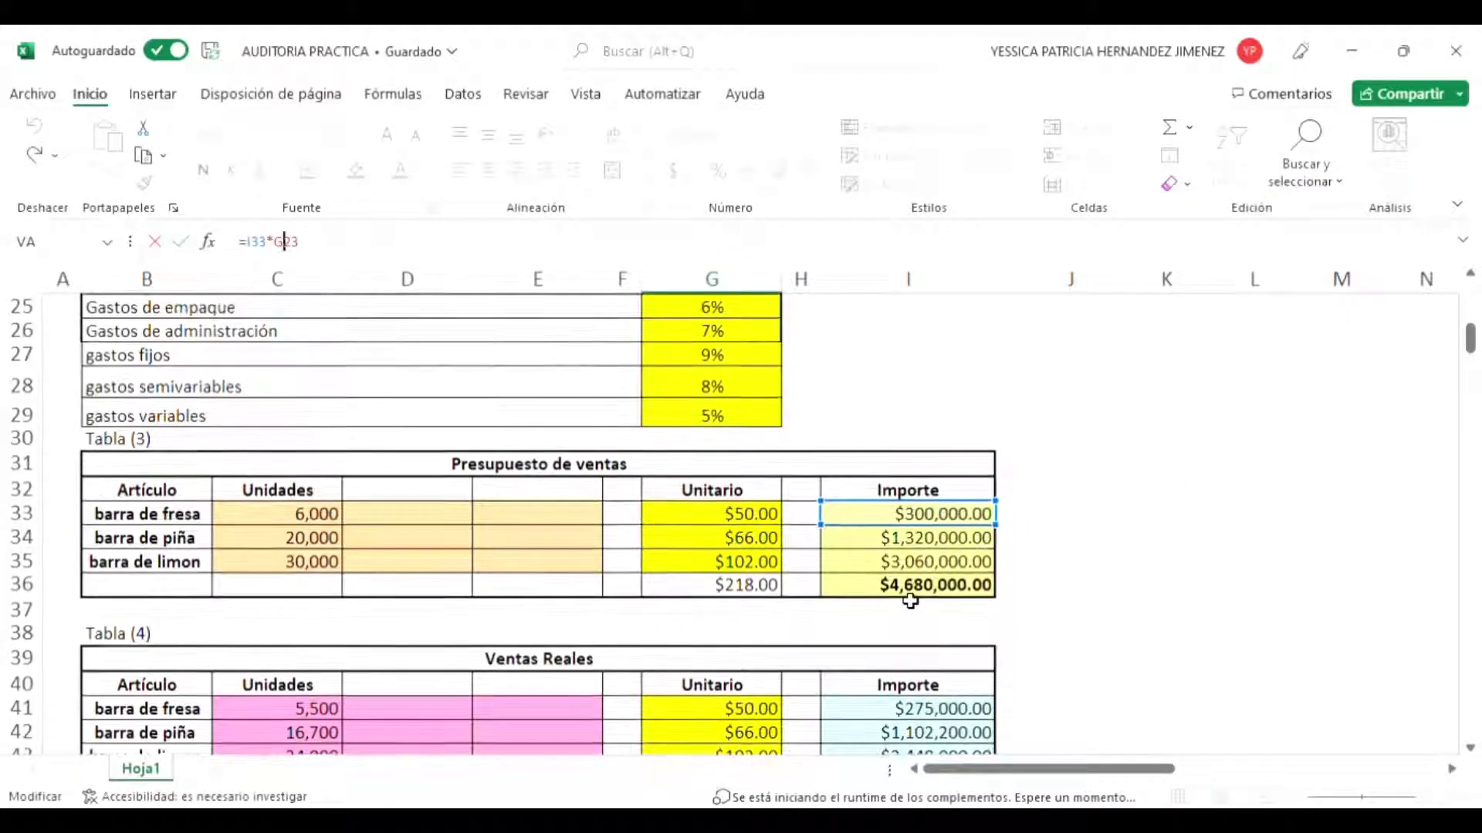
scroll(911, 601, down, 12)
scroll(980, 511, down, 3)
scroll(980, 511, up, 6)
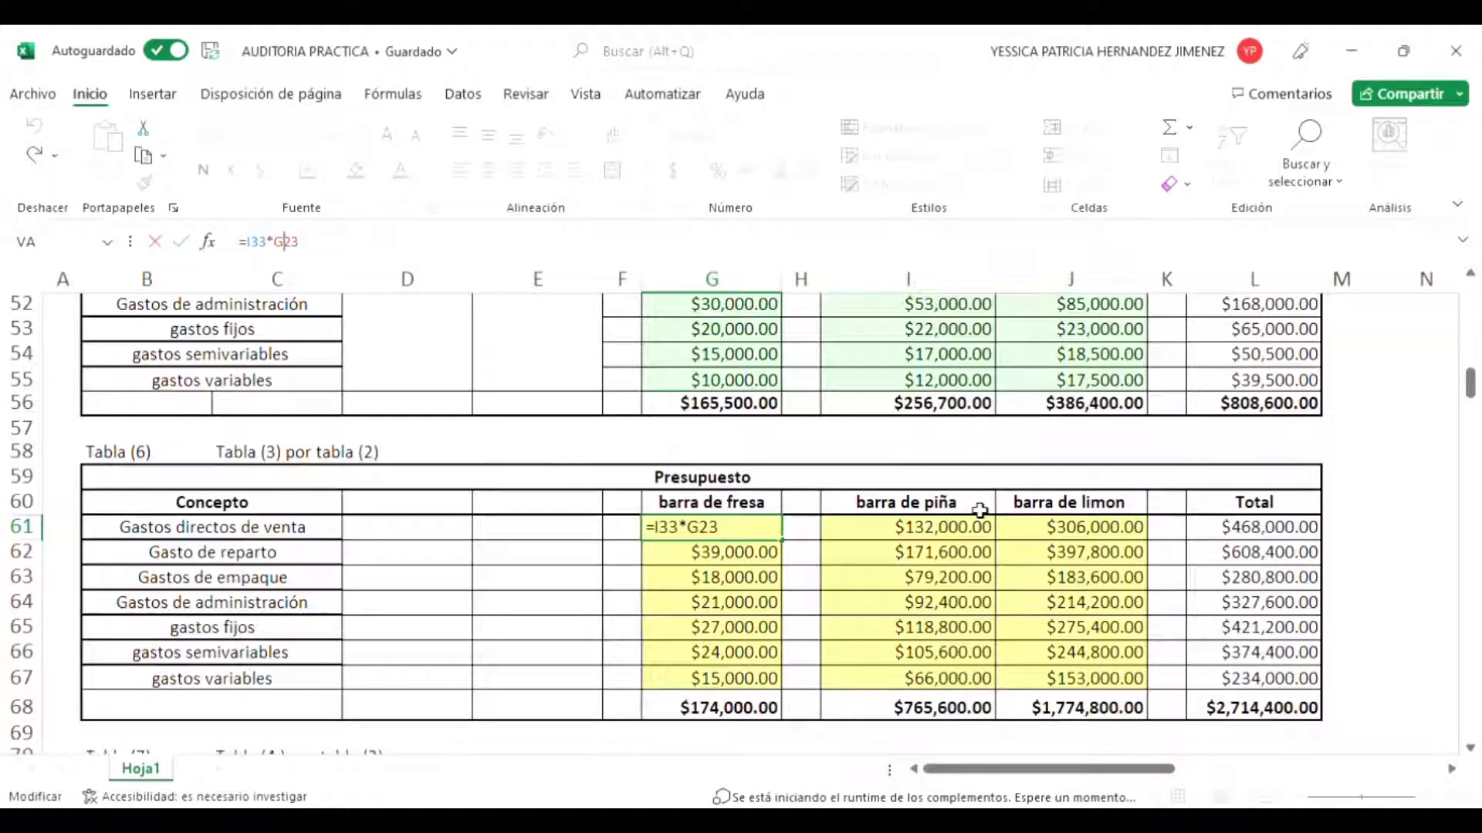
key(Return)
Step: Reopen the G61 formula and compare its source cells in Presupuesto de ventas and Hoja de costo estándar
click(790, 525)
click(741, 529)
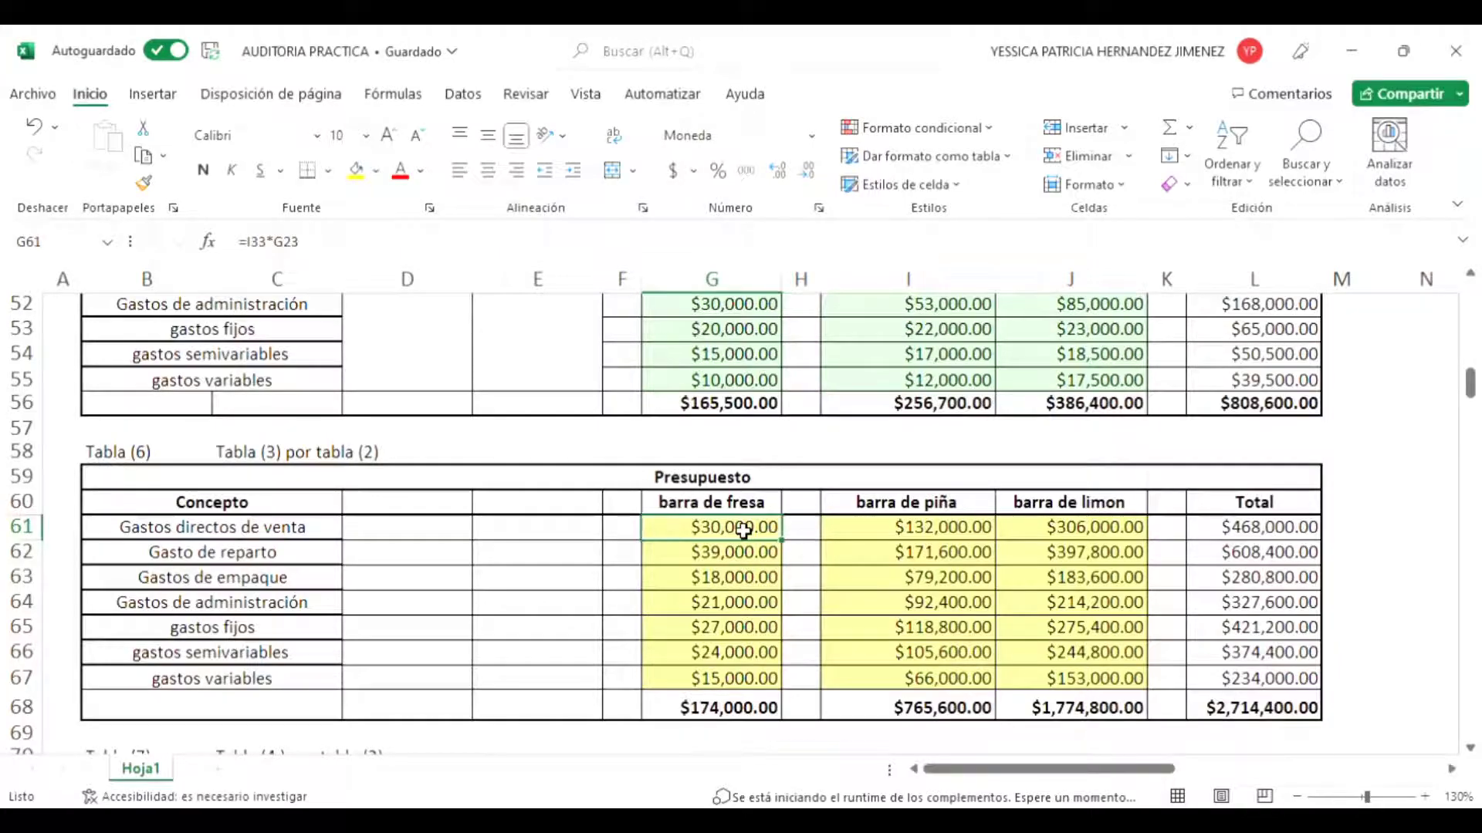
click(272, 241)
scroll(440, 419, up, 14)
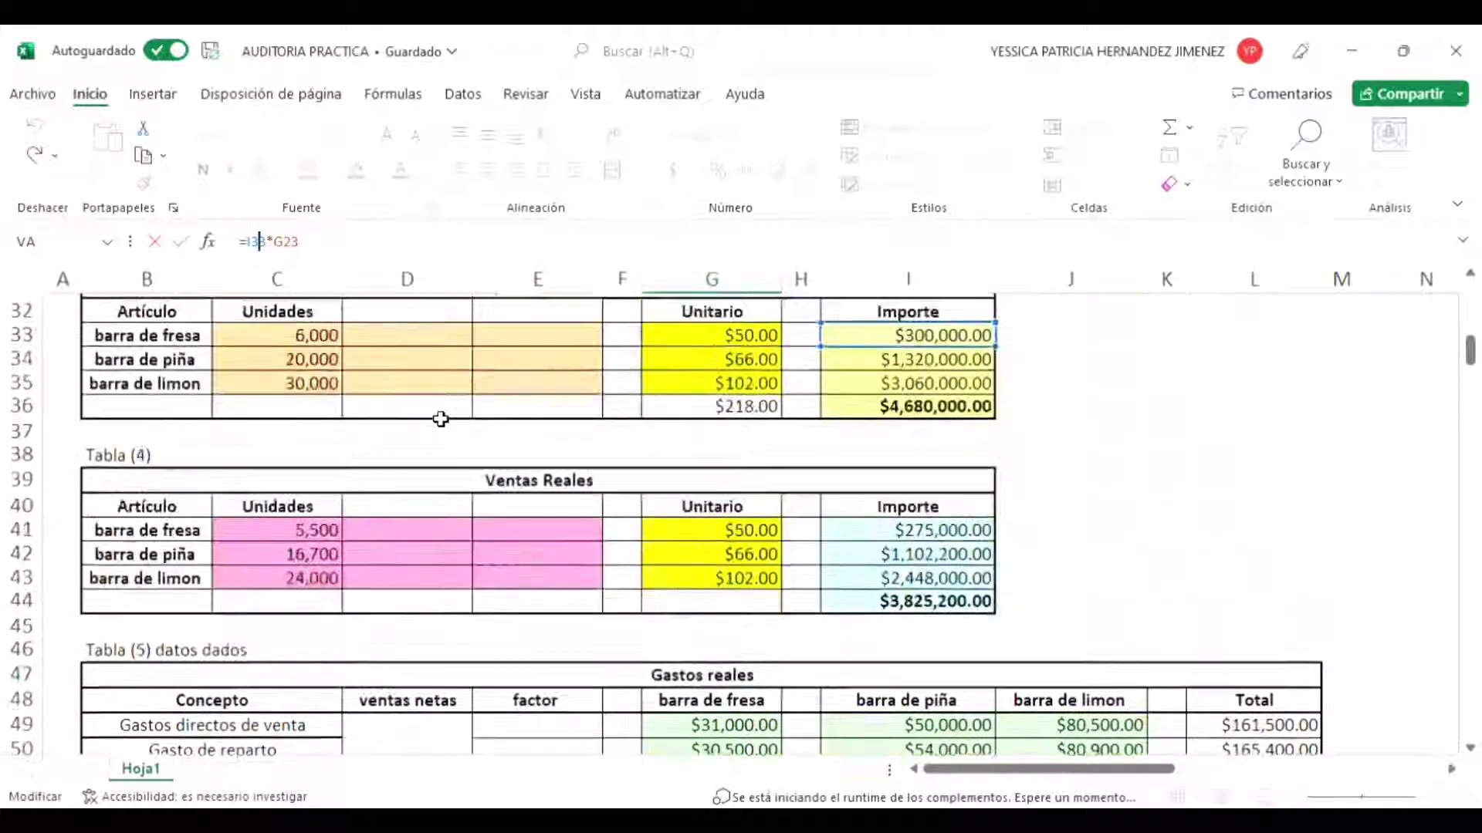
scroll(440, 419, down, 3)
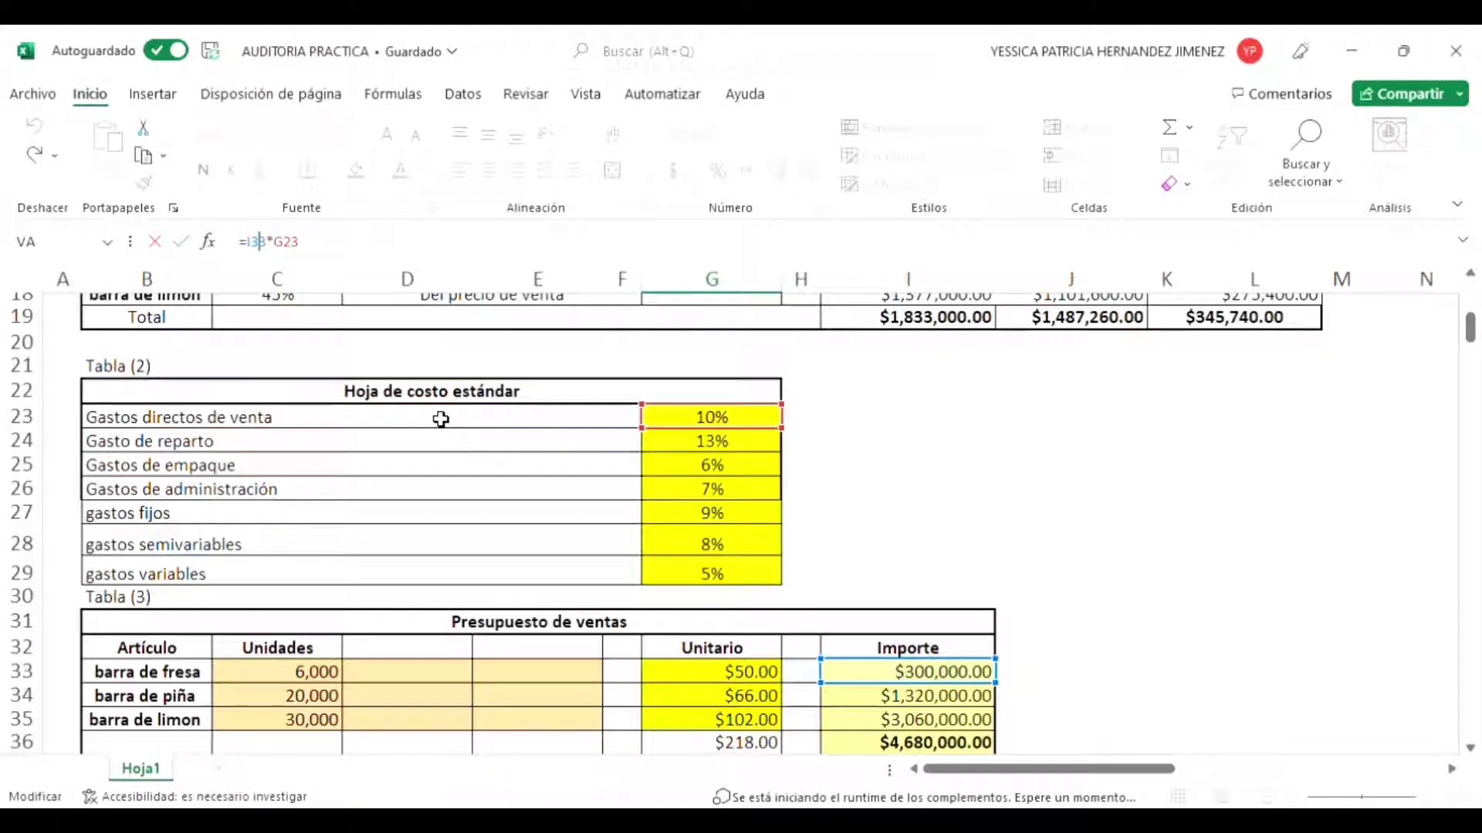
scroll(612, 671, down, 12)
key(F4)
key(Return)
key(ctrl+z)
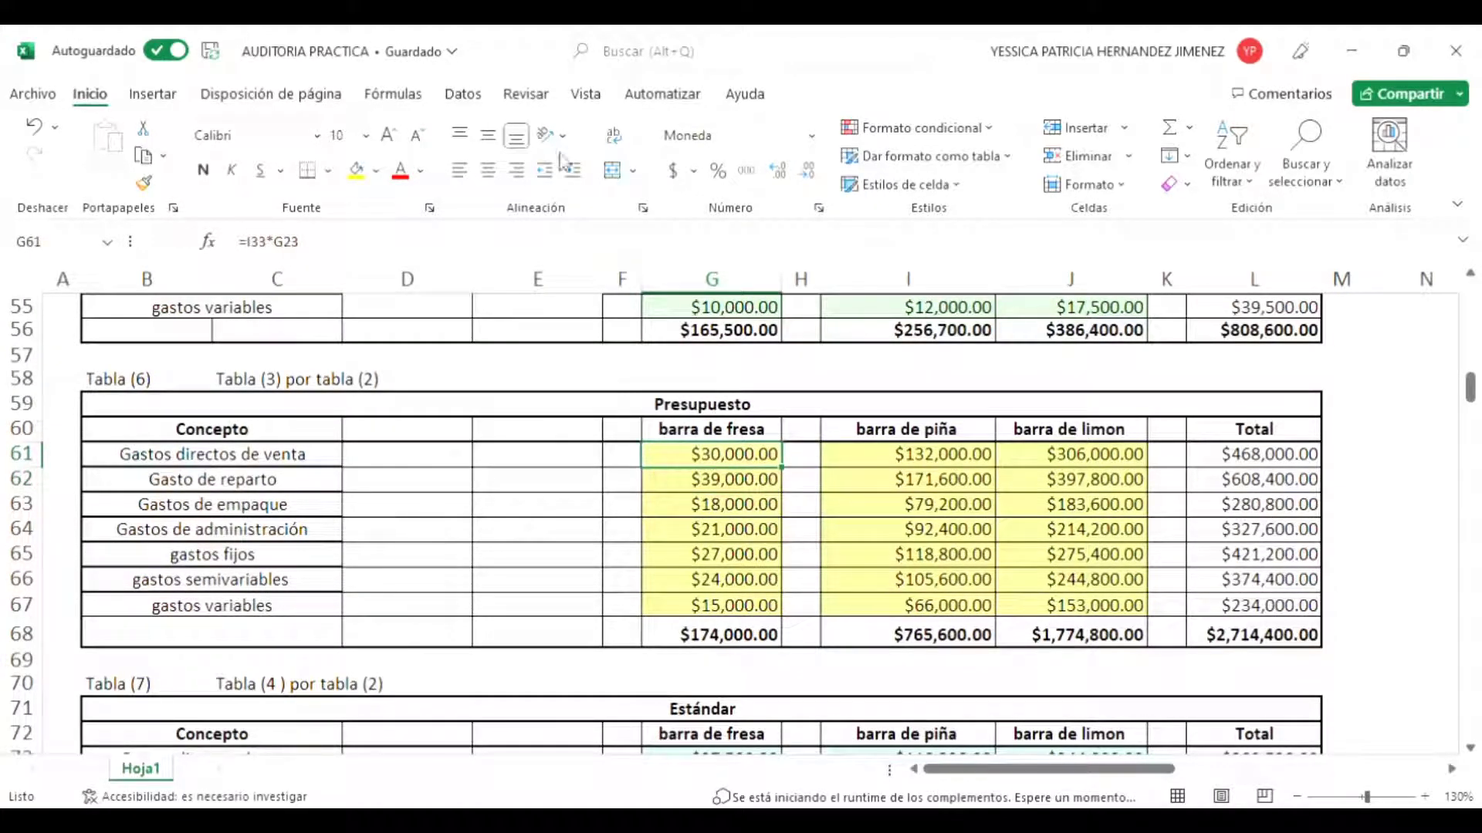
Step: Check the barra de fresa formula in G61 once more and select the barra de piña direct sales expense in I61
click(283, 243)
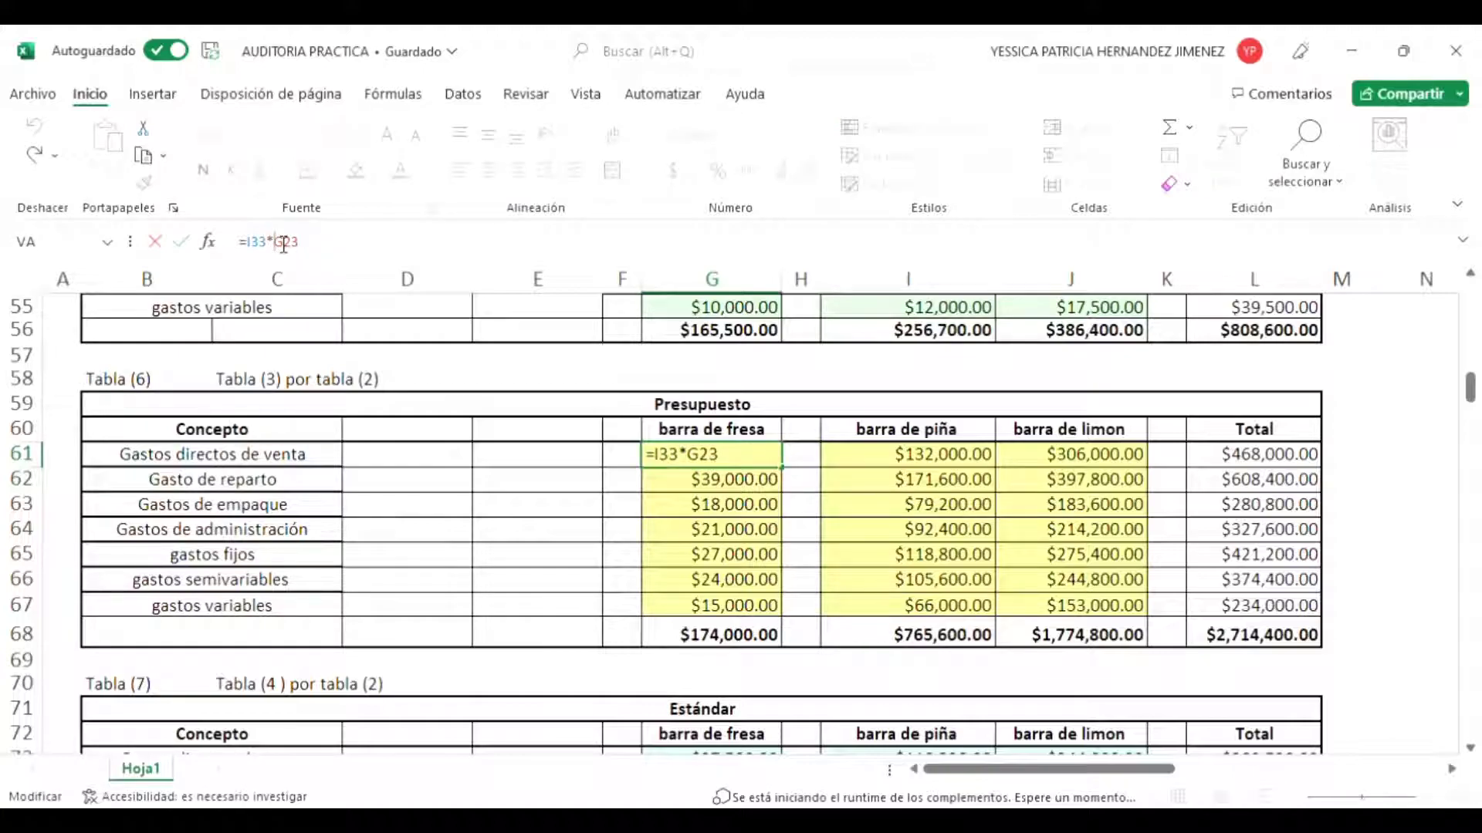
key(Return)
key(Up)
key(Right)
key(Right)
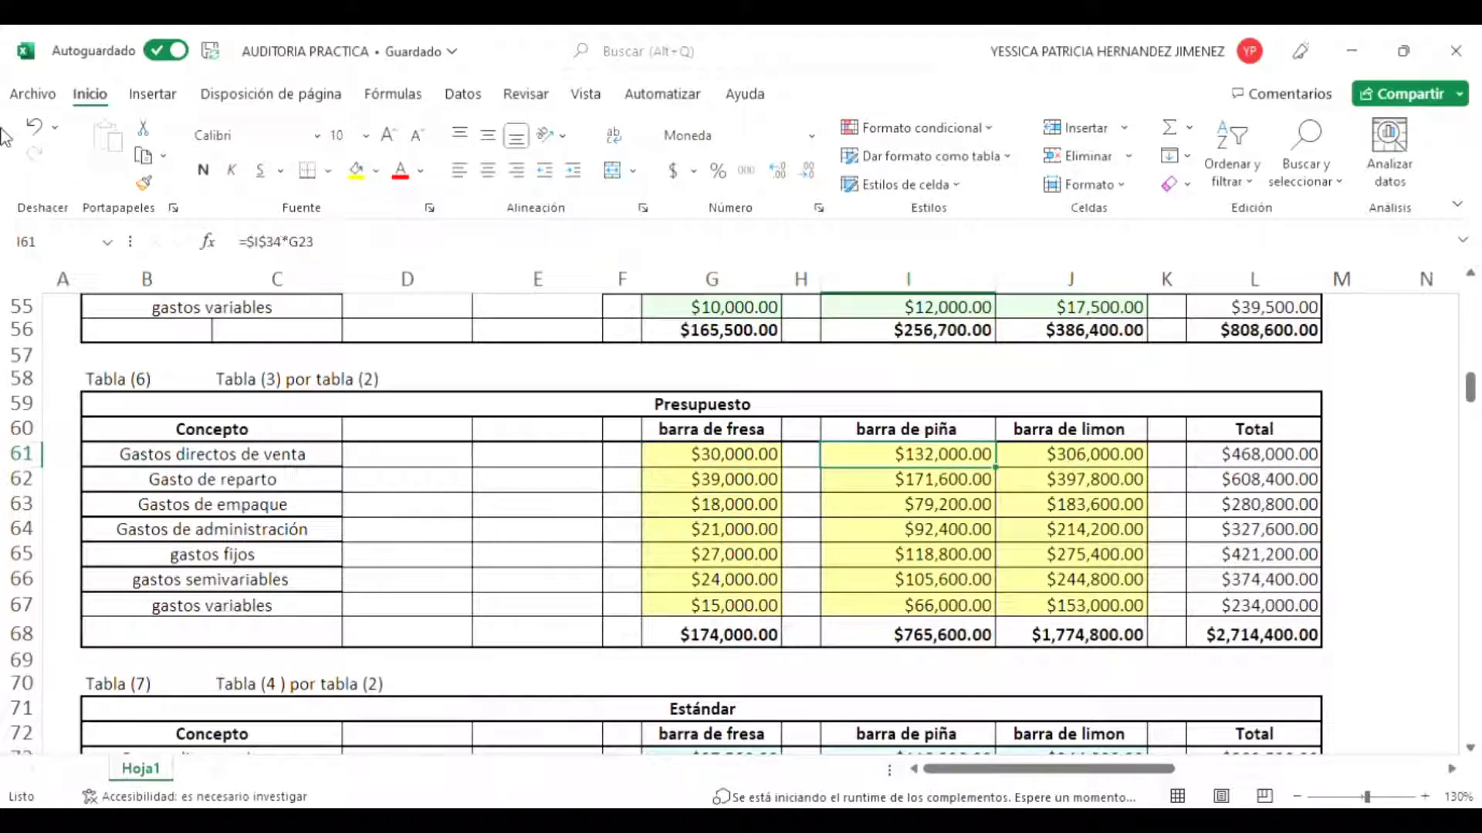
Step: Open the barra de piña formula in I61 and trace its references to I34 in Tabla (3) and G23 in Tabla (2)
click(299, 243)
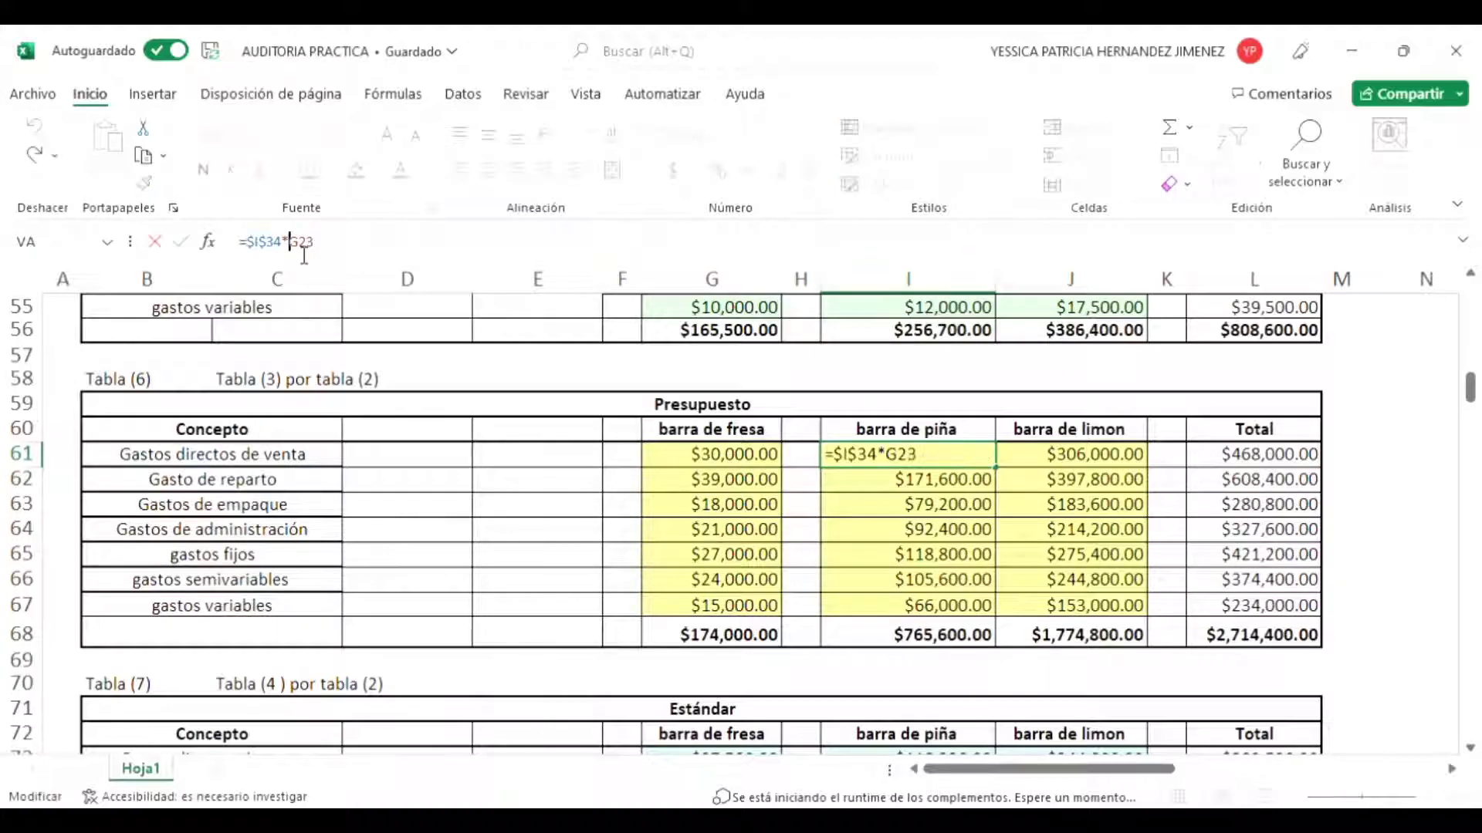
scroll(409, 490, up, 11)
scroll(409, 491, up, 2)
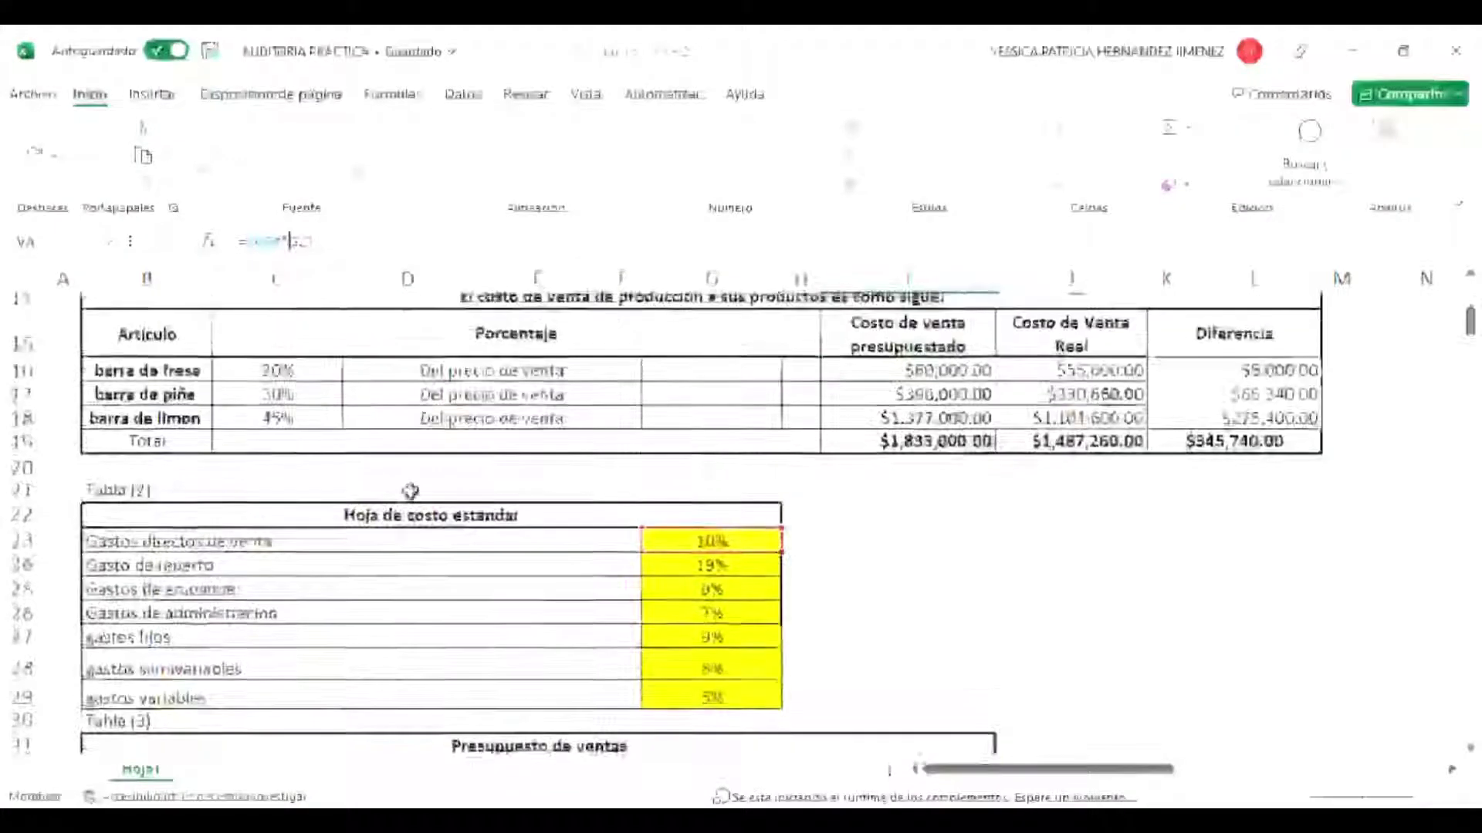
scroll(409, 492, down, 4)
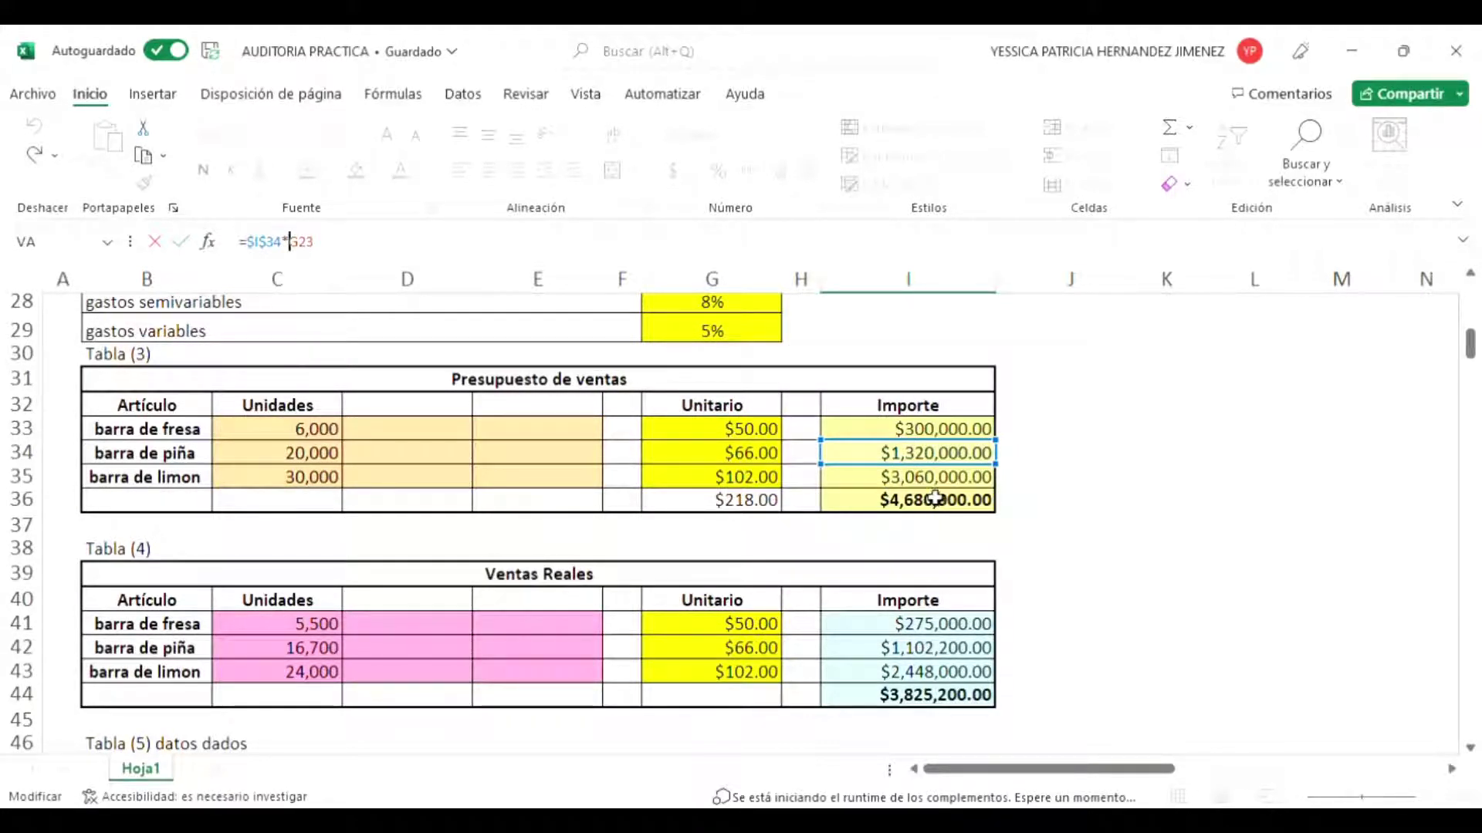
click(183, 456)
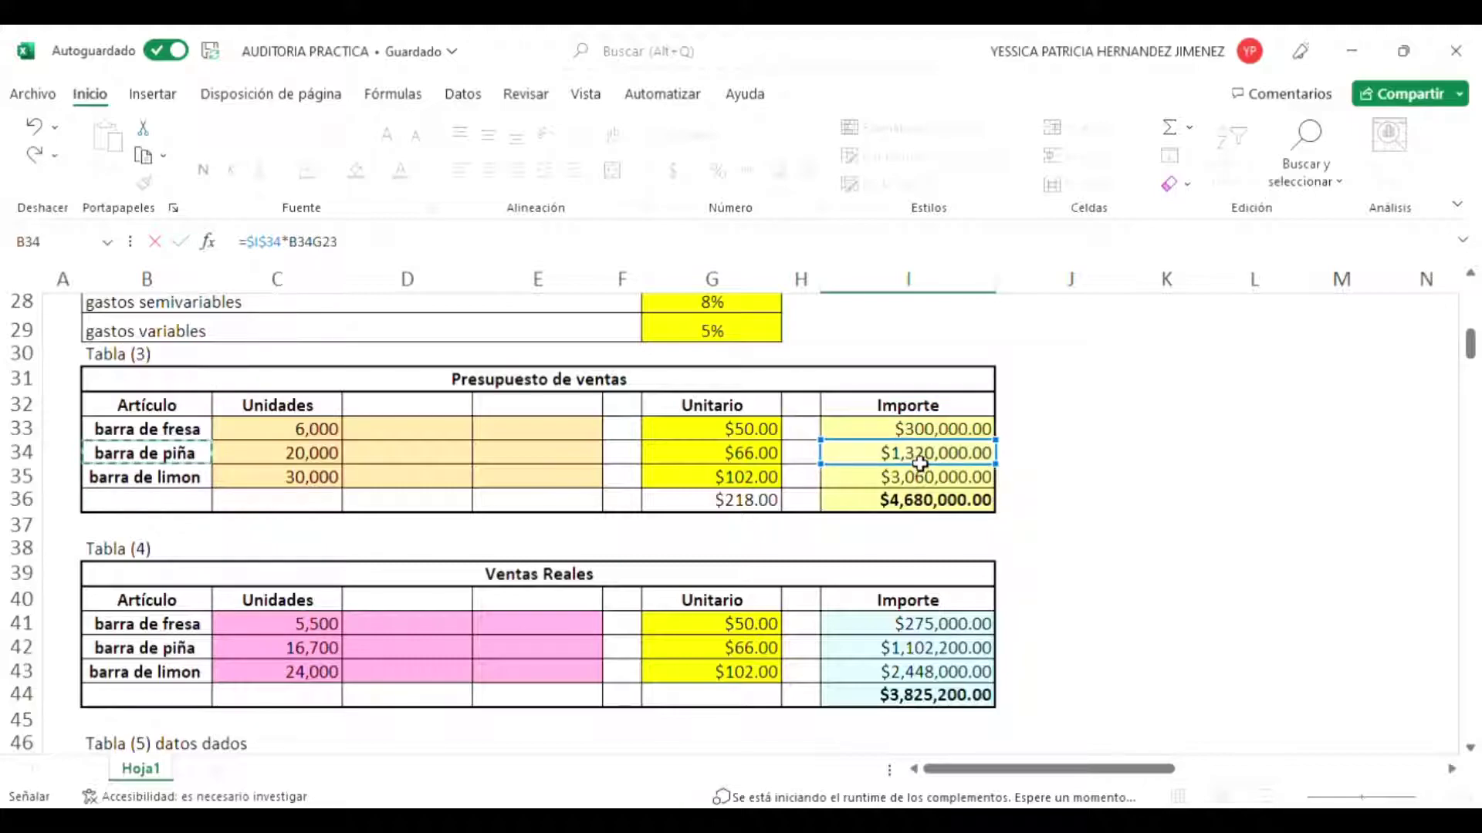
scroll(986, 517, up, 1)
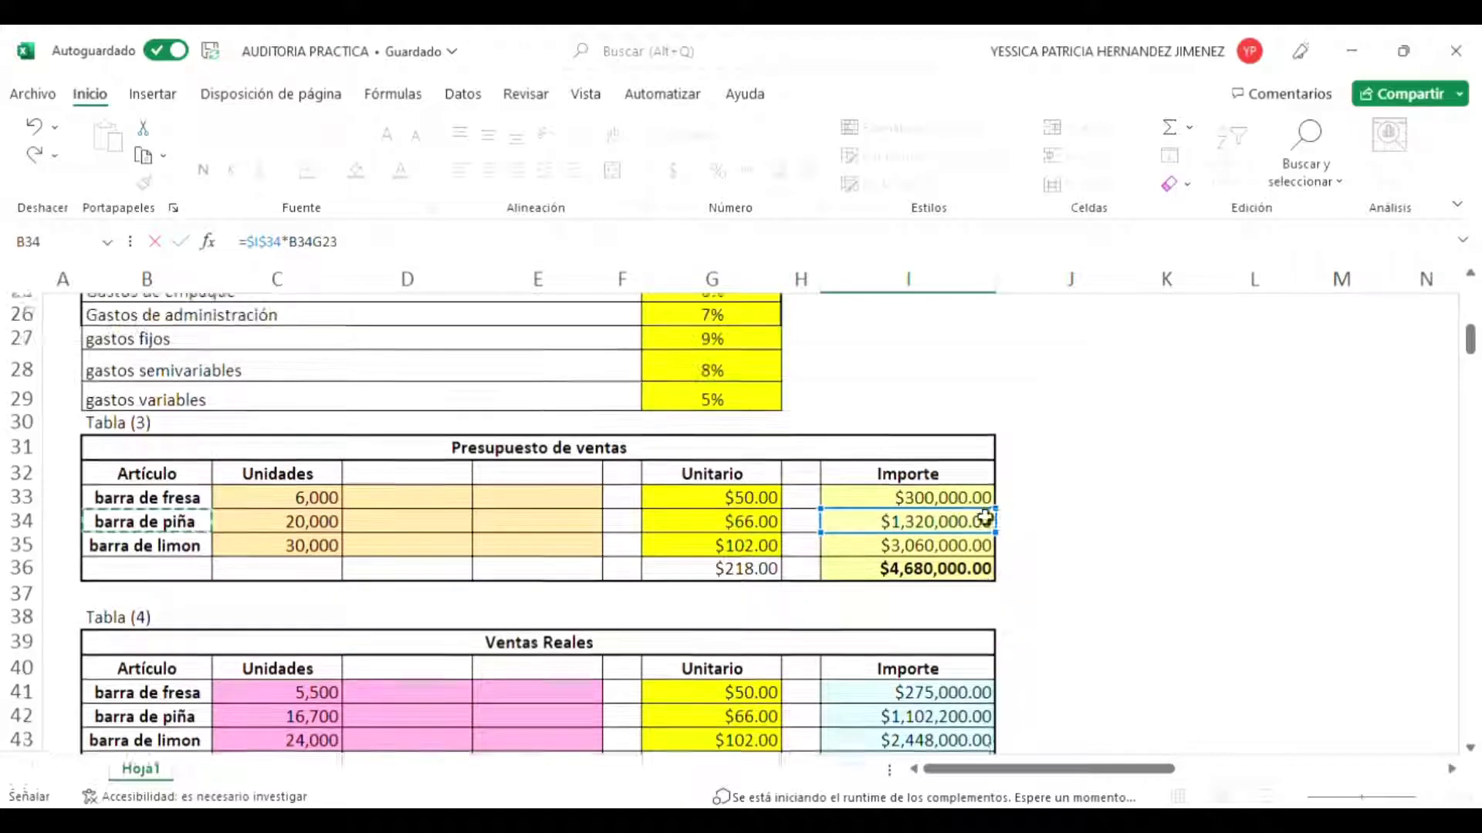
scroll(986, 517, up, 1)
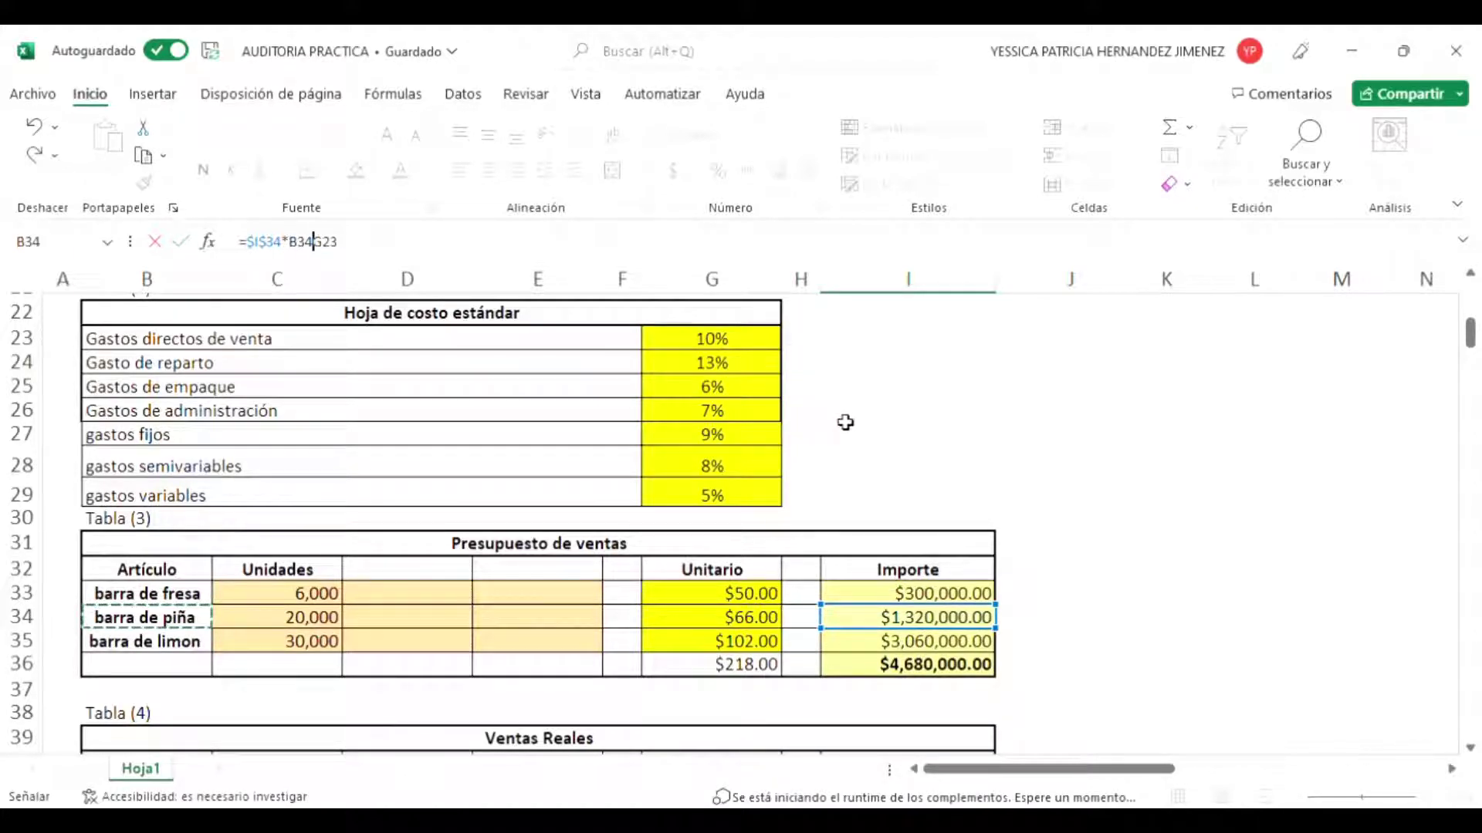
key(BackSpace)
key(BackSpace)
key(BackSpace)
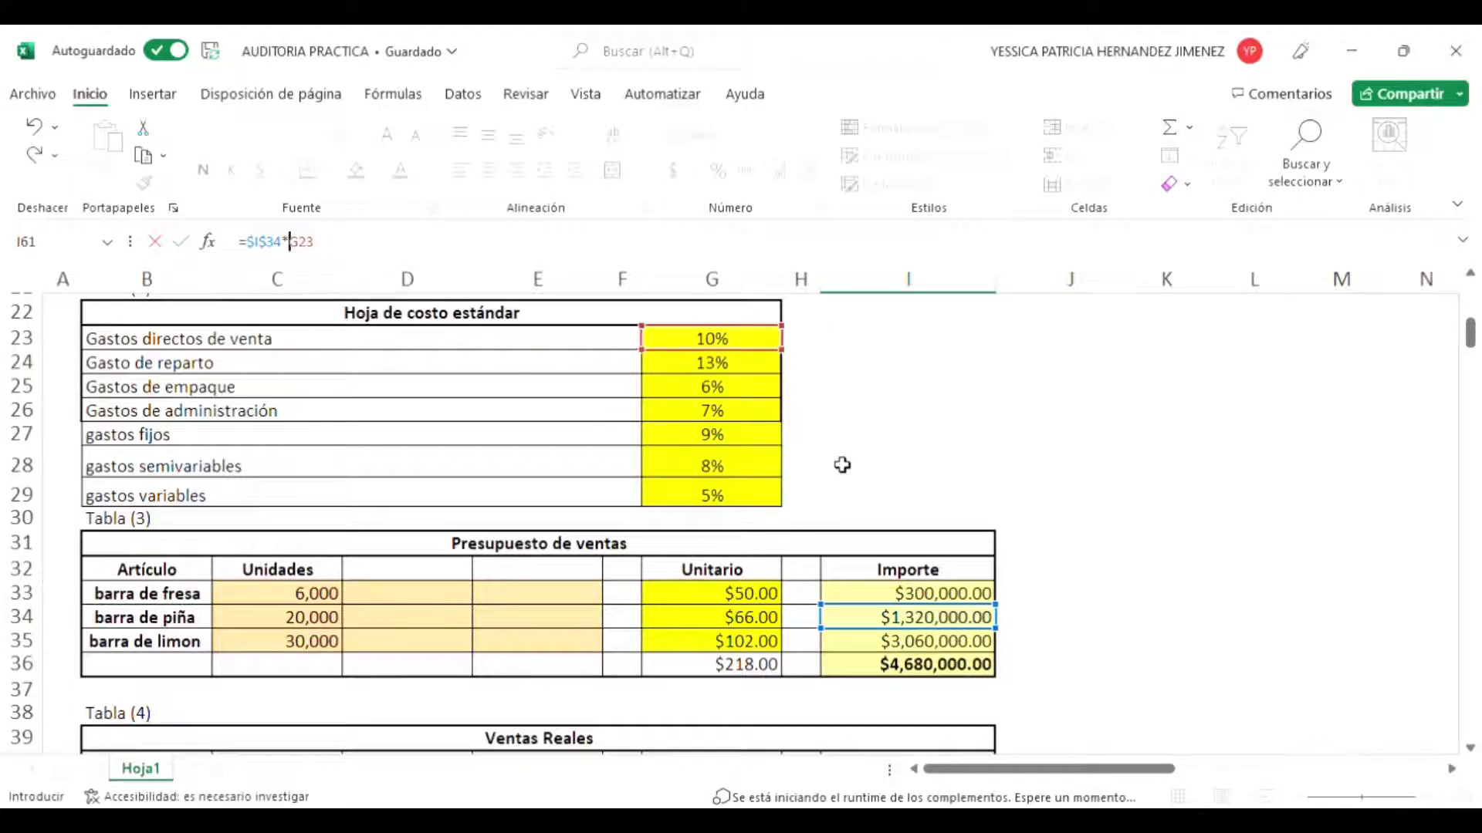
Step: Close the I61 formula and review the barra de piña expense formulas in I62 to I66 of Tabla (6)
key(Return)
scroll(893, 507, down, 2)
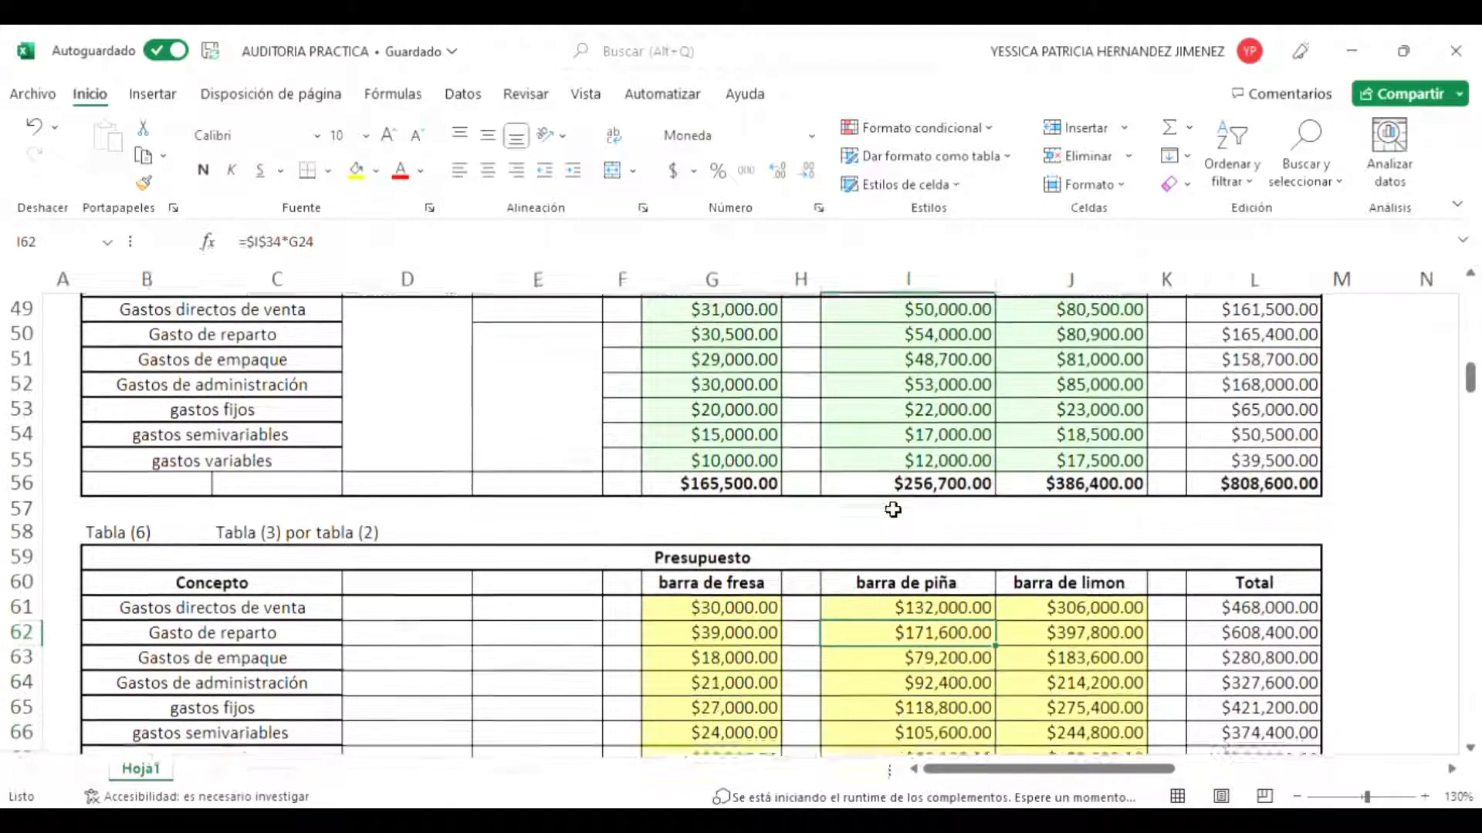
key(Down)
key(Down)
key(Down)
key(Down)
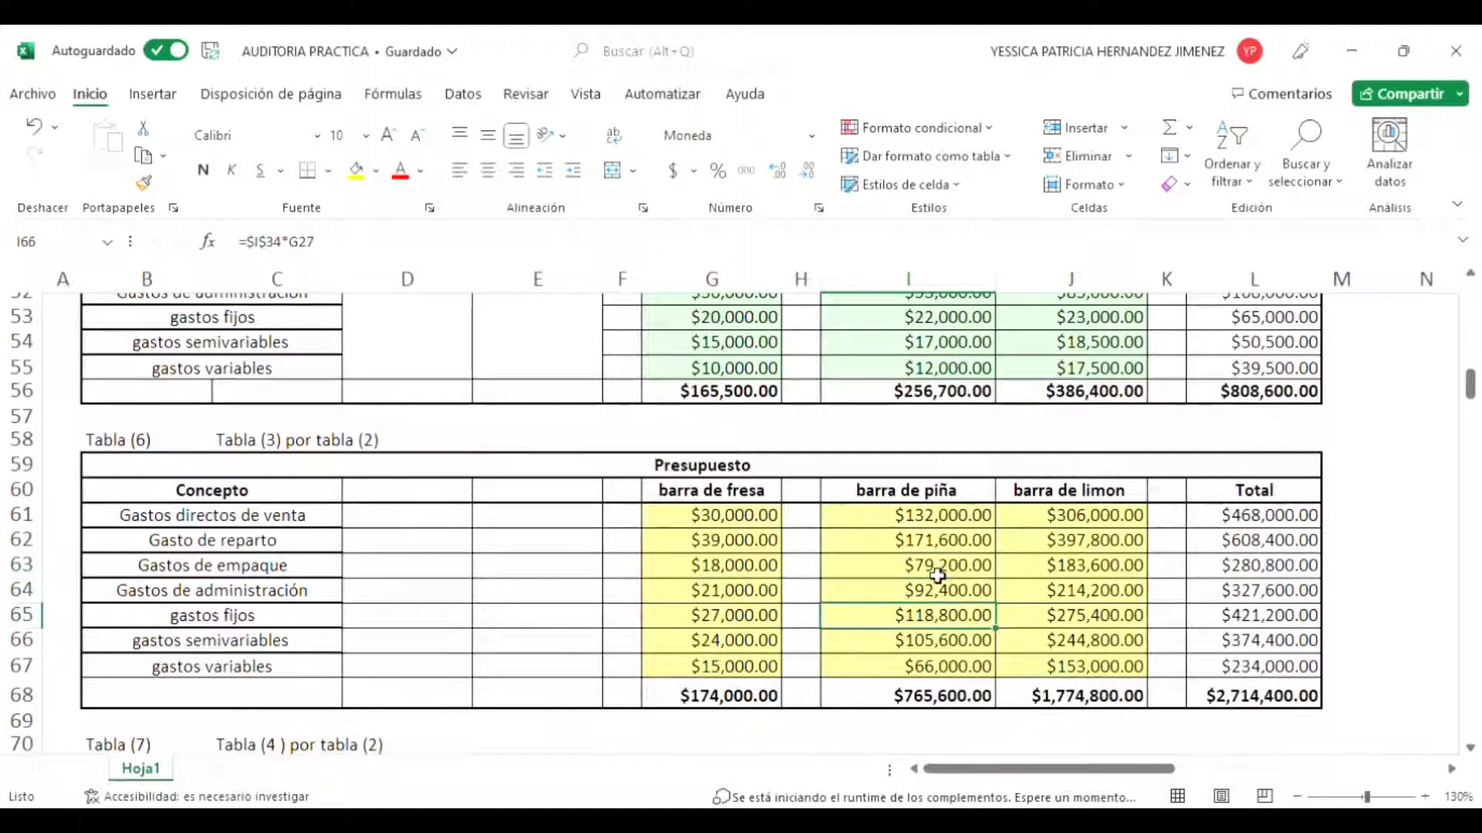
key(Down)
Step: Review the barra de limon expense formulas of the Presupuesto table, going from J67 up through J62
key(Up)
key(Right)
key(Down)
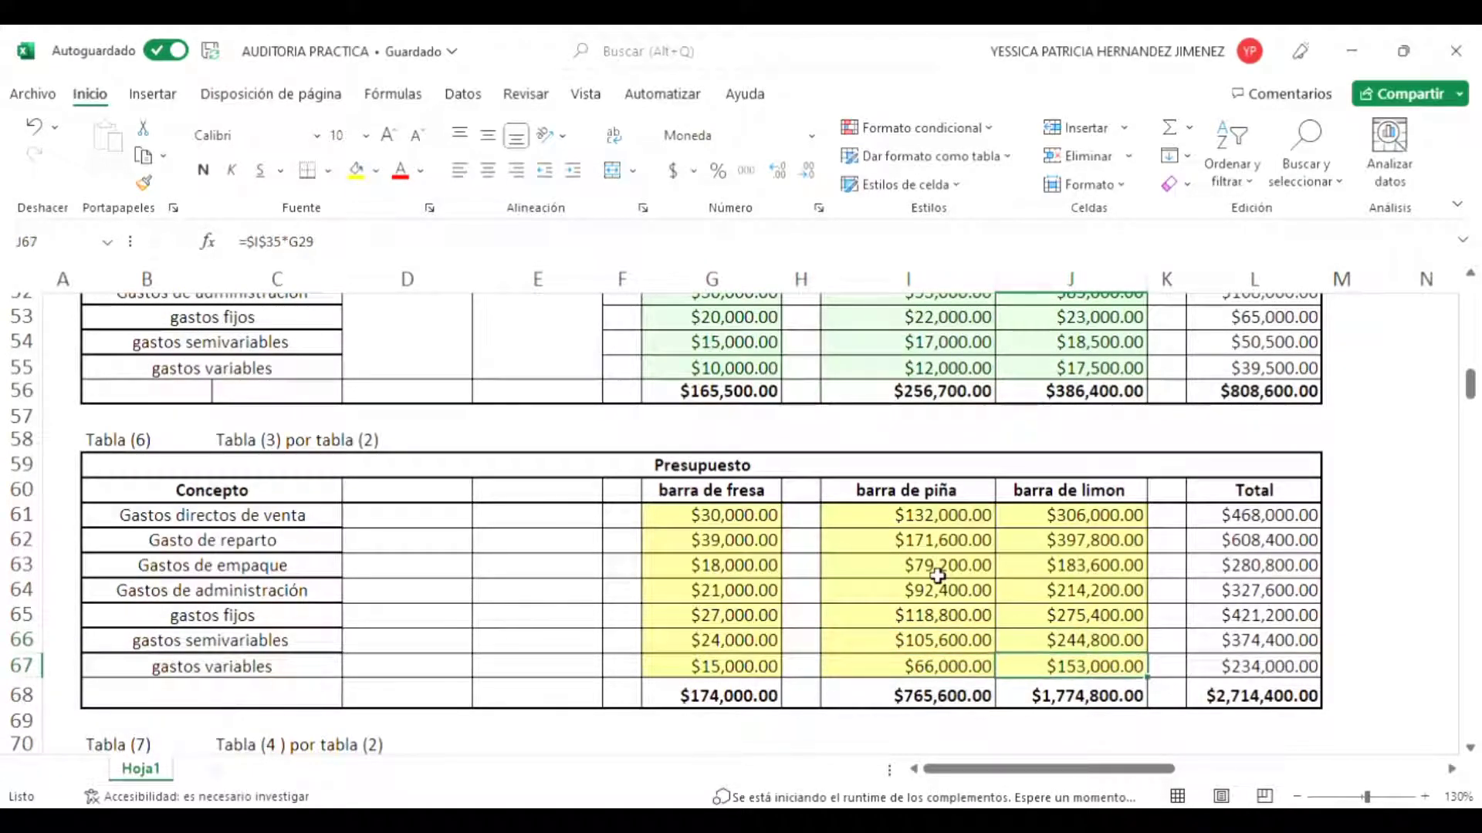
key(Up)
key(Up)
key(Up)
key(Up)
key(Up)
key(Up)
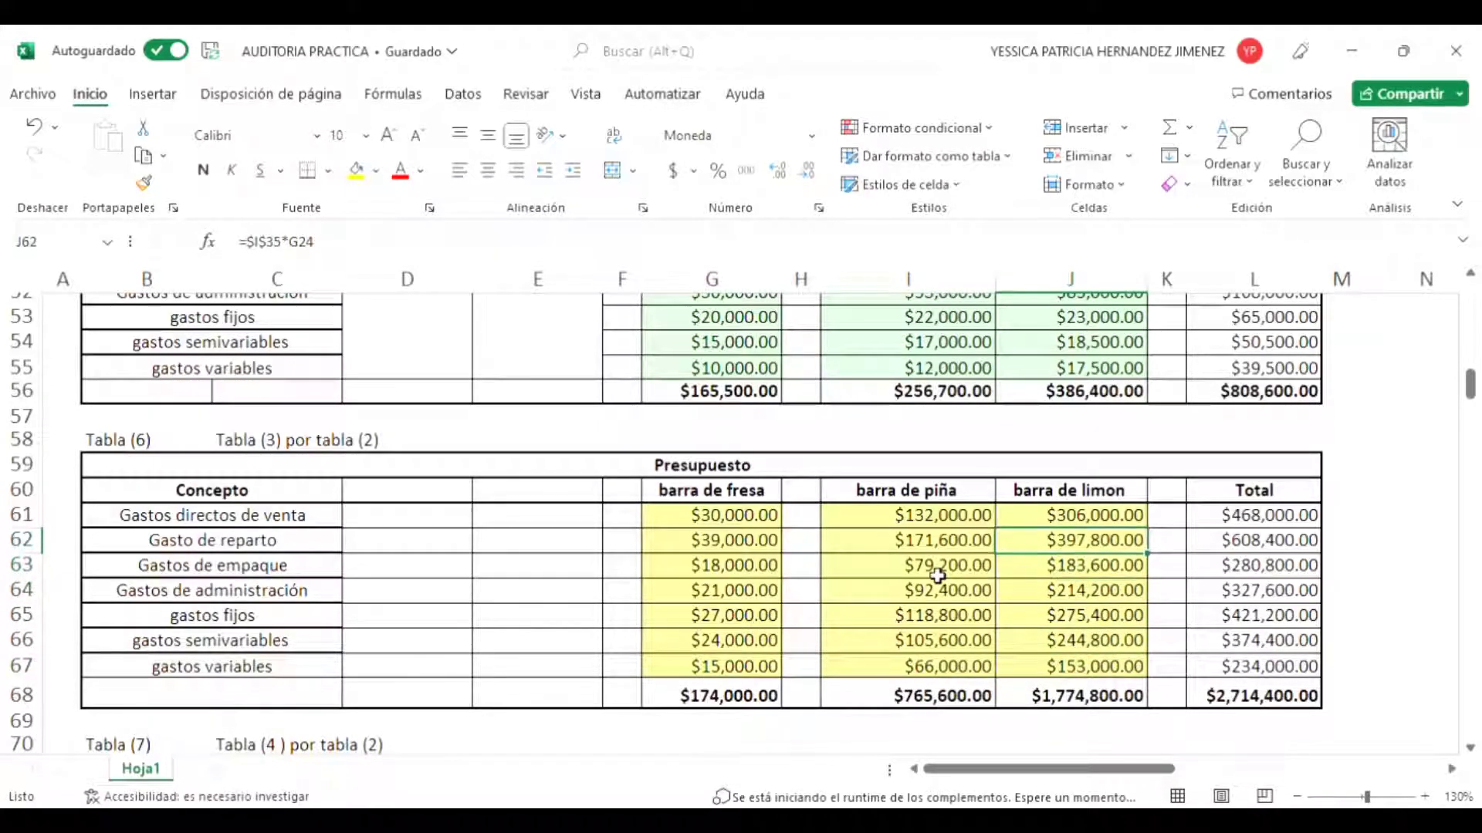
Step: Examine the Total column of Tabla (6) concept by concept, from Gasto de reparto in L62 to the grand total in L68
key(Right)
key(Right)
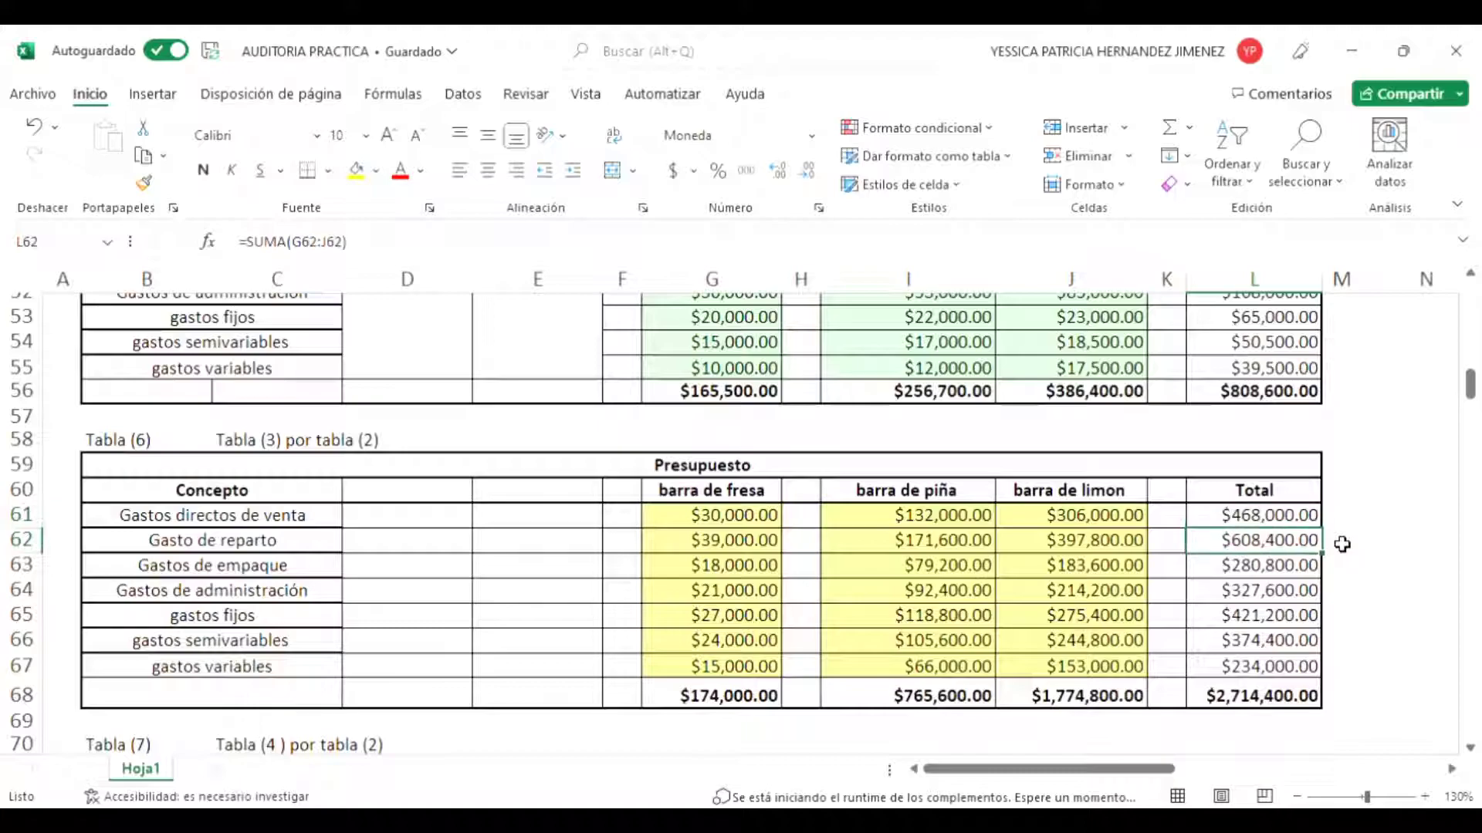
key(Down)
key(Down)
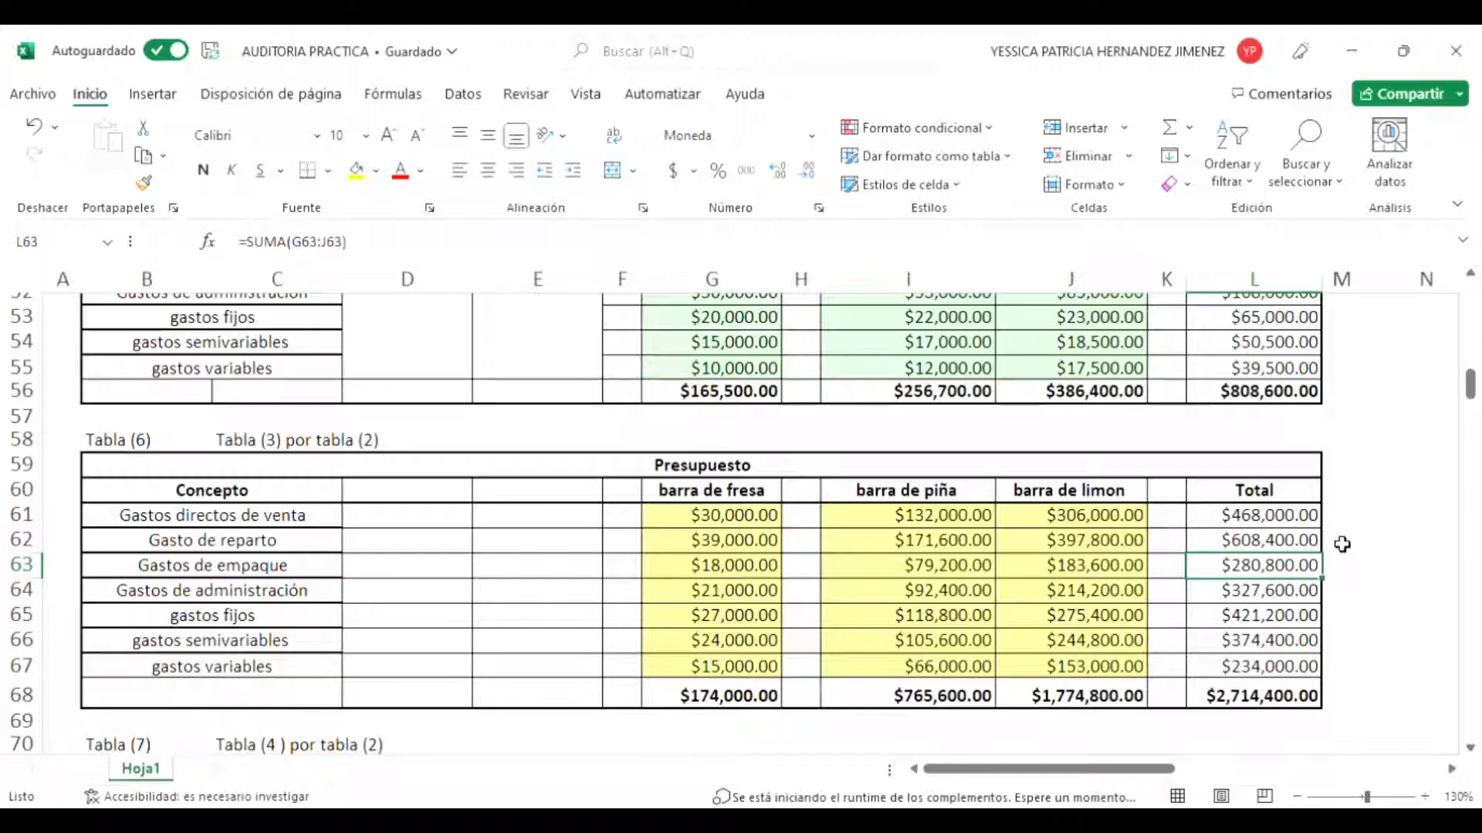
key(Down)
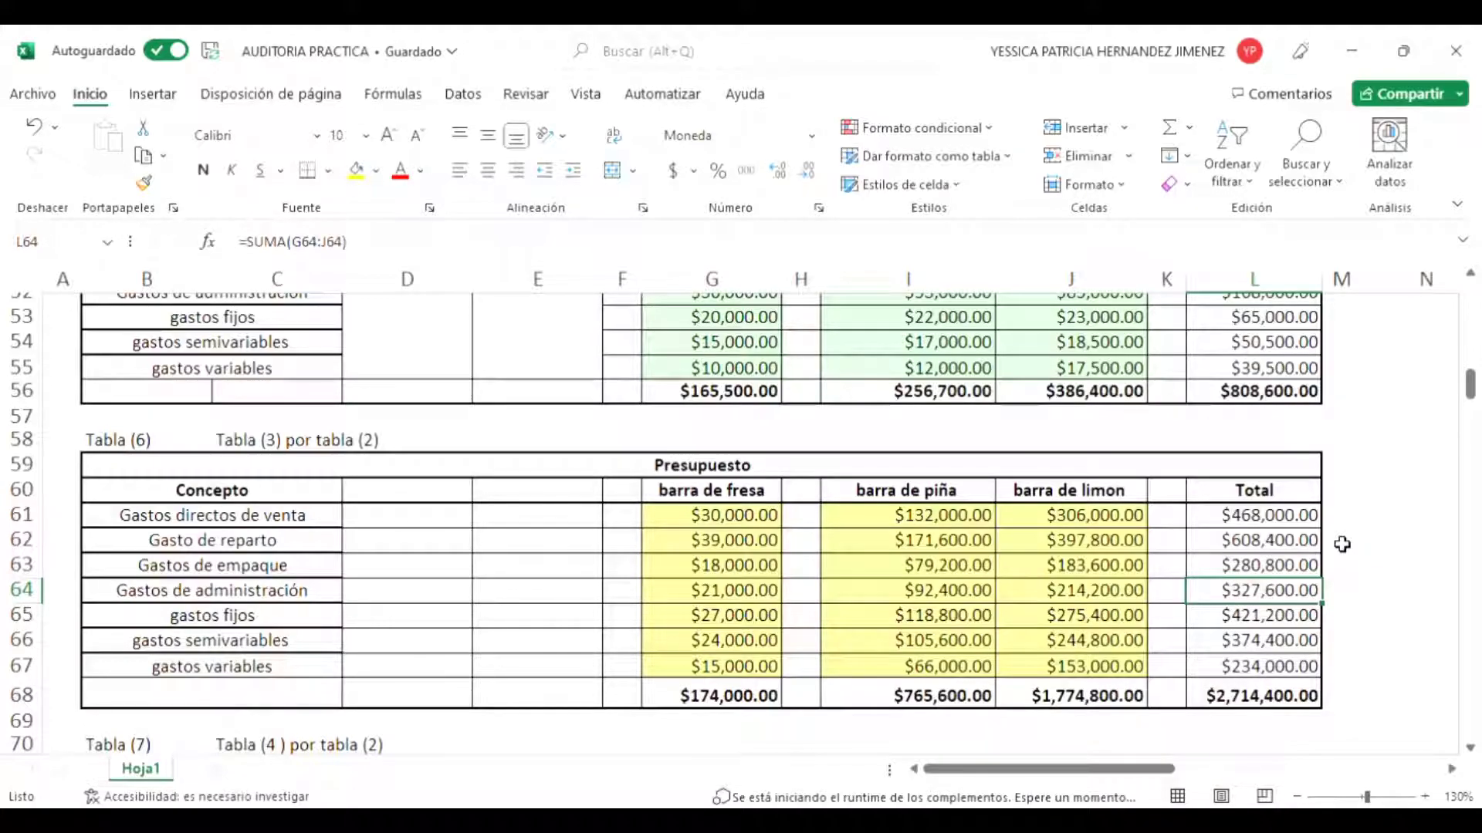
key(Down)
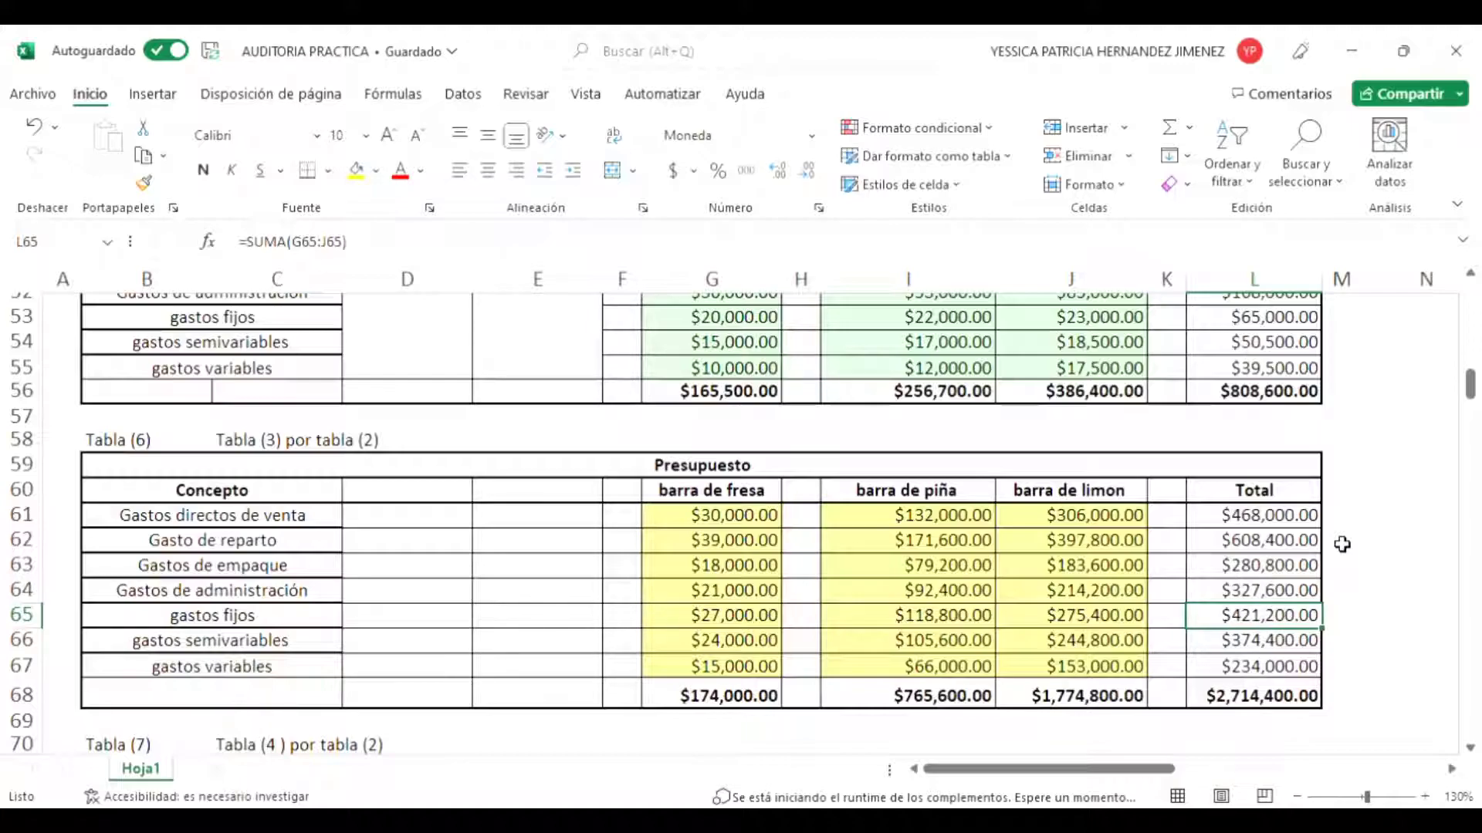
key(Down)
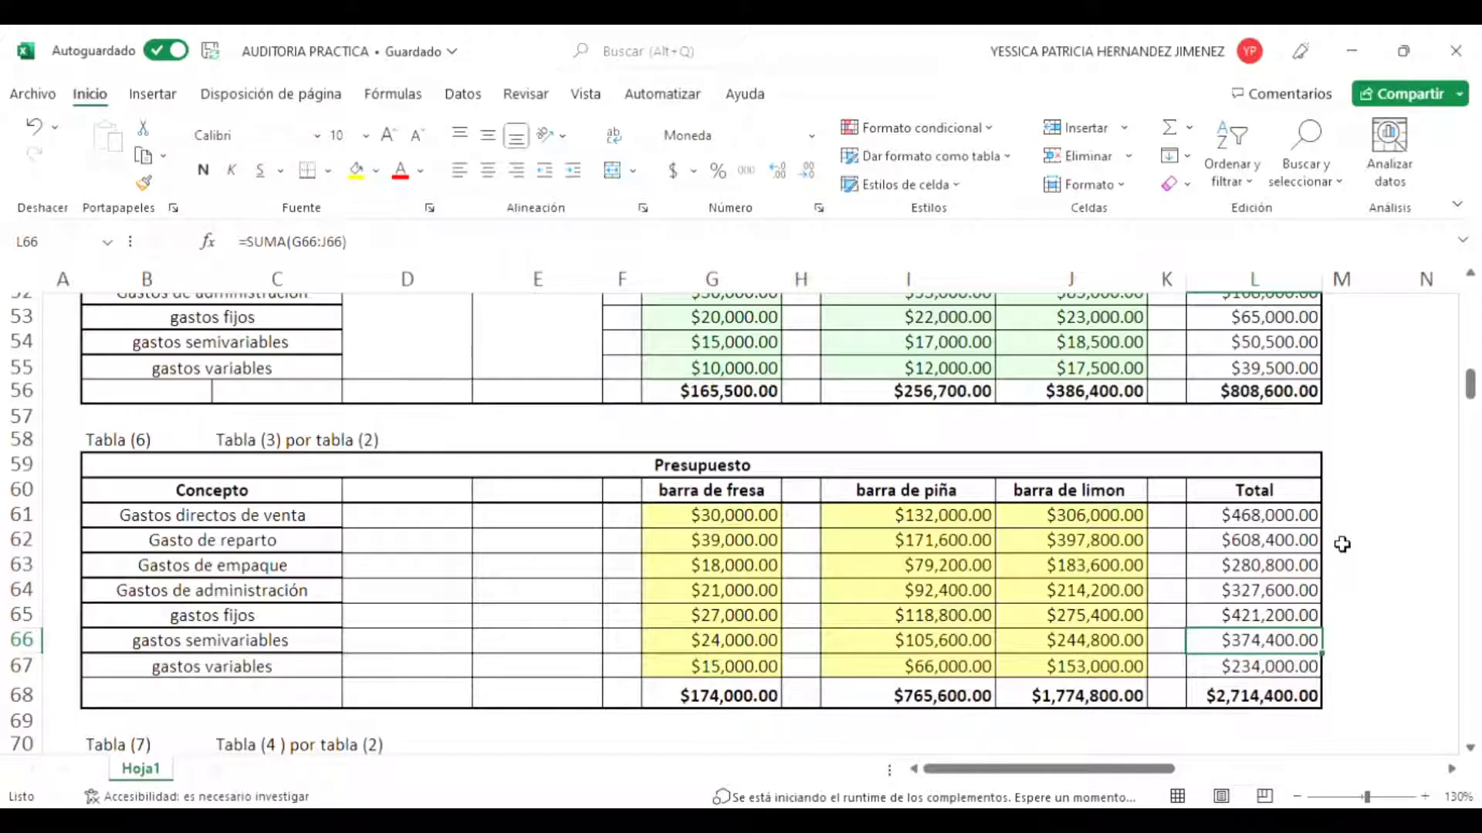
key(Down)
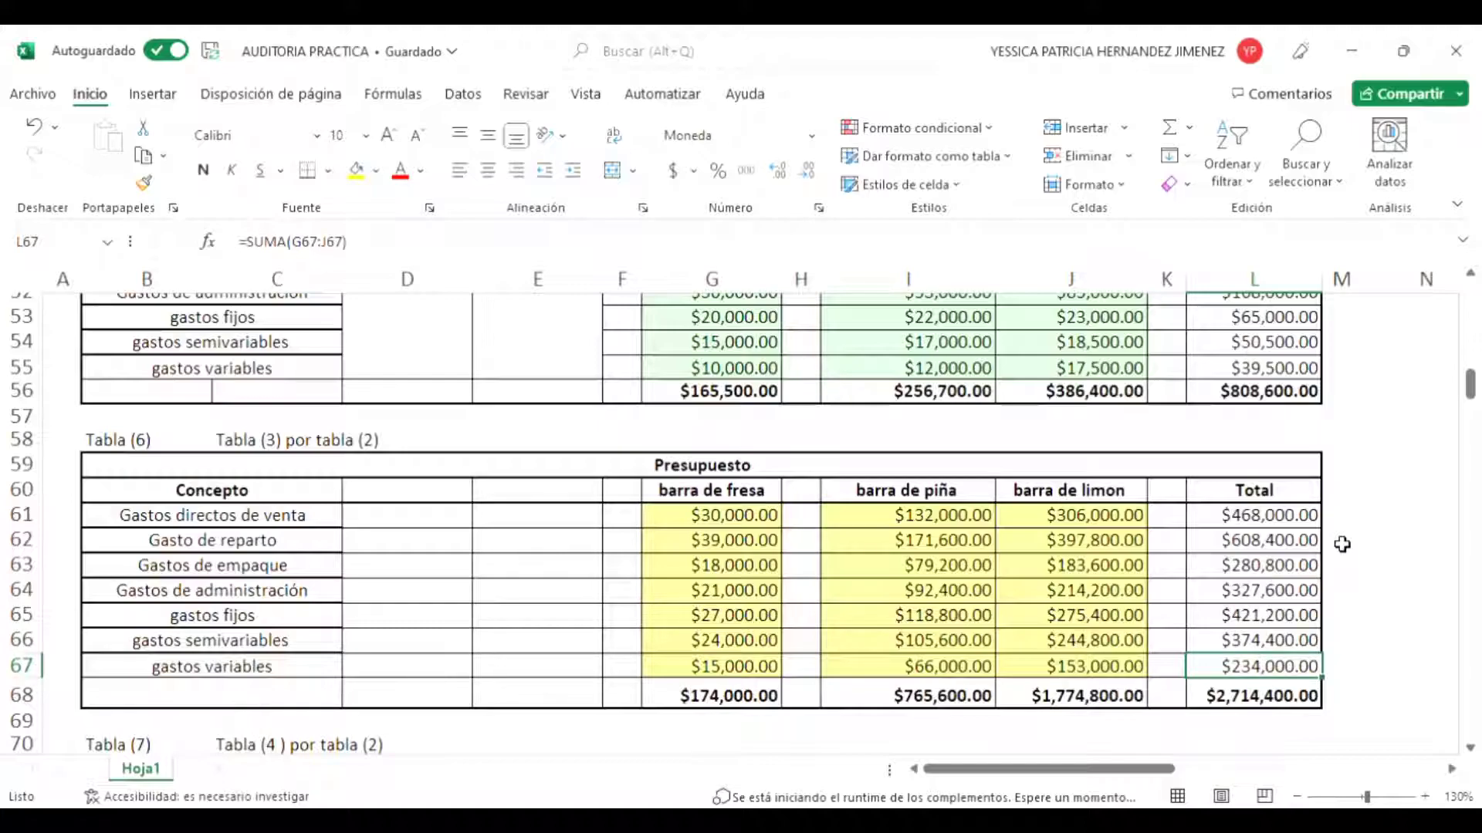
key(Down)
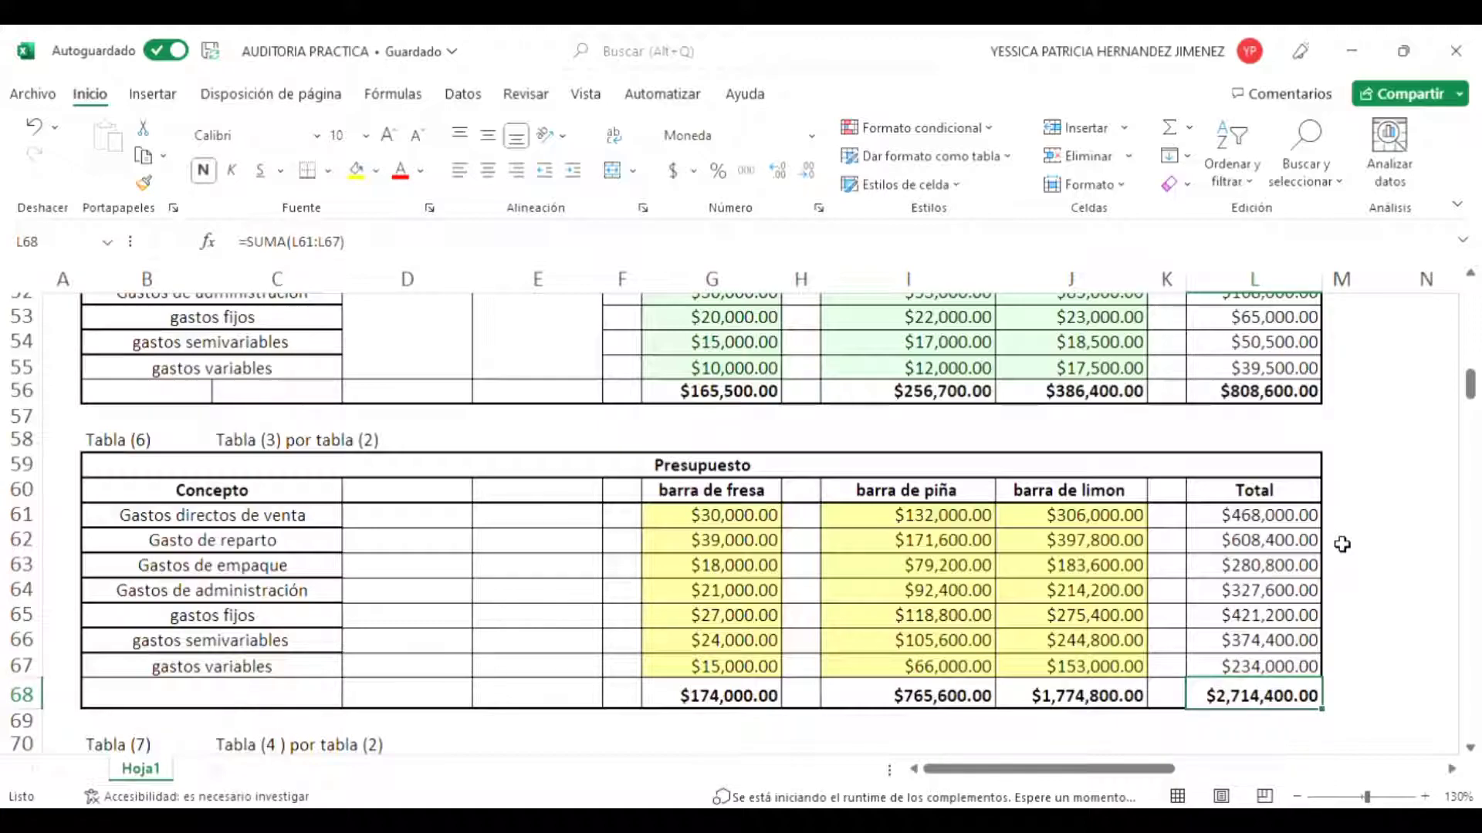
Step: Go through the barra de fresa column of Tabla (6) and continue down past the Estándar table in Tabla (7) to G81
key(Left)
key(Left)
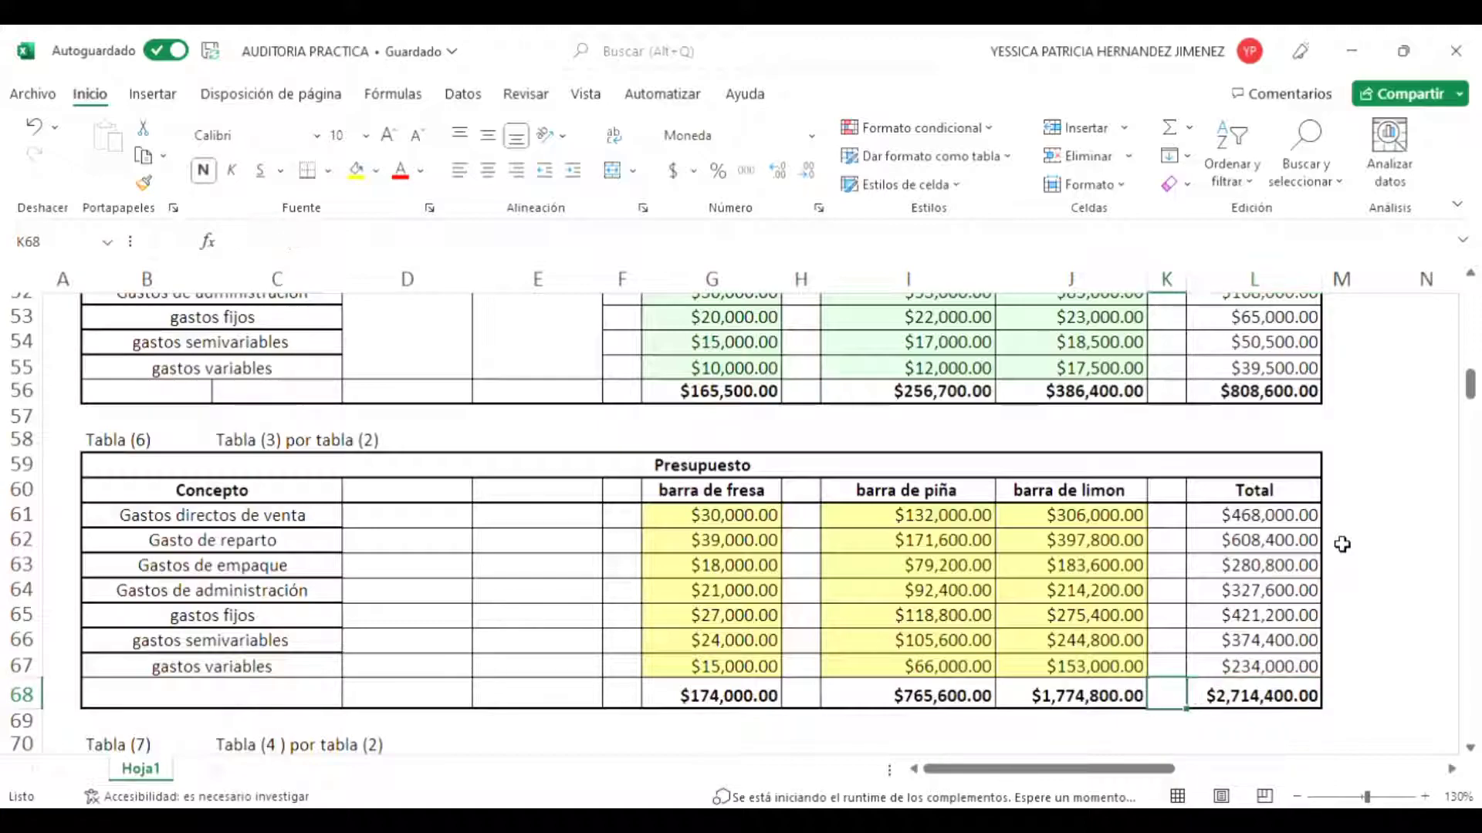
key(Left)
key(Left)
key(Left)
key(Up)
key(Up)
key(Up)
key(Down)
key(Down)
key(Down)
key(Down)
key(Down)
key(Down)
key(Down)
key(Down)
key(Down)
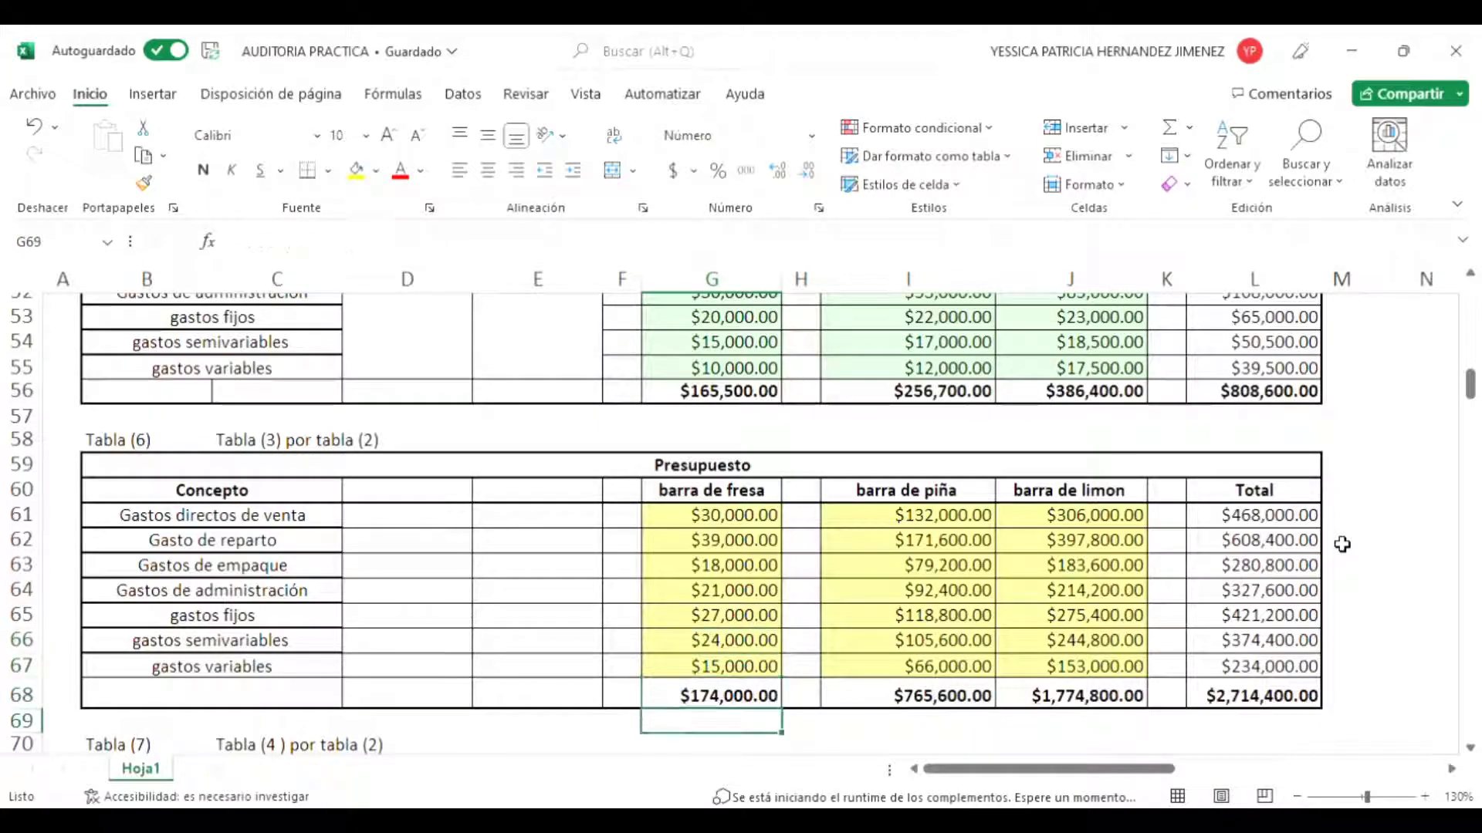
key(Down)
key(Down)
key(Down)
key(Down)
key(Down)
key(Down)
key(Down)
key(Down)
key(Down)
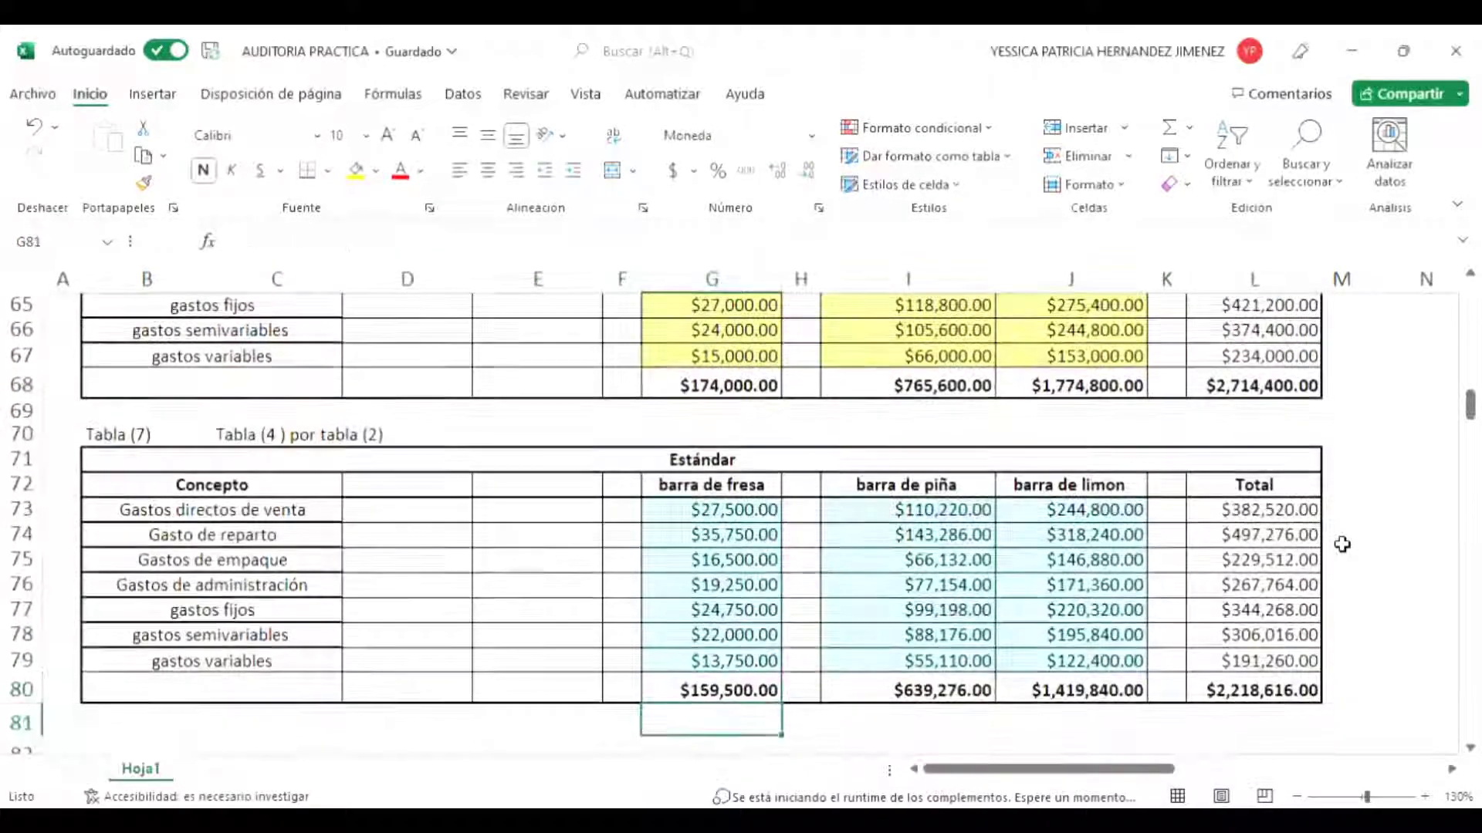
Step: Look over the Tabla (7) label and Estándar heading, and compare the table's concepts with the Presupuesto table in Tabla (6)
scroll(1342, 545, up, 3)
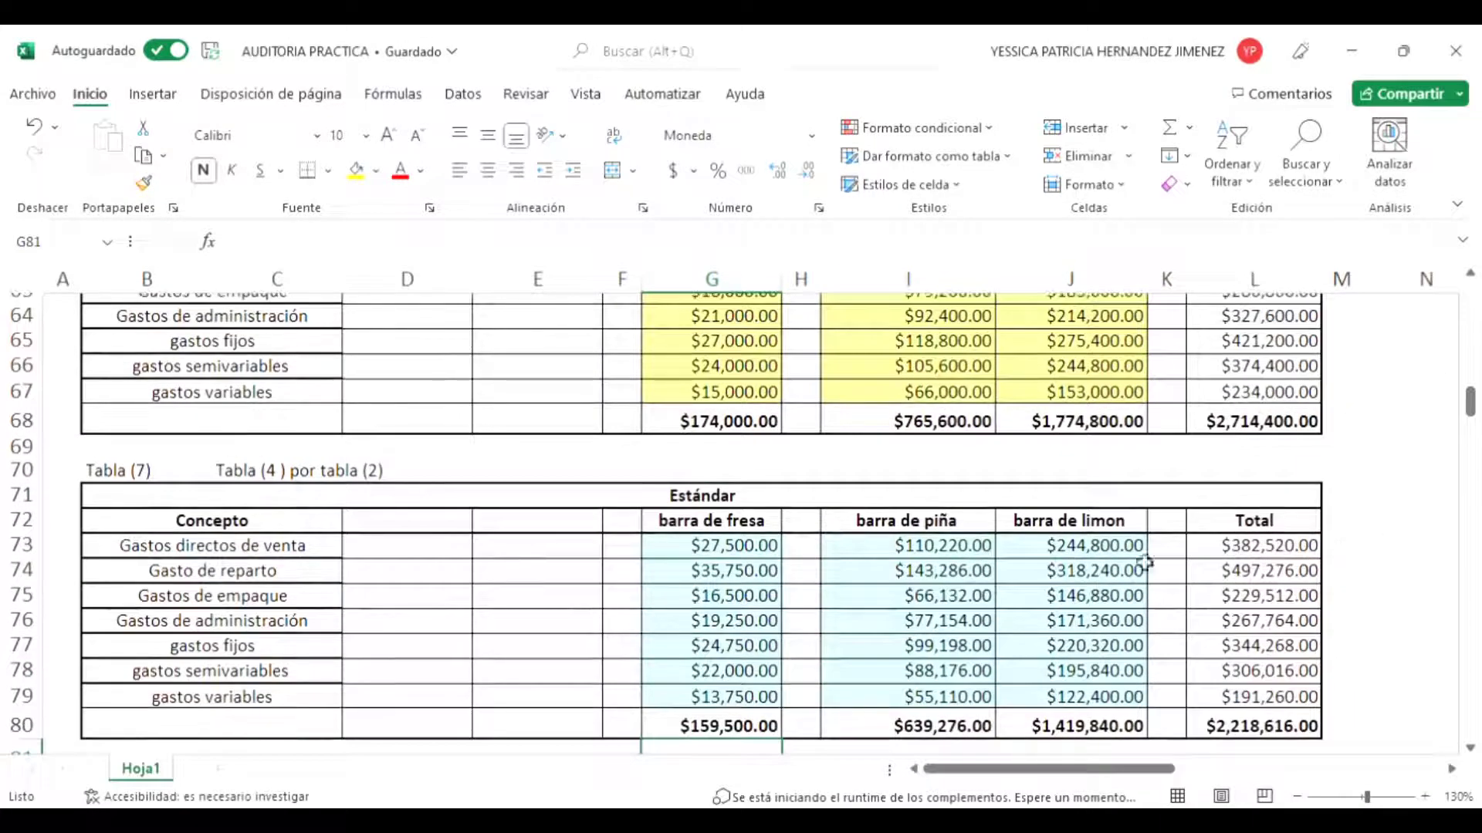
scroll(1158, 545, down, 7)
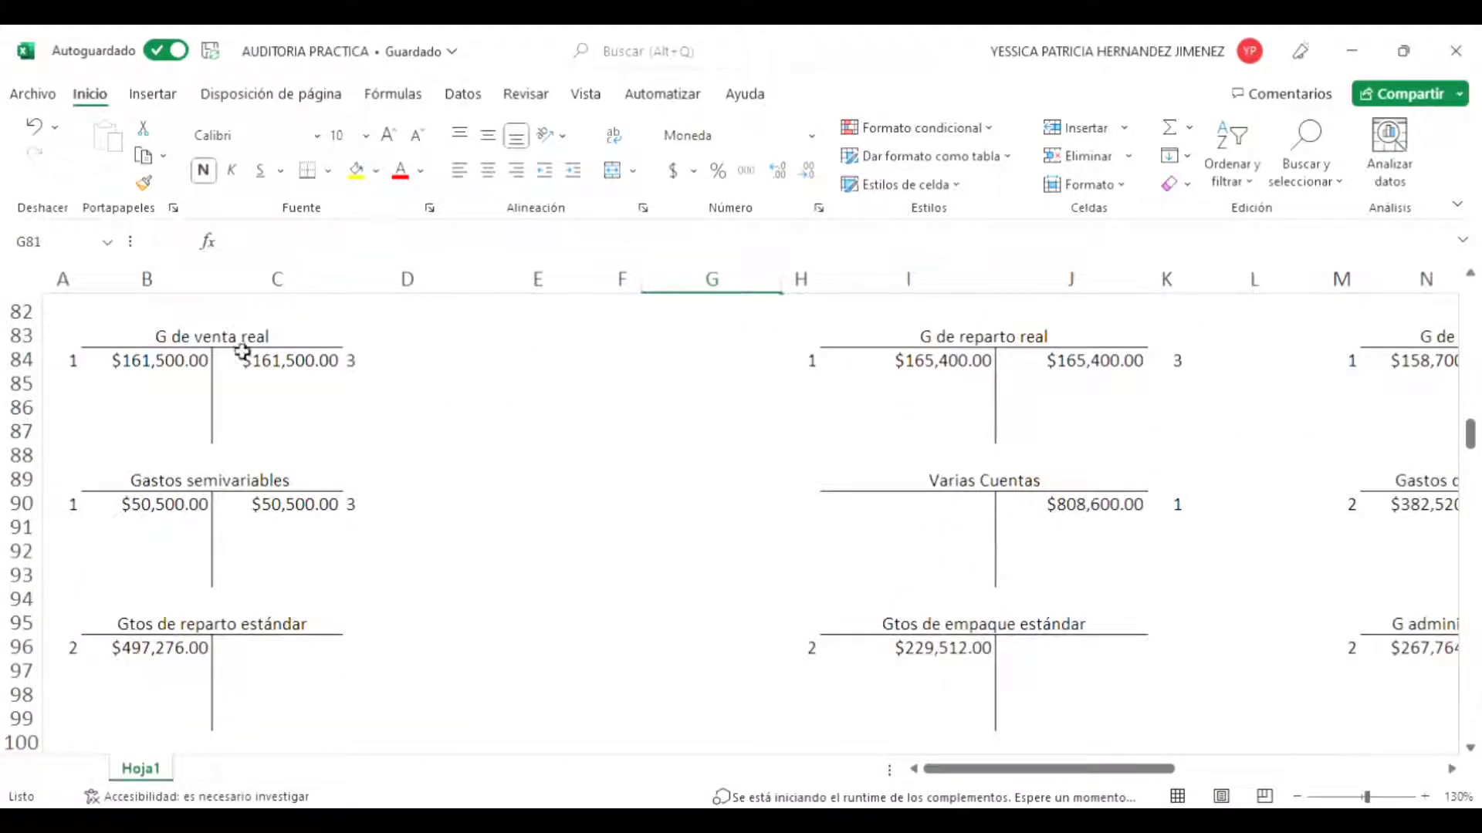
scroll(185, 380, up, 6)
scroll(181, 386, down, 1)
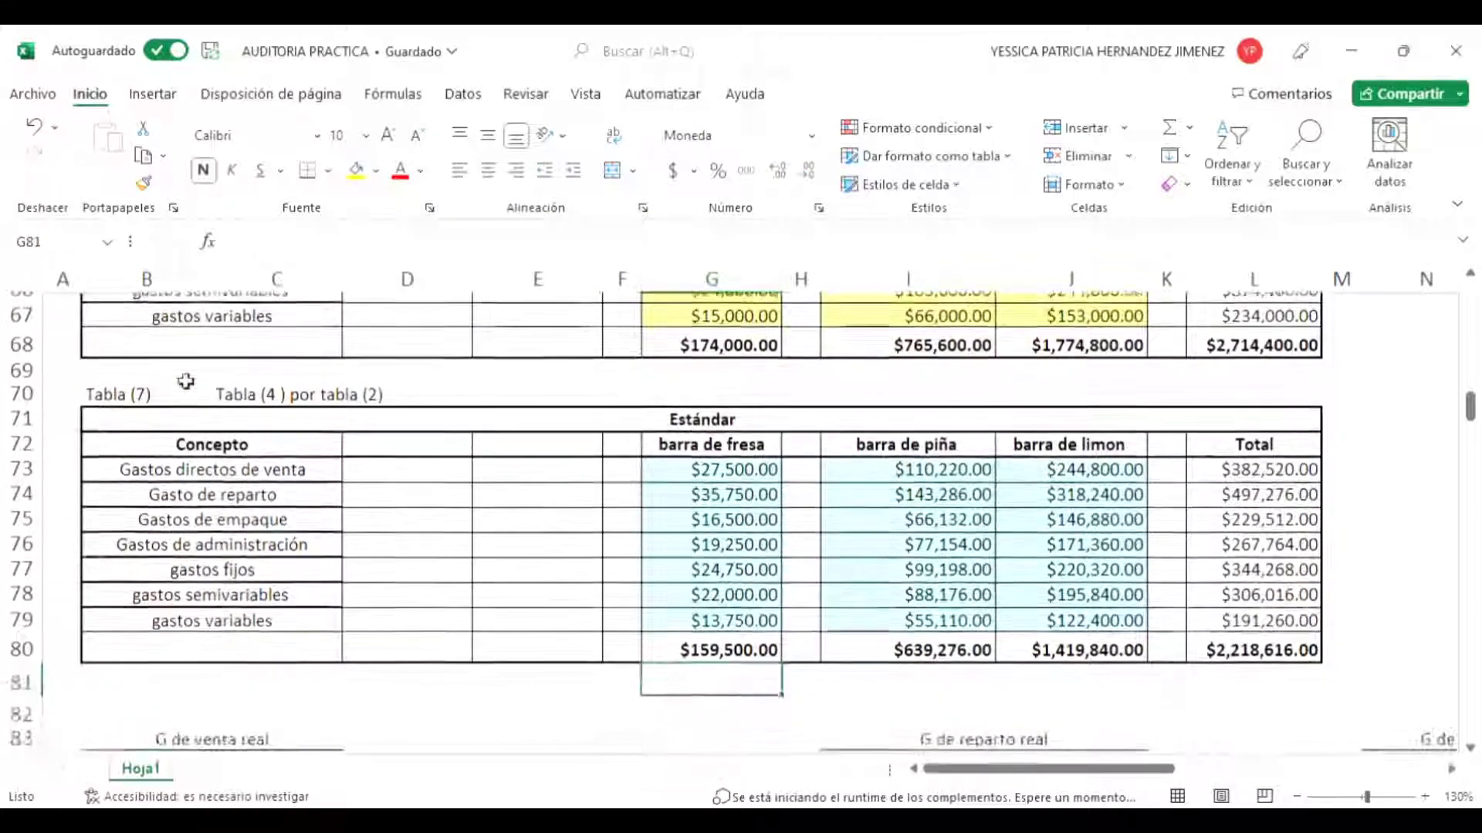
click(140, 393)
click(511, 415)
scroll(516, 417, up, 4)
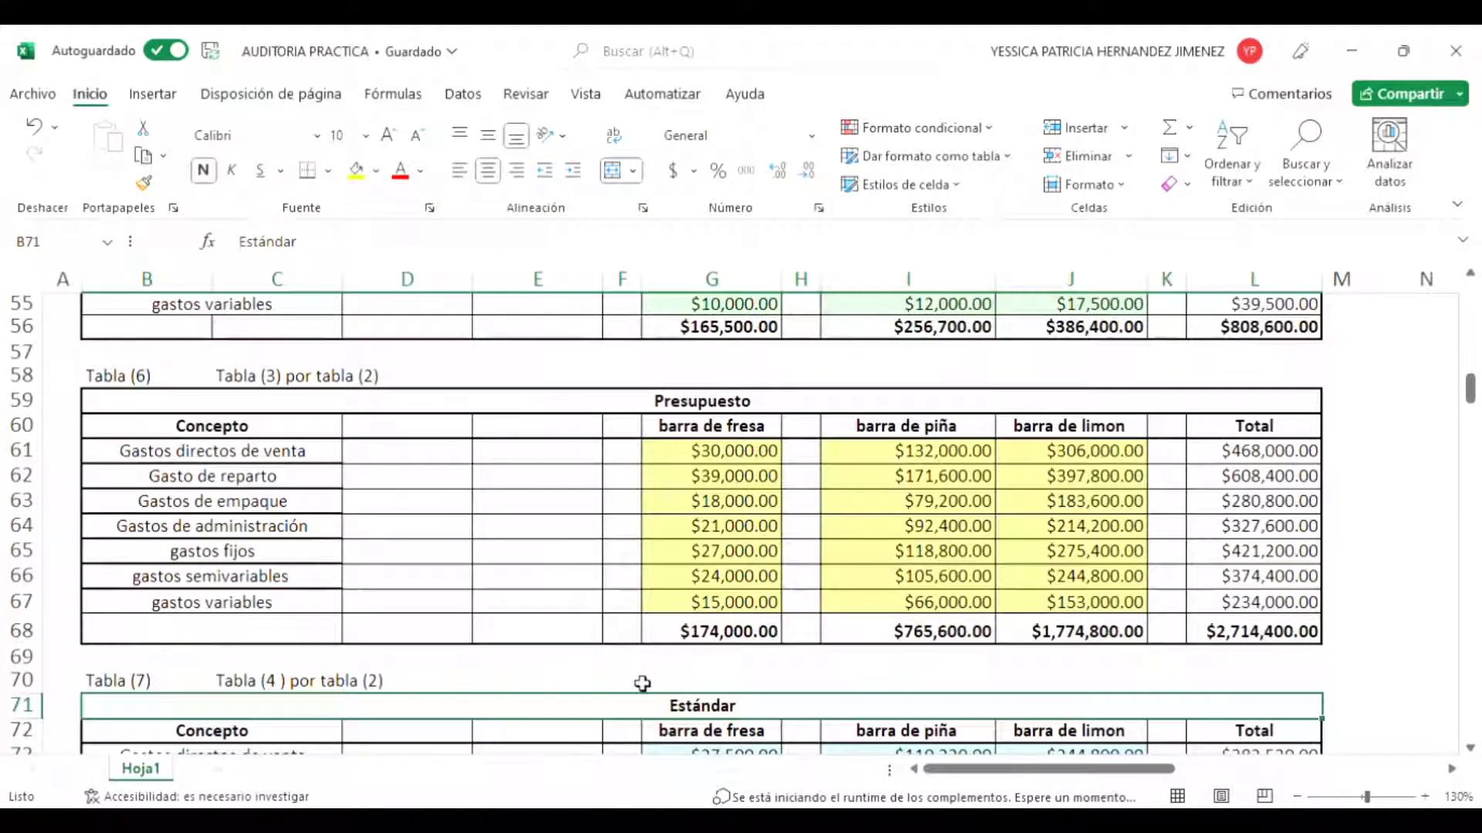
scroll(642, 684, down, 4)
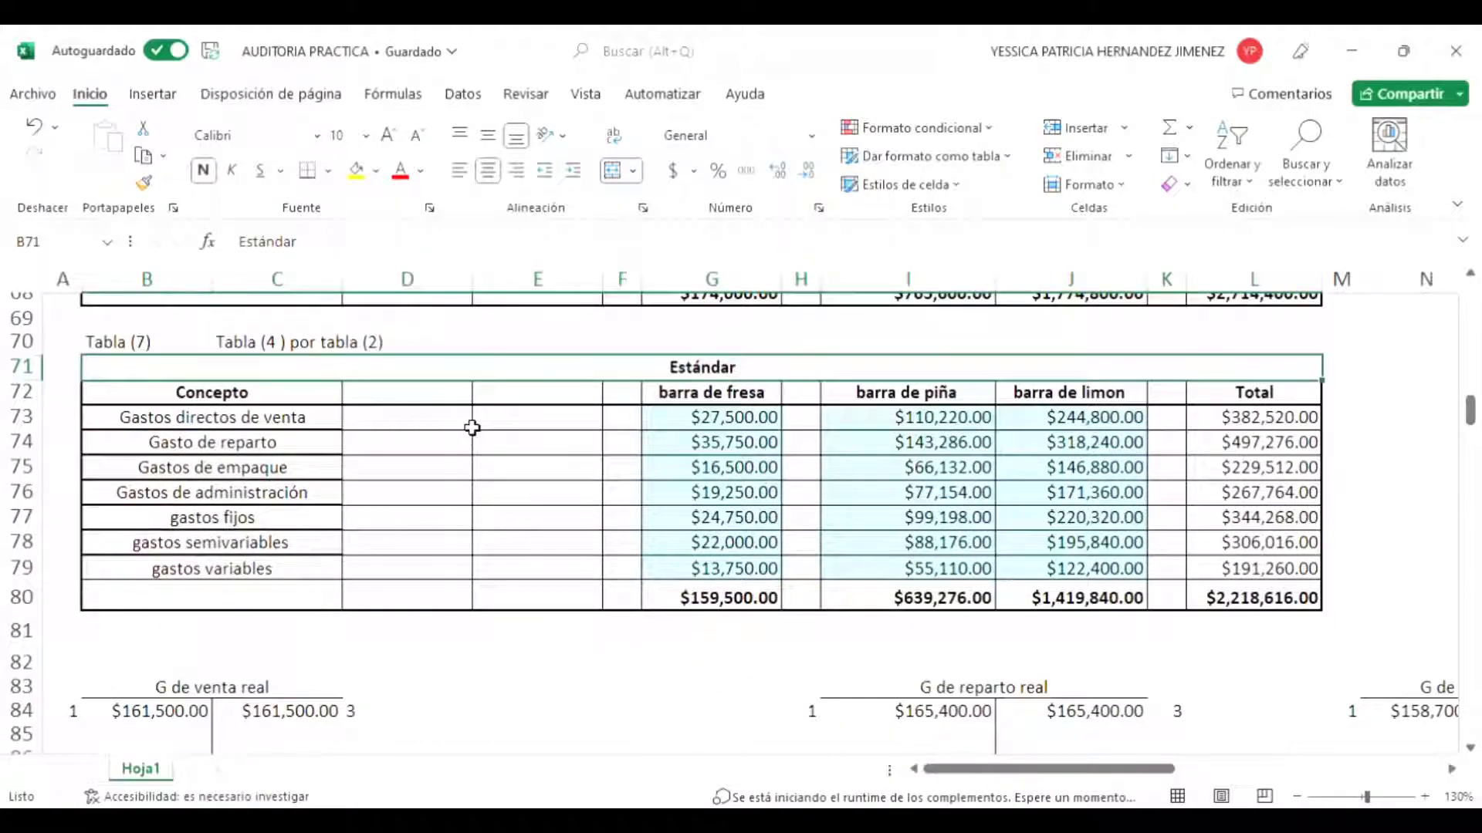
scroll(264, 419, up, 4)
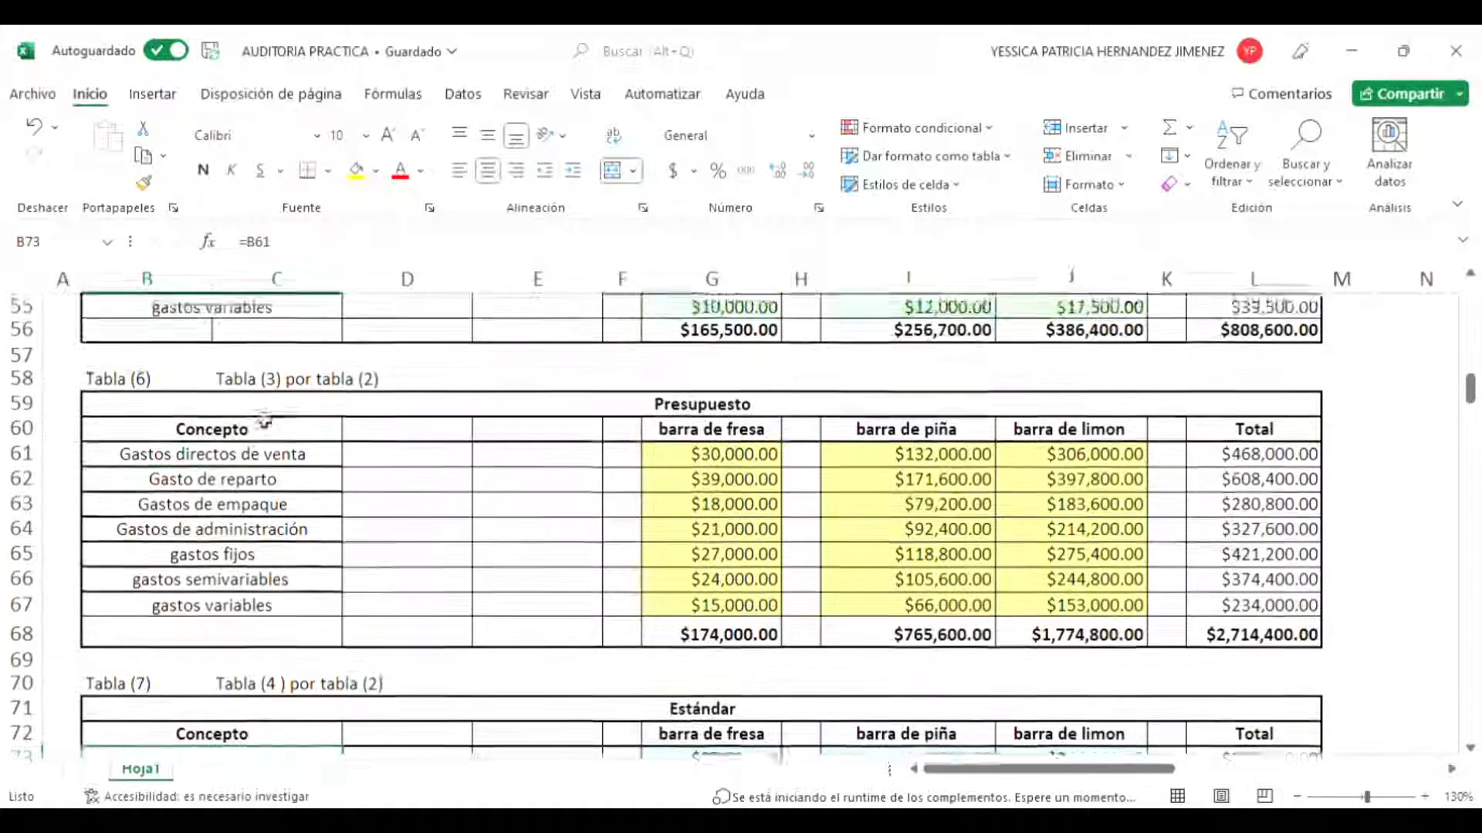
scroll(324, 505, down, 4)
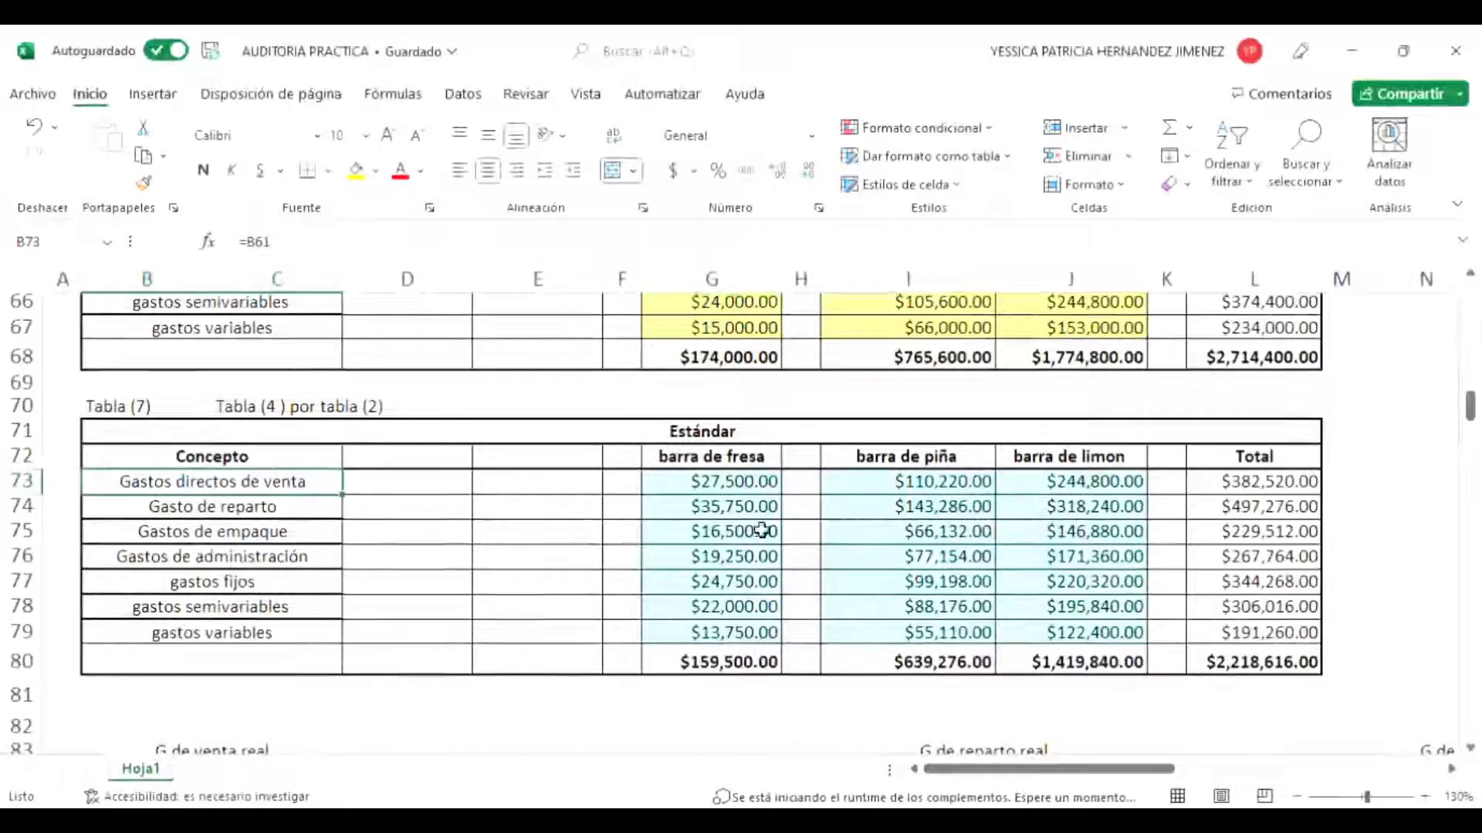
Step: Open the barra de fresa formula in G73 of Tabla (7) and trace it to the Ventas Reales amount in I41
click(718, 481)
click(306, 241)
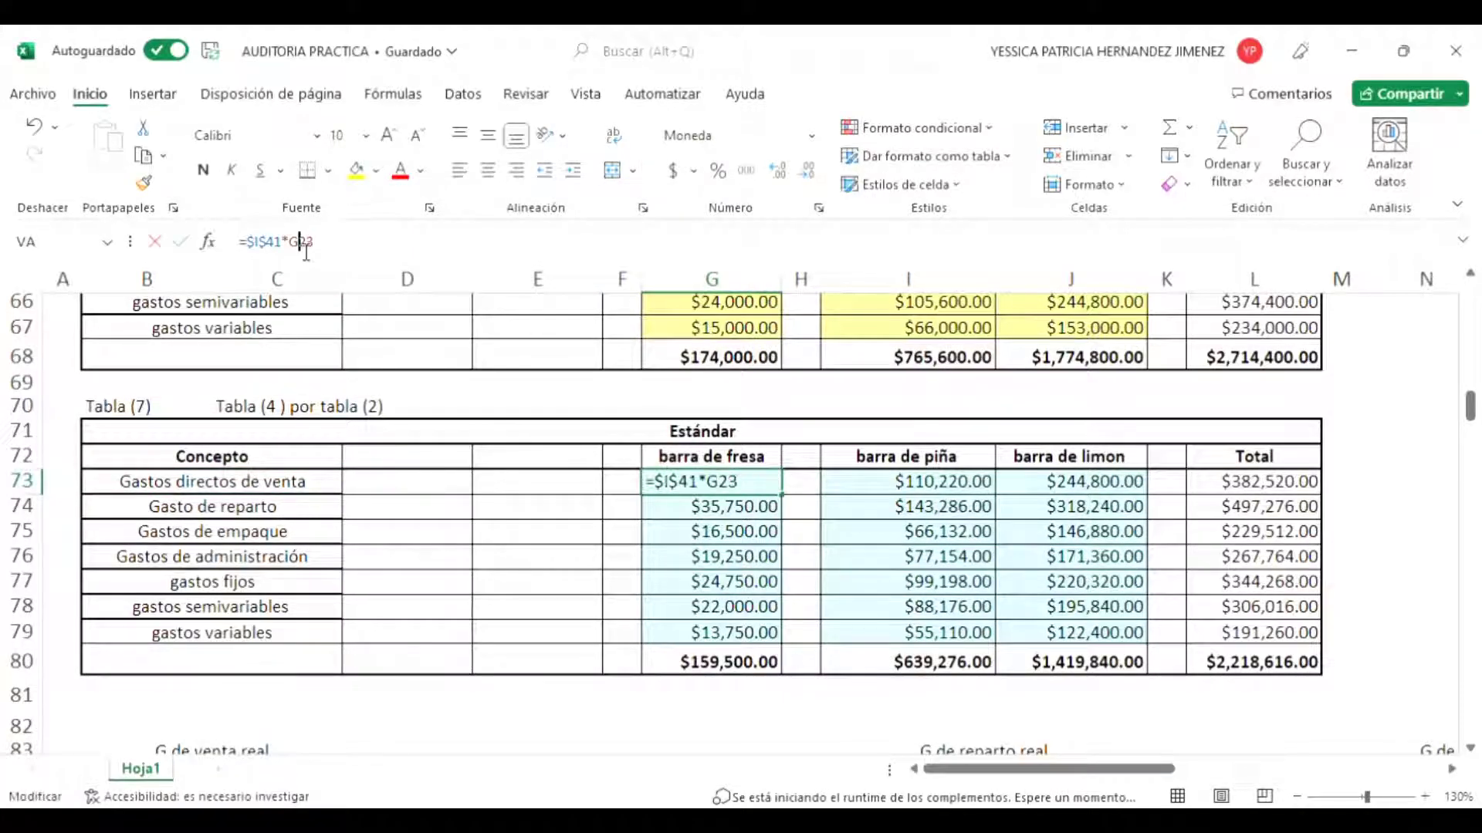
scroll(710, 571, up, 17)
scroll(711, 573, down, 5)
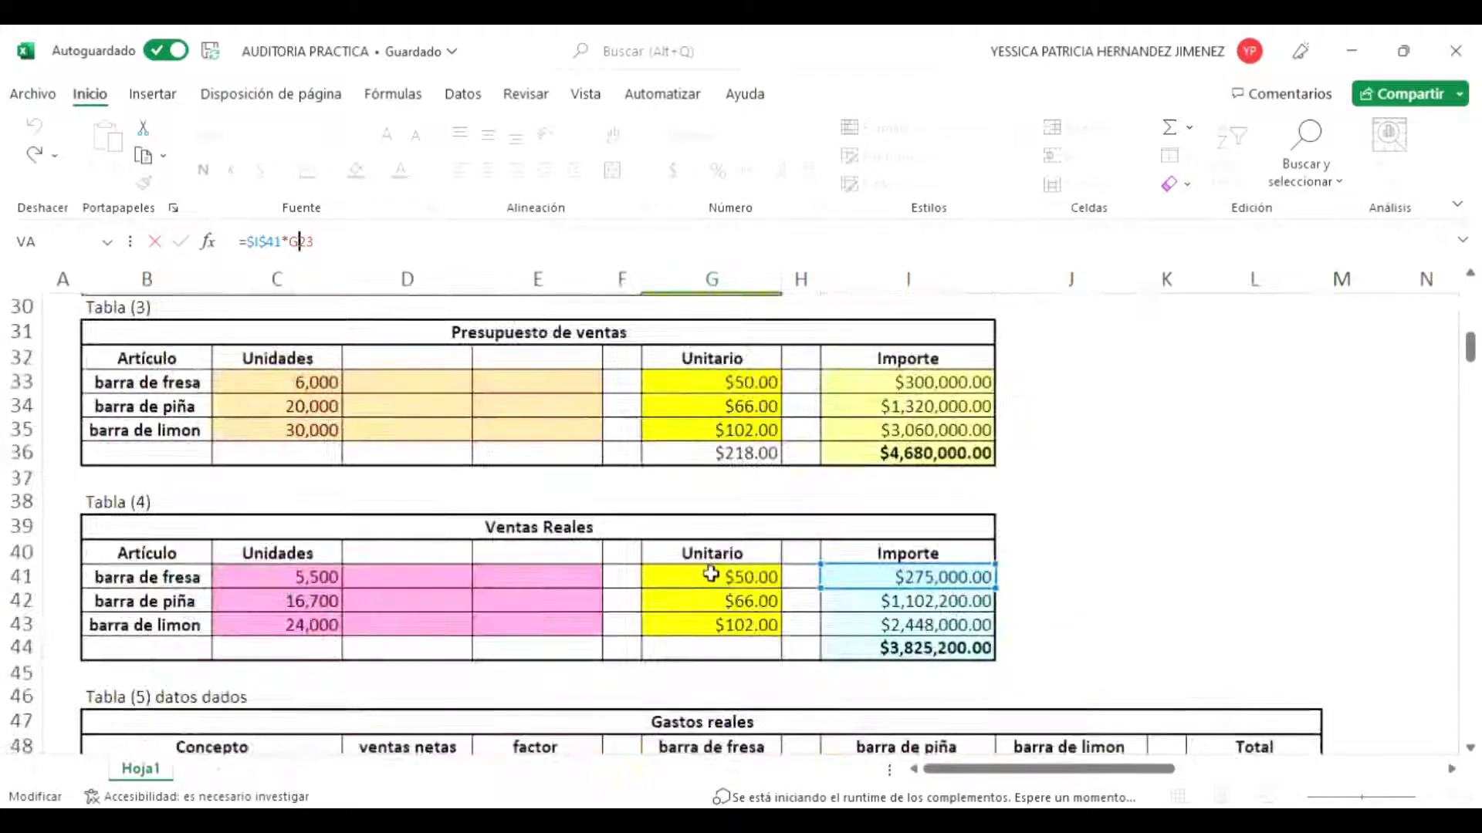
scroll(711, 574, up, 1)
scroll(711, 573, up, 1)
scroll(711, 573, down, 2)
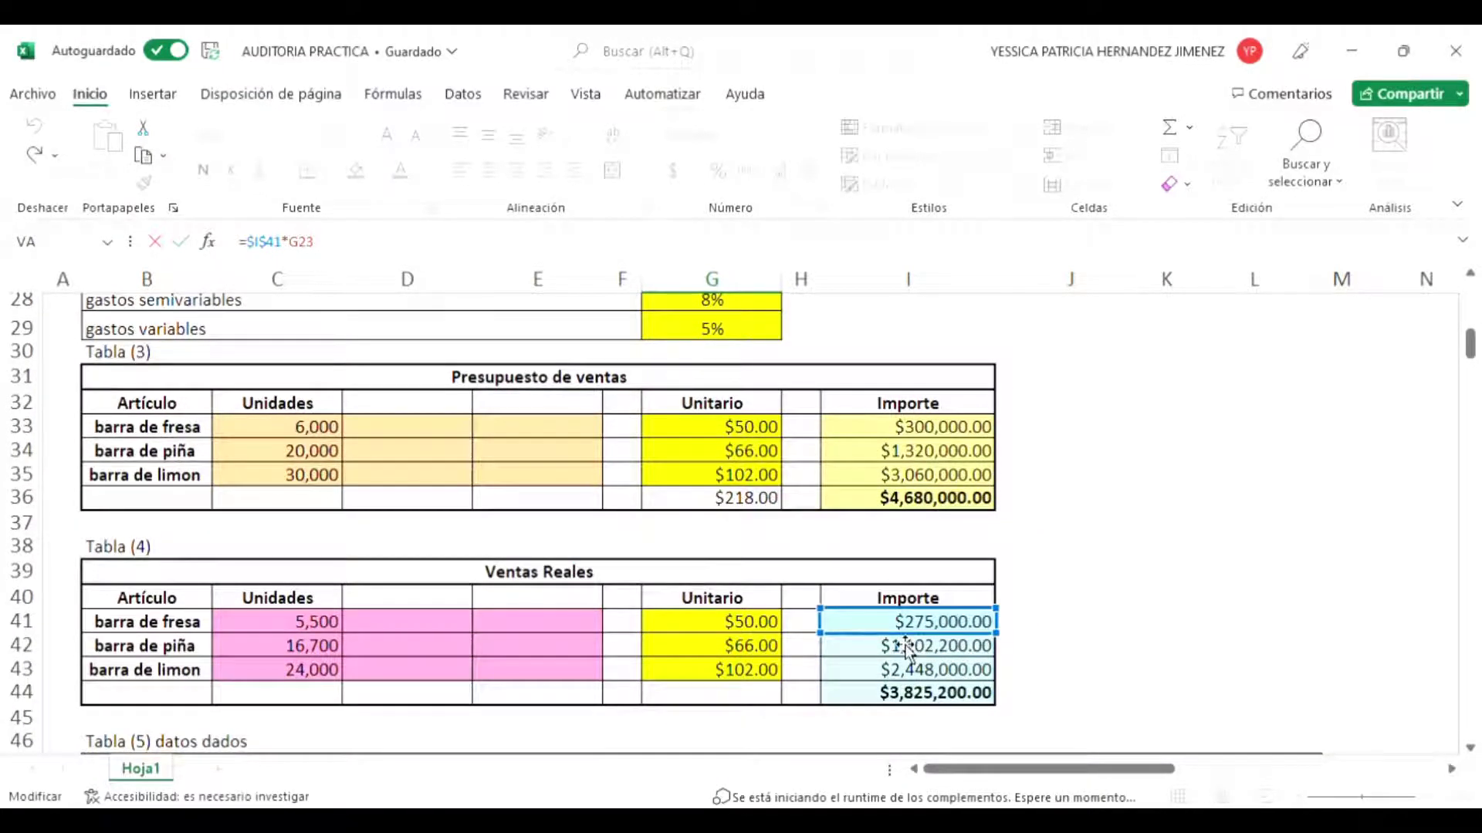
click(908, 629)
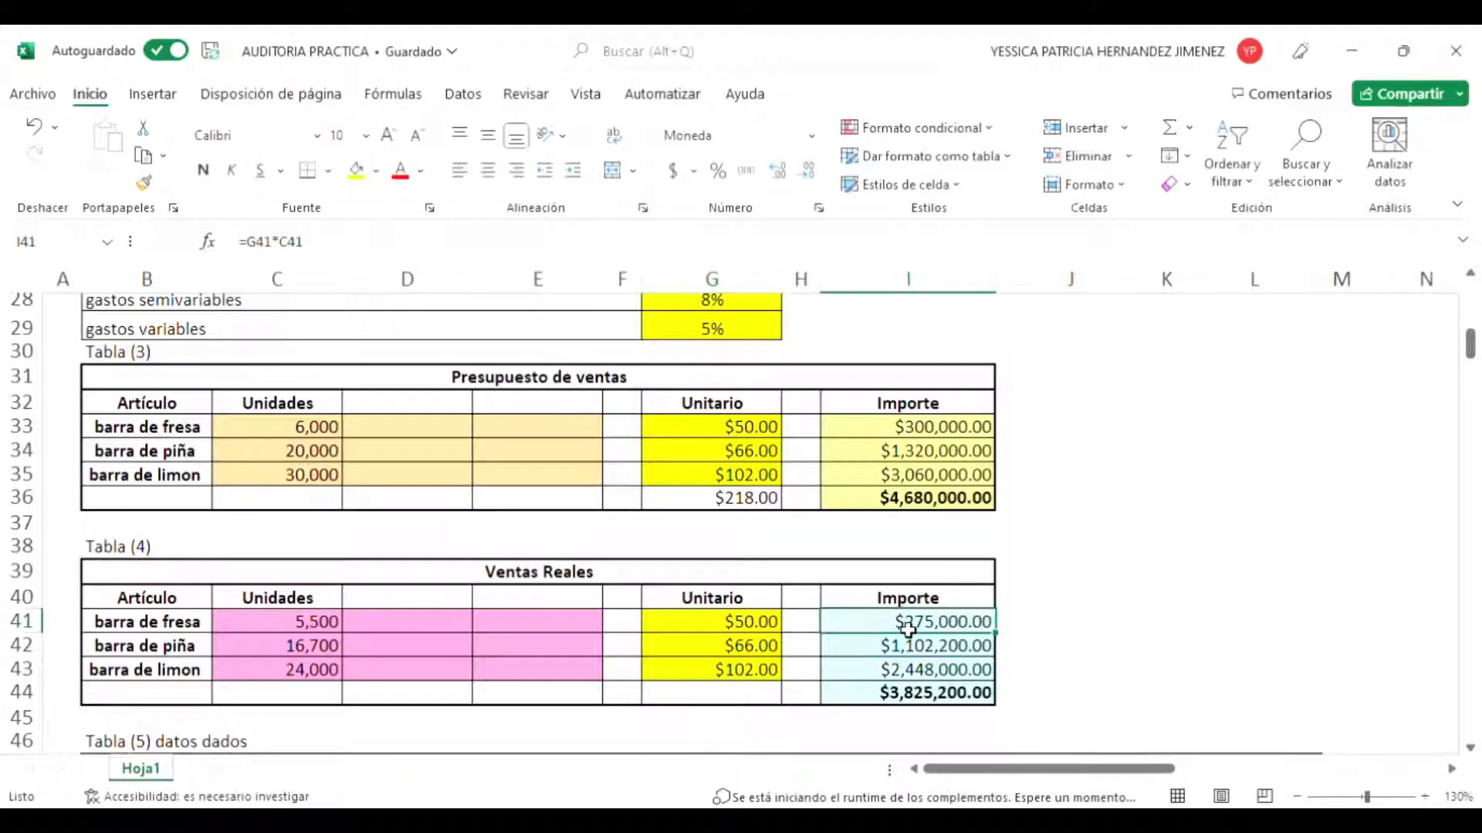
scroll(908, 628, down, 8)
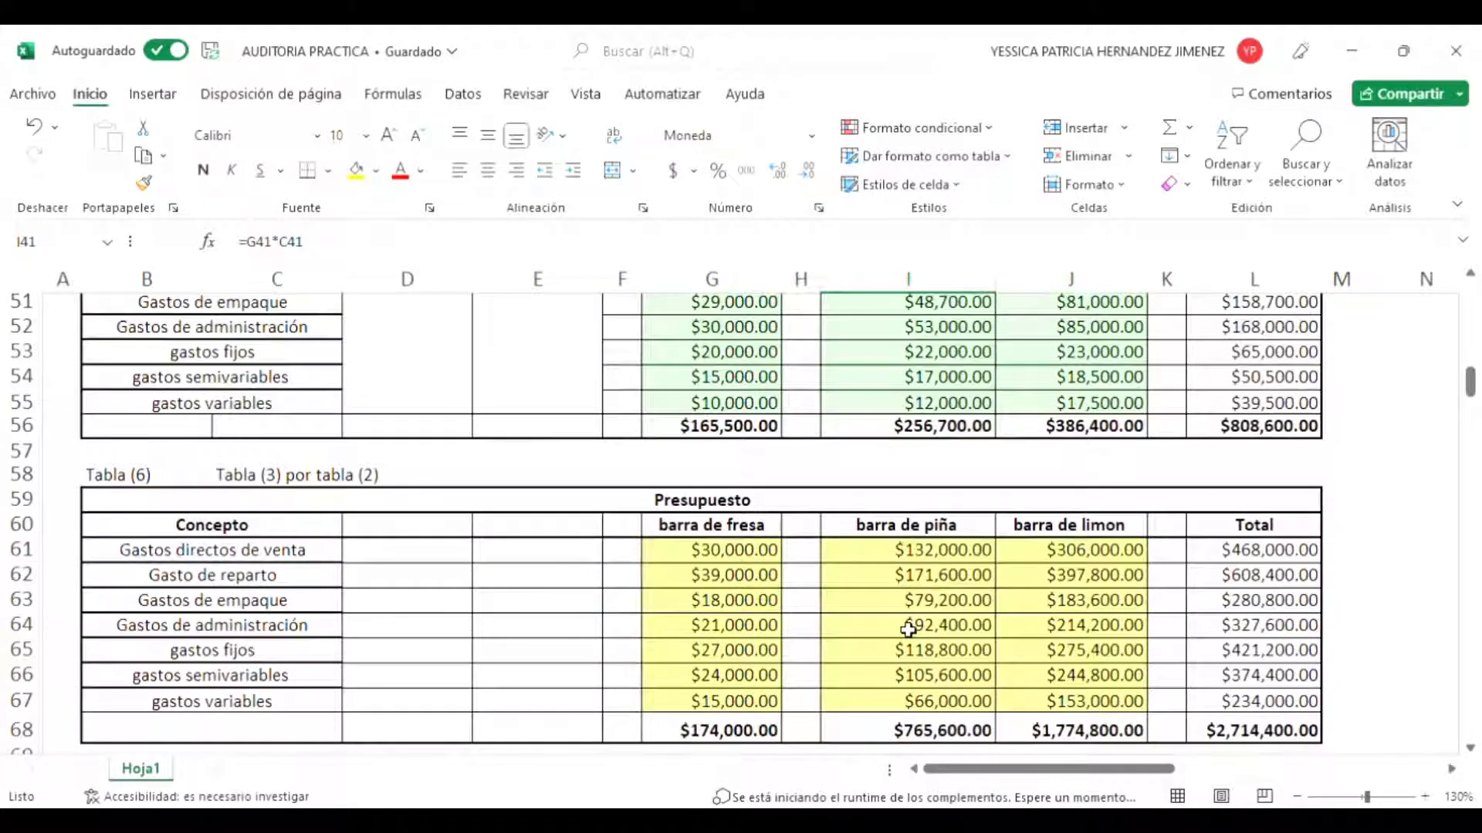
Step: Copy the barra de fresa amount for Gastos directos de venta in G73 and look over the Estándar table in Tabla (7)
scroll(909, 629, down, 10)
scroll(908, 629, up, 6)
click(739, 525)
key(ctrl+c)
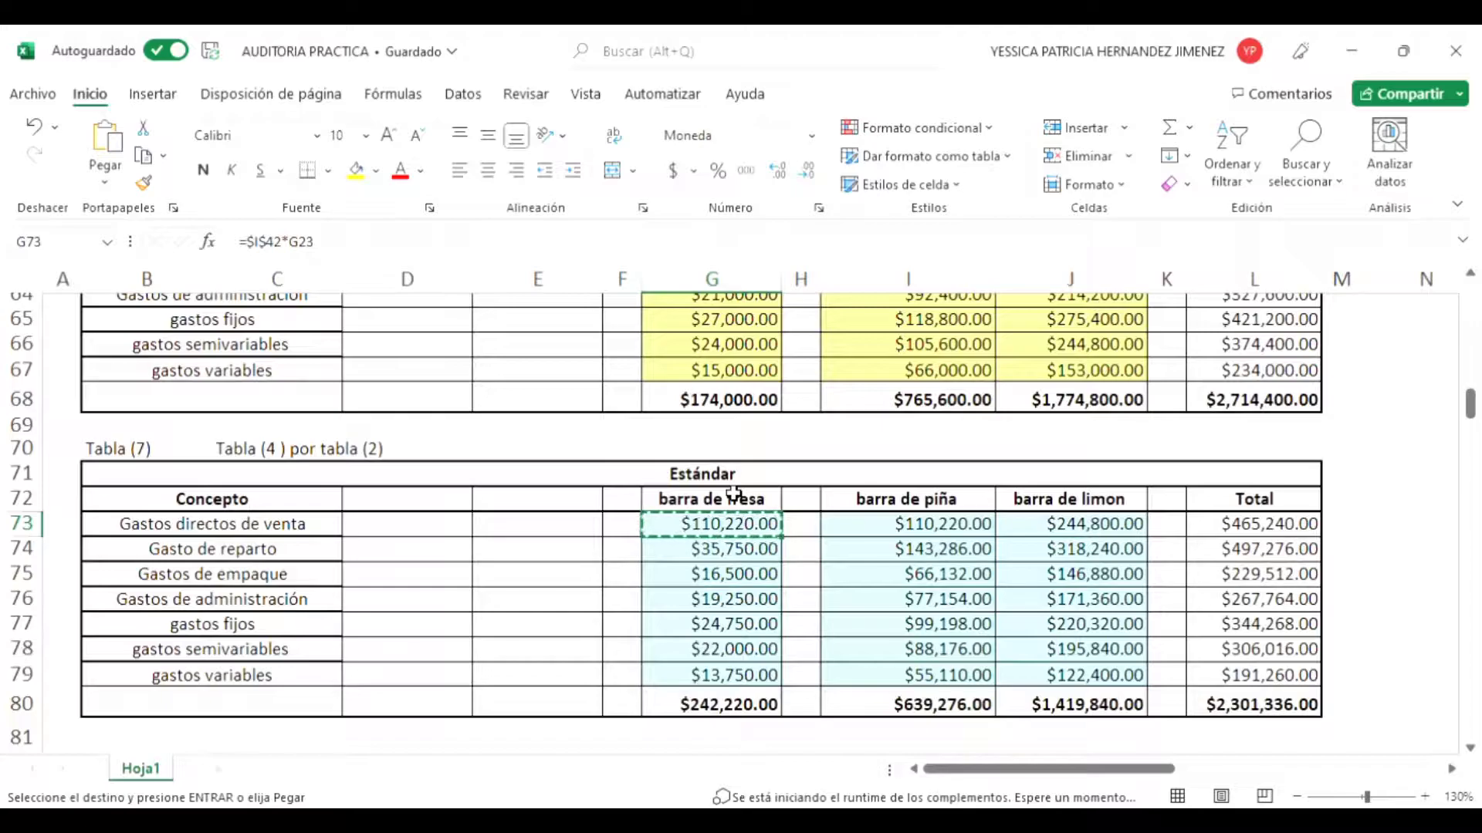
scroll(694, 586, up, 1)
scroll(694, 586, down, 2)
scroll(737, 579, up, 5)
scroll(737, 579, up, 1)
scroll(737, 579, down, 6)
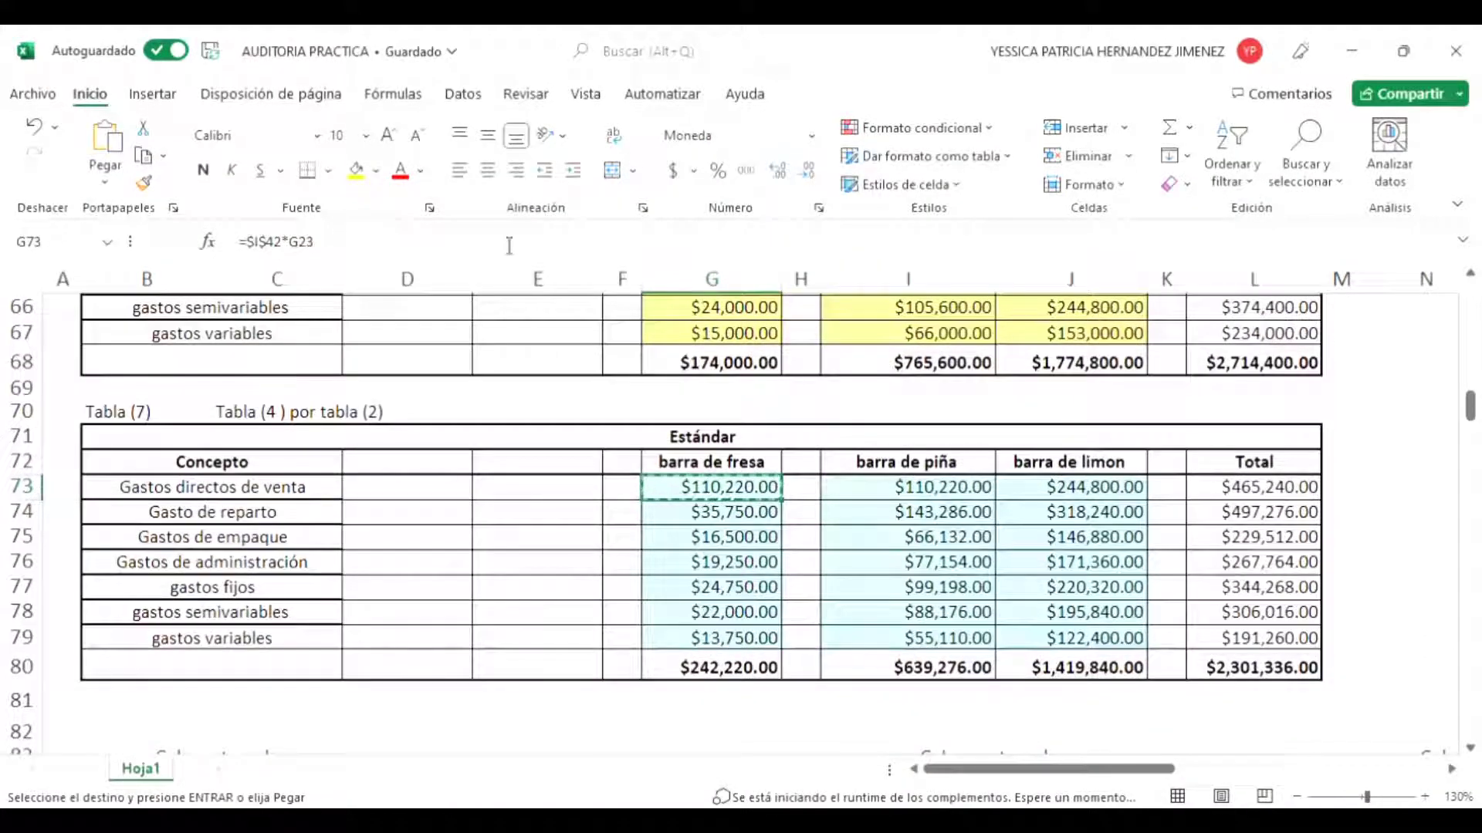
Step: Go back to Ventas Reales in Tabla (4) and inspect the barra de fresa amount in I41
scroll(675, 492, up, 14)
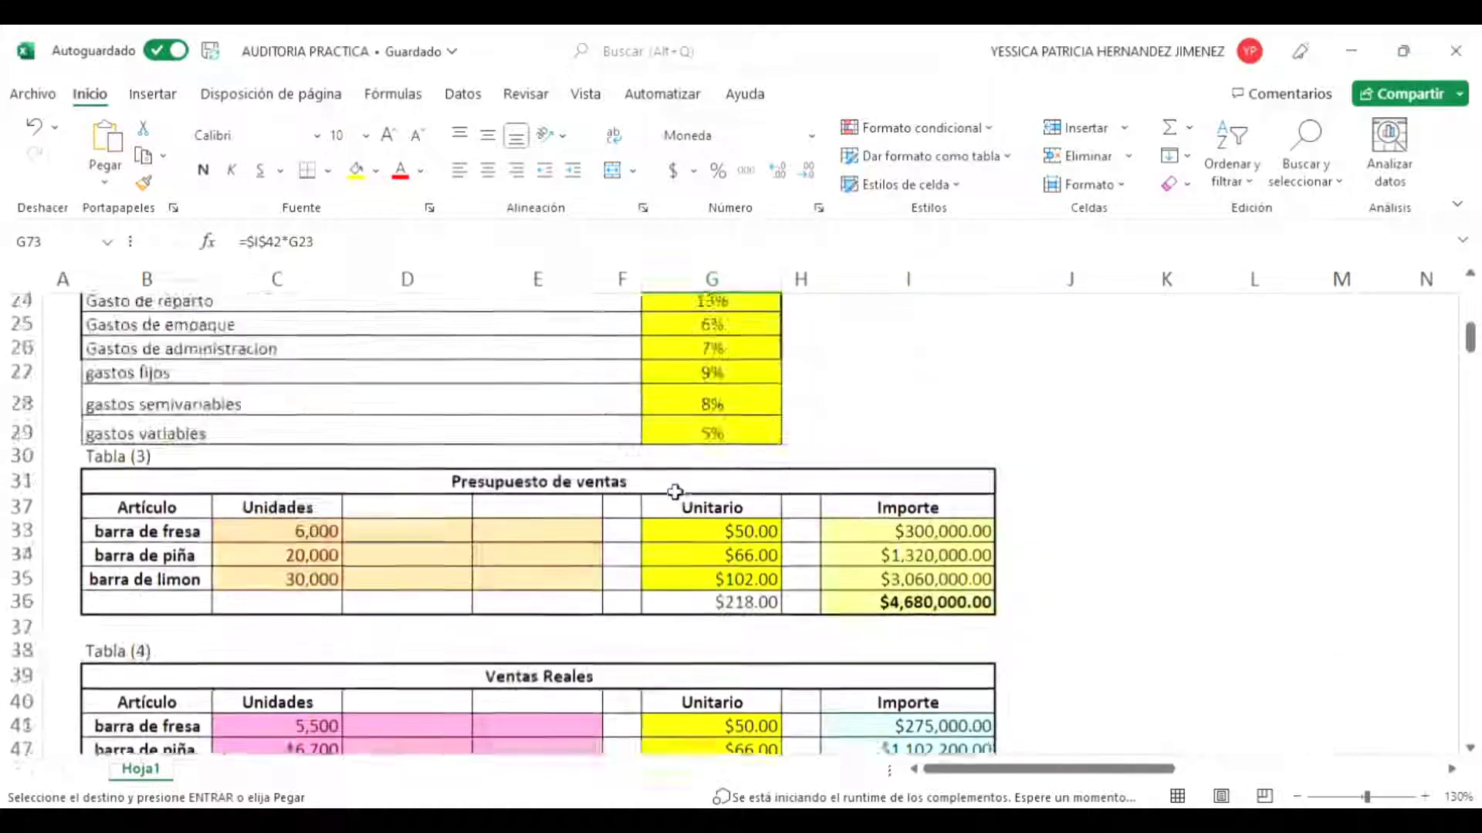
scroll(675, 492, down, 3)
click(937, 533)
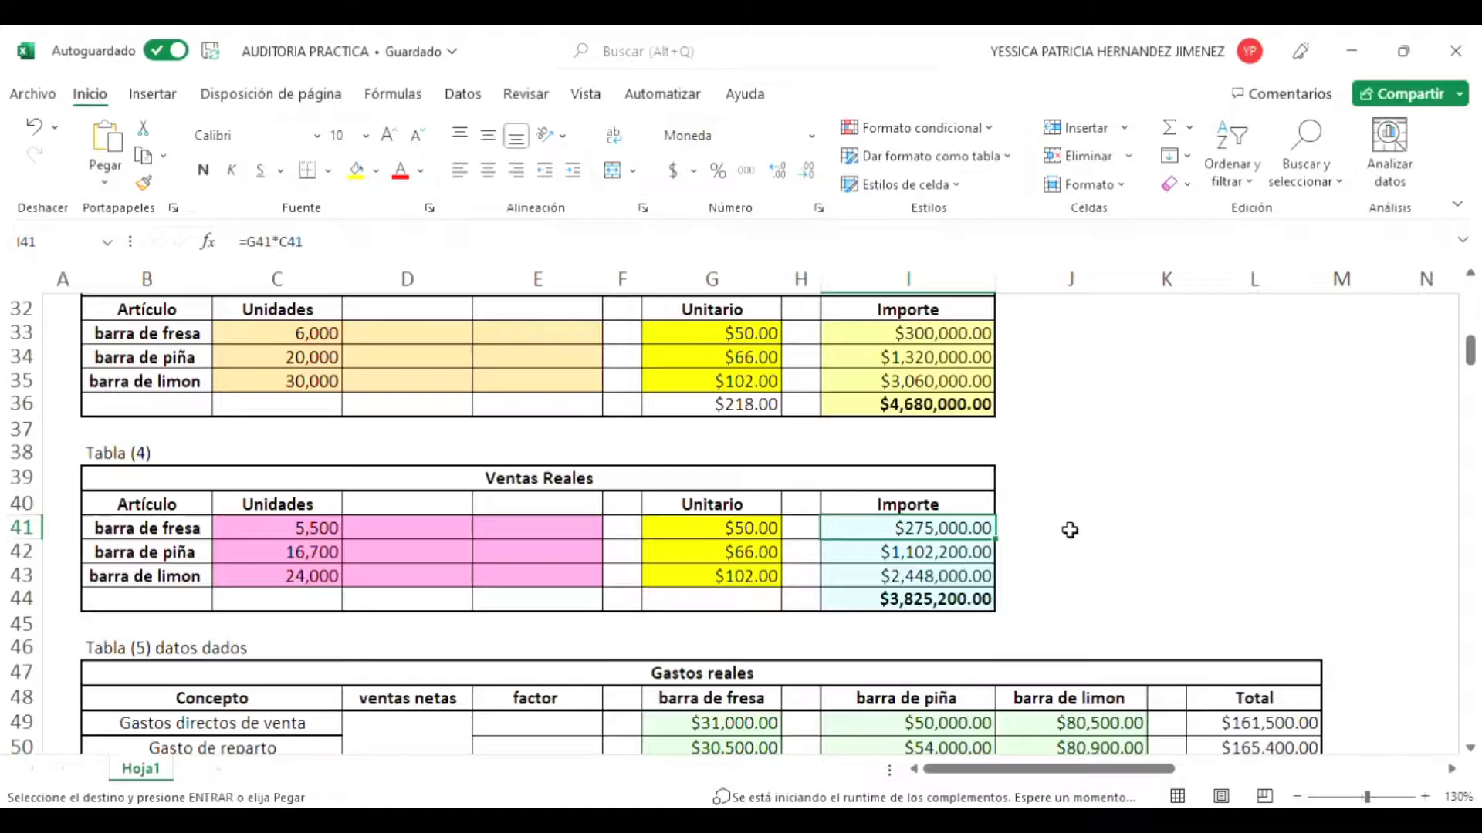
scroll(985, 536, up, 3)
scroll(985, 536, down, 2)
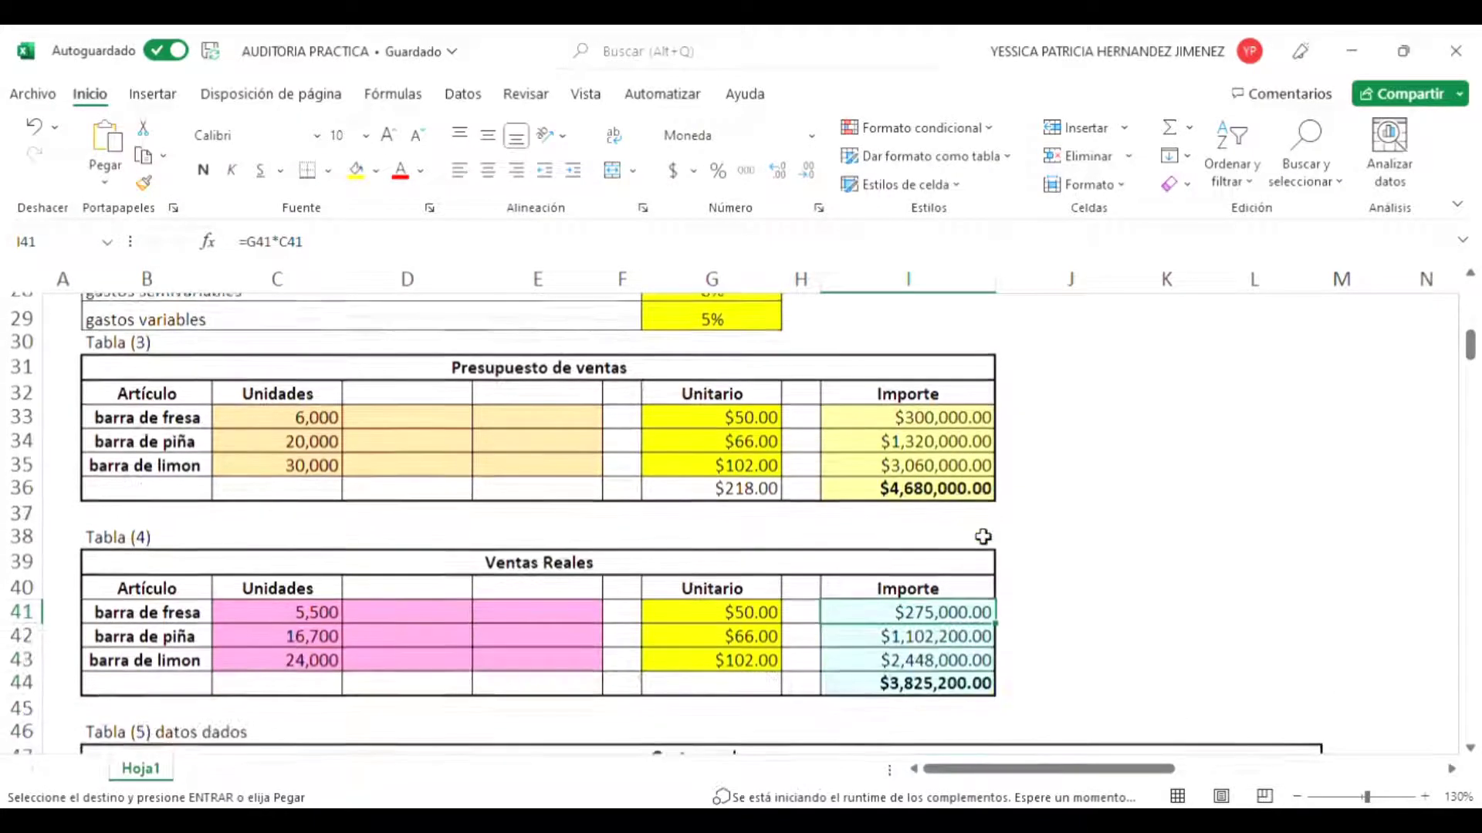
Step: Review the Hoja de costo estándar percentages in Tabla (2), from Gastos directos de venta to Gastos de administración in G26
scroll(984, 537, up, 4)
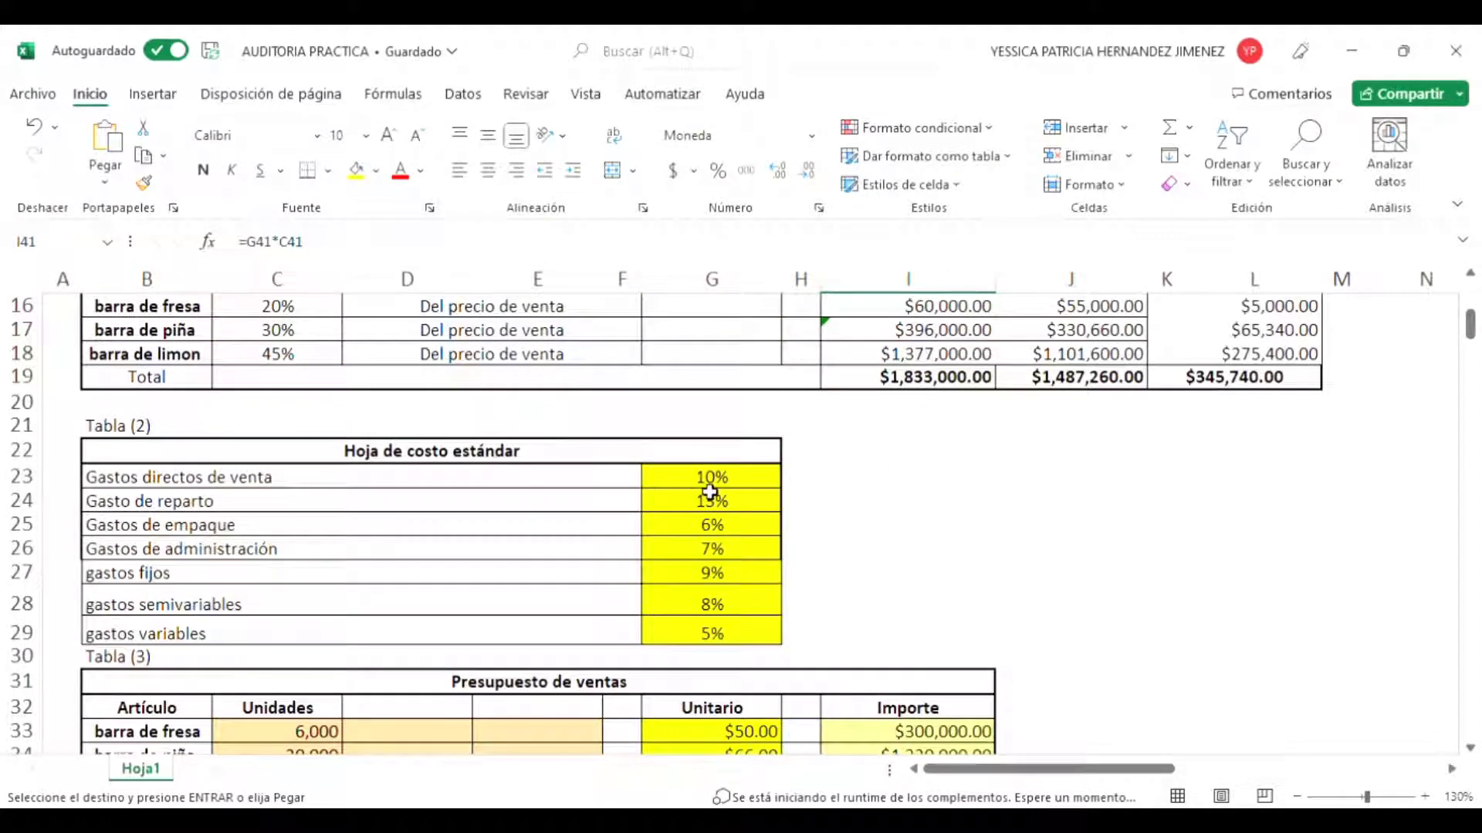
scroll(997, 697, down, 4)
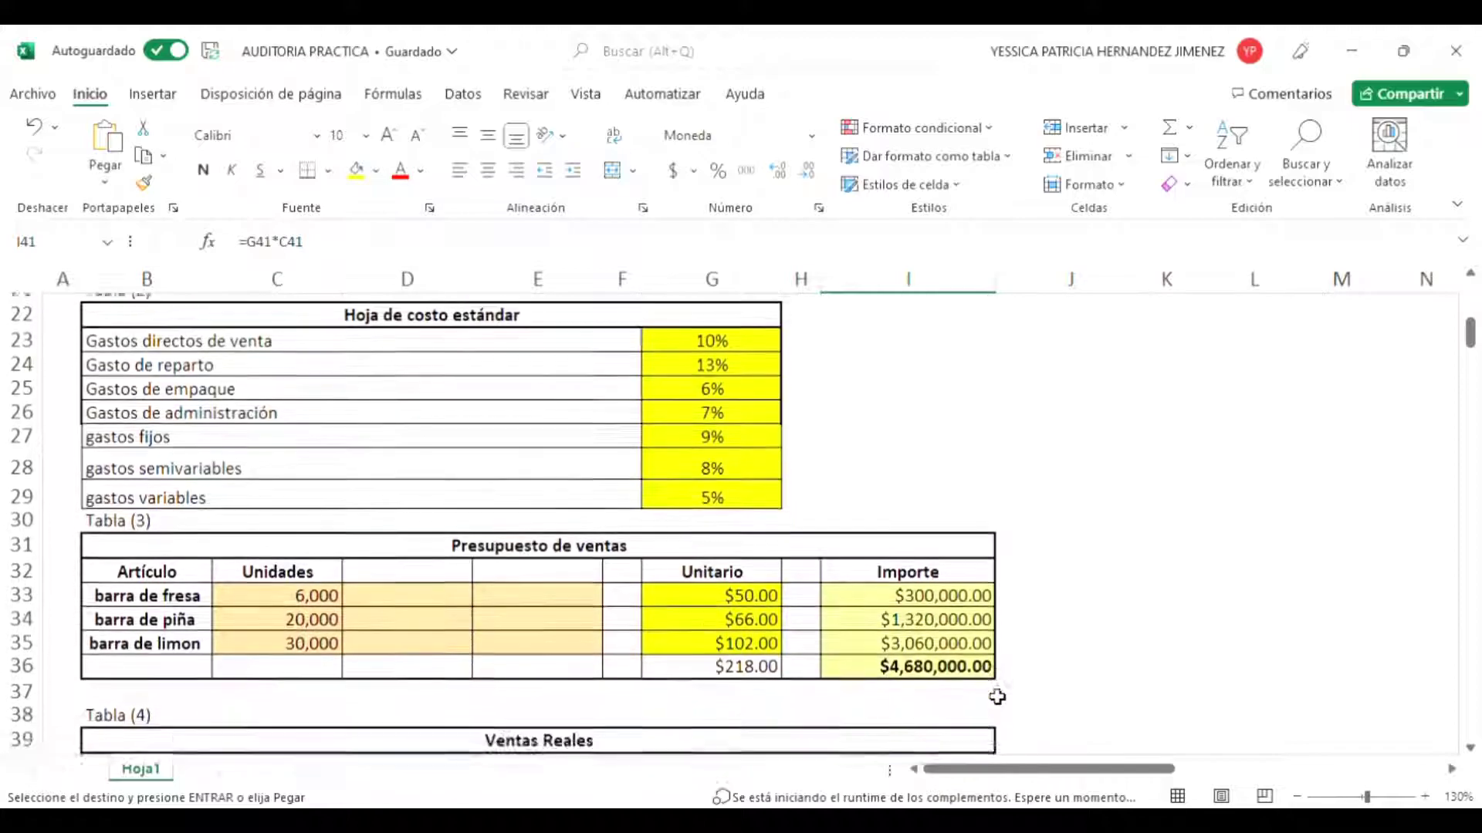
scroll(998, 697, up, 3)
scroll(997, 697, up, 1)
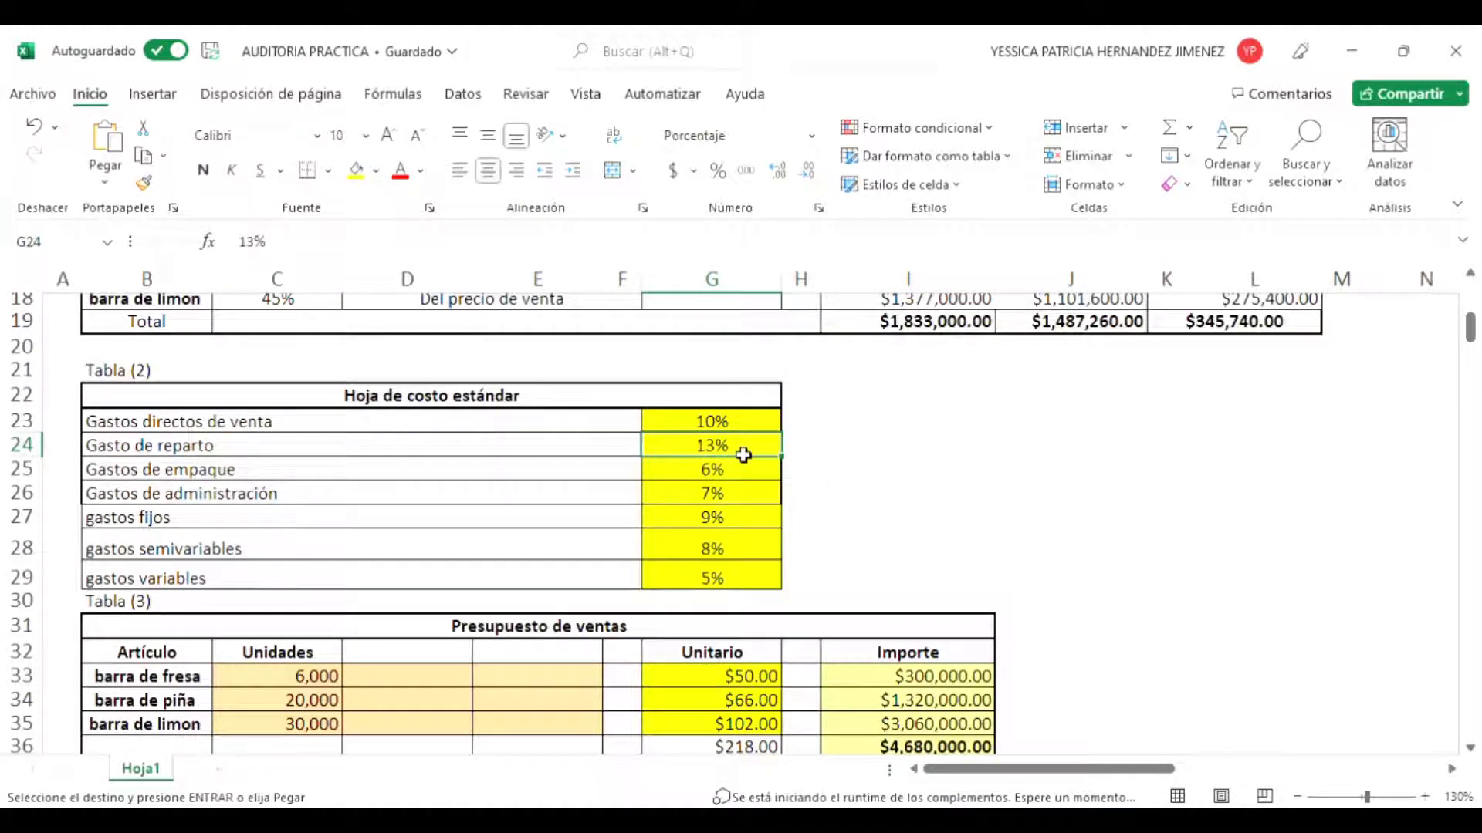
key(Down)
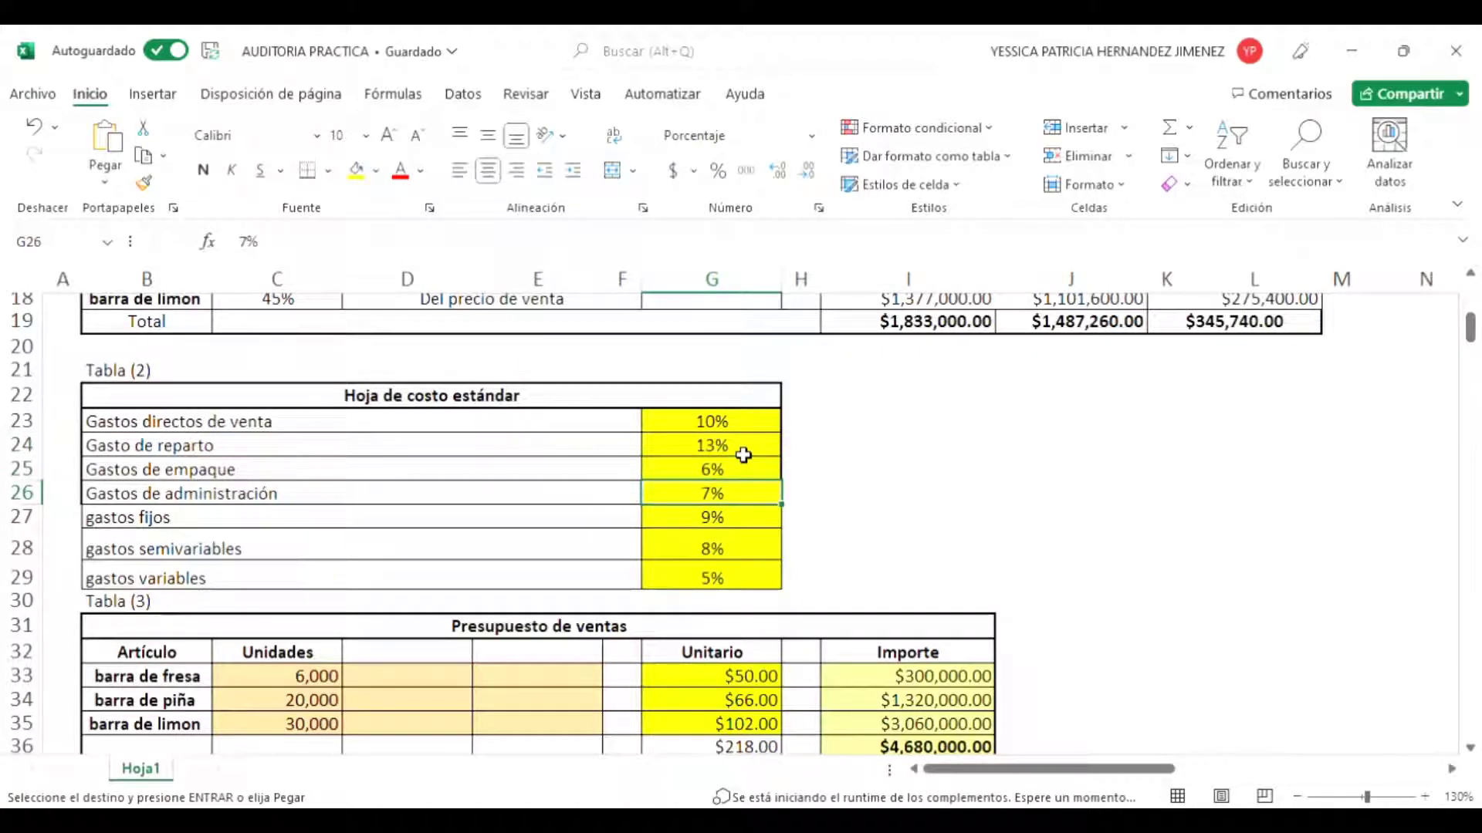
Step: Return to Tabla (7) and inspect the barra de fresa formulas in G73, G74 and G75
scroll(743, 456, down, 20)
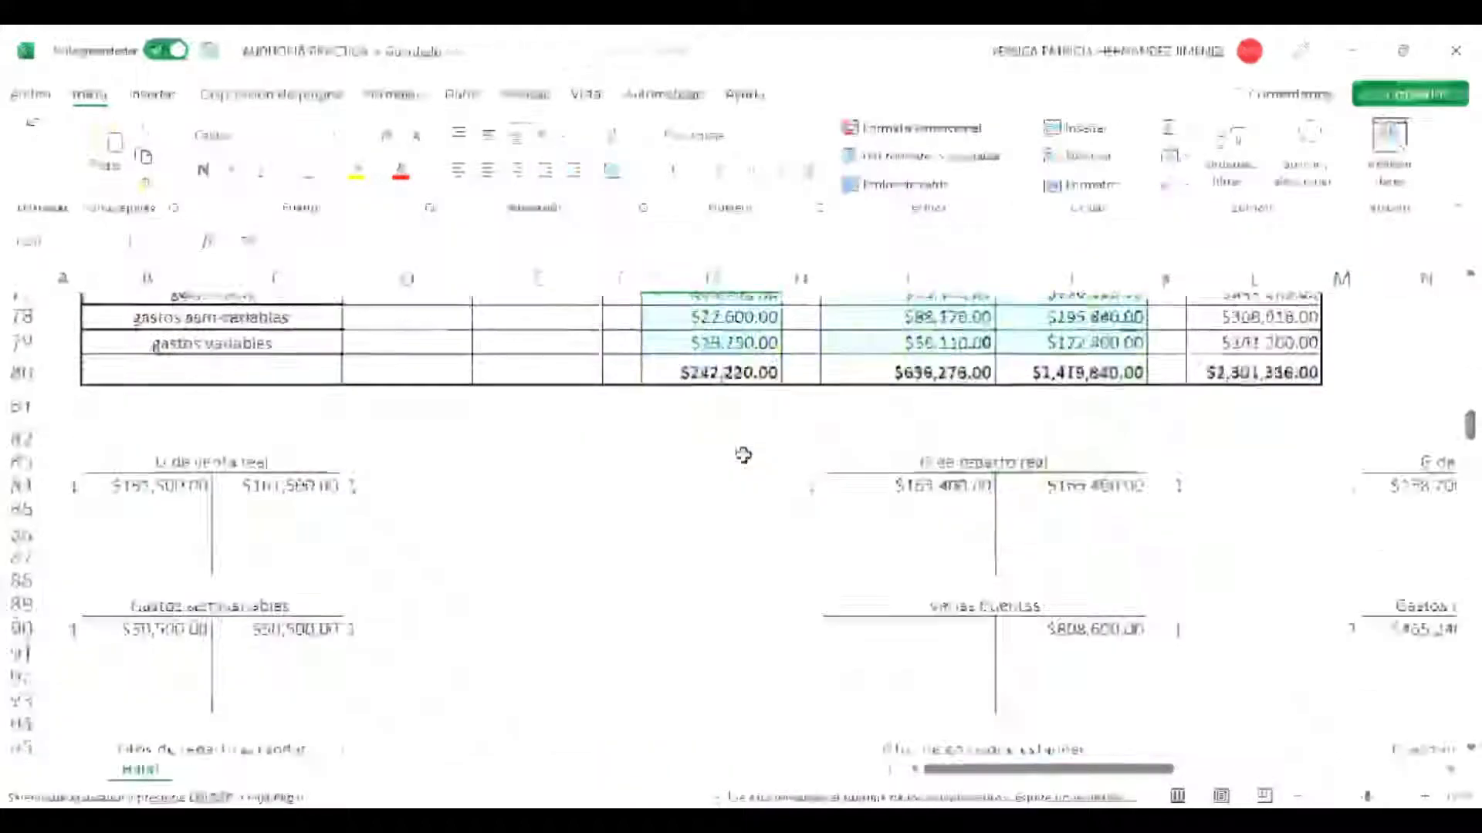
scroll(743, 455, up, 7)
click(743, 456)
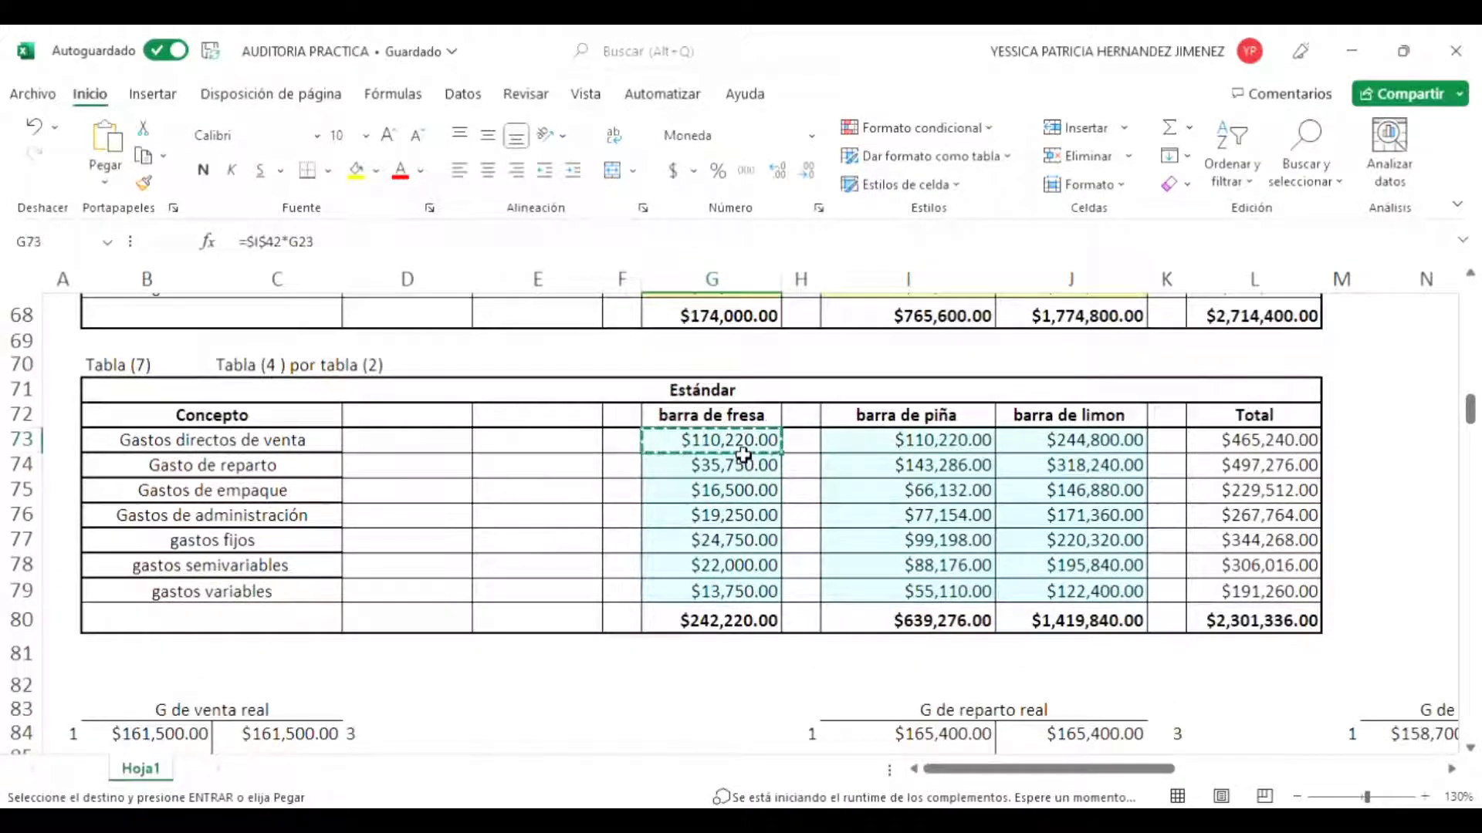
key(Down)
key(Down)
key(Up)
key(Up)
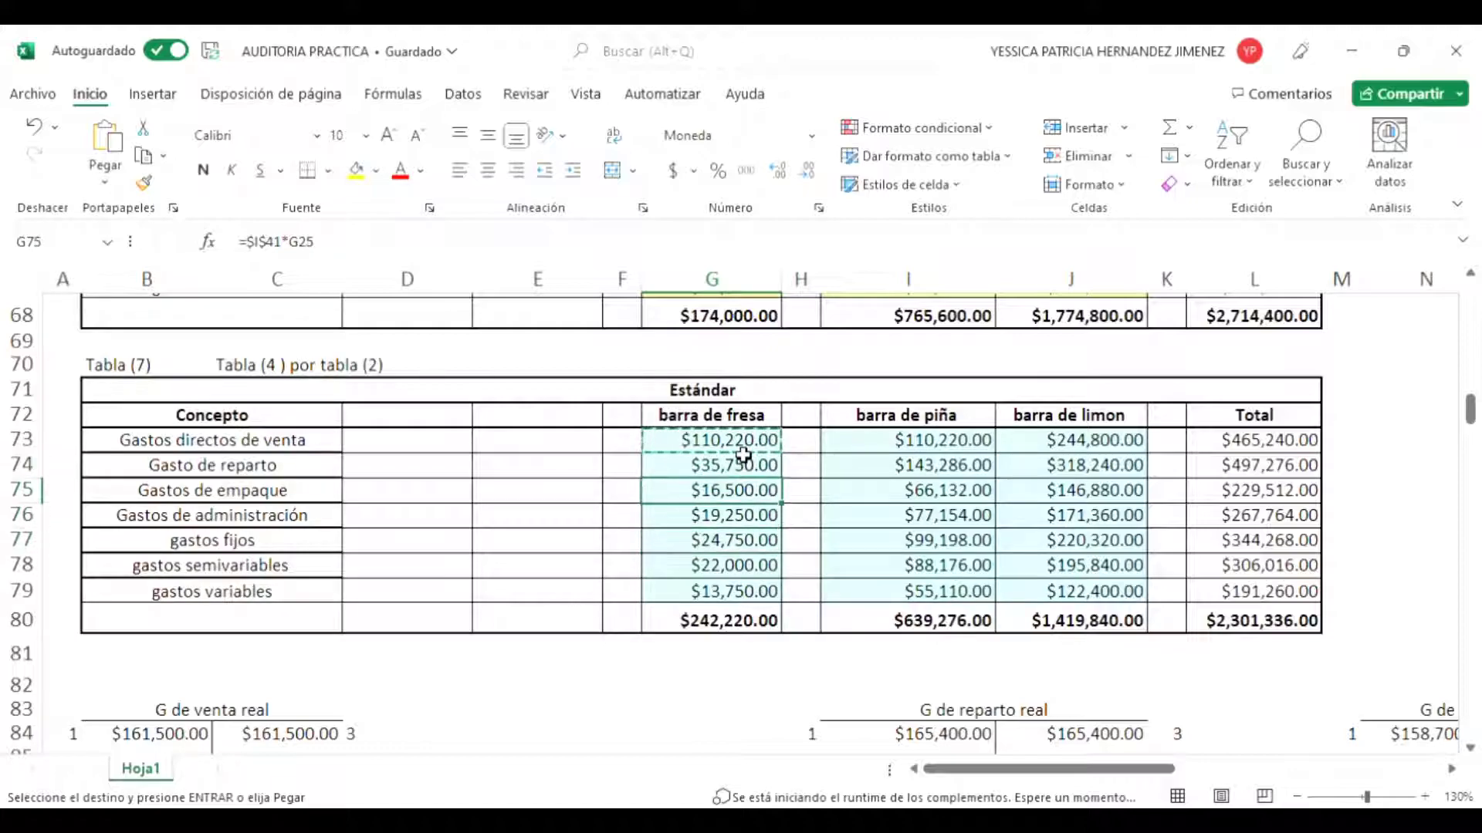
key(Up)
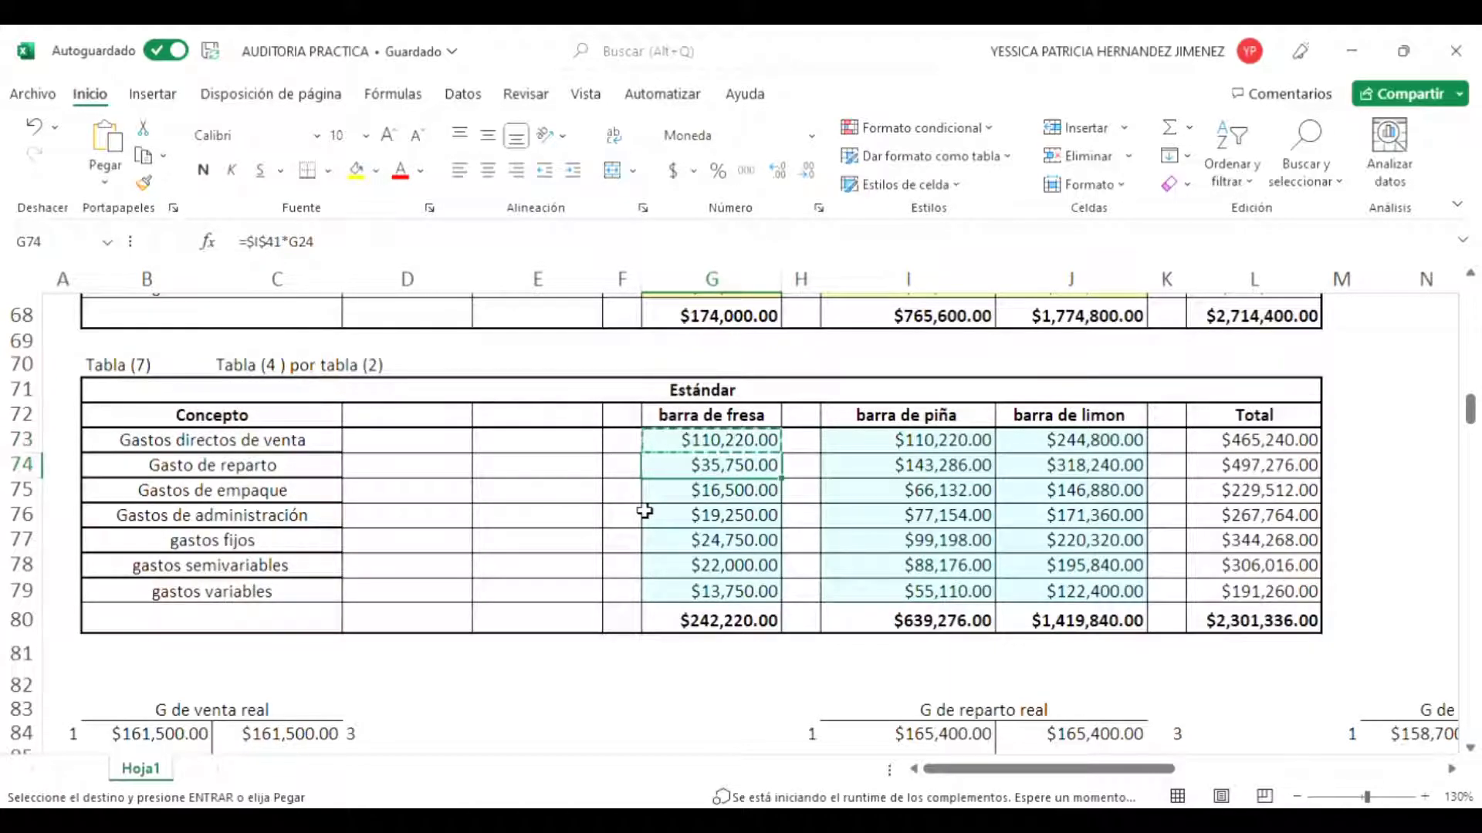
Step: Continue through the barra de fresa formulas of Tabla (7) down to gastos semivariables in G78
key(Down)
key(Down)
key(Down)
key(Down)
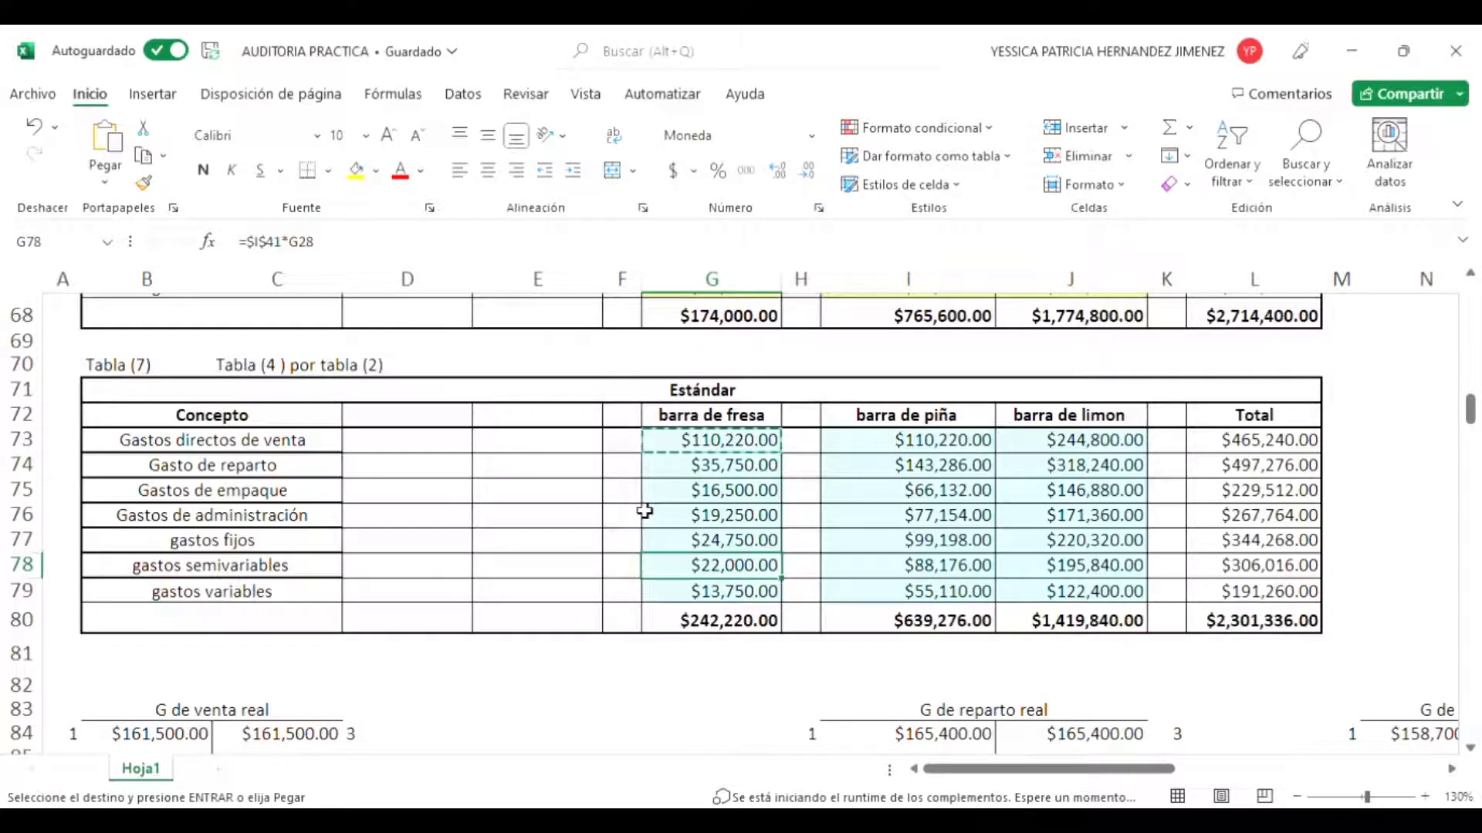
key(Up)
Step: Move across to the barra de piña column of Tabla (7) and inspect the Gastos directos de venta formula in I73
key(Right)
key(Right)
key(Right)
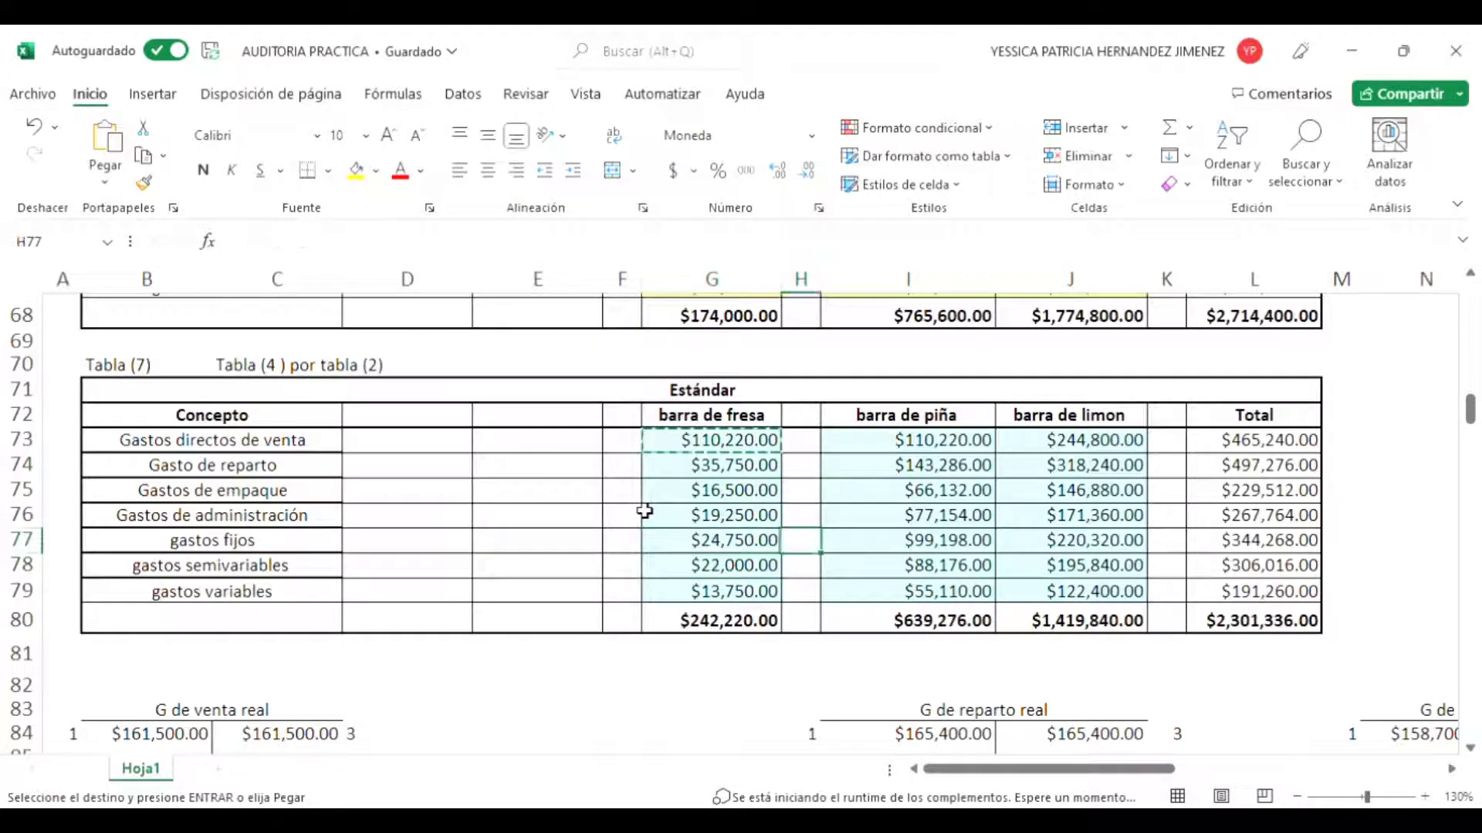
key(Up)
key(Up)
key(Up)
key(Left)
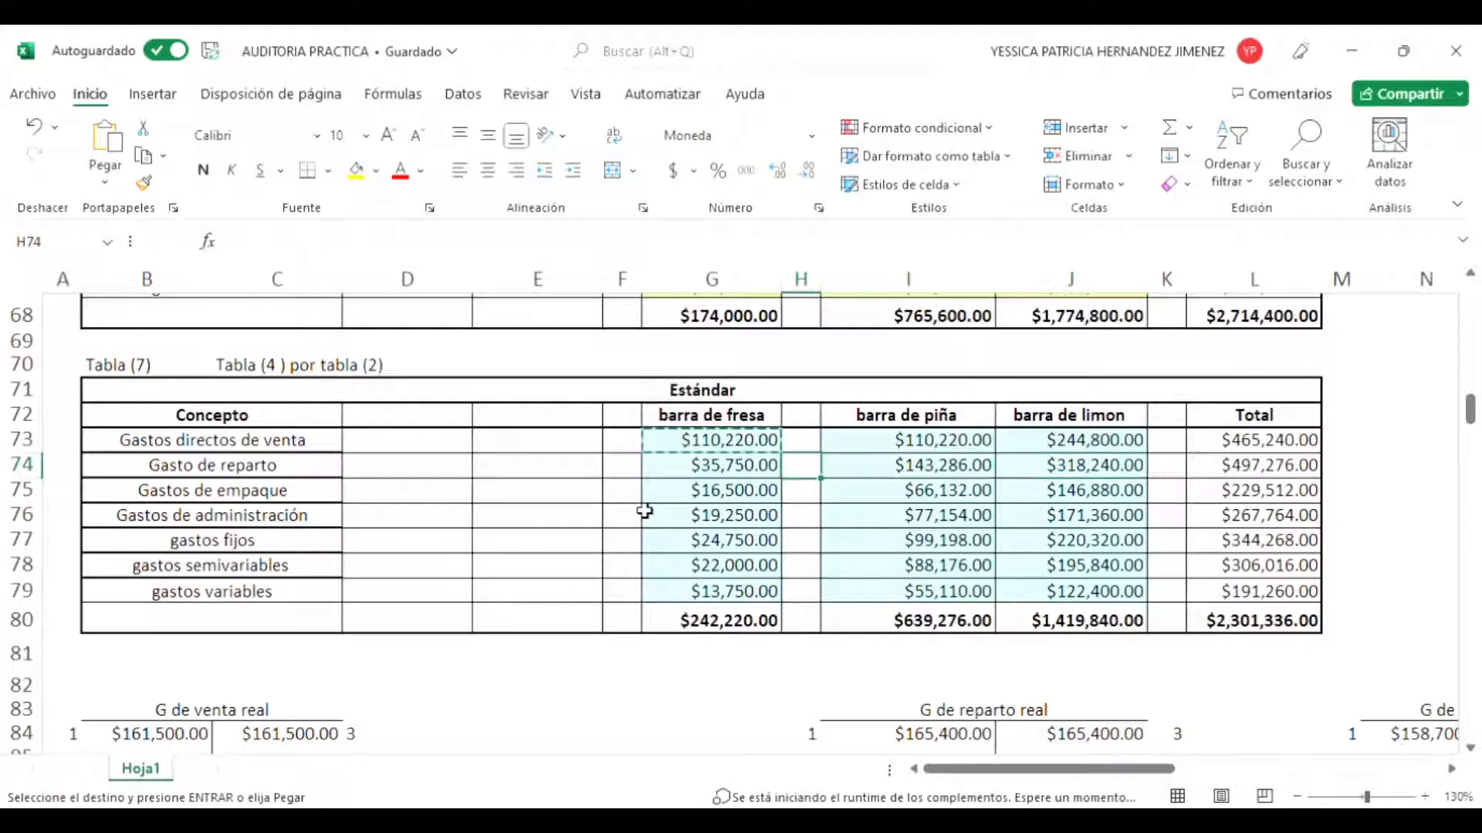
key(Up)
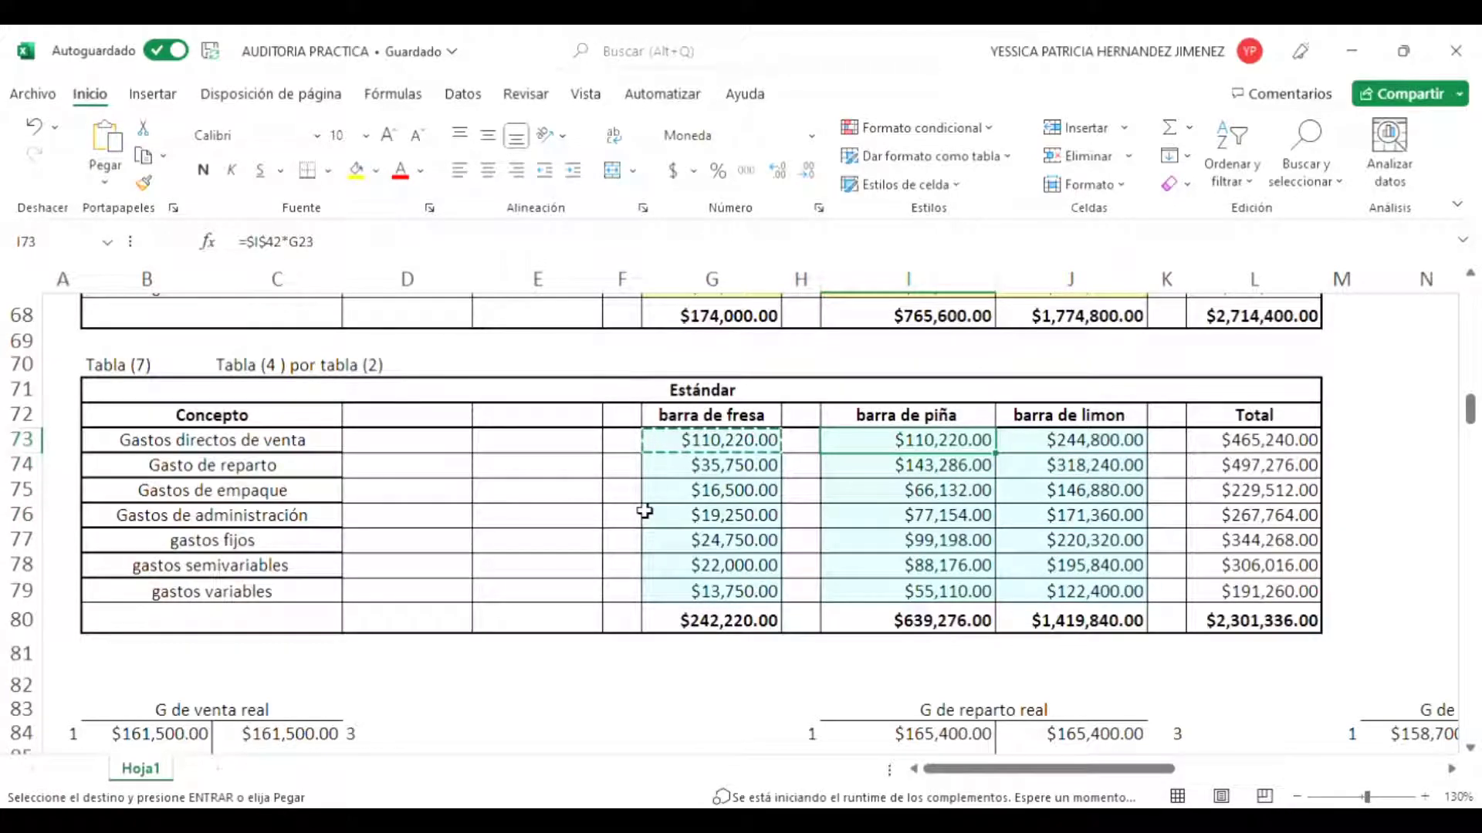
Step: Check the Total column of Tabla (7), ending on the Gasto de reparto sum in L74
key(Right)
key(Right)
key(Right)
key(Down)
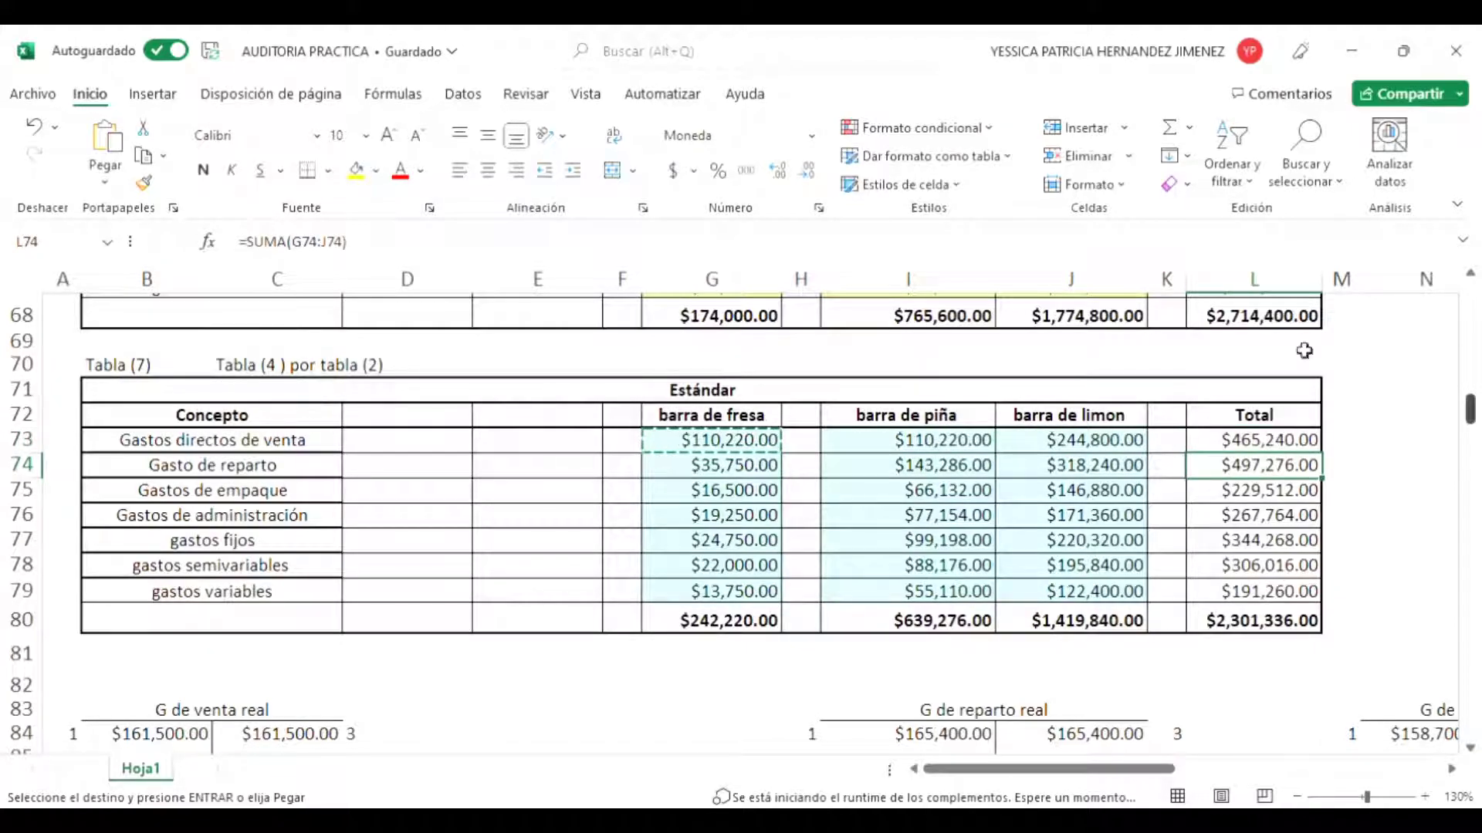
Step: Look over the T-accounts below Tabla (7) and inspect the Gtos de empaque estándar reference in I96
scroll(1128, 566, down, 8)
scroll(1129, 565, down, 5)
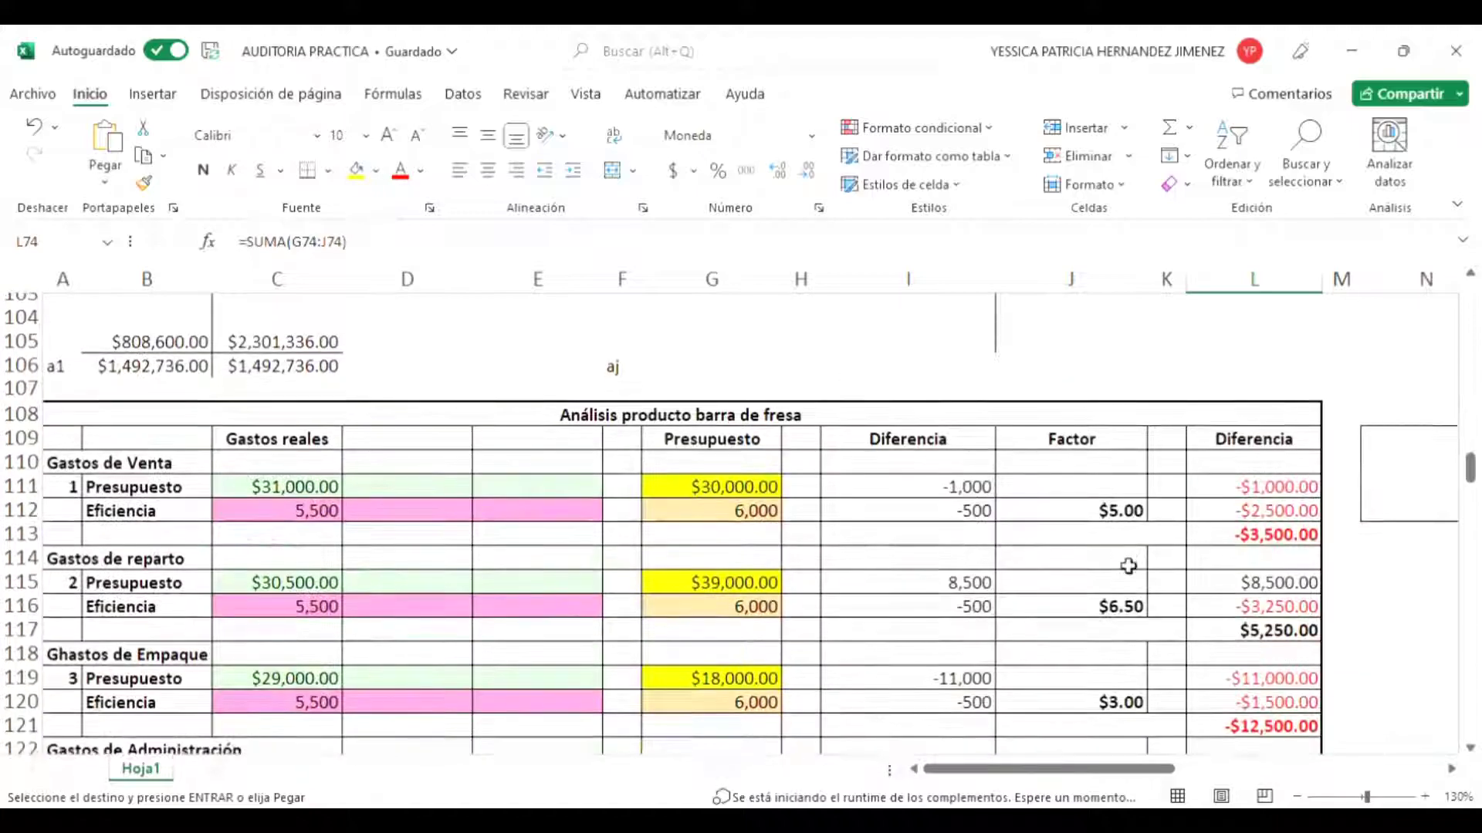
scroll(1128, 566, up, 6)
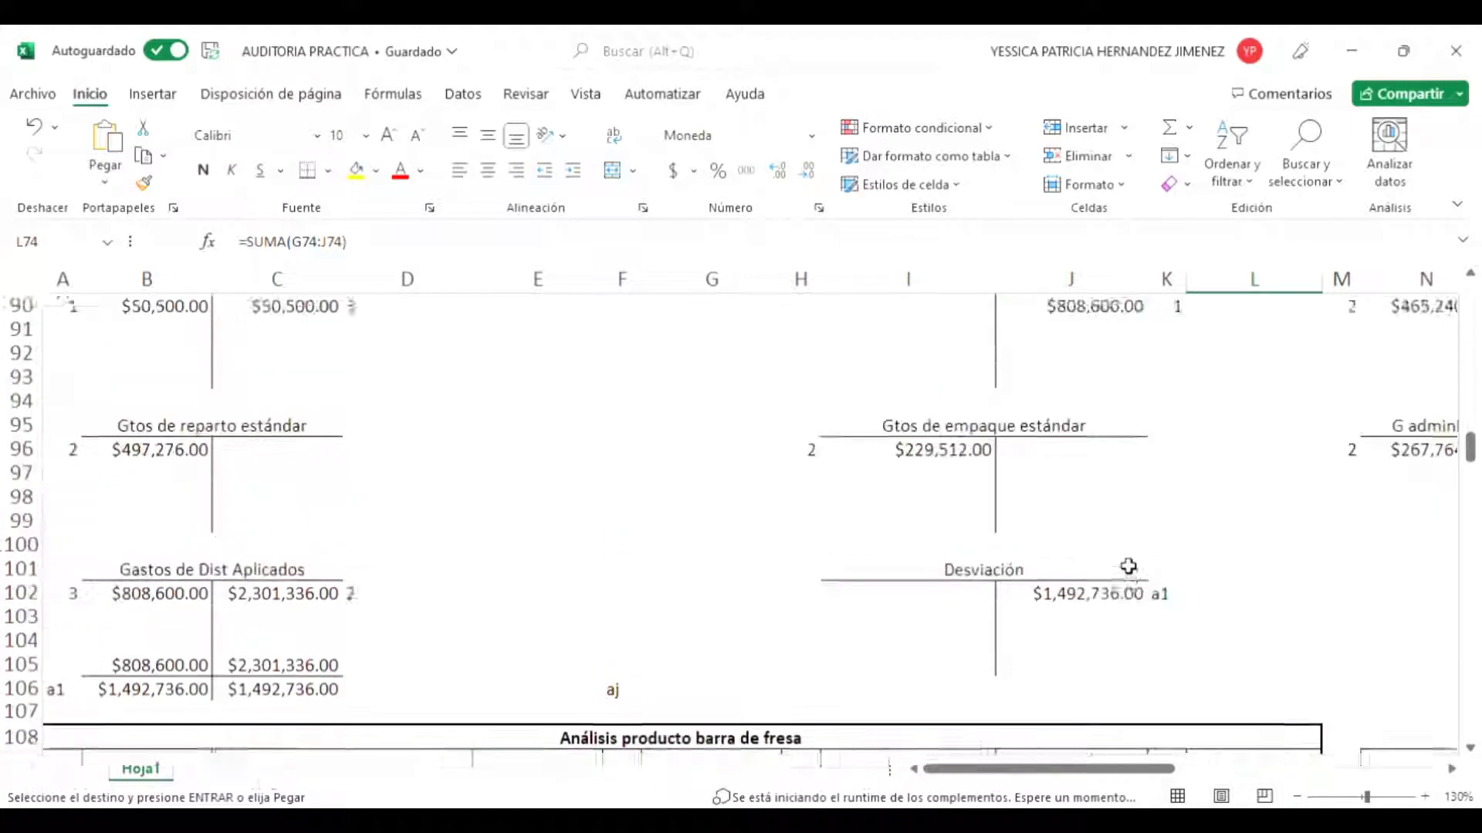
click(971, 497)
scroll(974, 516, up, 3)
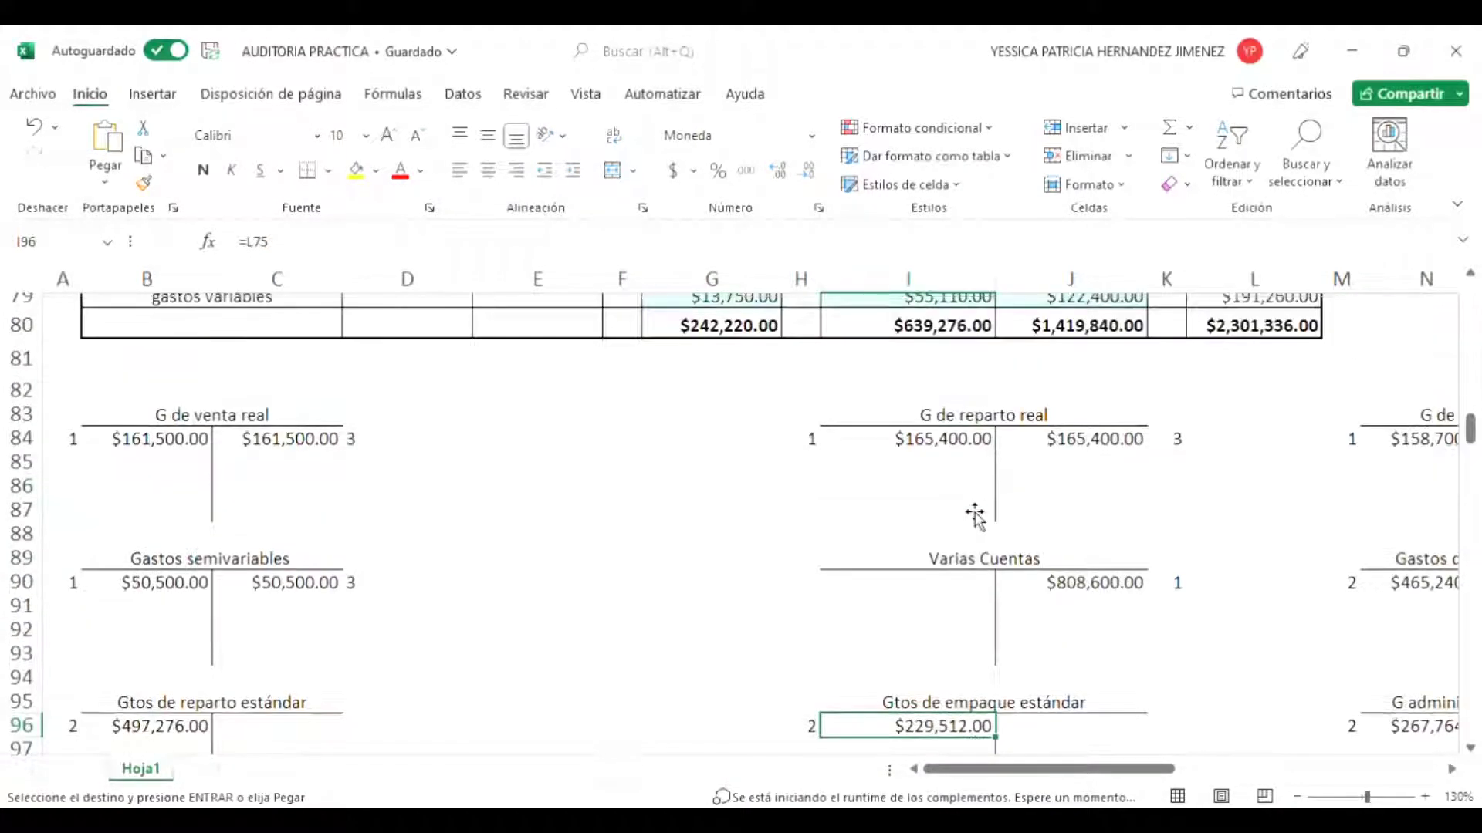
scroll(974, 510, down, 1)
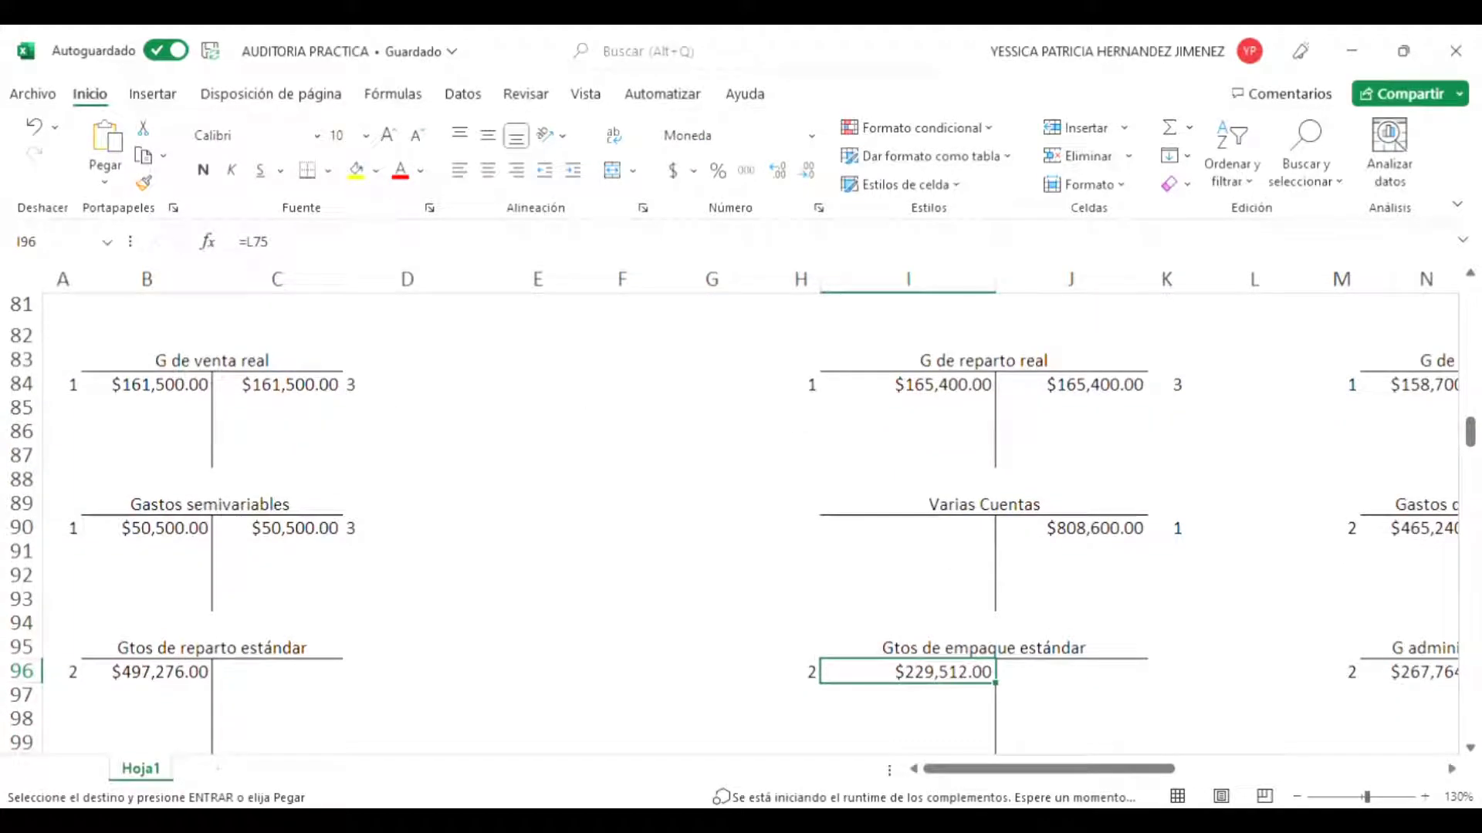
Step: Zoom the sheet out to 100% and survey the T-accounts from G de venta real to Desviación
click(1296, 798)
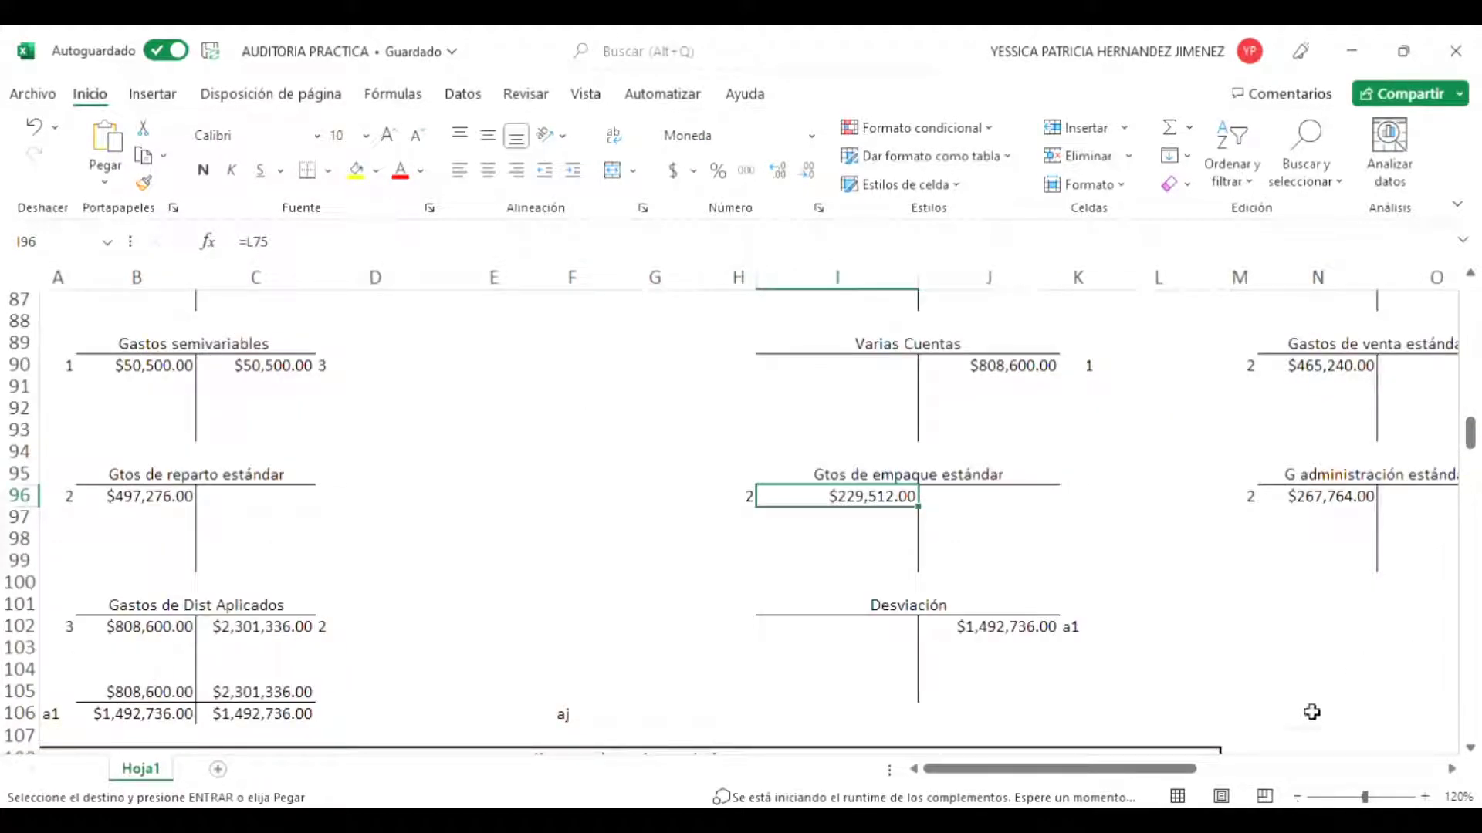
scroll(1312, 711, up, 9)
scroll(1312, 711, down, 7)
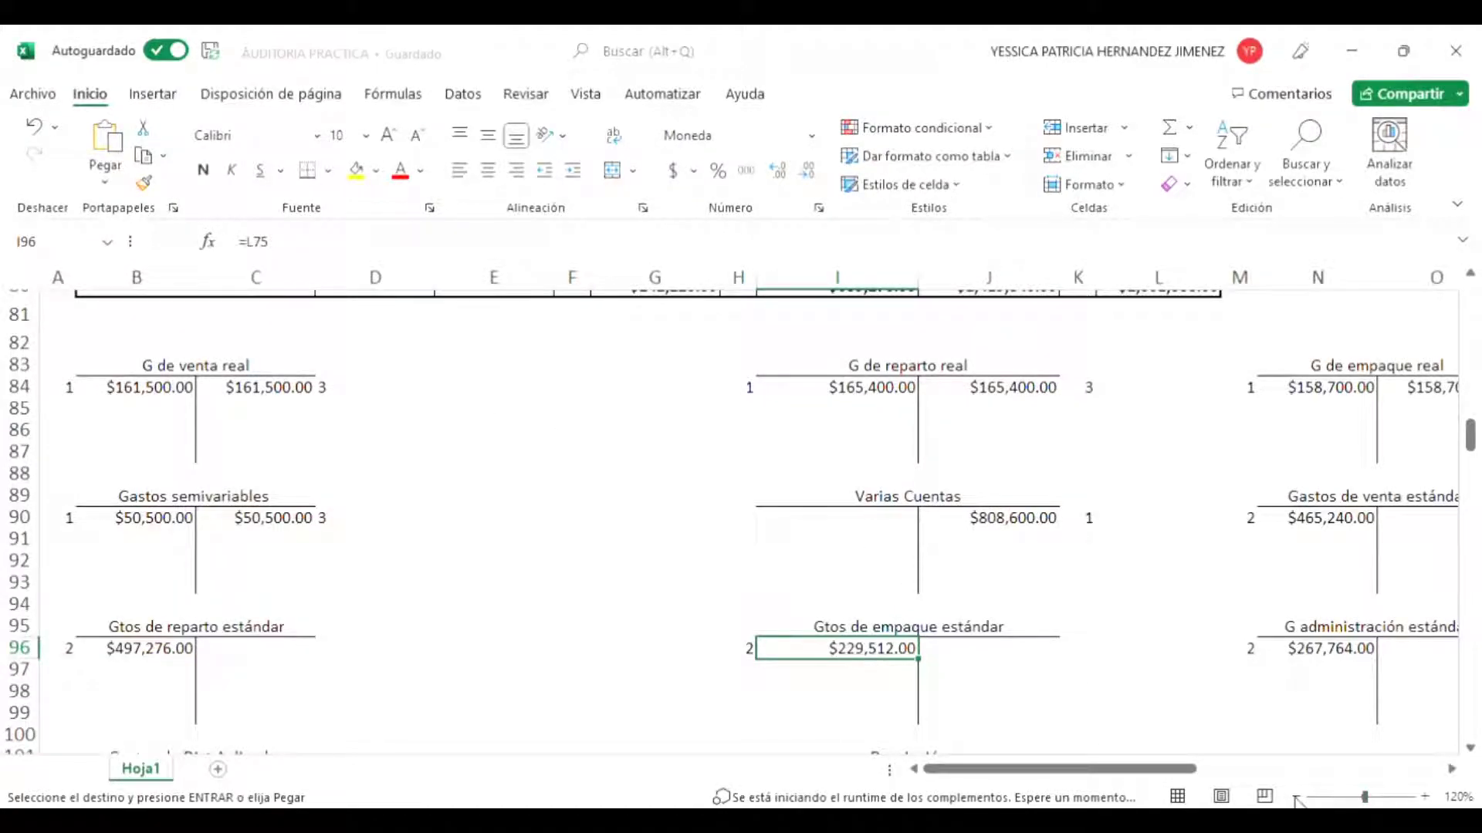
scroll(1403, 525, down, 5)
scroll(1404, 525, up, 10)
scroll(1404, 526, down, 5)
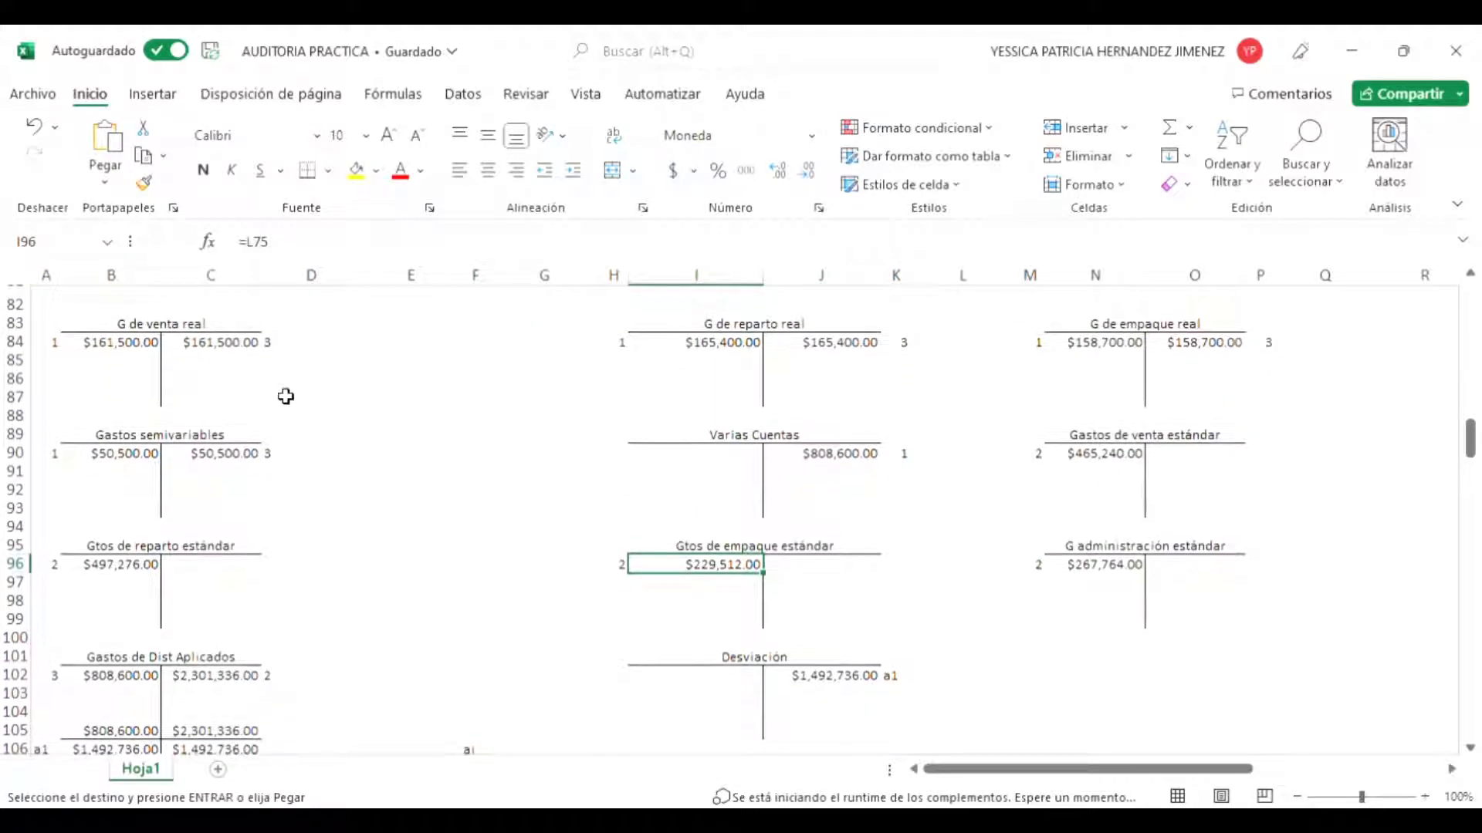
Step: Trace the G de venta real debit in B84 to the Gastos reales total in L49 of Tabla (5), and check its credit in C84
click(148, 354)
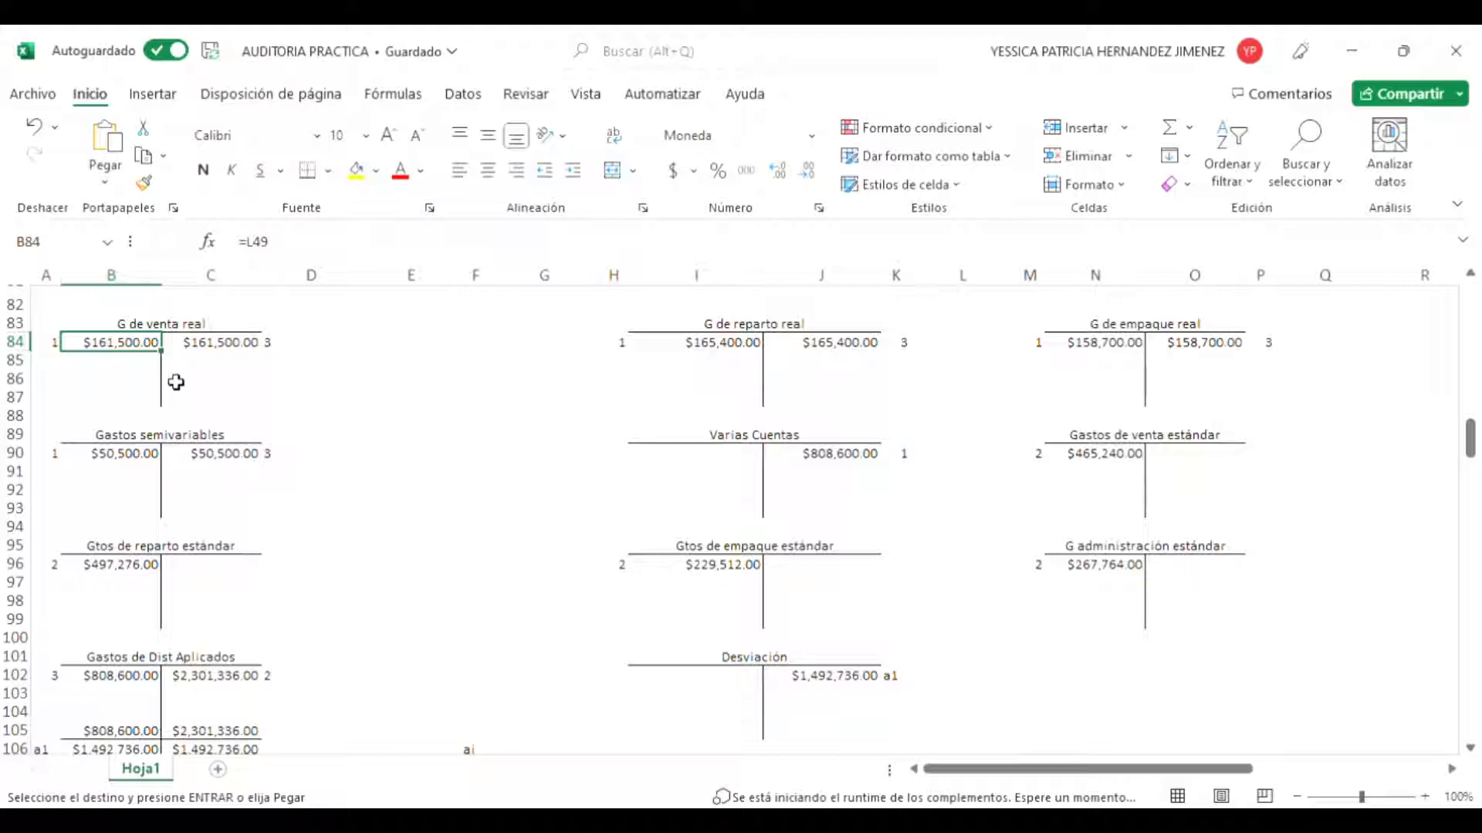
click(255, 242)
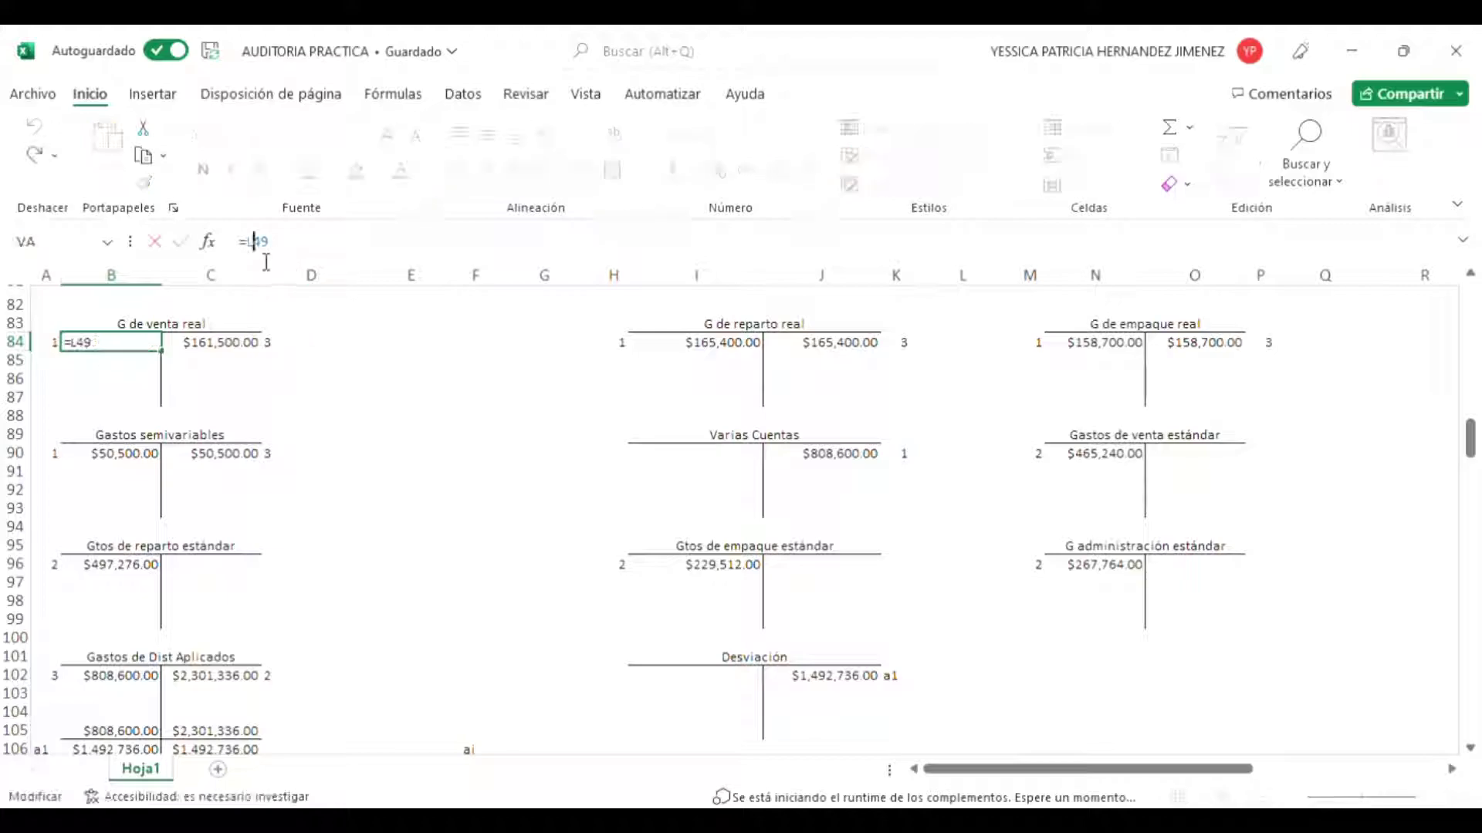
scroll(334, 499, up, 2)
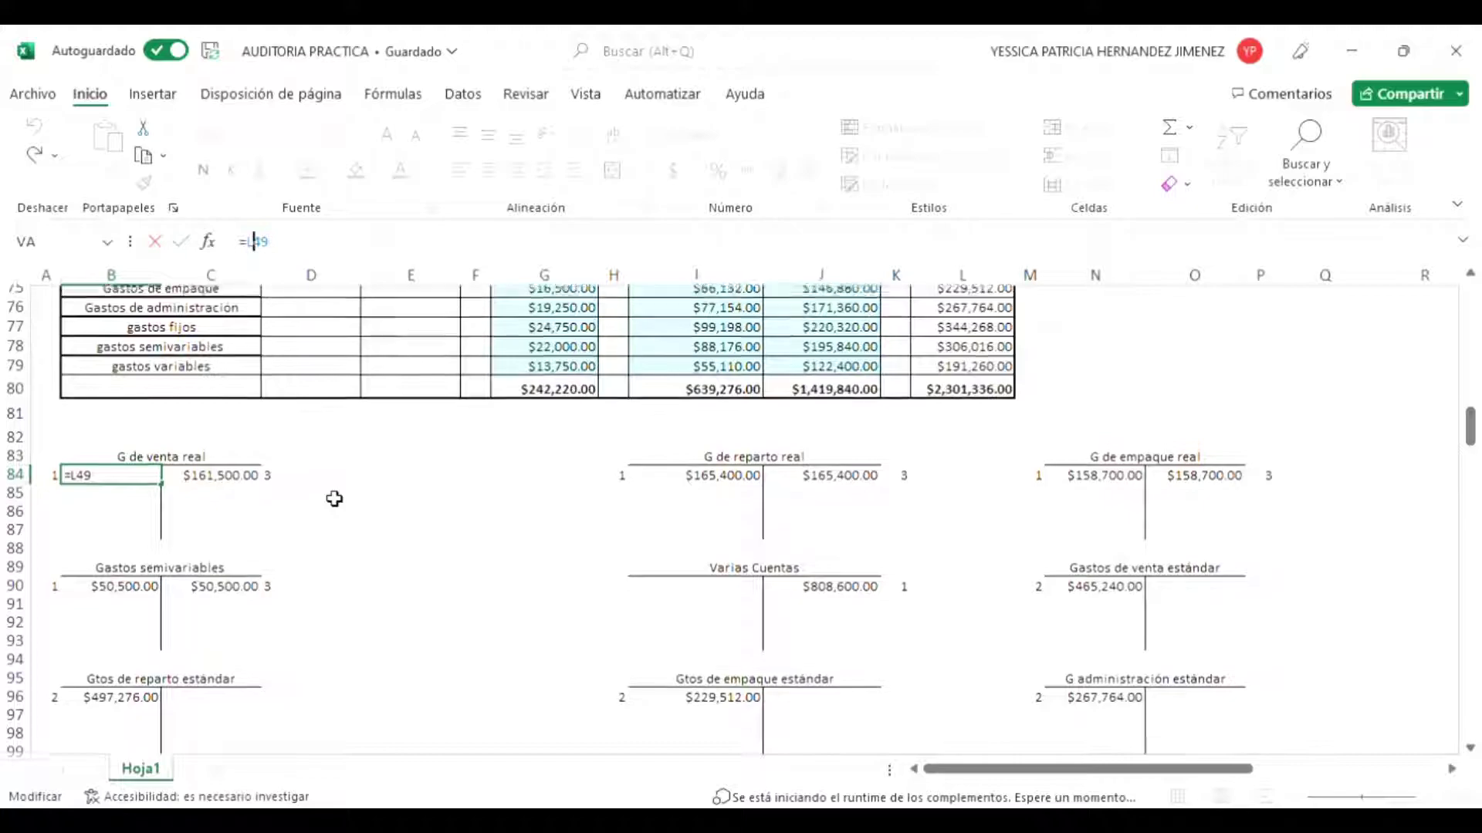
scroll(335, 500, up, 6)
scroll(334, 499, up, 7)
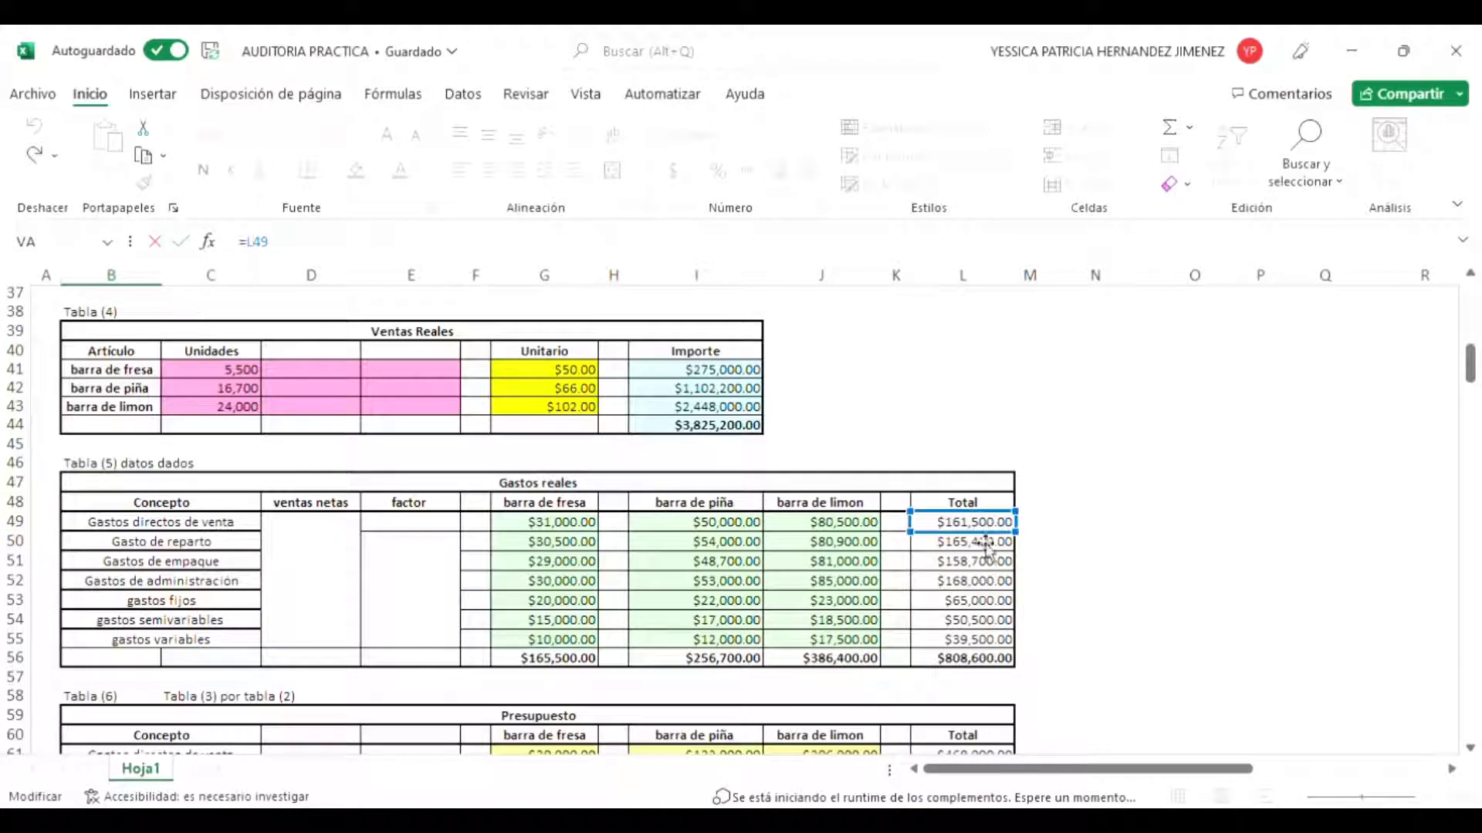
scroll(1017, 548, down, 11)
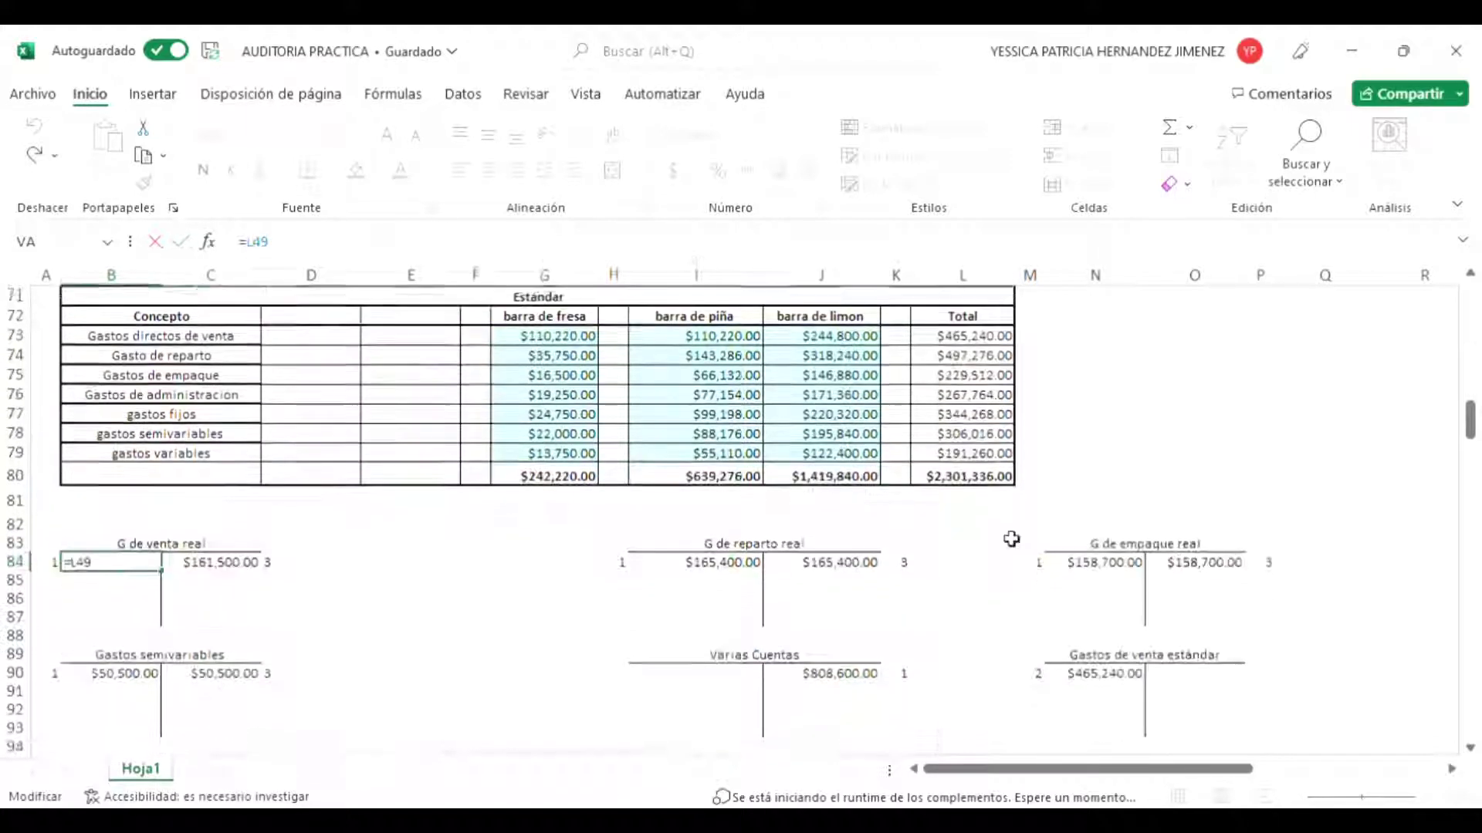
key(Return)
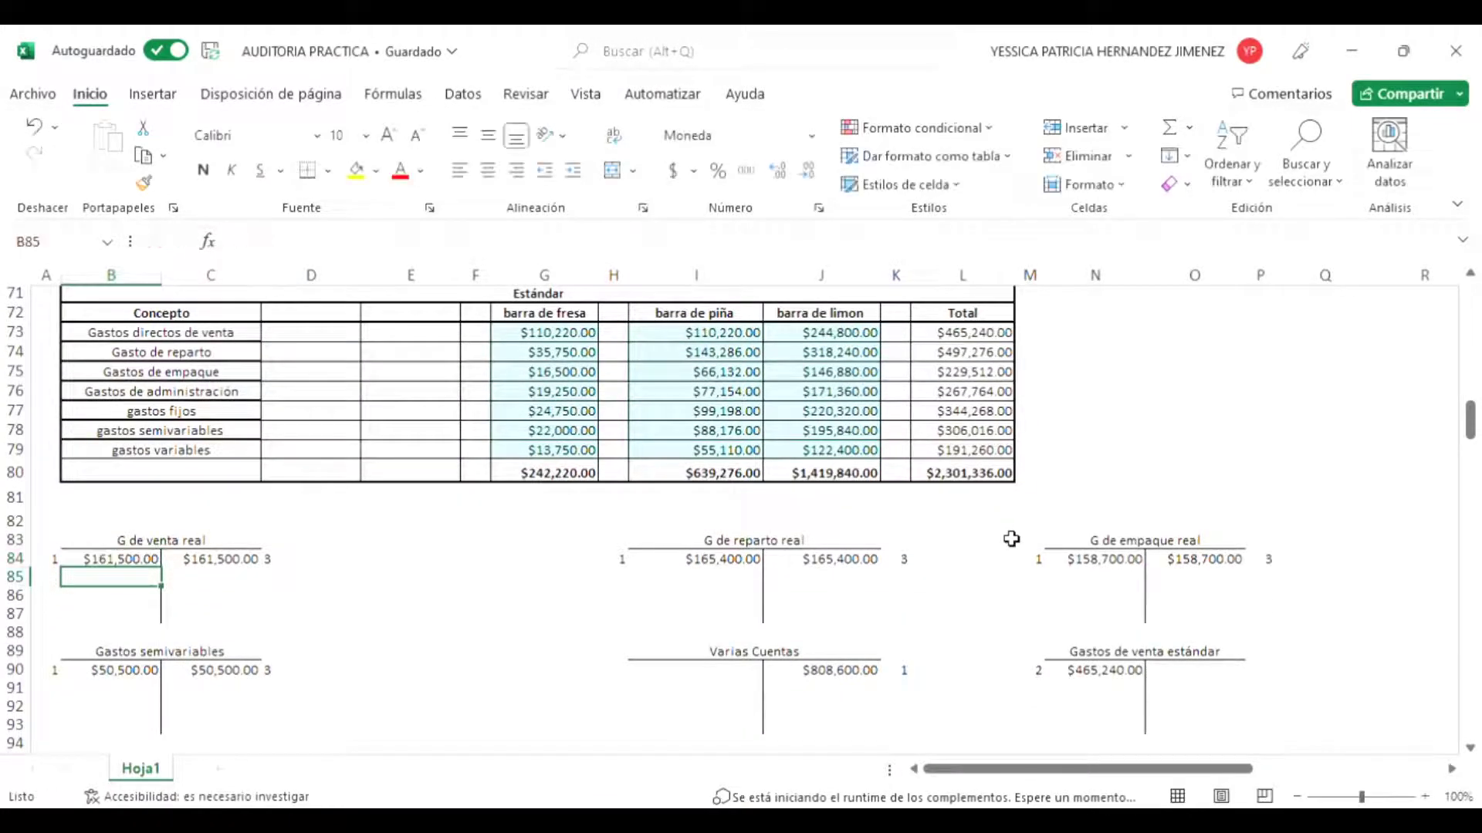
click(235, 567)
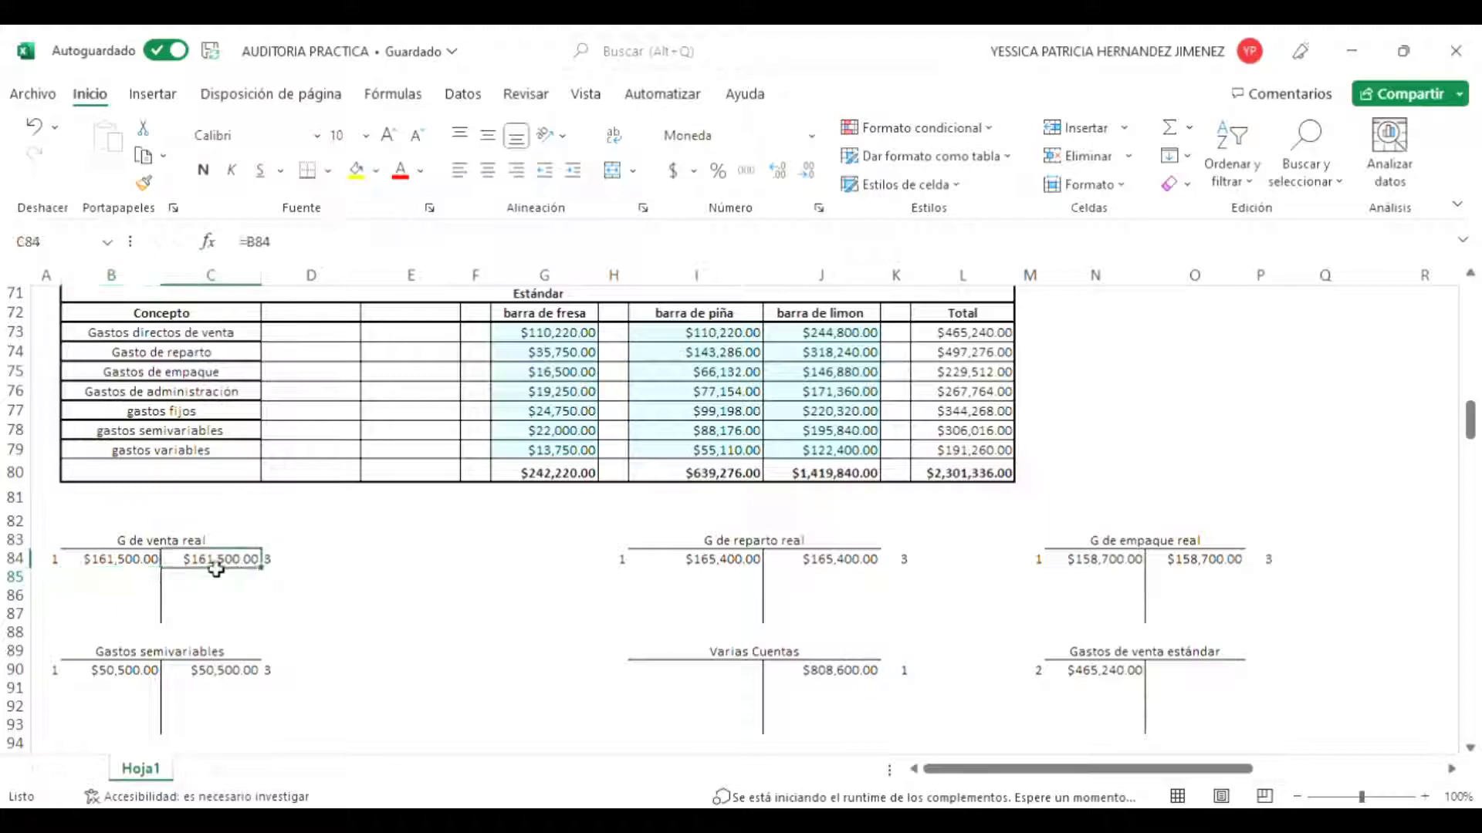
Step: Examine the formula in credit cell C84 of the G de venta real account and compare it with the tables above
click(256, 242)
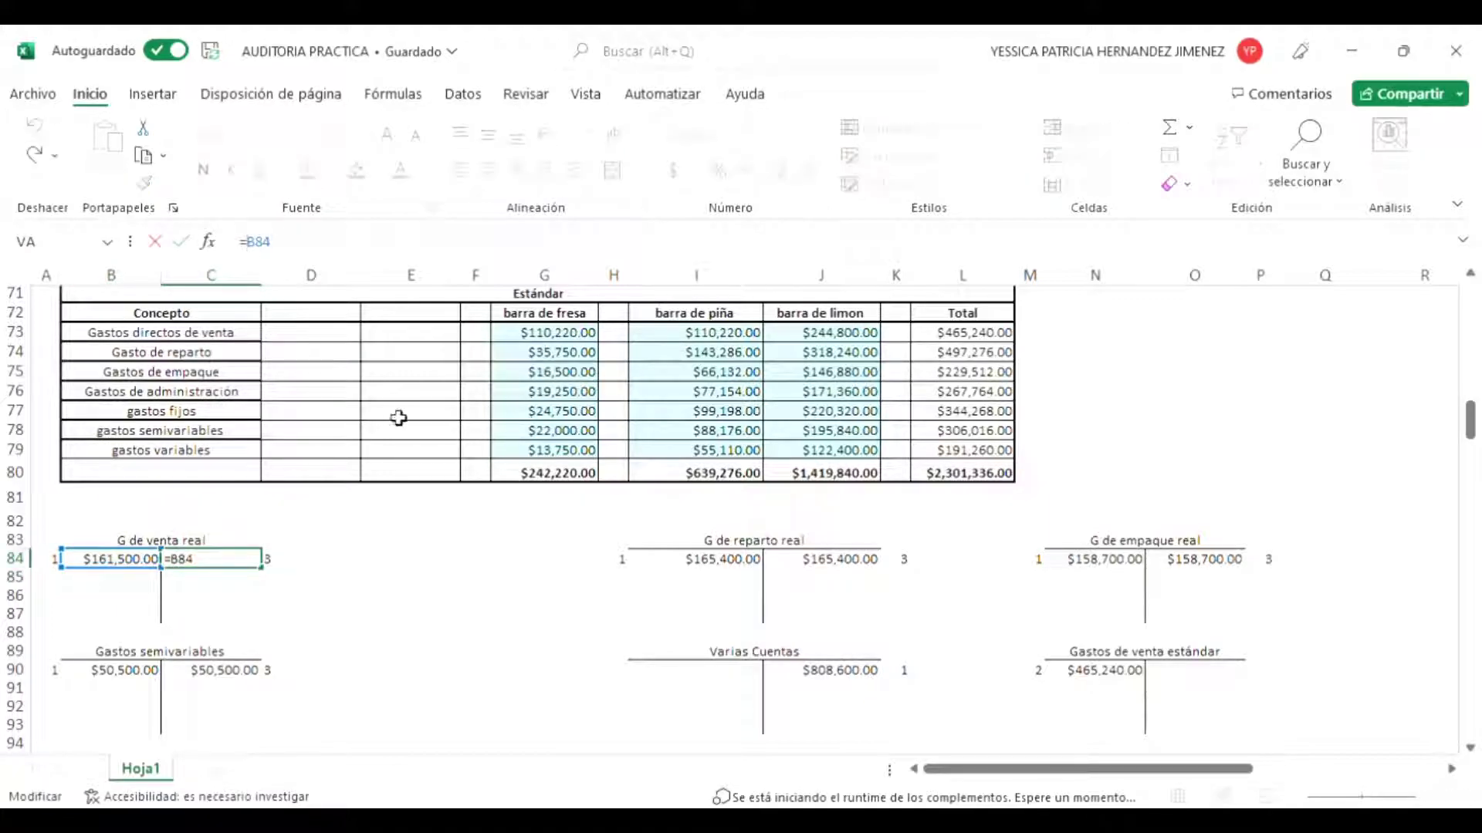
scroll(398, 417, up, 4)
scroll(398, 418, up, 13)
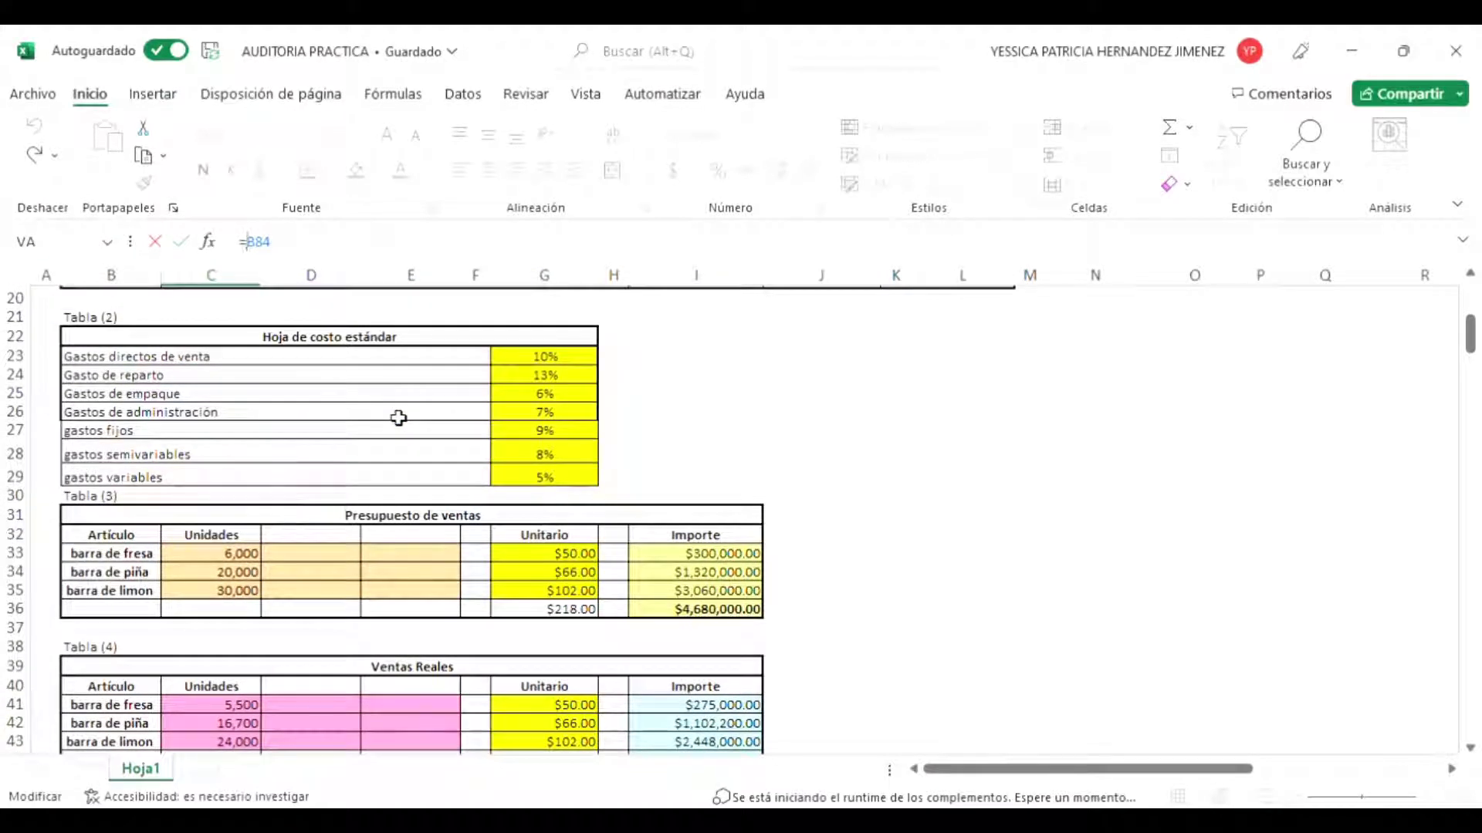
scroll(398, 418, down, 9)
scroll(399, 418, down, 2)
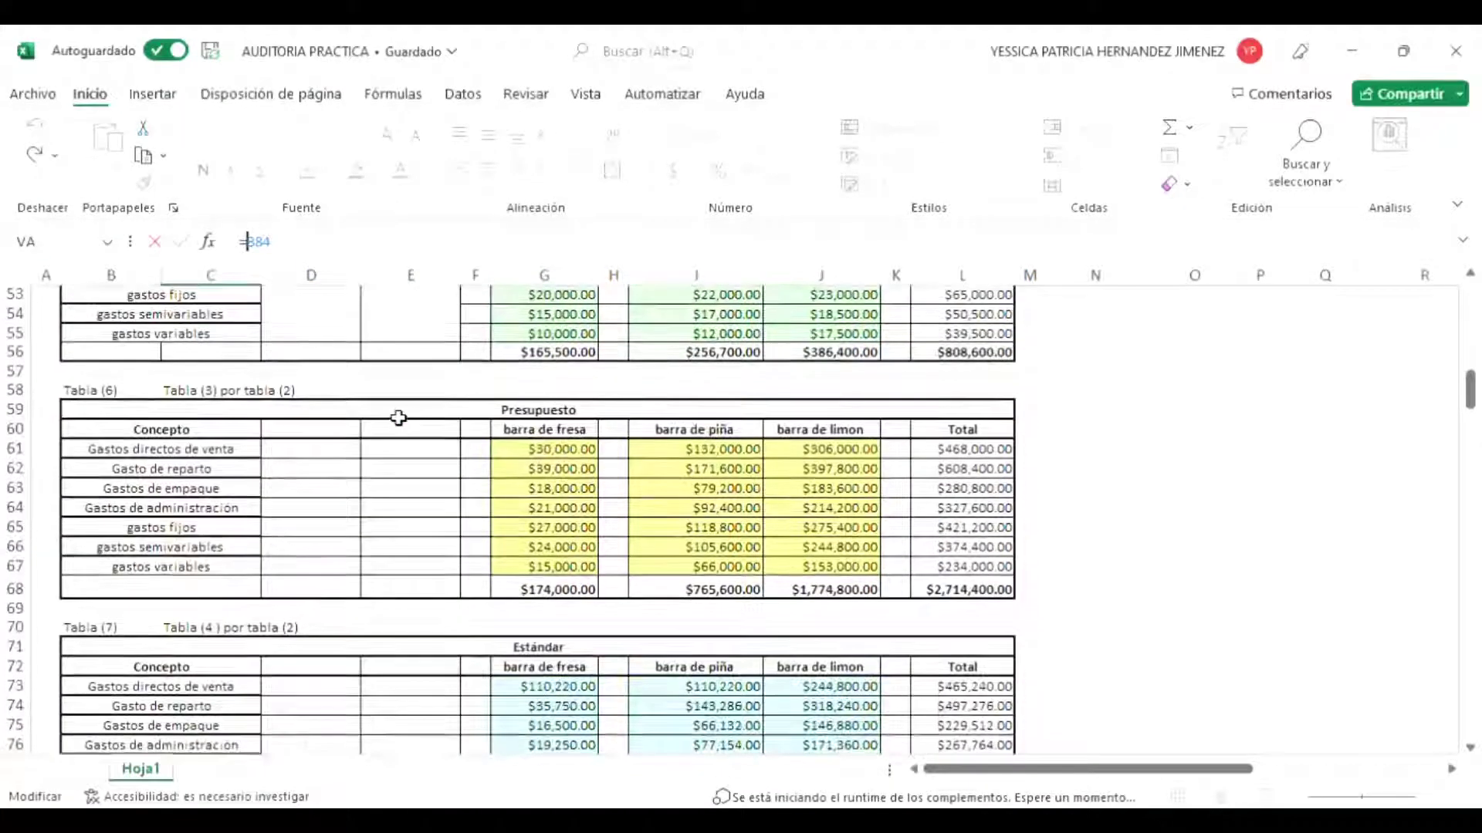
scroll(100, 636, down, 4)
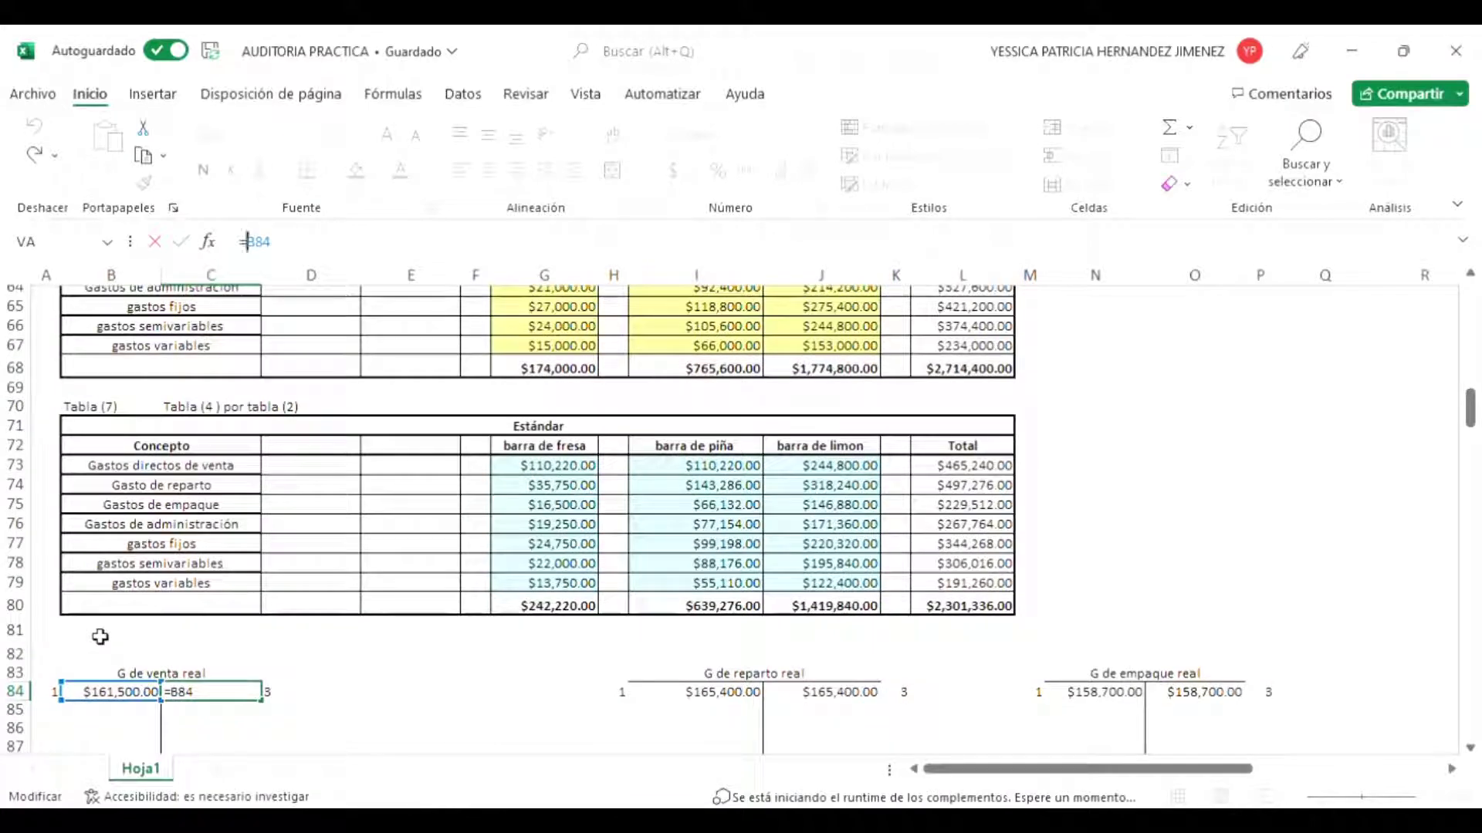
scroll(126, 662, down, 1)
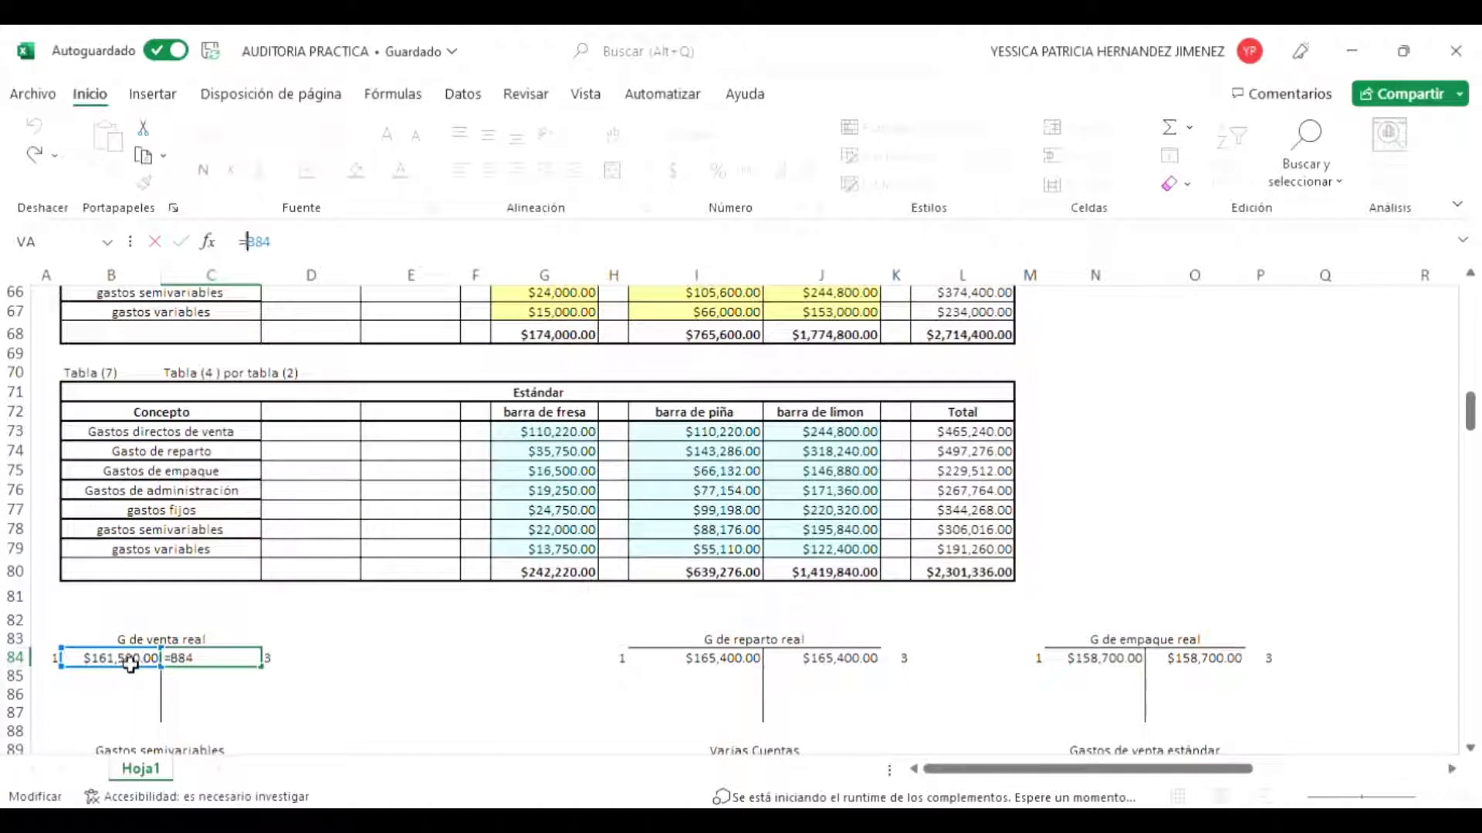
key(ctrl+Return)
Step: Trace the formula in debit cell I84 of the G de reparto real account to its source in the Gastos reales table
key(Up)
key(Right)
key(Right)
key(Right)
key(Right)
key(Right)
key(Right)
key(Down)
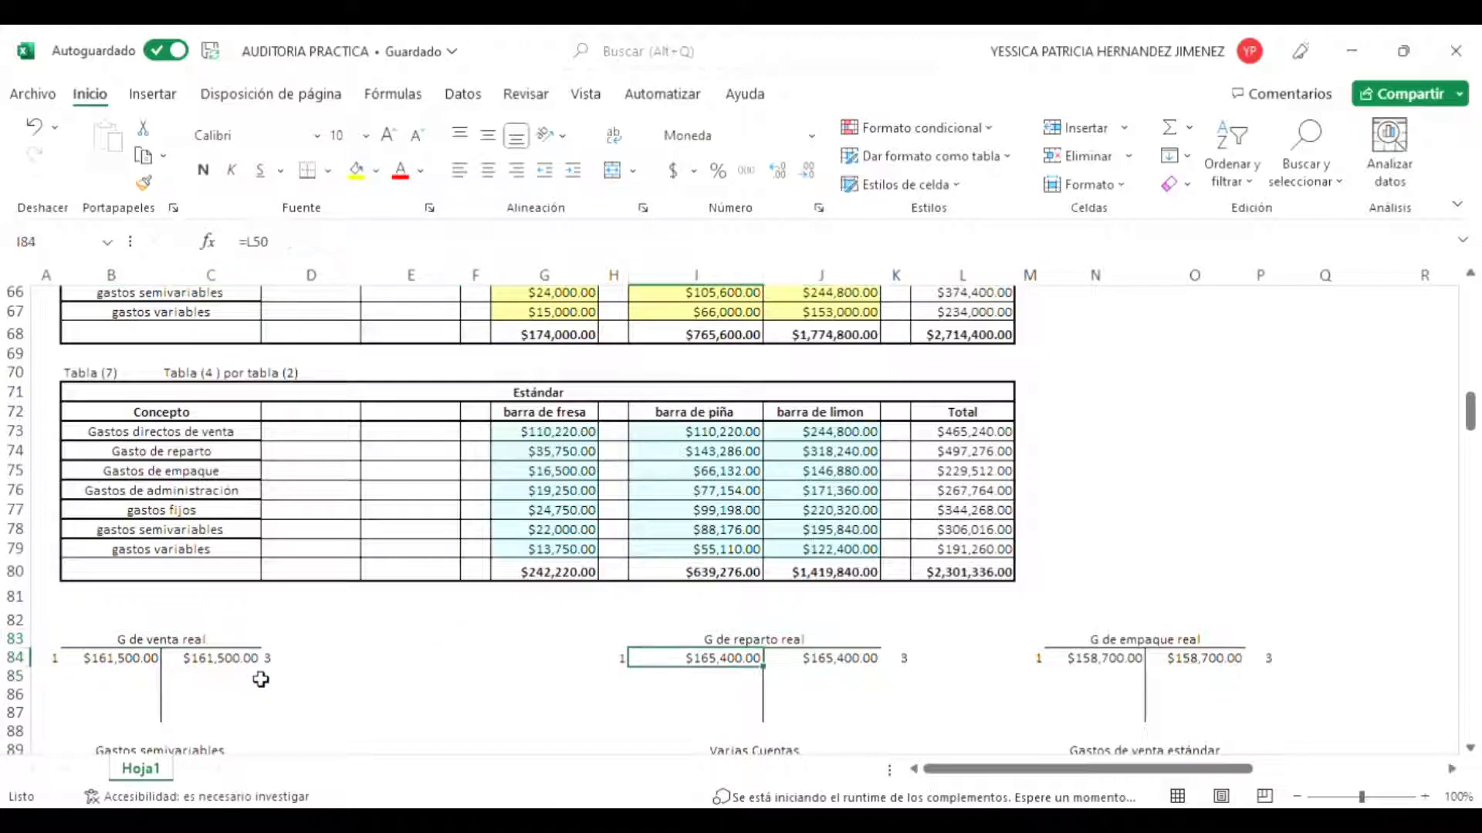
click(270, 247)
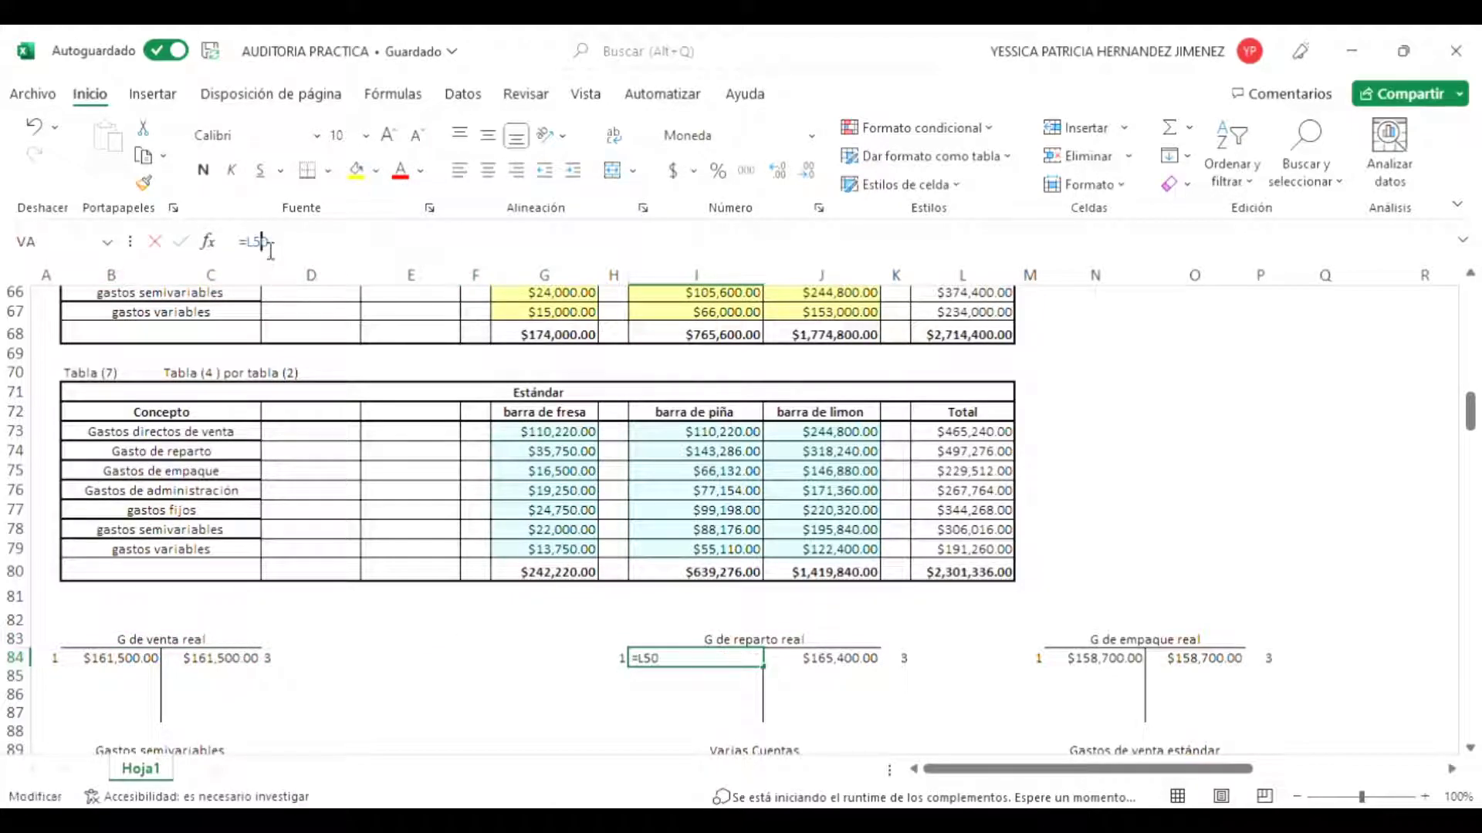
scroll(804, 584, up, 11)
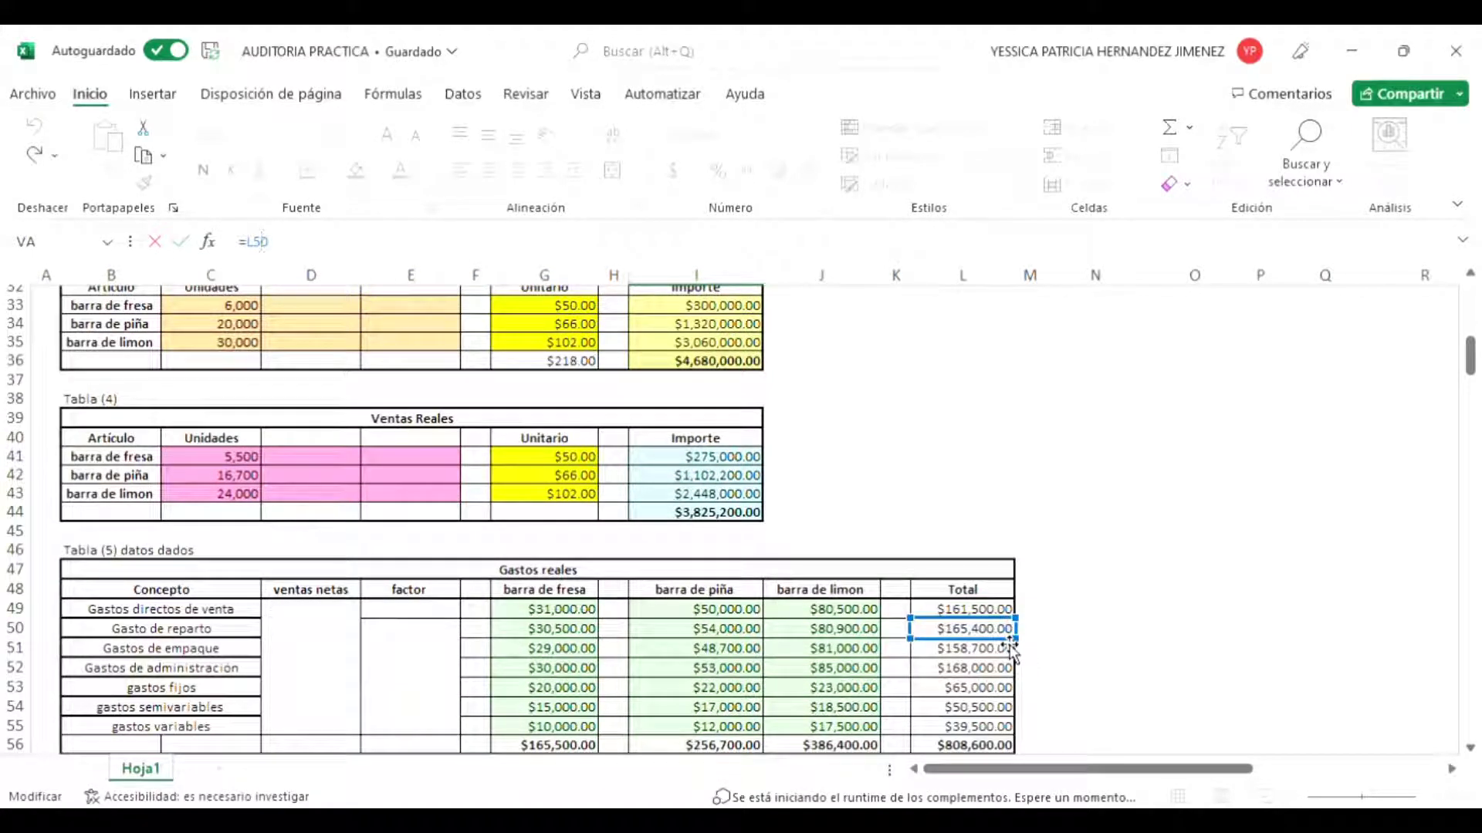
key(Return)
Step: Bring up the Análisis producto barra de fresa table and enlarge the sheet view to 120%
scroll(1006, 641, down, 10)
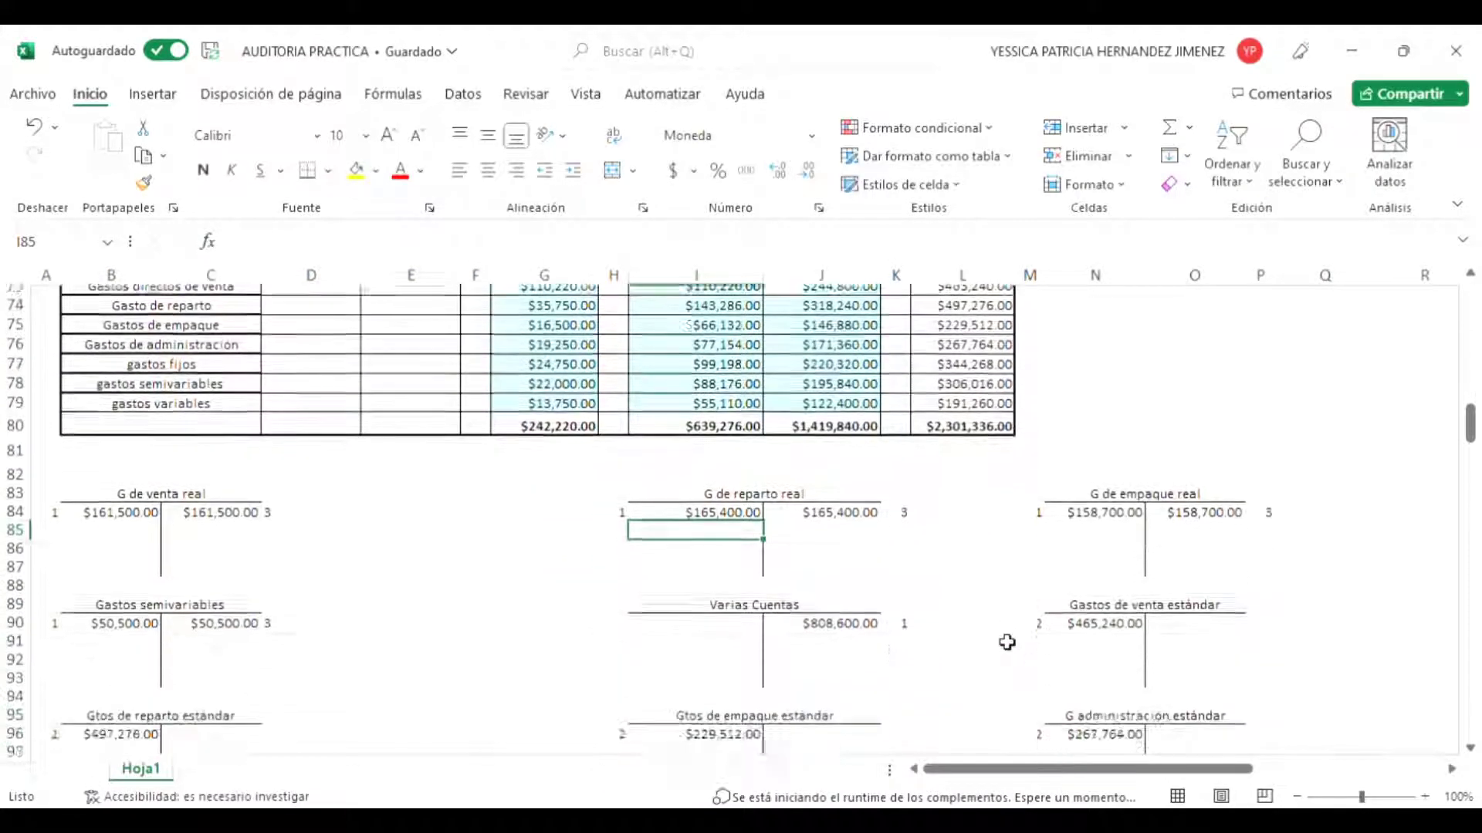
scroll(1006, 641, down, 1)
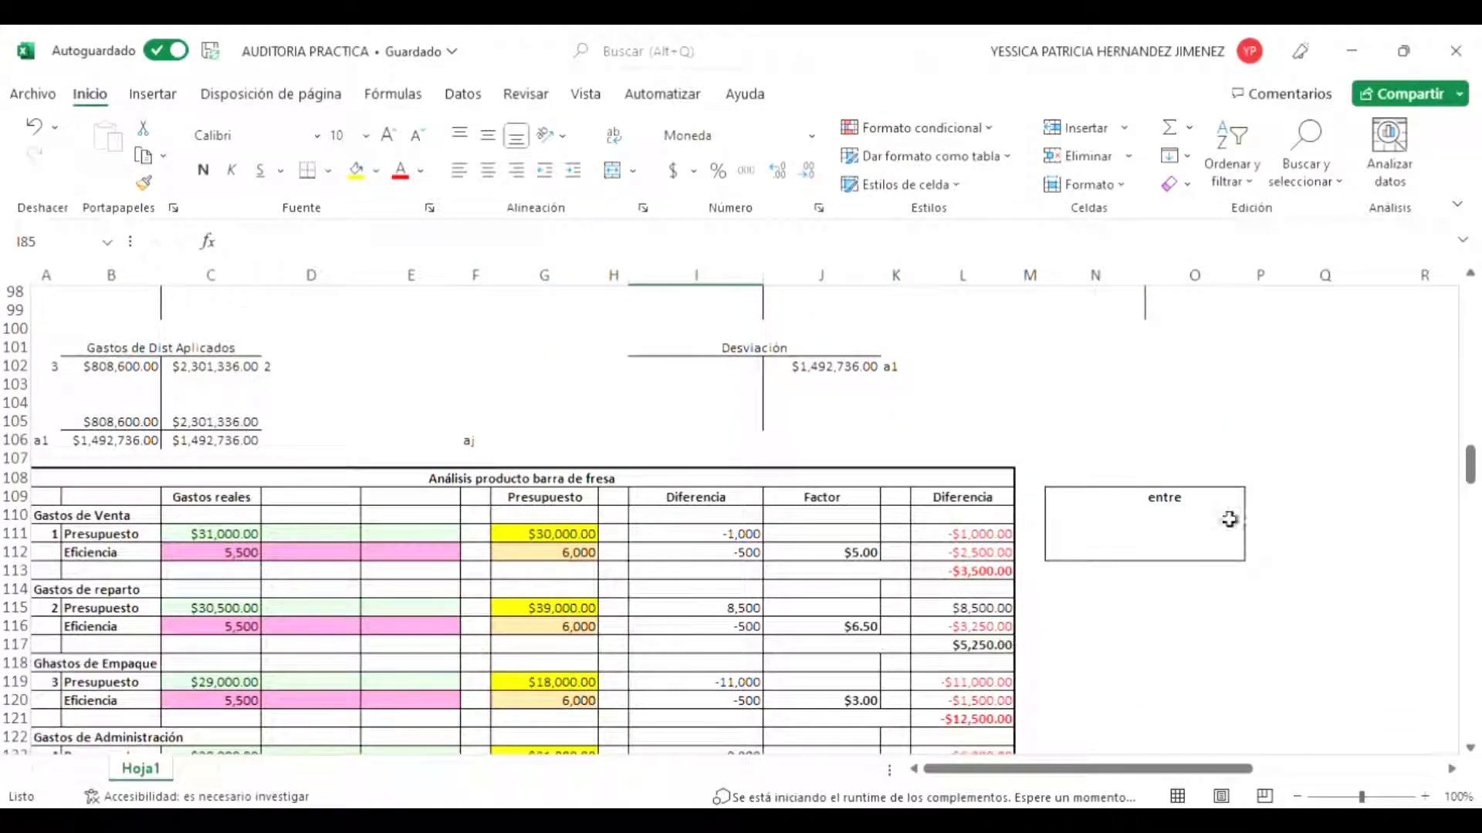
click(1424, 797)
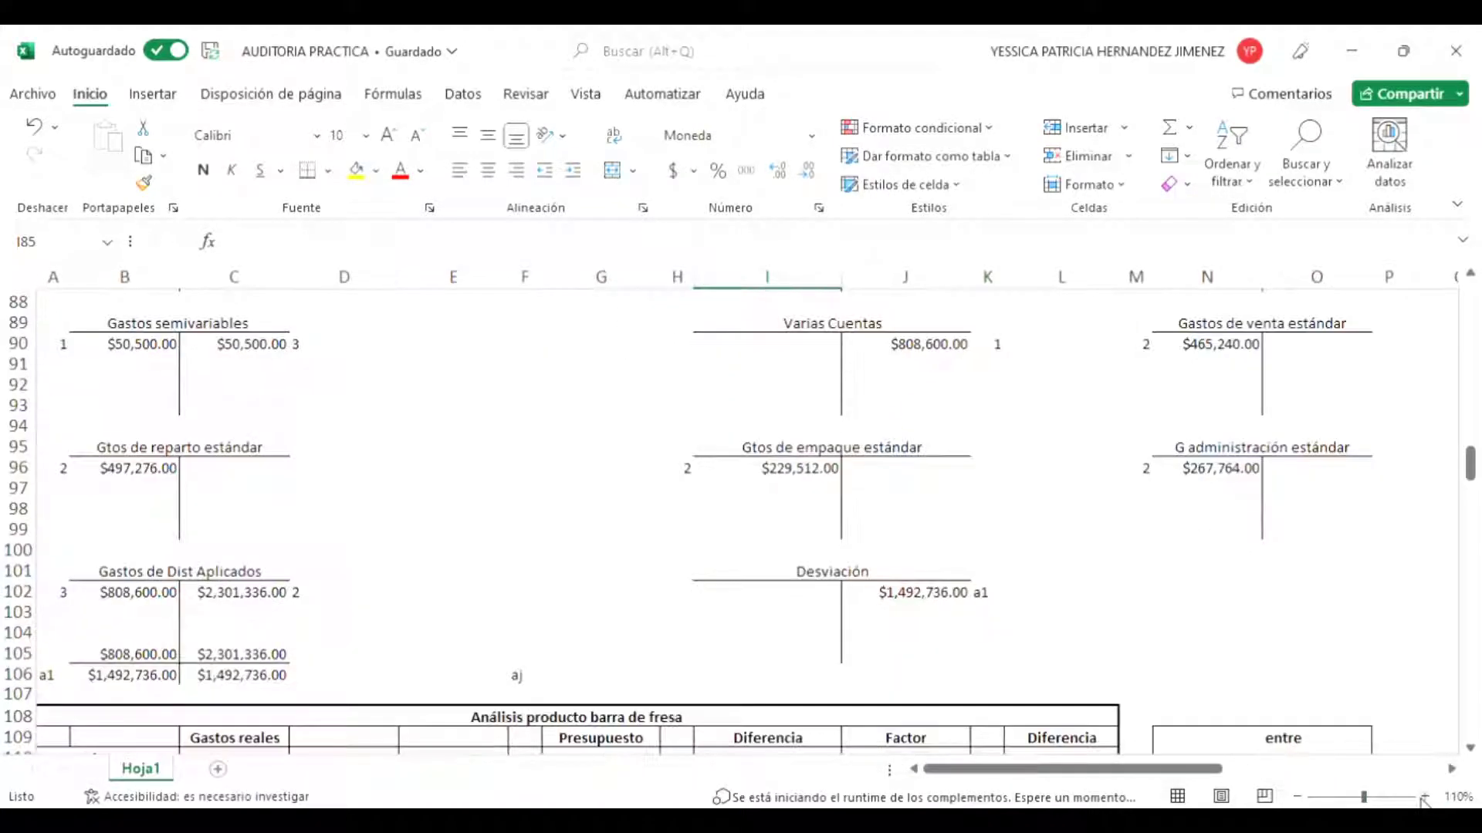
scroll(1127, 665, down, 10)
scroll(1127, 665, up, 4)
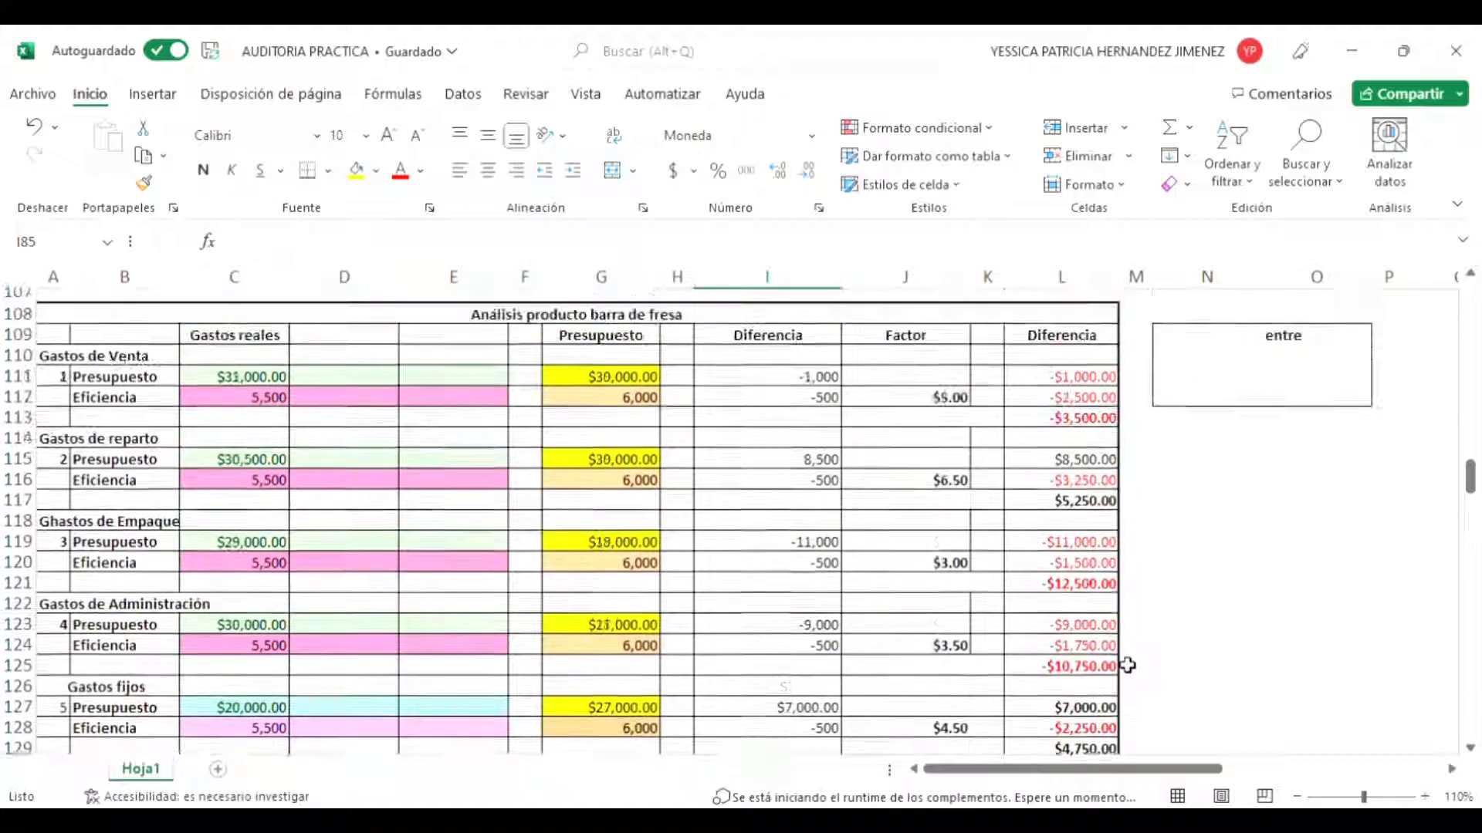
click(222, 389)
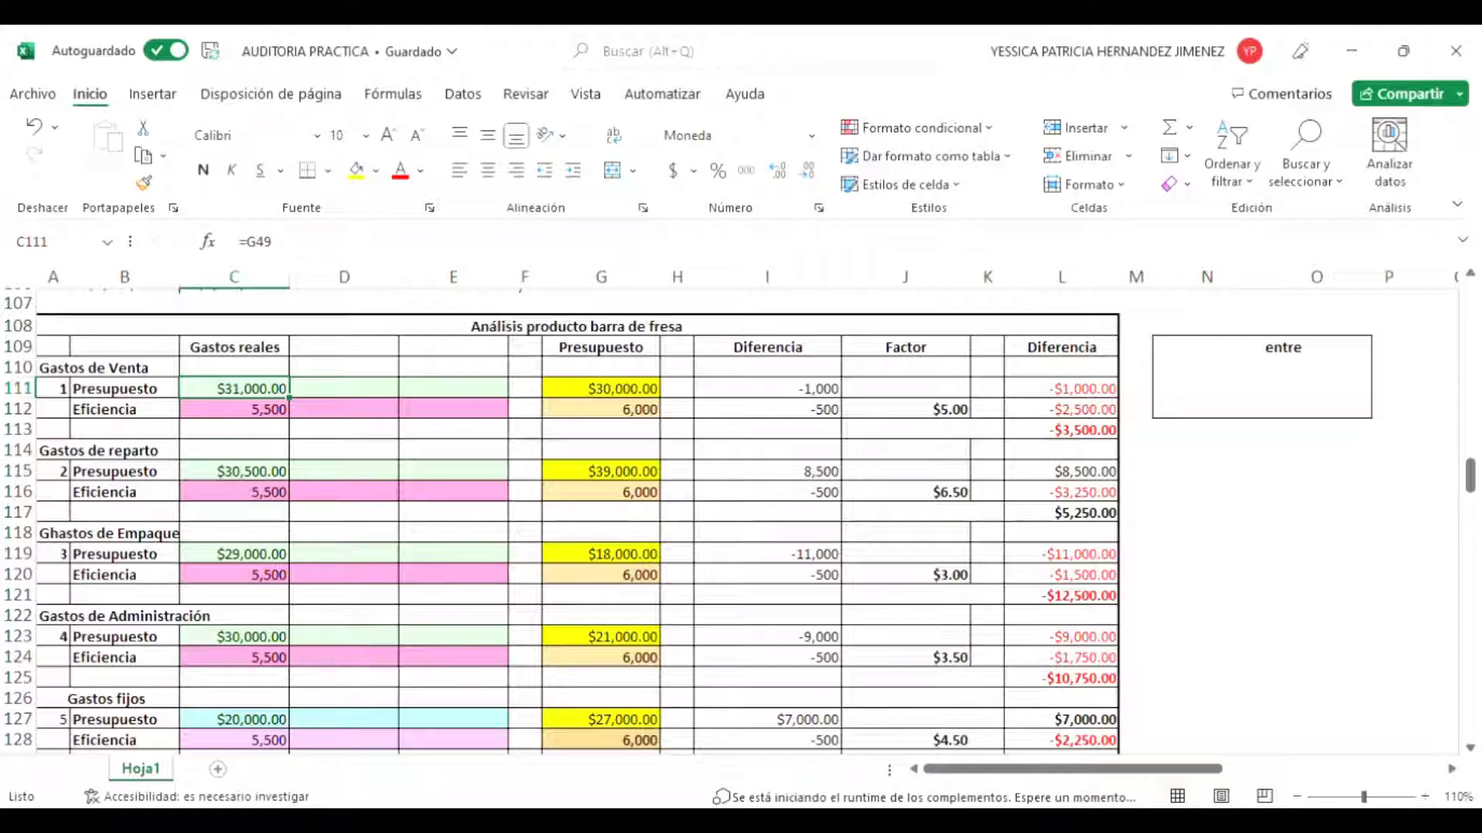
click(1426, 798)
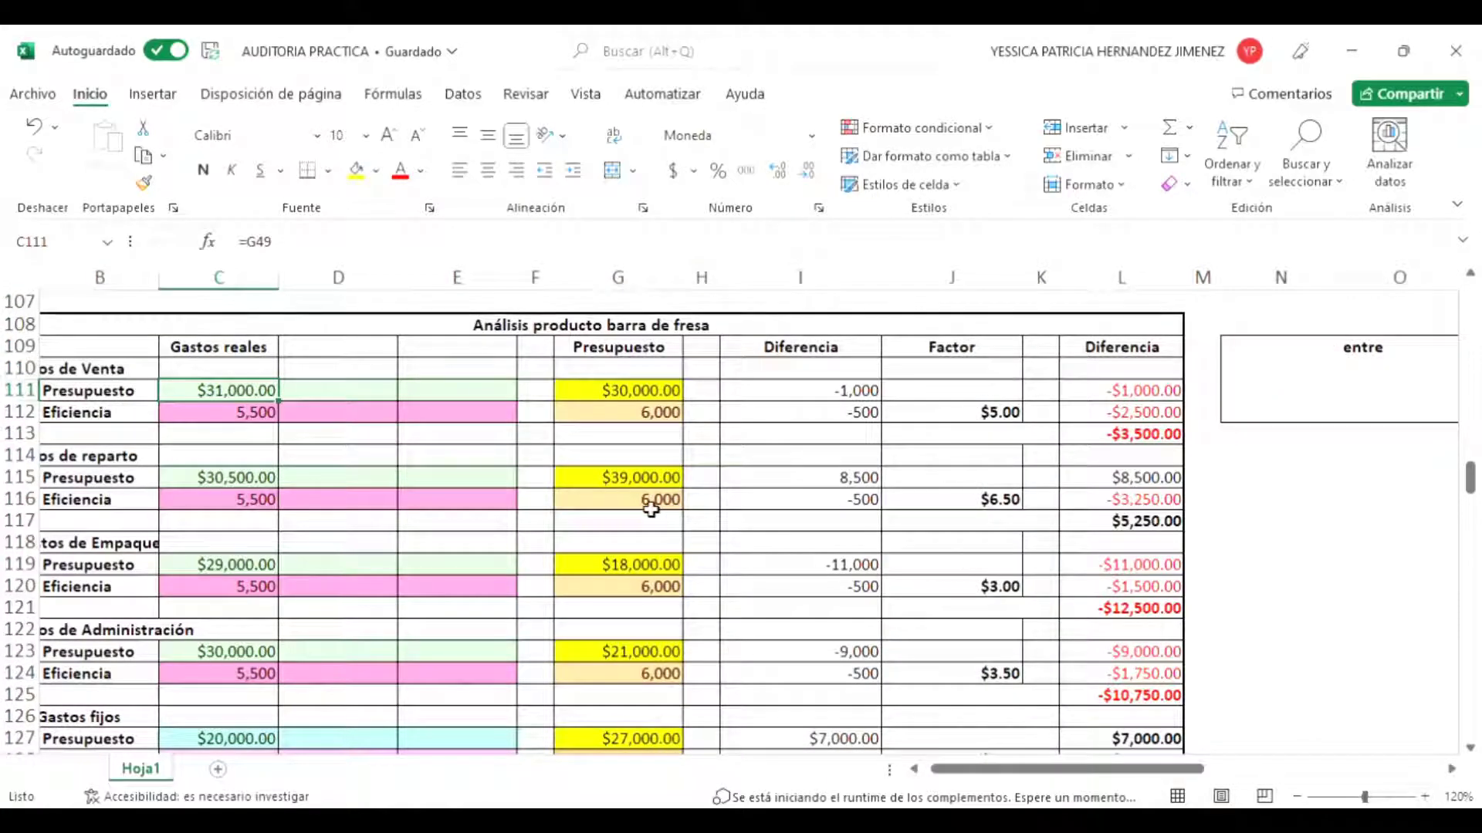
Step: Check the formulas in the Gastos reales cells C111 and C112 under Gastos de Venta
click(248, 412)
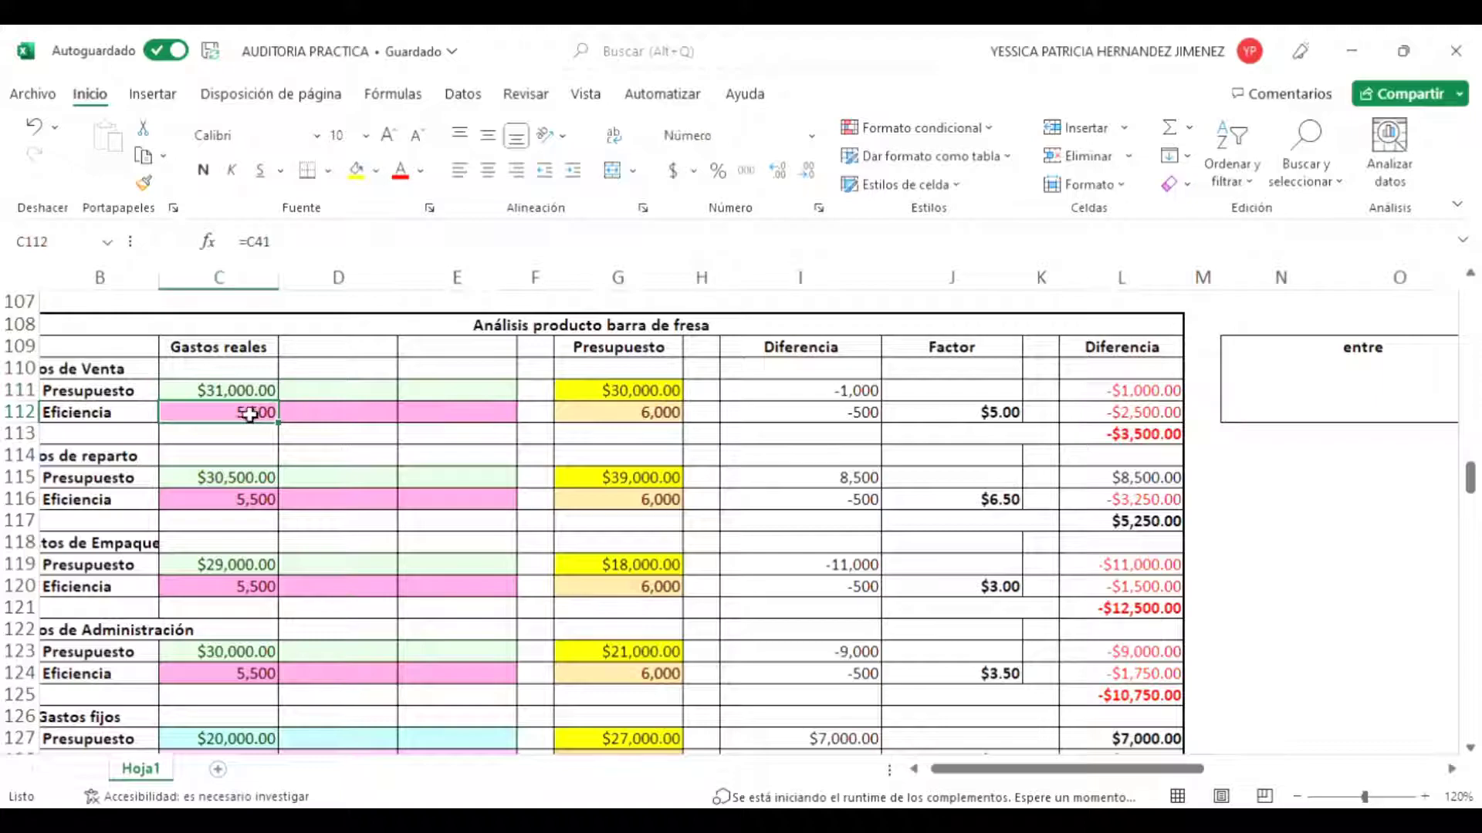
click(251, 401)
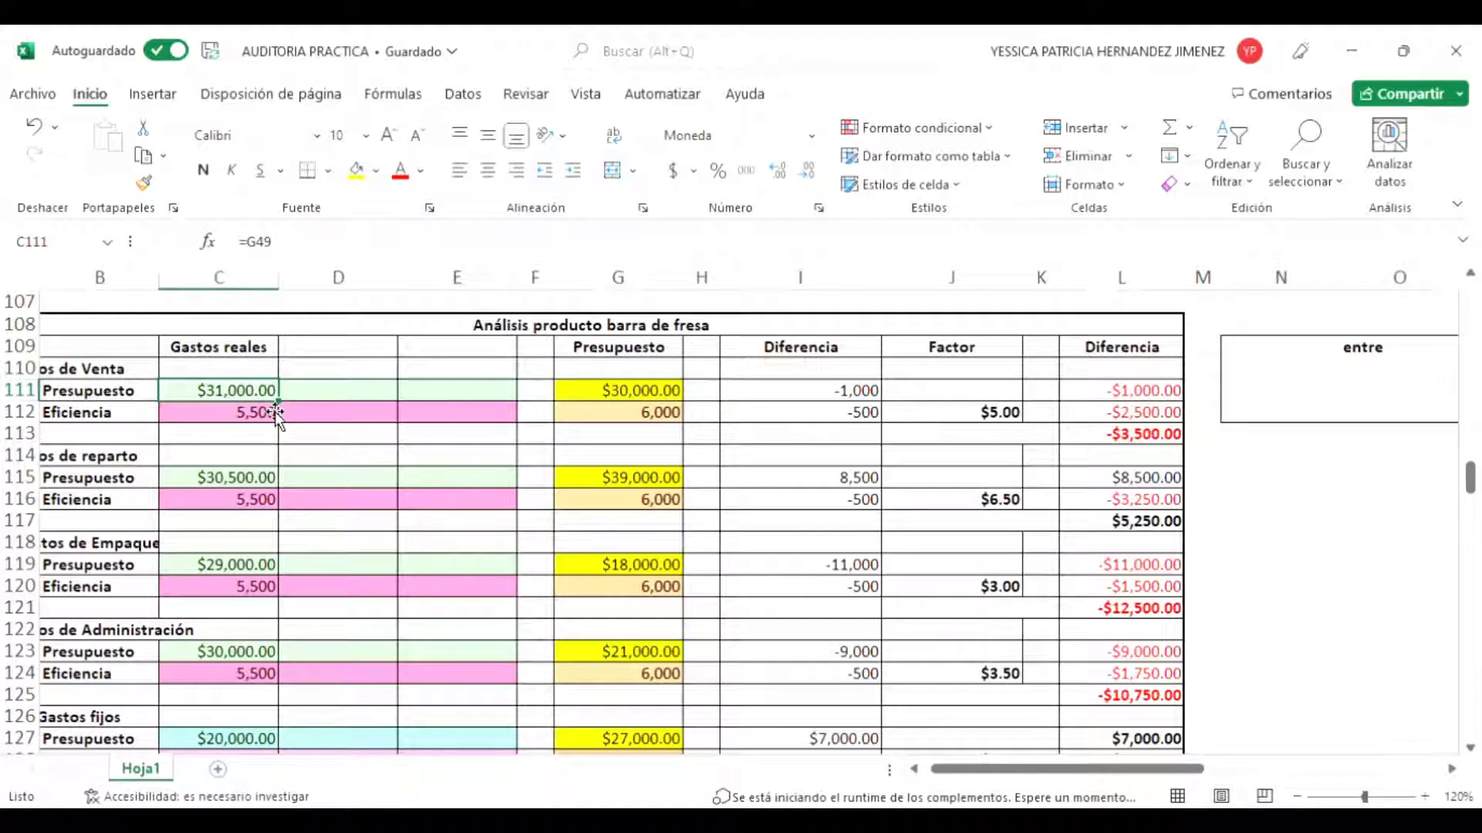
click(270, 242)
key(Return)
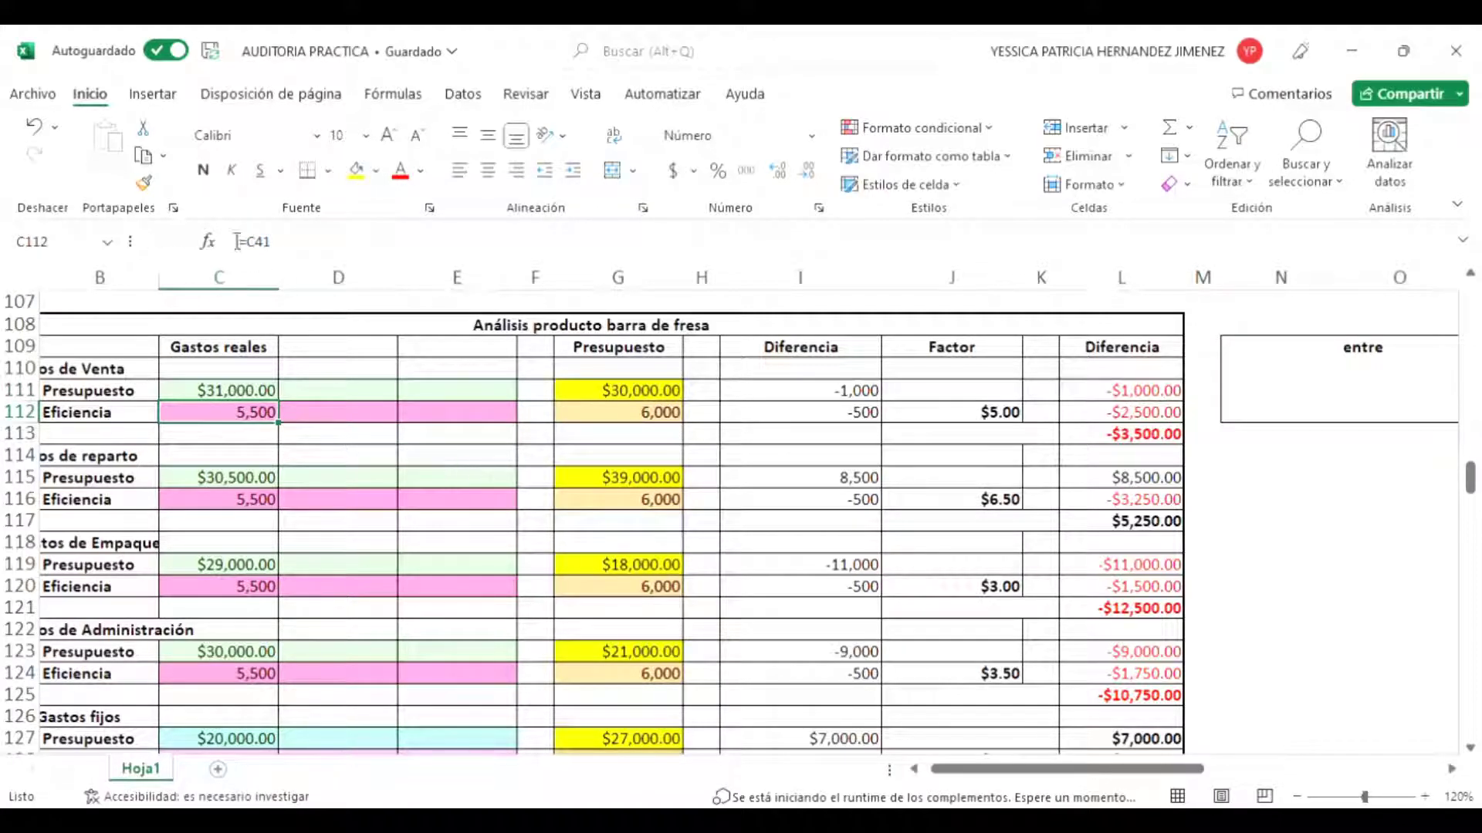
click(271, 247)
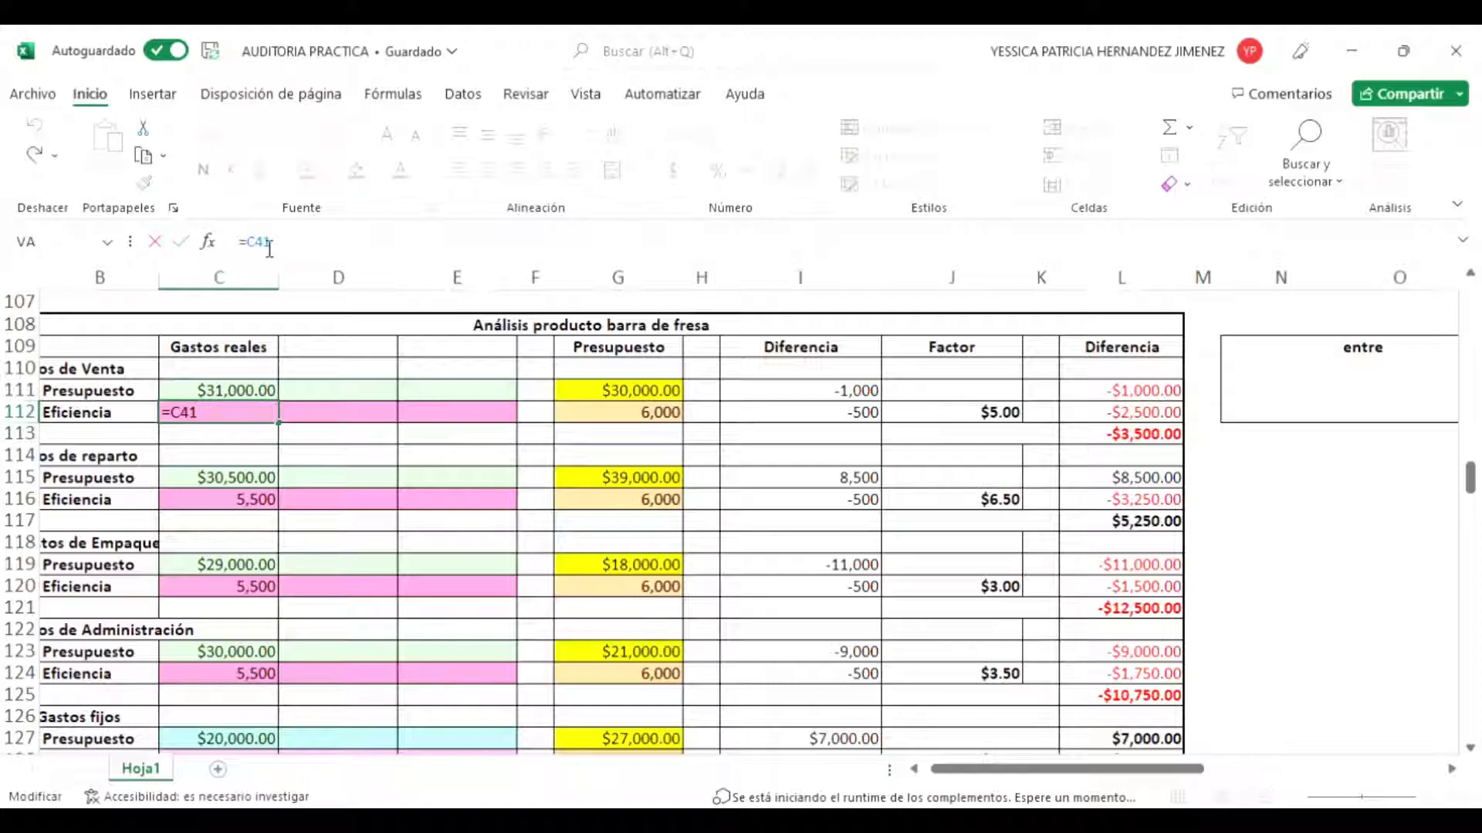
key(Return)
Step: Trace the formula of the Gastos de Venta actual expense in C111 to the barra de fresa column of the Gastos reales table
click(255, 395)
click(272, 261)
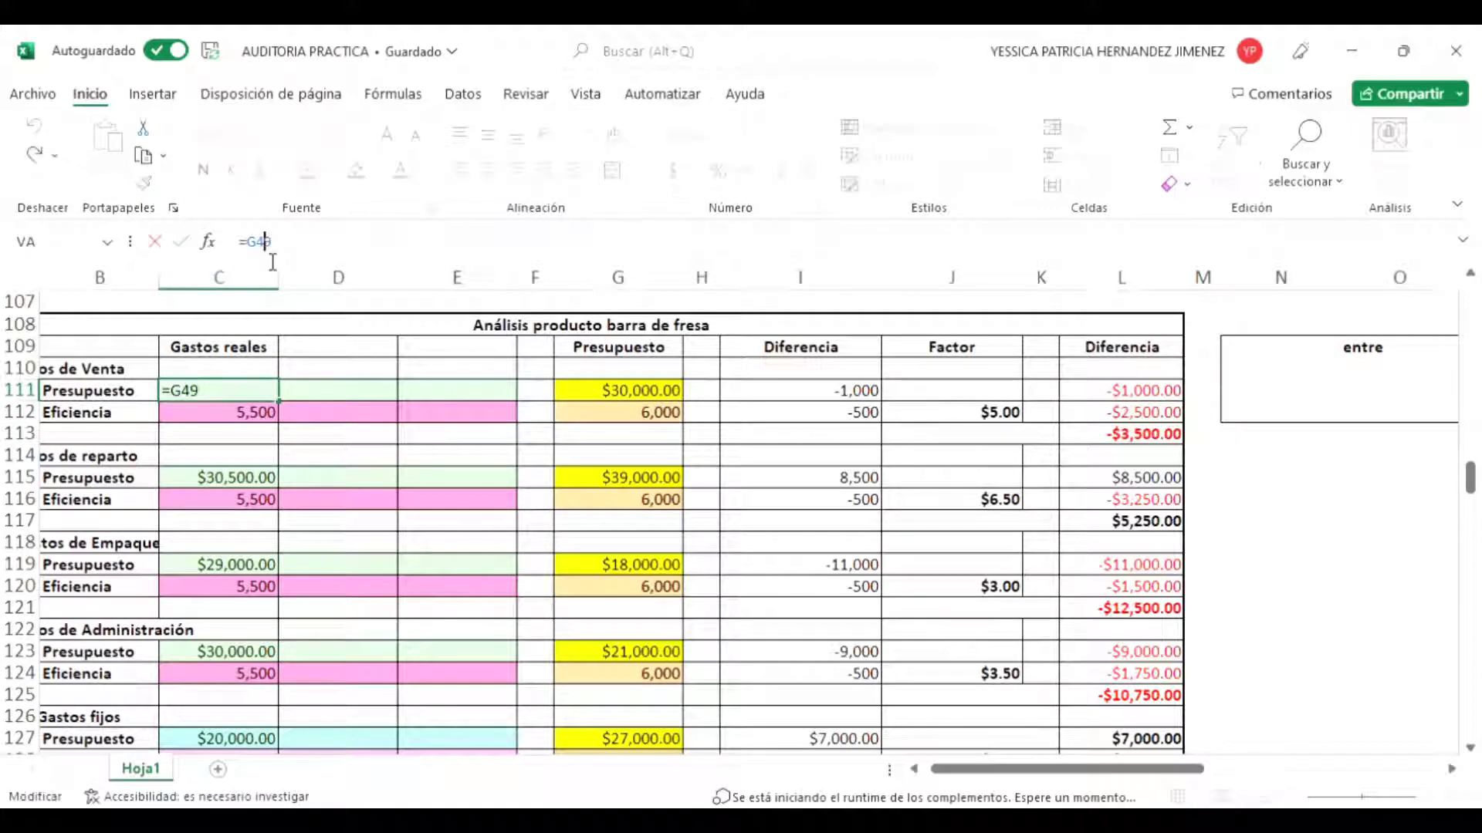
drag(285, 251, 254, 251)
key(End)
scroll(698, 483, up, 19)
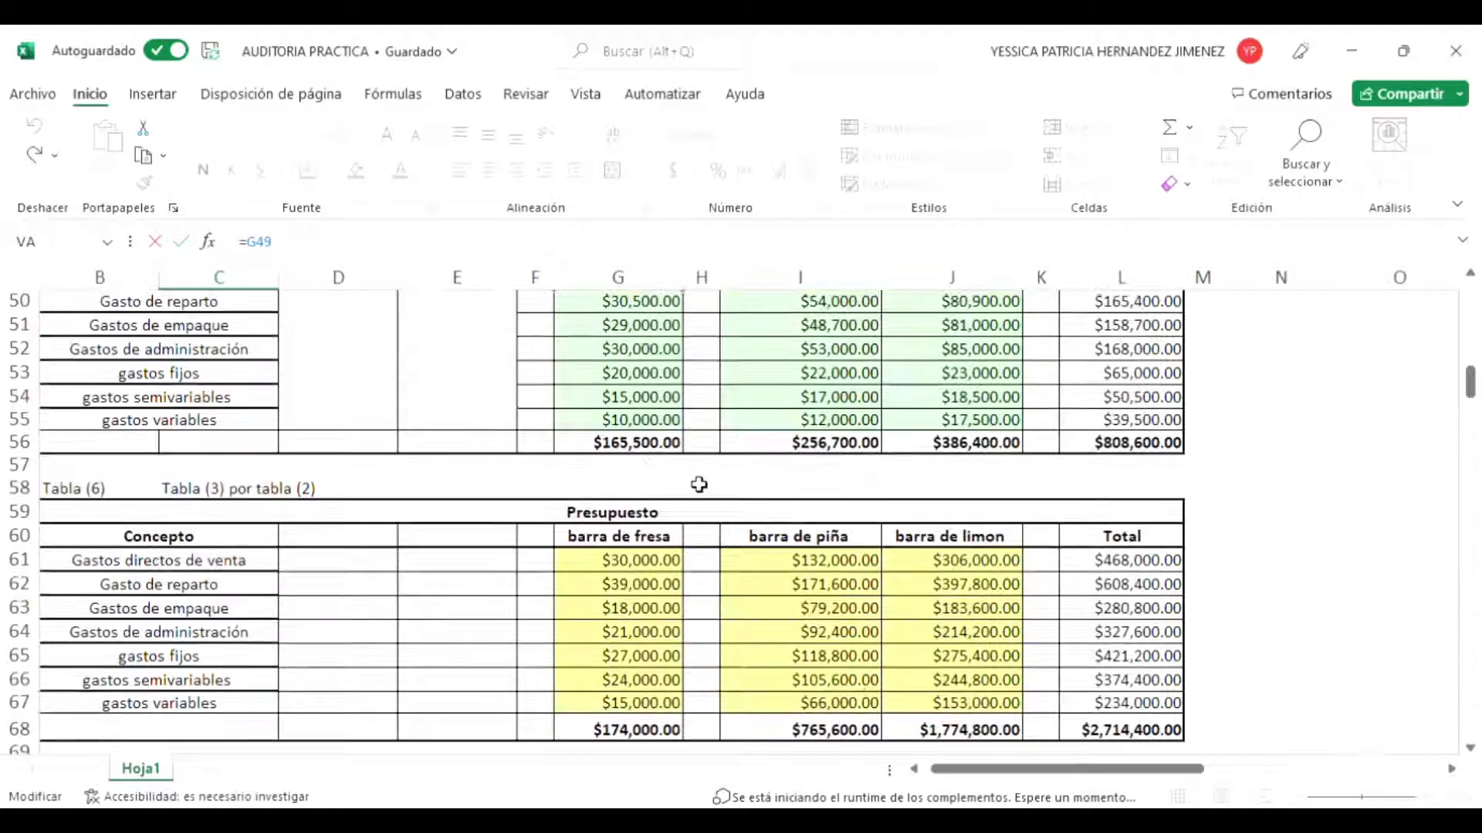
scroll(699, 484, up, 9)
scroll(699, 484, down, 6)
scroll(699, 484, down, 1)
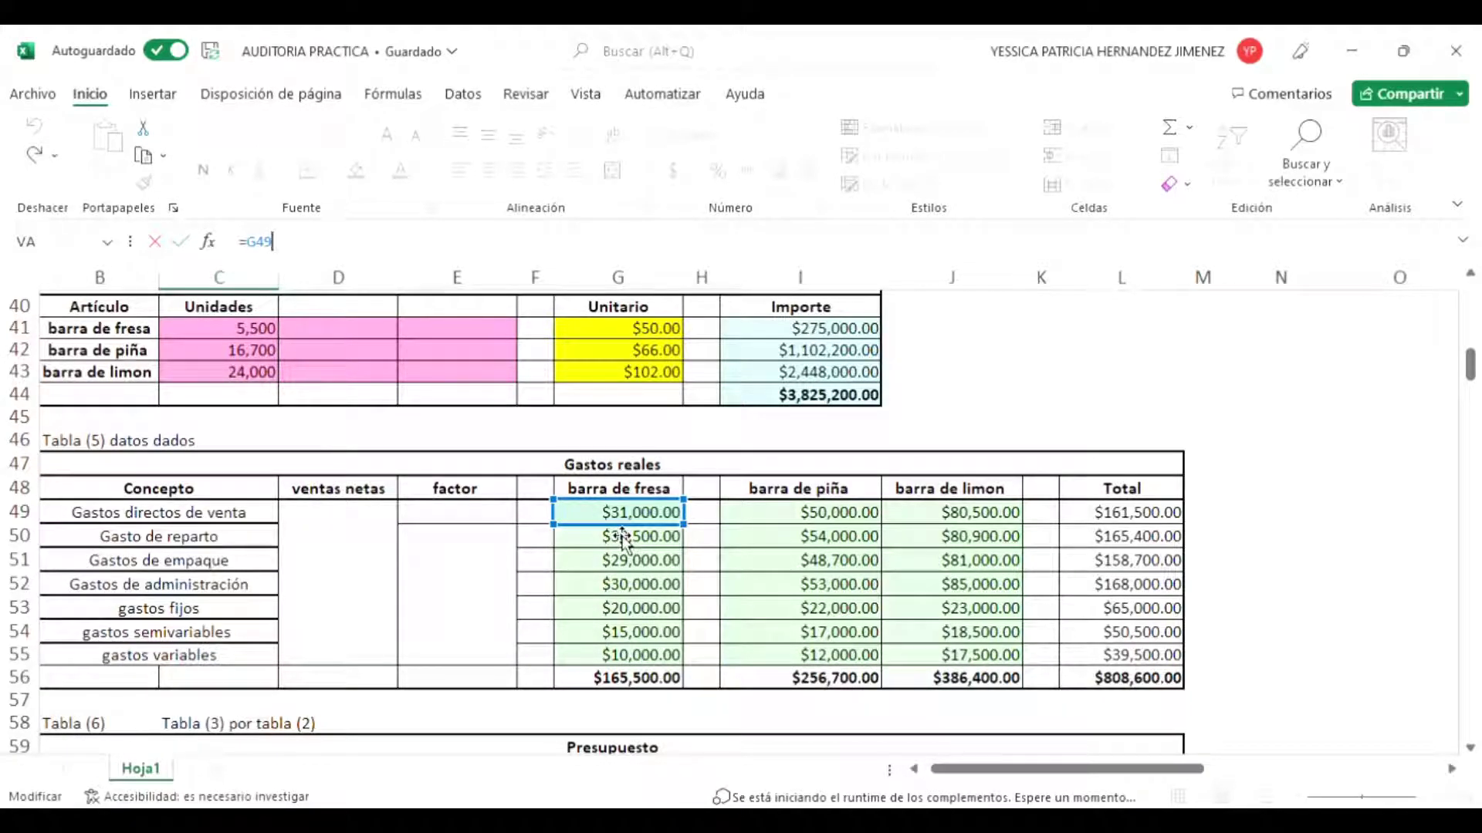
Step: Review the expense sections of the Análisis producto barra de fresa table, leaving the formula in C111 as it is
scroll(624, 538, down, 20)
scroll(622, 552, up, 5)
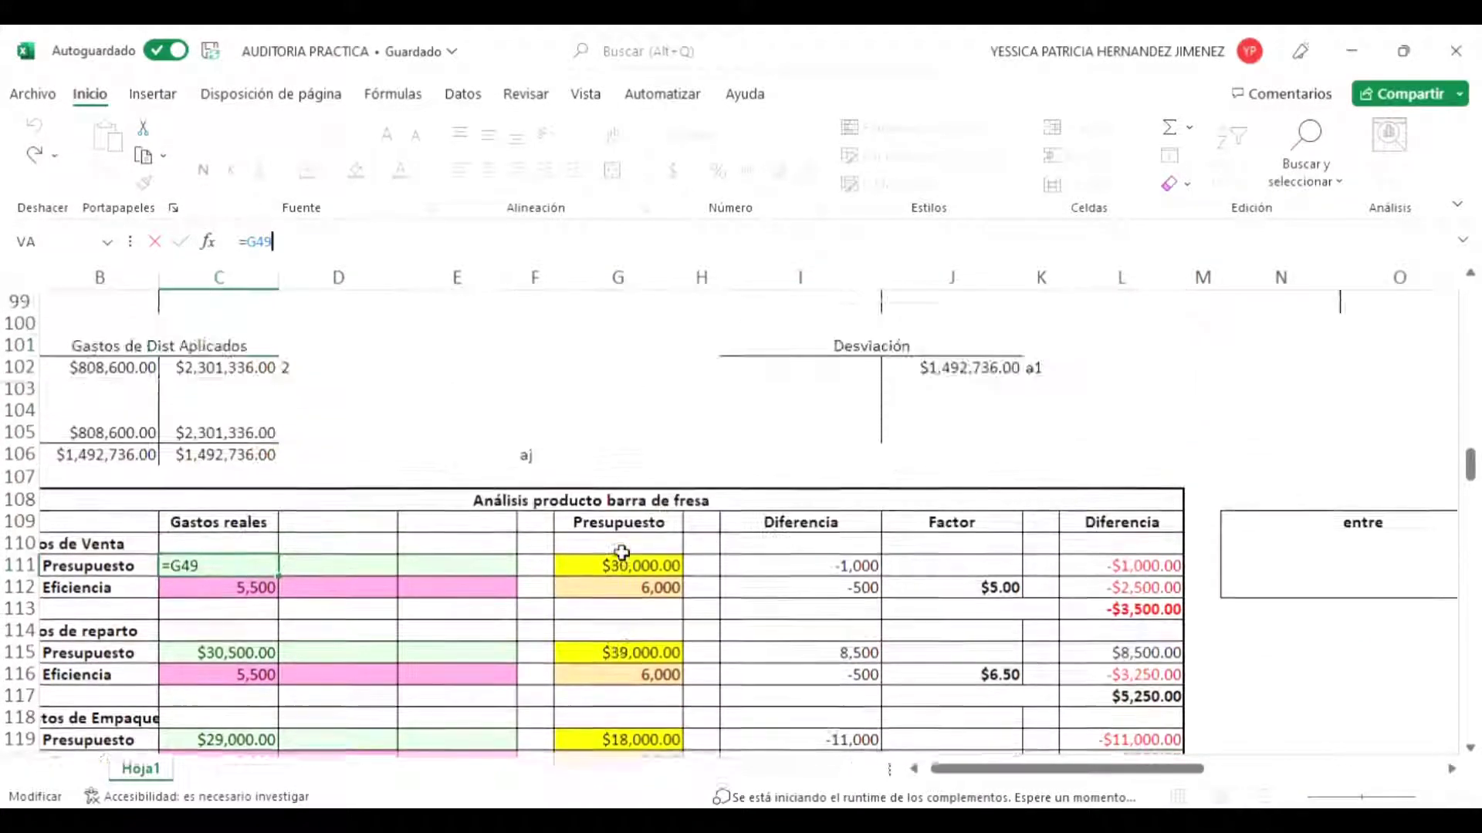
scroll(622, 552, down, 7)
scroll(622, 552, down, 7)
scroll(622, 552, up, 10)
scroll(622, 552, up, 5)
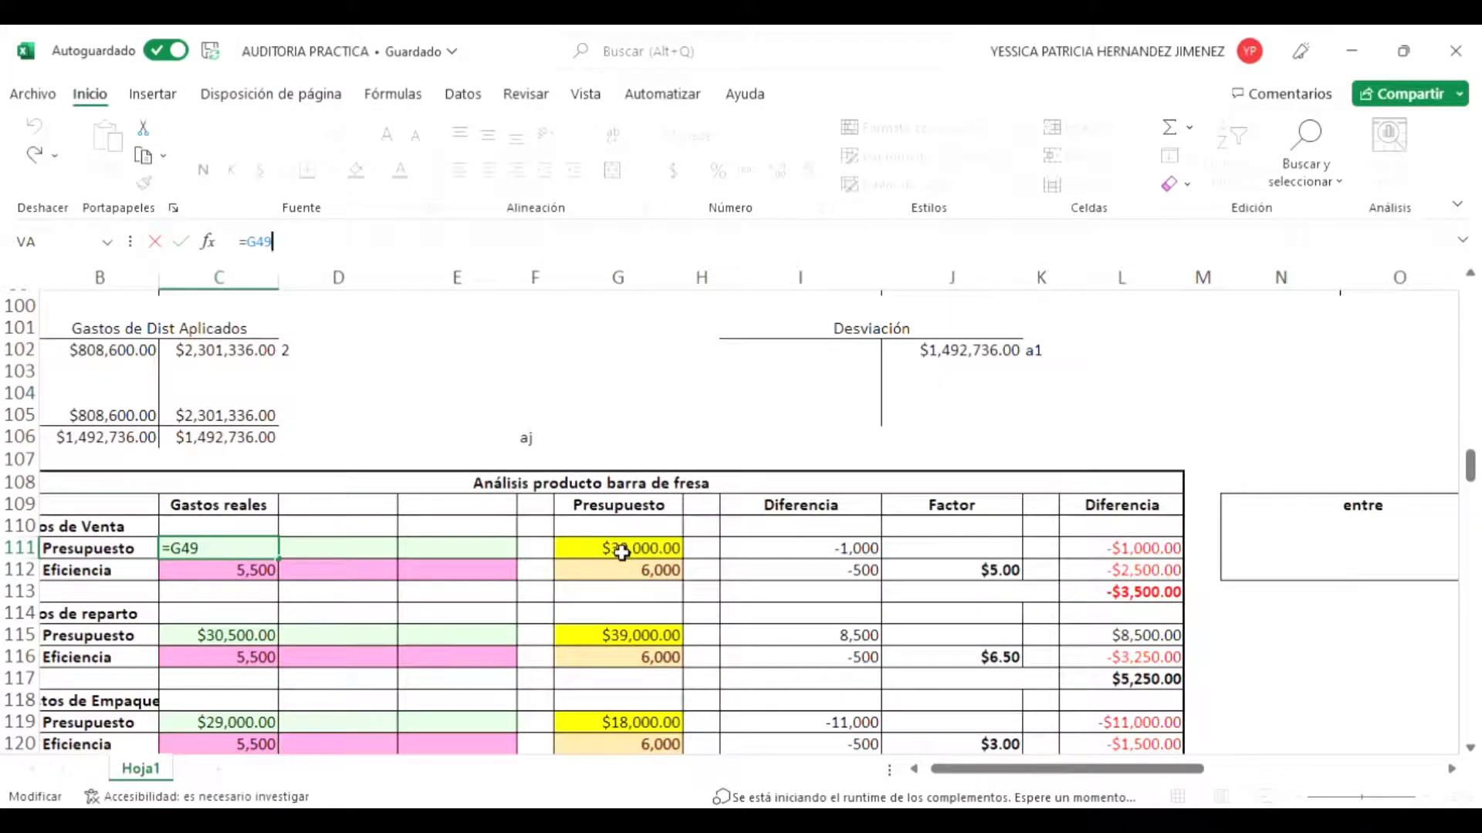
scroll(622, 552, down, 2)
scroll(622, 552, up, 1)
scroll(622, 551, down, 12)
scroll(622, 552, up, 12)
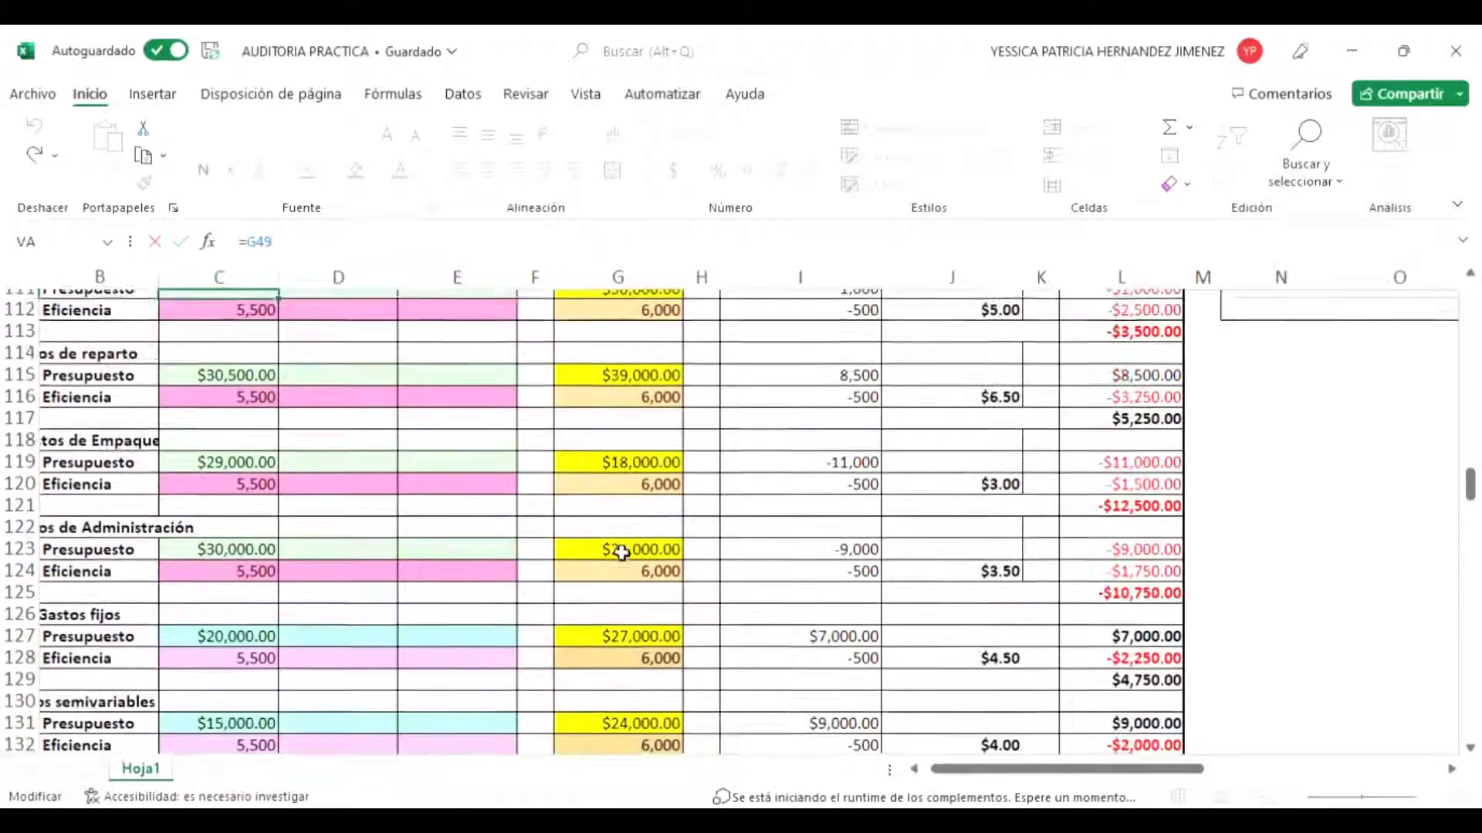
key(Return)
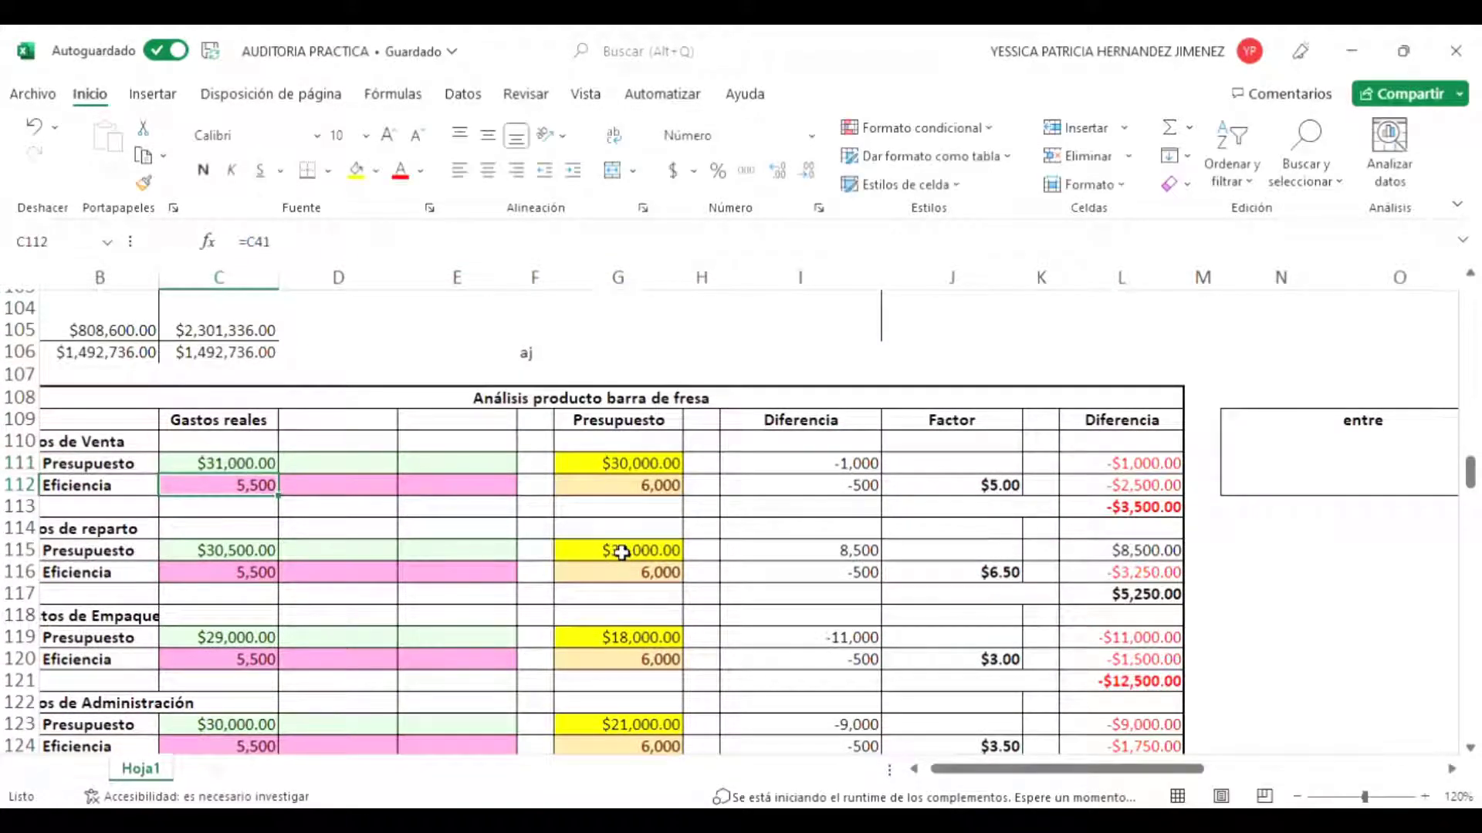
Step: Trace the efficiency formula in C112 to the barra de fresa units in the Ventas Reales table
click(282, 245)
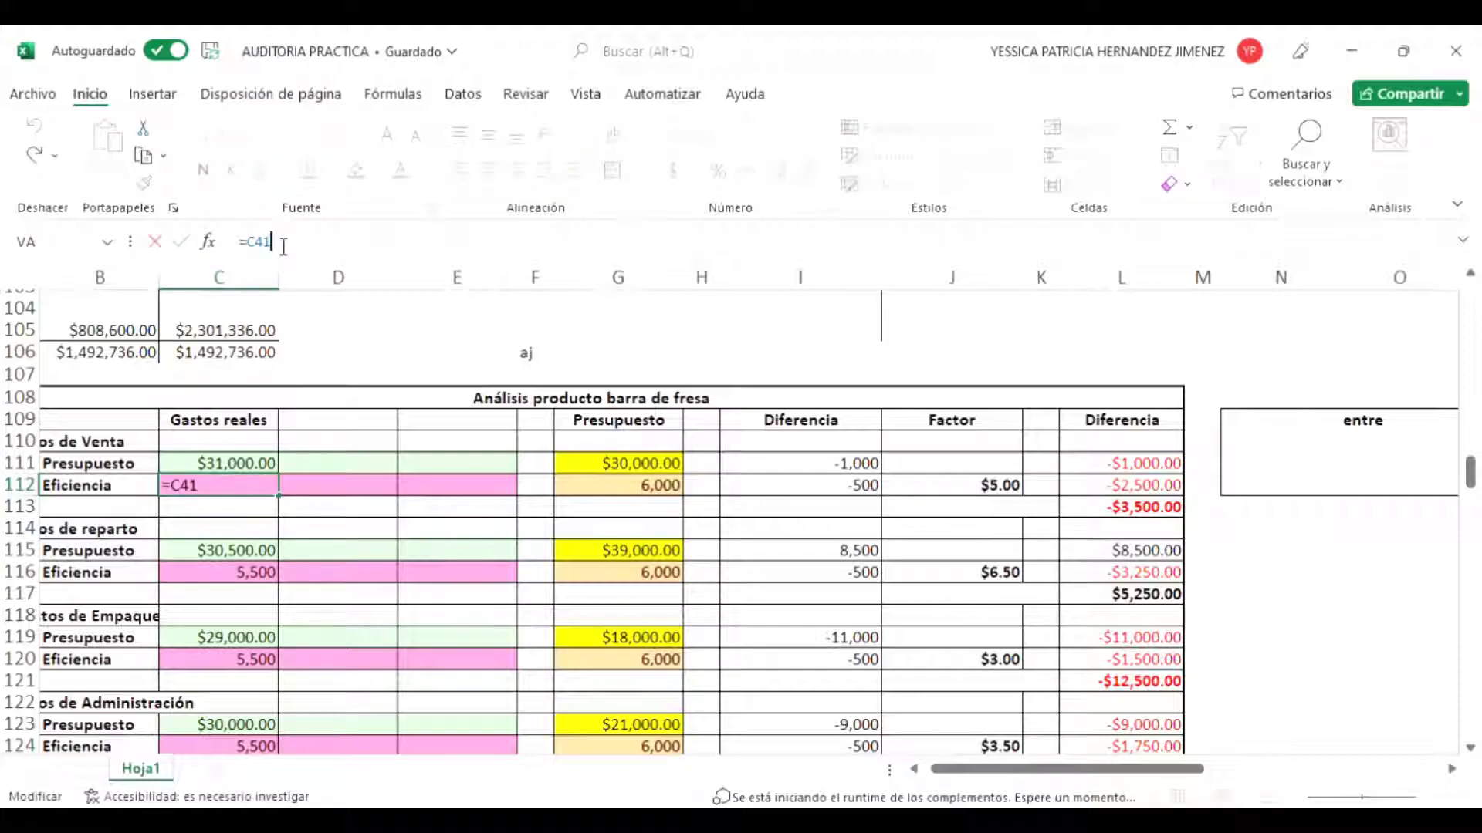
scroll(338, 521, up, 20)
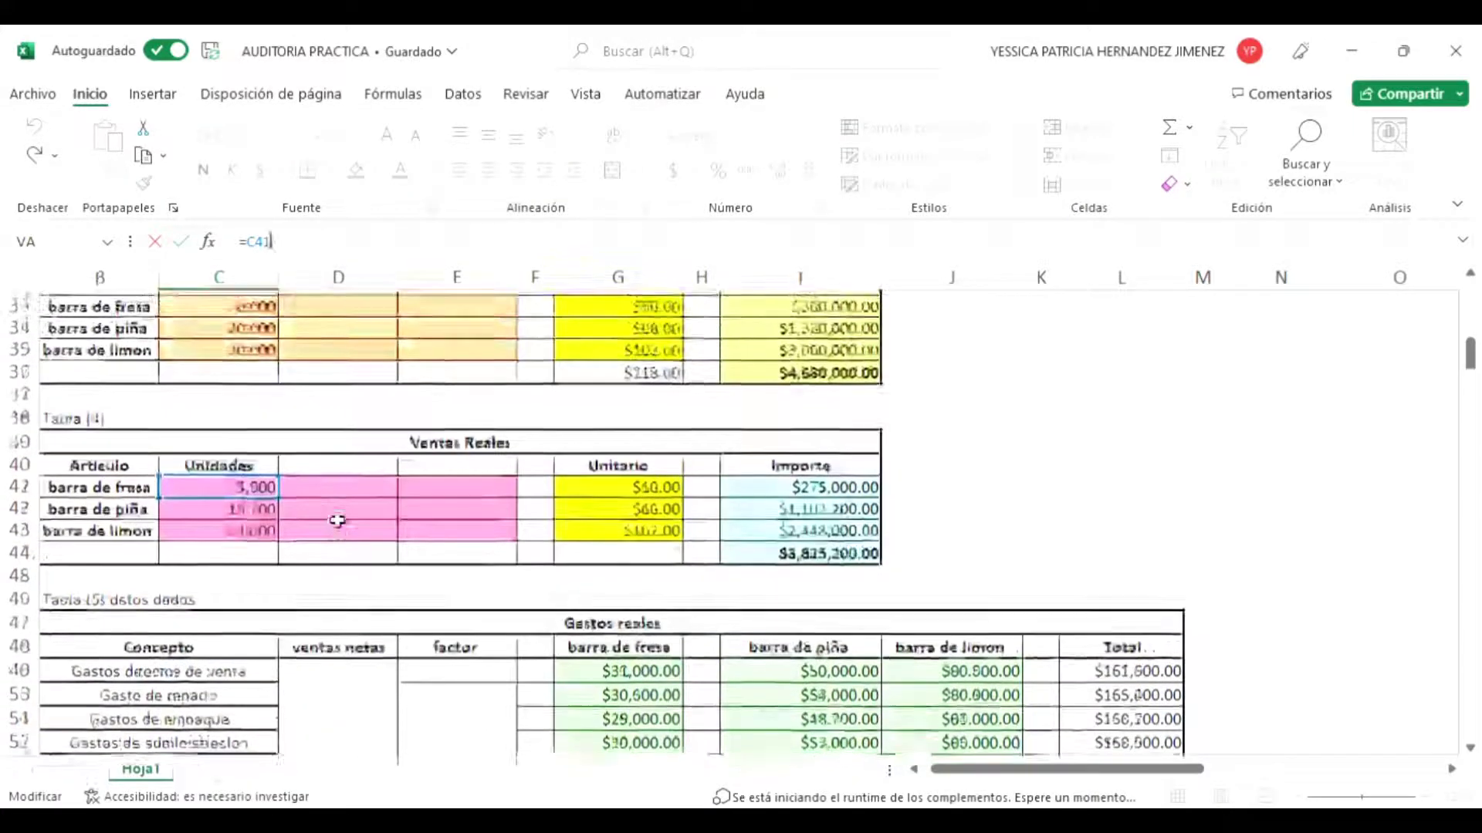
scroll(337, 520, down, 2)
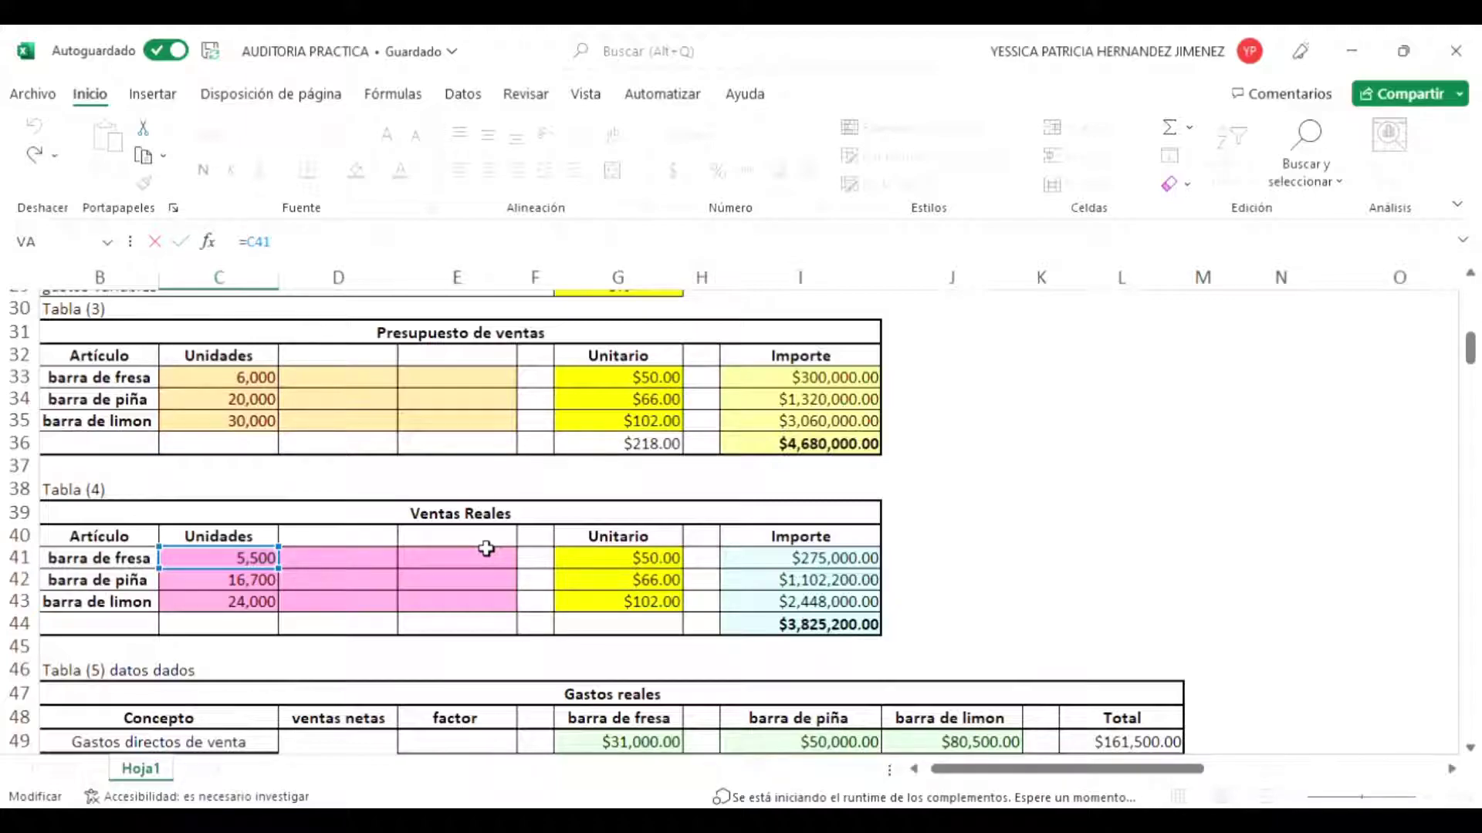
scroll(486, 549, down, 4)
scroll(487, 549, up, 2)
scroll(486, 549, down, 11)
scroll(486, 548, down, 15)
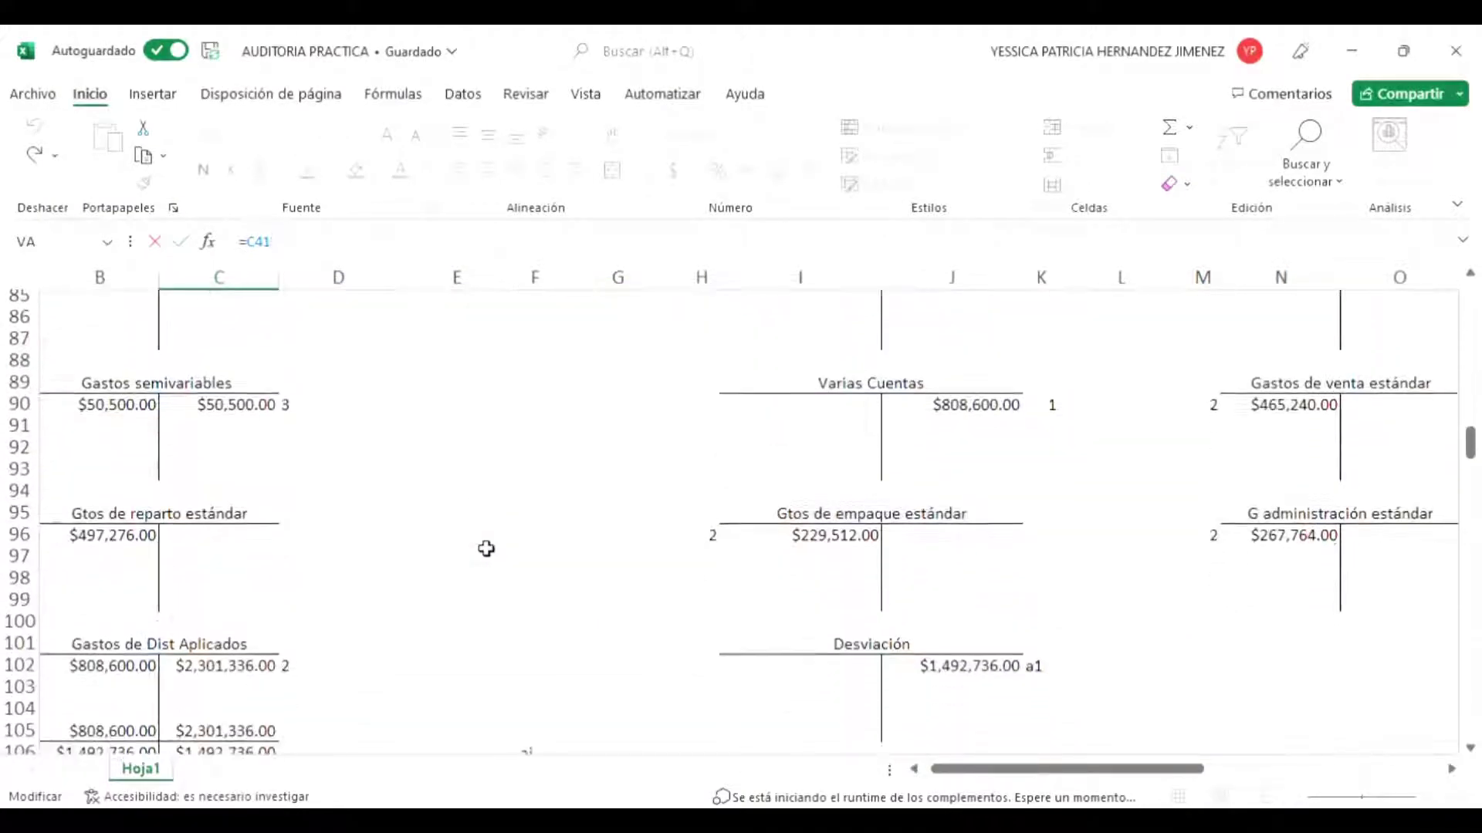
key(Return)
Step: Trace the Gastos de Venta budget formula in G111 to cell G61 of the Presupuesto table and return to the analysis table
scroll(486, 548, up, 3)
click(628, 463)
click(260, 260)
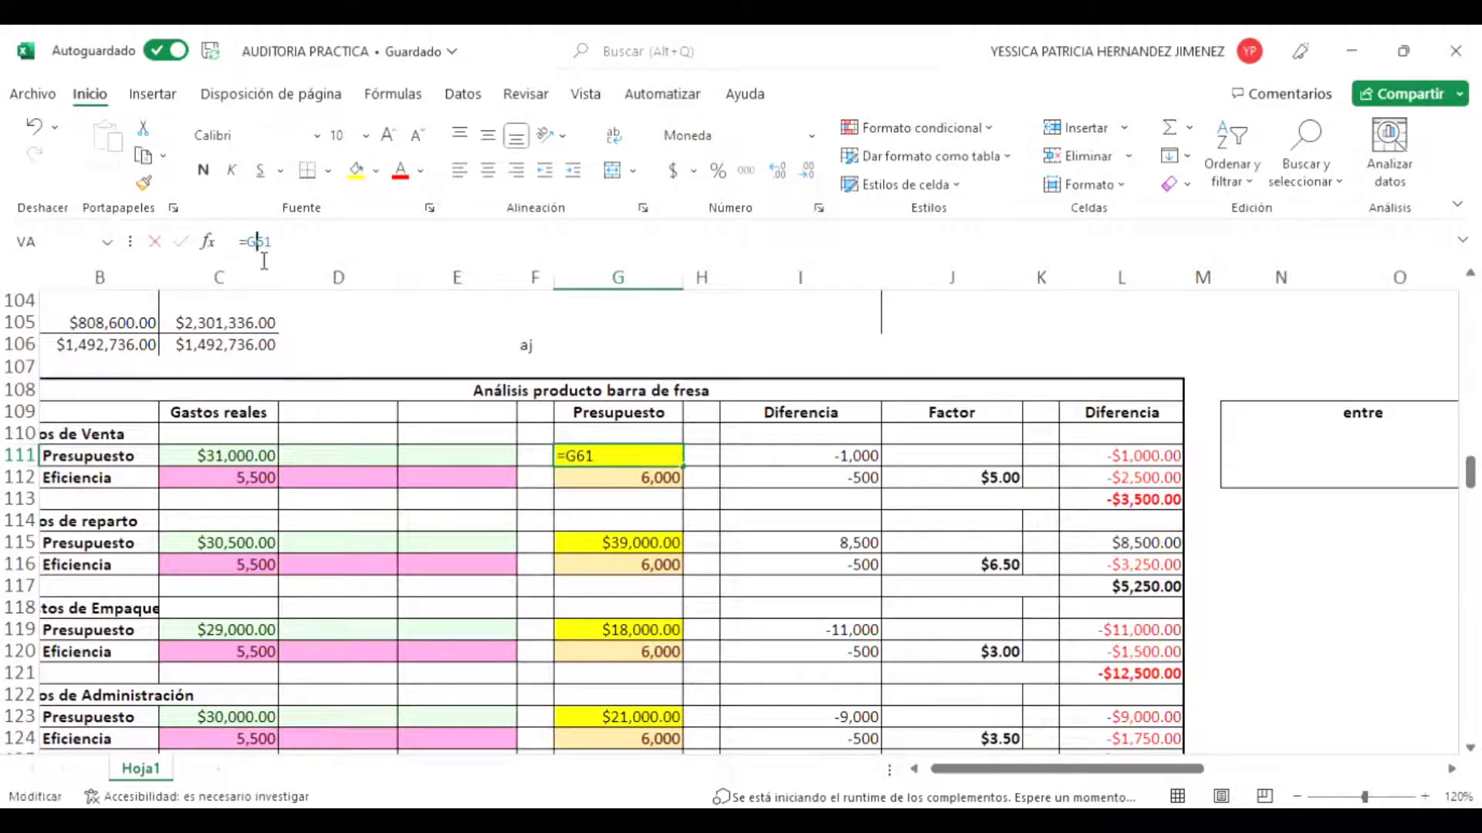
scroll(479, 523, up, 18)
scroll(478, 523, up, 1)
click(478, 523)
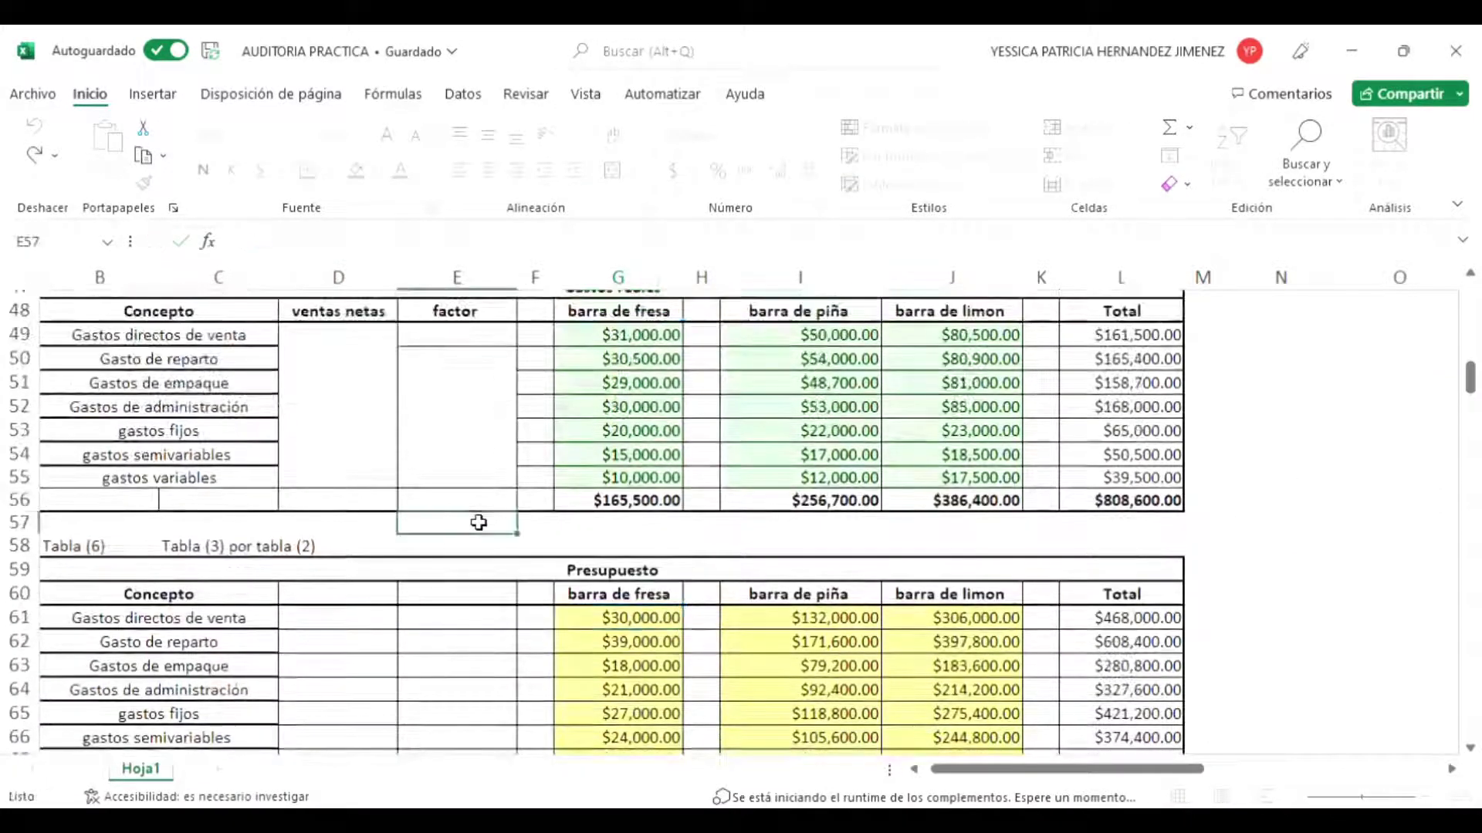
click(643, 626)
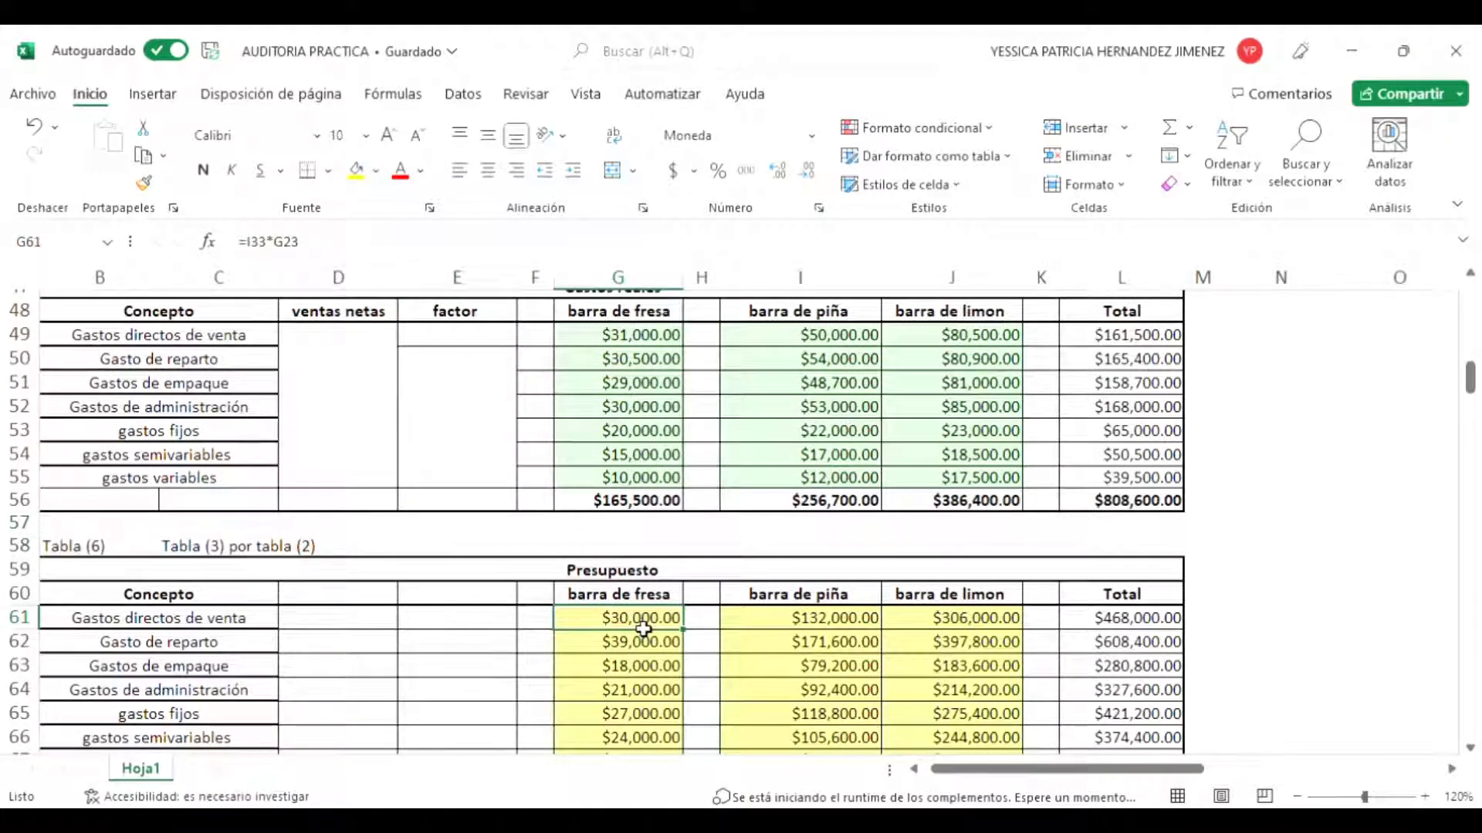
scroll(643, 628, down, 18)
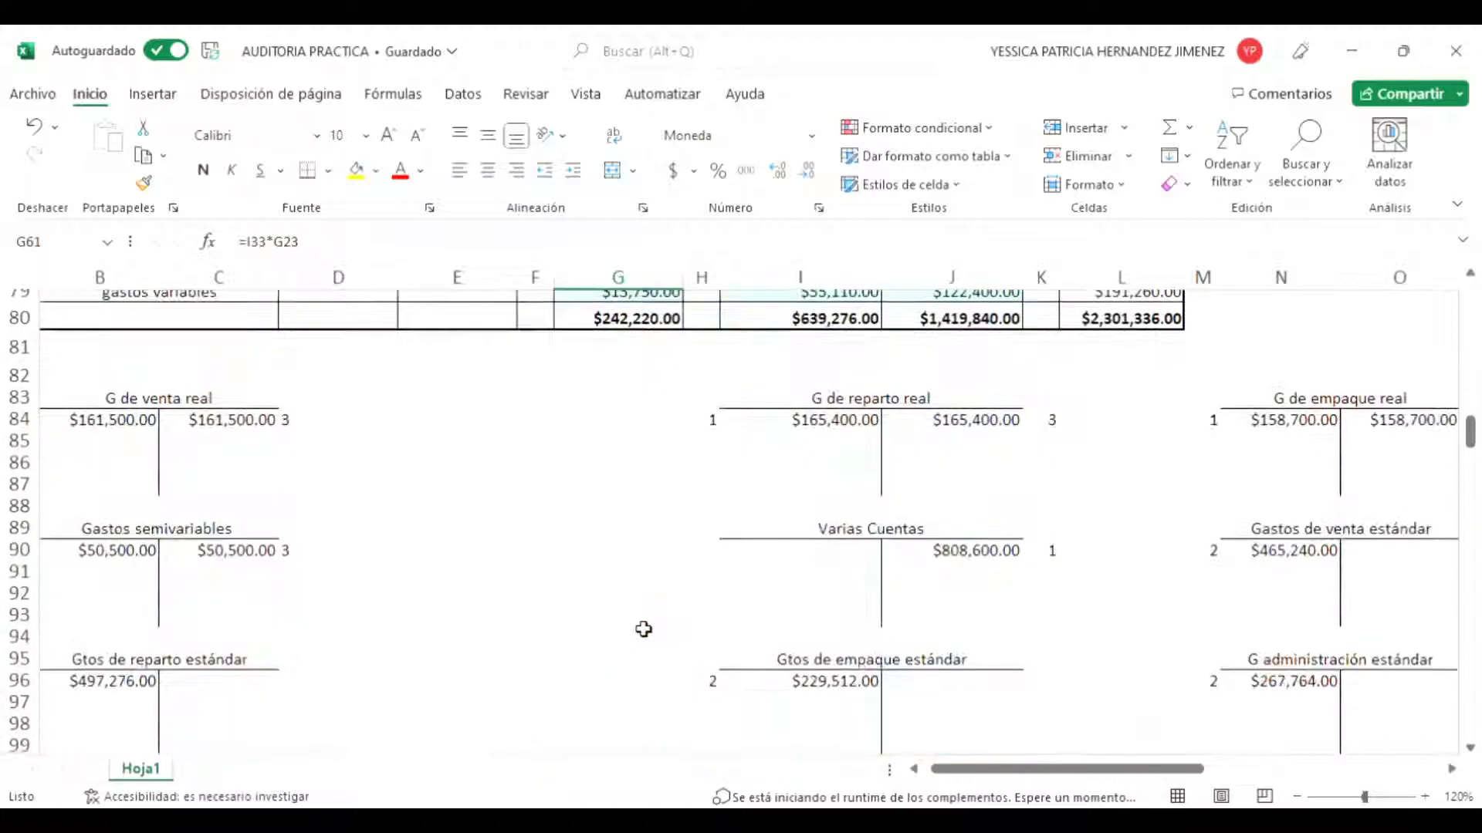
scroll(643, 629, up, 13)
scroll(644, 628, up, 4)
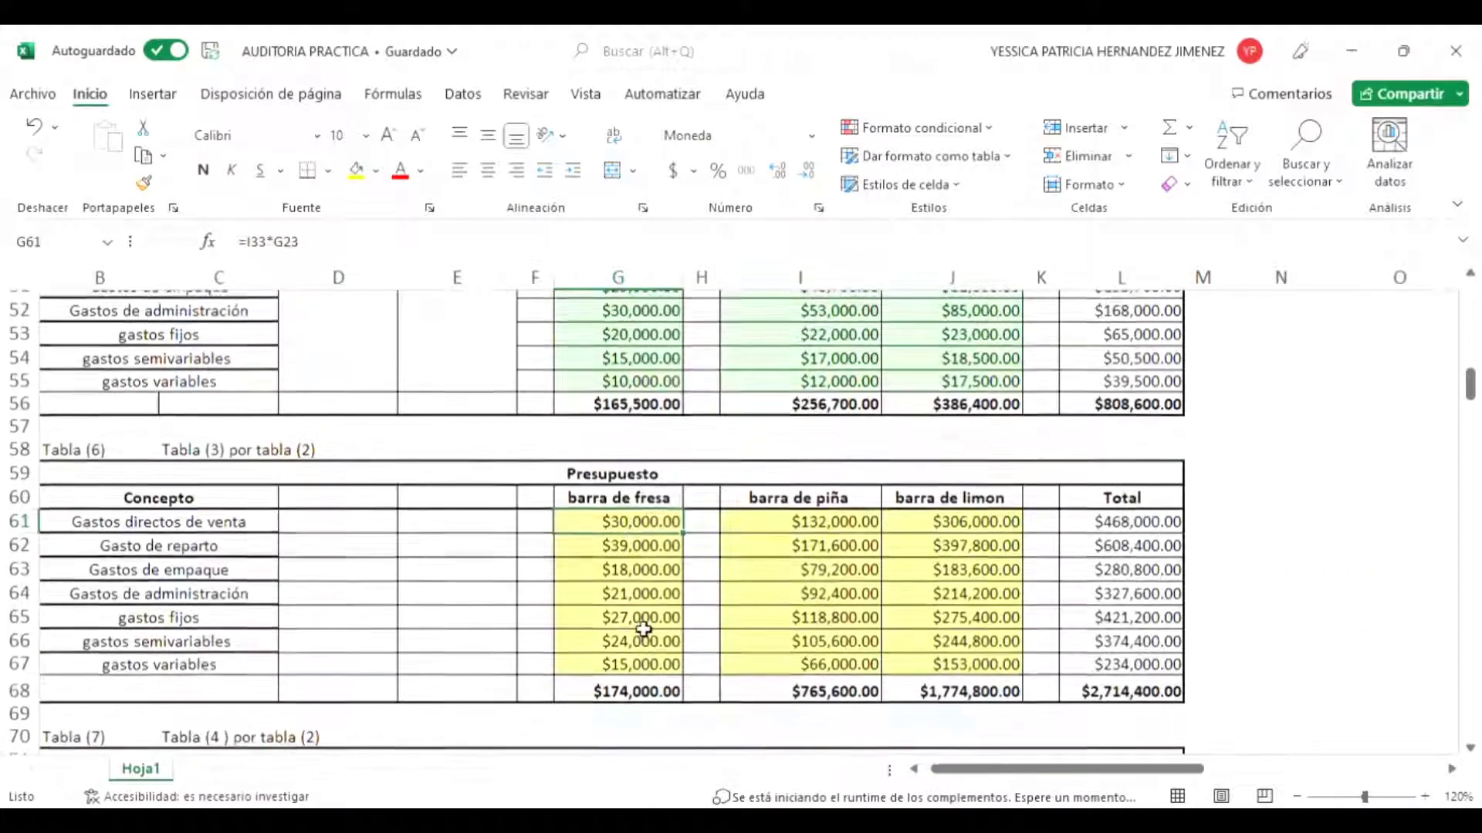
scroll(644, 628, down, 20)
scroll(643, 630, up, 5)
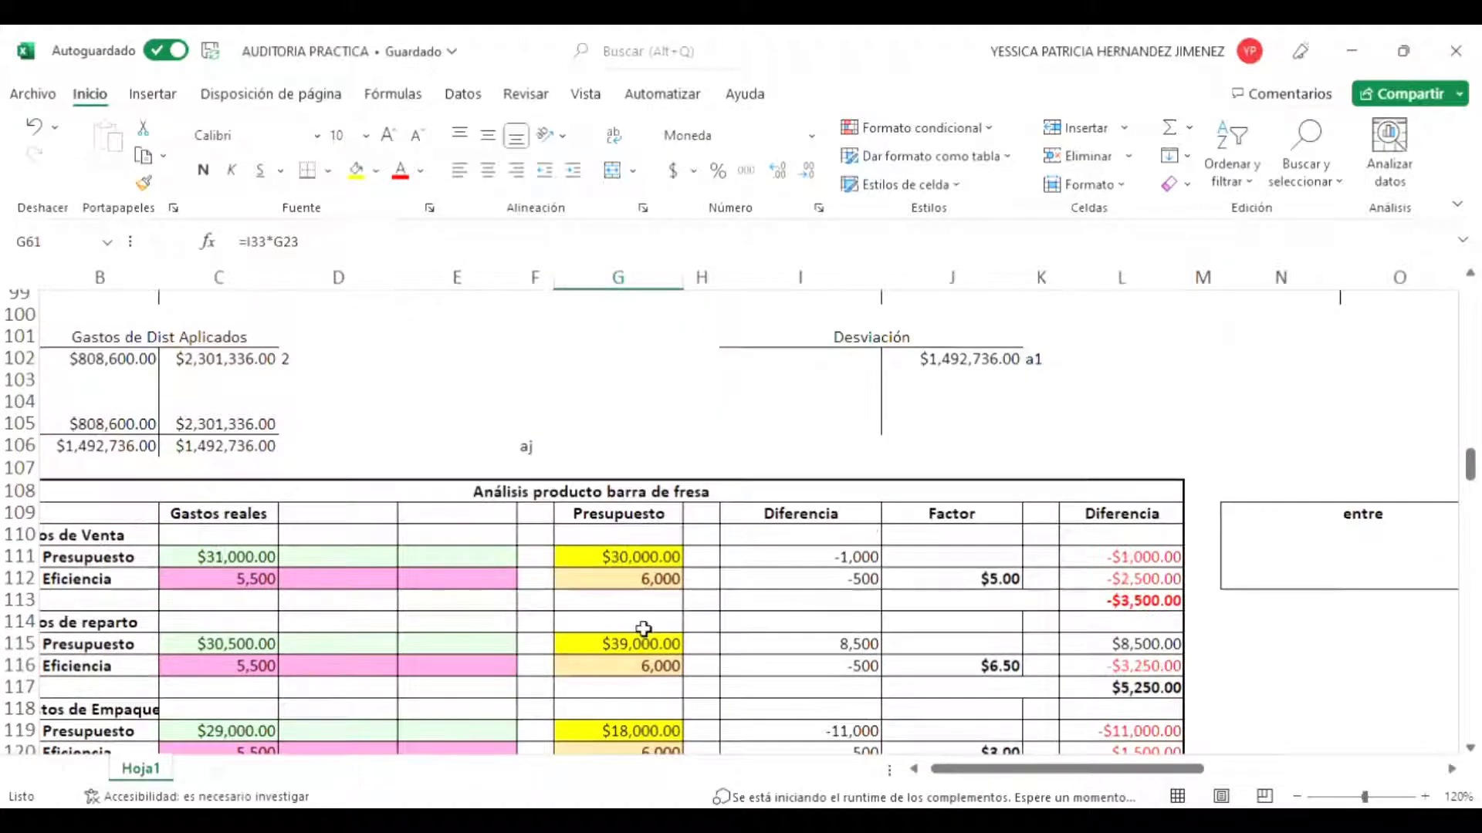
Step: Trace the Eficiencia budget formula in G112 to the barra de fresa units in C33 of the Presupuesto de ventas table
click(637, 540)
click(654, 582)
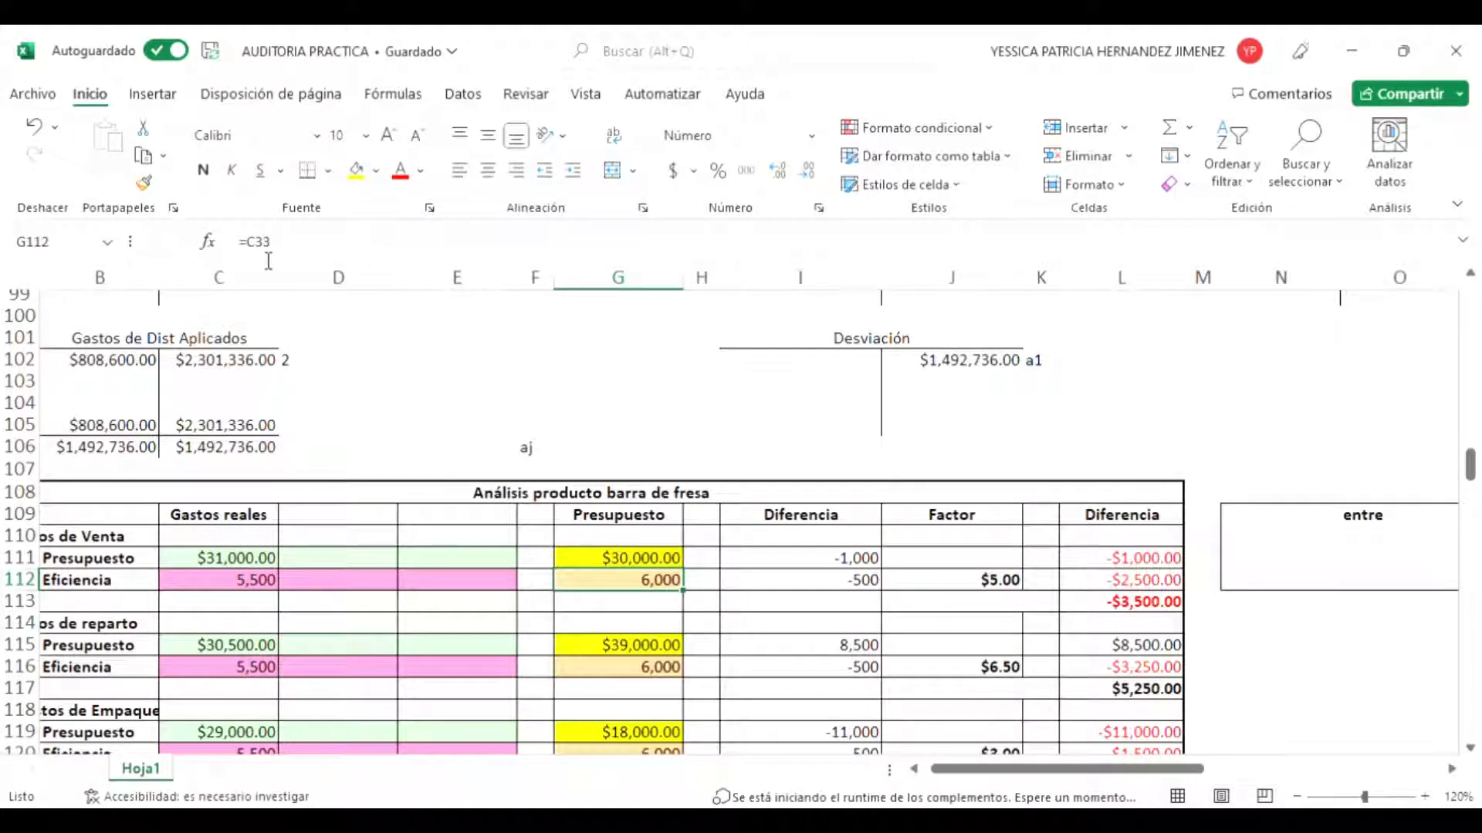
click(255, 241)
scroll(414, 424, up, 12)
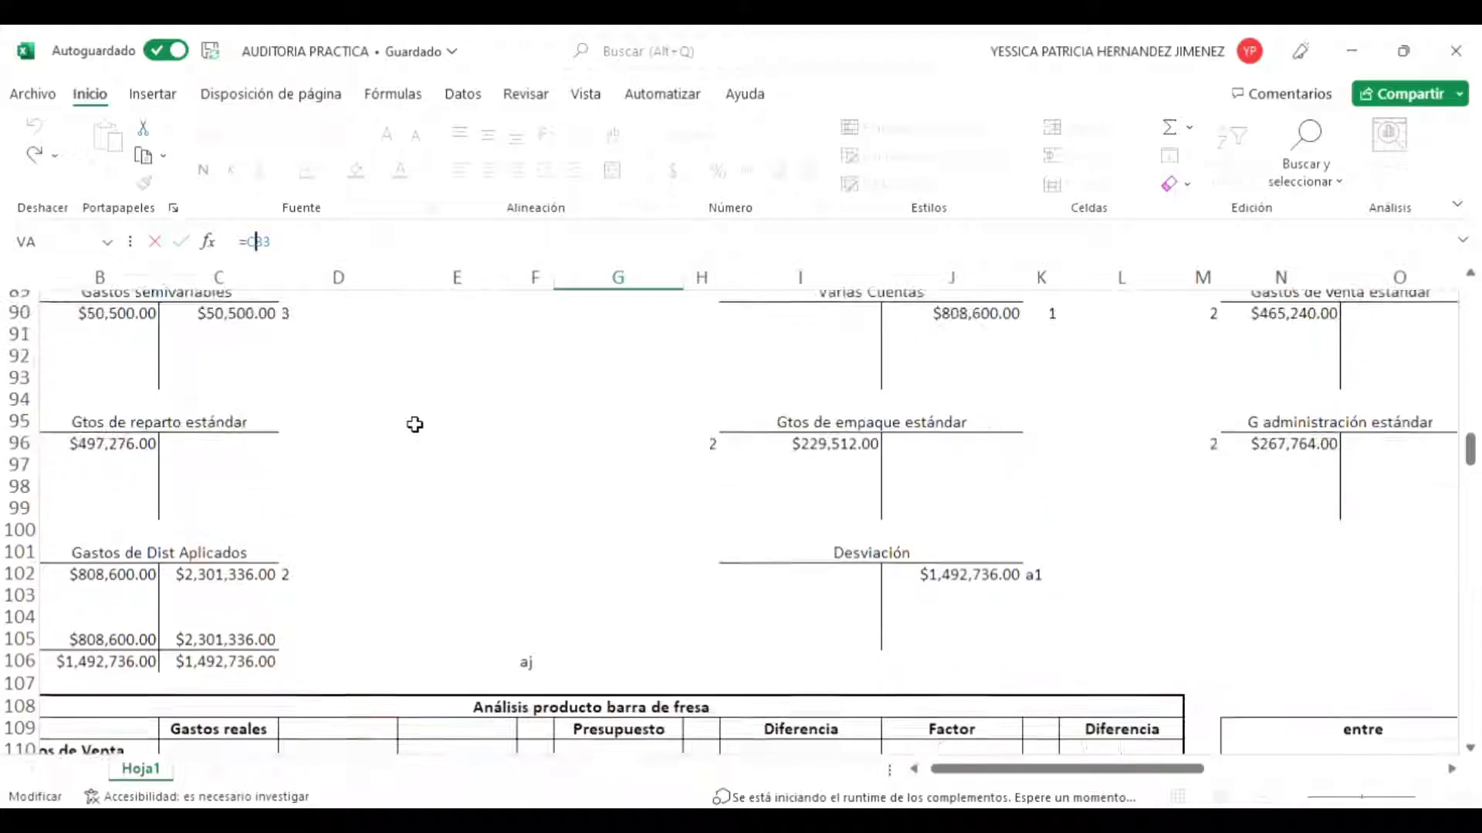
scroll(414, 425, up, 20)
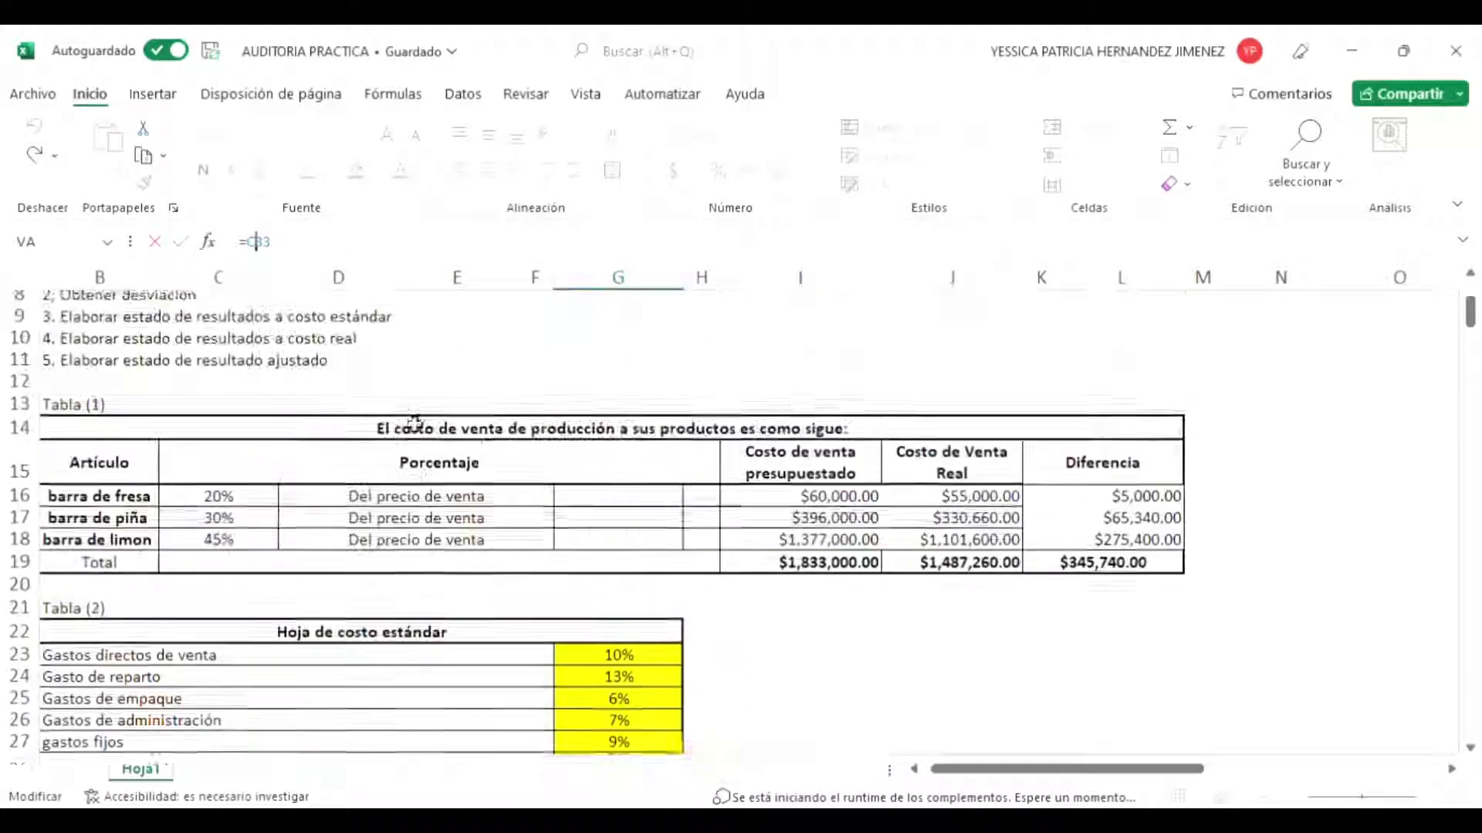
scroll(414, 425, up, 1)
scroll(414, 424, down, 7)
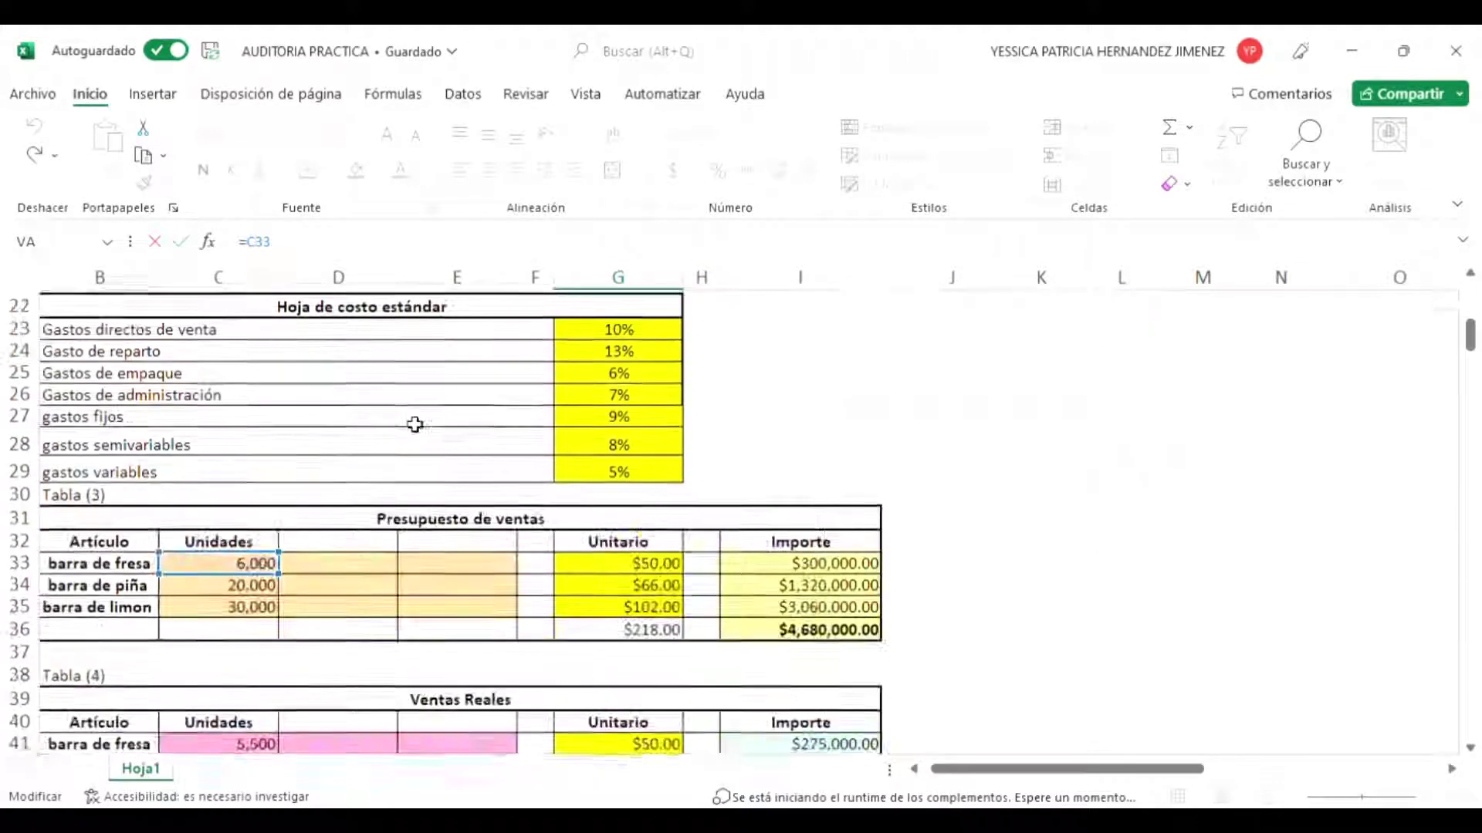
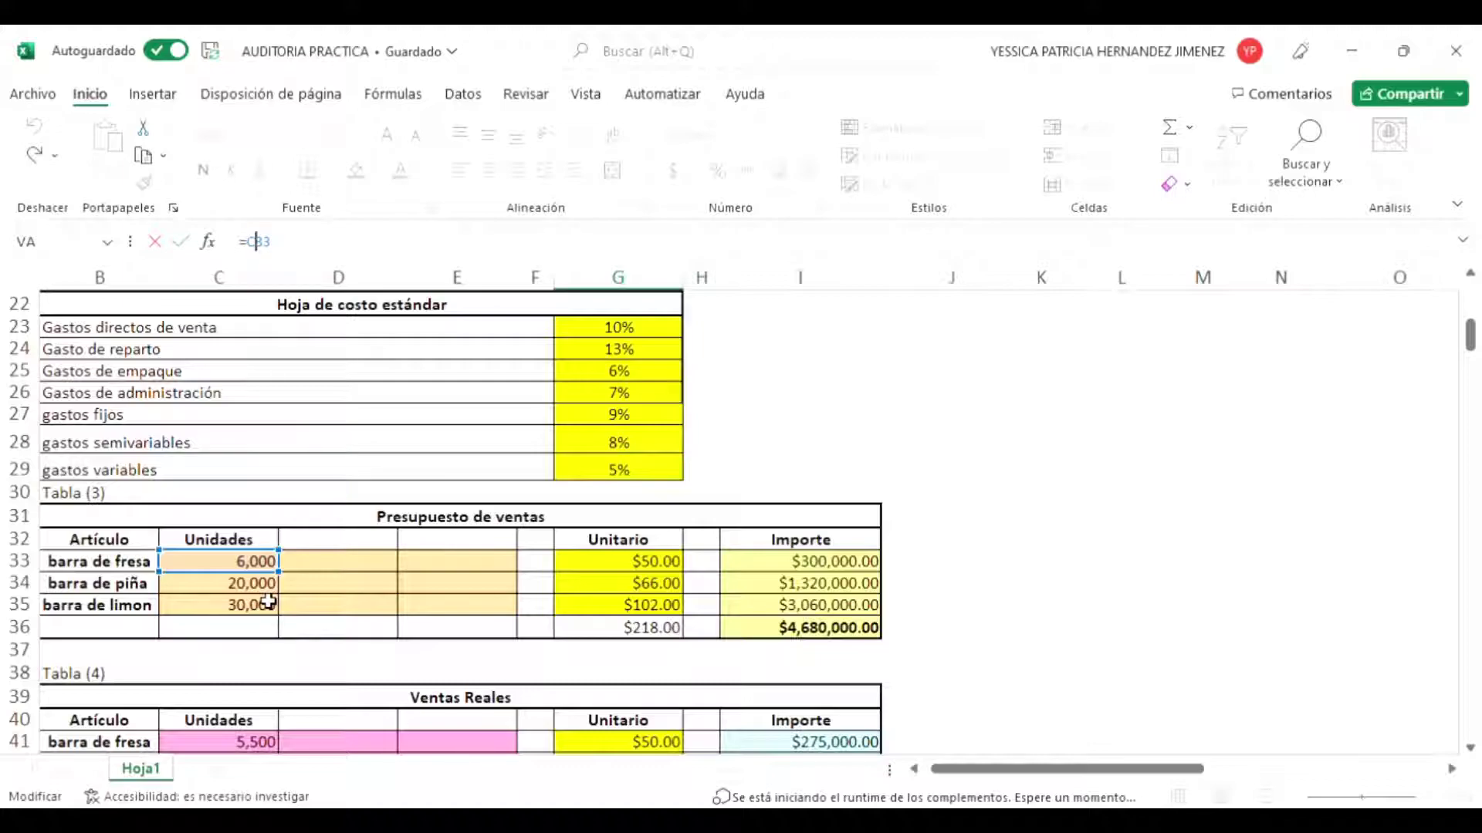
key(Return)
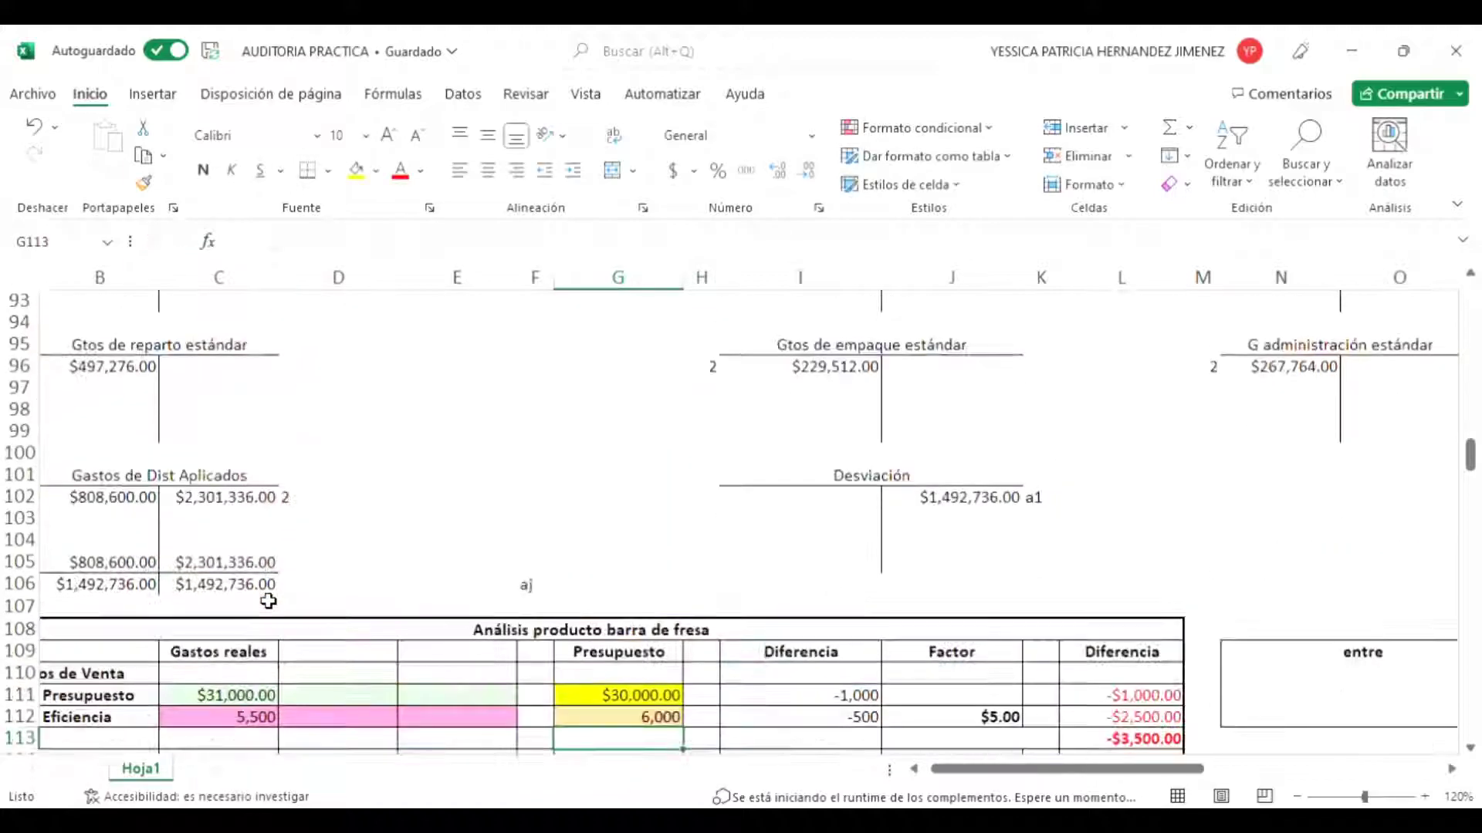
scroll(816, 692, down, 1)
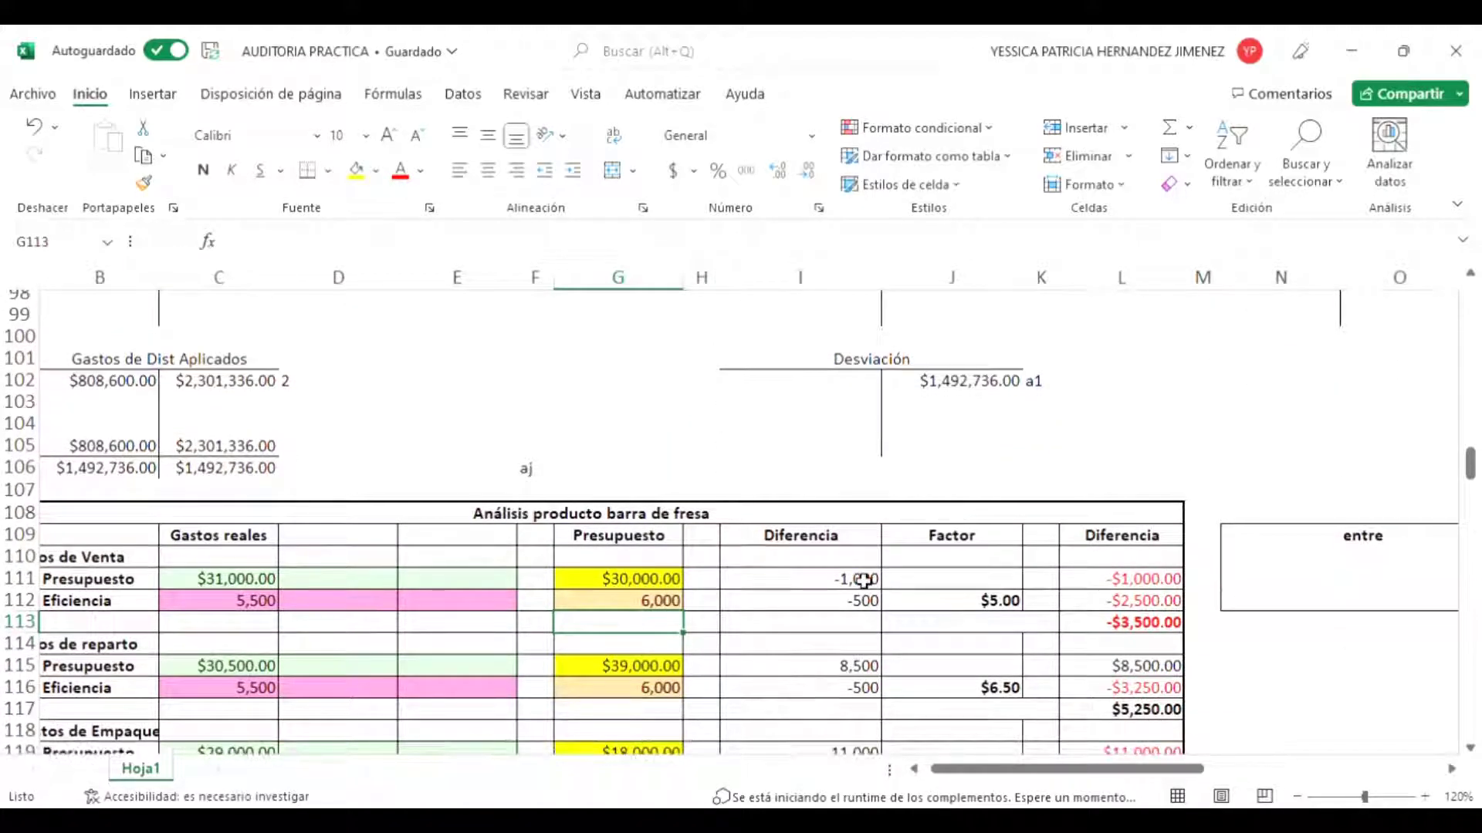
Step: Inspect the Gastos de Venta Diferencia formulas in I111 and I112, highlighting the cells they reference and leaving both formulas as they are
click(853, 582)
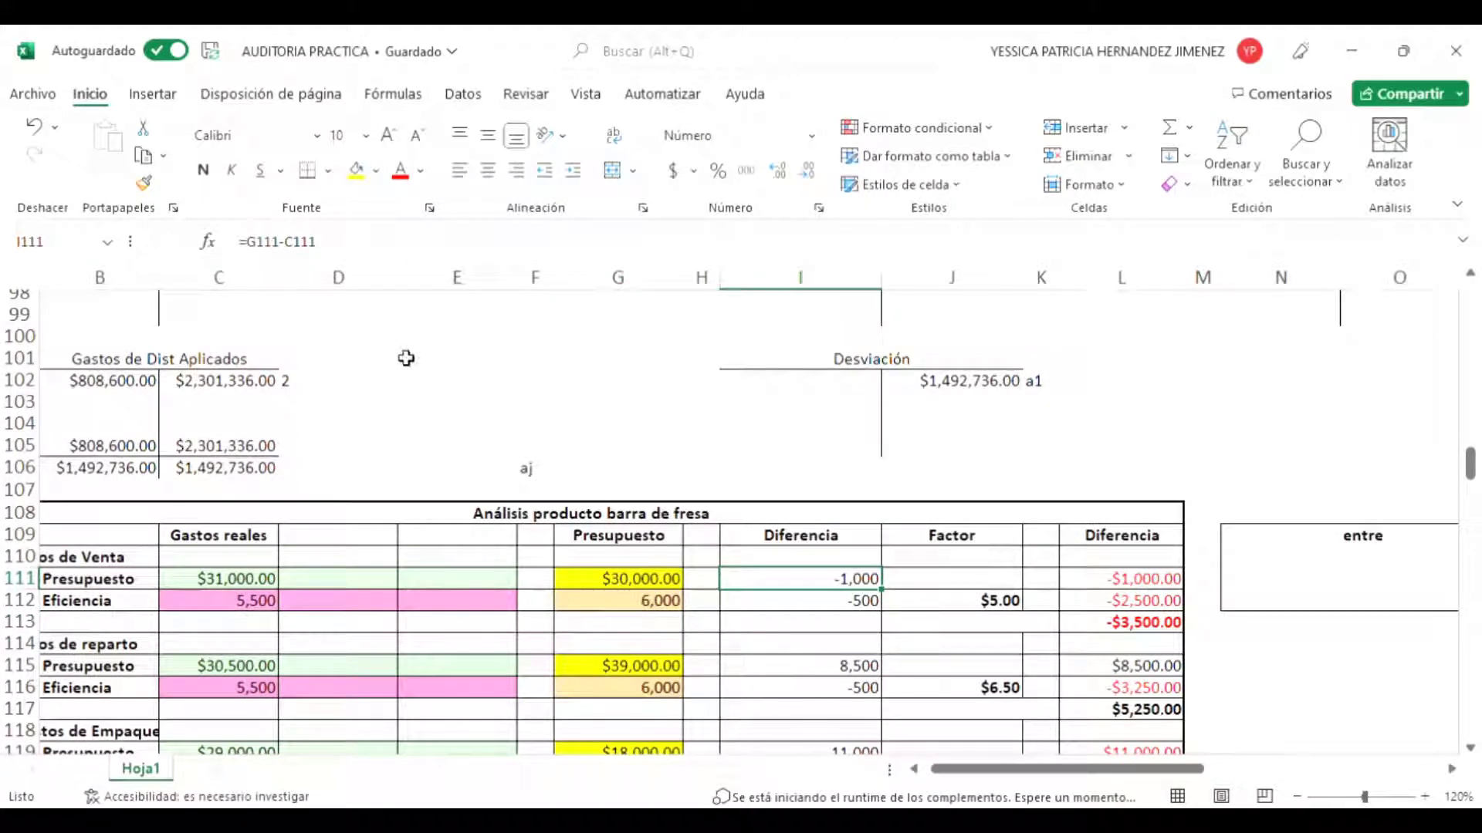
click(296, 260)
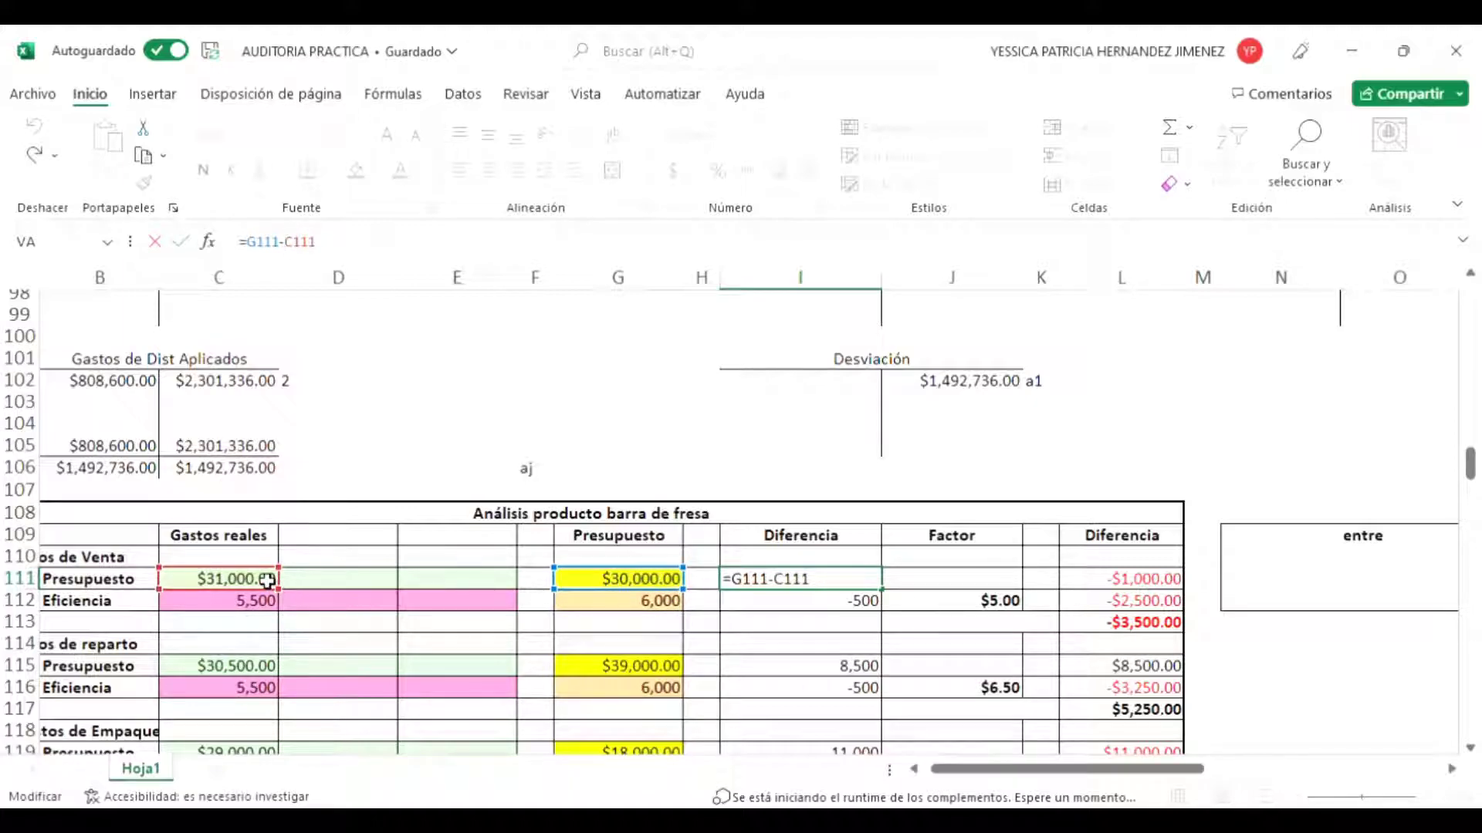
key(Return)
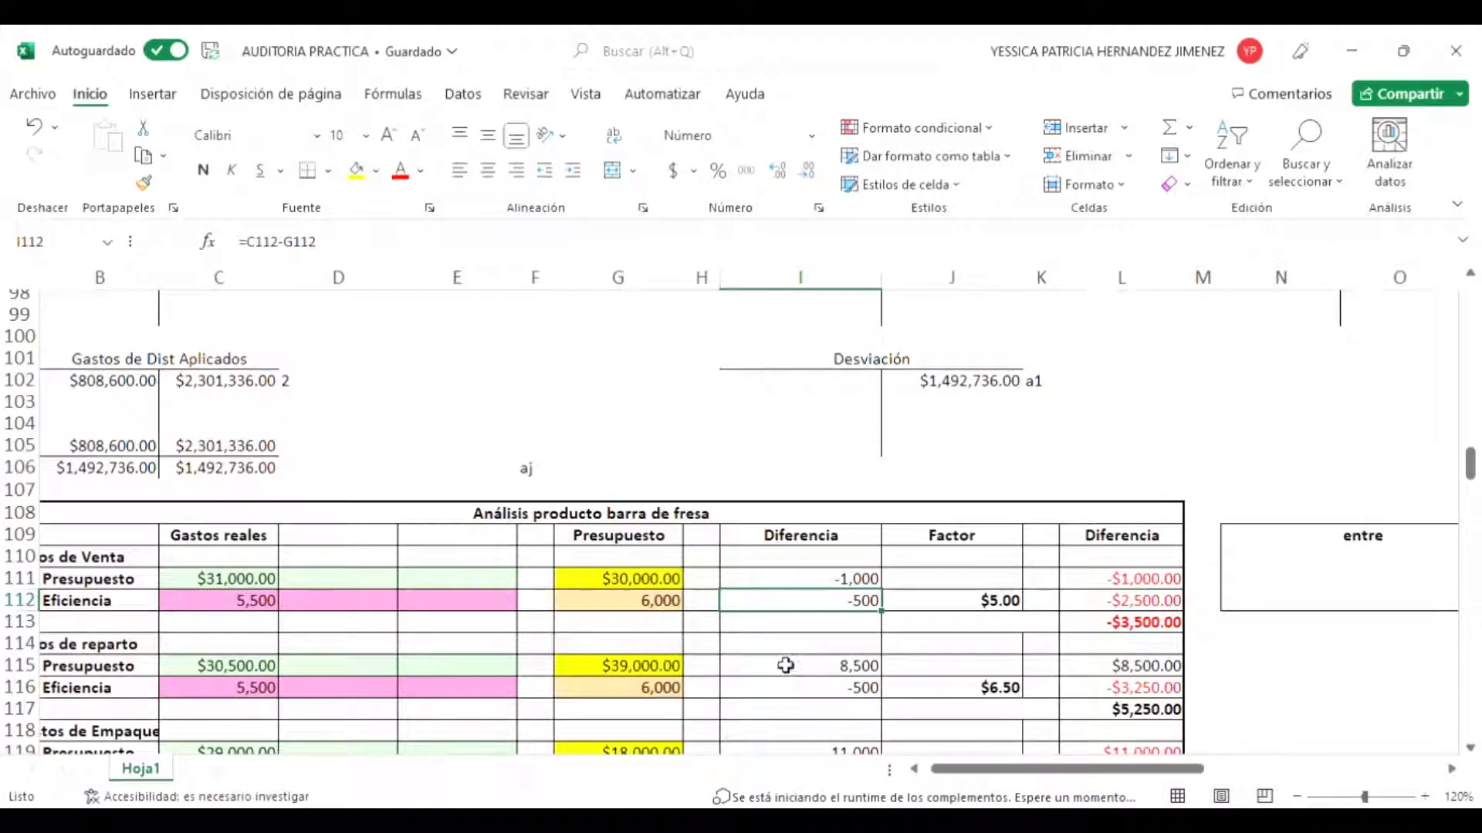
click(306, 244)
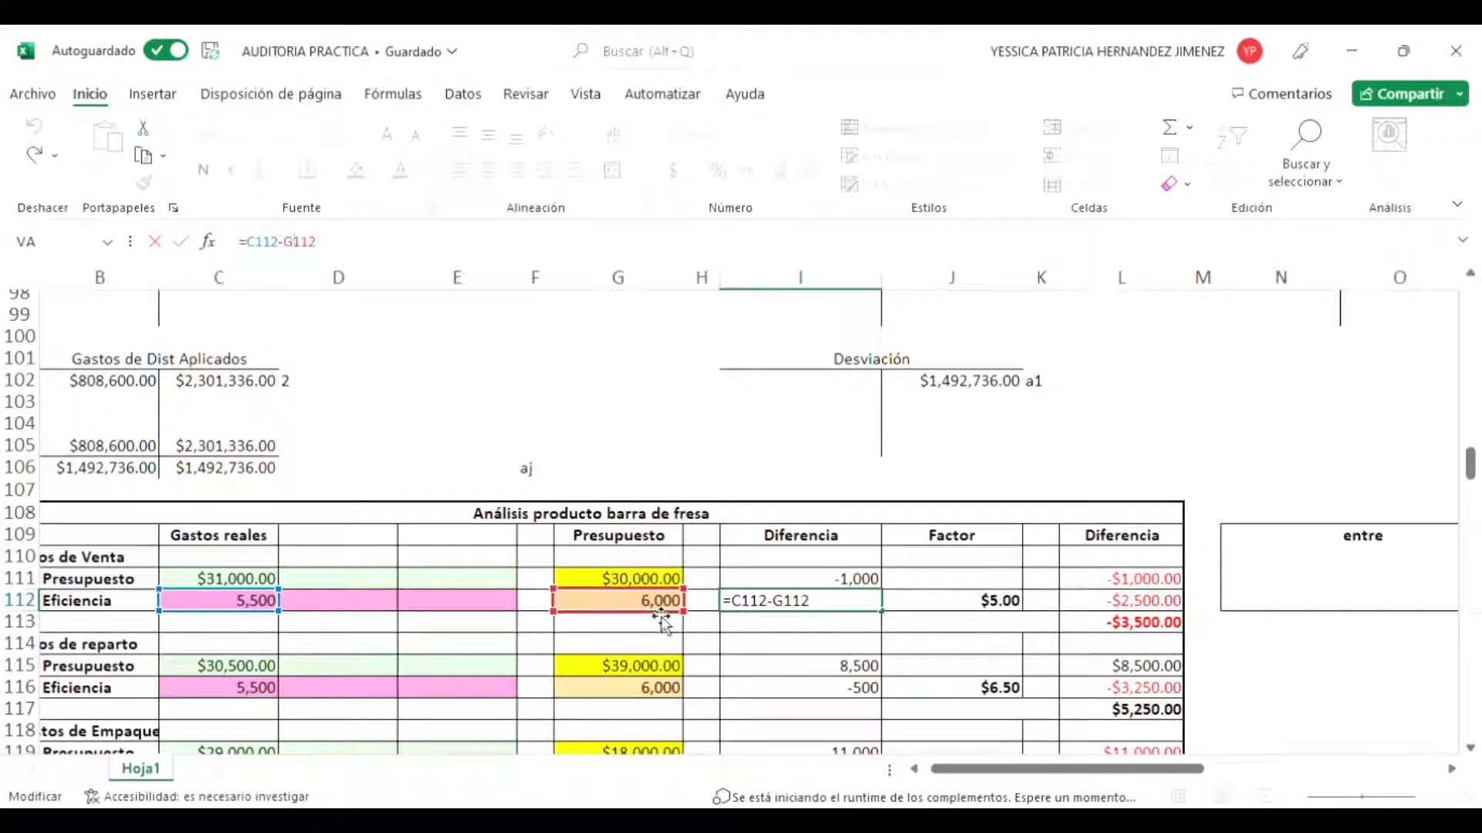
key(Return)
Step: Inspect the Factor formula in J112, which divides G111 by G112, and leave it as it is
click(999, 601)
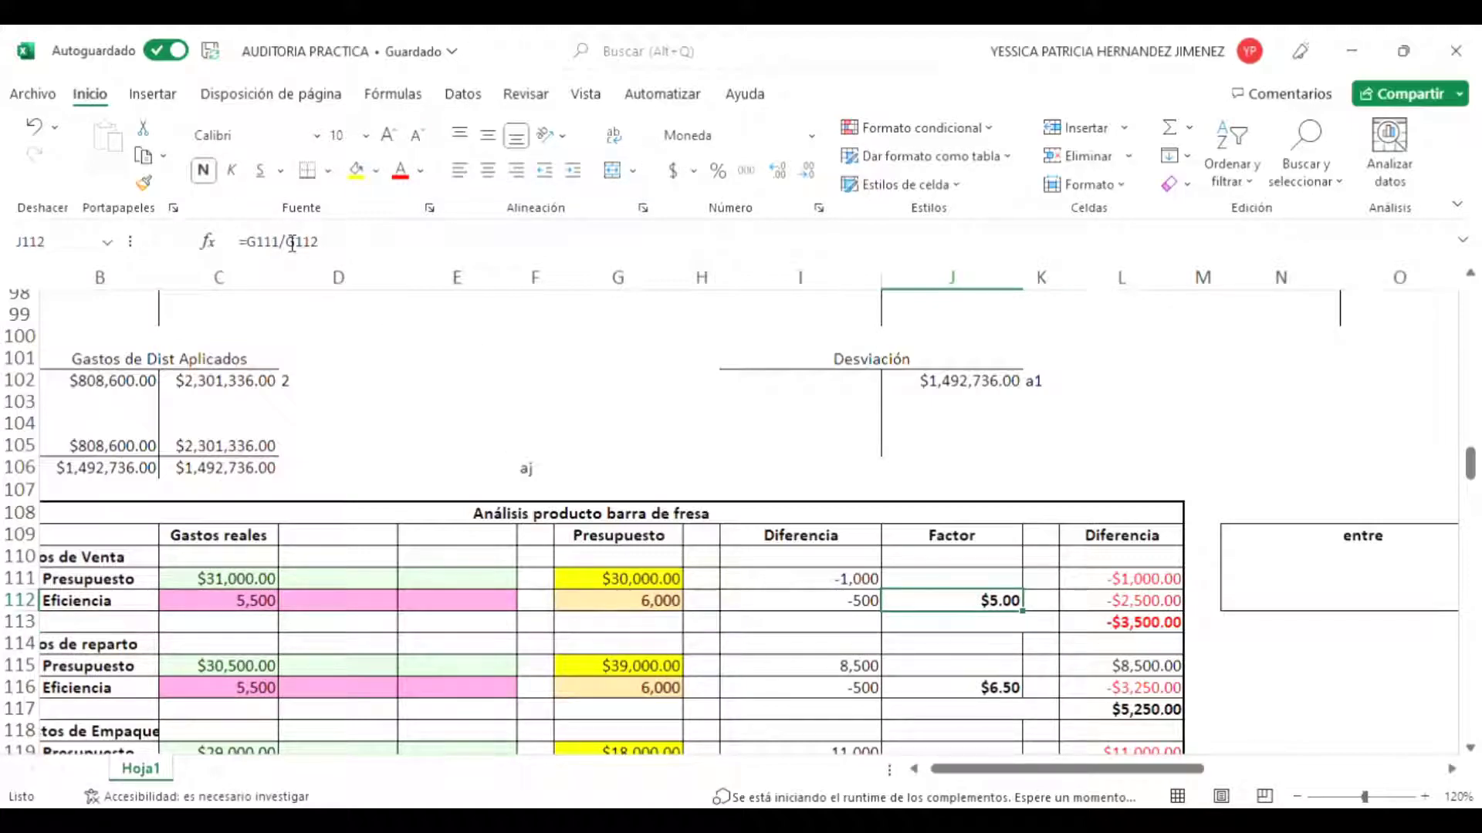
click(292, 243)
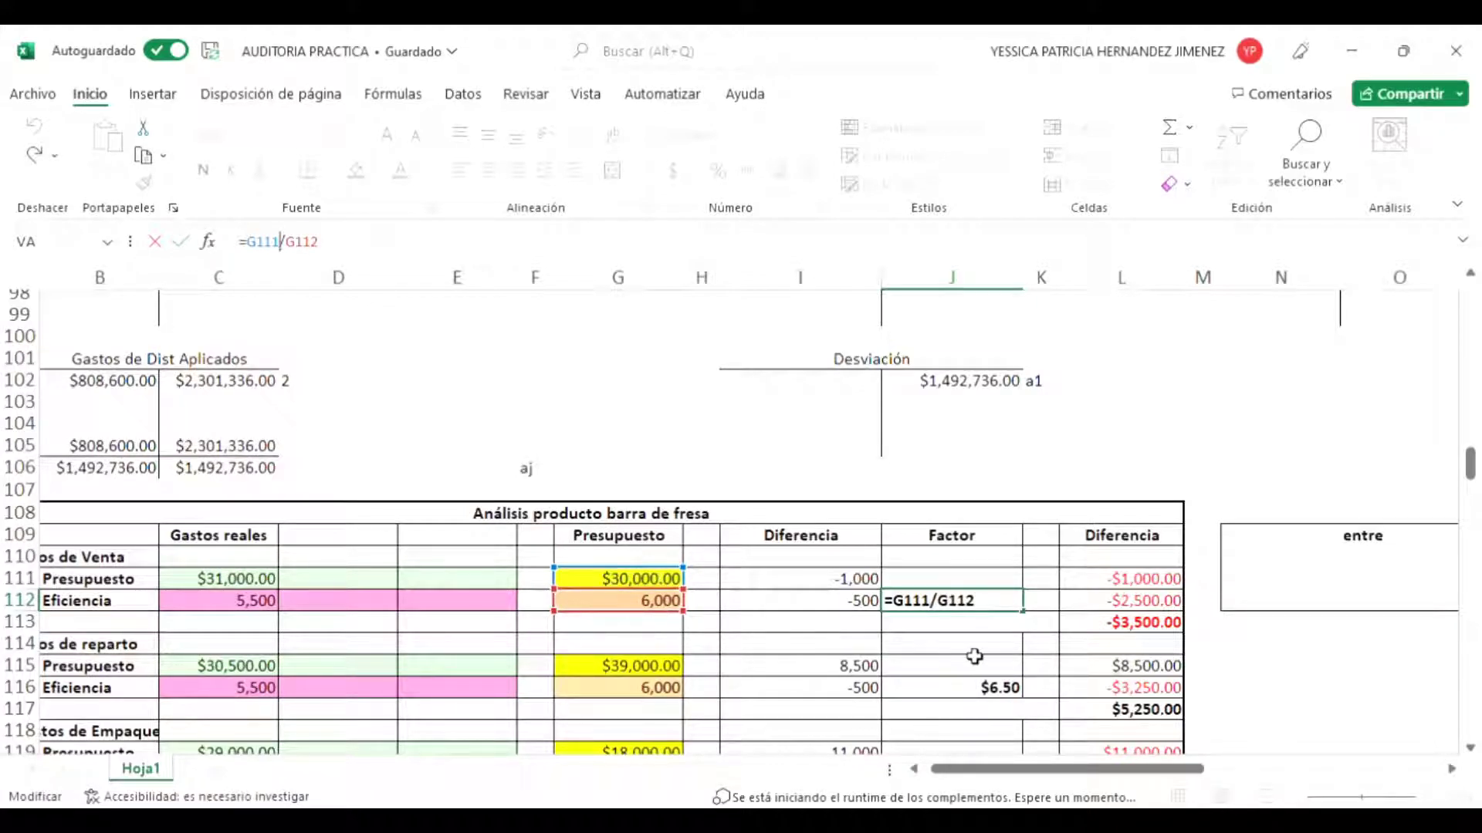
key(Return)
click(969, 611)
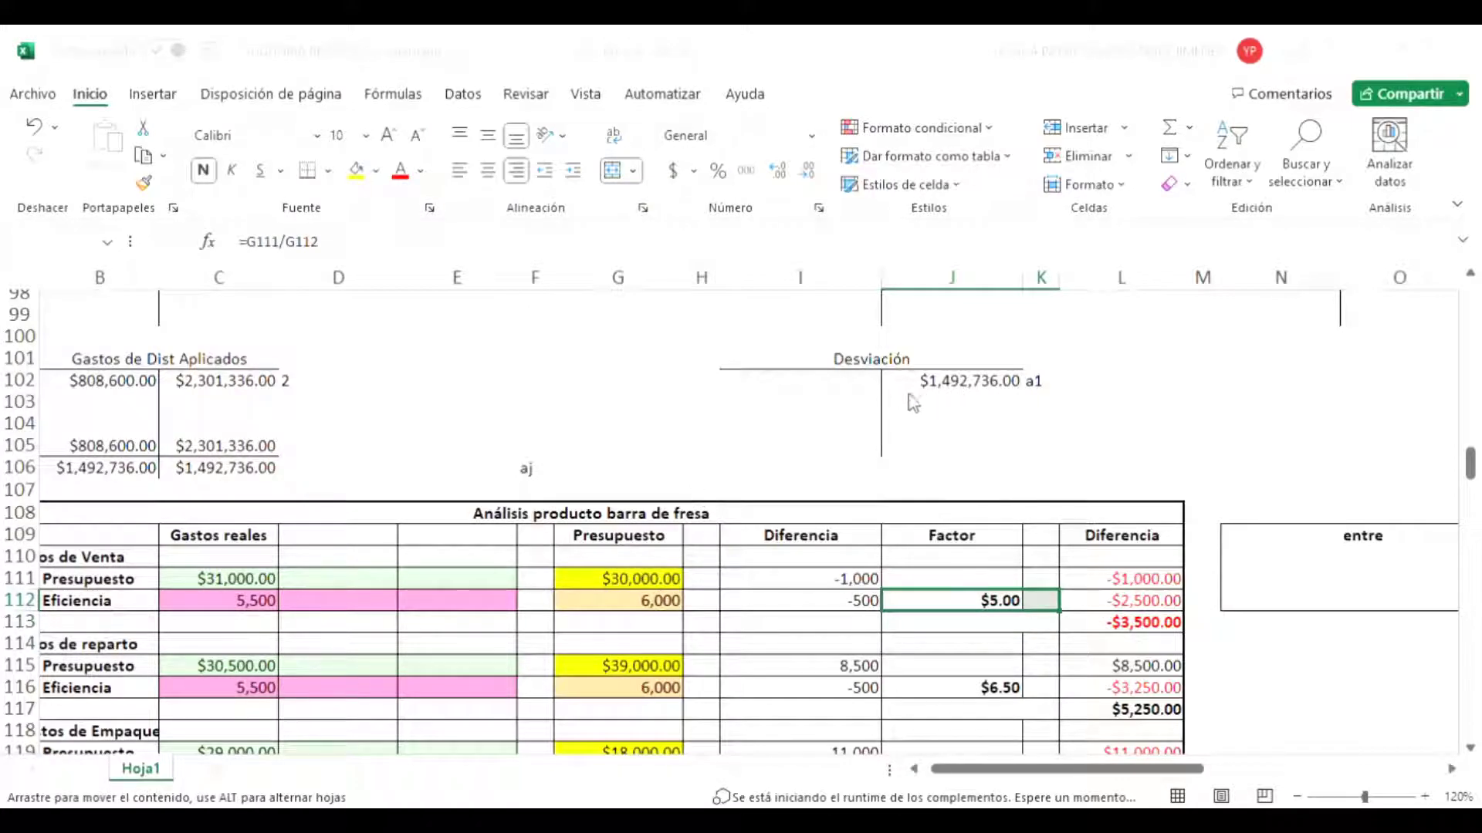
key(Return)
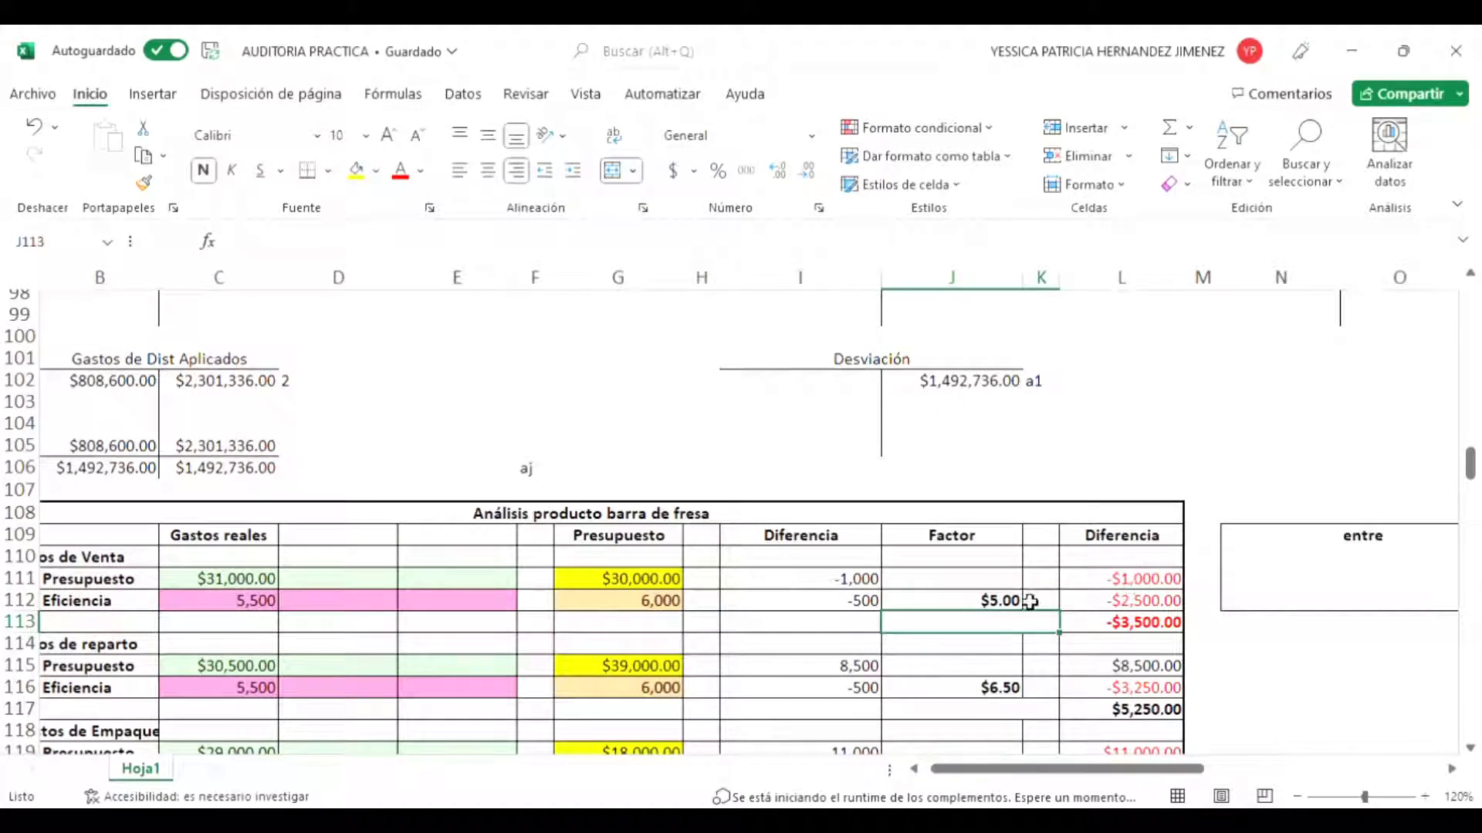
click(996, 600)
Step: Trace the Presupuesto variance formula in L111 to the Diferencia cell I111
click(1169, 580)
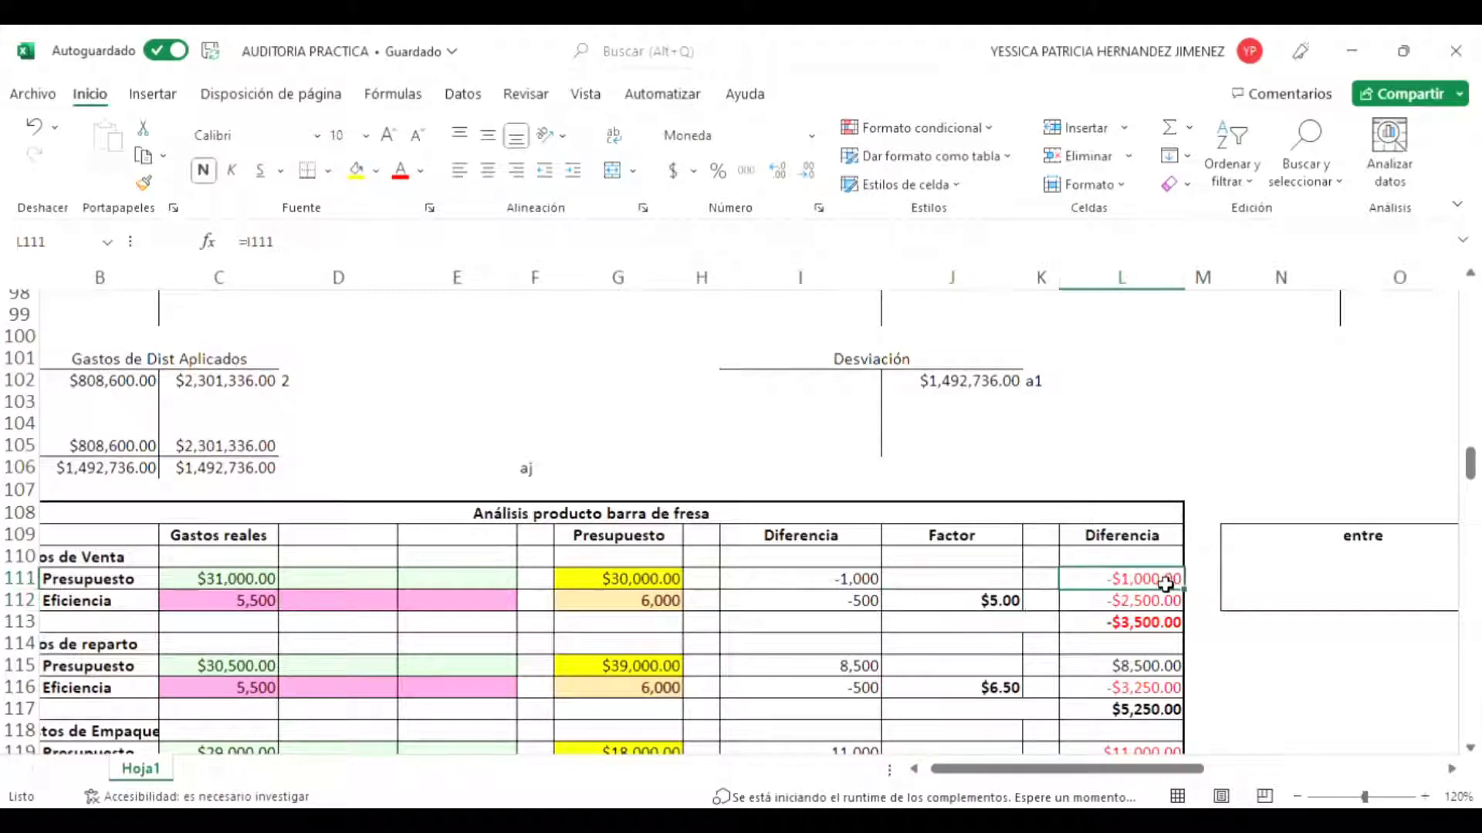
click(275, 254)
key(Return)
key(Up)
key(Left)
key(Left)
key(Left)
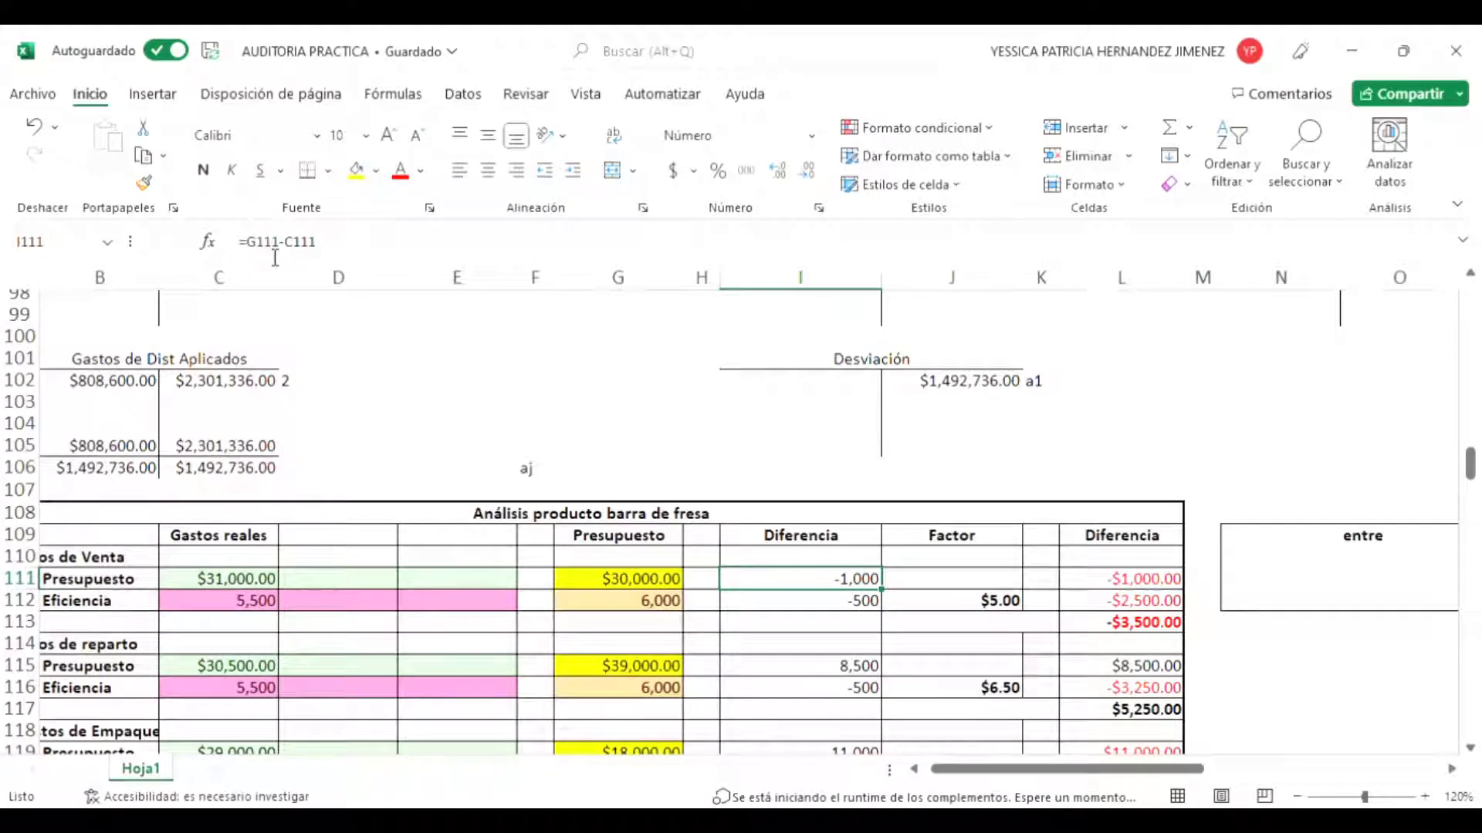
Step: Inspect the Eficiencia variance formula in L112 and the Gastos de Venta subtotal formula in L113, leaving both as they are
key(Right)
key(Right)
key(Right)
key(Down)
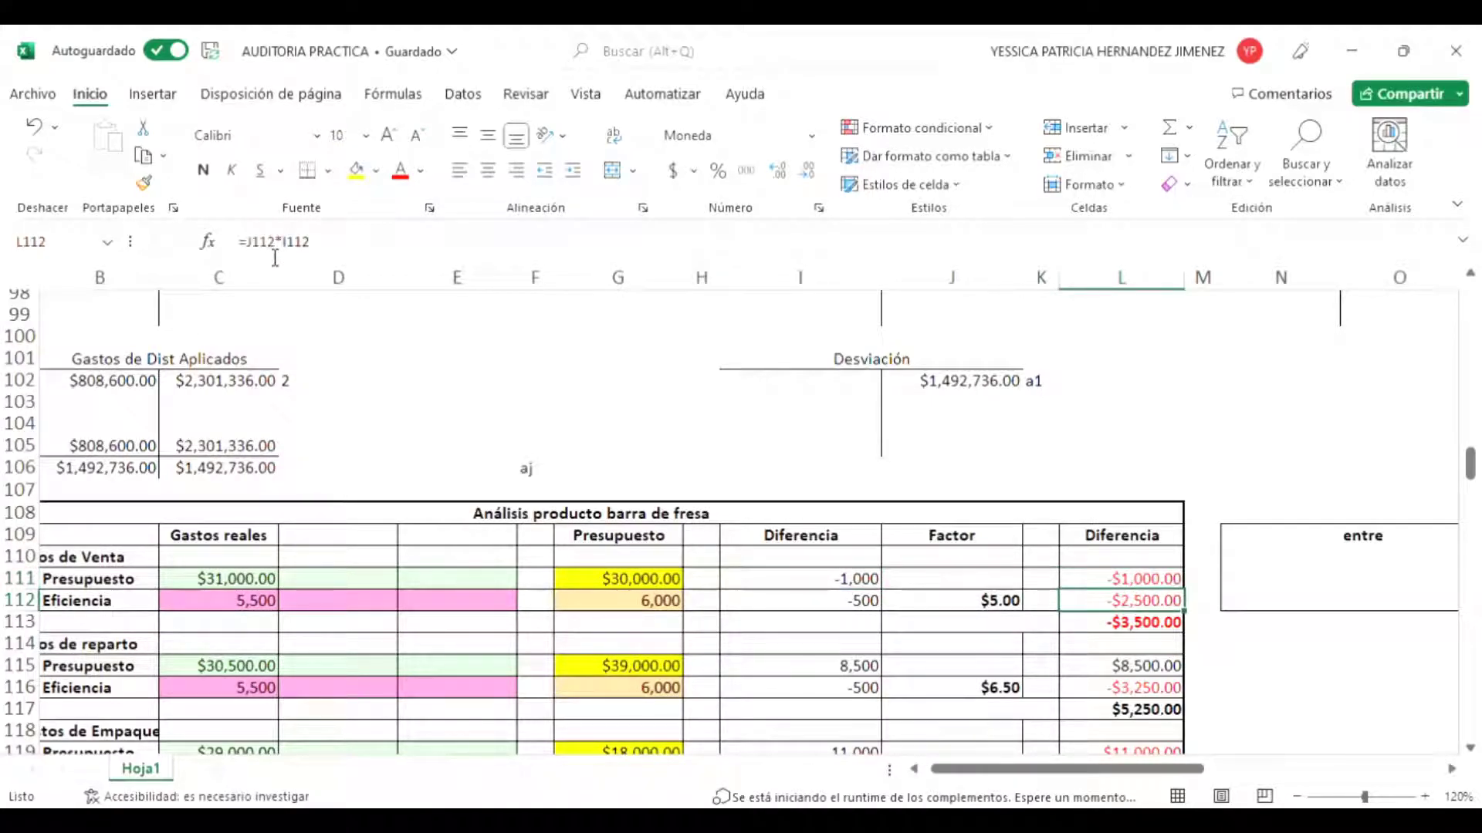
click(280, 241)
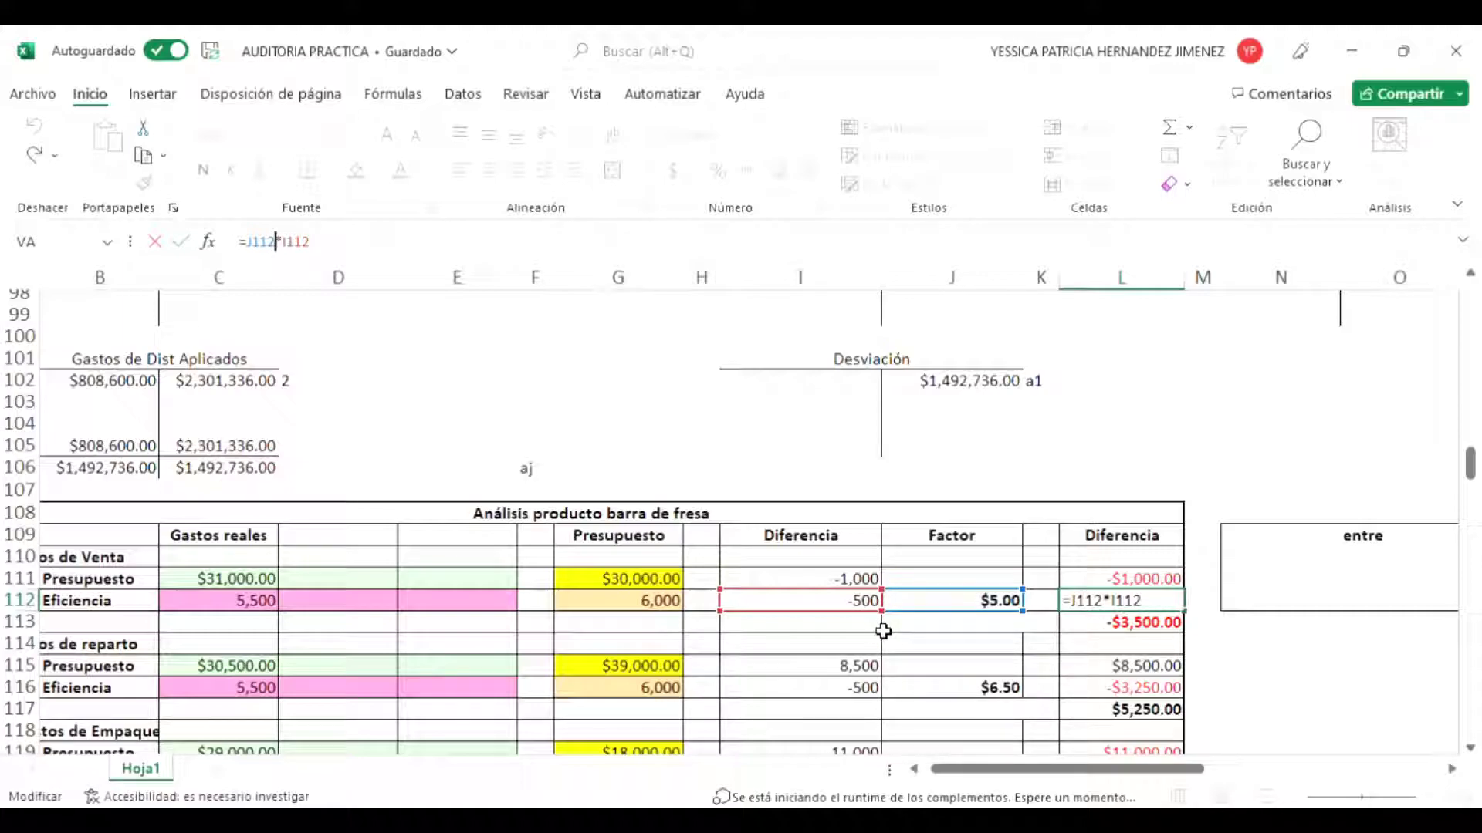
key(Return)
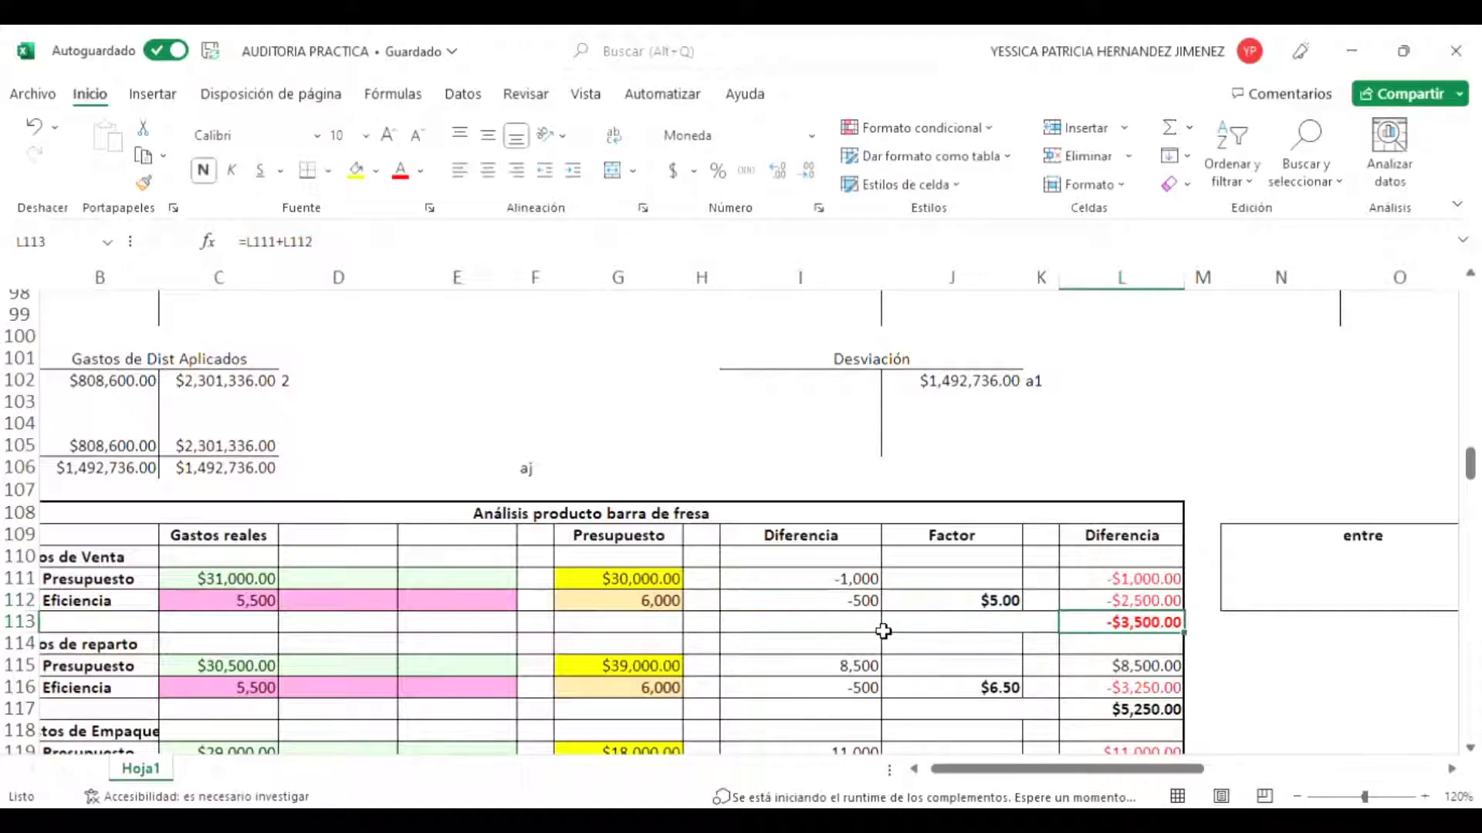
key(Up)
key(Down)
scroll(1153, 612, down, 4)
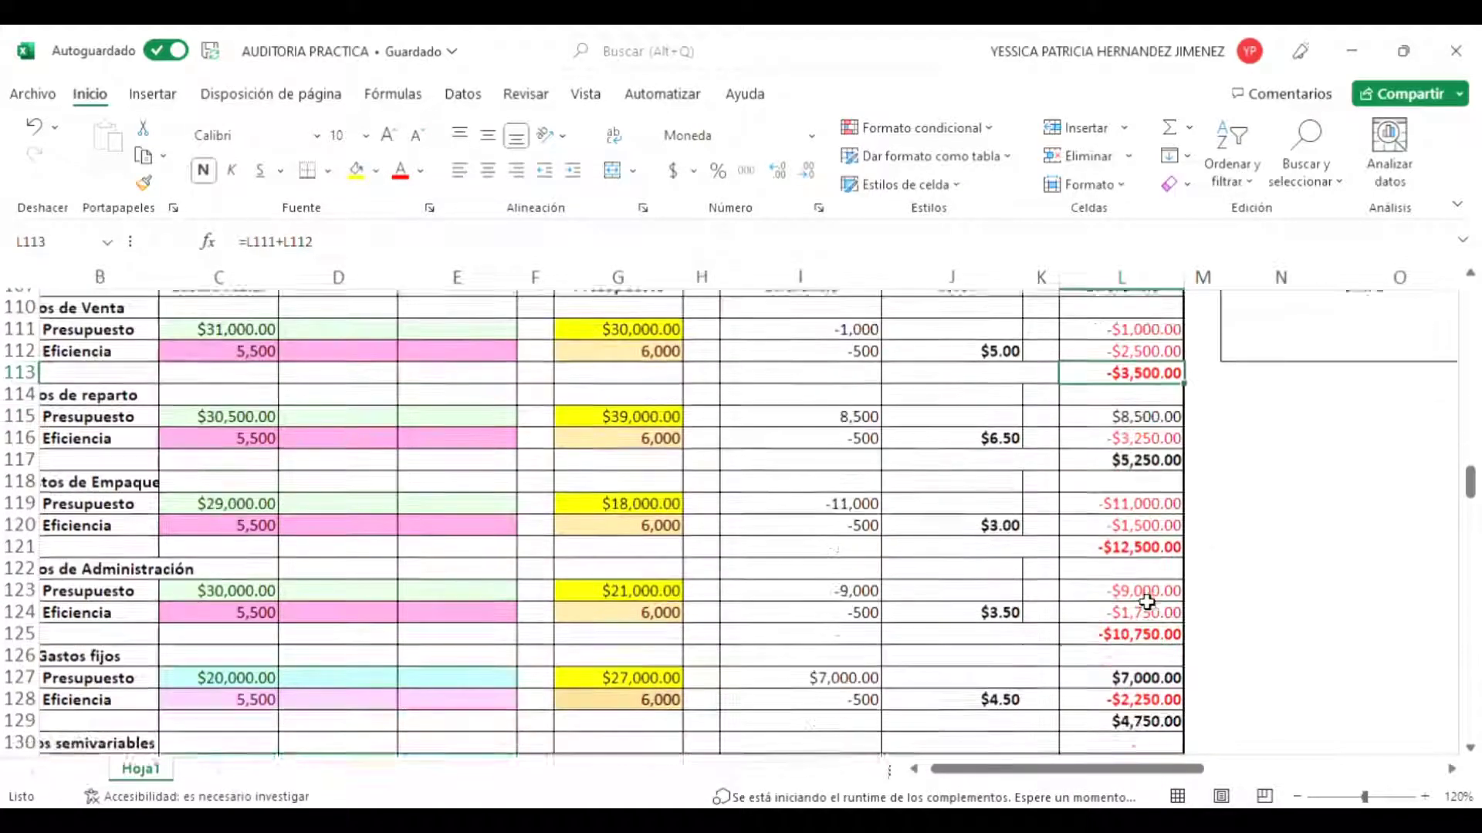
Step: Review the numbered expense sections of the Análisis producto barra de fresa table, from Gastos de Venta down to the total row
click(130, 445)
key(Left)
key(Up)
key(Up)
key(Down)
key(Down)
key(Down)
key(Down)
key(Down)
key(Down)
key(Down)
key(Down)
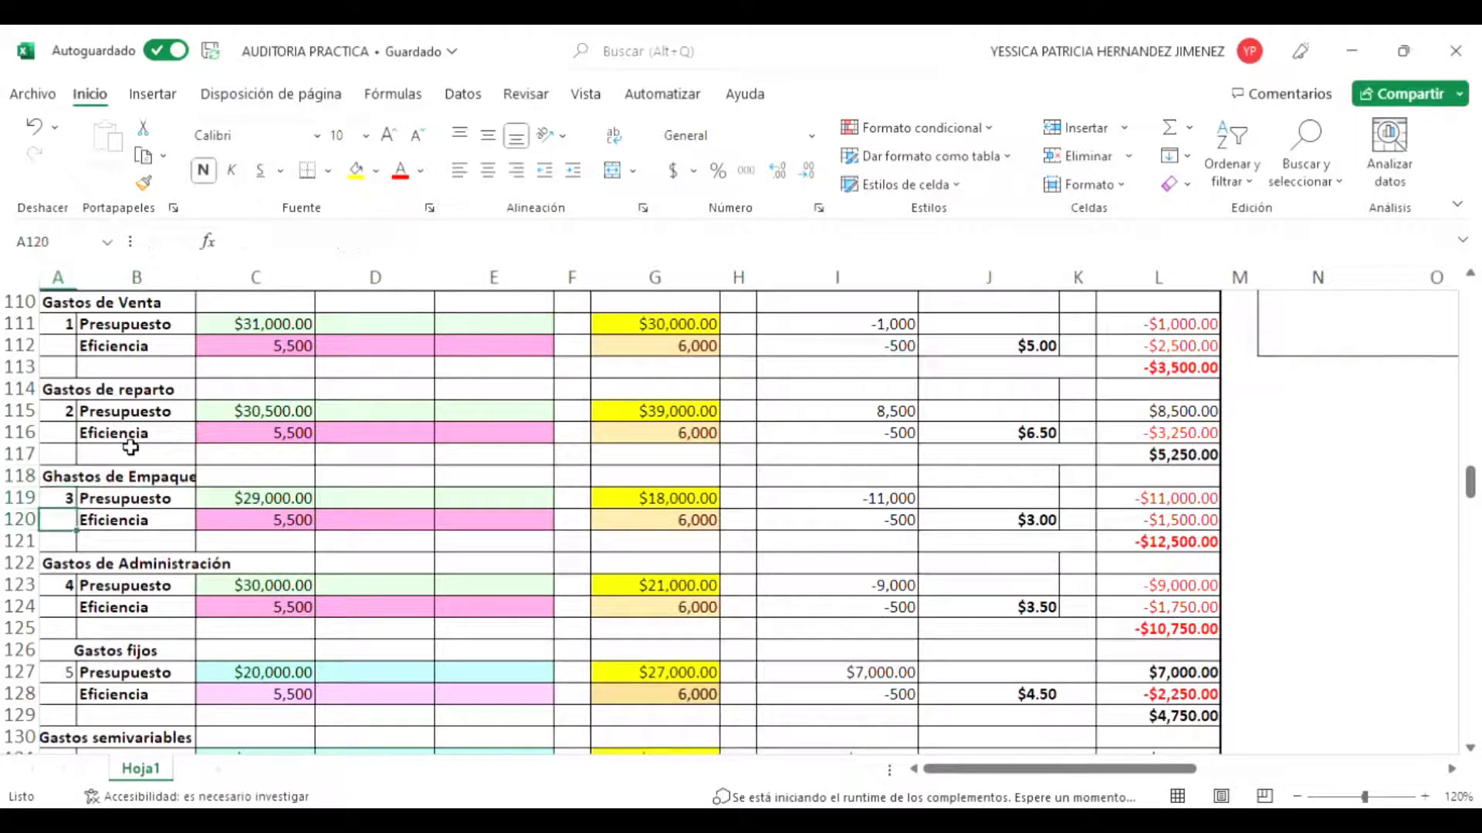
key(Down)
key(Down)
key(Down)
key(Down)
key(Down)
key(Down)
key(Down)
key(Down)
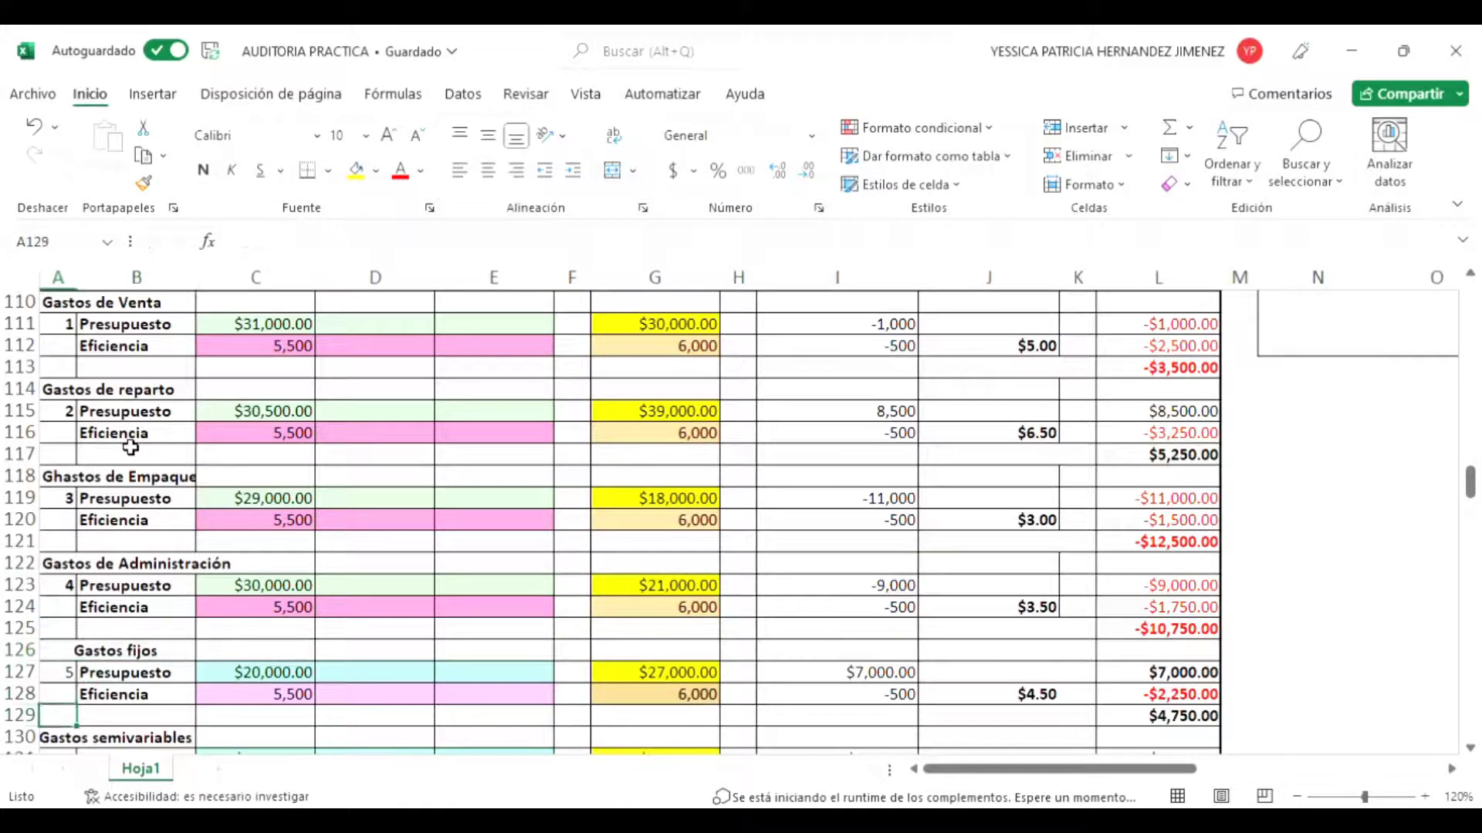
key(Down)
key(Down)
key(Down)
key(Down)
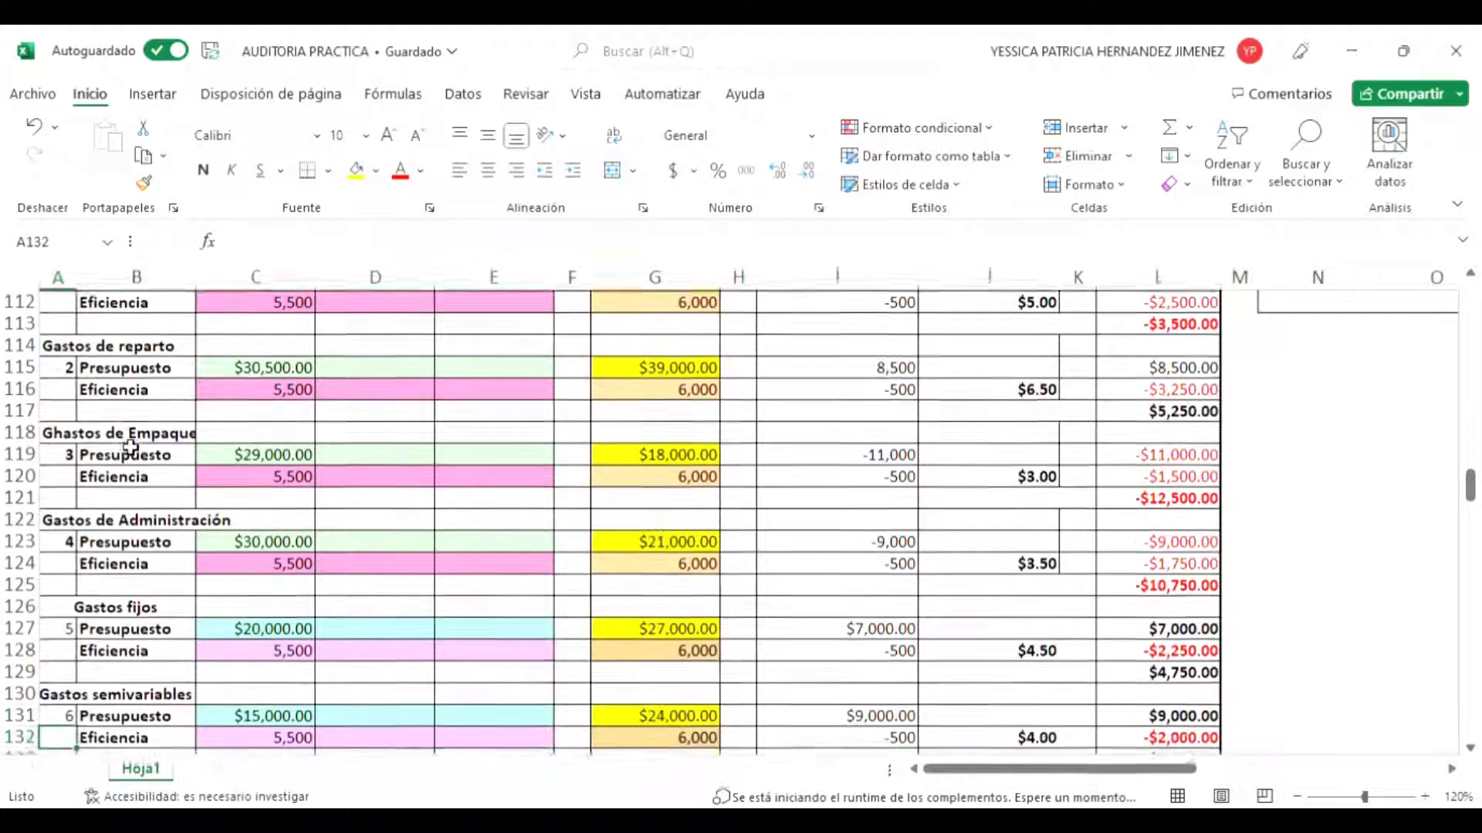
key(Down)
key(Down)
key(Down)
key(Down)
key(Down)
key(Down)
key(Down)
key(Down)
key(Down)
key(Down)
key(Down)
key(Down)
key(Down)
key(Down)
key(Down)
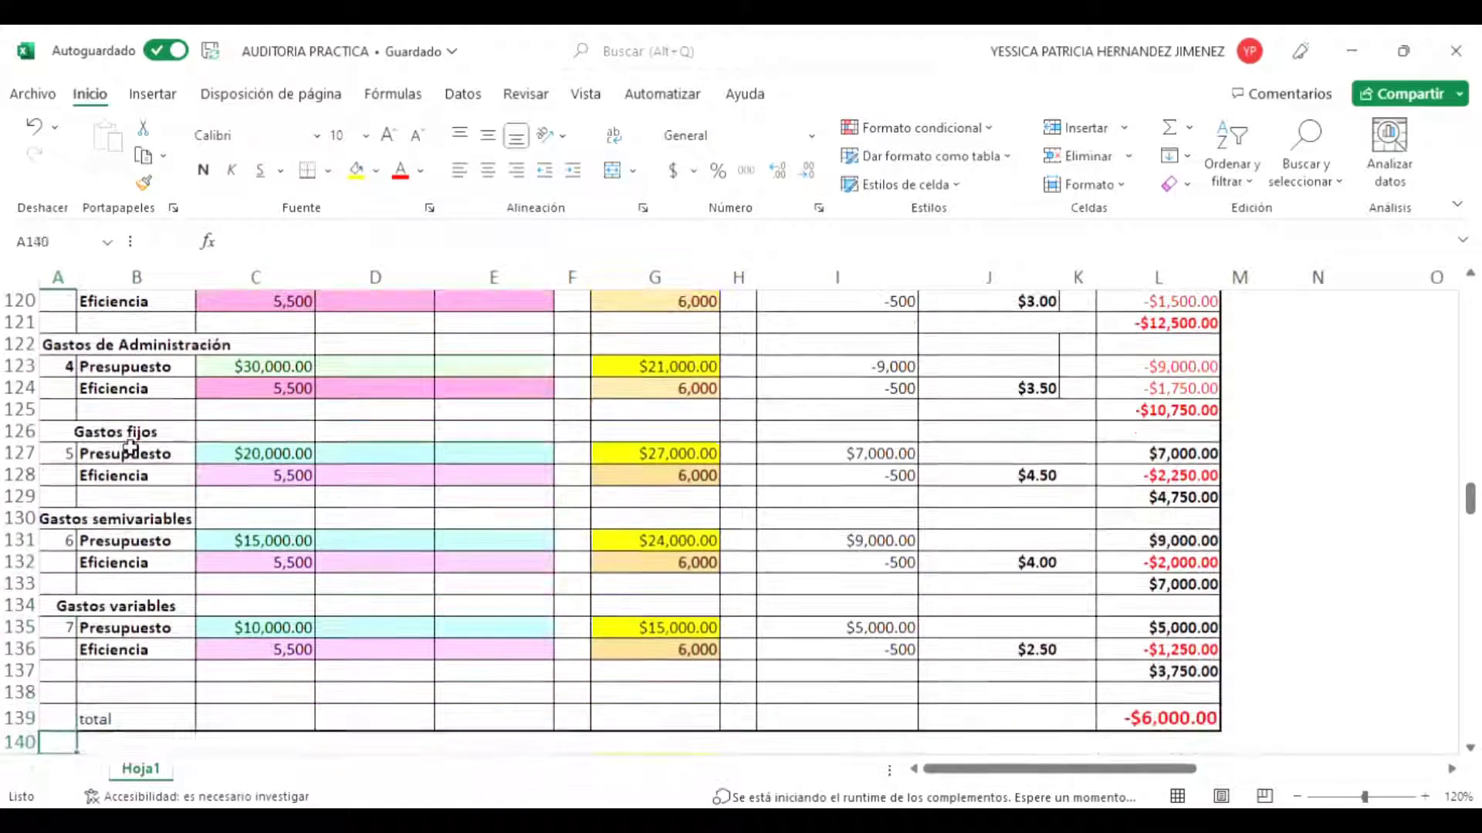
Step: Review the expense sections of the Análisis producto barra de piña table
key(Down)
key(Down)
key(Down)
key(Down)
key(Down)
key(Down)
key(Down)
key(Down)
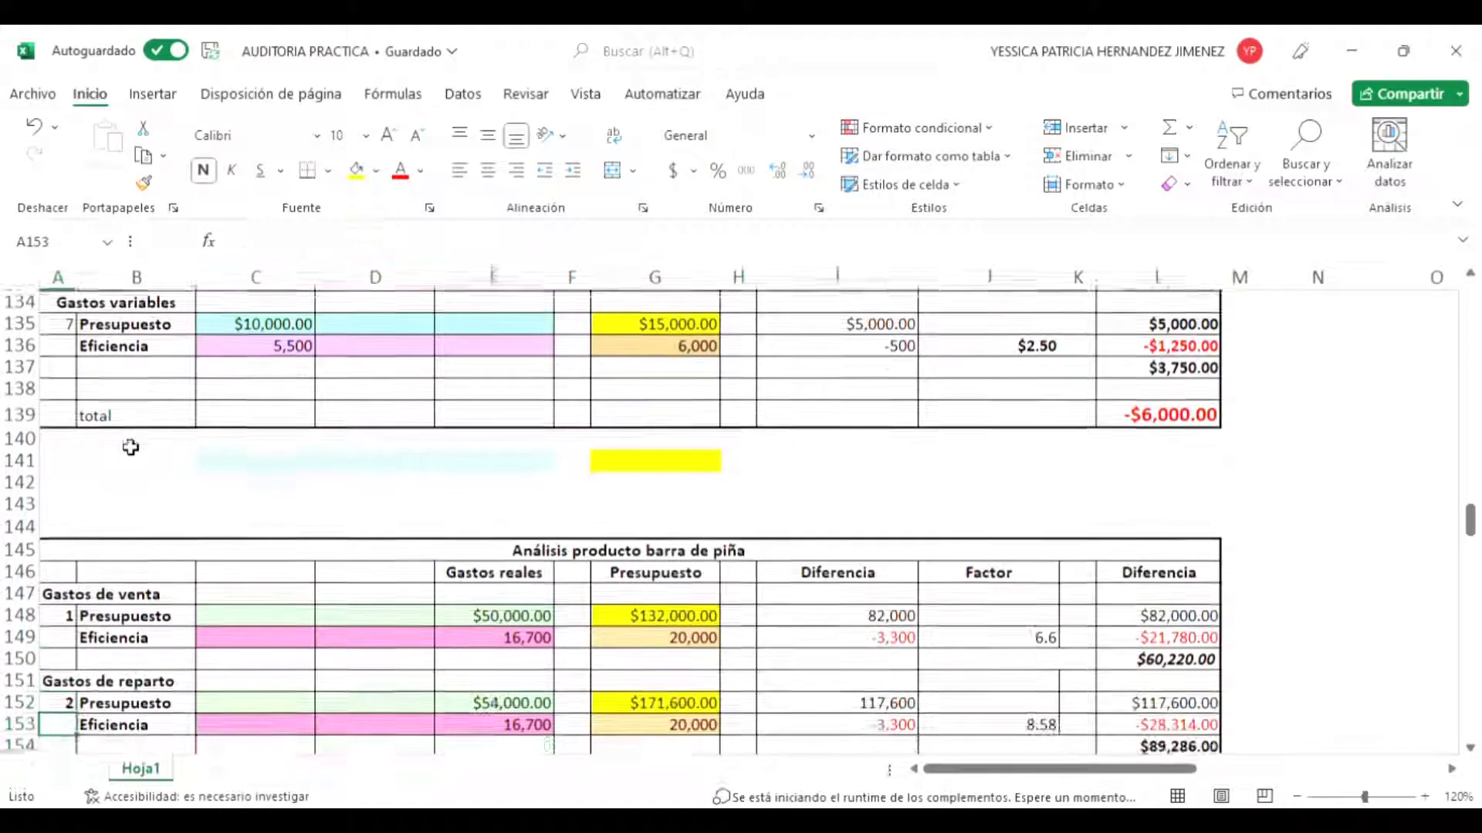
key(Down)
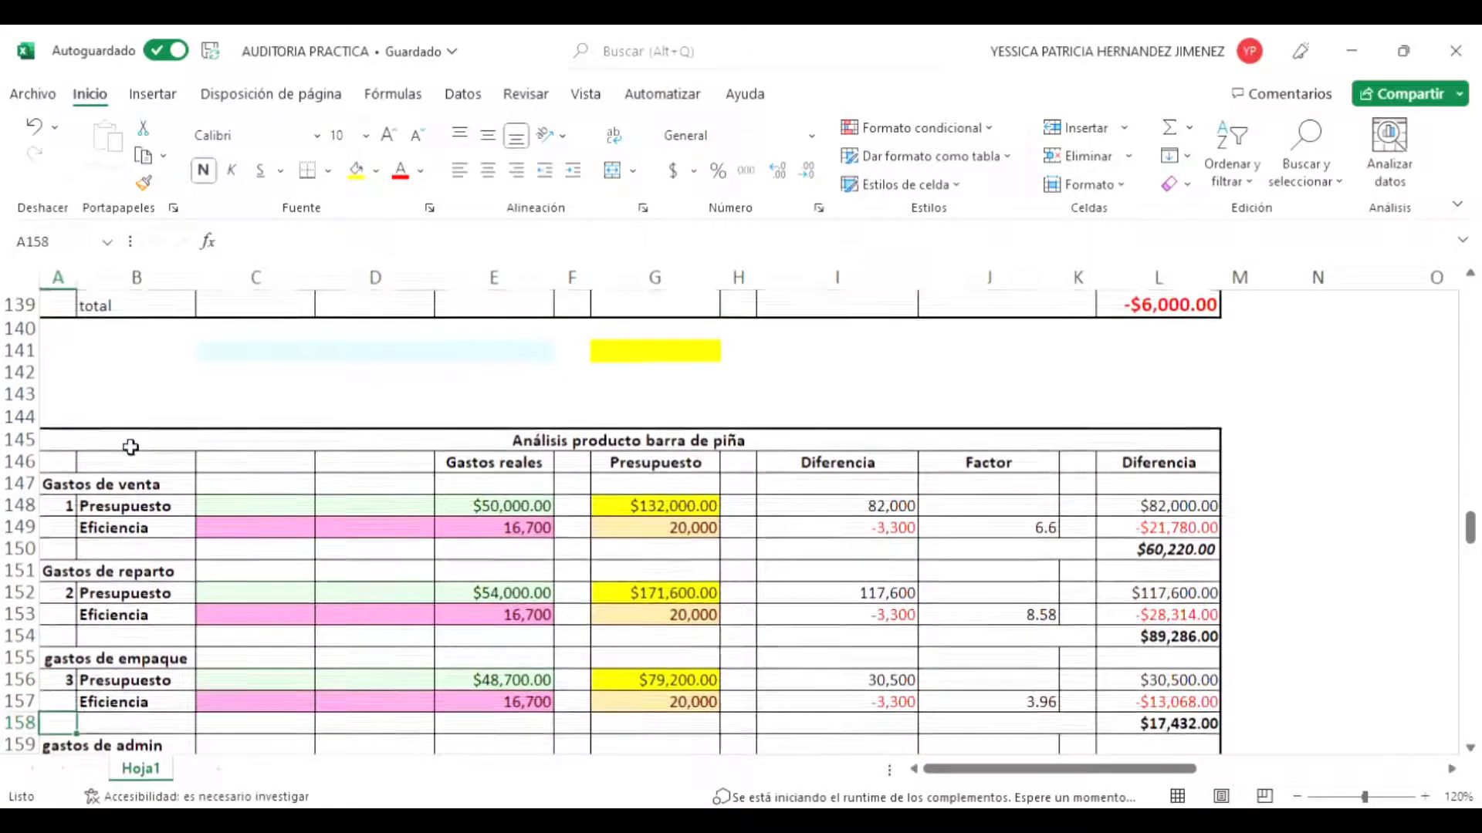
key(Down)
key(Down)
key(Down)
key(Down)
key(Down)
key(Down)
key(Down)
key(Down)
key(Down)
key(Down)
key(Down)
key(Down)
key(Down)
key(Down)
key(Down)
key(Down)
key(Down)
key(Down)
key(Down)
key(Down)
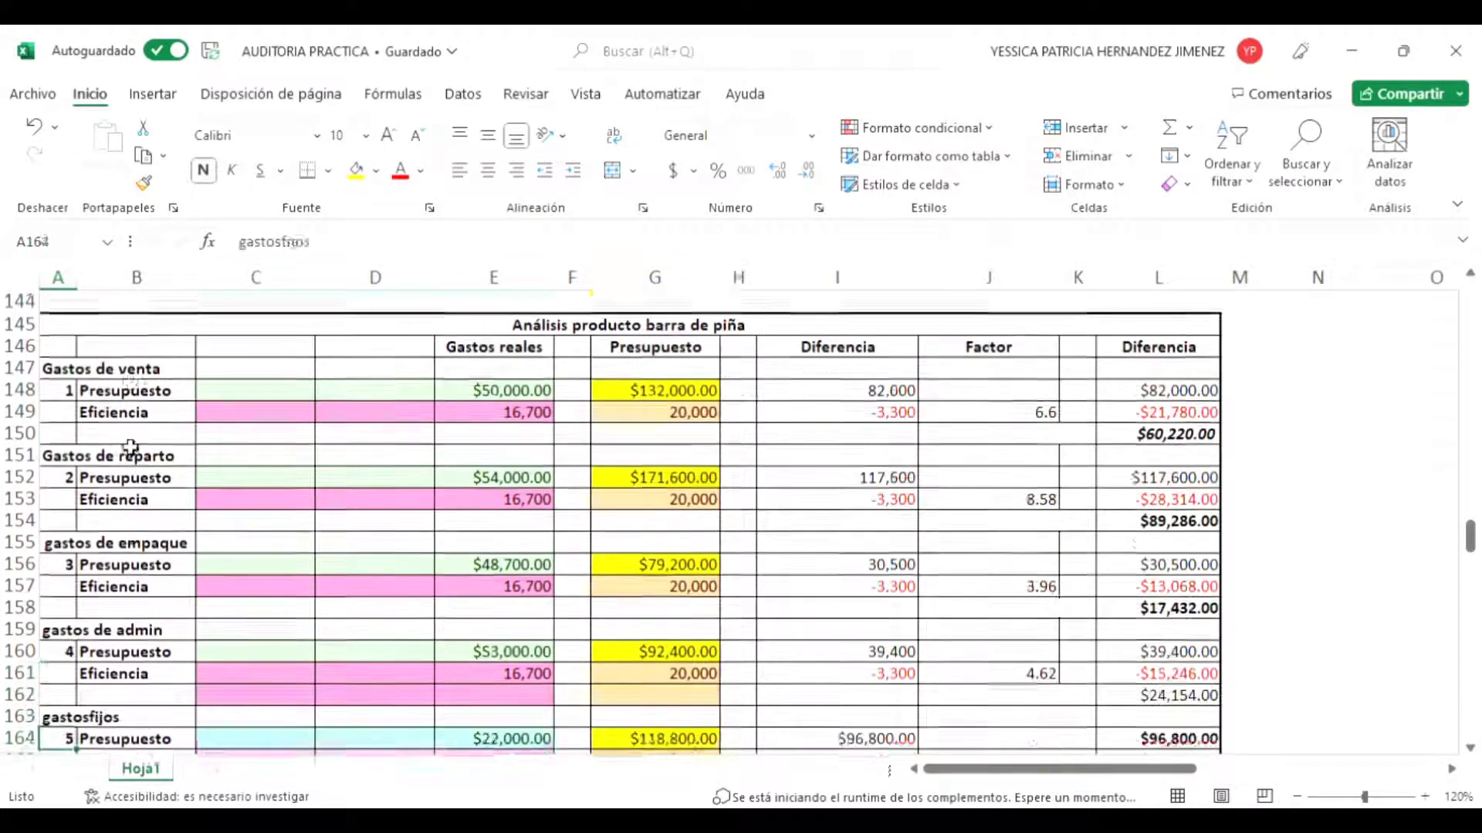
Step: Review the Análisis producto barra de limón table and continue down to the Estado de resultados a costo estándar
key(Down)
key(Down)
key(Down)
key(Down)
key(Down)
key(Down)
key(Down)
key(Down)
key(Down)
key(Down)
key(Down)
key(Down)
key(Down)
key(Down)
key(Down)
key(Down)
key(Down)
key(Down)
key(Down)
key(Down)
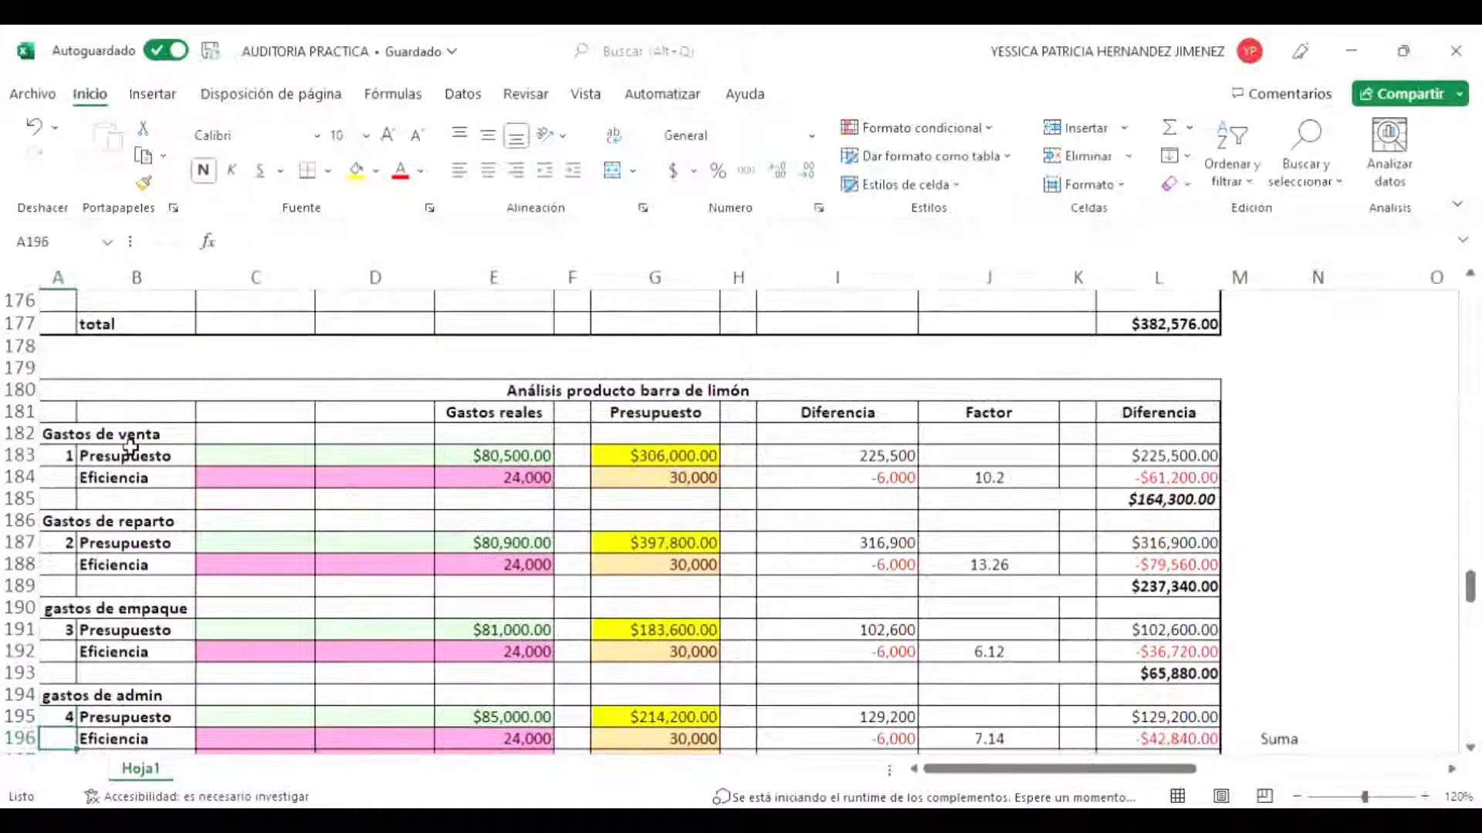
key(Down)
key(Down)
key(Down)
key(Down)
key(Down)
key(Down)
key(Down)
key(Down)
key(Down)
key(Down)
key(Down)
key(Down)
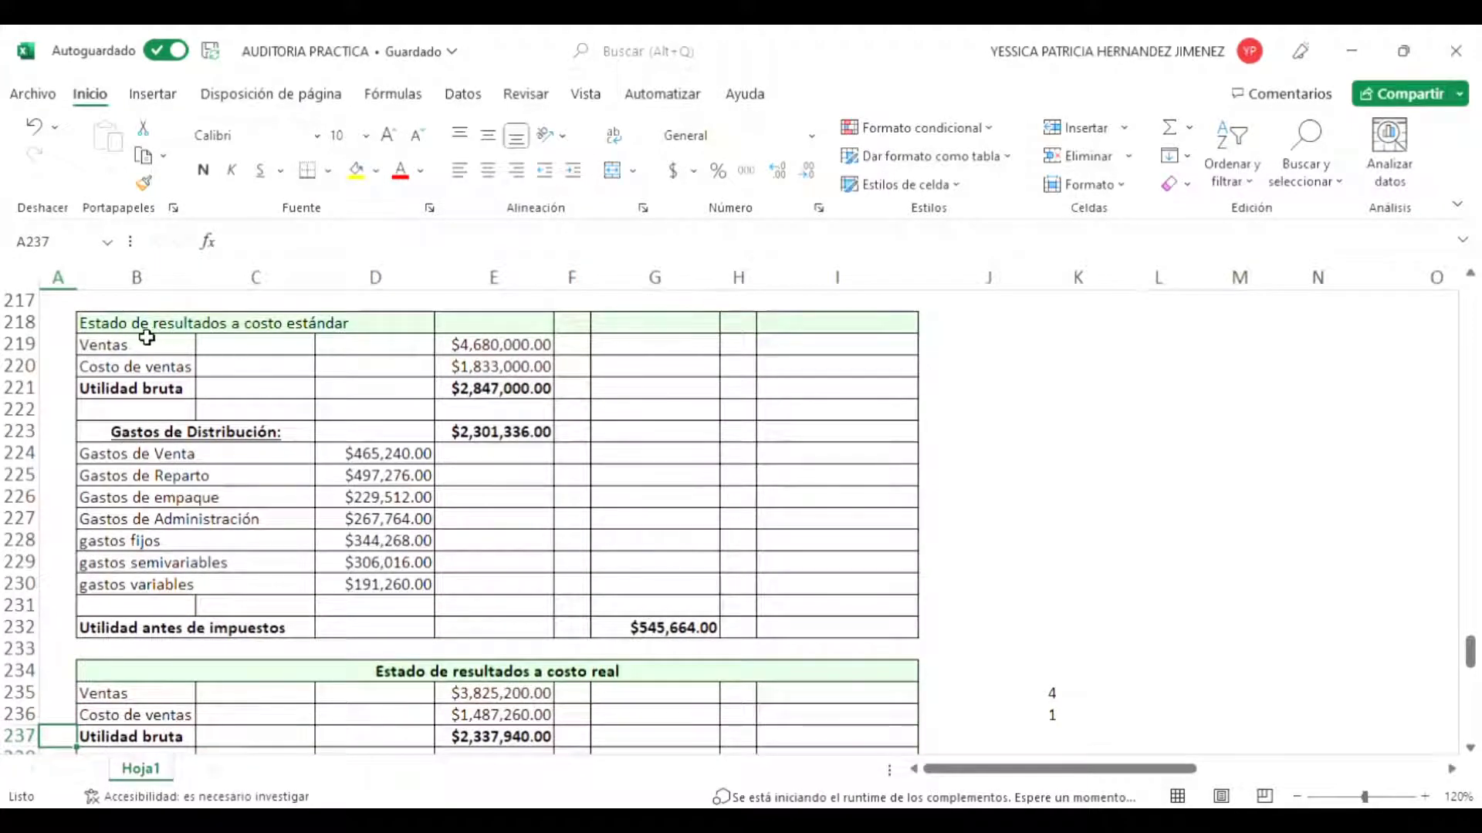
Step: Look over the income statements at standard, real and adjusted standard cost, starting from the Ventas row of the costo estándar statement
click(147, 332)
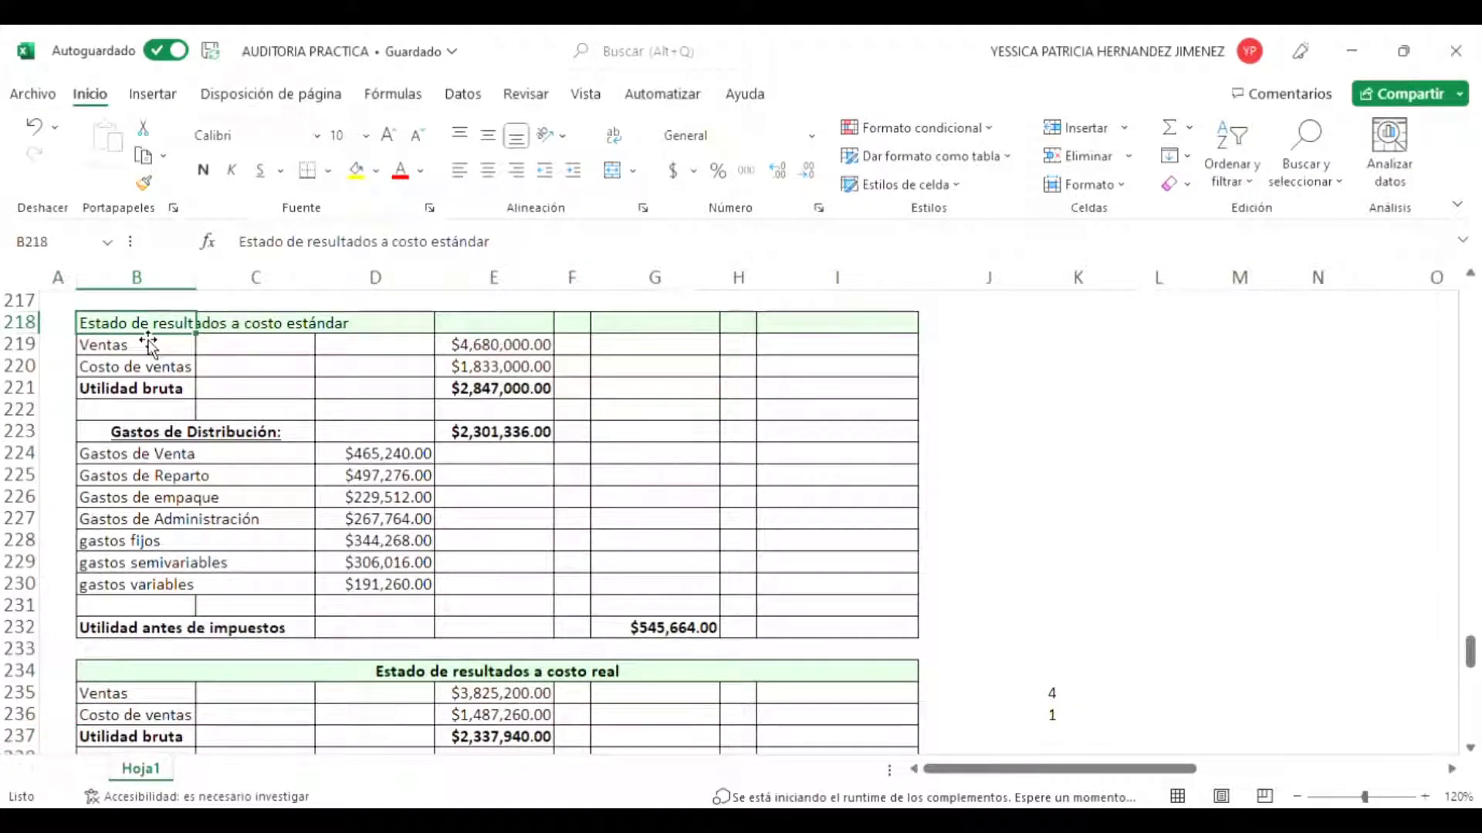
click(155, 347)
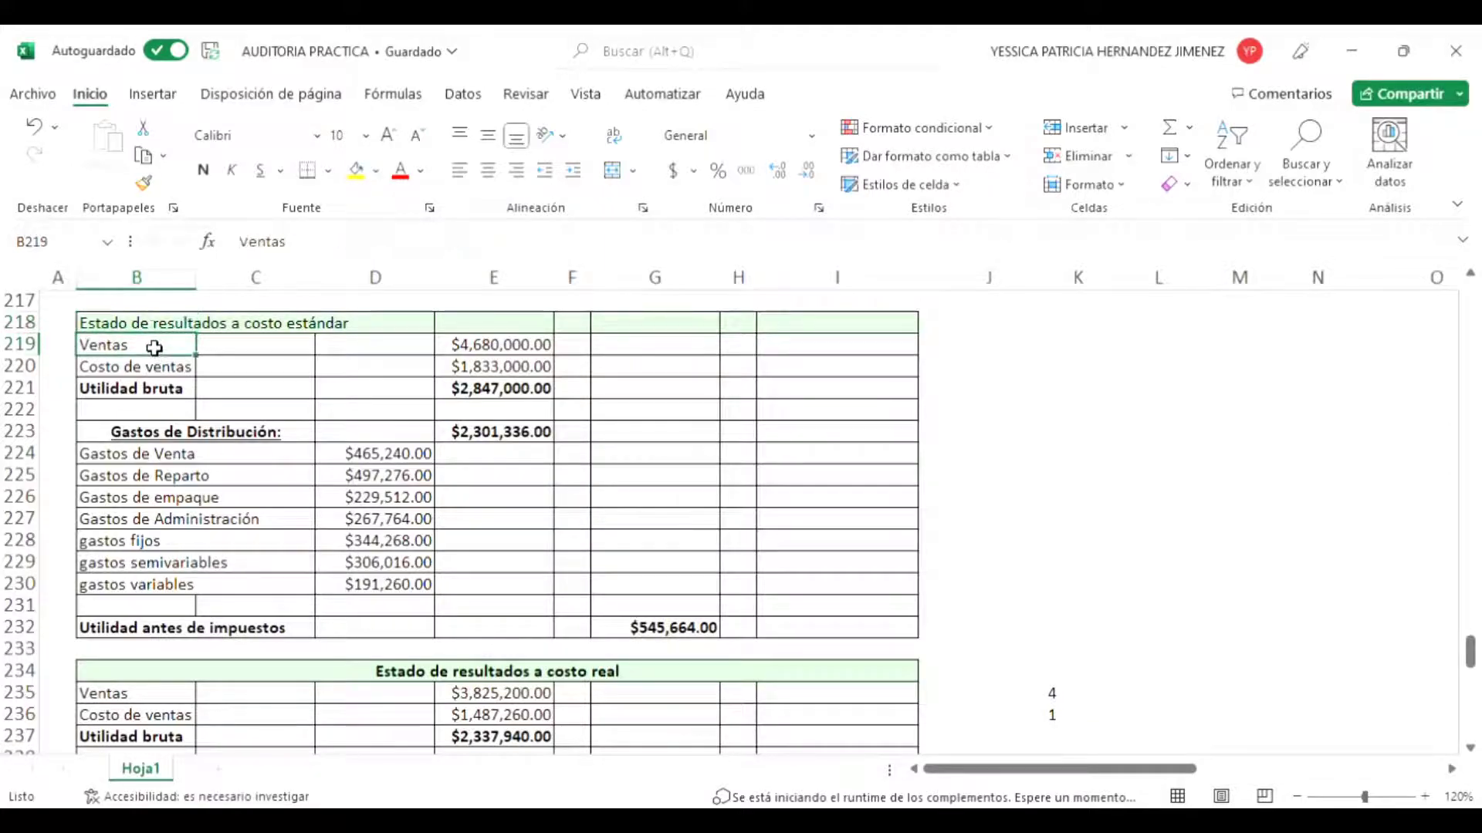
scroll(290, 571, down, 1)
scroll(291, 571, down, 11)
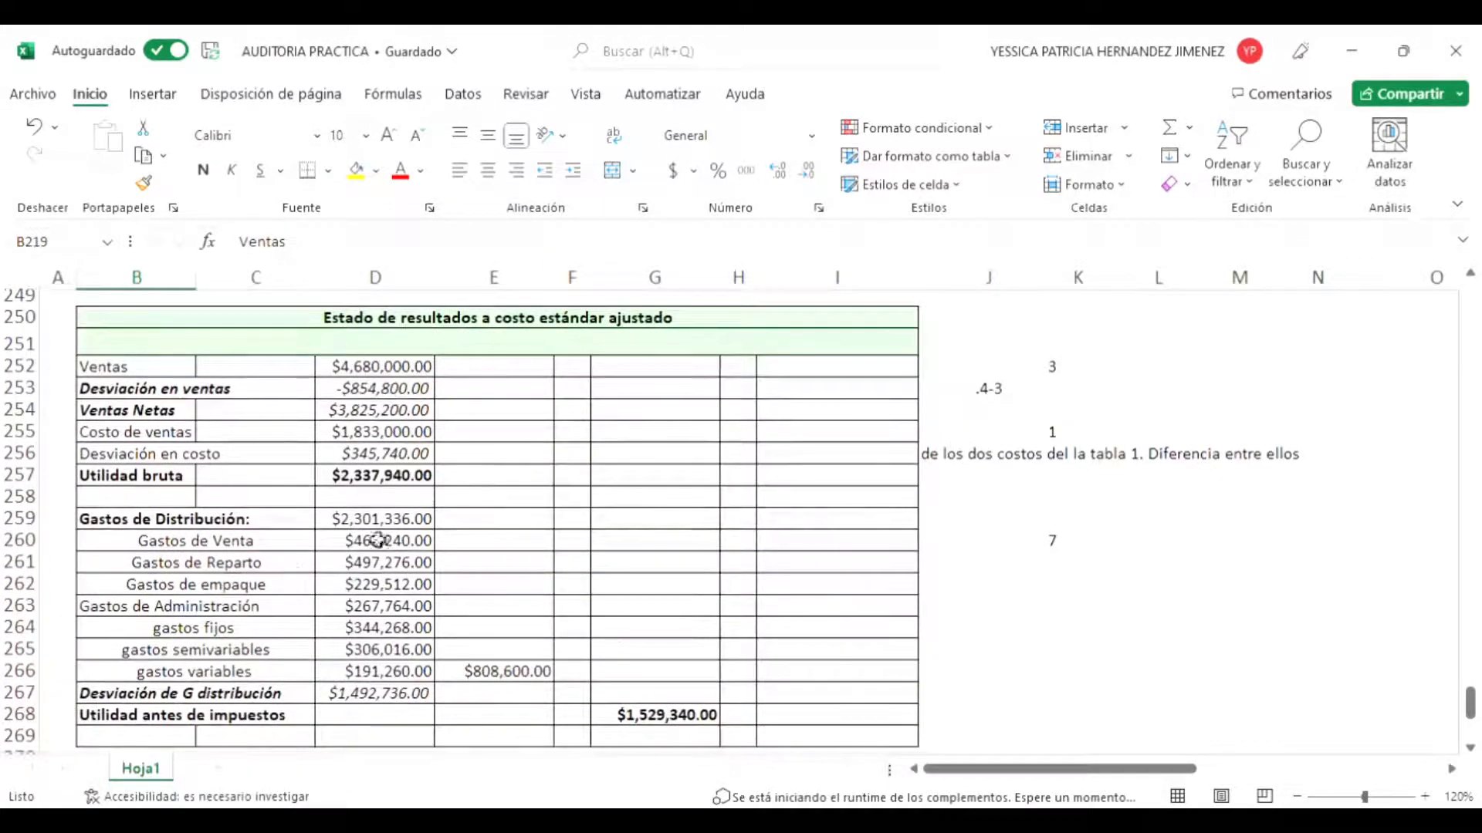
scroll(507, 507, down, 5)
scroll(507, 507, down, 1)
Step: Trace the Ventas formula of the Estado de resultados a costo estándar to the Importe total of the Presupuesto de ventas table
scroll(507, 507, up, 19)
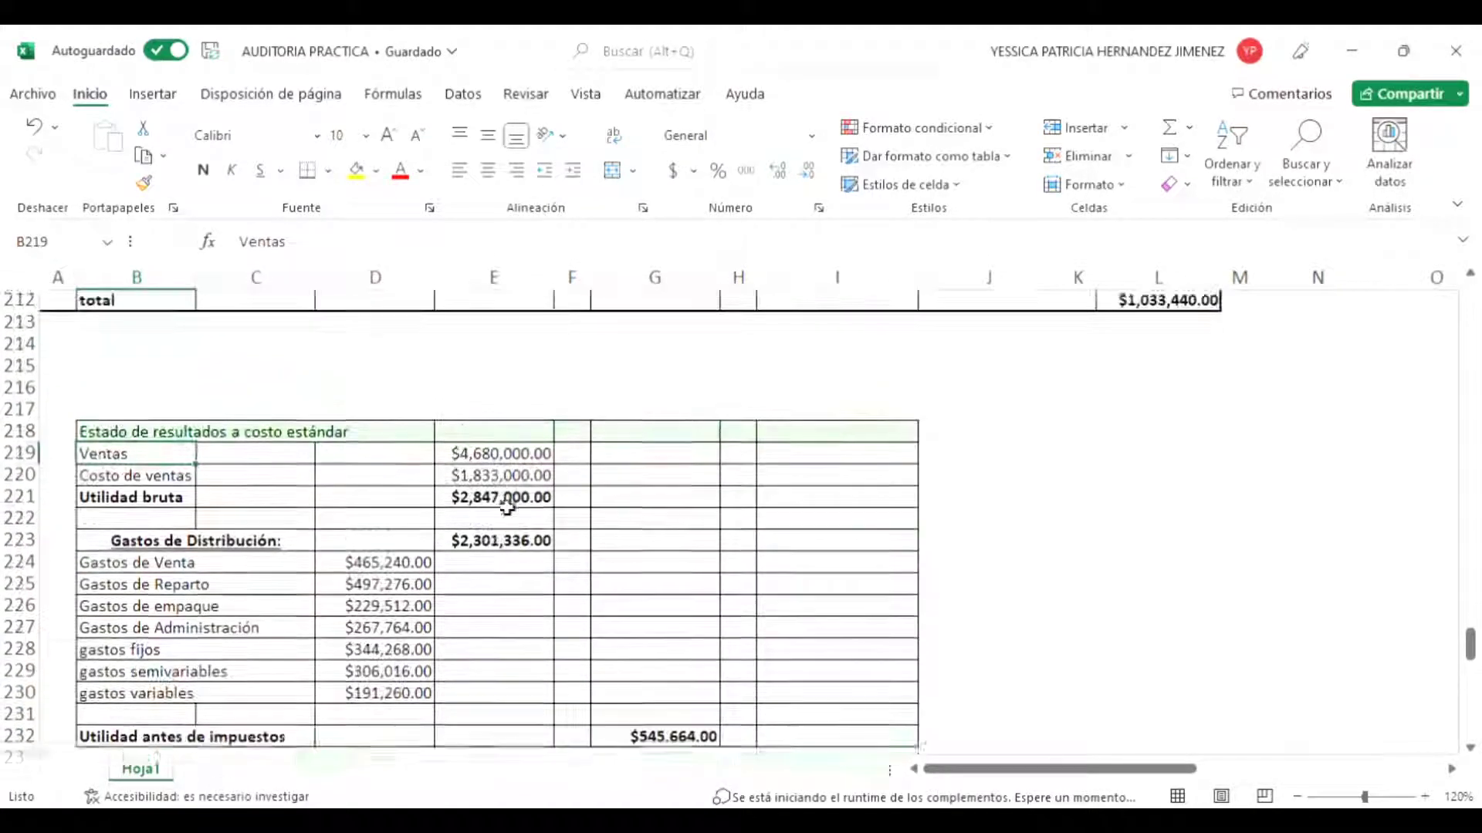
scroll(507, 507, down, 2)
click(528, 340)
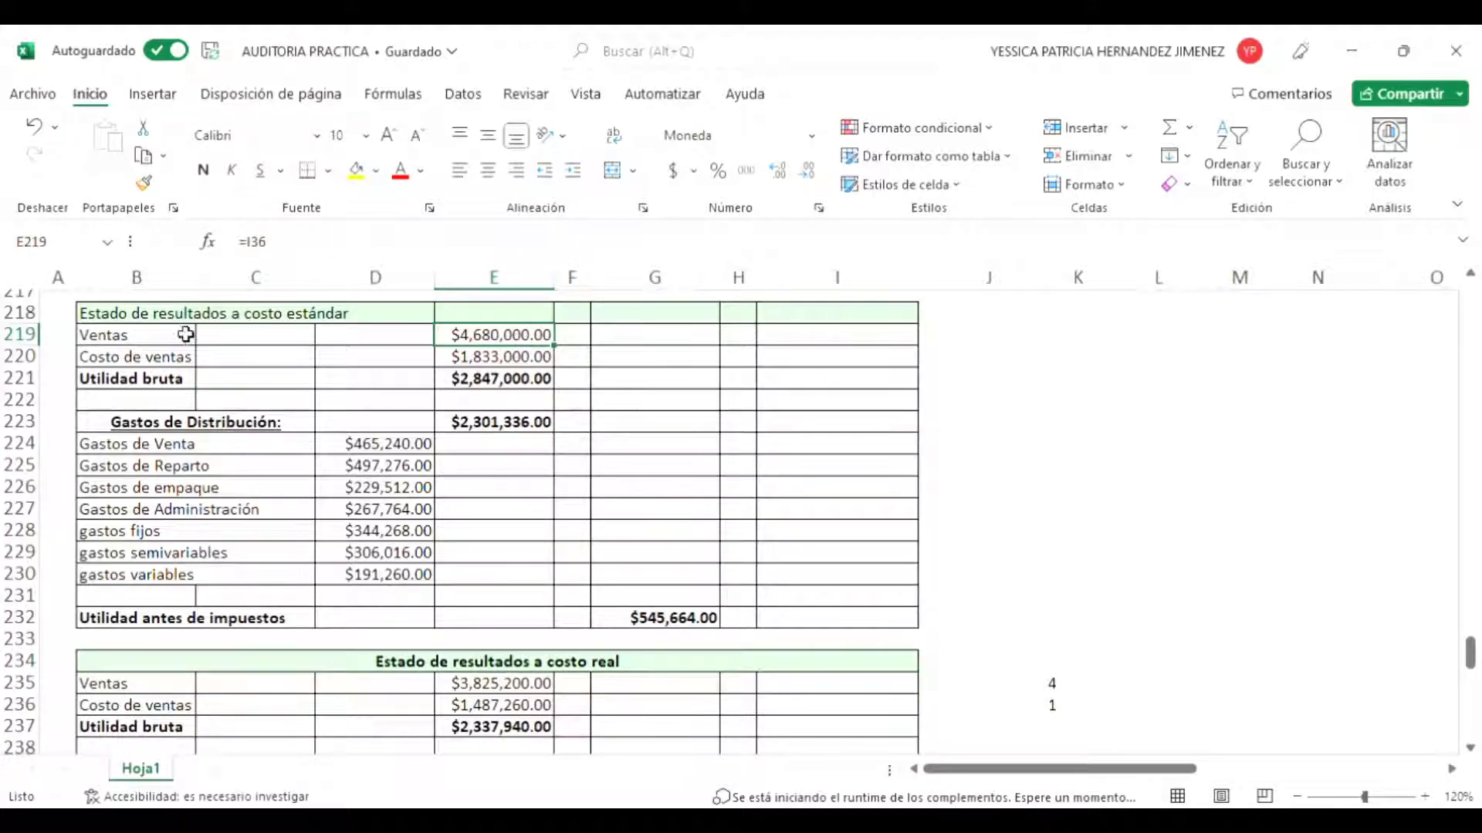
click(258, 241)
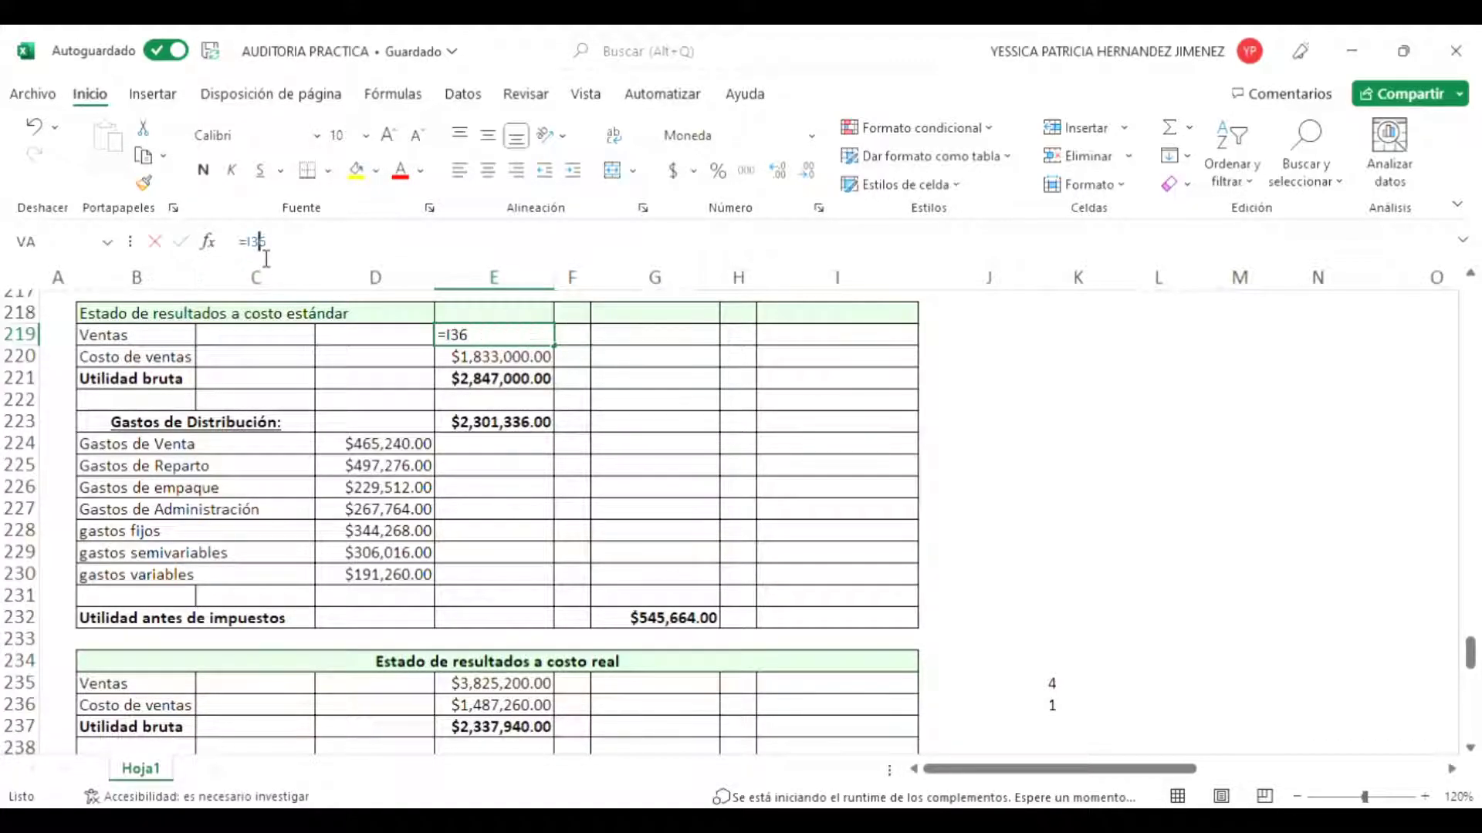
scroll(376, 426, up, 20)
scroll(376, 427, up, 20)
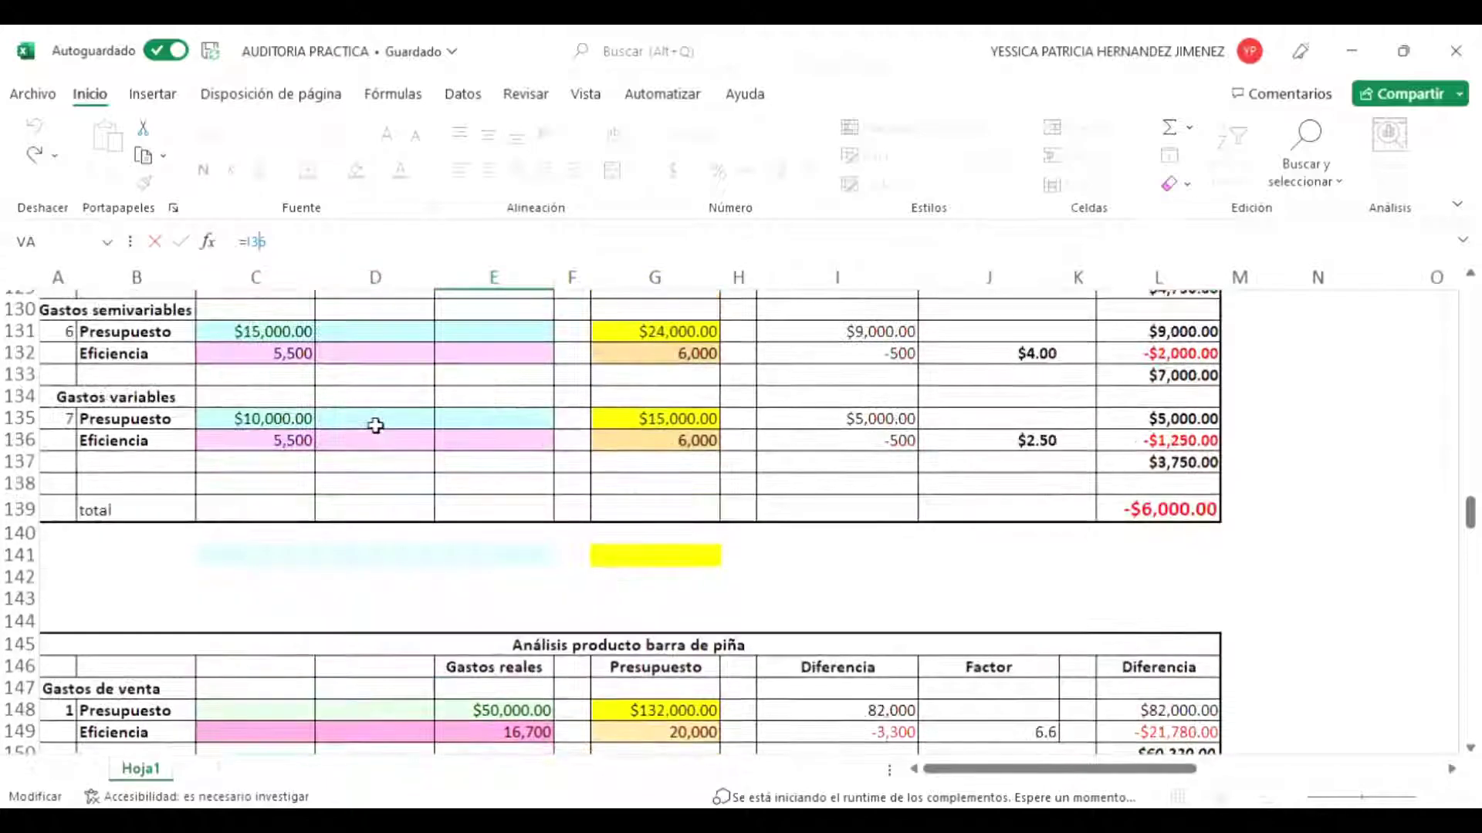
scroll(376, 427, up, 20)
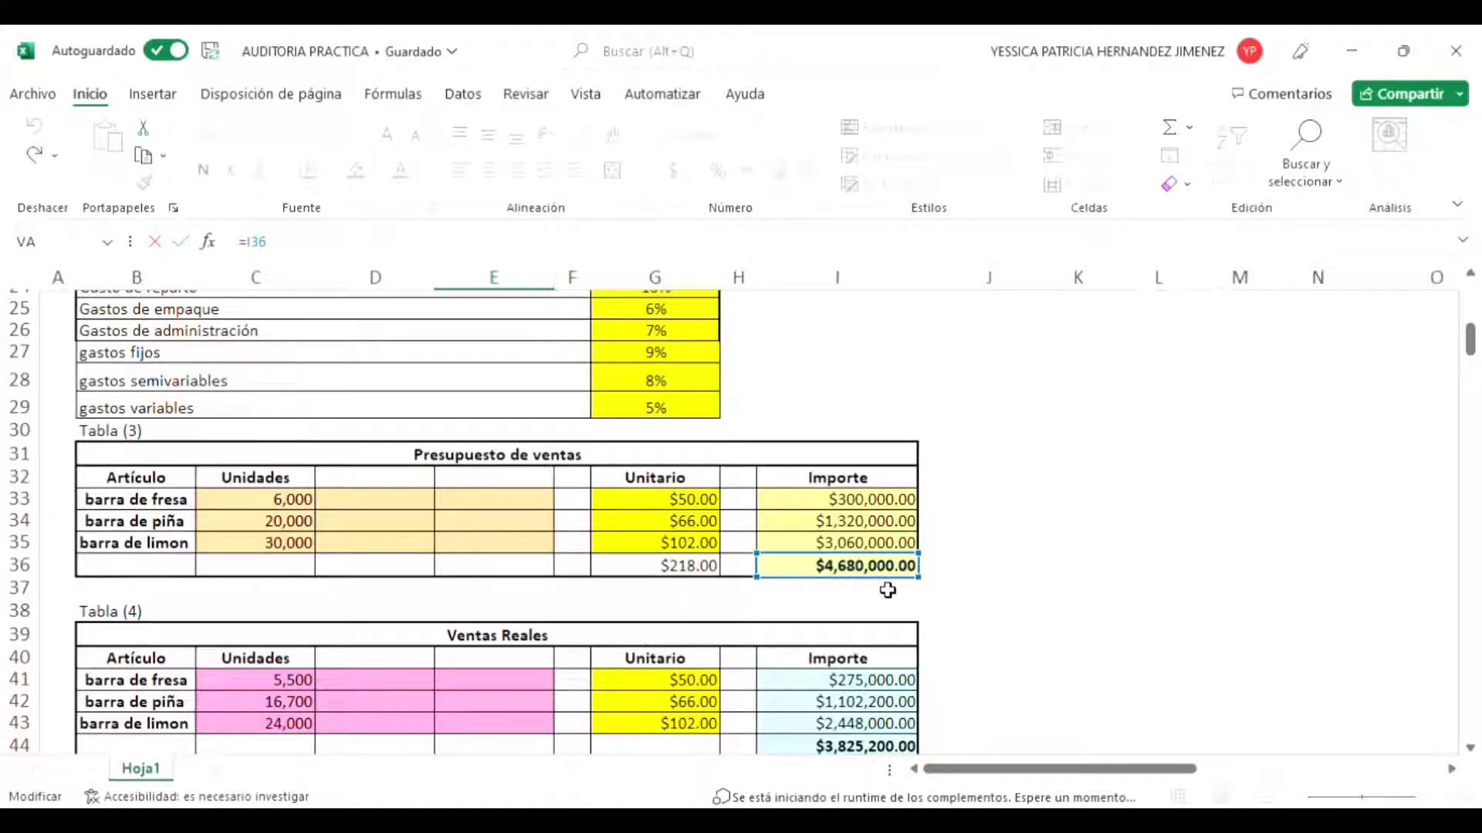
scroll(887, 591, down, 2)
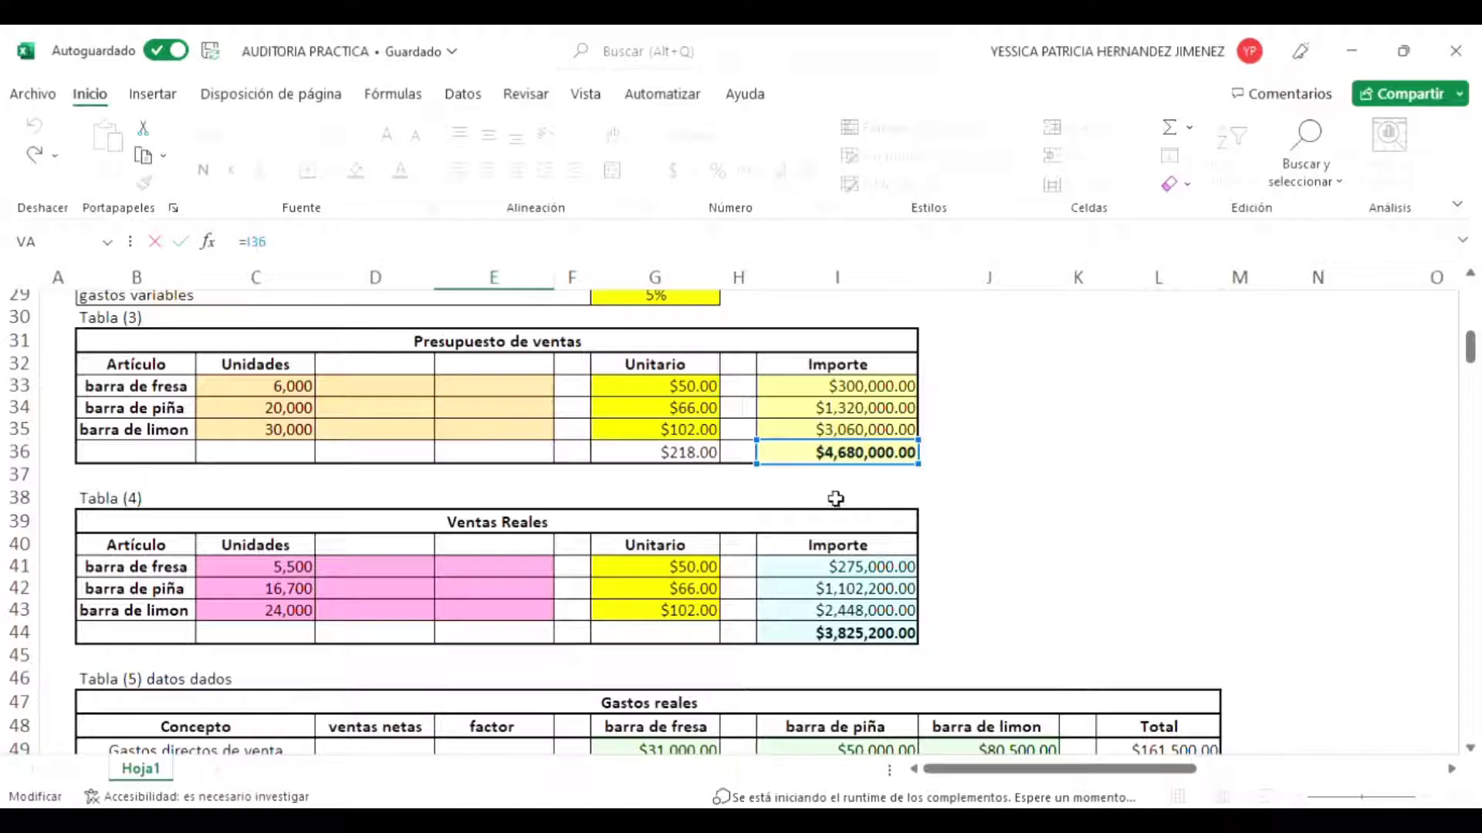
scroll(836, 498, down, 20)
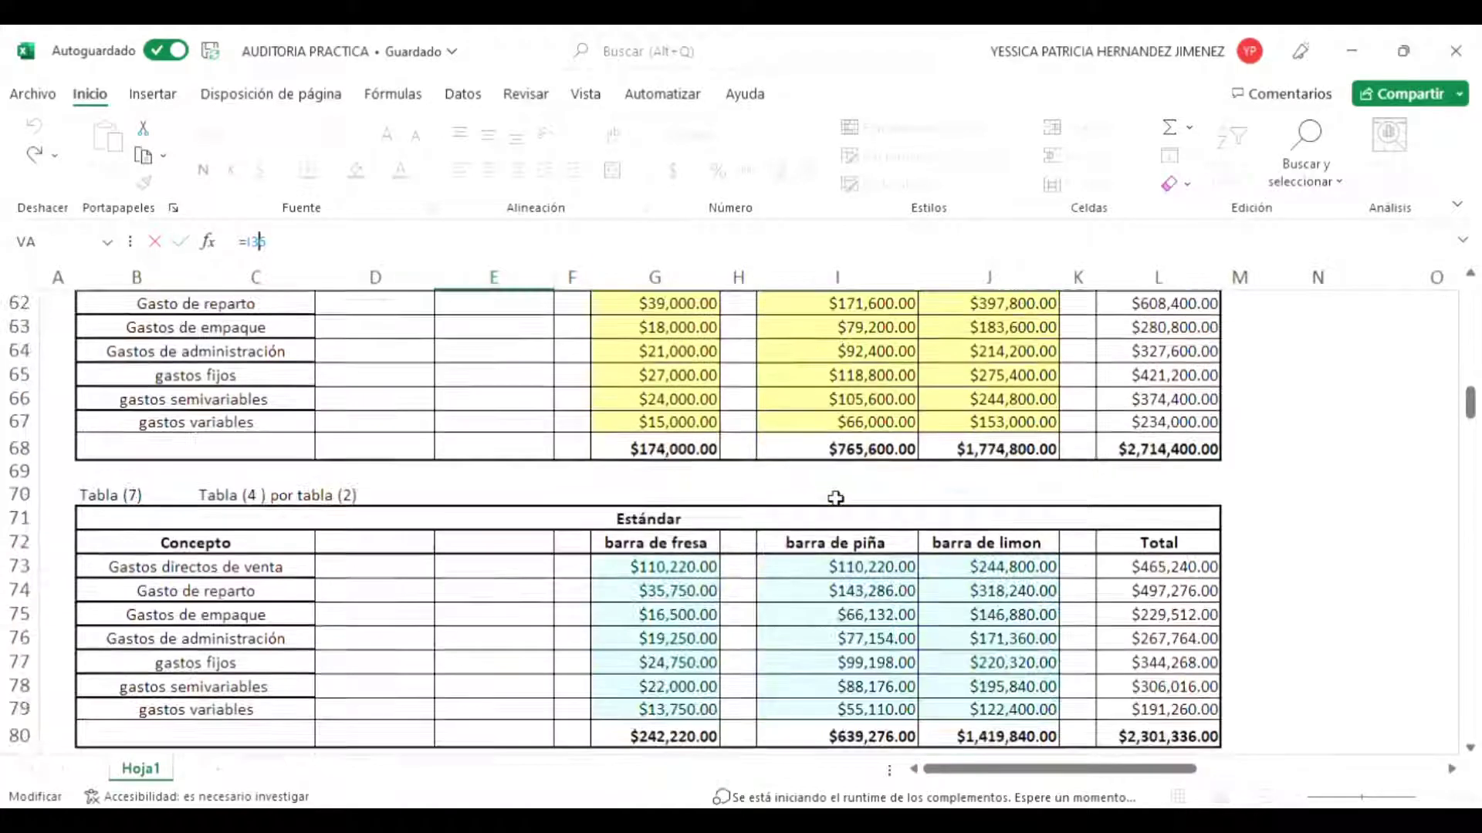
scroll(836, 499, down, 20)
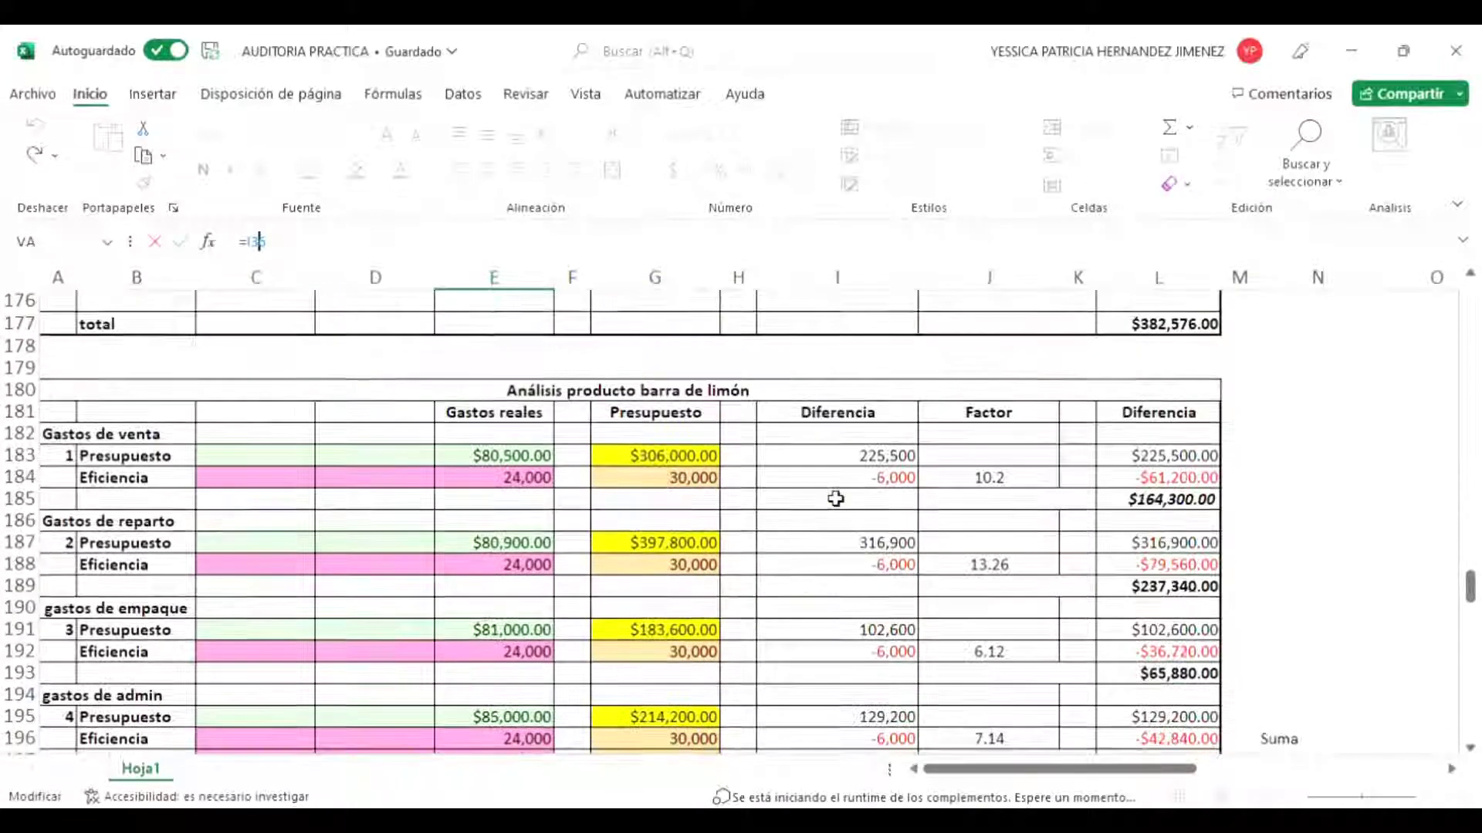
key(Return)
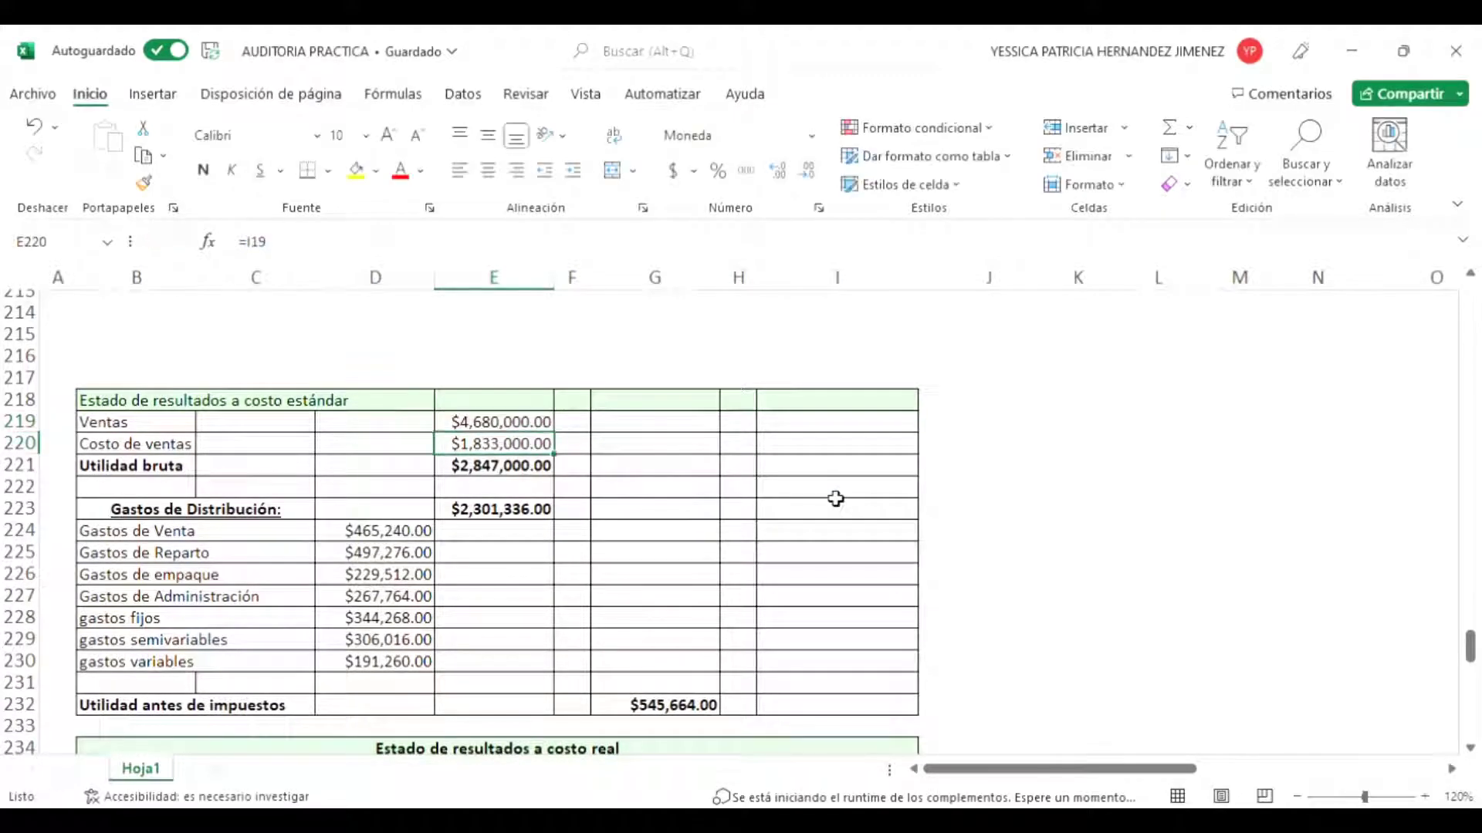
Step: Trace the Costo de ventas formula of the costo estándar statement to the Costo de venta presupuestado total in Tabla (1)
click(463, 466)
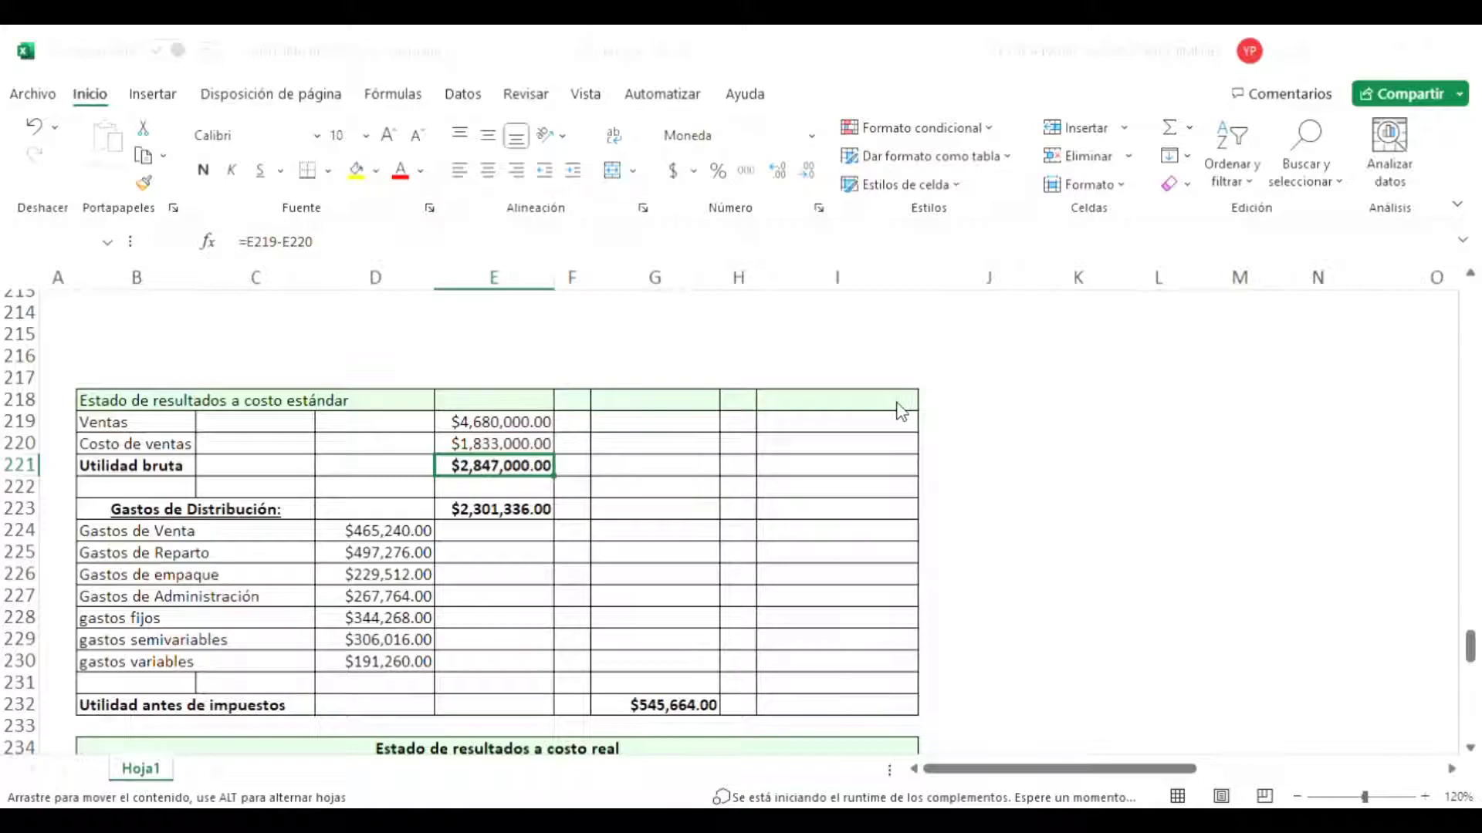
key(Up)
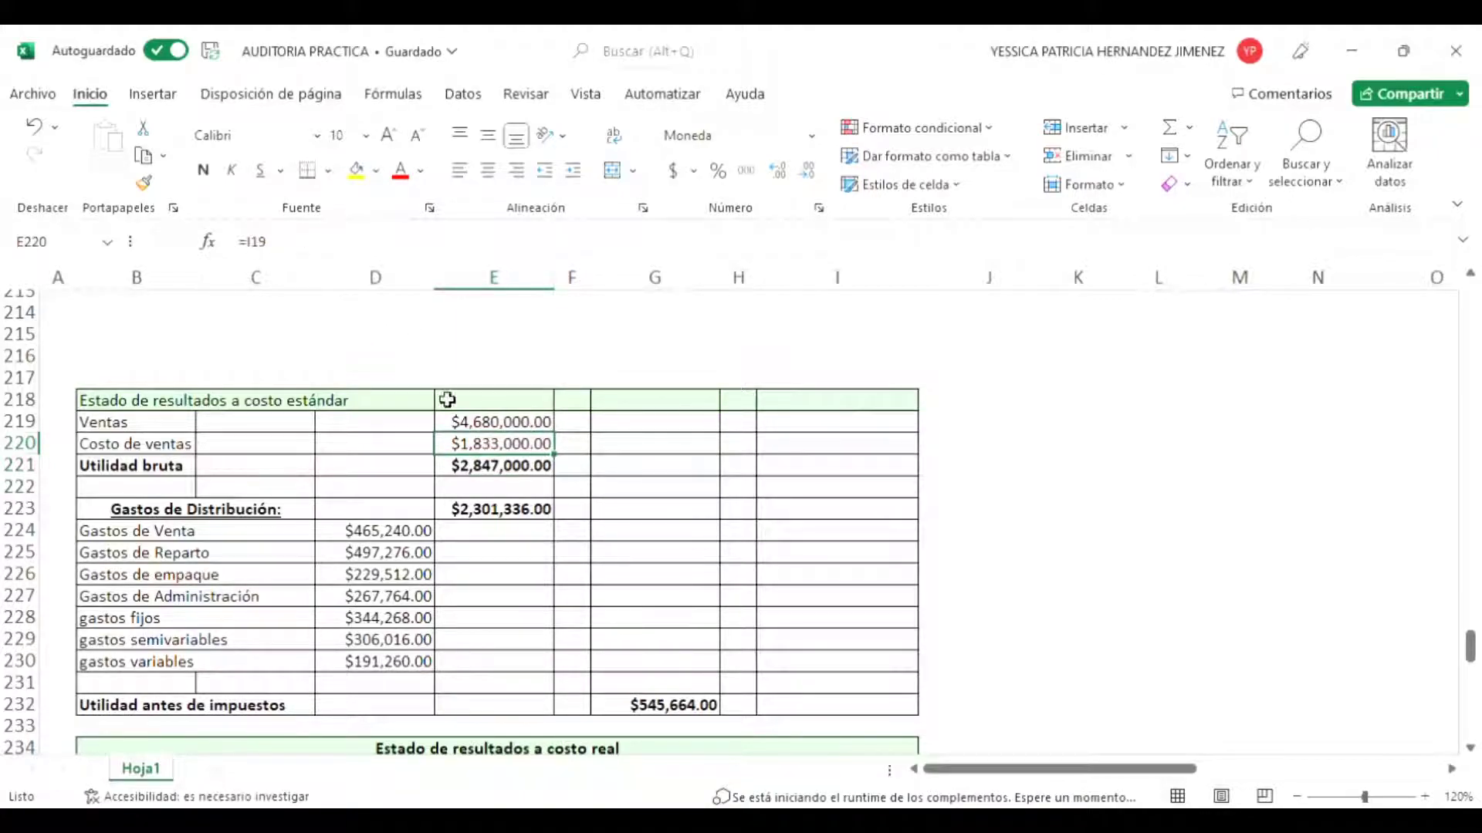
click(259, 245)
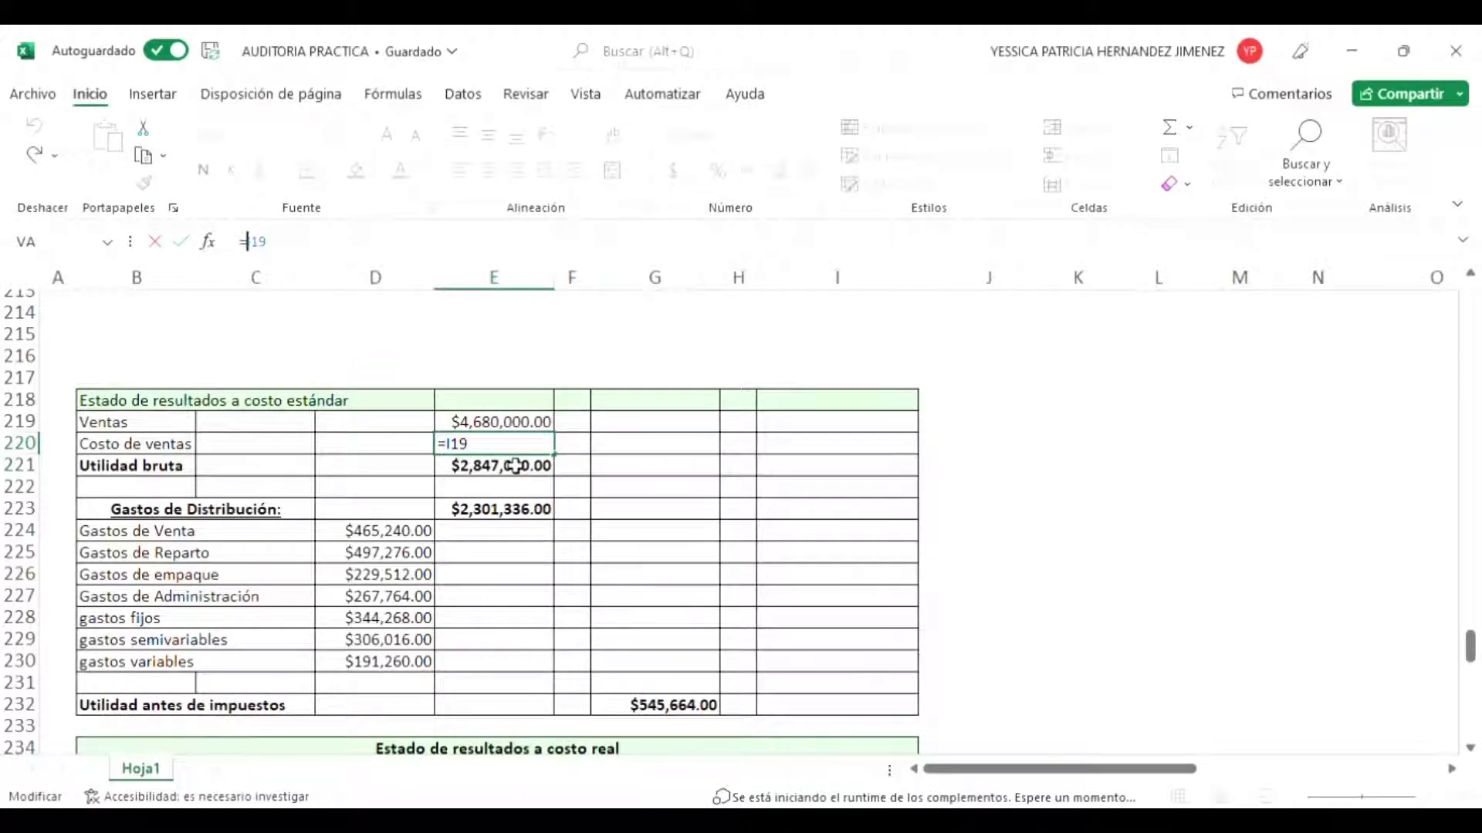
scroll(516, 465, up, 20)
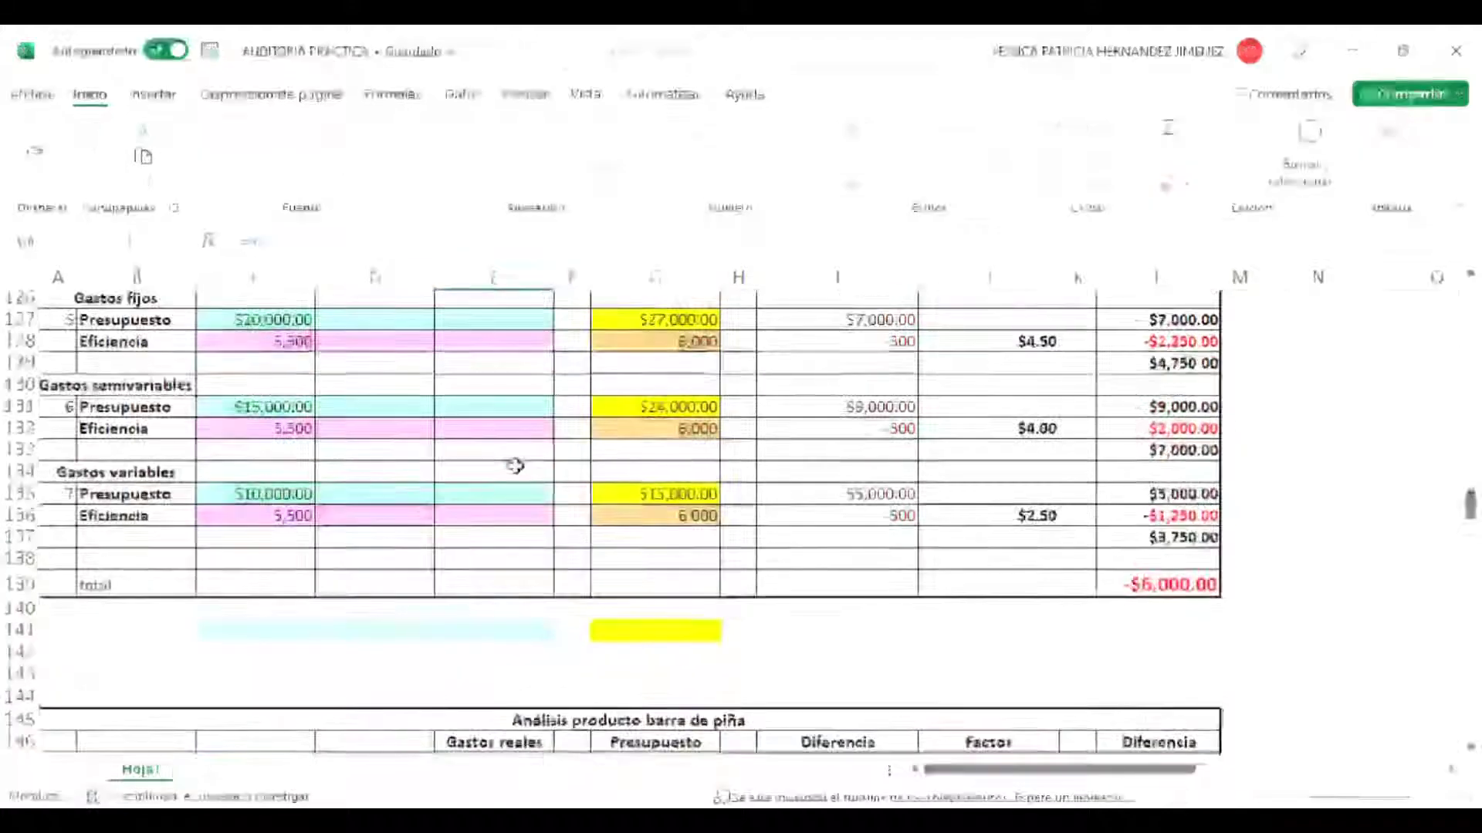
scroll(516, 465, up, 20)
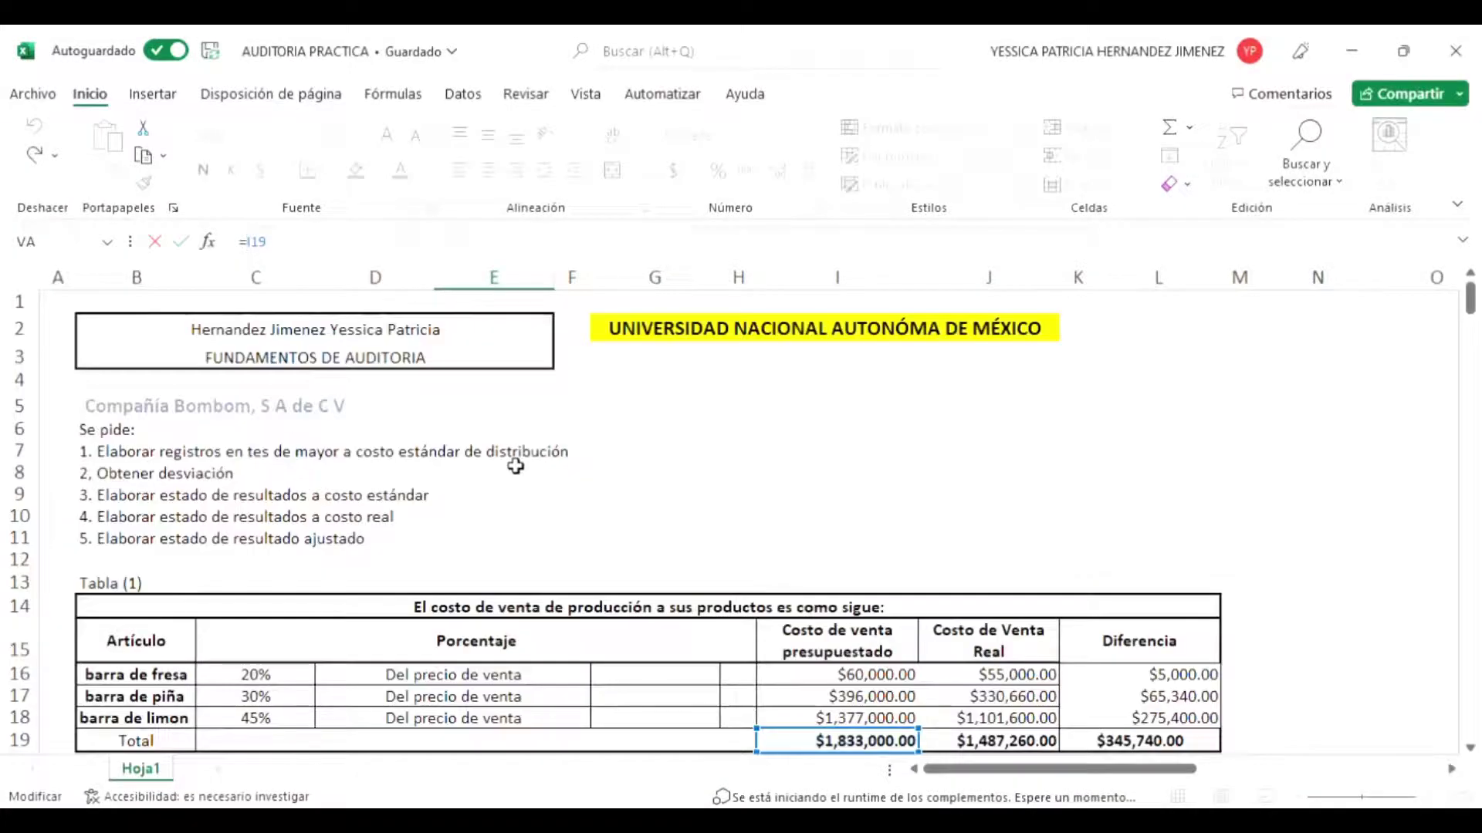
scroll(515, 465, down, 2)
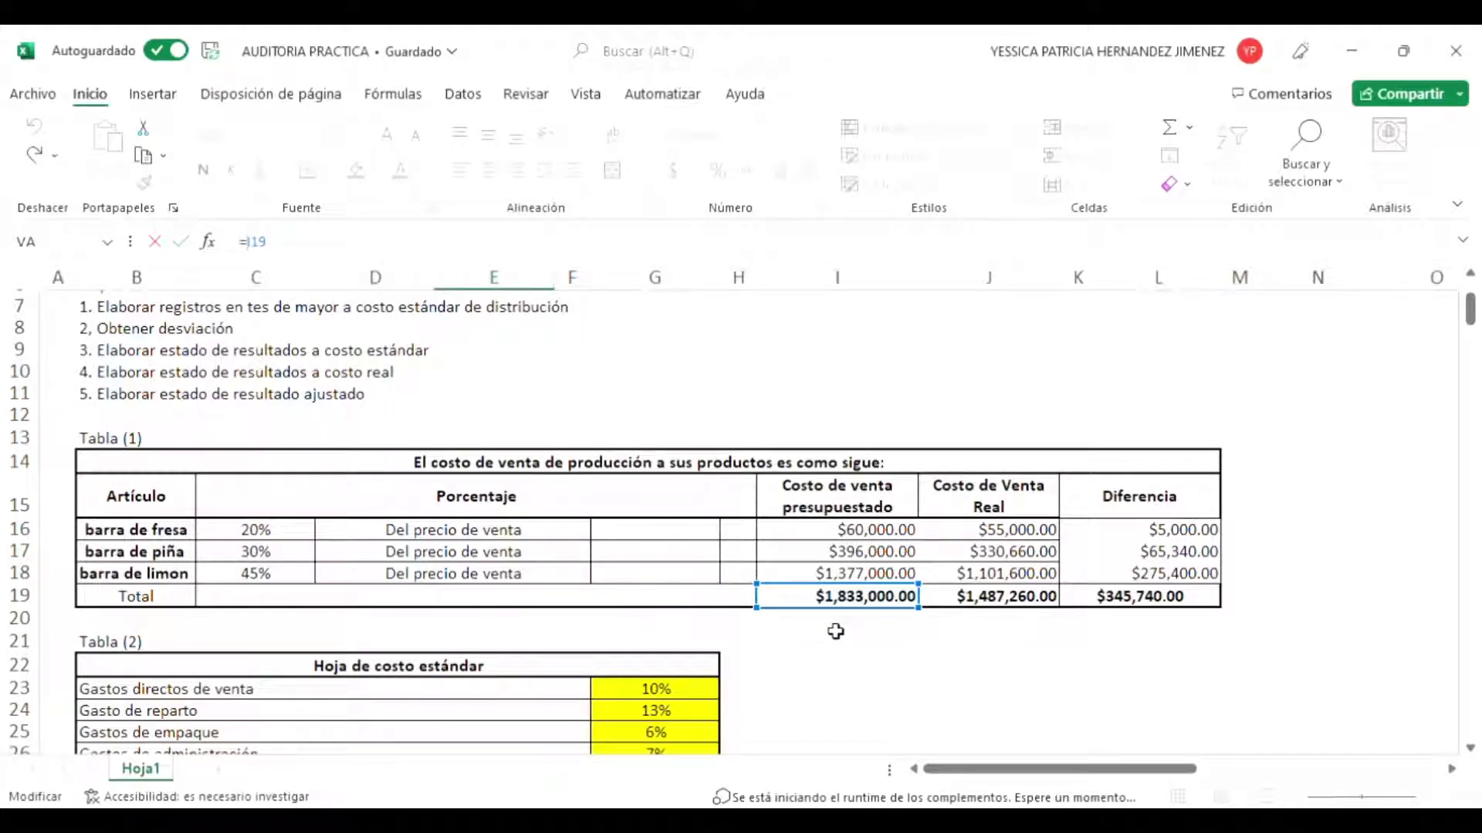
key(Return)
scroll(836, 631, down, 5)
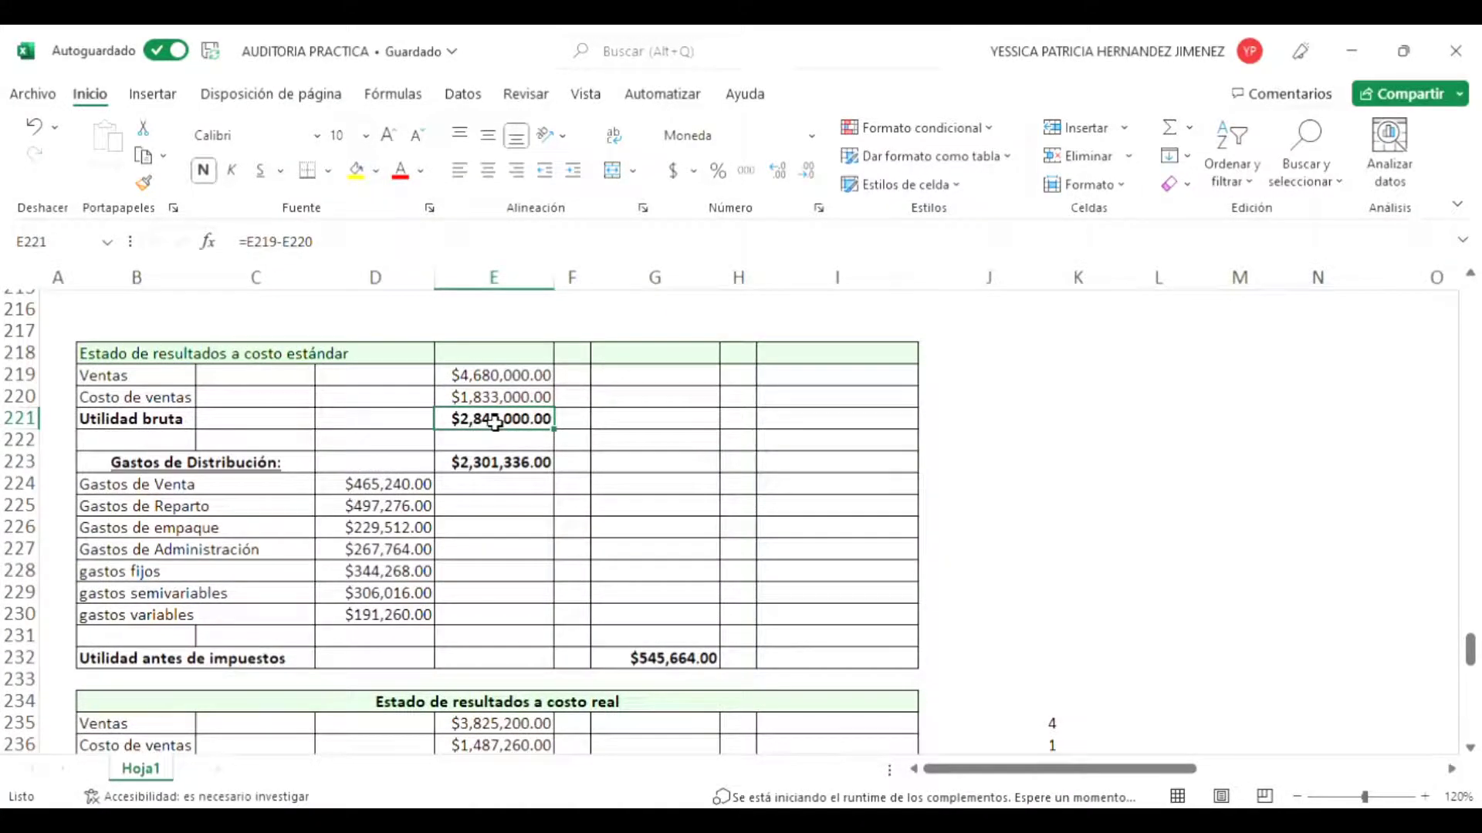
Step: Inspect the cells referenced by the Utilidad bruta and Gastos de Distribución formulas in the costo estándar statement
click(302, 261)
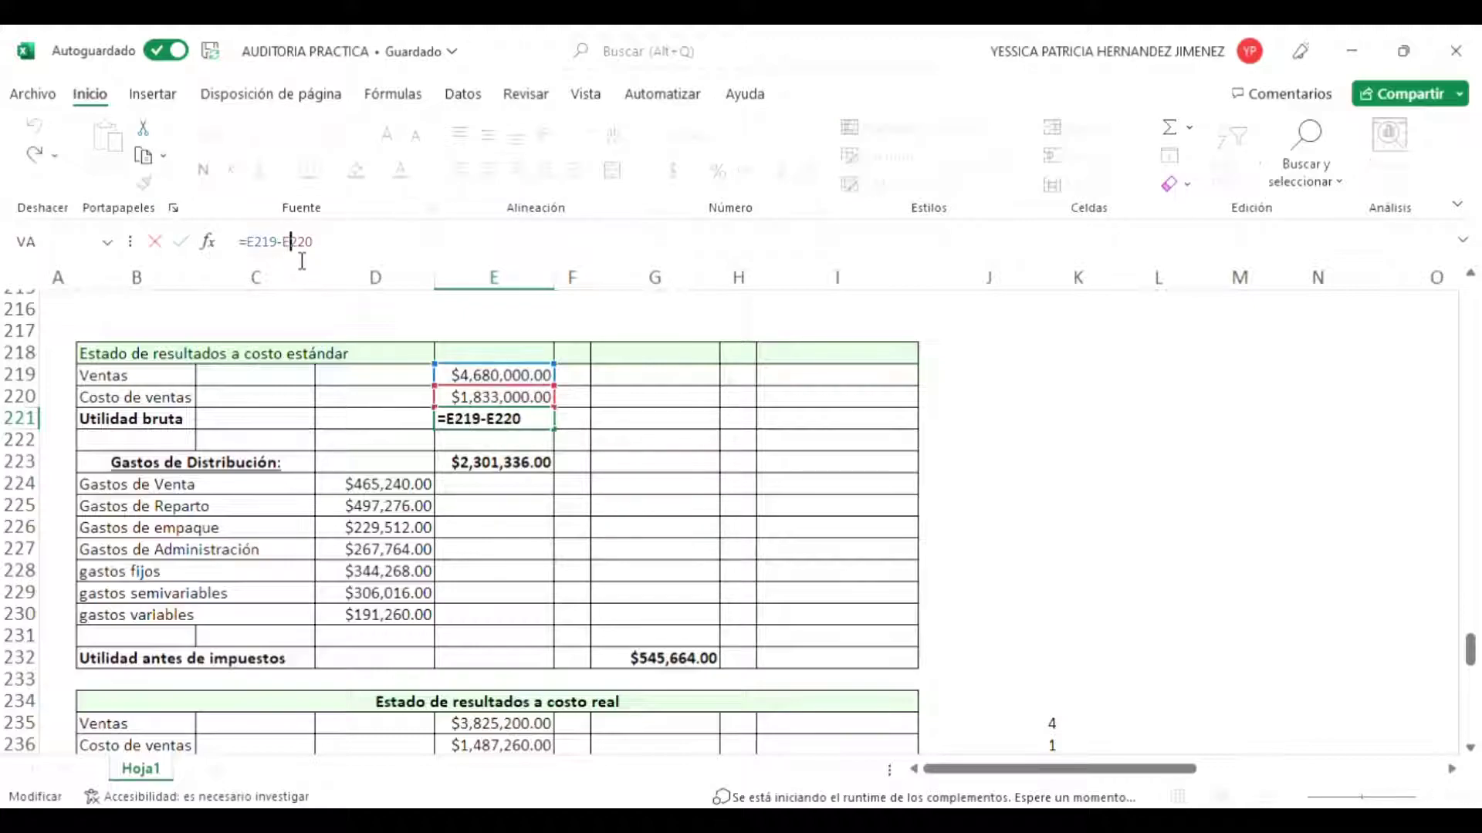
key(Return)
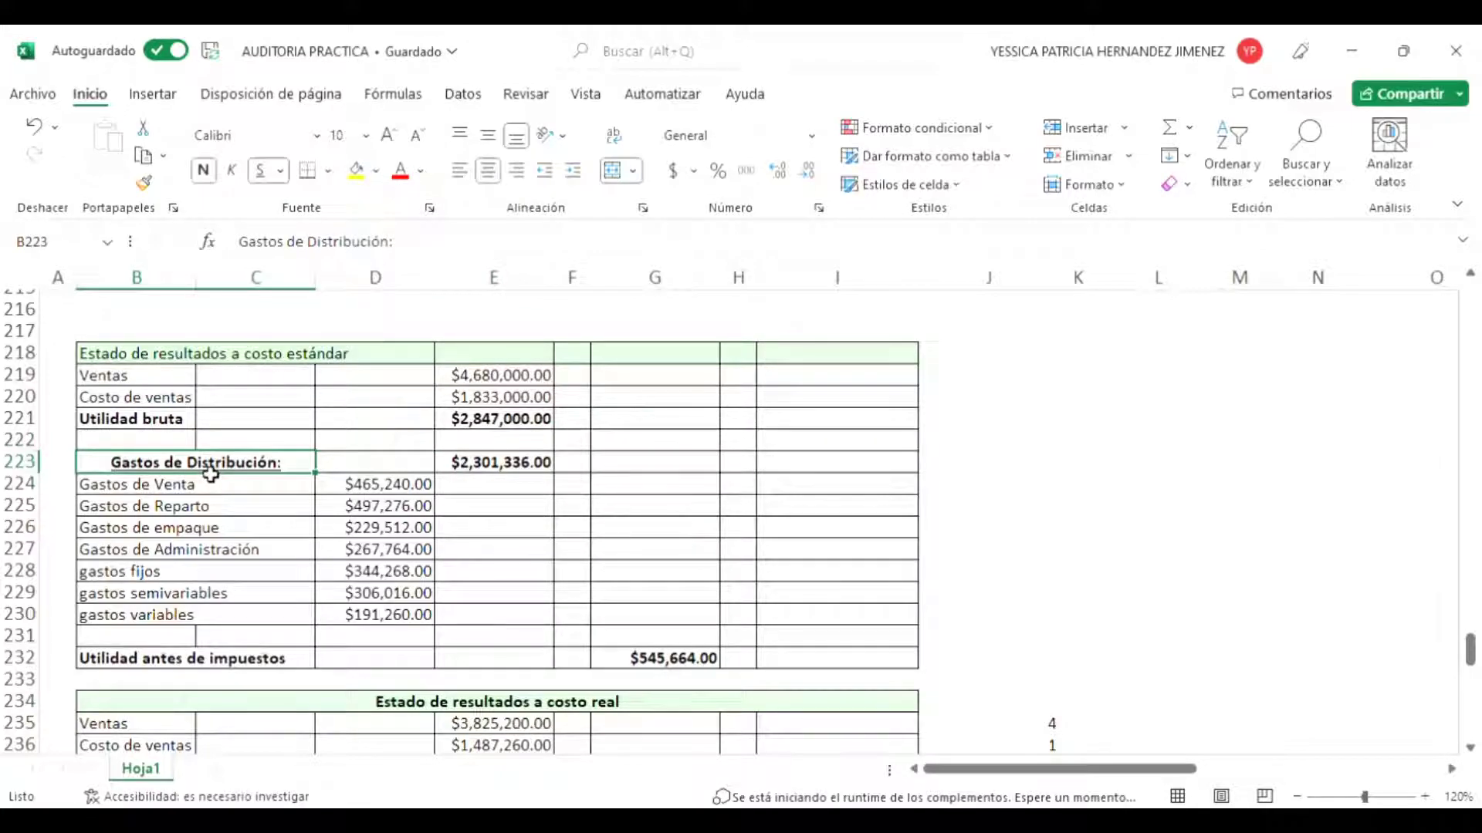
click(485, 466)
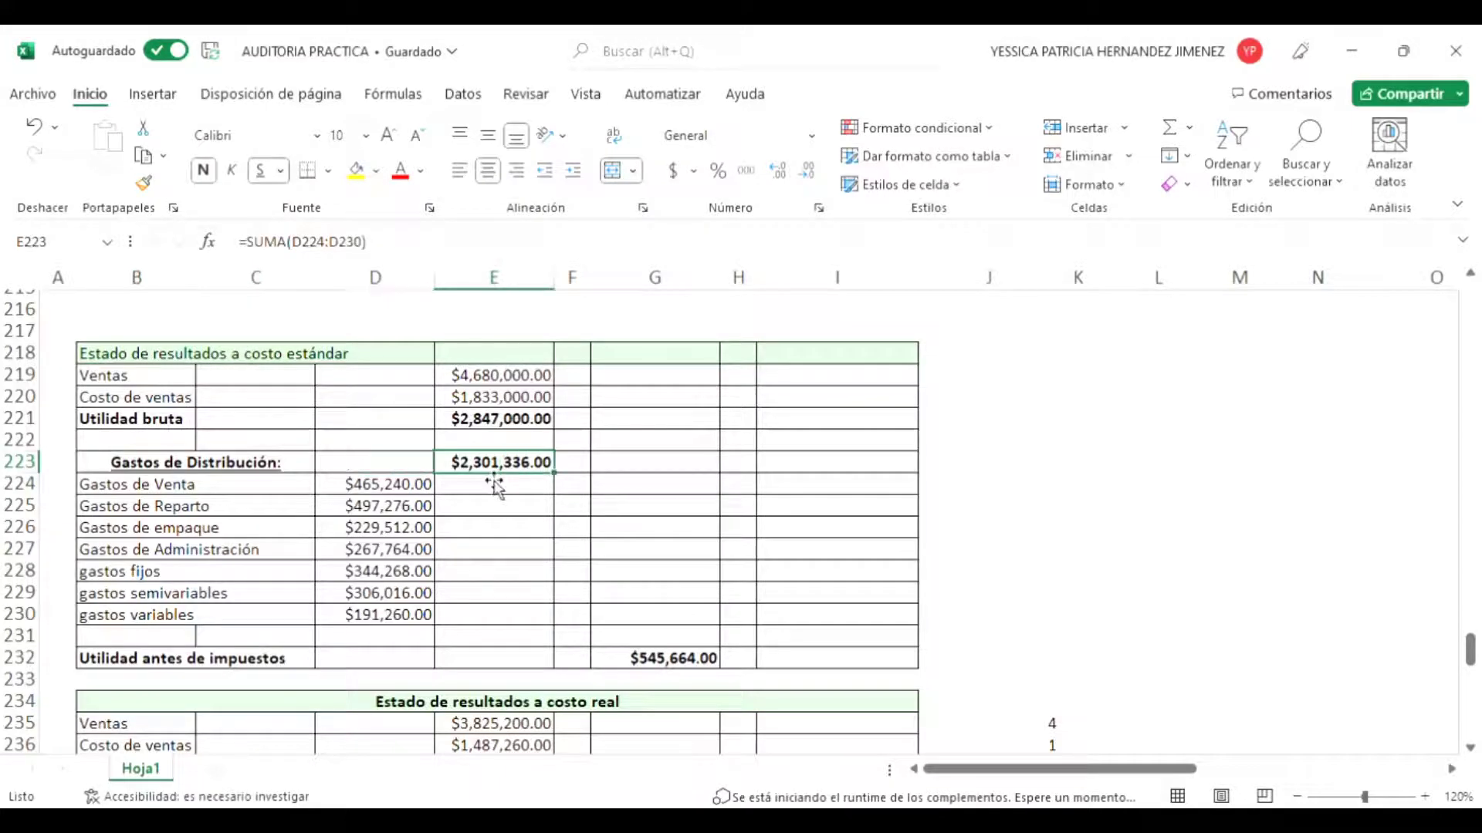
click(337, 255)
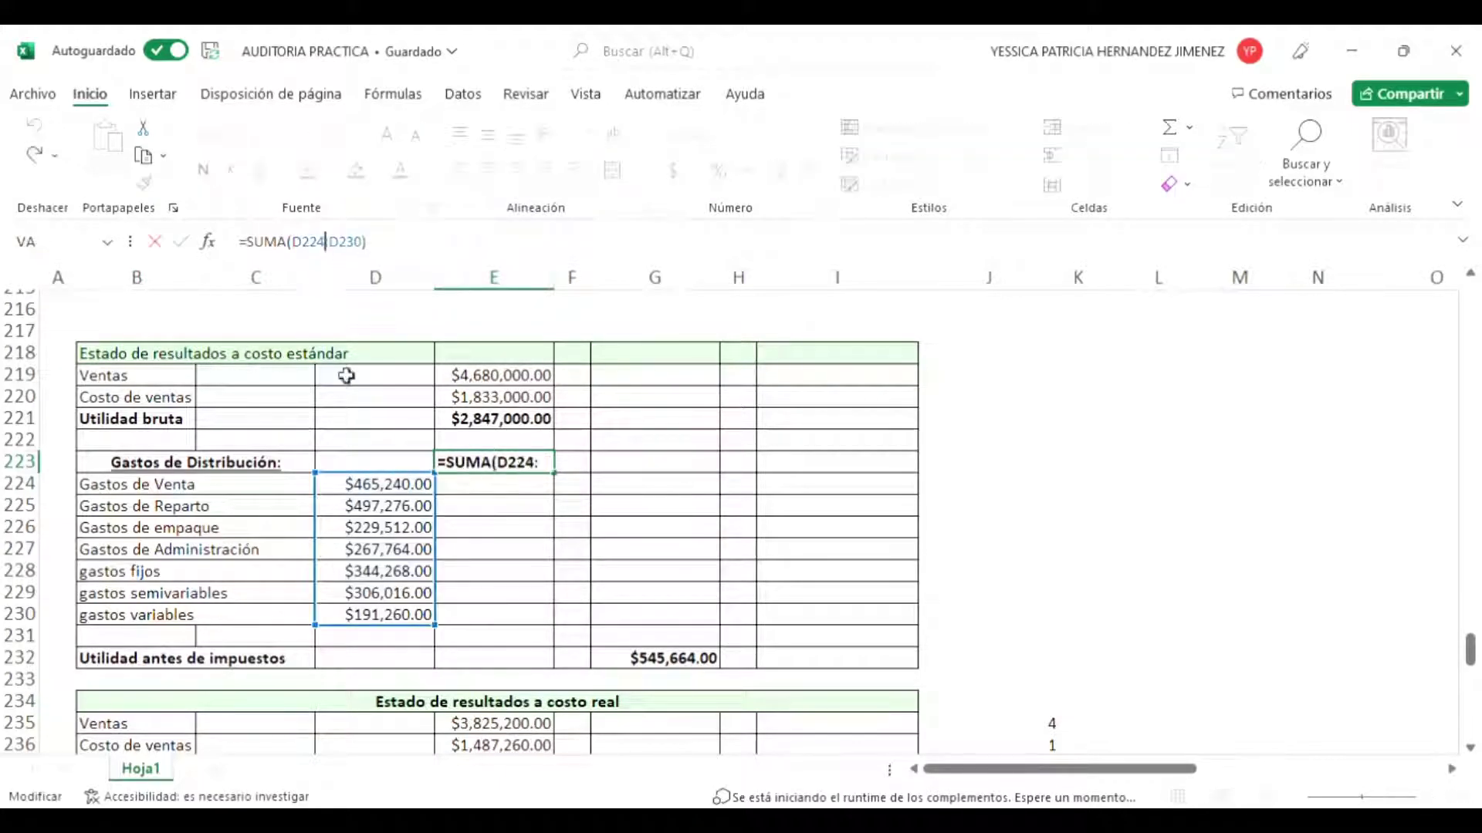
key(Return)
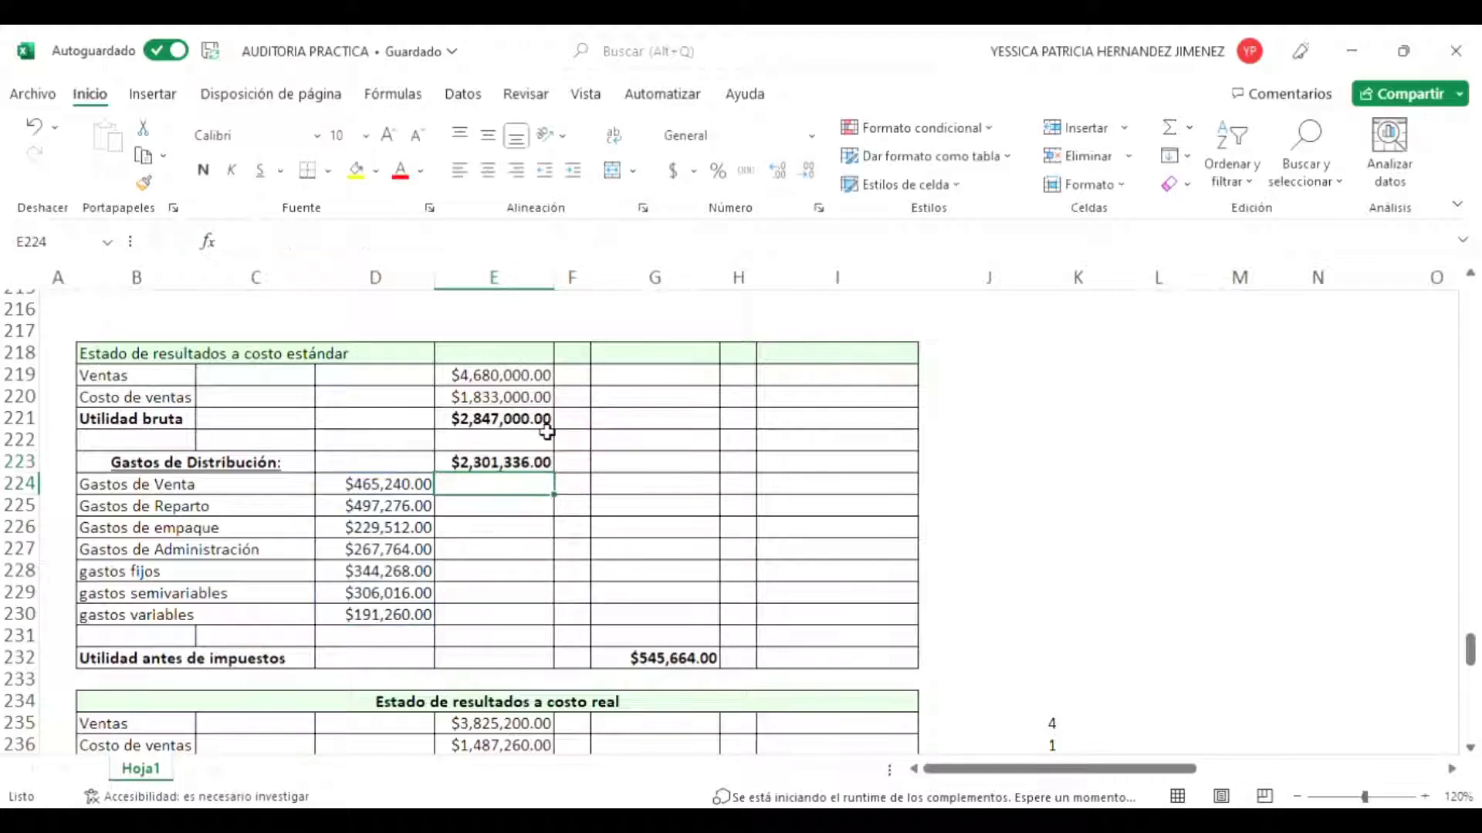
Step: Check the source references of the individual distribution expense amounts, starting from Gastos de Venta in the costo estándar statement
click(400, 487)
key(Down)
key(Down)
key(Down)
key(Down)
key(Up)
key(Up)
key(Up)
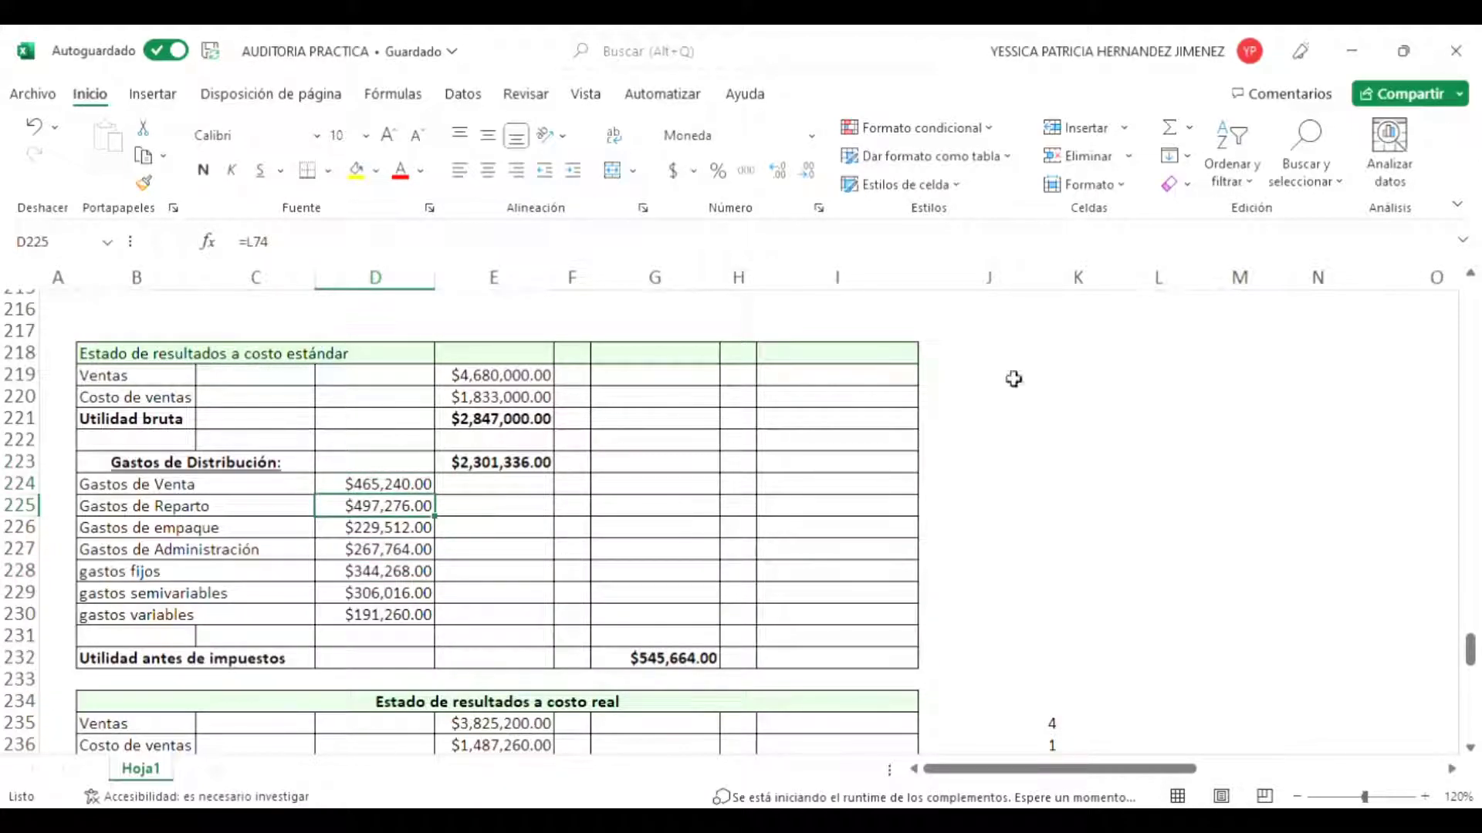
scroll(981, 506, up, 2)
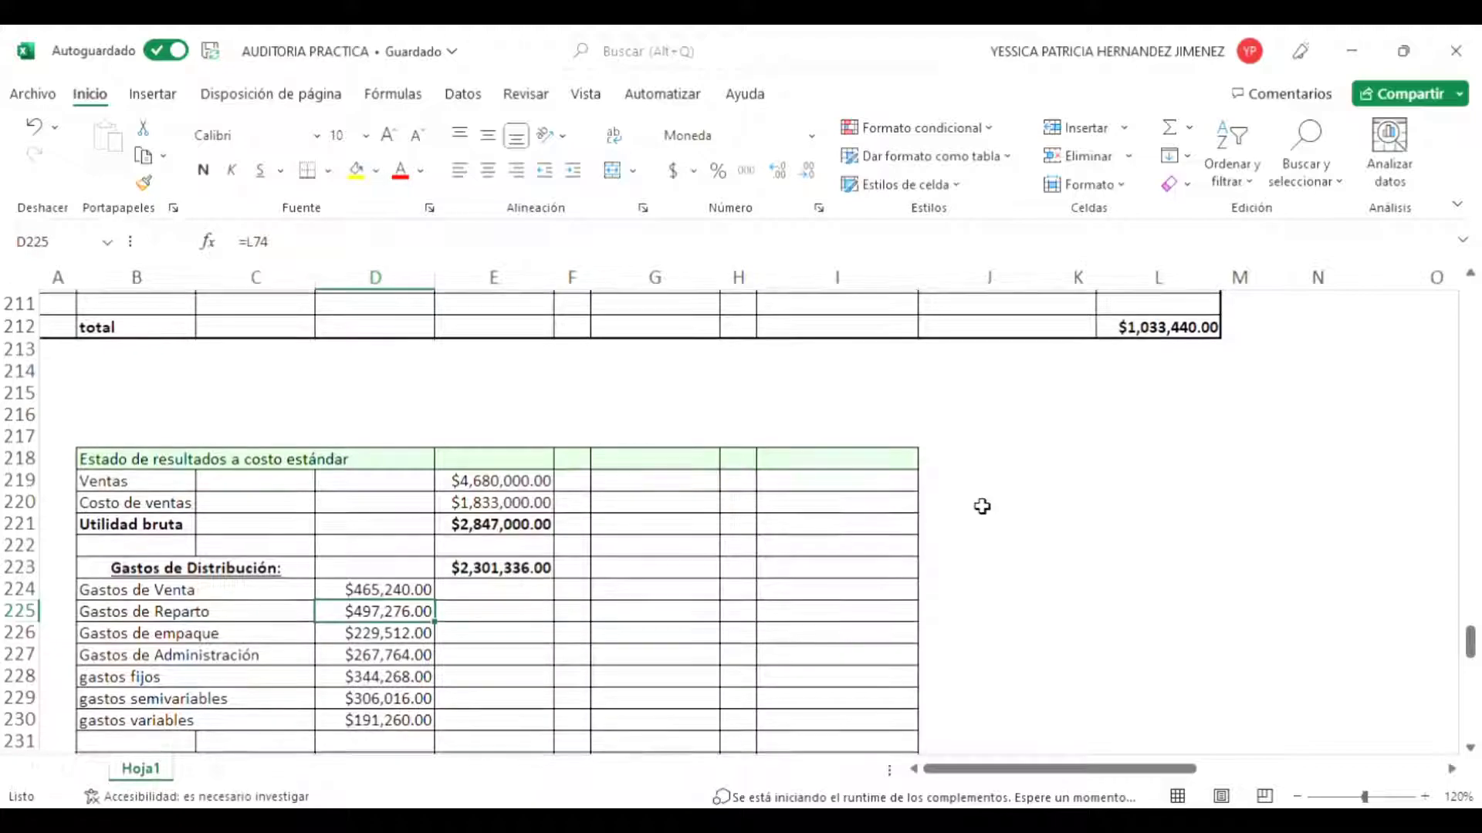
scroll(982, 506, up, 1)
scroll(981, 506, down, 2)
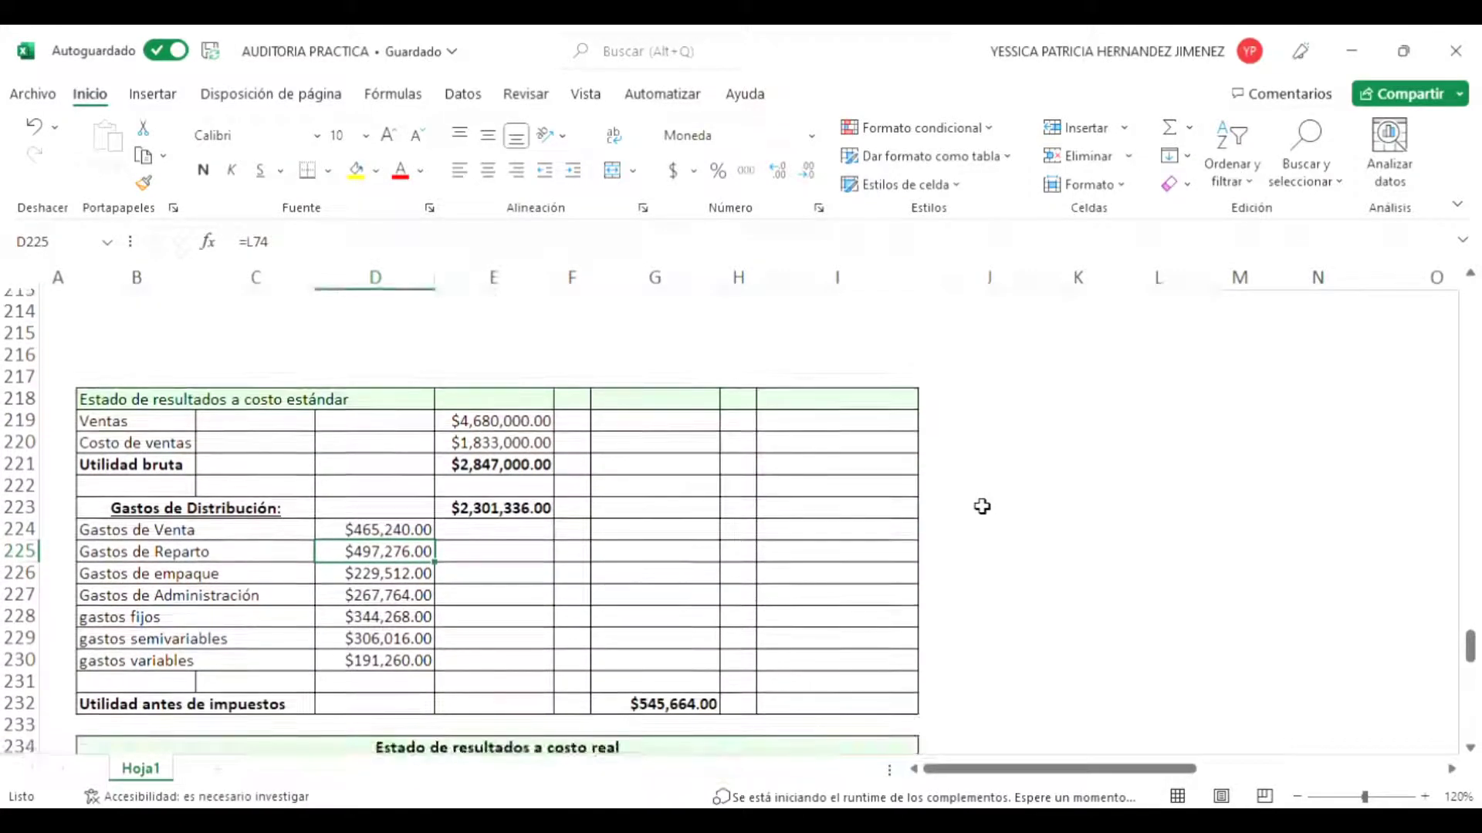
Step: Trace the Gastos de Venta amount of the costo estándar statement to the Gastos directos de venta total in Tabla (7)
click(420, 539)
scroll(420, 539, up, 15)
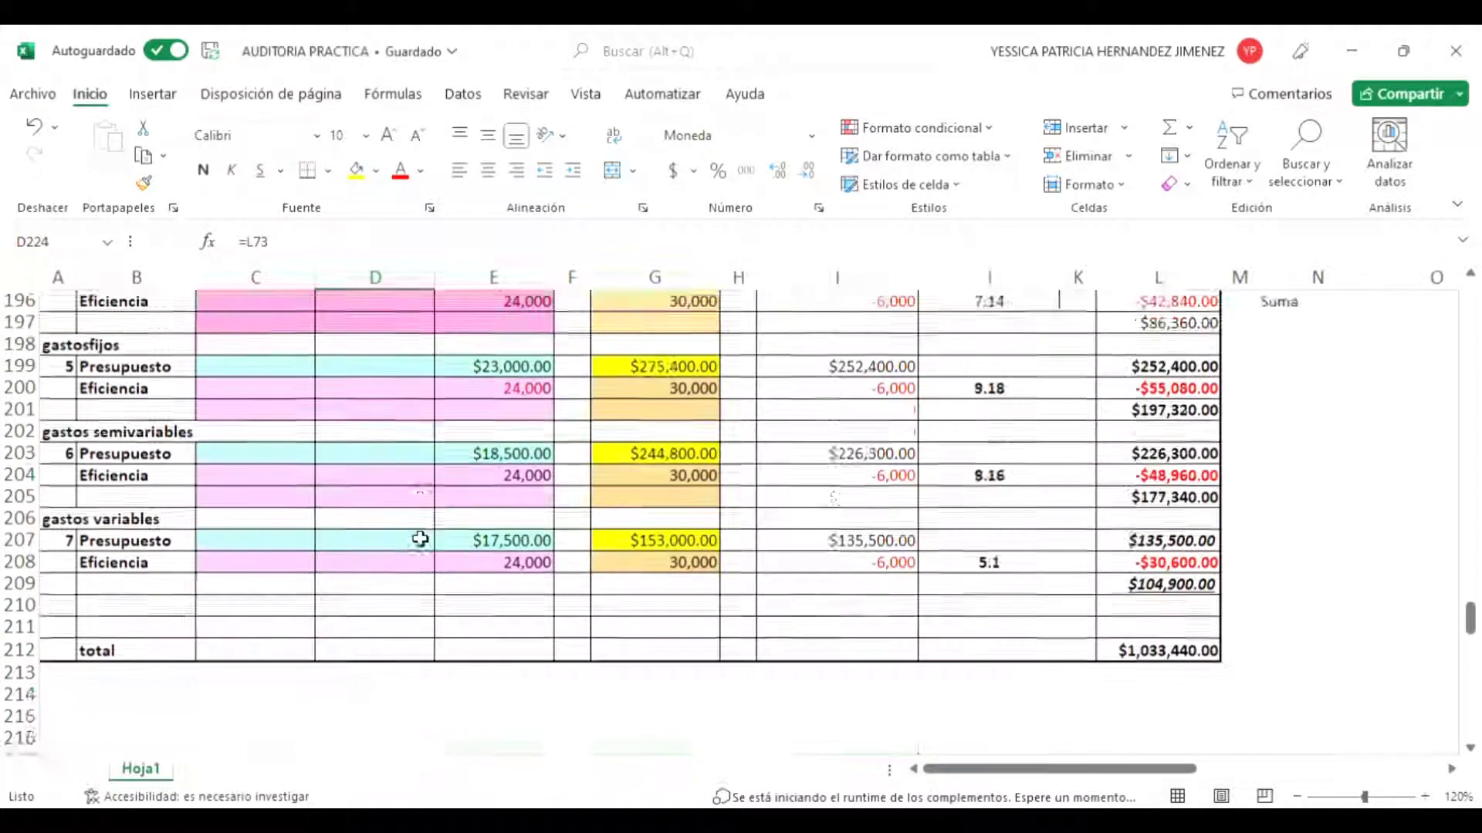
scroll(420, 539, up, 20)
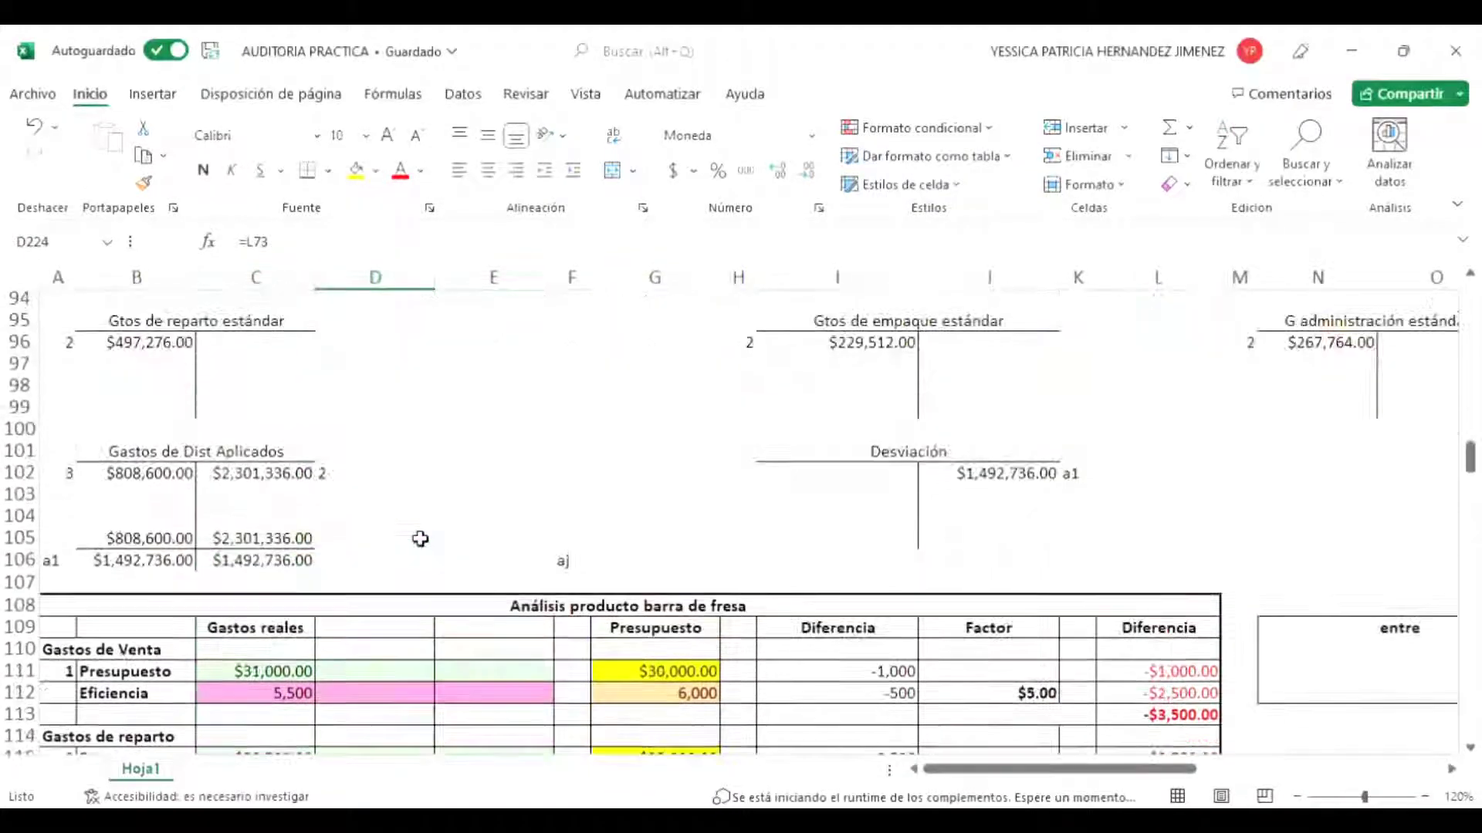
scroll(420, 538, up, 20)
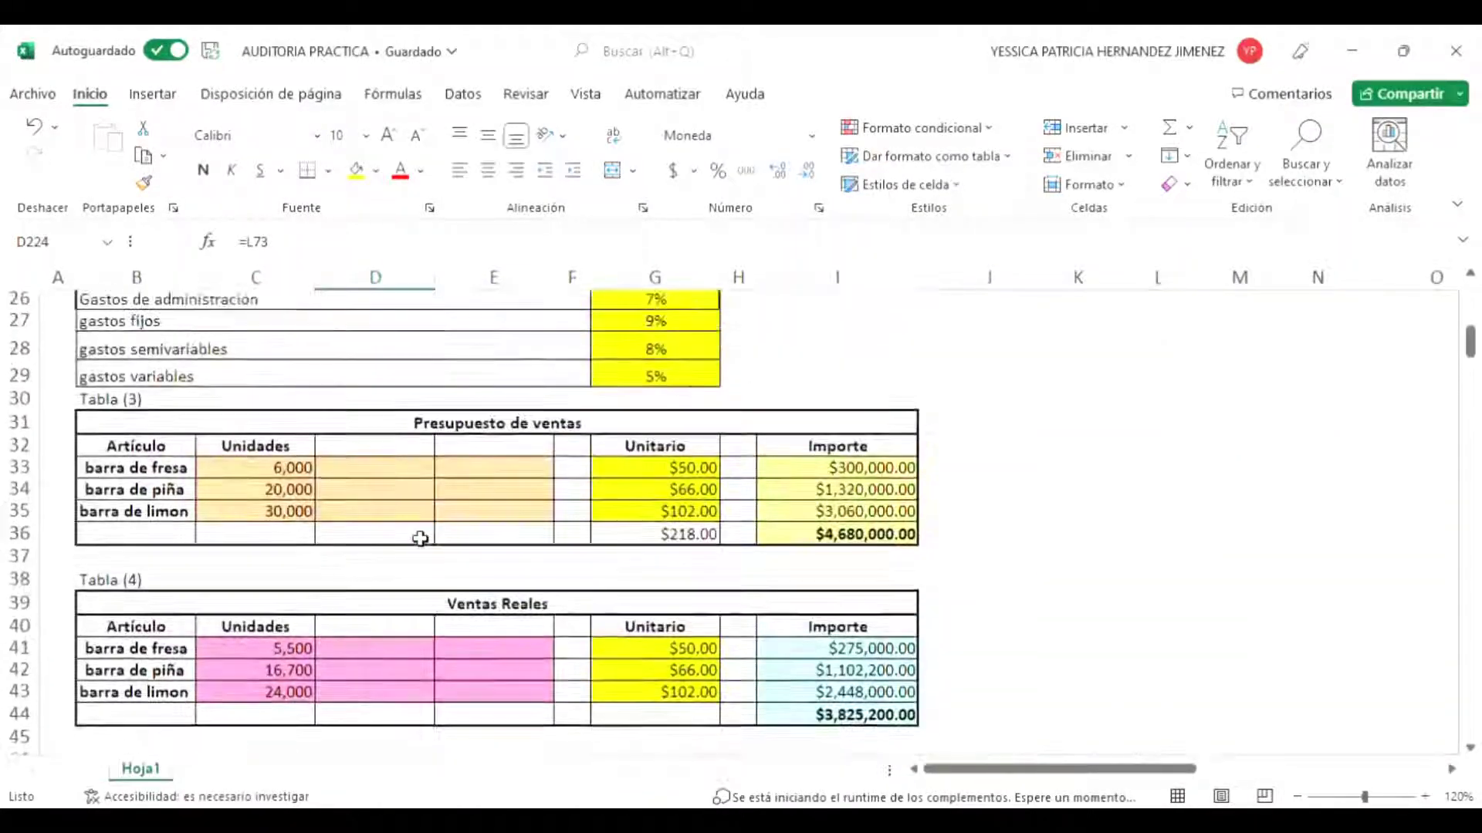
scroll(420, 539, up, 5)
scroll(420, 538, down, 11)
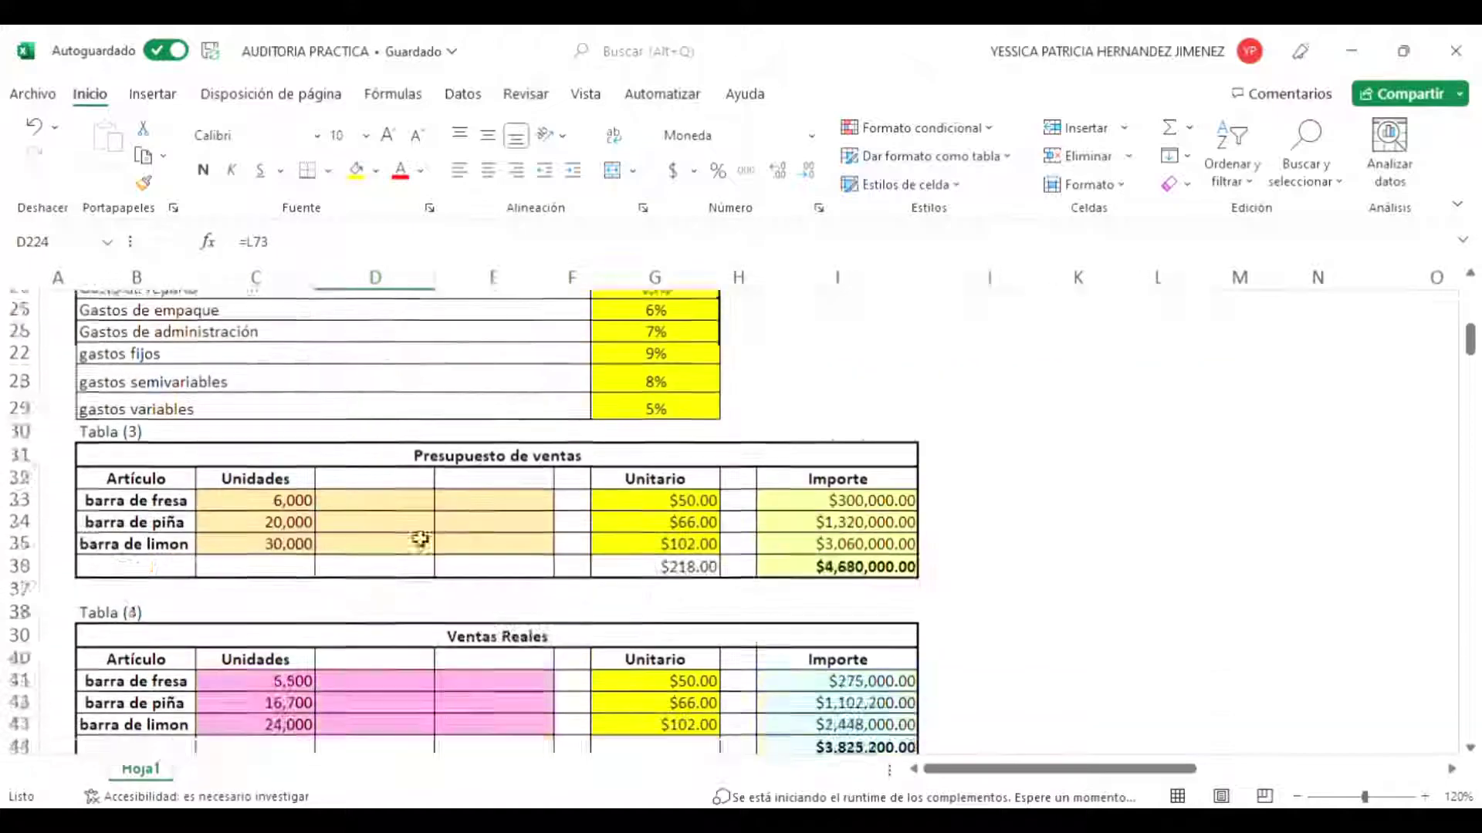
scroll(420, 538, down, 9)
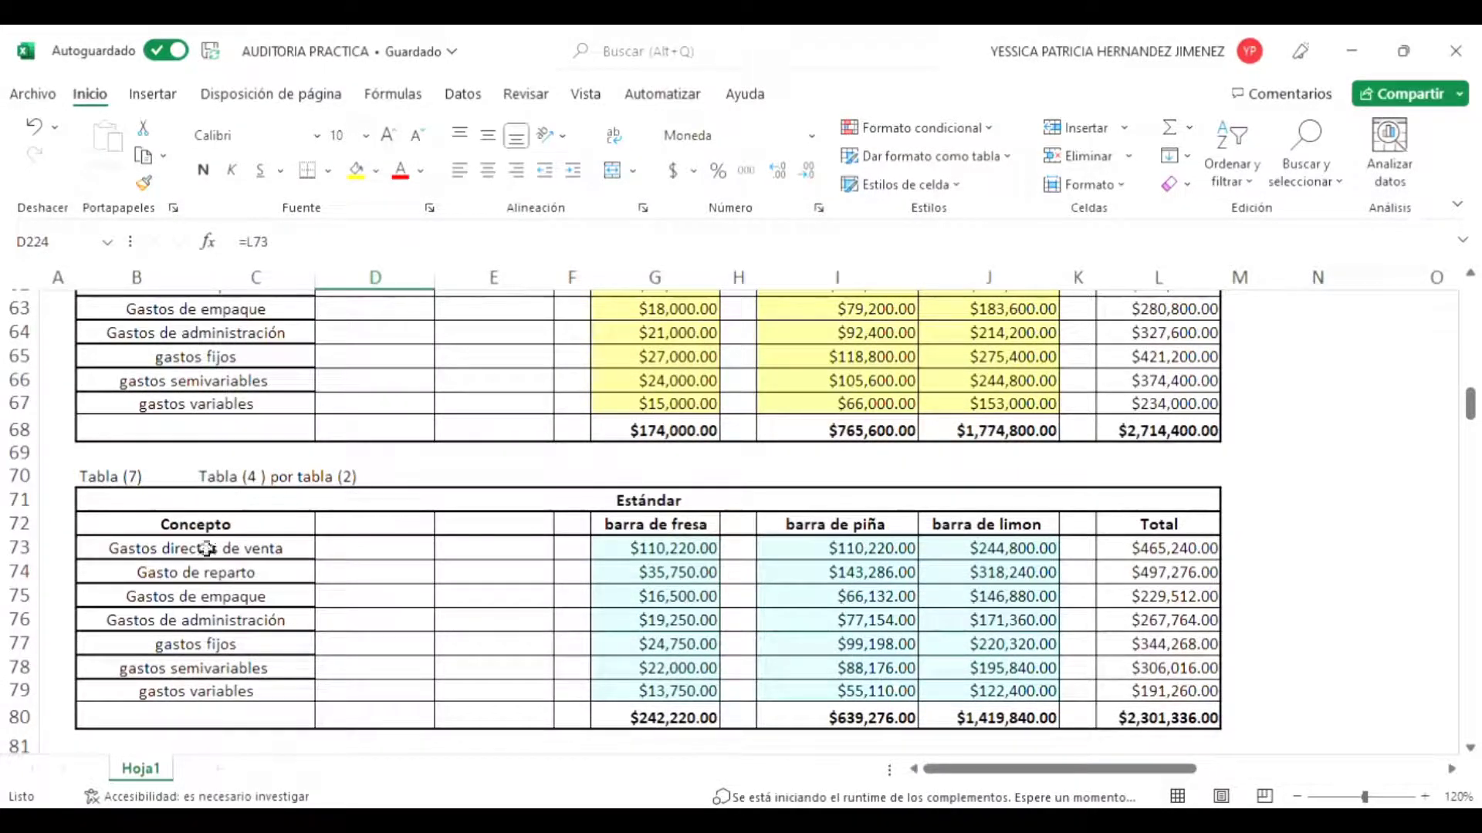
click(231, 571)
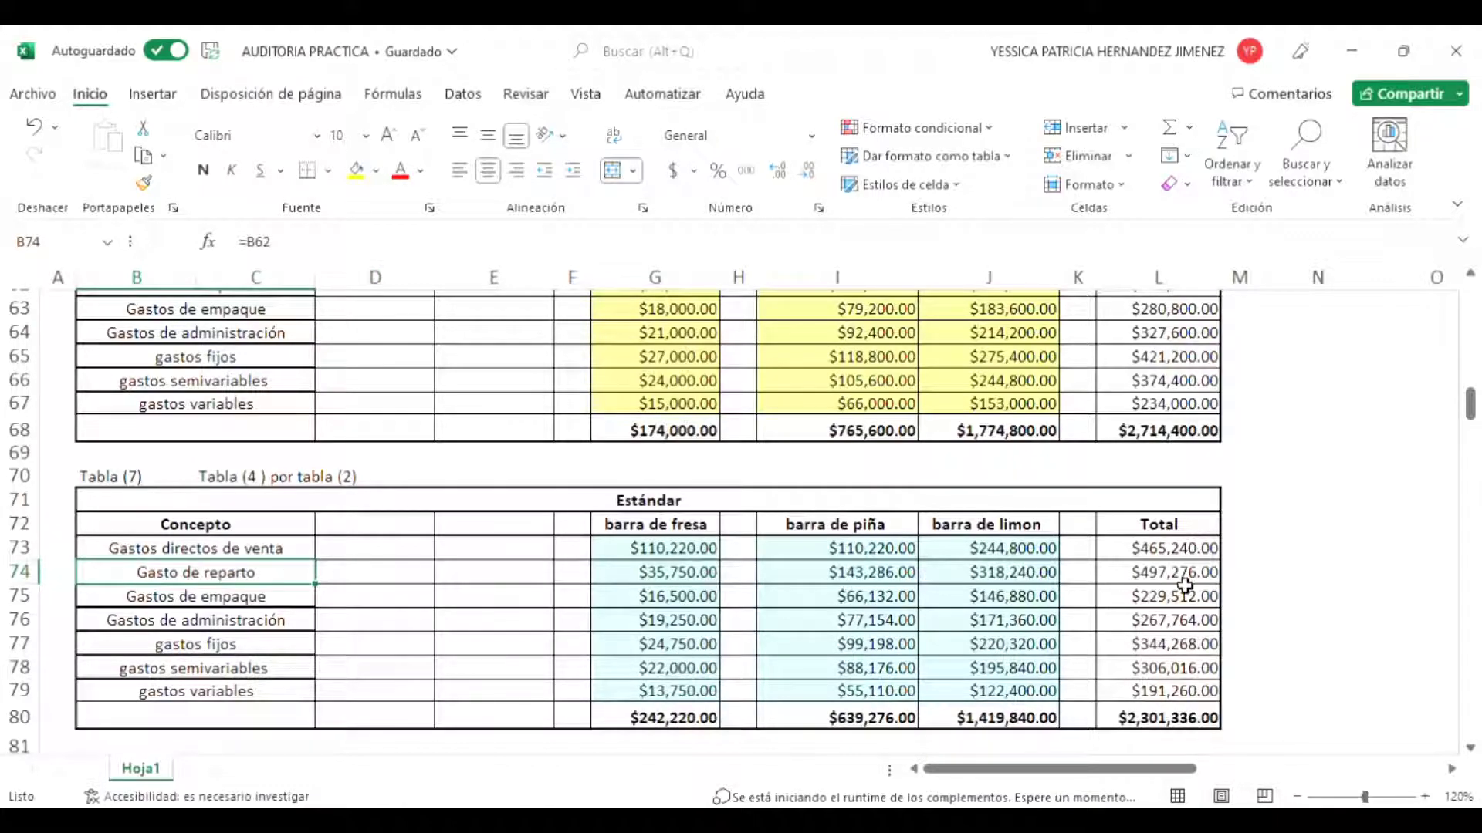
click(1197, 549)
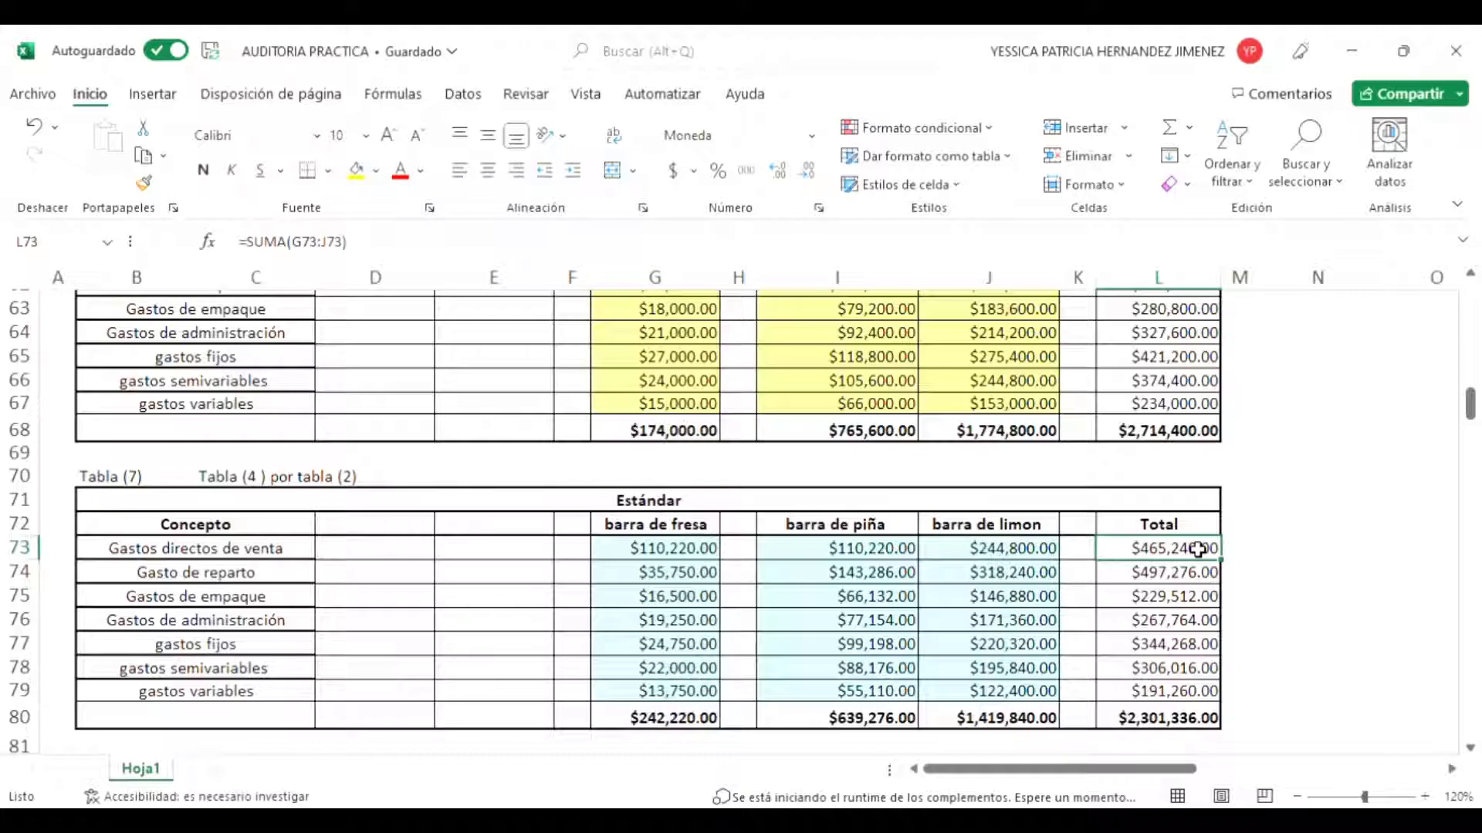
Step: Inspect the per-product formulas in the Gastos directos de venta row of the Estándar table, ending on barra de fresa
click(701, 563)
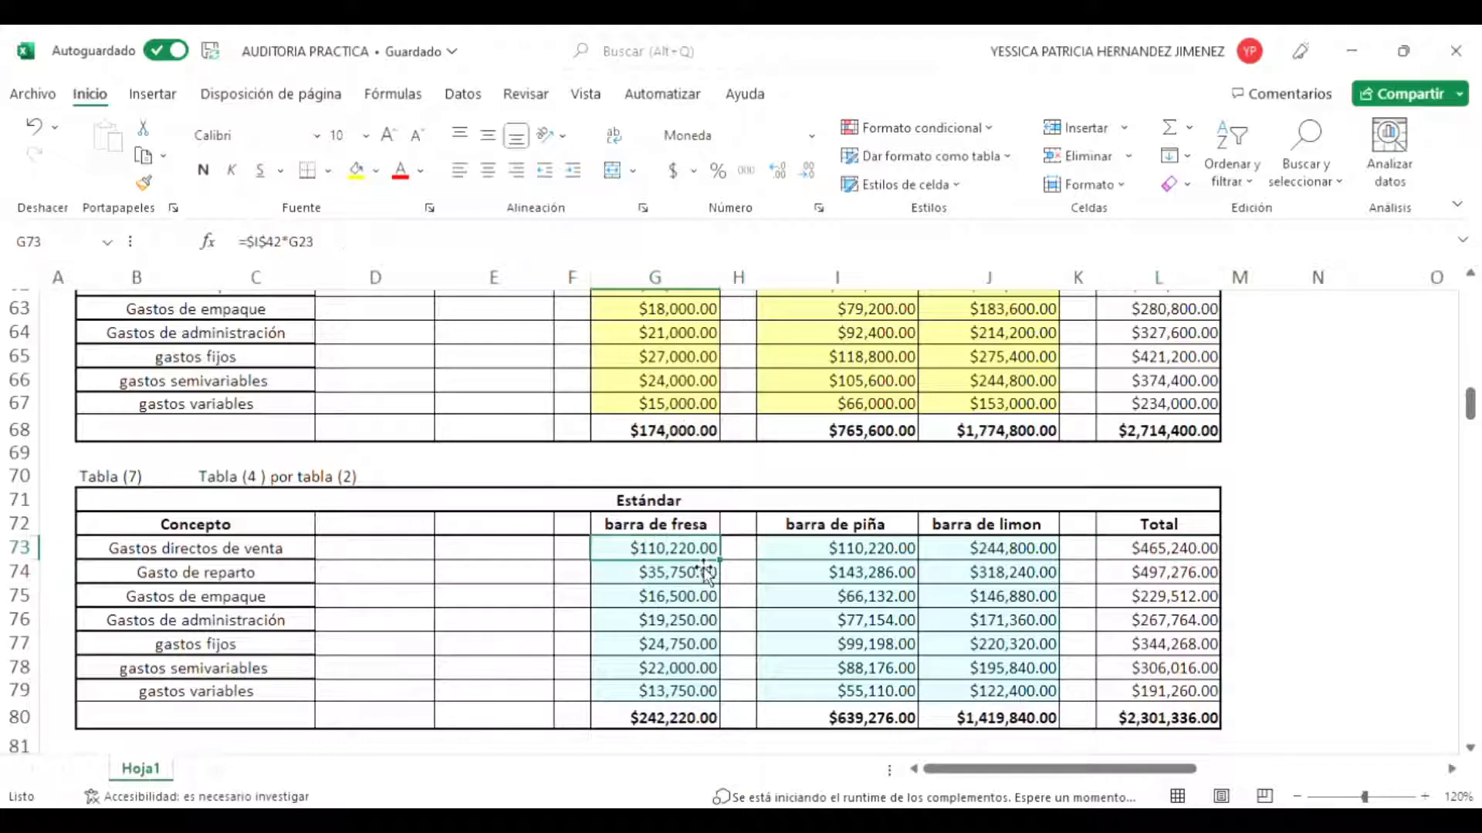
click(1073, 561)
click(935, 549)
click(859, 553)
click(651, 550)
Step: Review the Hoja de costo estándar percentages and the sales tables behind the barra de fresa Gastos directos de venta formula
scroll(448, 348, up, 19)
scroll(448, 348, down, 2)
scroll(448, 348, down, 2)
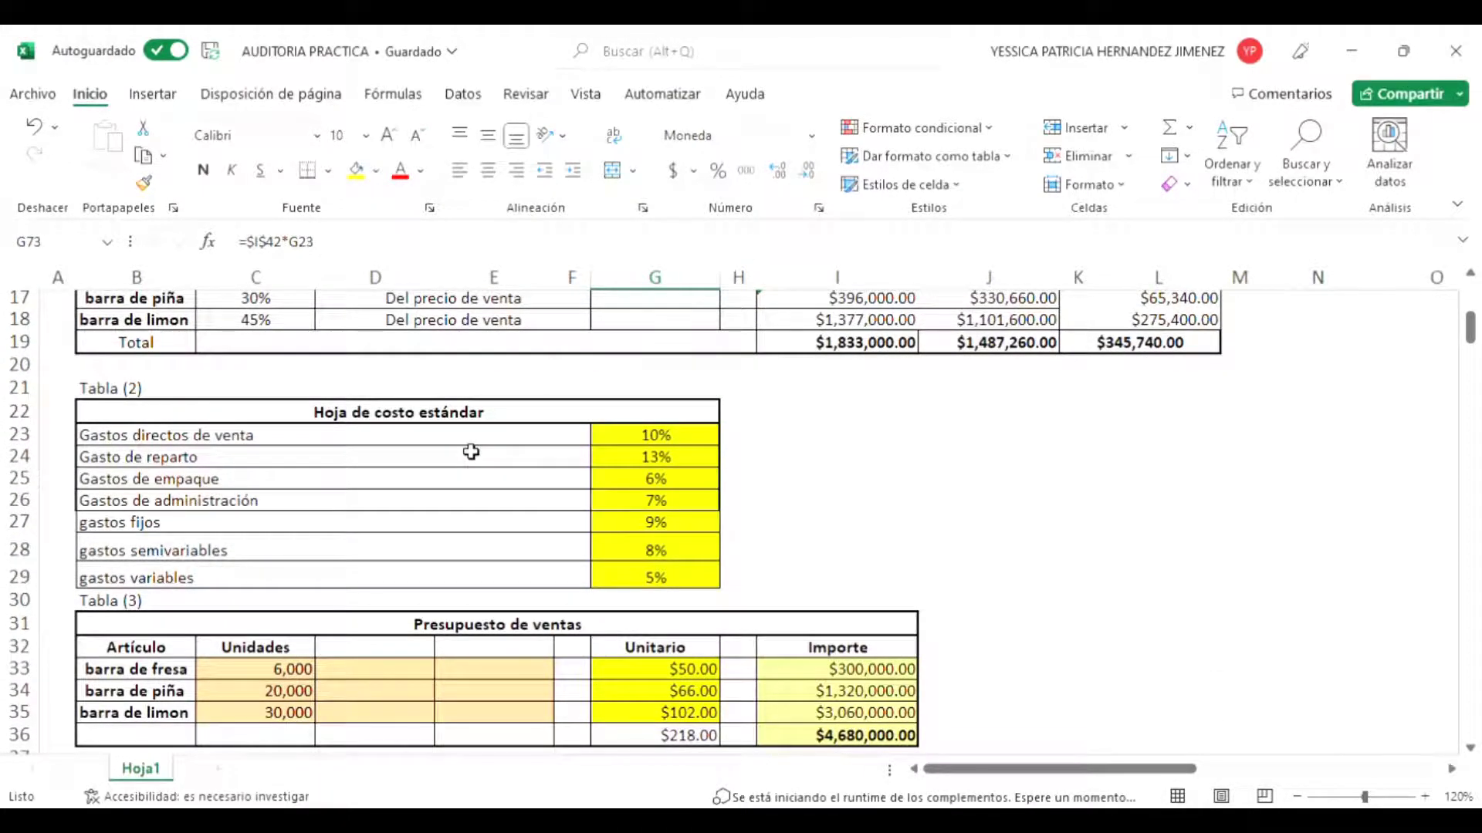
scroll(470, 452, down, 8)
scroll(496, 453, up, 7)
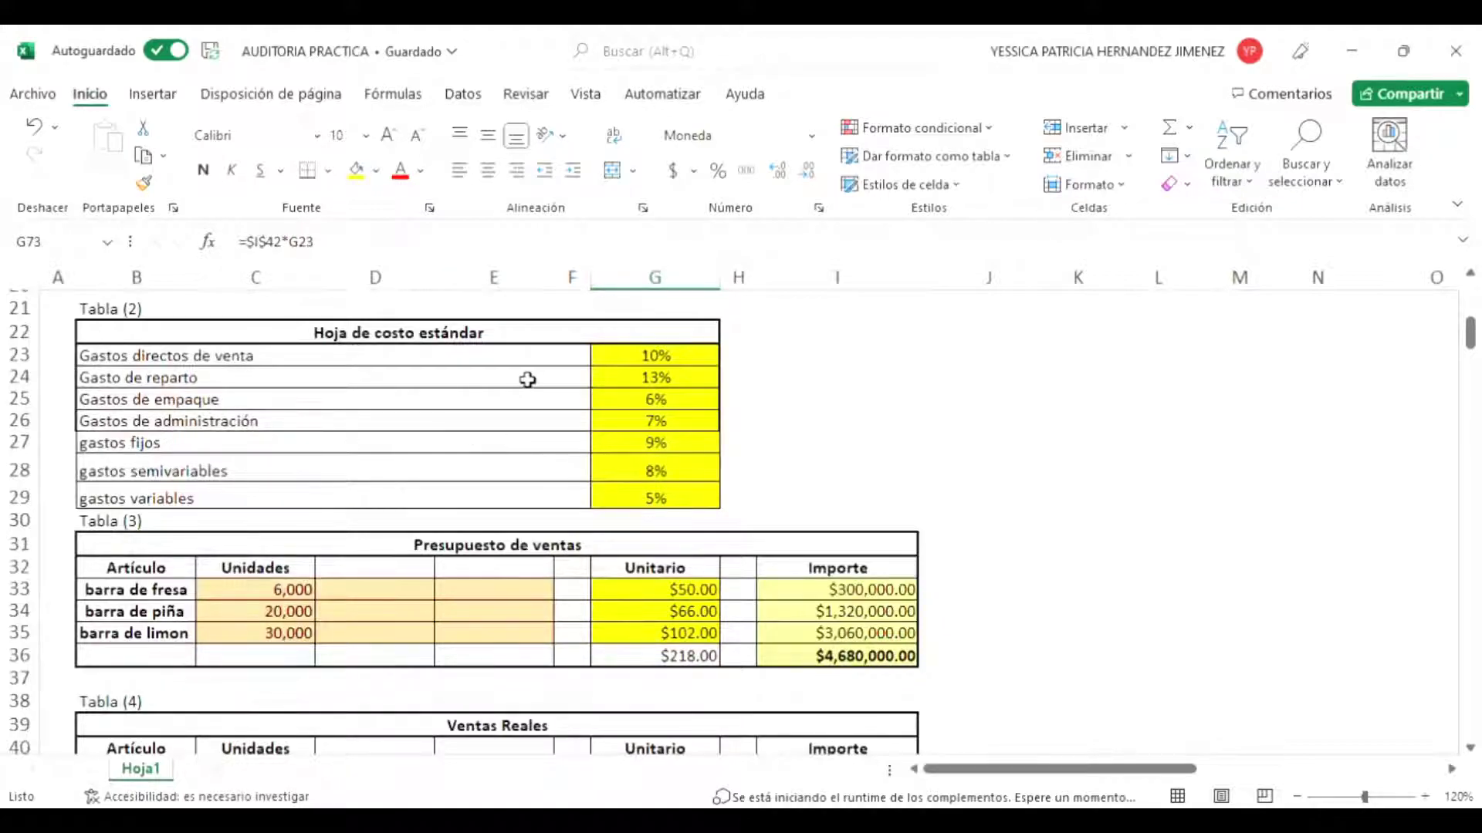
scroll(532, 381, down, 3)
scroll(811, 342, up, 3)
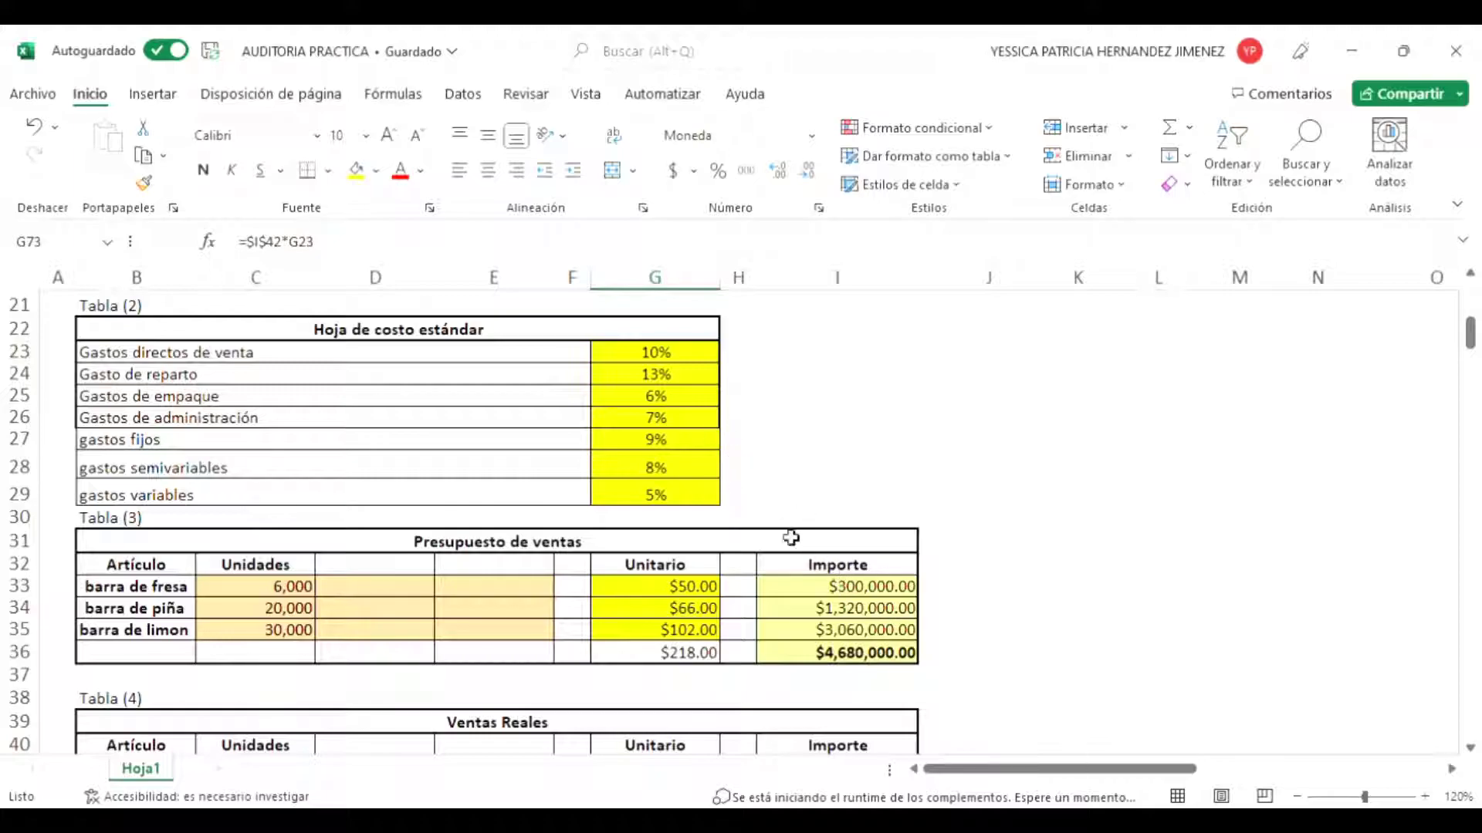
Step: Check the source reference of the gastos fijos amount in the Estado de resultados a costo estándar
scroll(684, 465, down, 20)
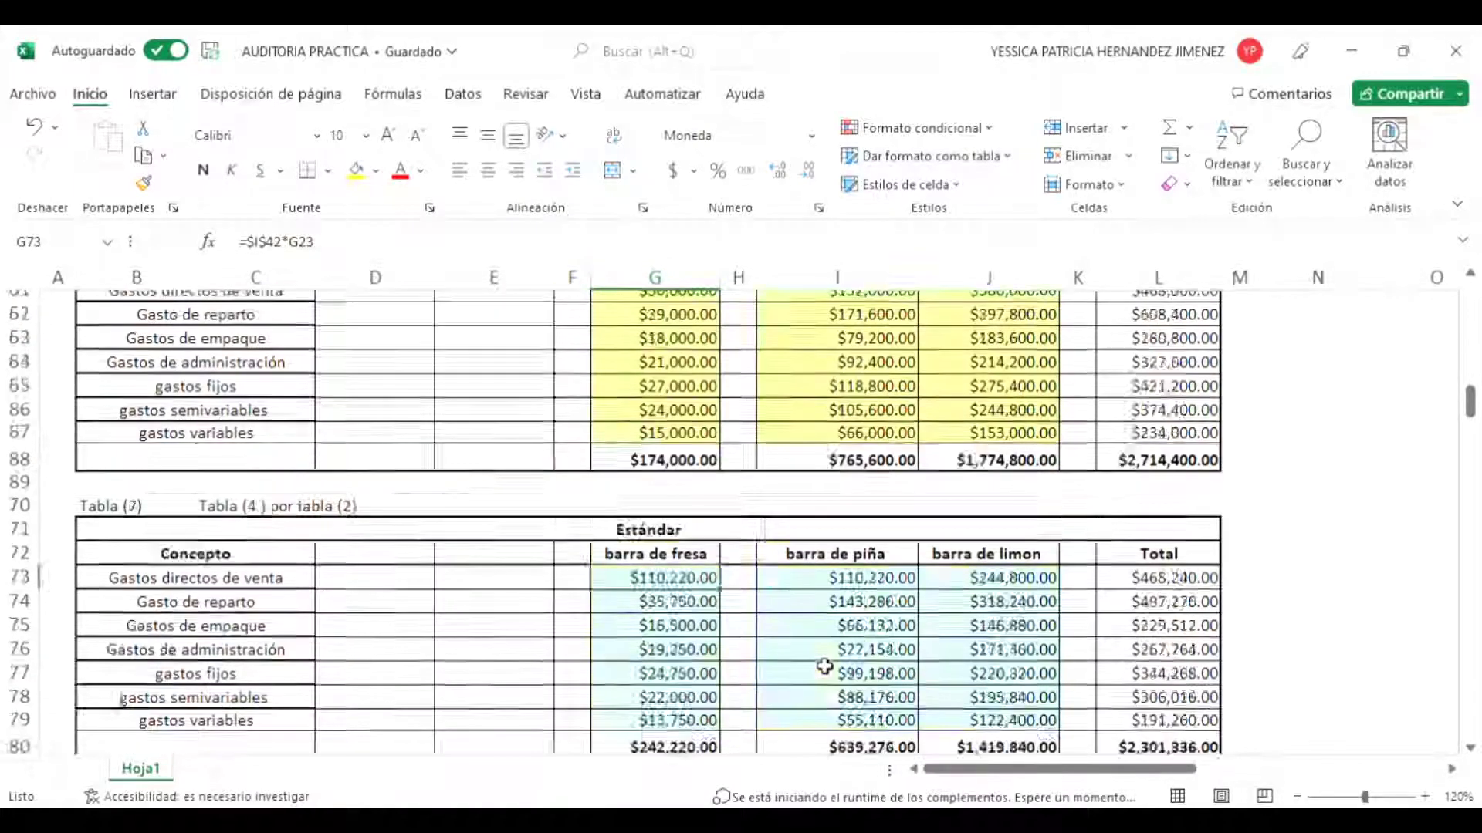
scroll(825, 666, up, 8)
scroll(824, 666, down, 20)
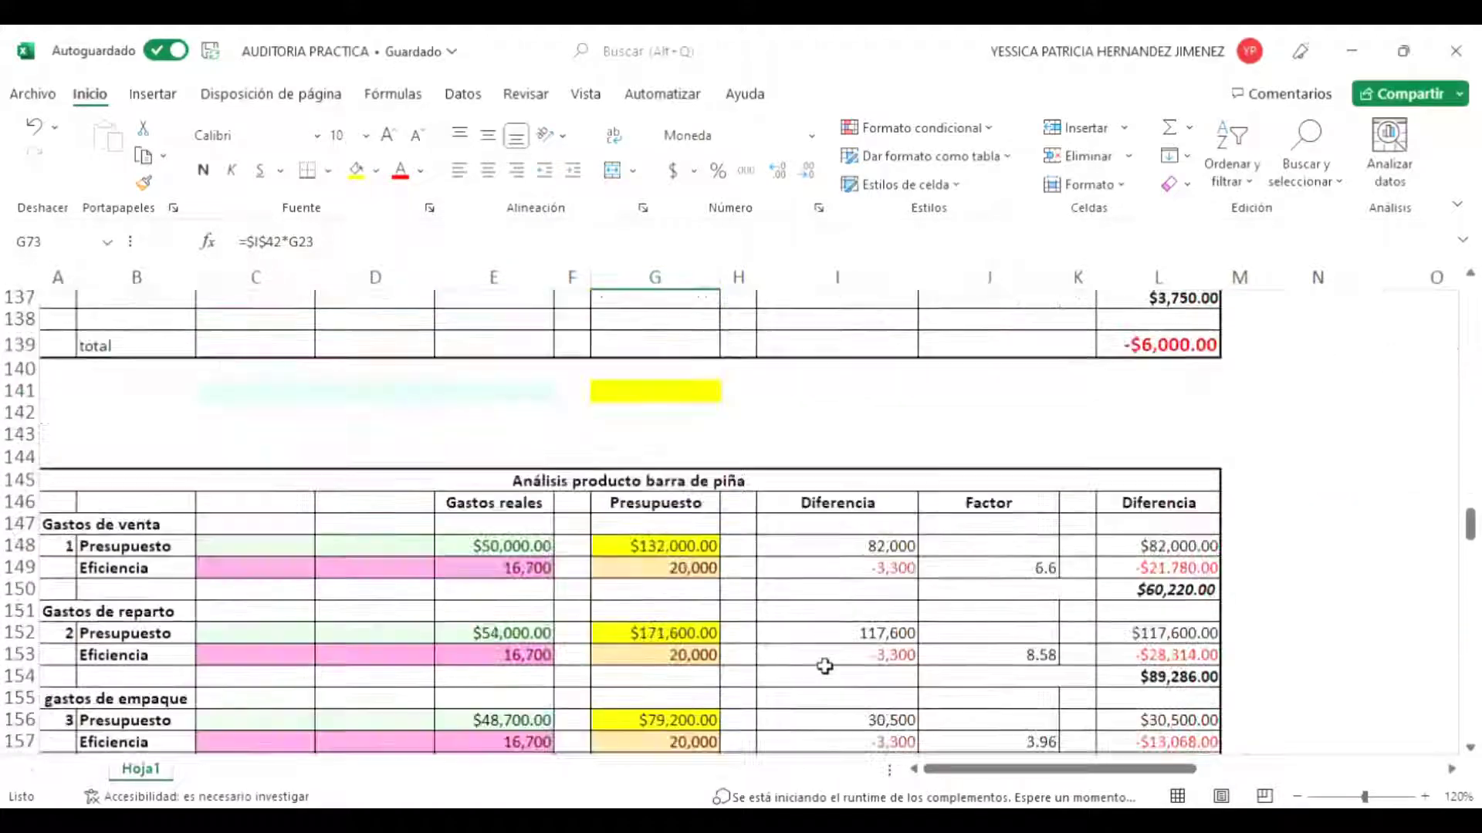
scroll(825, 667, down, 10)
scroll(825, 667, up, 4)
scroll(825, 666, down, 3)
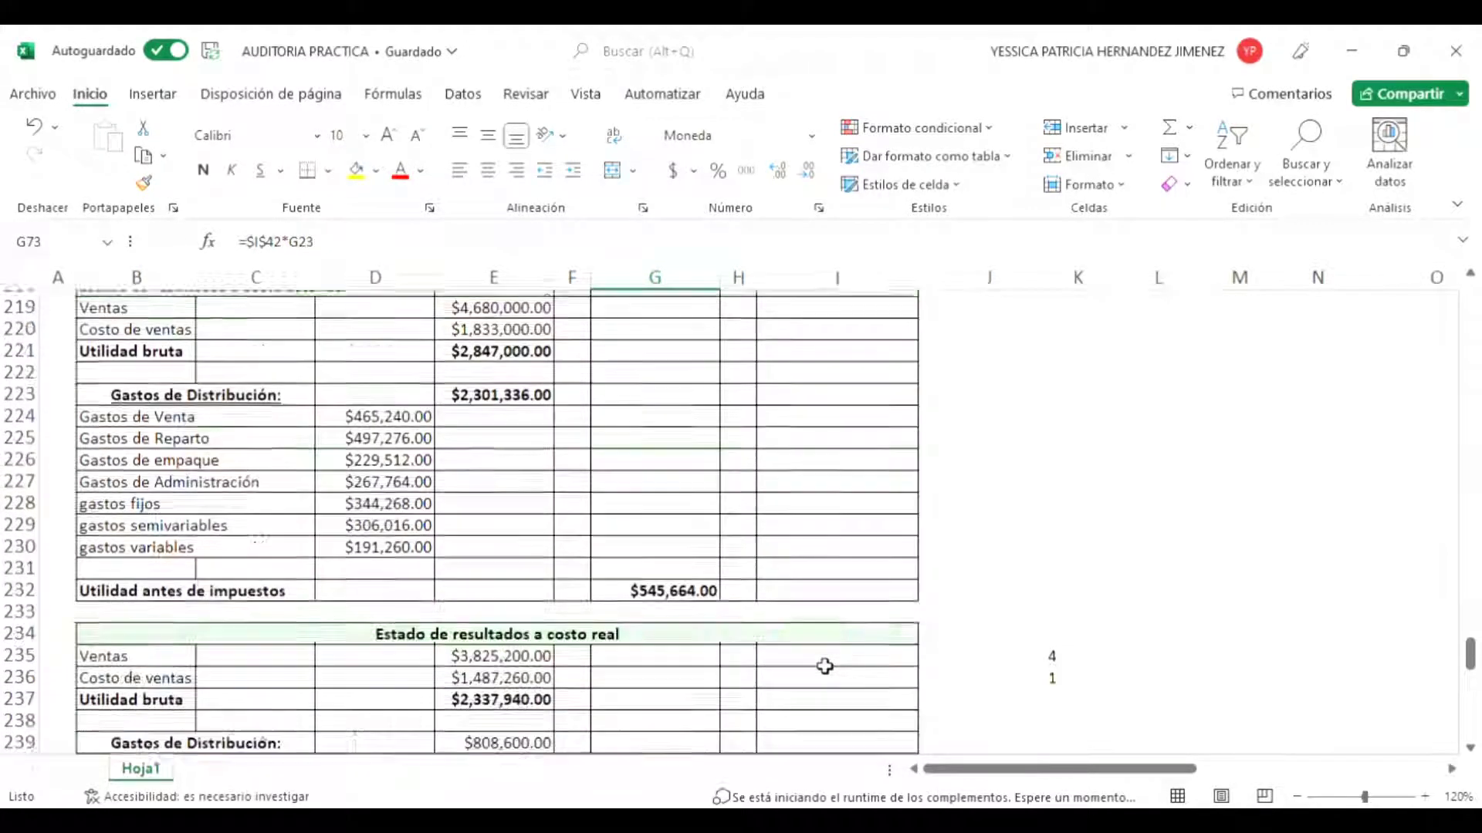
click(383, 478)
scroll(384, 479, up, 3)
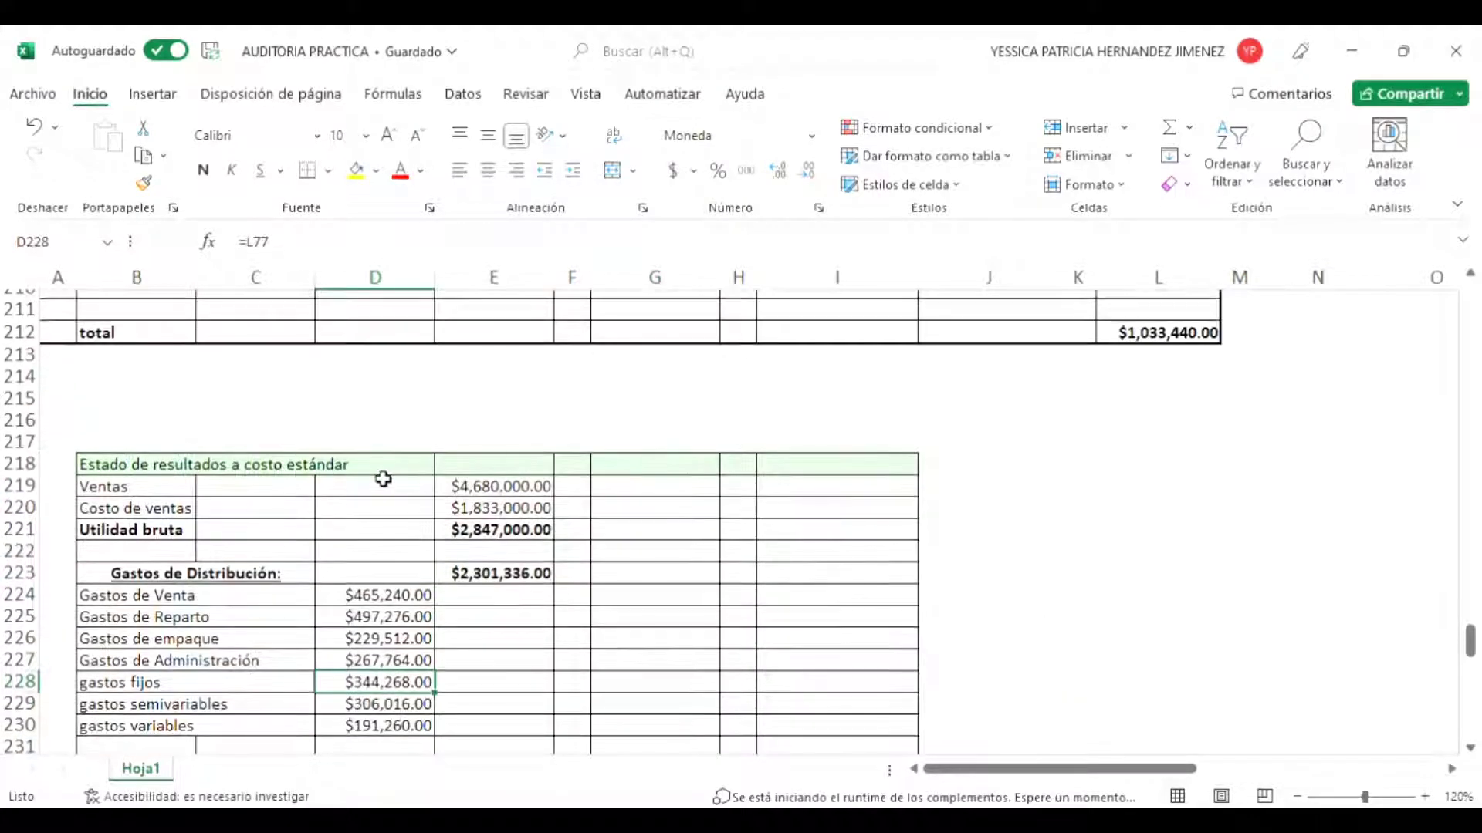
scroll(384, 479, down, 3)
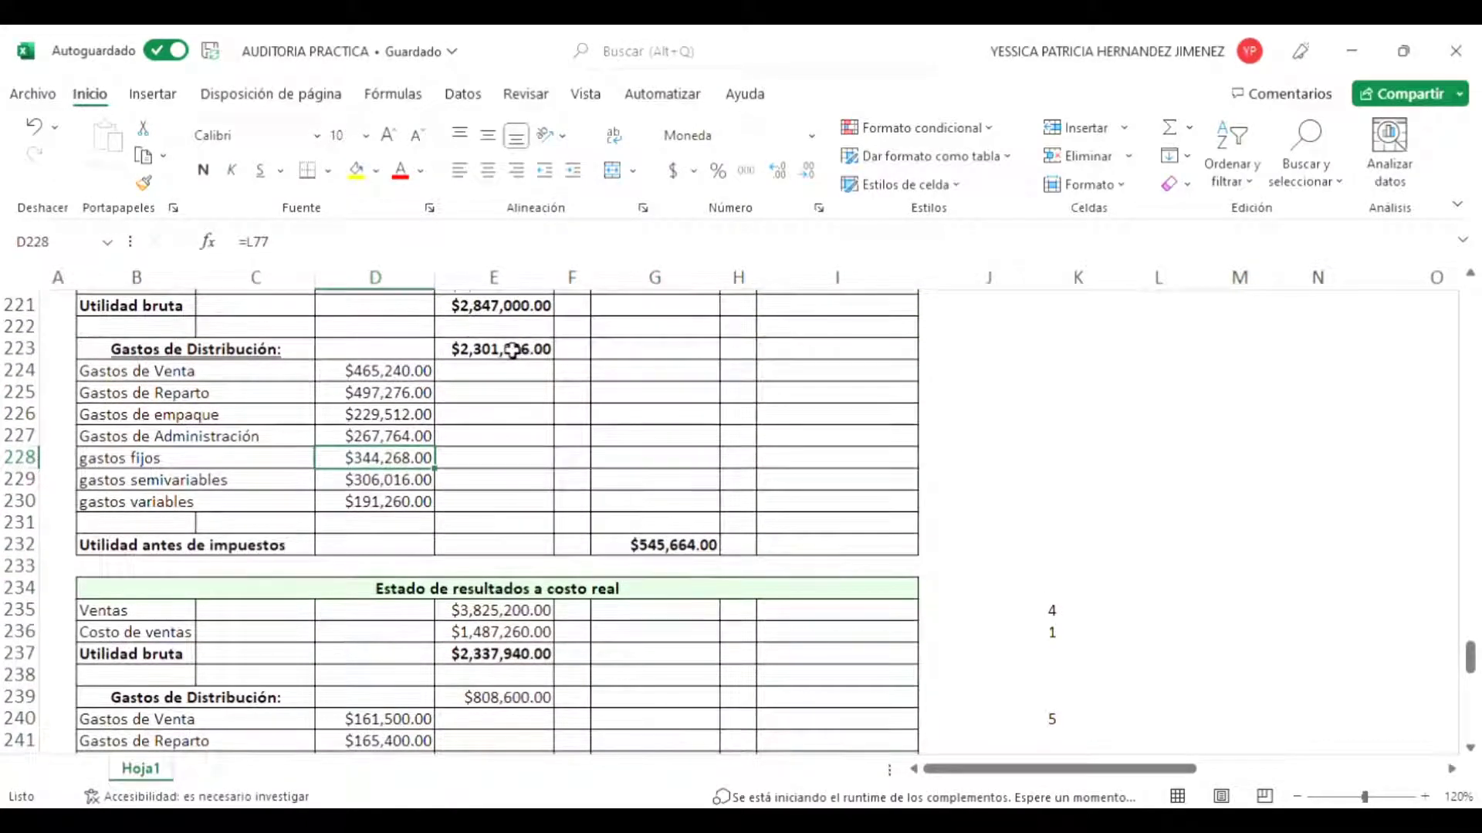
Step: Inspect the sum formula behind Gastos de Distribución in the costo estándar statement and look back at the Estándar table
click(512, 349)
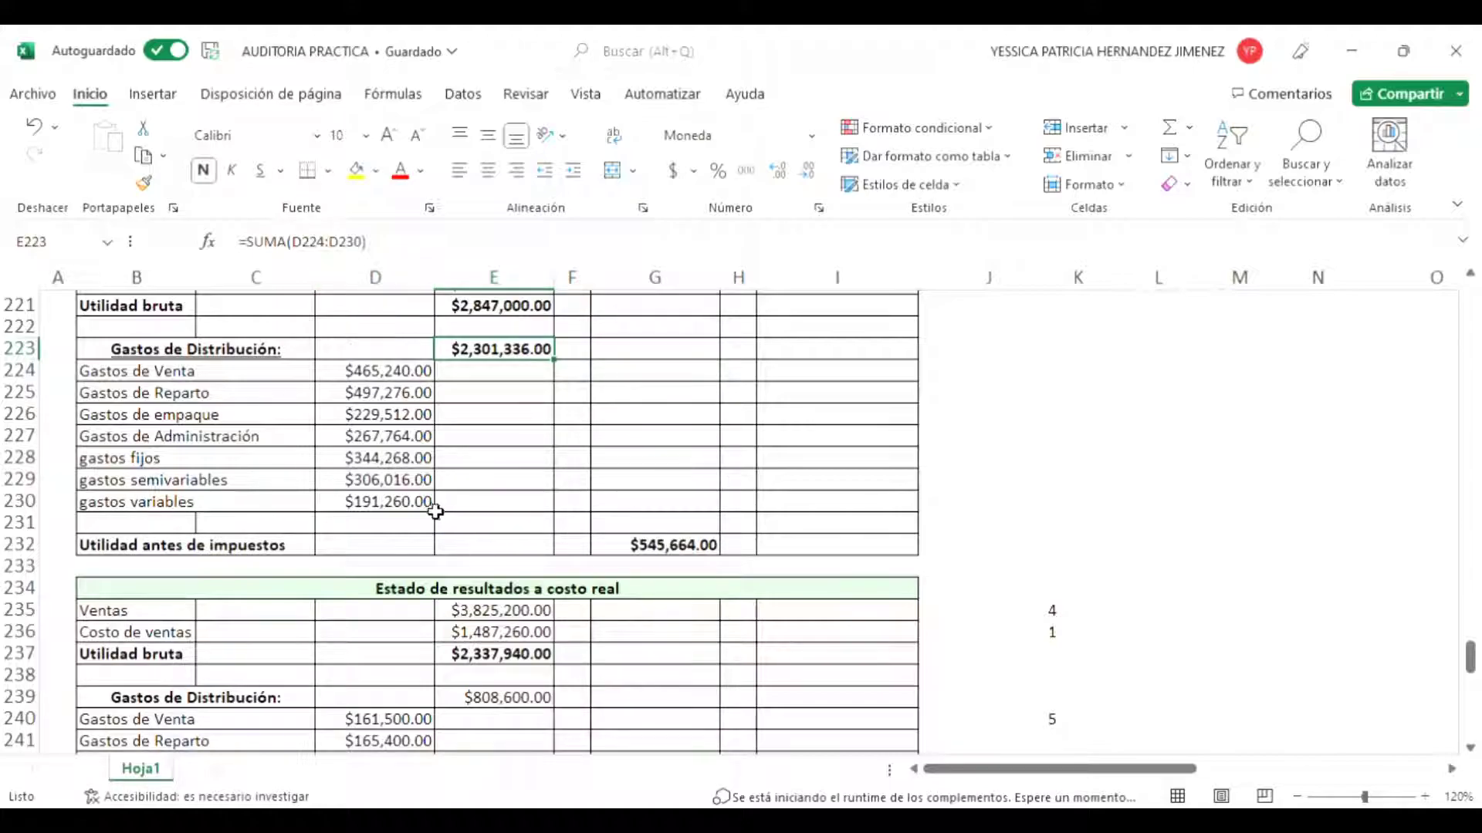
scroll(529, 386, up, 20)
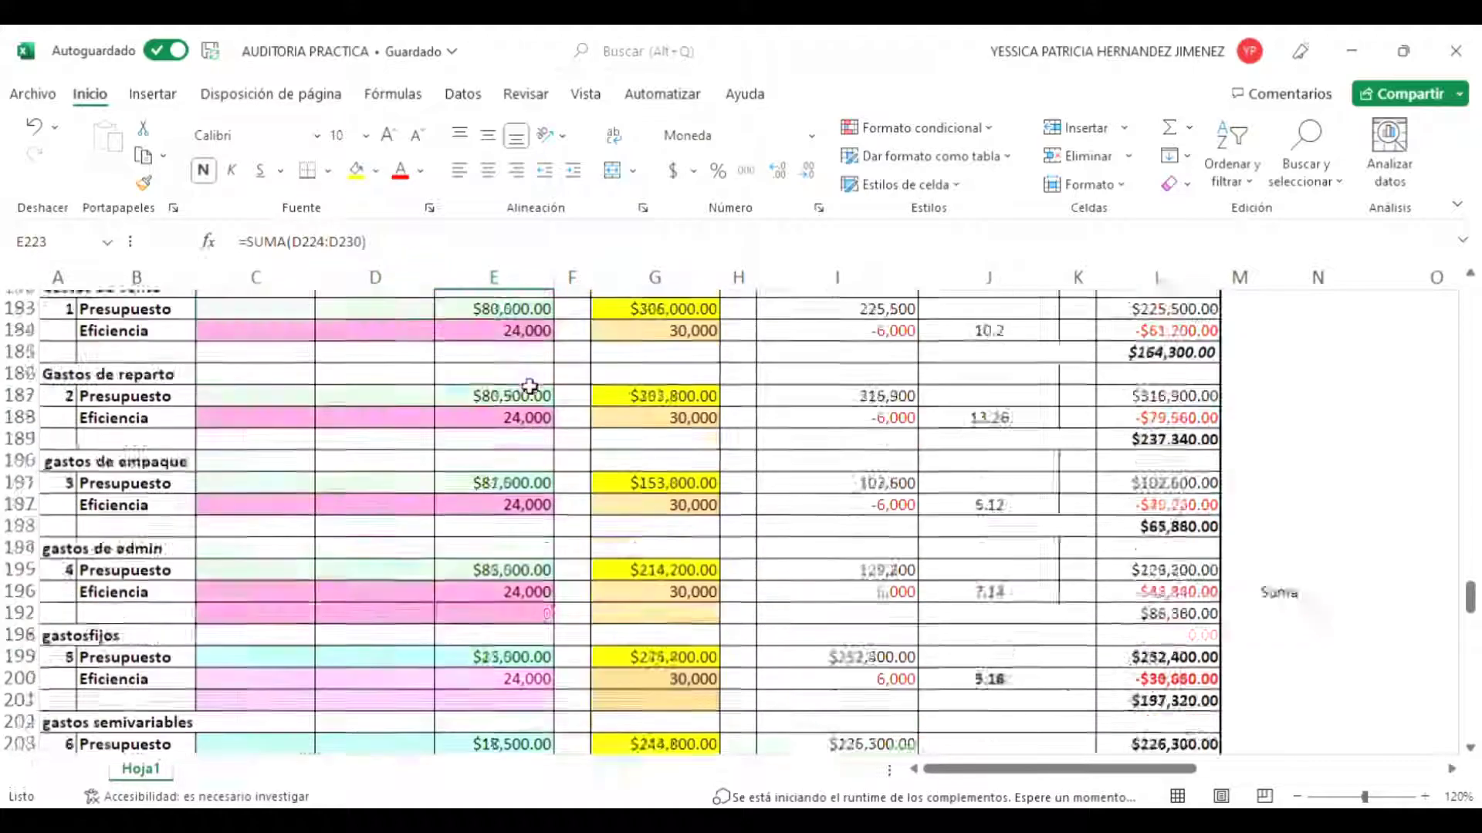
scroll(529, 387, up, 20)
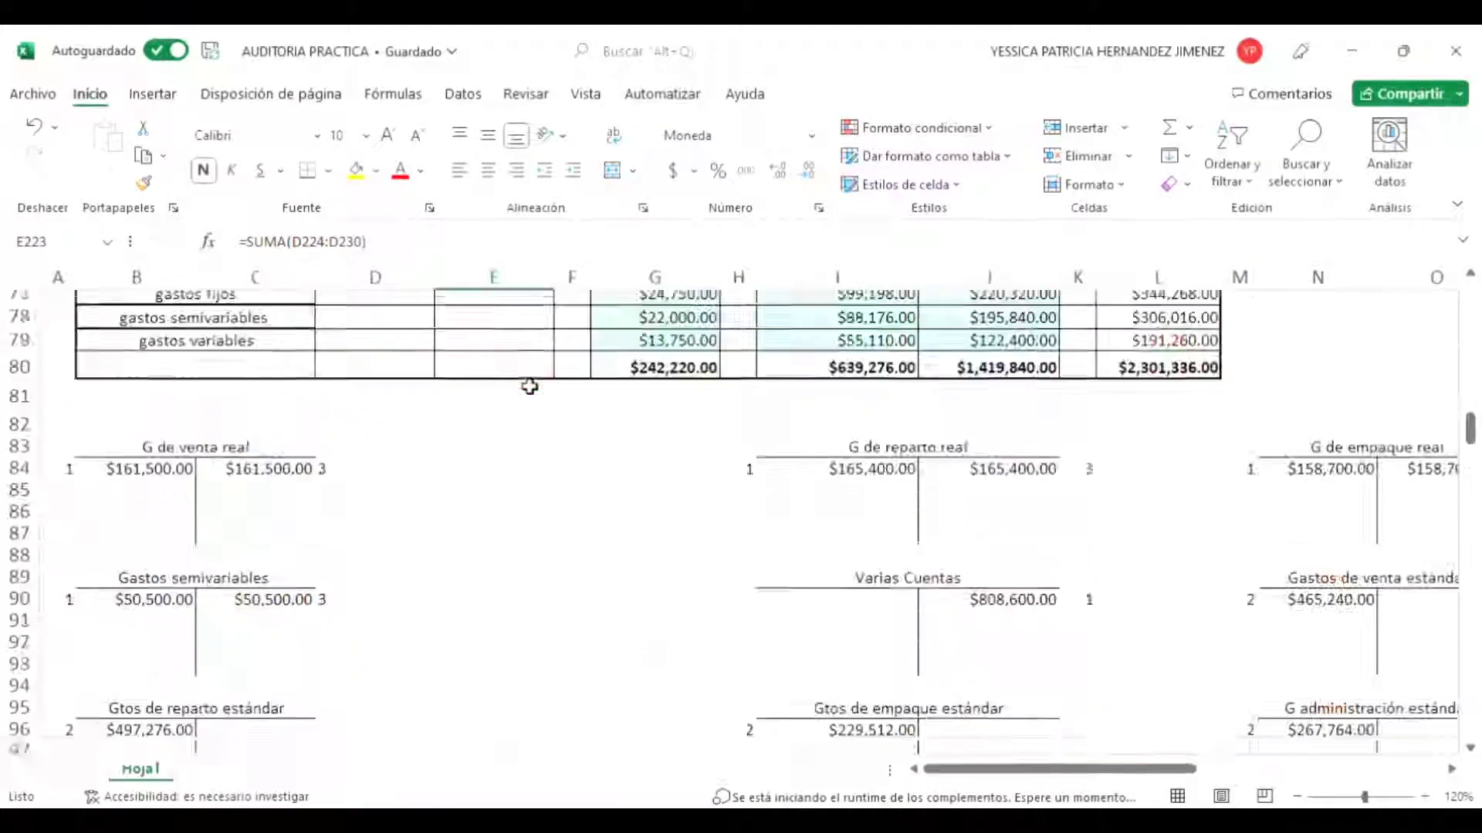
scroll(529, 387, down, 9)
scroll(530, 386, down, 20)
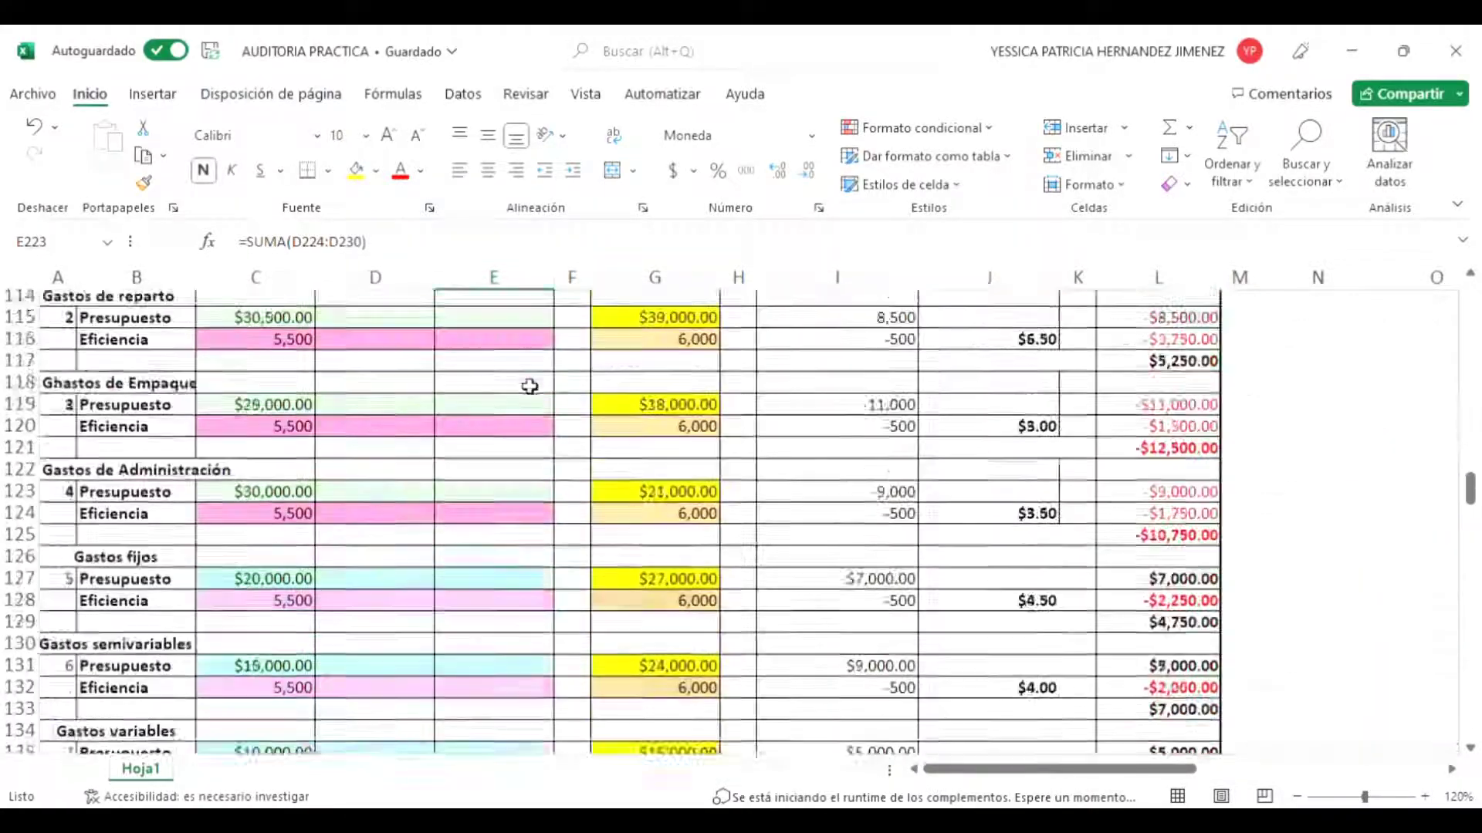
scroll(529, 386, up, 3)
scroll(530, 387, down, 12)
scroll(530, 387, down, 12)
scroll(529, 387, up, 1)
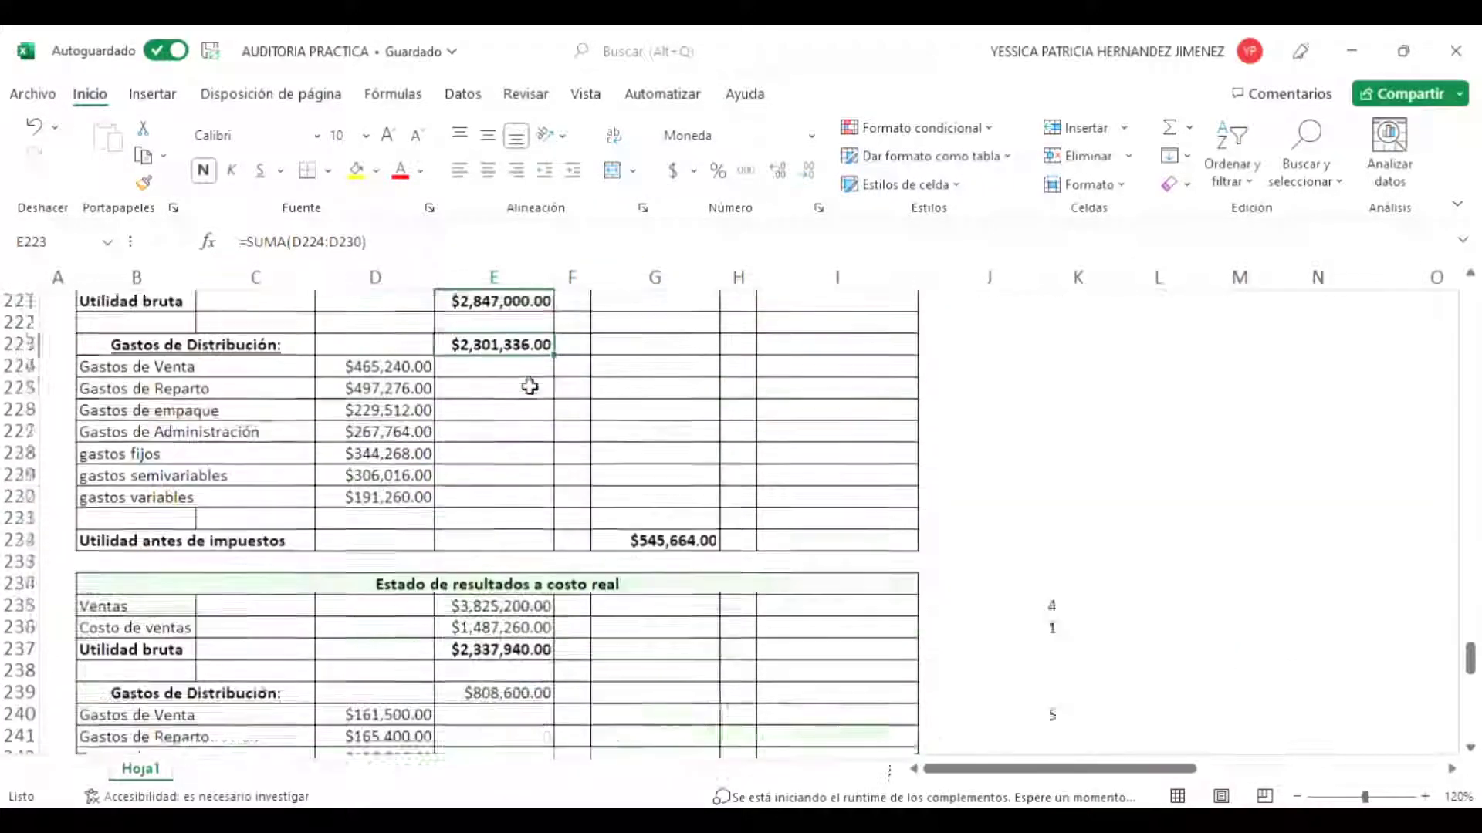
Step: Trace the Gastos de Reparto amount of the costo estándar statement to Tabla (7) and inspect that table's grand total formula
click(413, 509)
scroll(413, 515, up, 20)
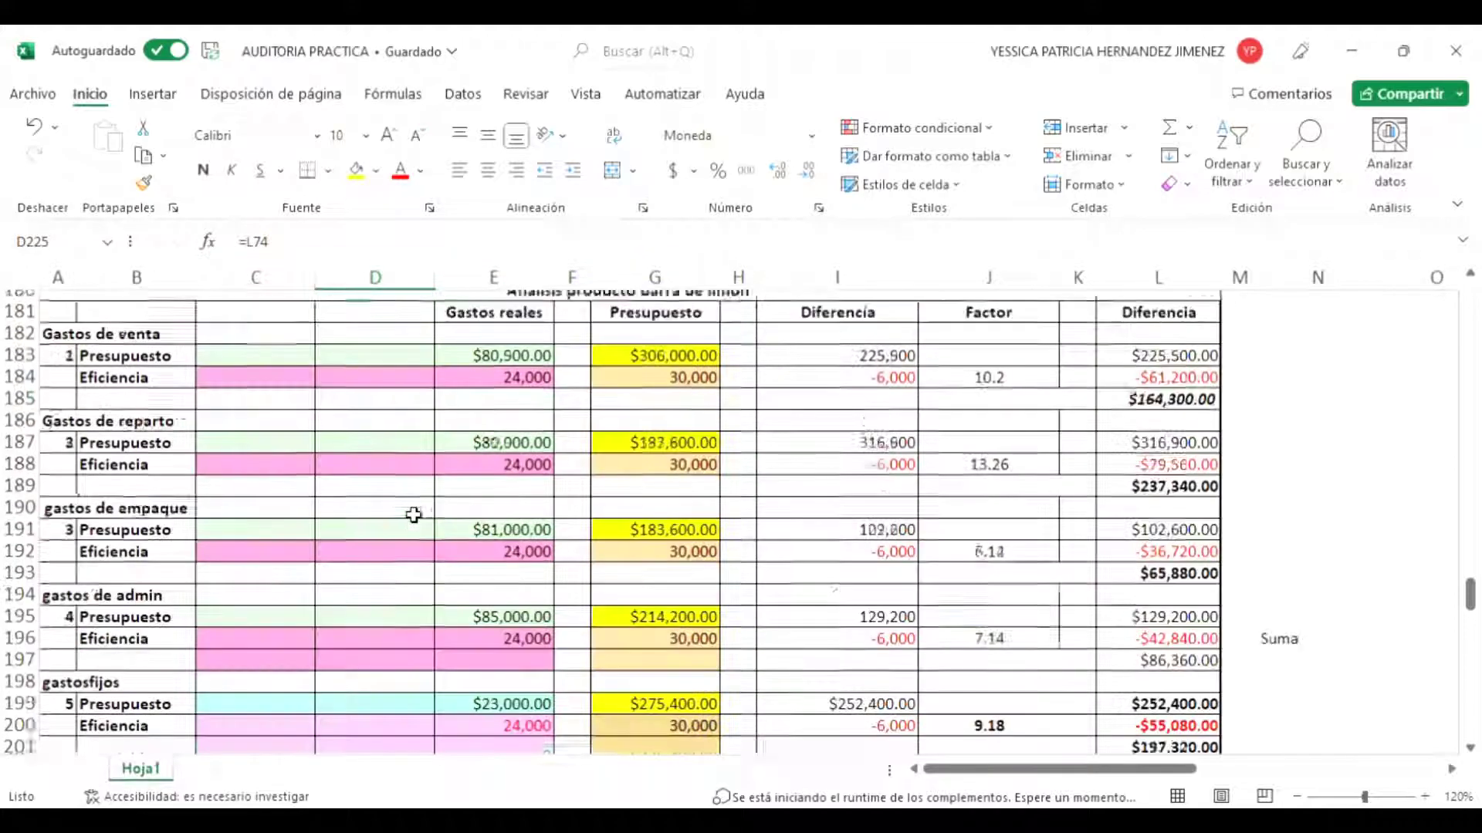
scroll(414, 515, up, 20)
scroll(414, 515, down, 6)
scroll(414, 515, down, 1)
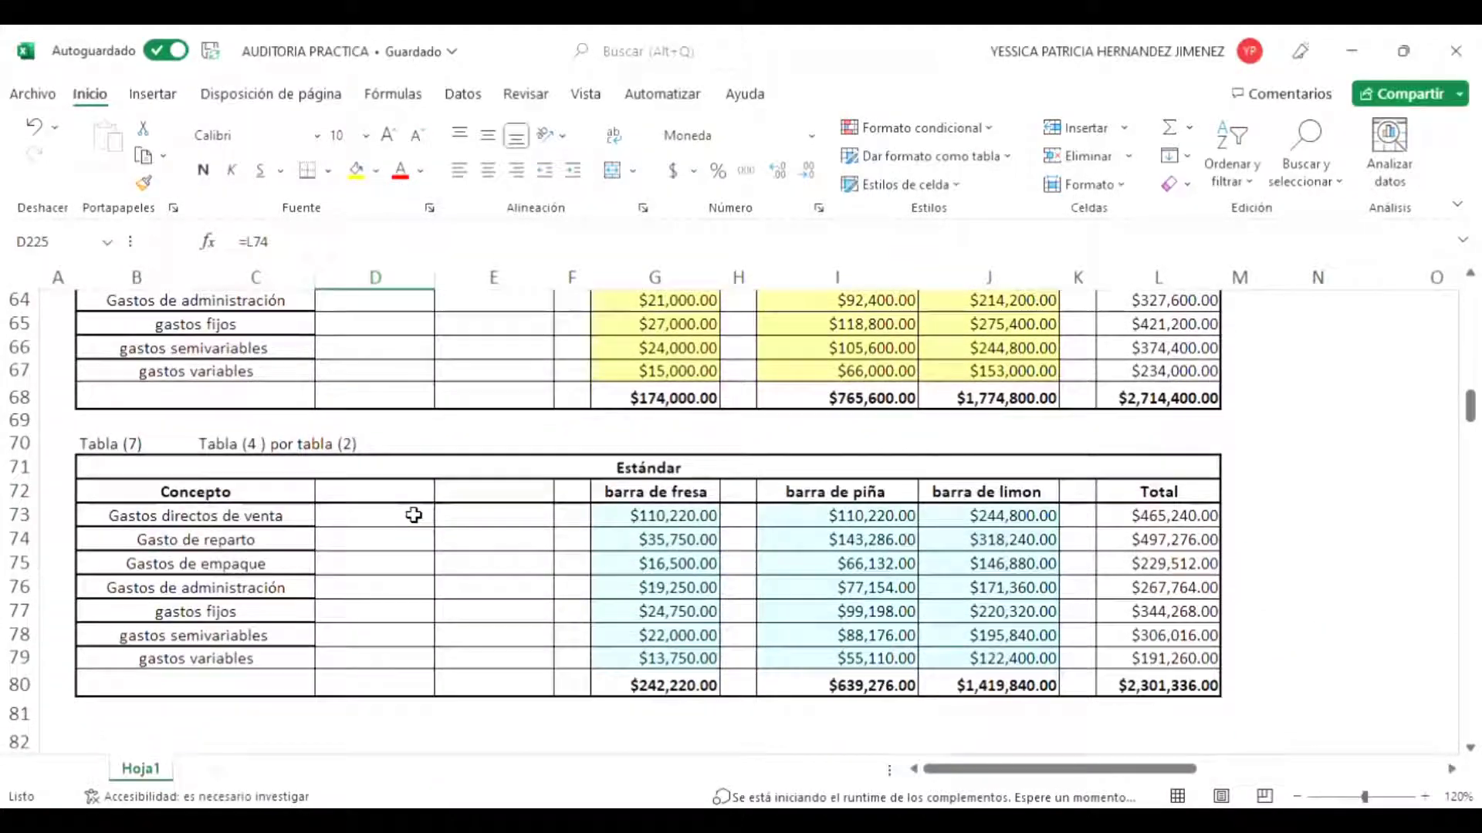
click(1180, 687)
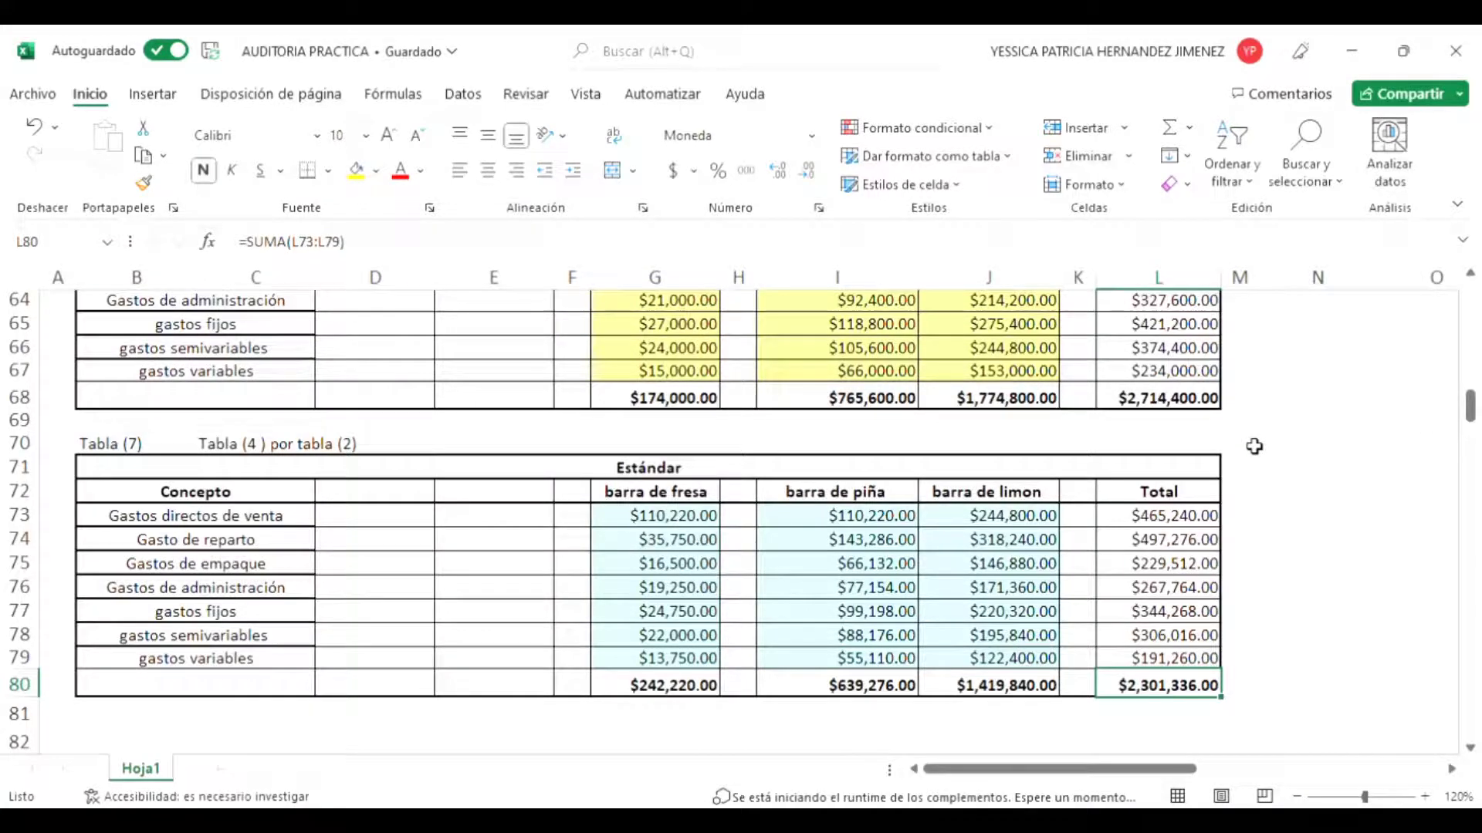
Step: Inspect which cells the Utilidad antes de impuestos formula subtracts in the costo estándar statement, leaving the formula as it is
scroll(1254, 446, down, 20)
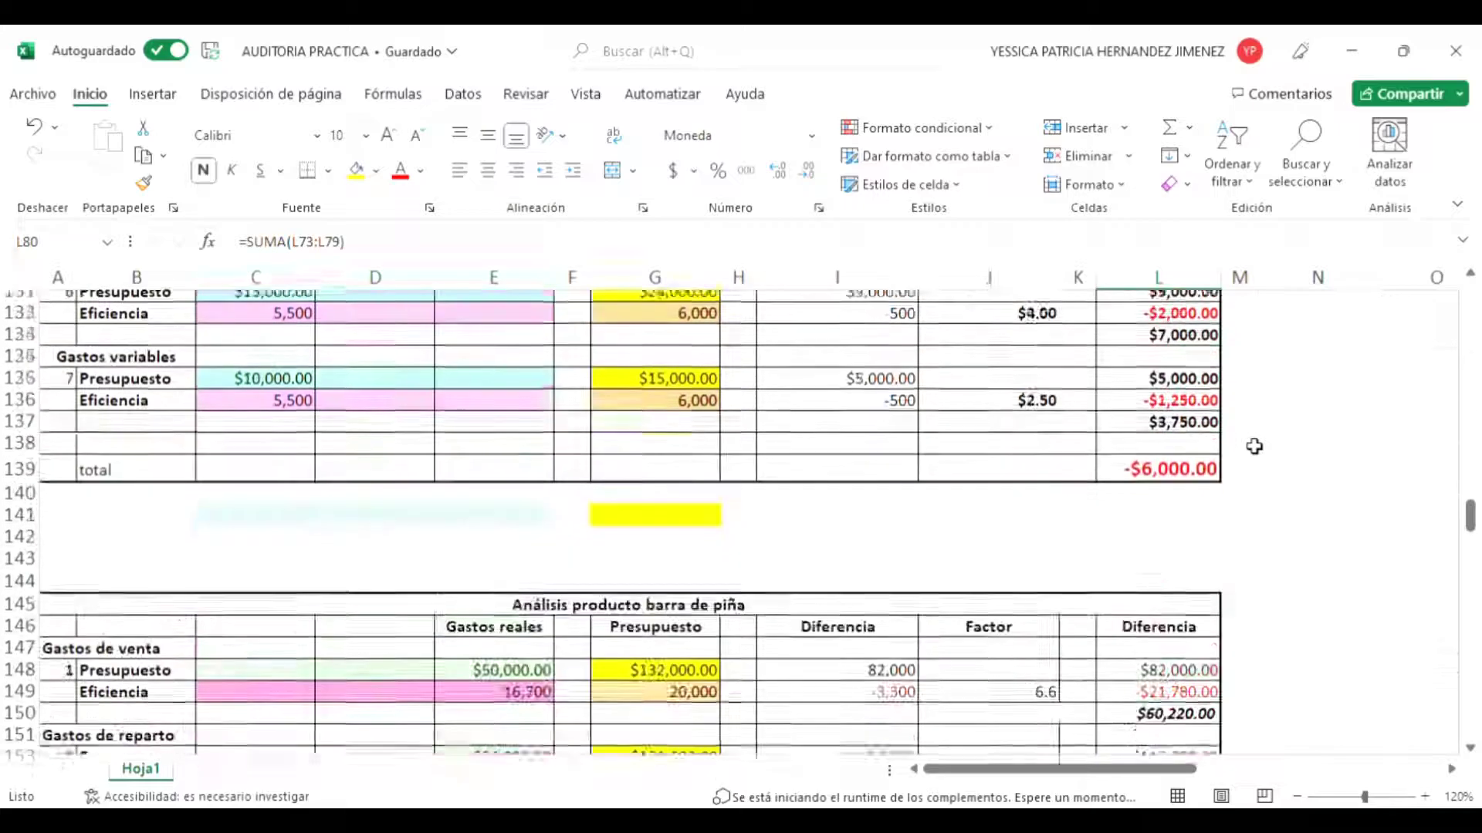
scroll(1254, 447, down, 20)
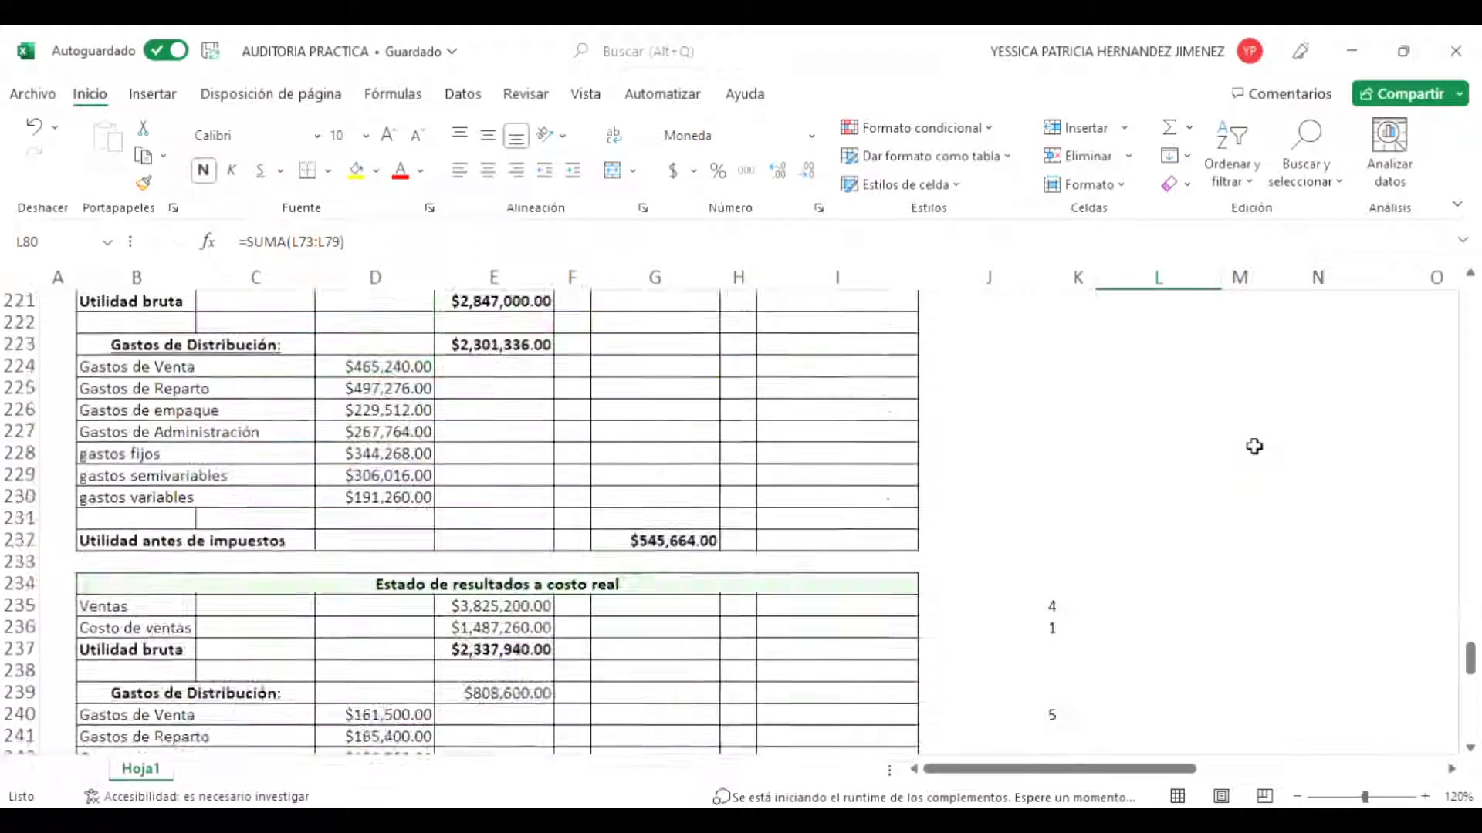
scroll(1254, 447, up, 2)
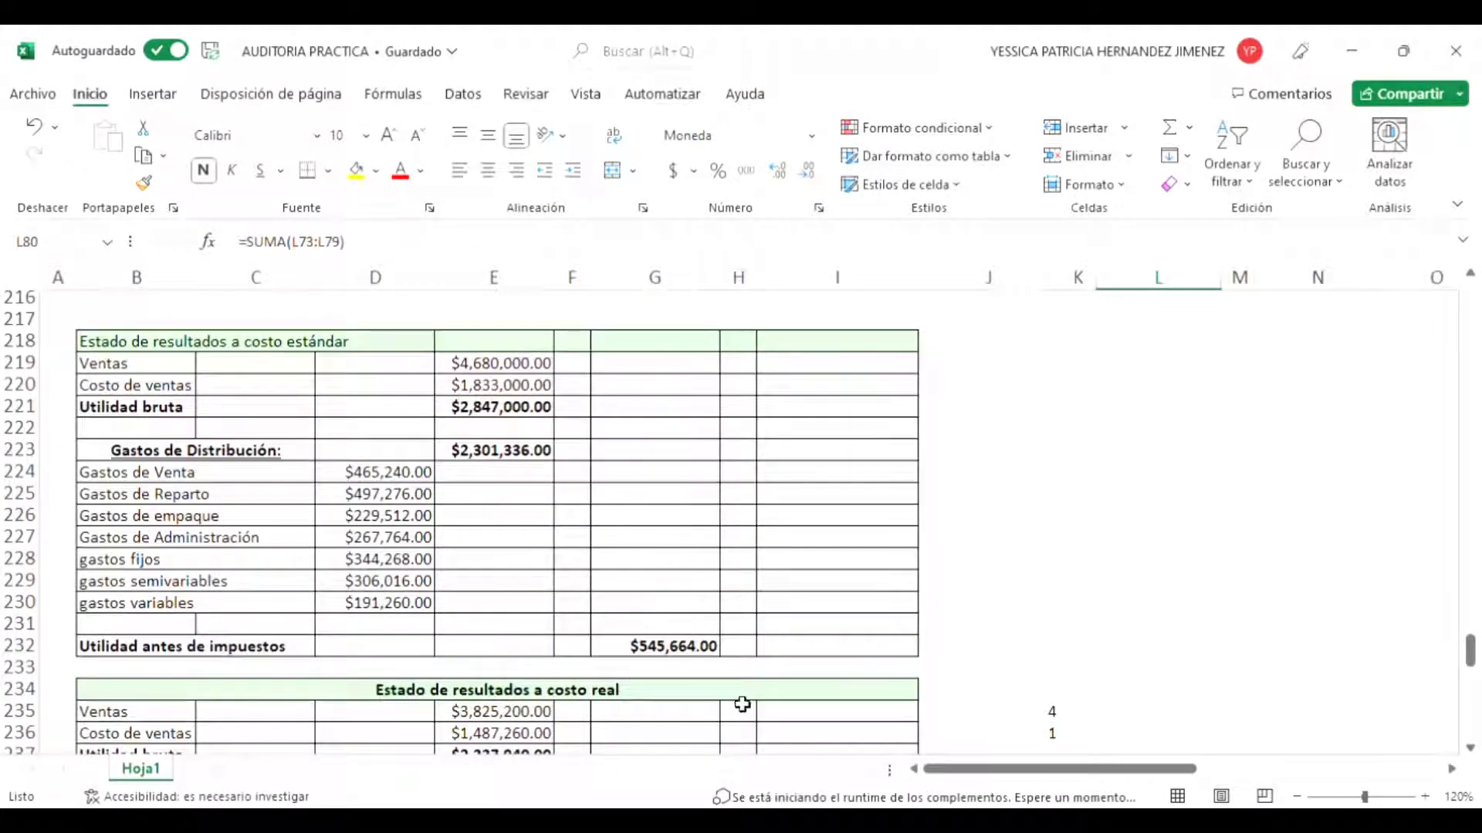
click(695, 649)
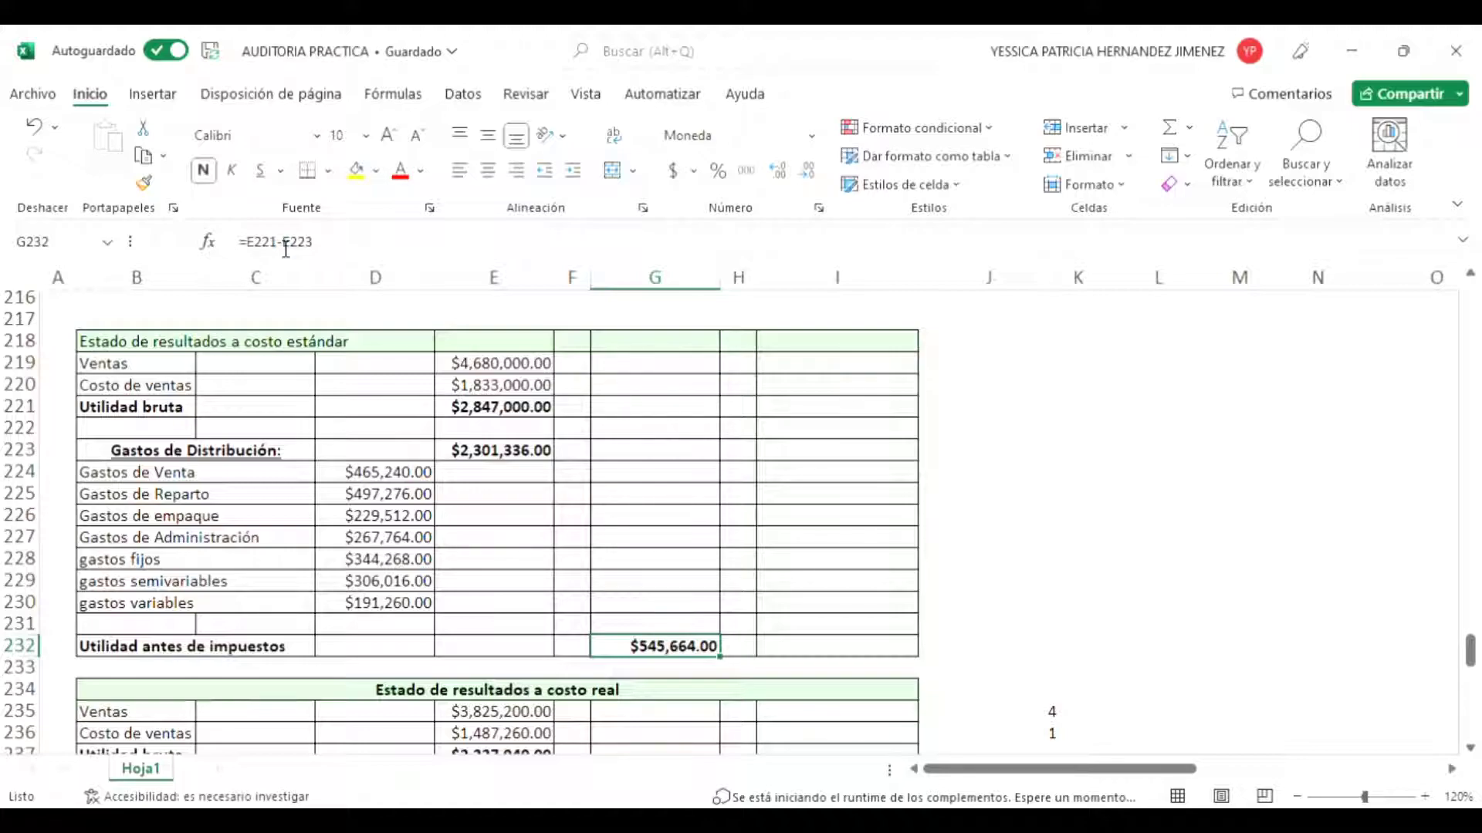
click(286, 244)
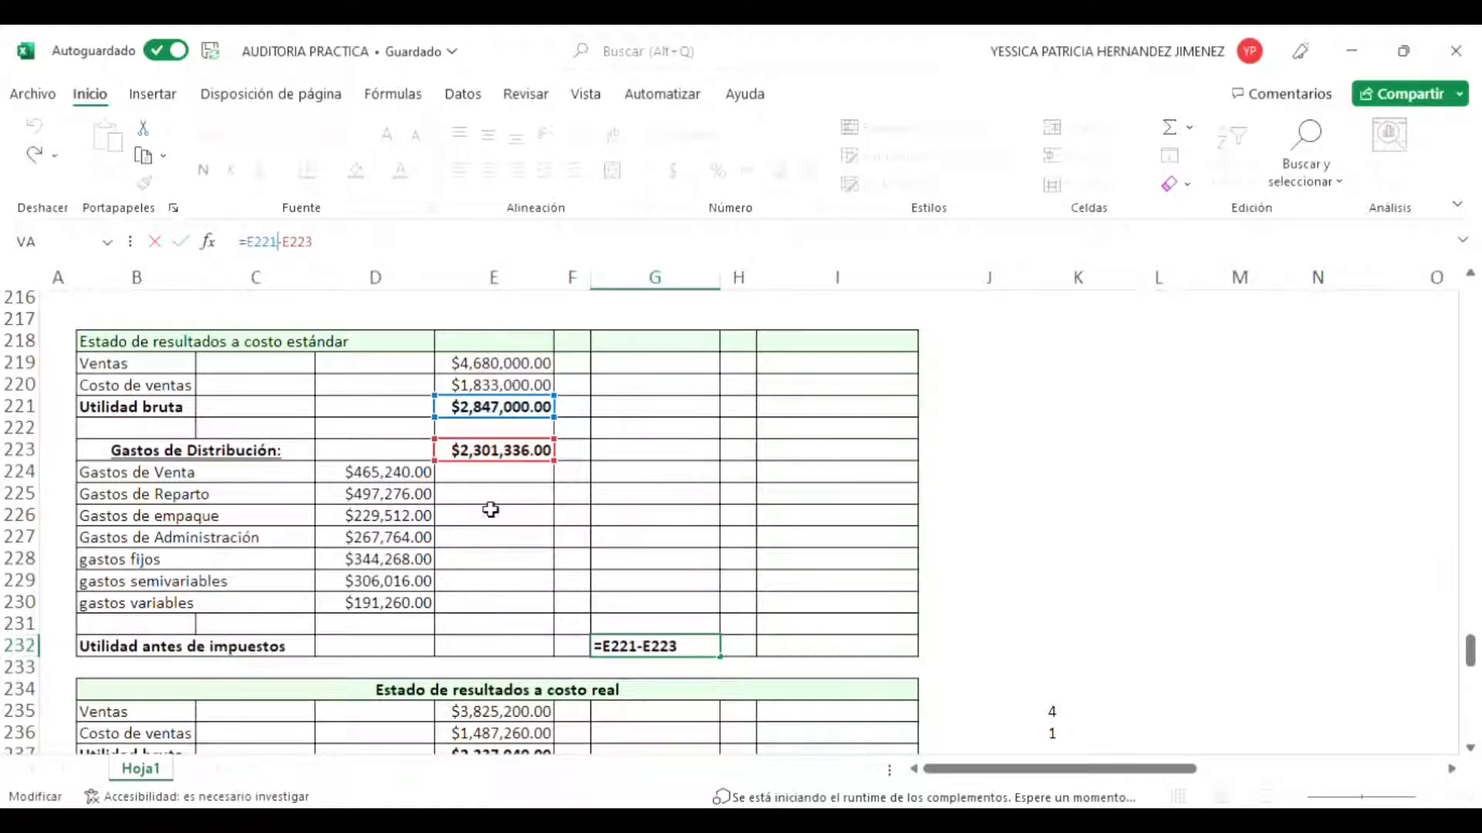
key(Return)
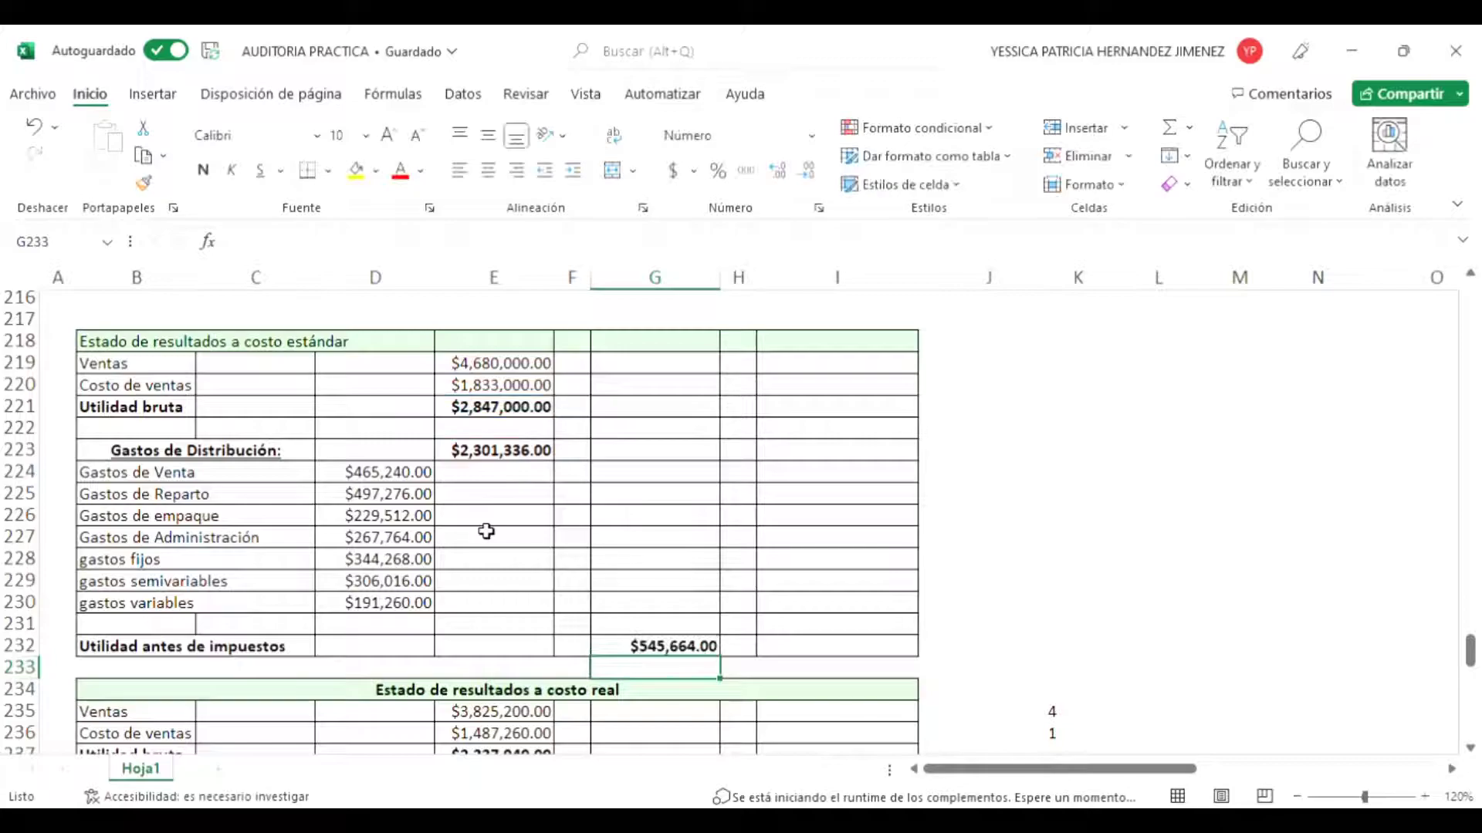
Step: Trace the Gastos de Administración amount of the Estado de resultados a costo real to the Total column of Gastos reales in Tabla (5)
click(435, 689)
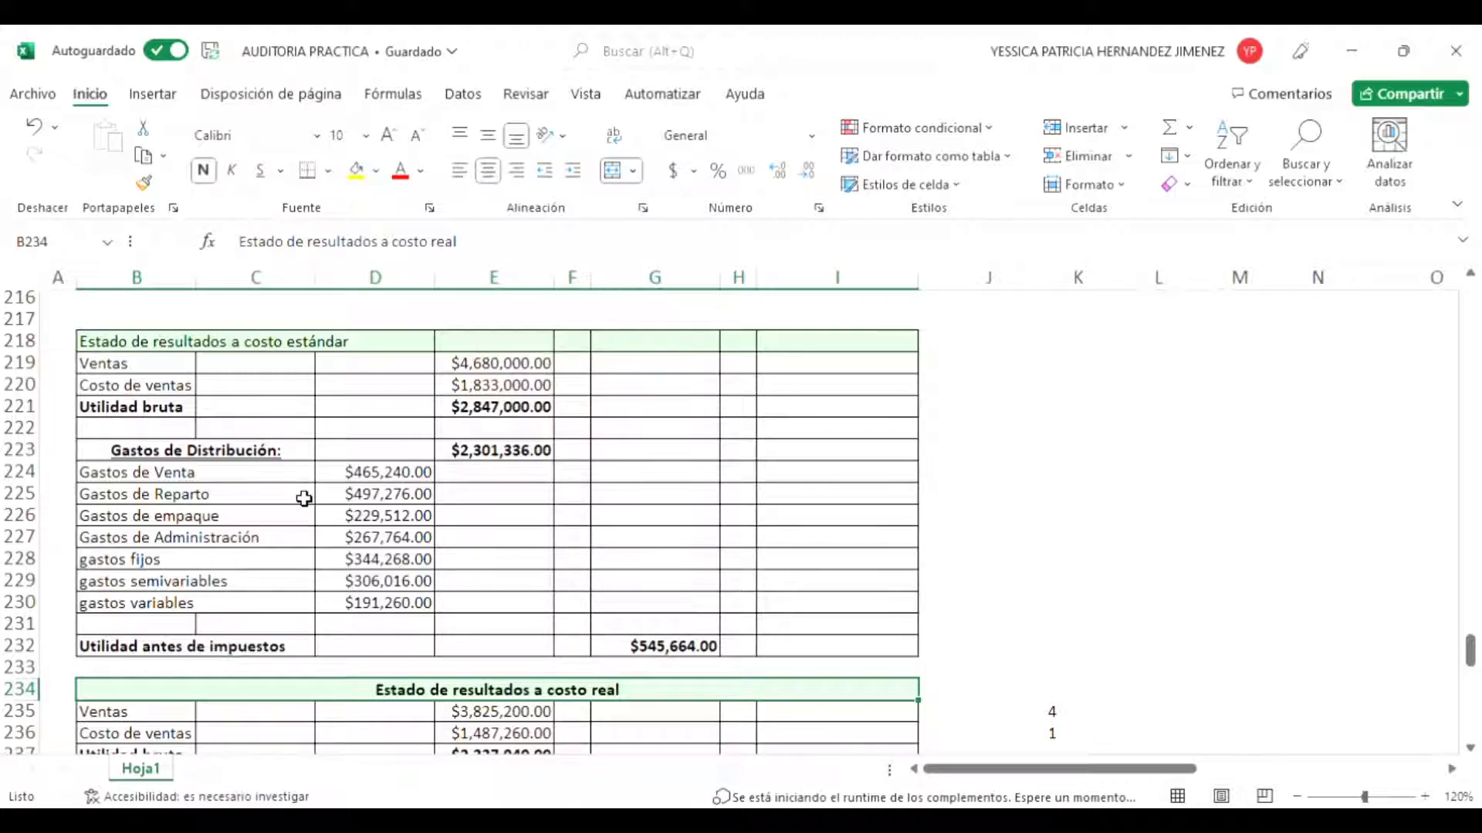
scroll(304, 496, down, 5)
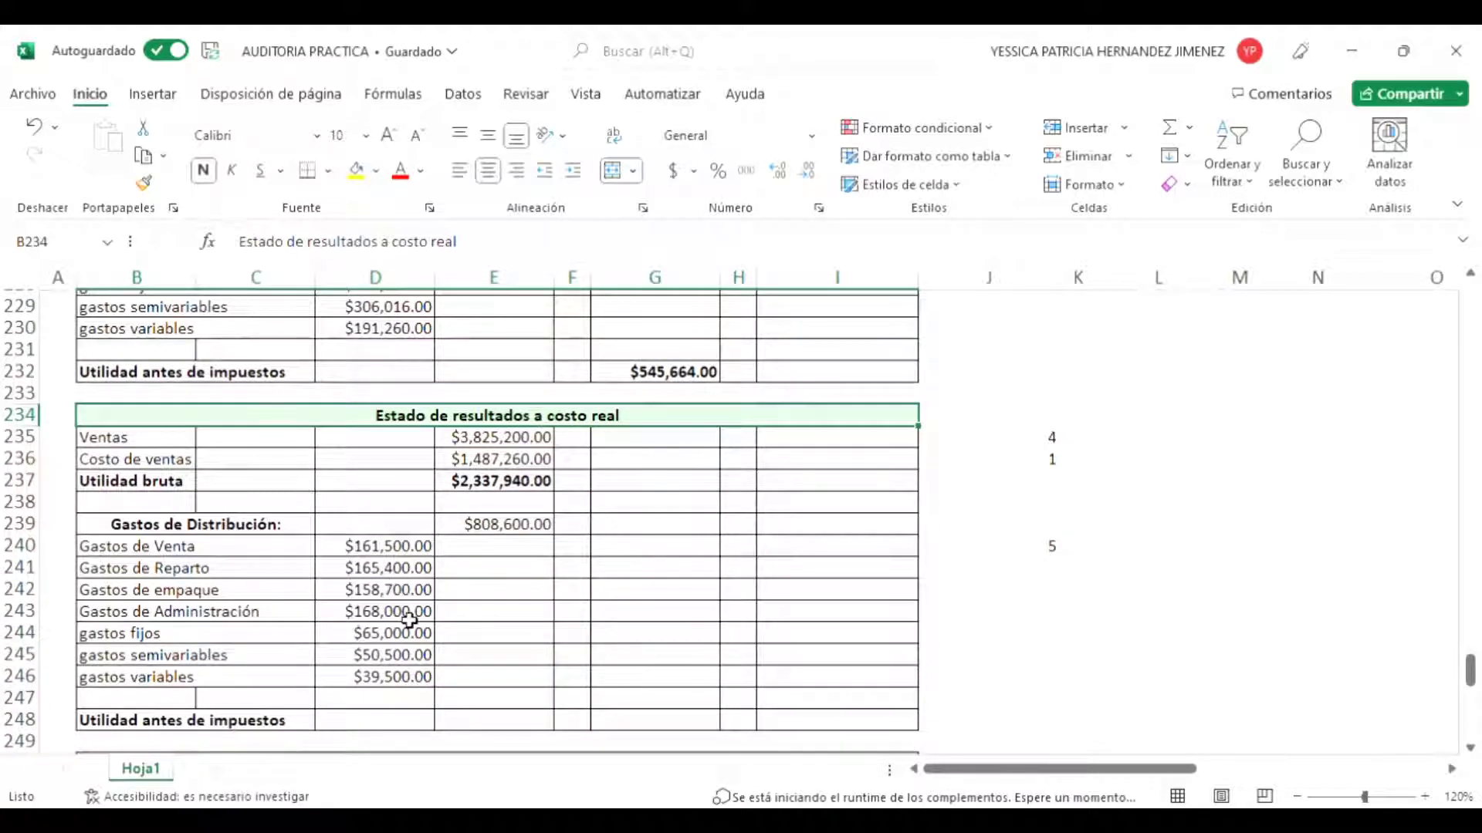
click(409, 620)
scroll(409, 620, up, 15)
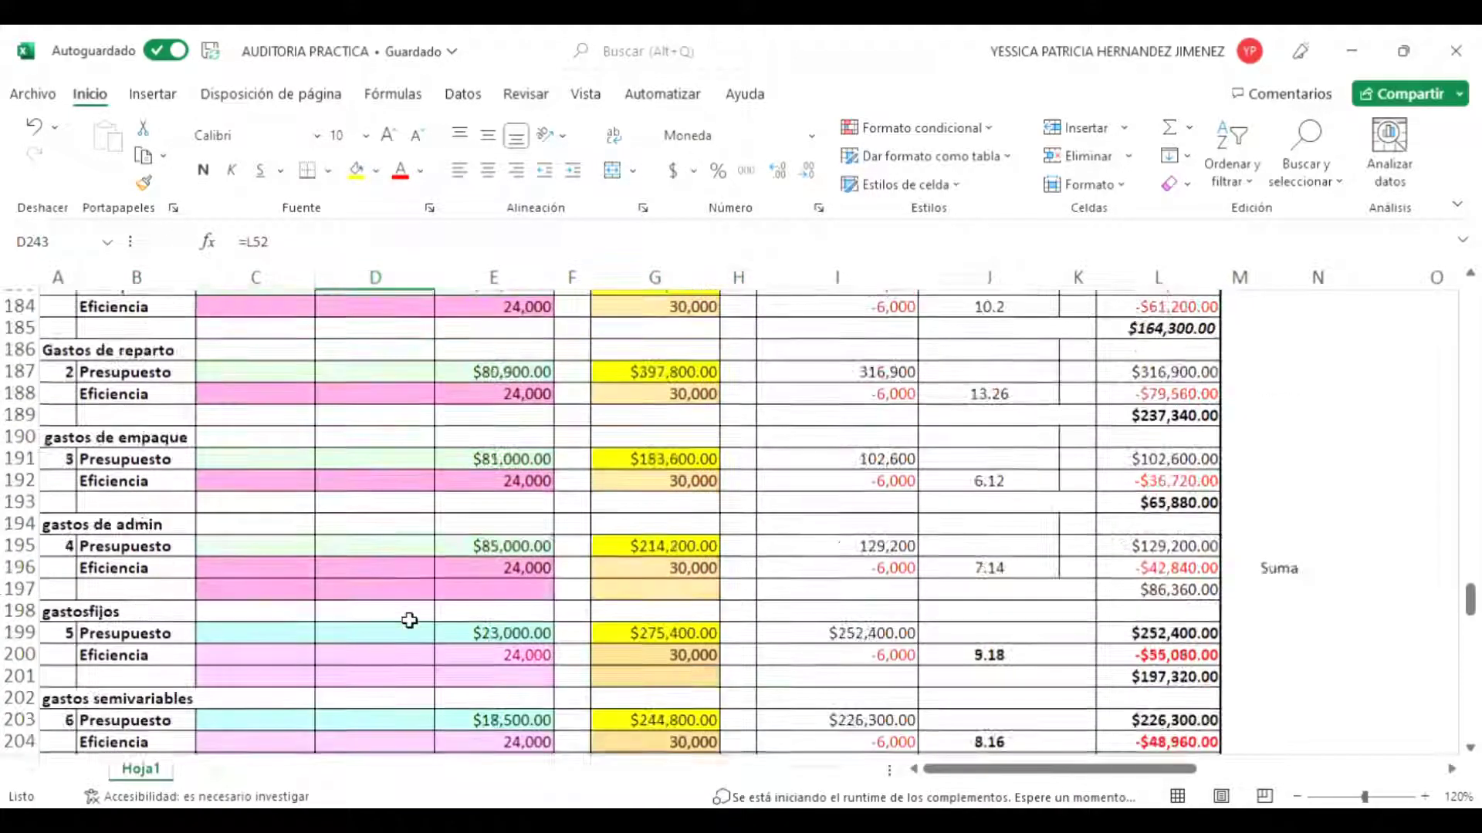
scroll(409, 619, up, 20)
scroll(409, 619, up, 18)
scroll(409, 620, down, 15)
scroll(409, 620, down, 10)
scroll(409, 619, up, 5)
scroll(409, 619, up, 5)
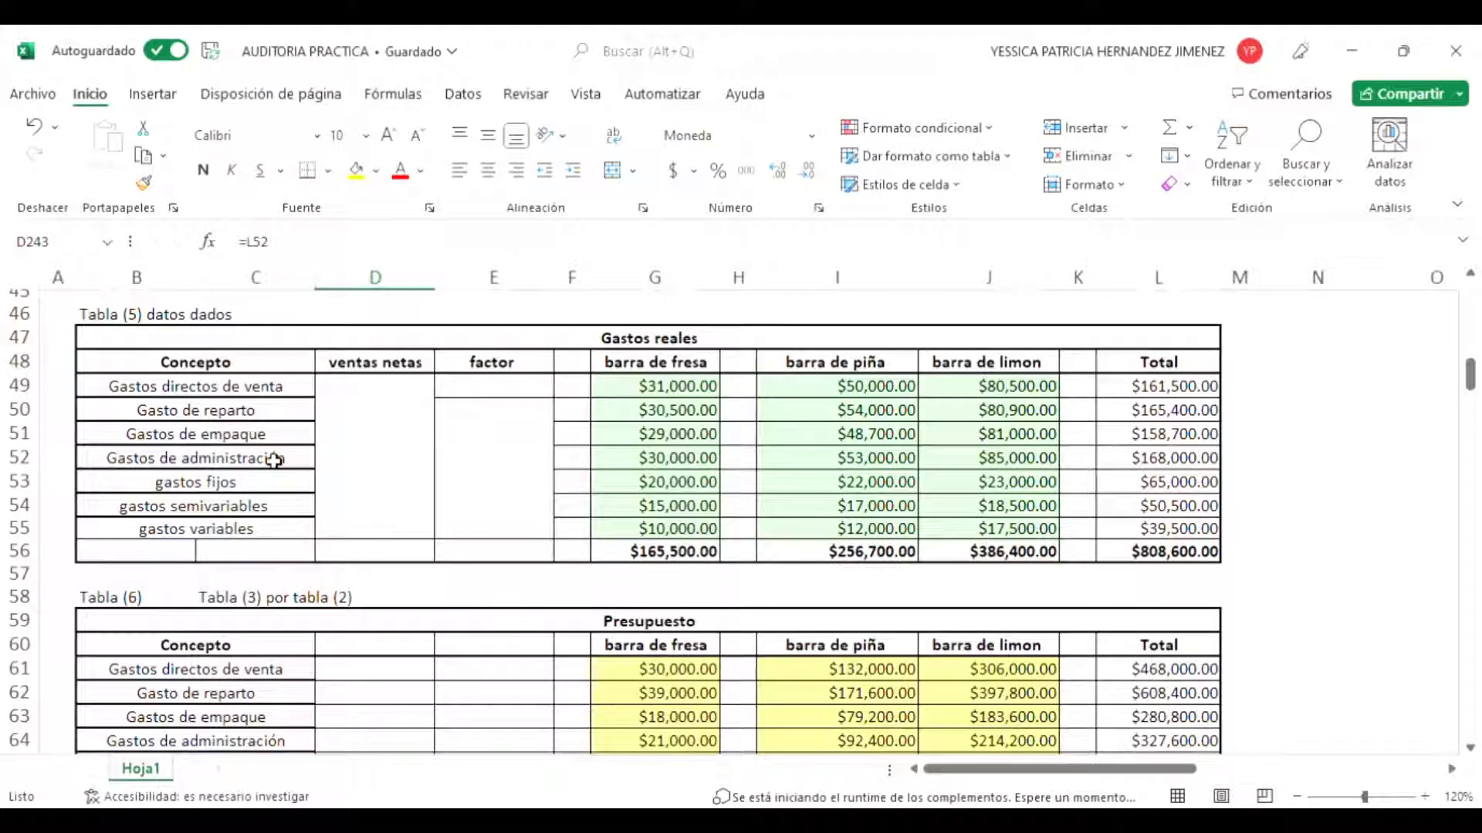
click(673, 344)
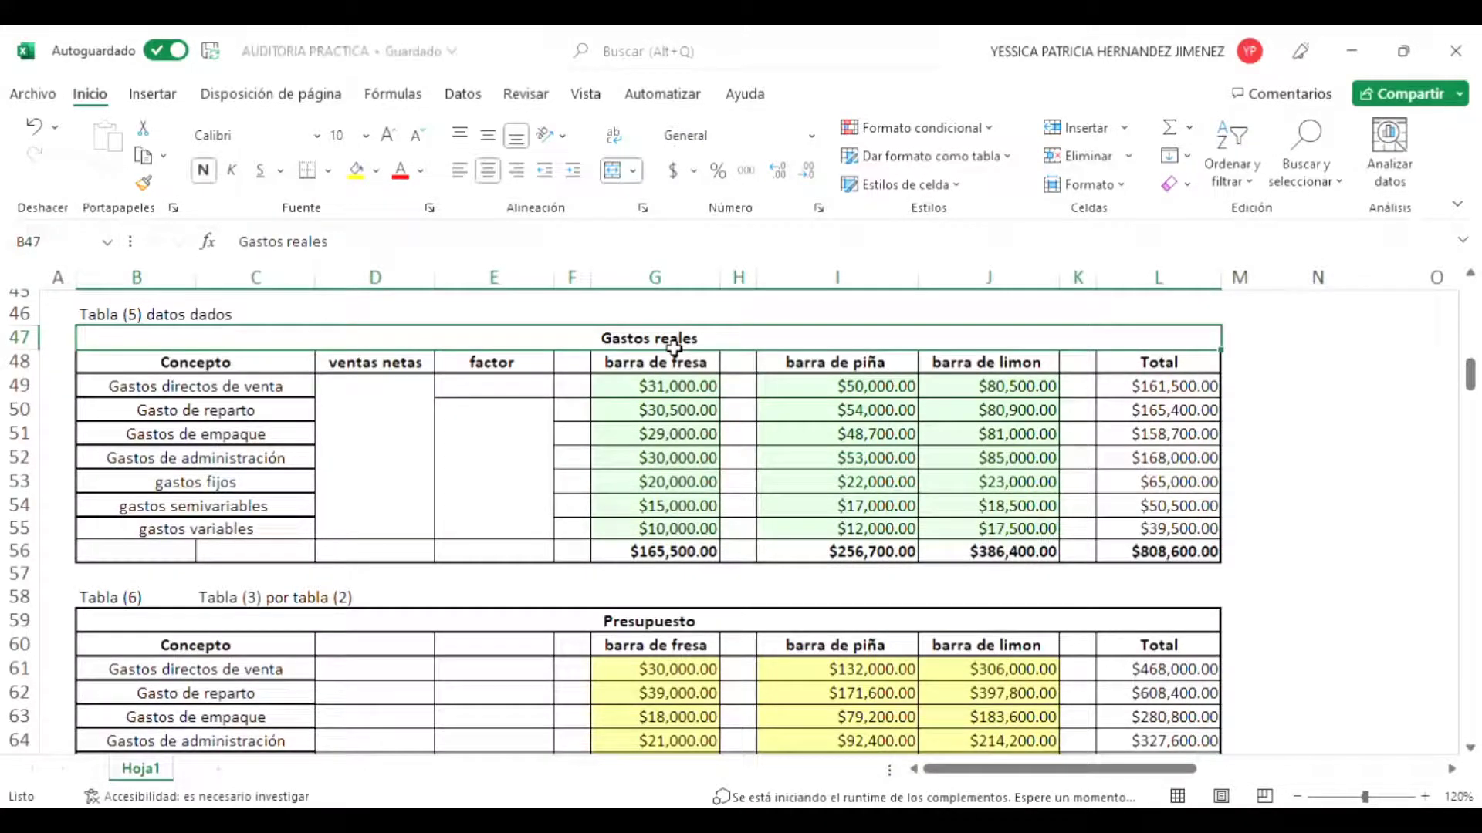
drag(1164, 387, 1155, 553)
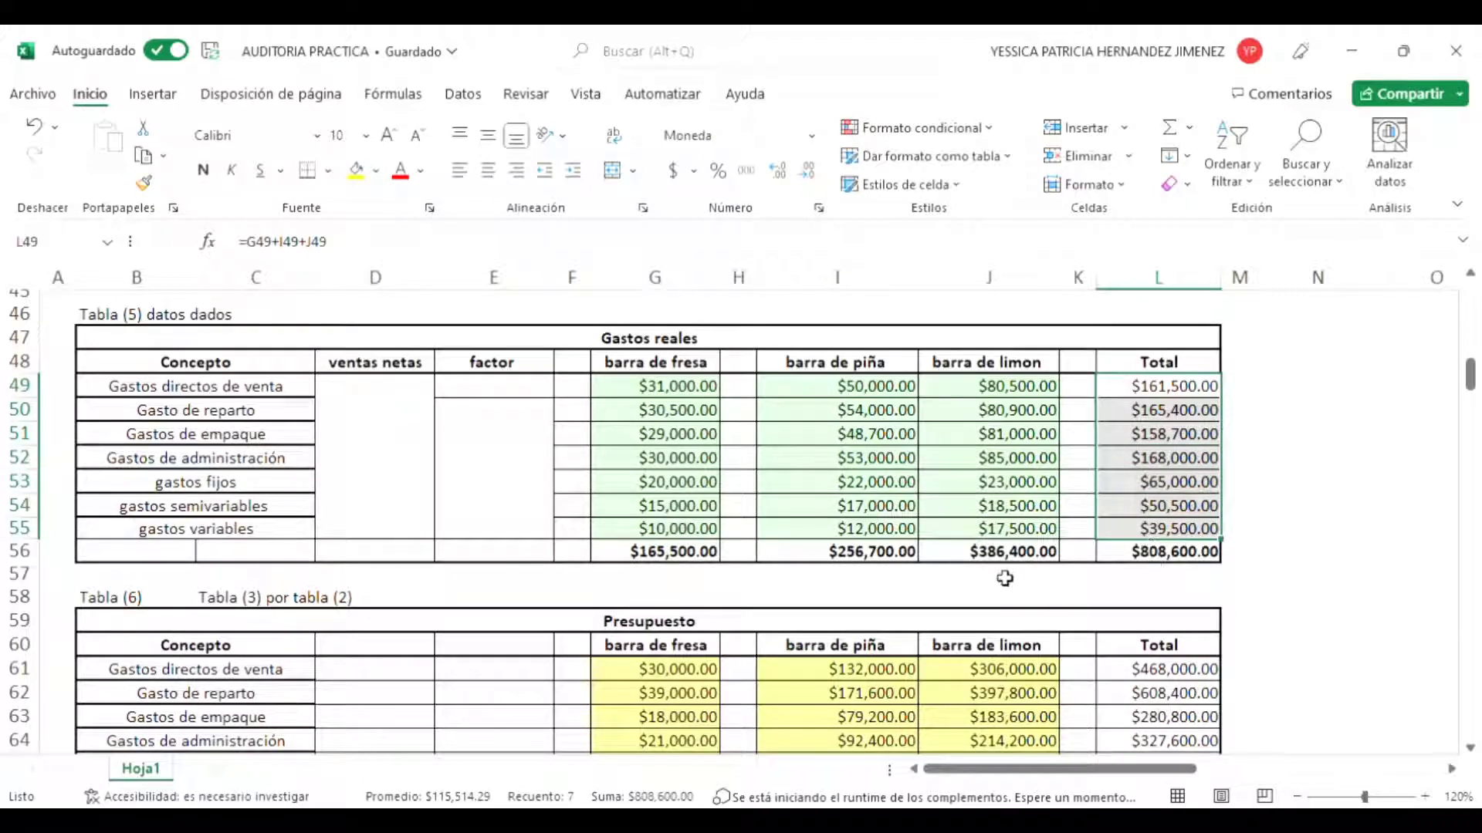
Step: Inspect the sum formula behind Gastos de Distribución in the Estado de resultados a costo real
scroll(953, 600, down, 20)
scroll(952, 601, down, 19)
scroll(953, 600, up, 4)
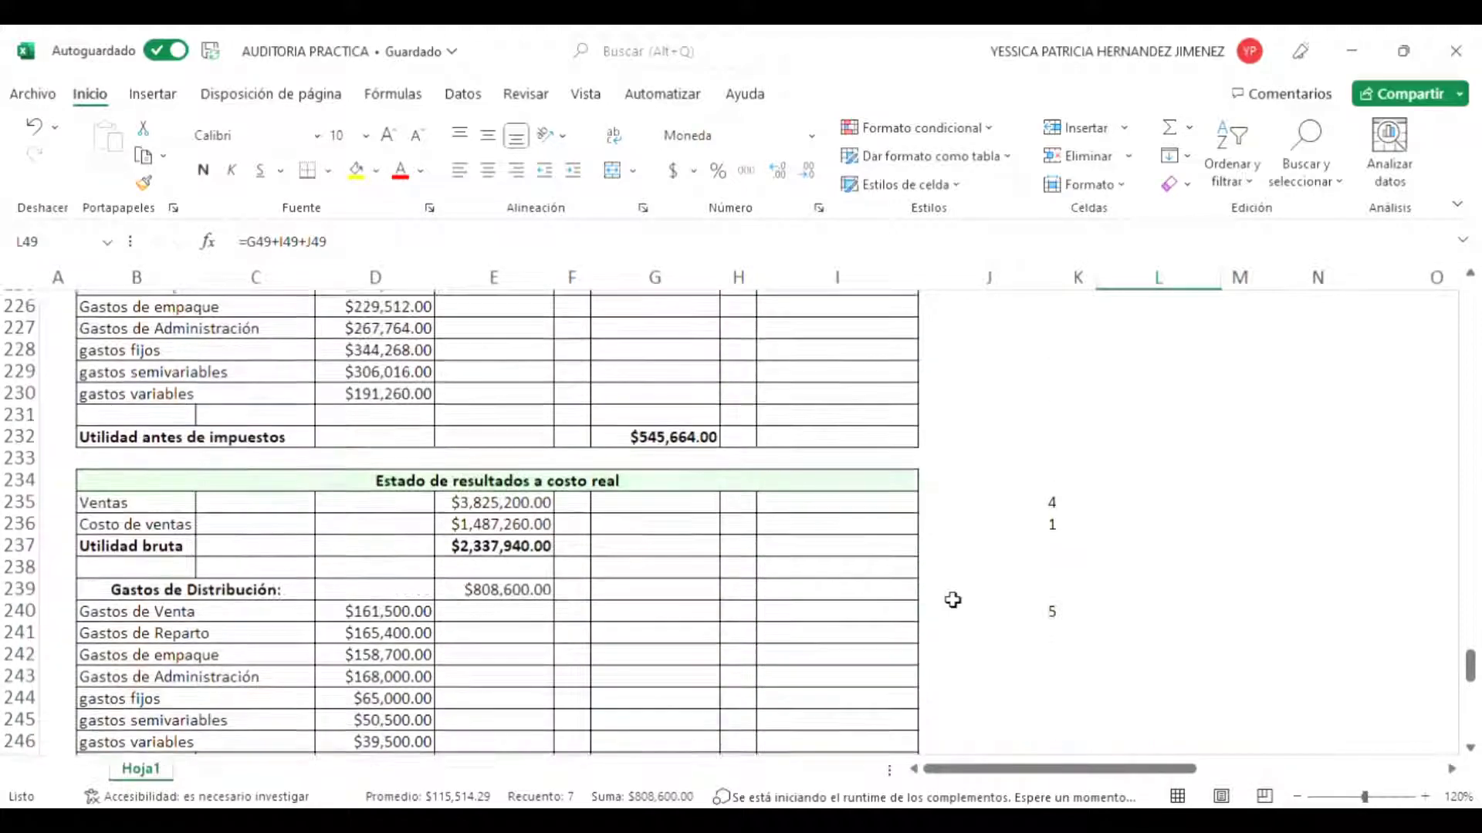
scroll(454, 597, down, 2)
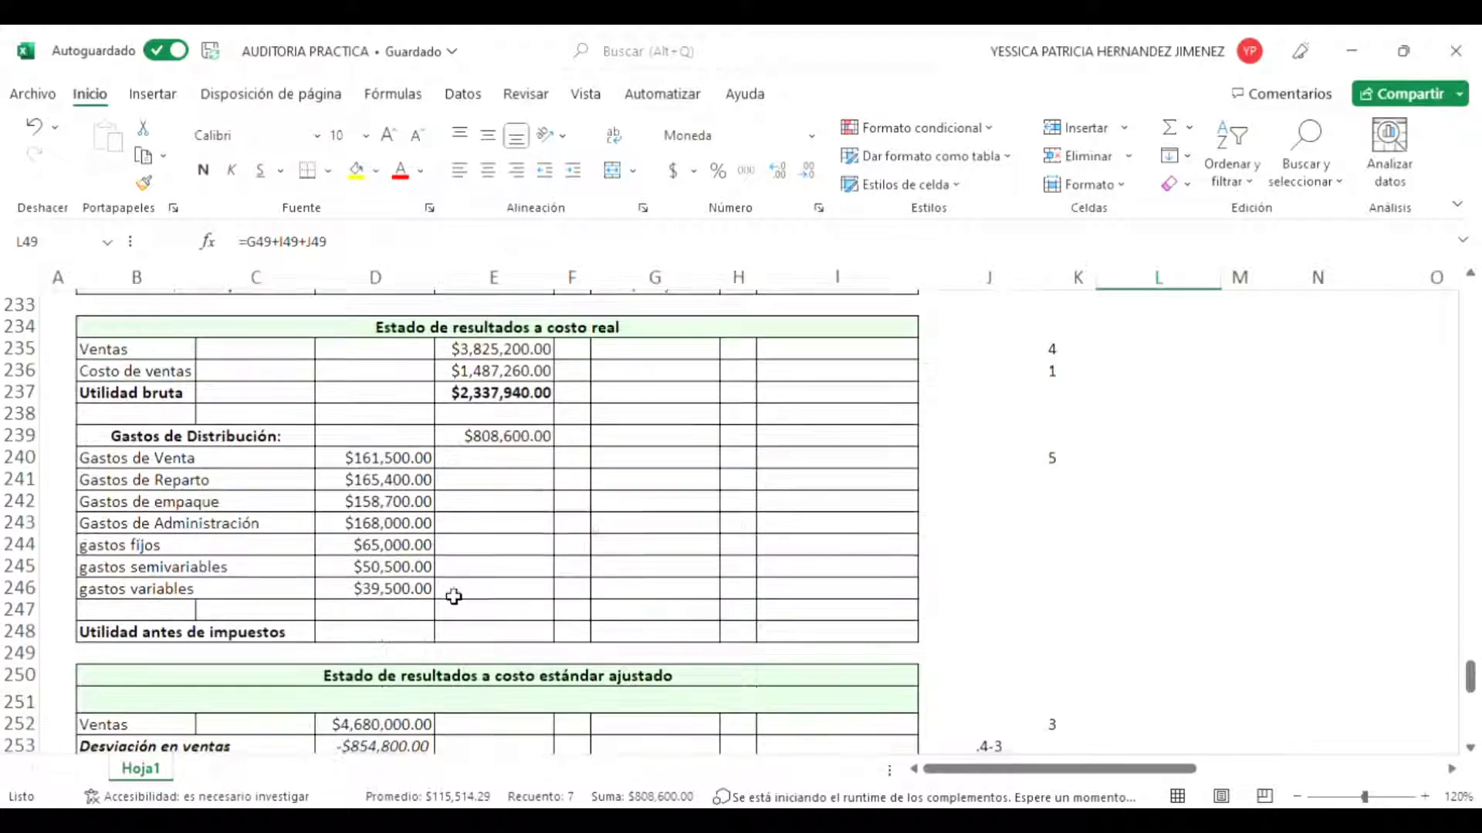
click(521, 445)
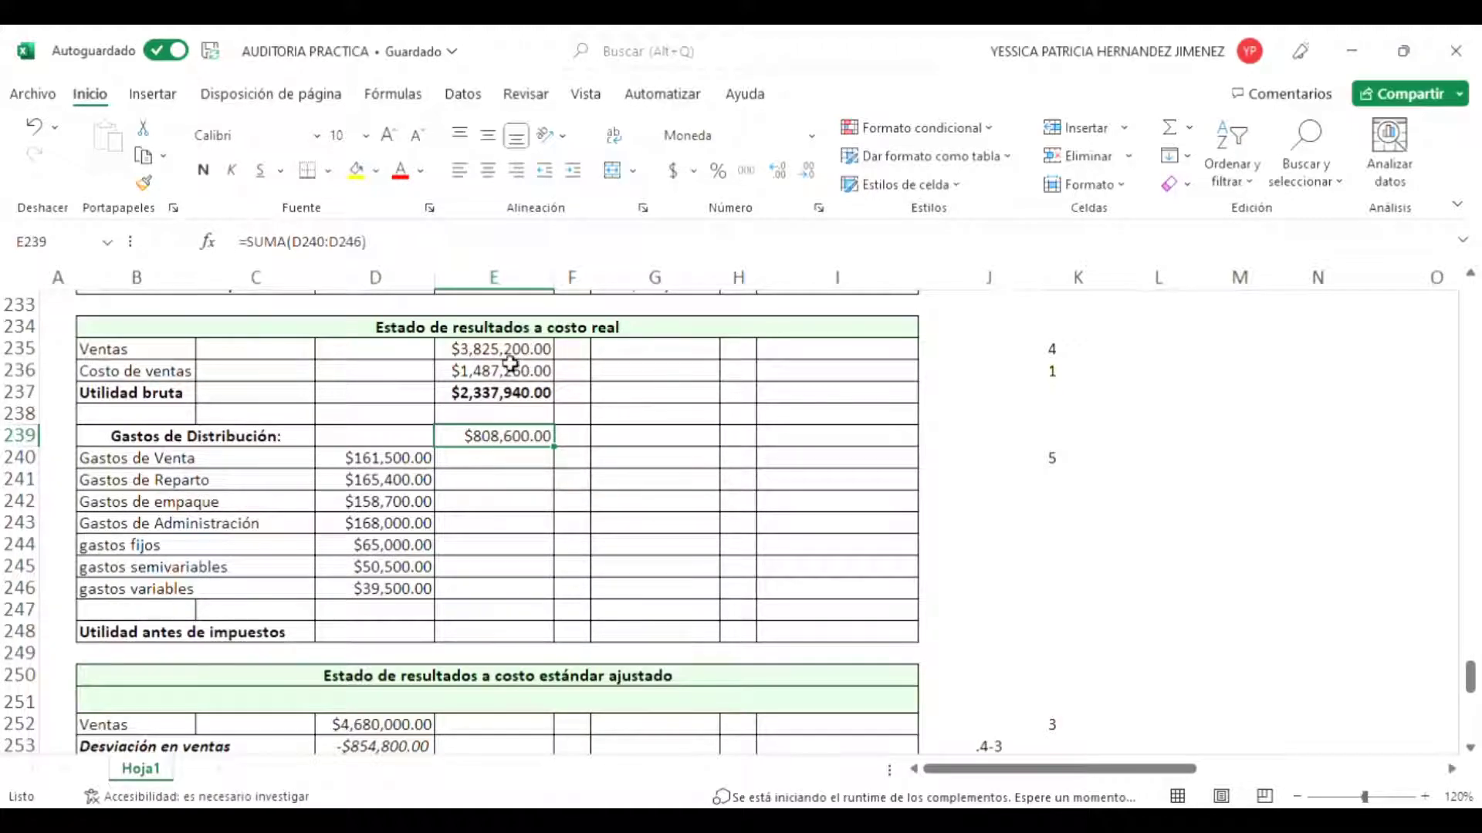
Step: Trace the Ventas amount of the costo real statement to the total Importe of Ventas Reales in Tabla (4)
click(512, 352)
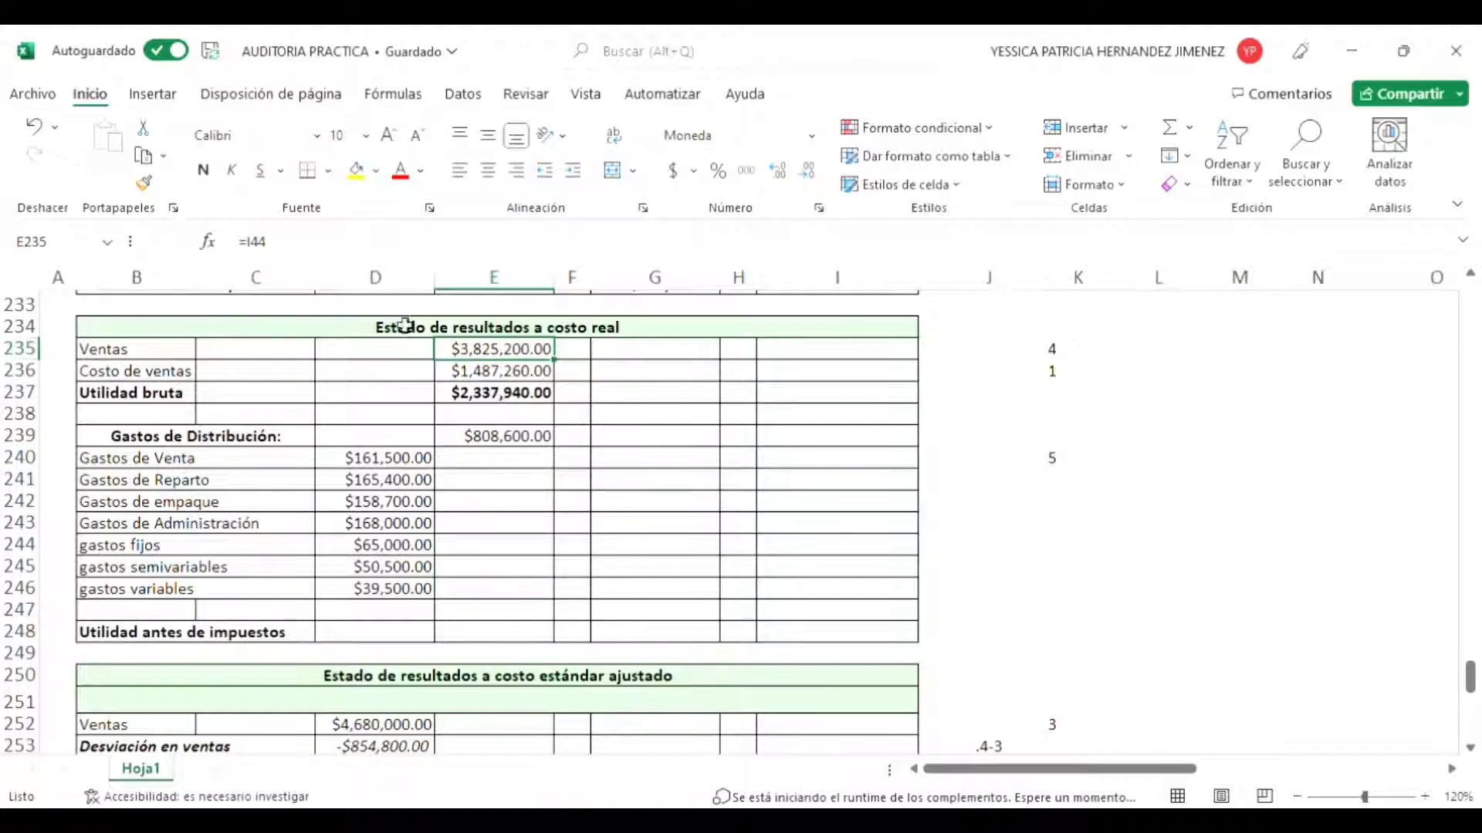
scroll(478, 378, up, 5)
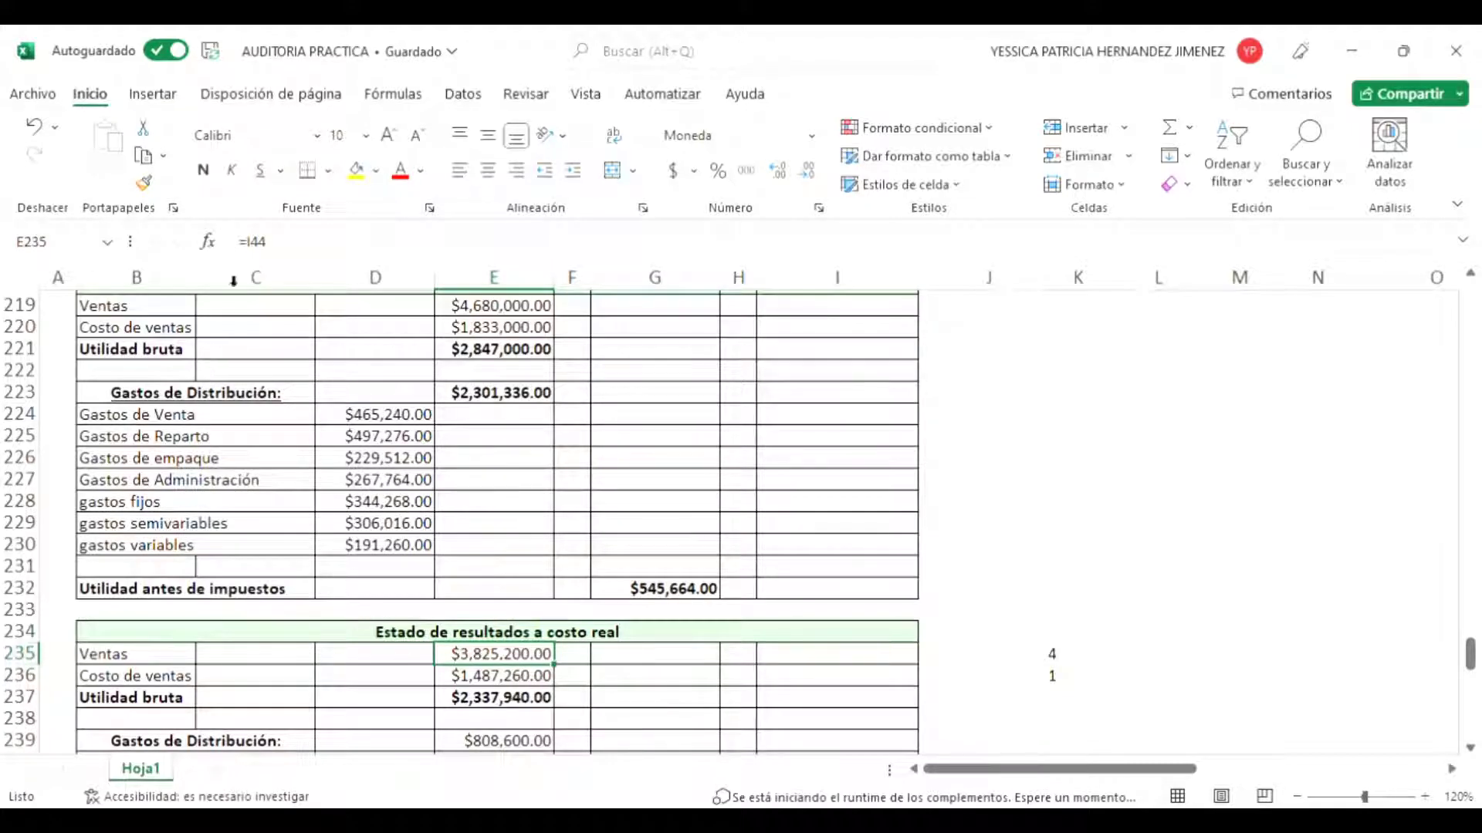
click(255, 254)
scroll(502, 584, up, 20)
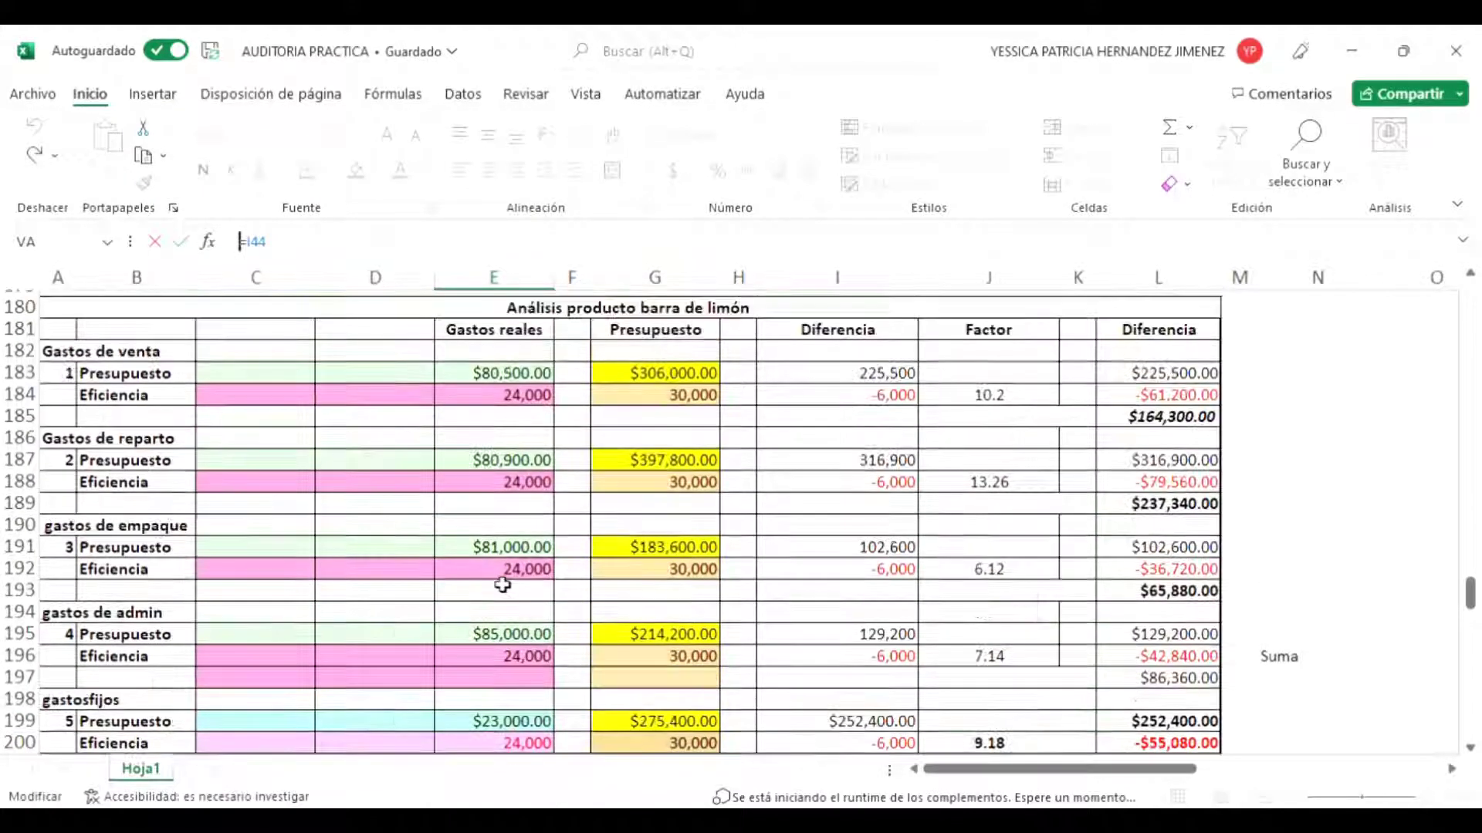
scroll(502, 584, up, 20)
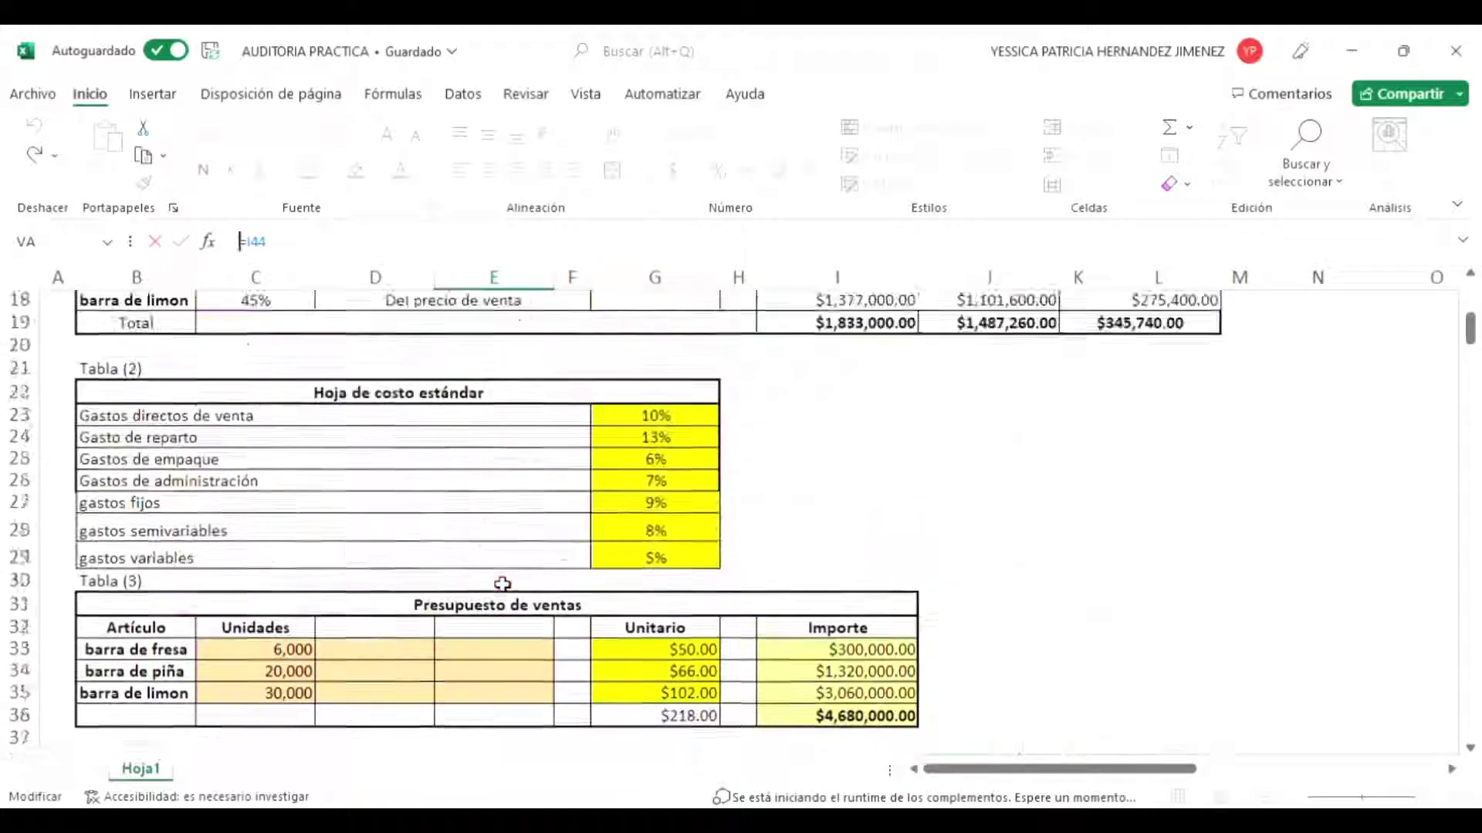
scroll(502, 584, up, 5)
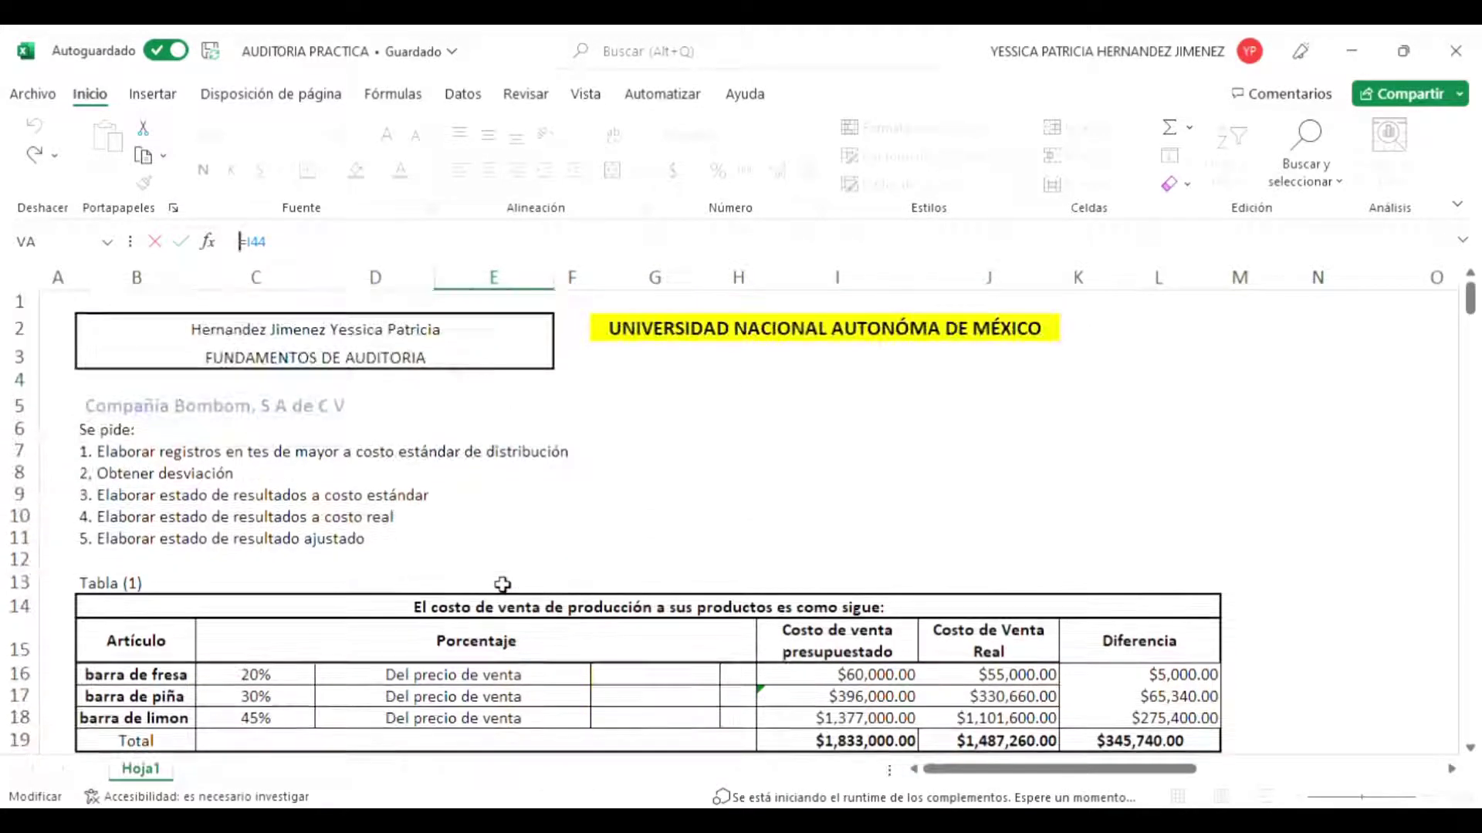
scroll(503, 584, down, 7)
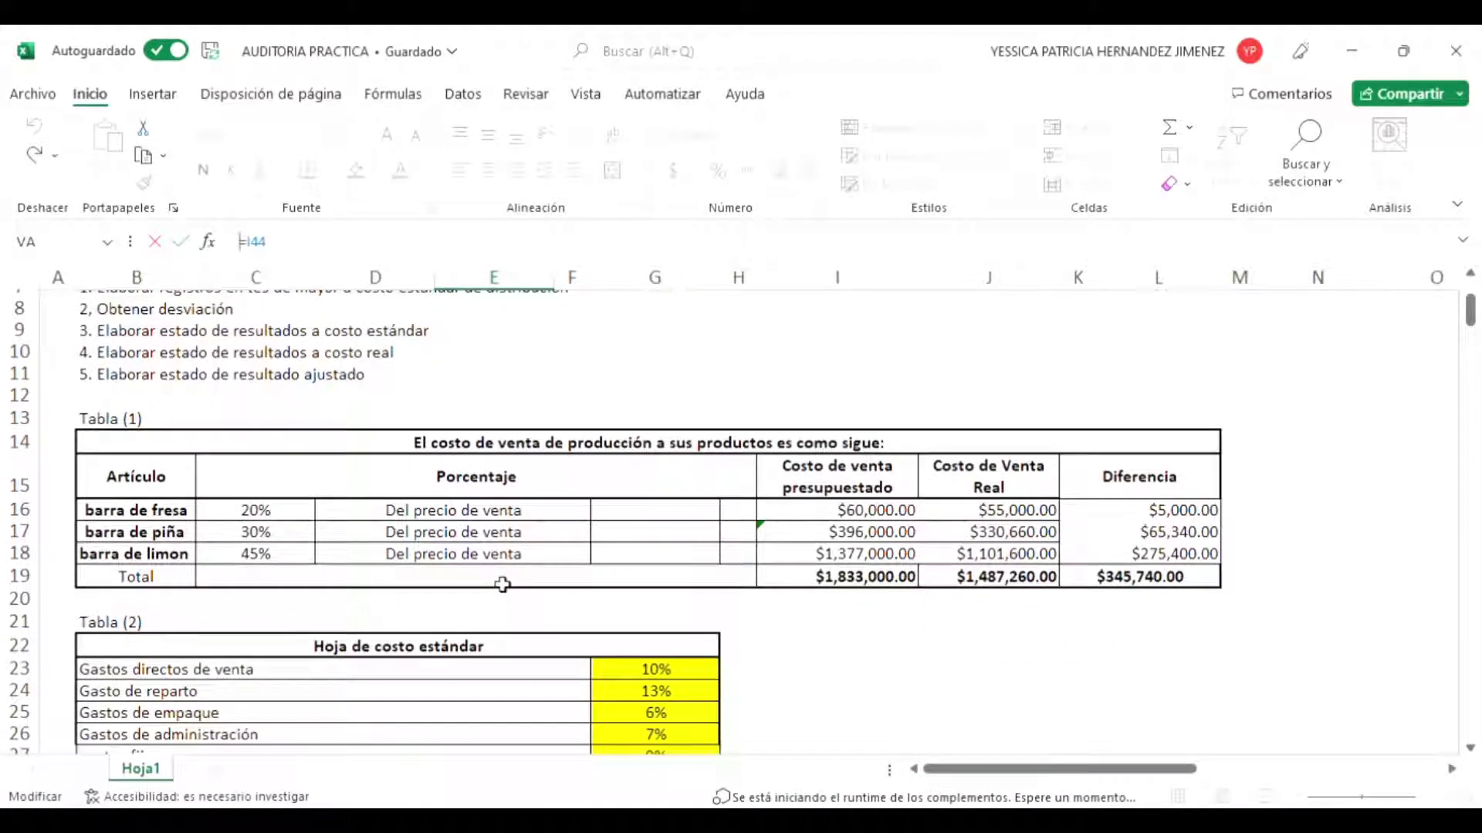
scroll(502, 585, down, 5)
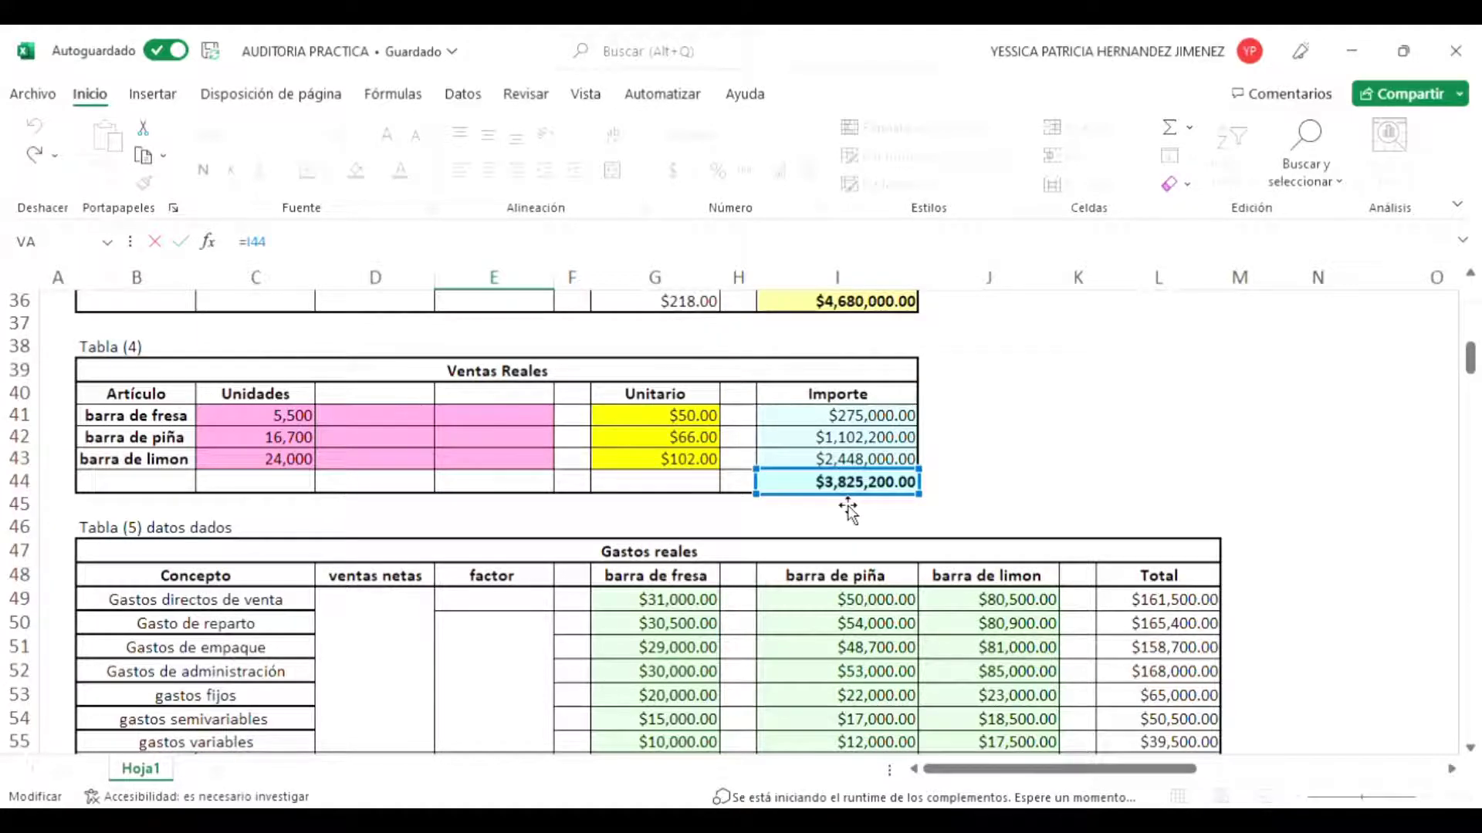
scroll(849, 512, up, 4)
scroll(576, 402, down, 1)
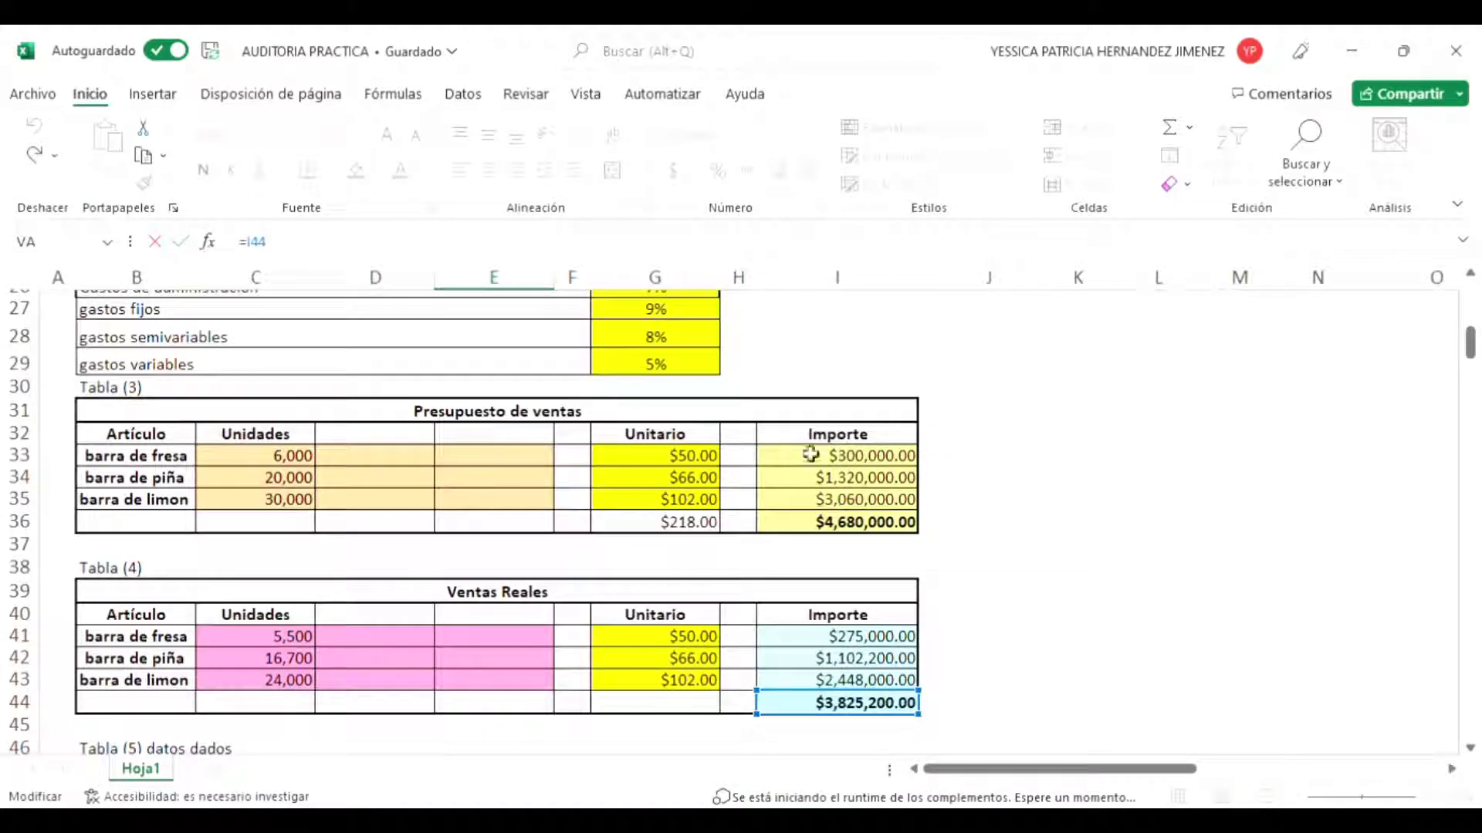
text(=)
click(474, 417)
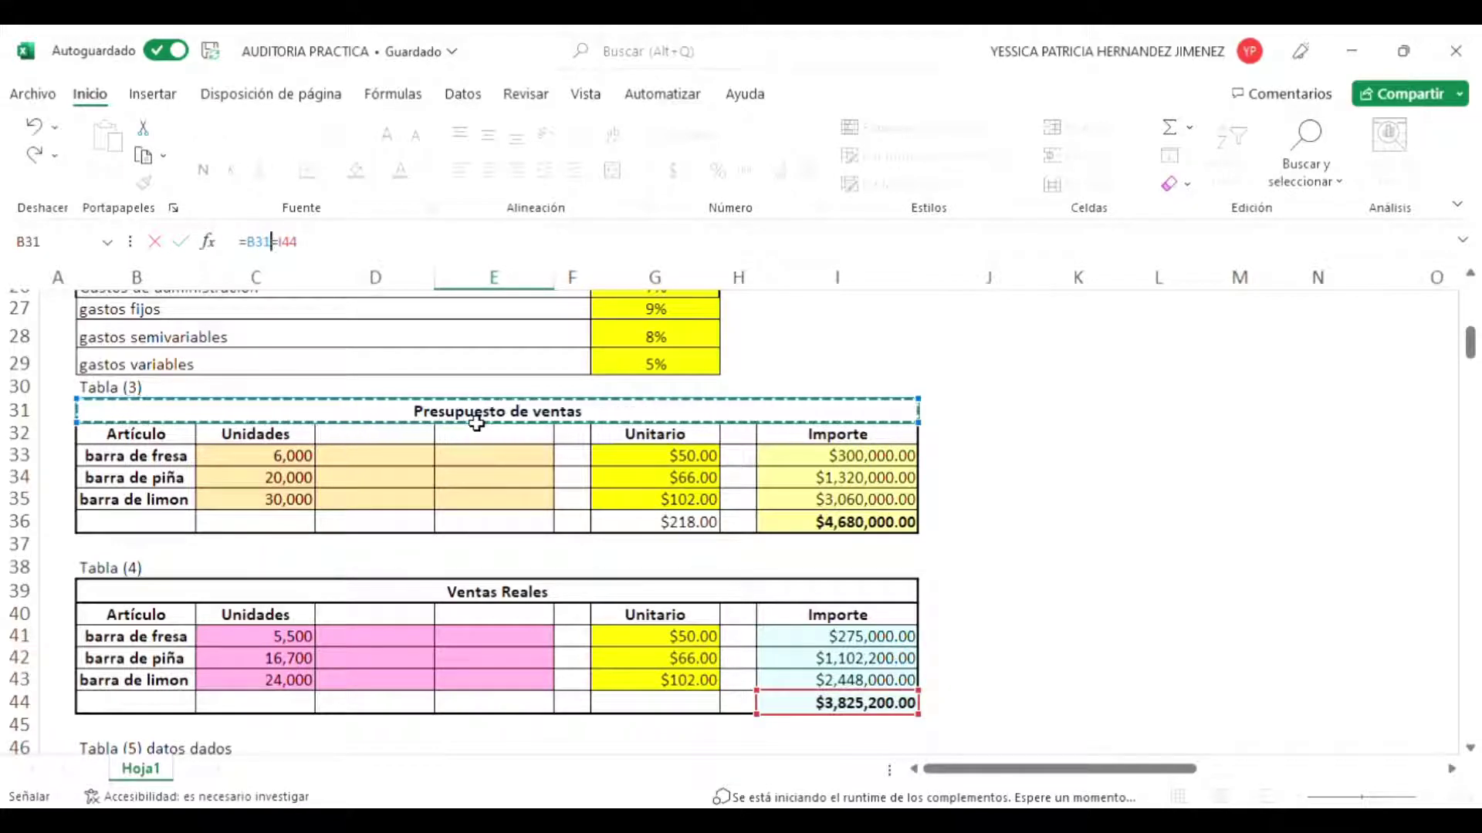
key(BackSpace)
key(BackSpace)
key(BackSpace)
key(BackSpace)
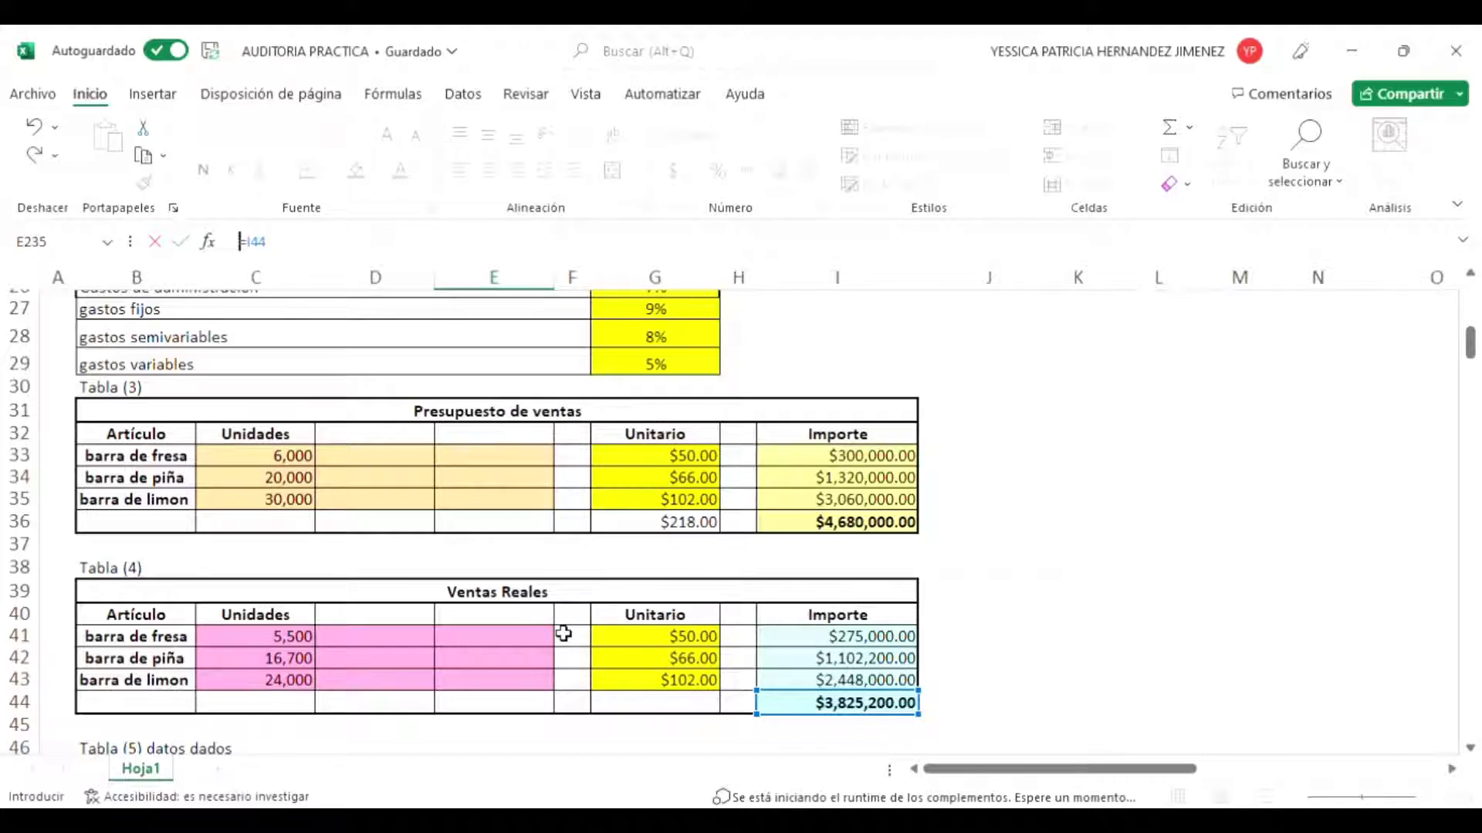
Step: Undo the accidental change to the Ventas formula of the Estado de resultados a costo real, restoring =I44
scroll(564, 634, down, 20)
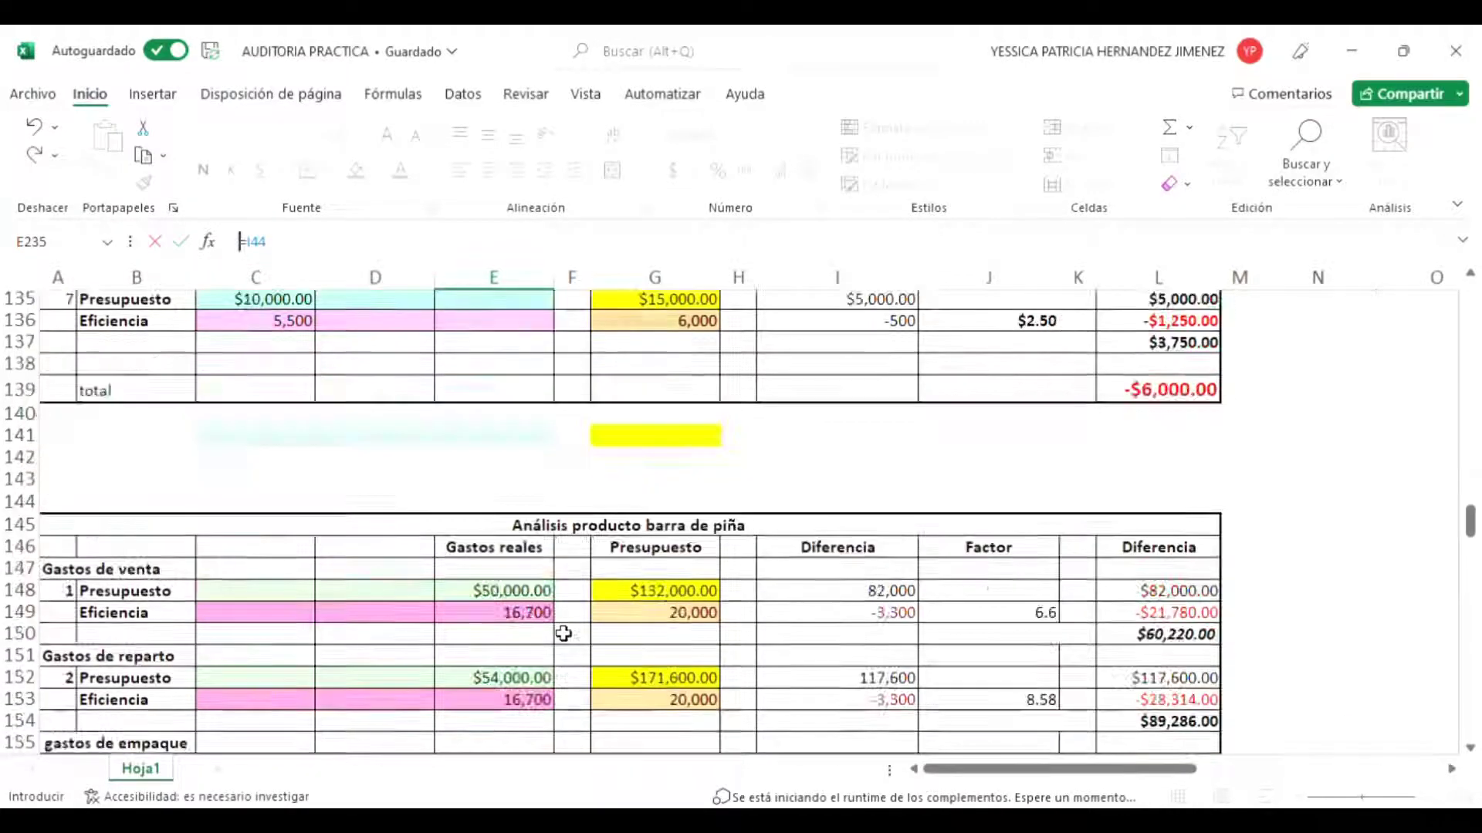
scroll(565, 633, down, 20)
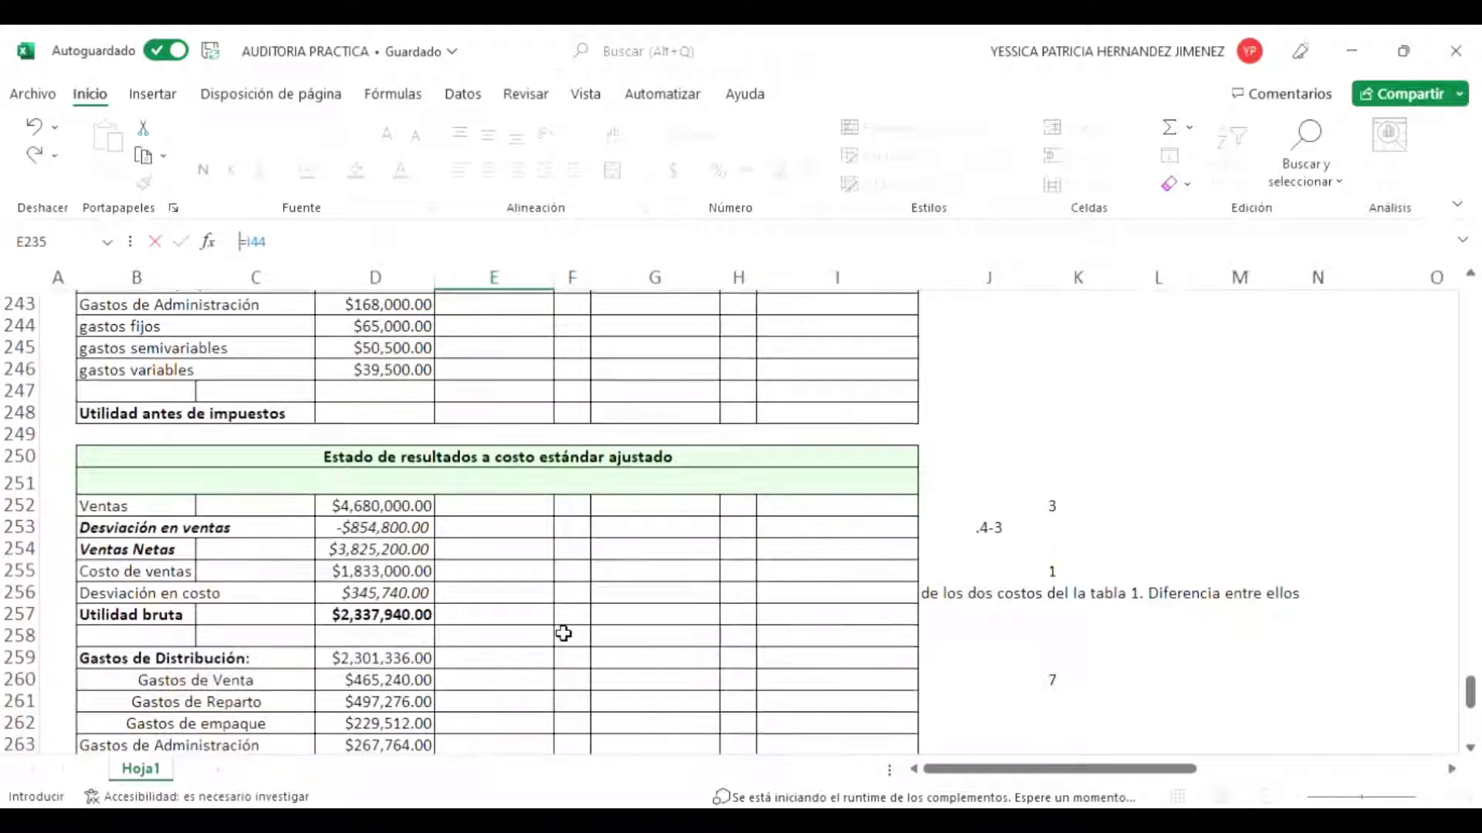
scroll(564, 634, up, 2)
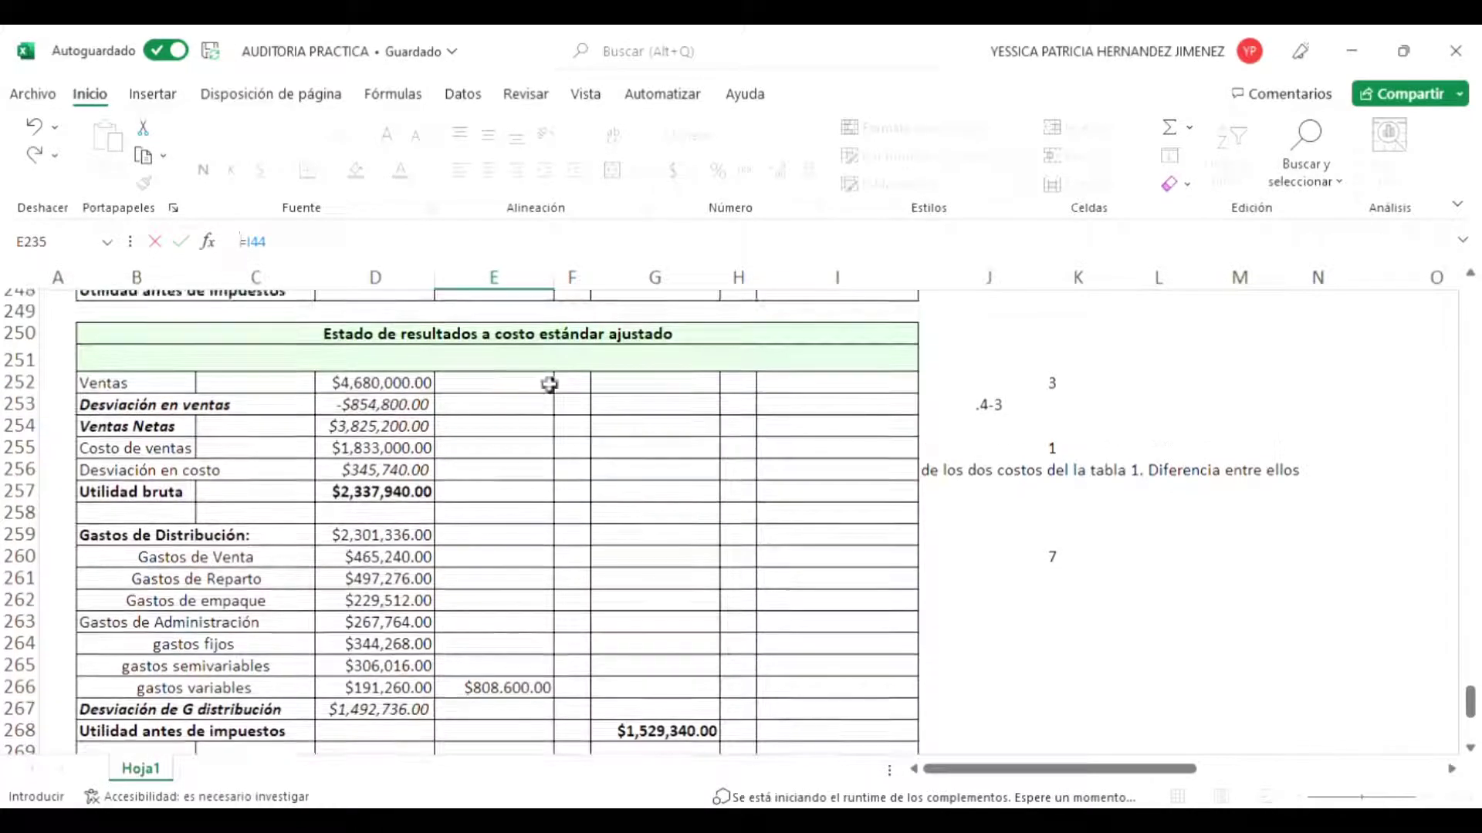
click(457, 331)
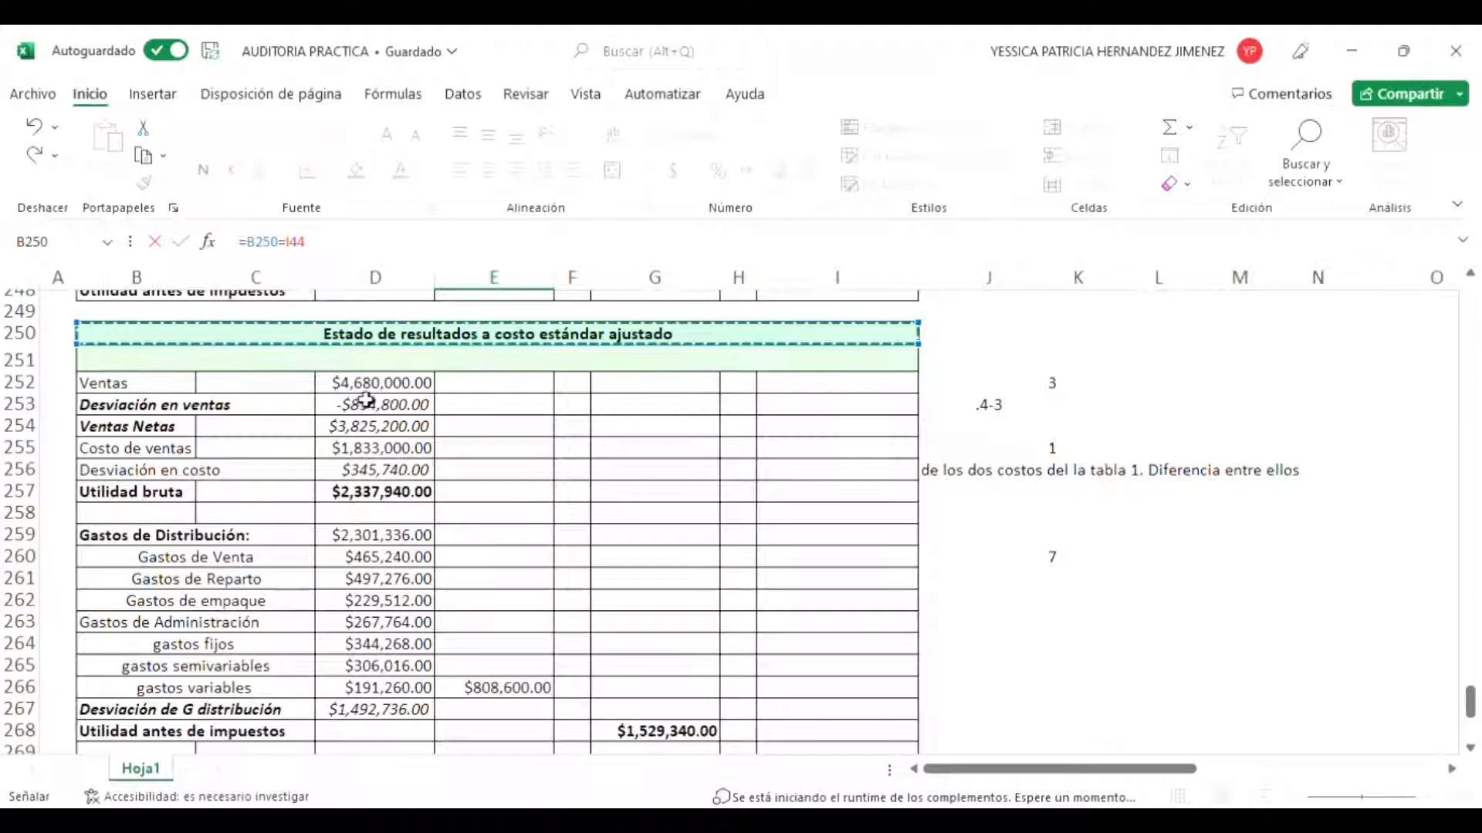
key(Return)
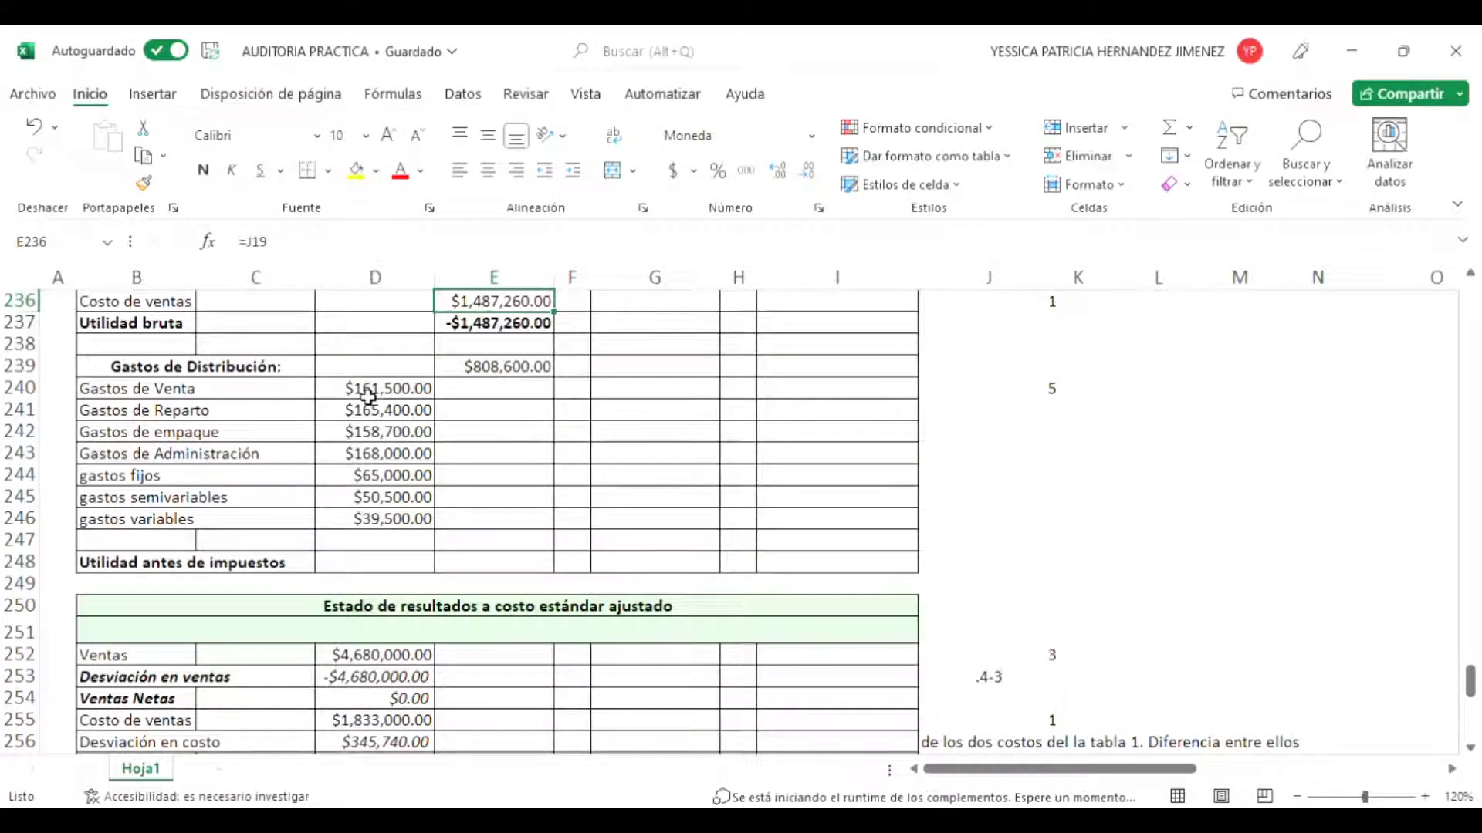
scroll(586, 534, up, 1)
scroll(586, 534, down, 1)
scroll(590, 545, up, 2)
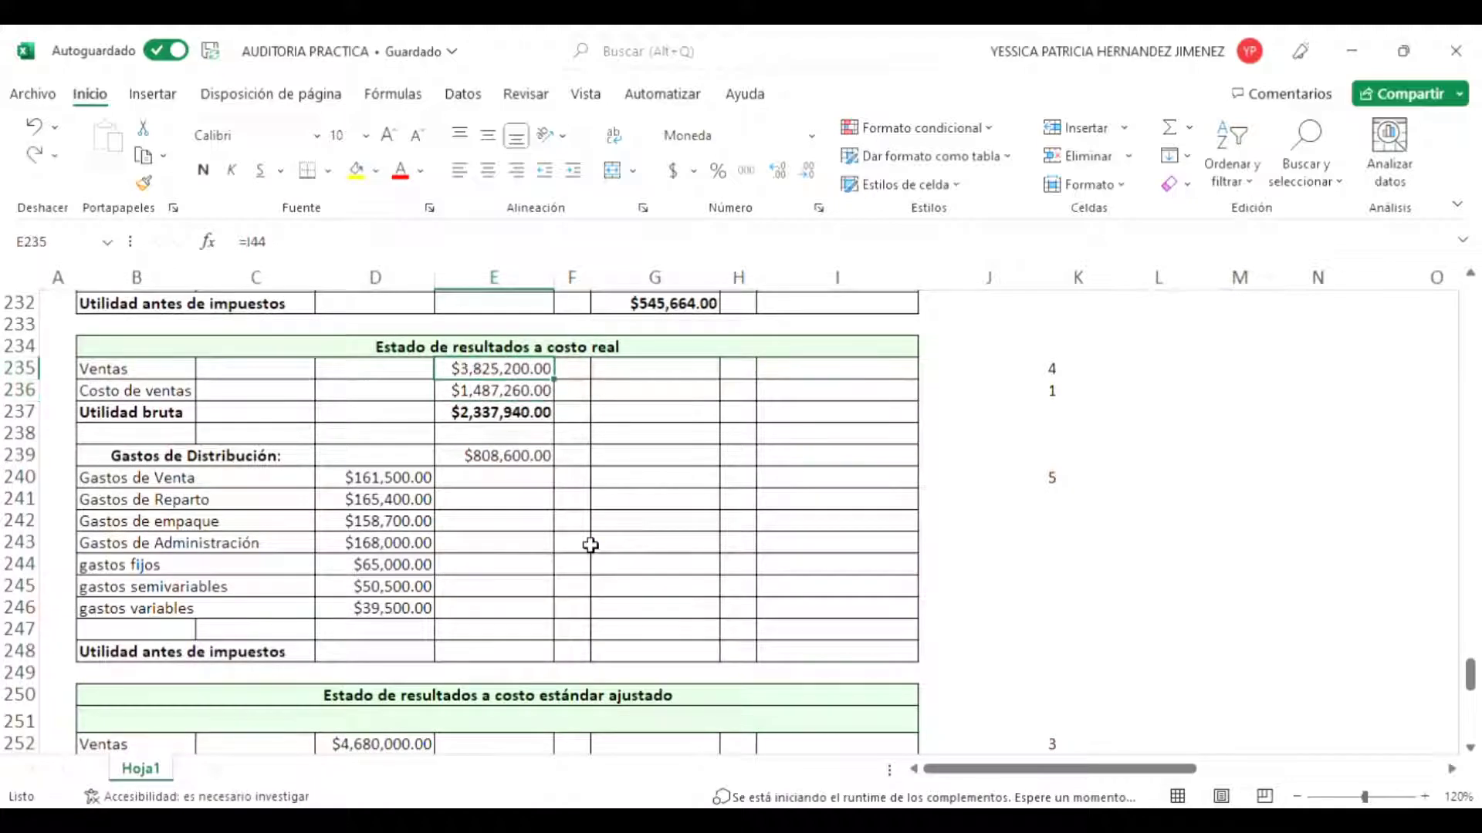
Step: Trace the Ventas amount of the Estado de resultados a costo estándar ajustado to Ventas in the costo estándar statement
scroll(591, 545, down, 3)
scroll(449, 549, down, 1)
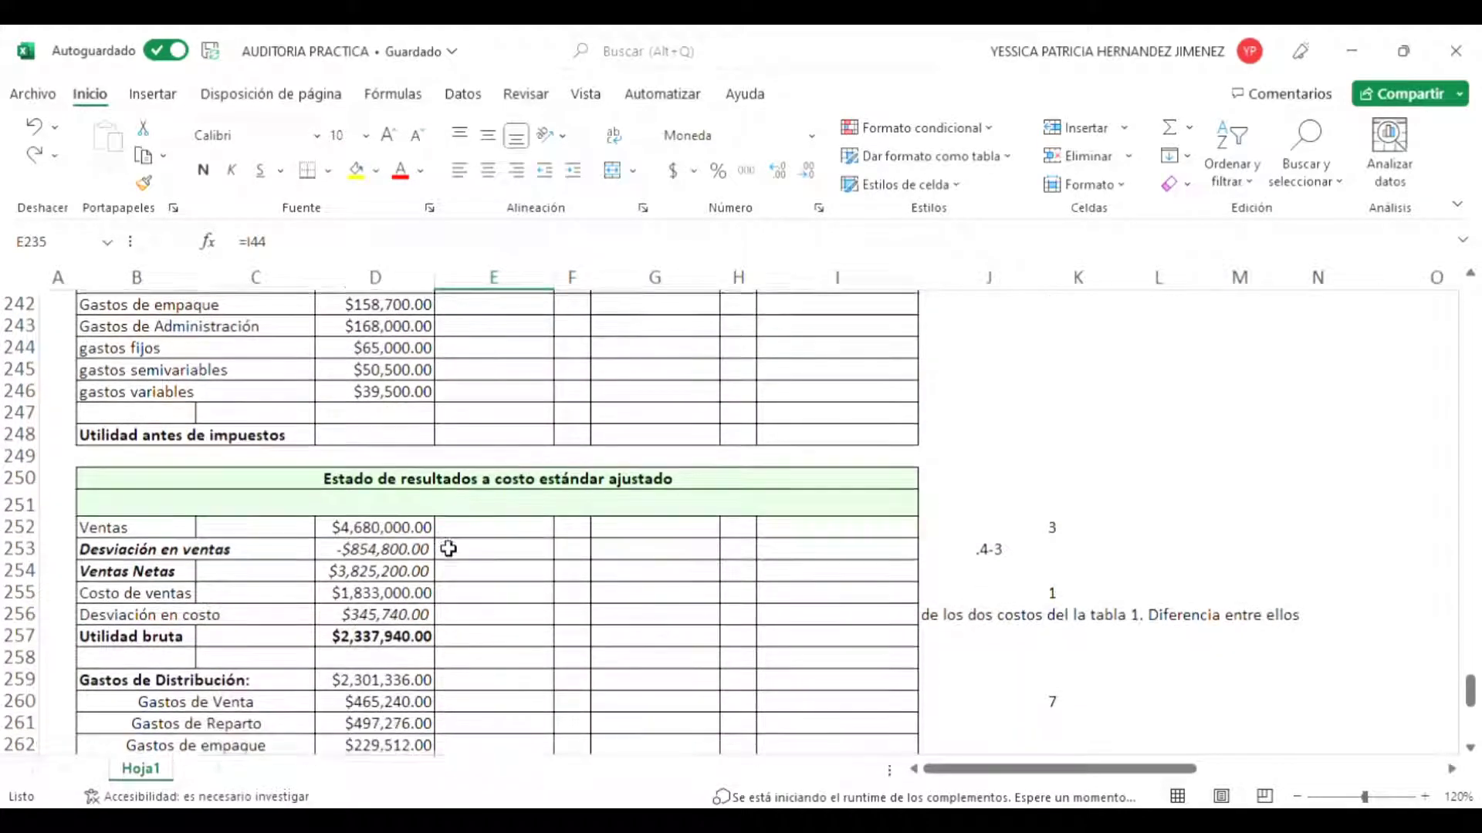
click(408, 544)
click(401, 532)
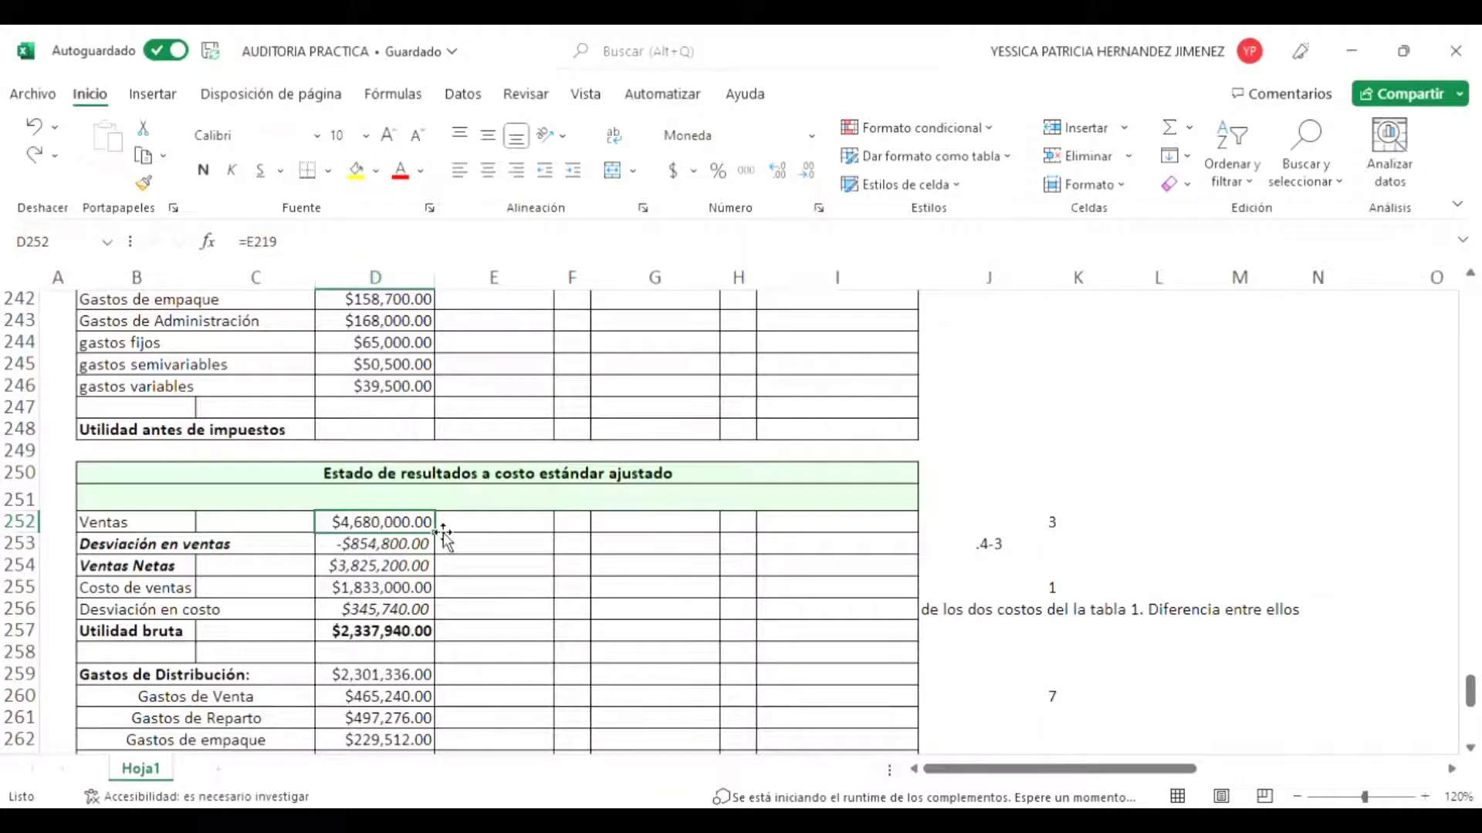
scroll(443, 532, up, 3)
scroll(445, 537, down, 1)
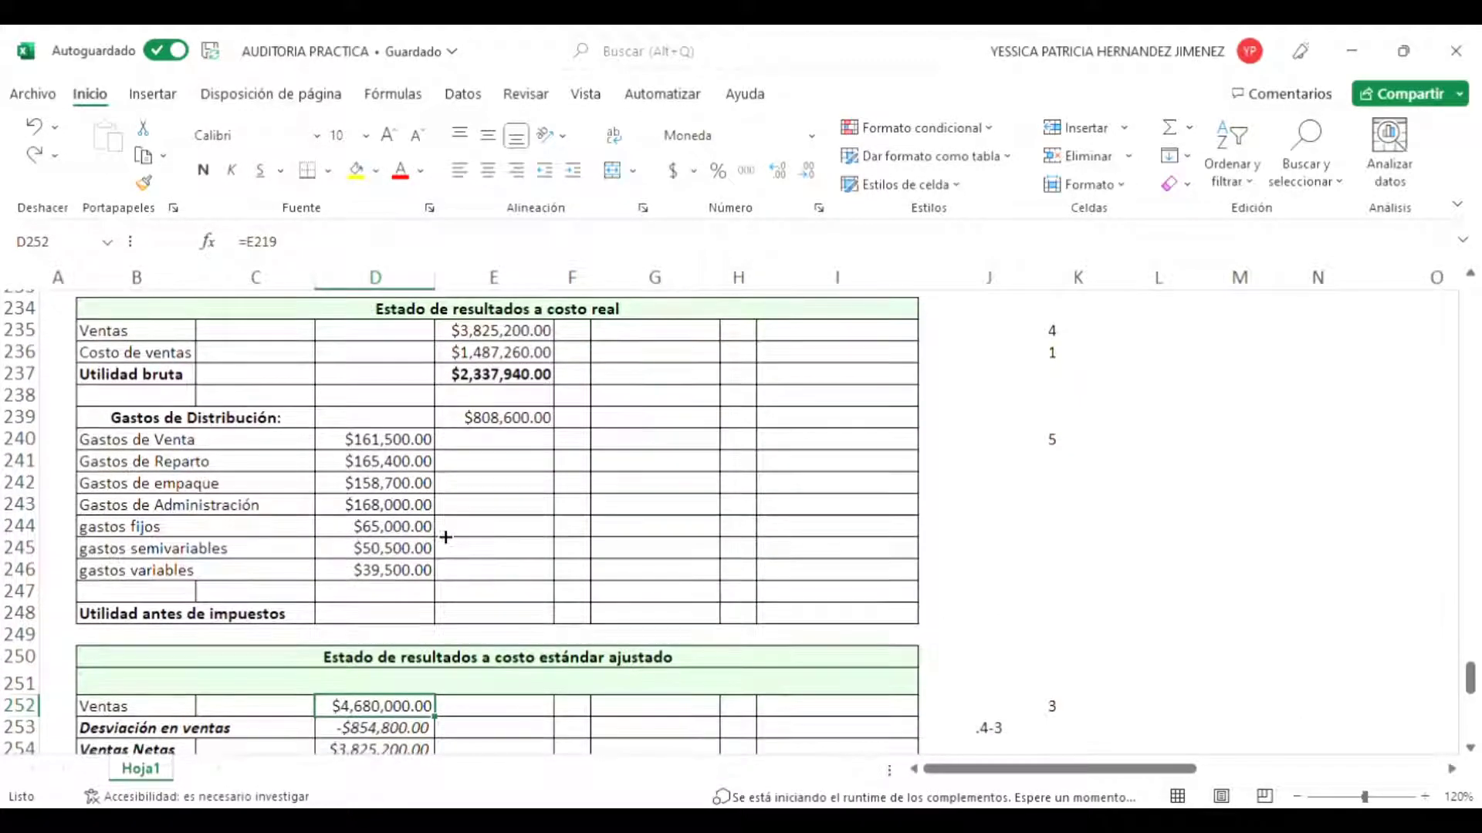
scroll(445, 538, up, 7)
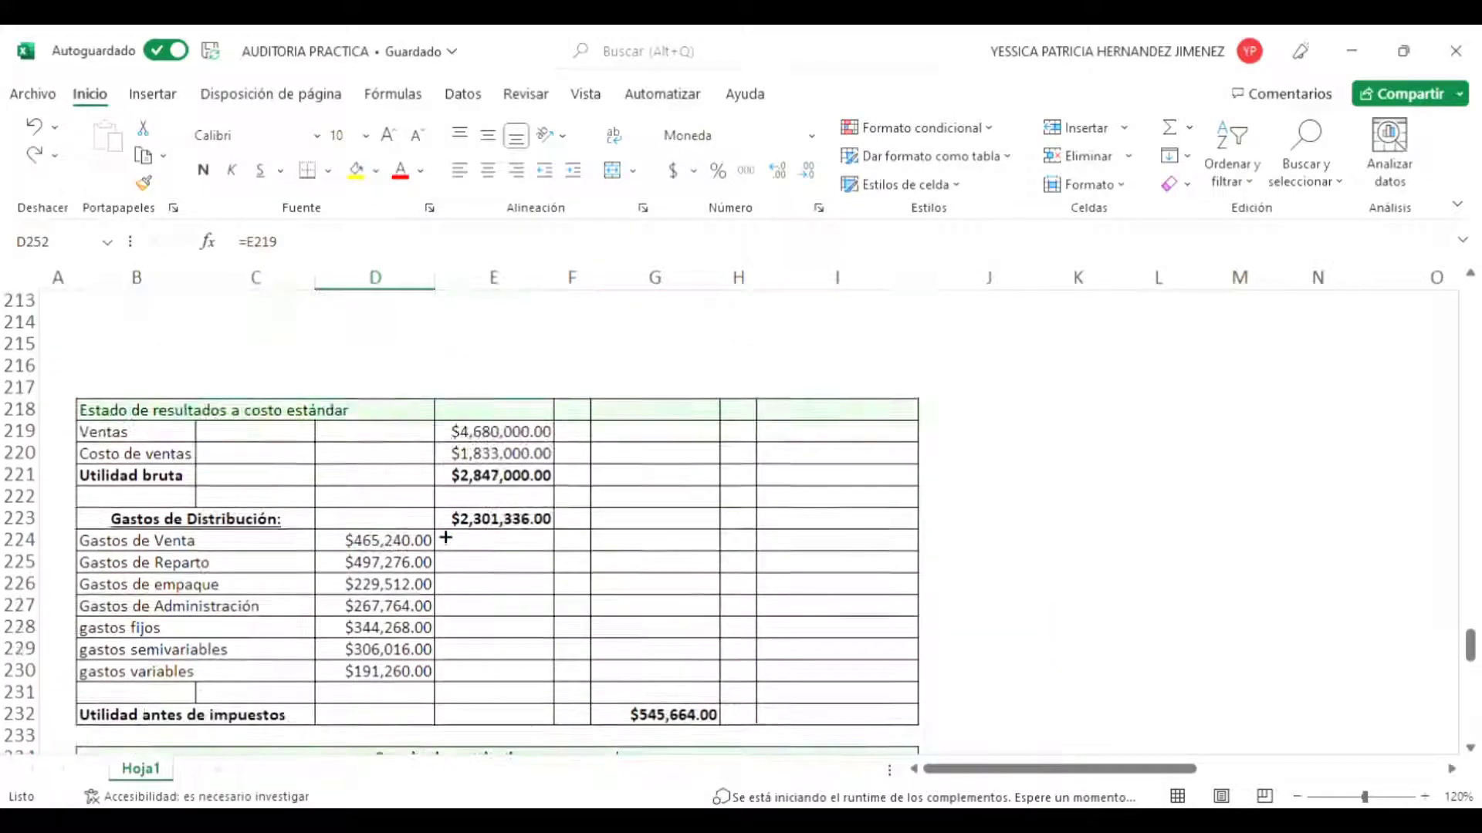
scroll(445, 537, down, 8)
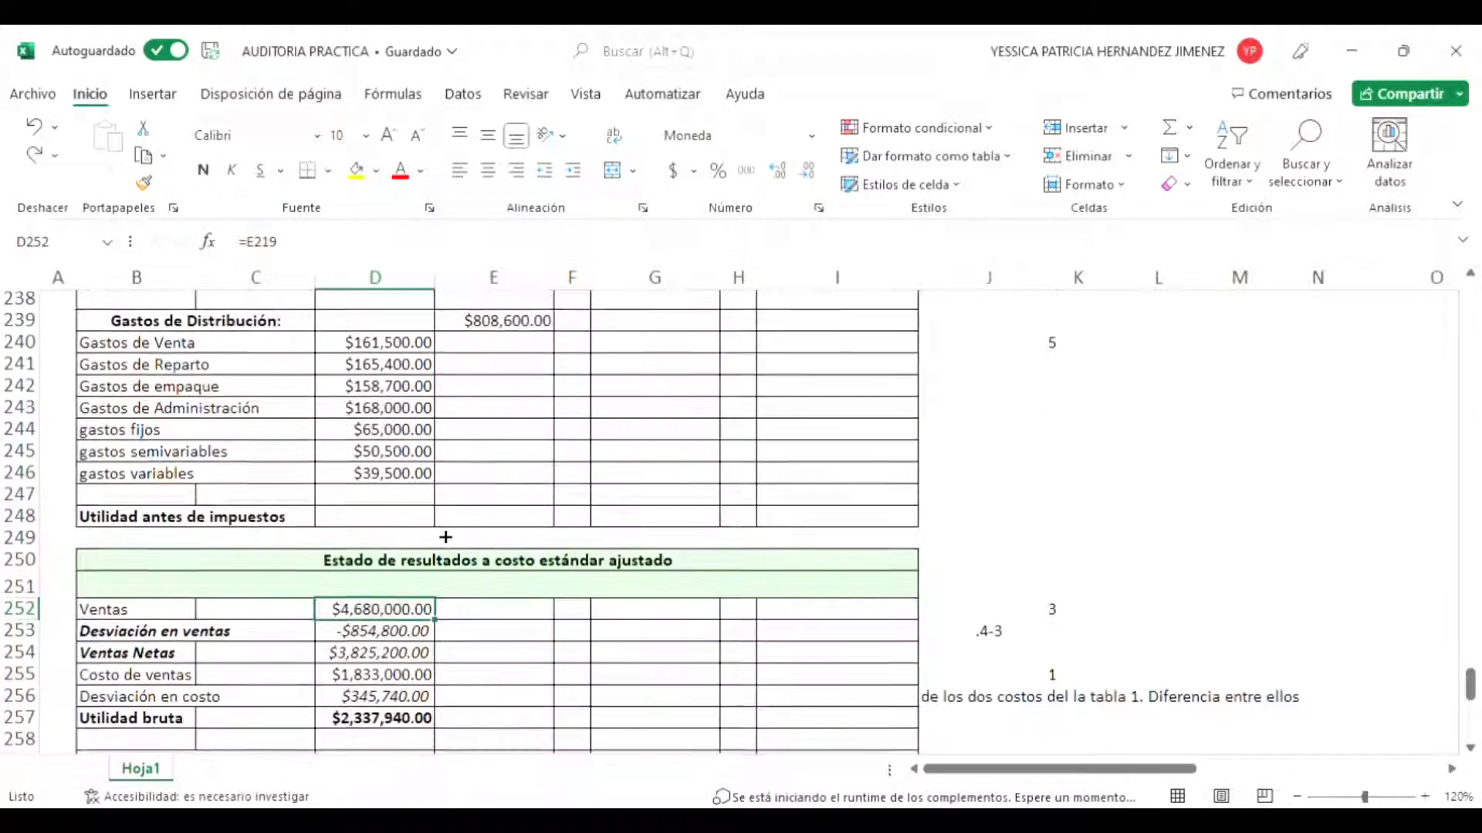
Step: Inspect which cells the Desviación en ventas and Ventas Netas formulas use in the costo estándar ajustado statement, leaving both formulas as they are
key(Down)
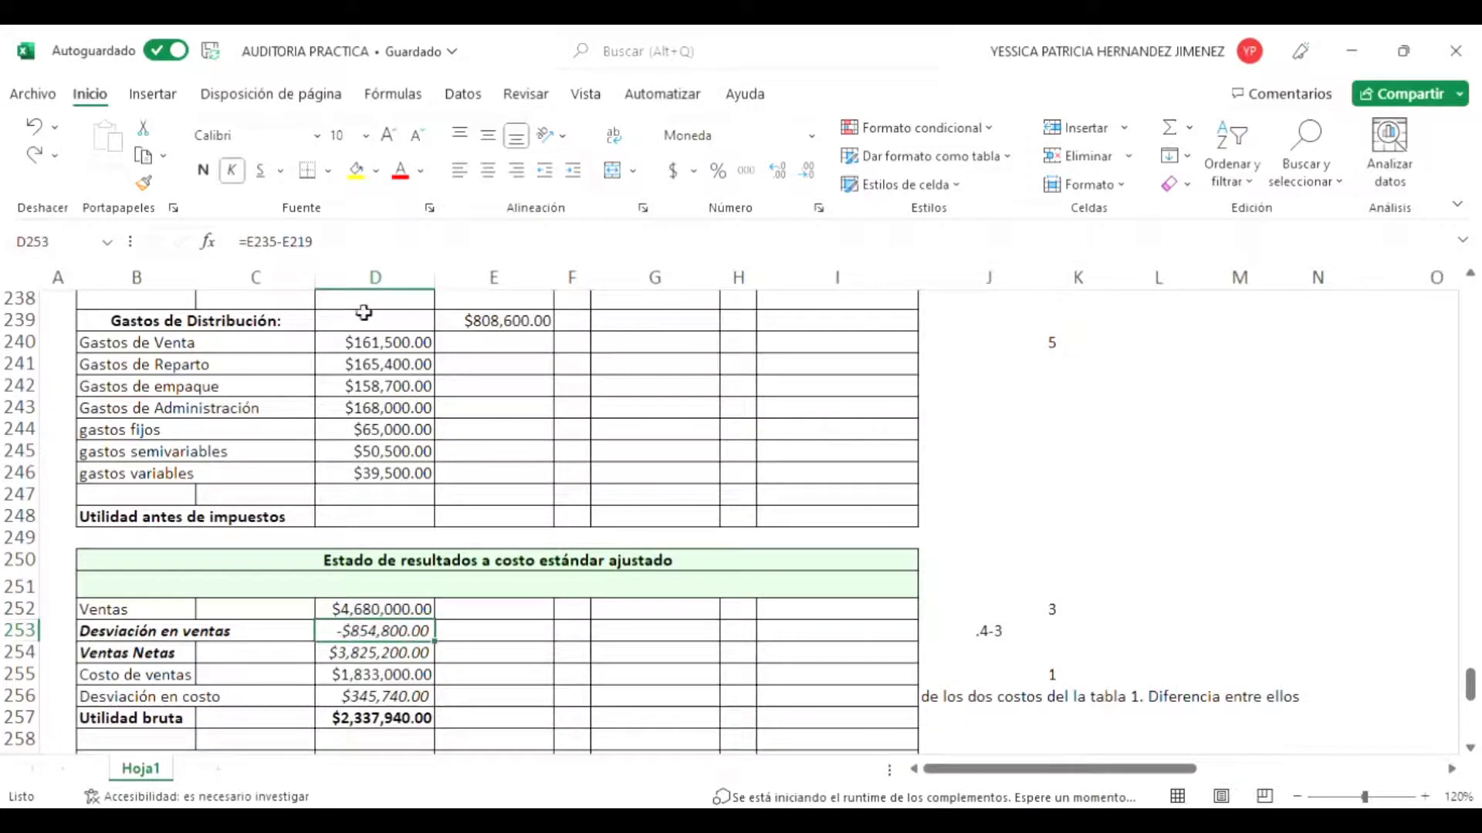
click(314, 263)
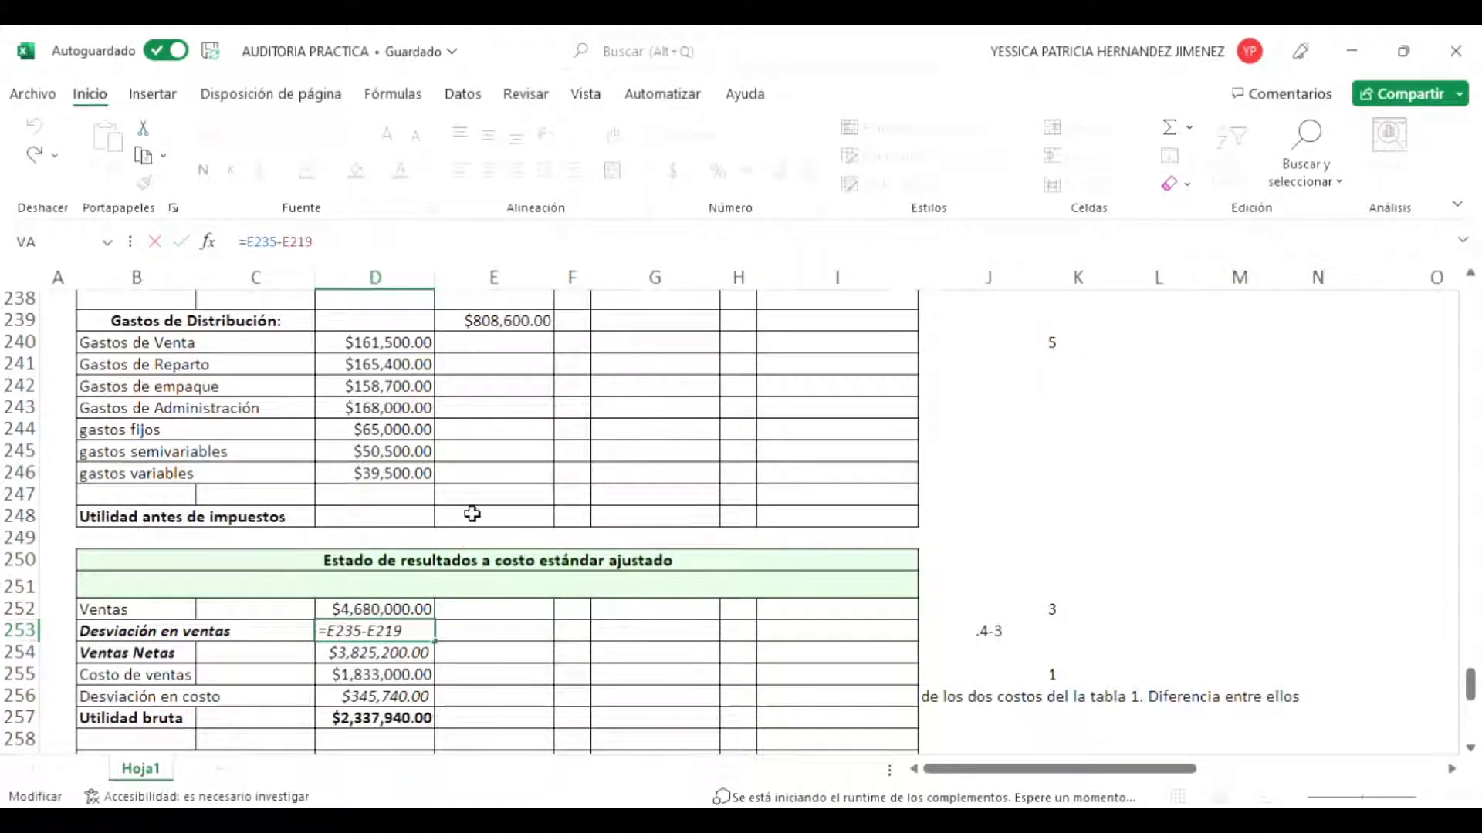
scroll(472, 513, up, 5)
scroll(472, 513, up, 2)
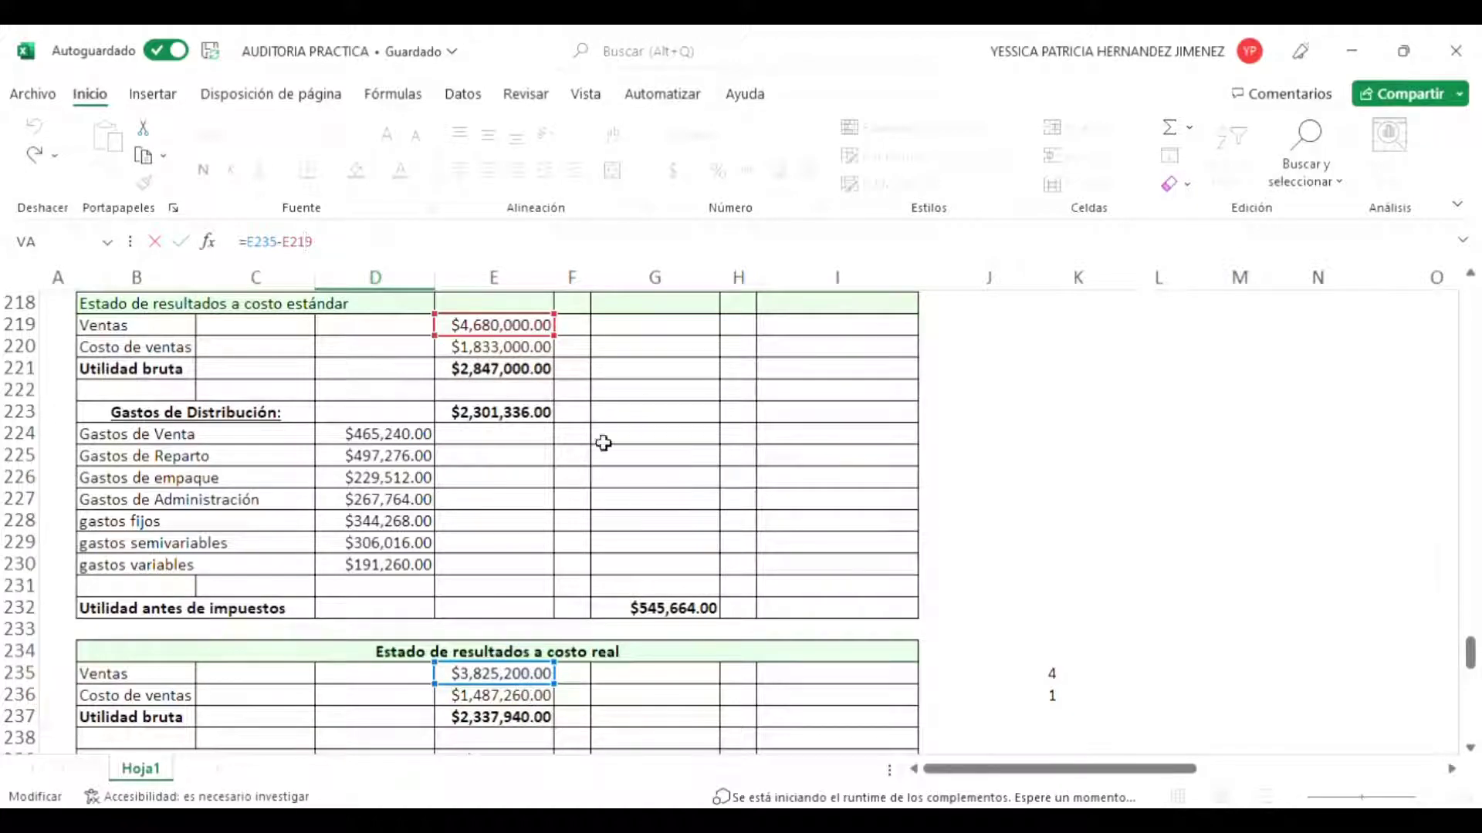
scroll(513, 490, down, 7)
key(Return)
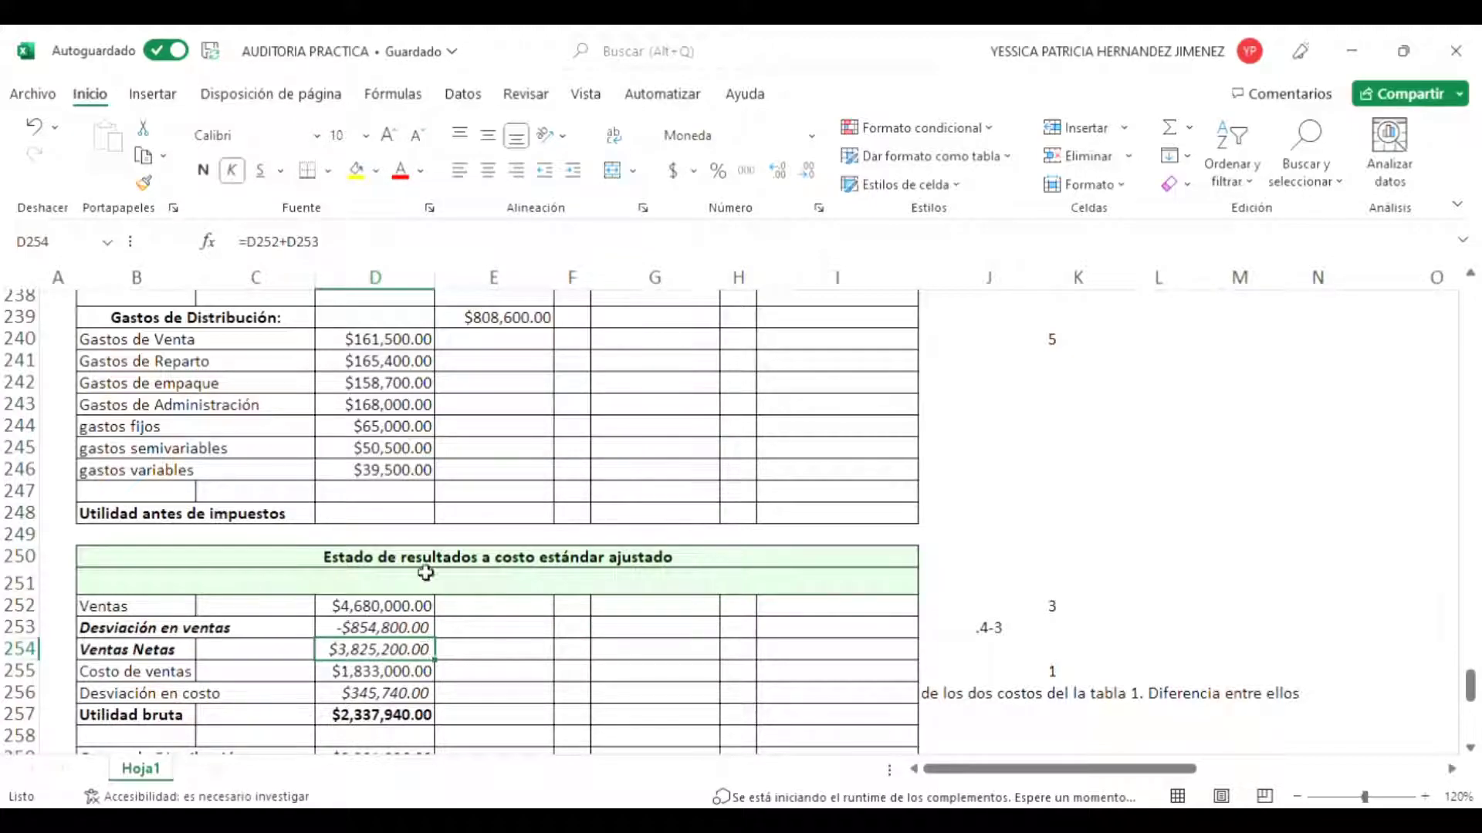
click(294, 242)
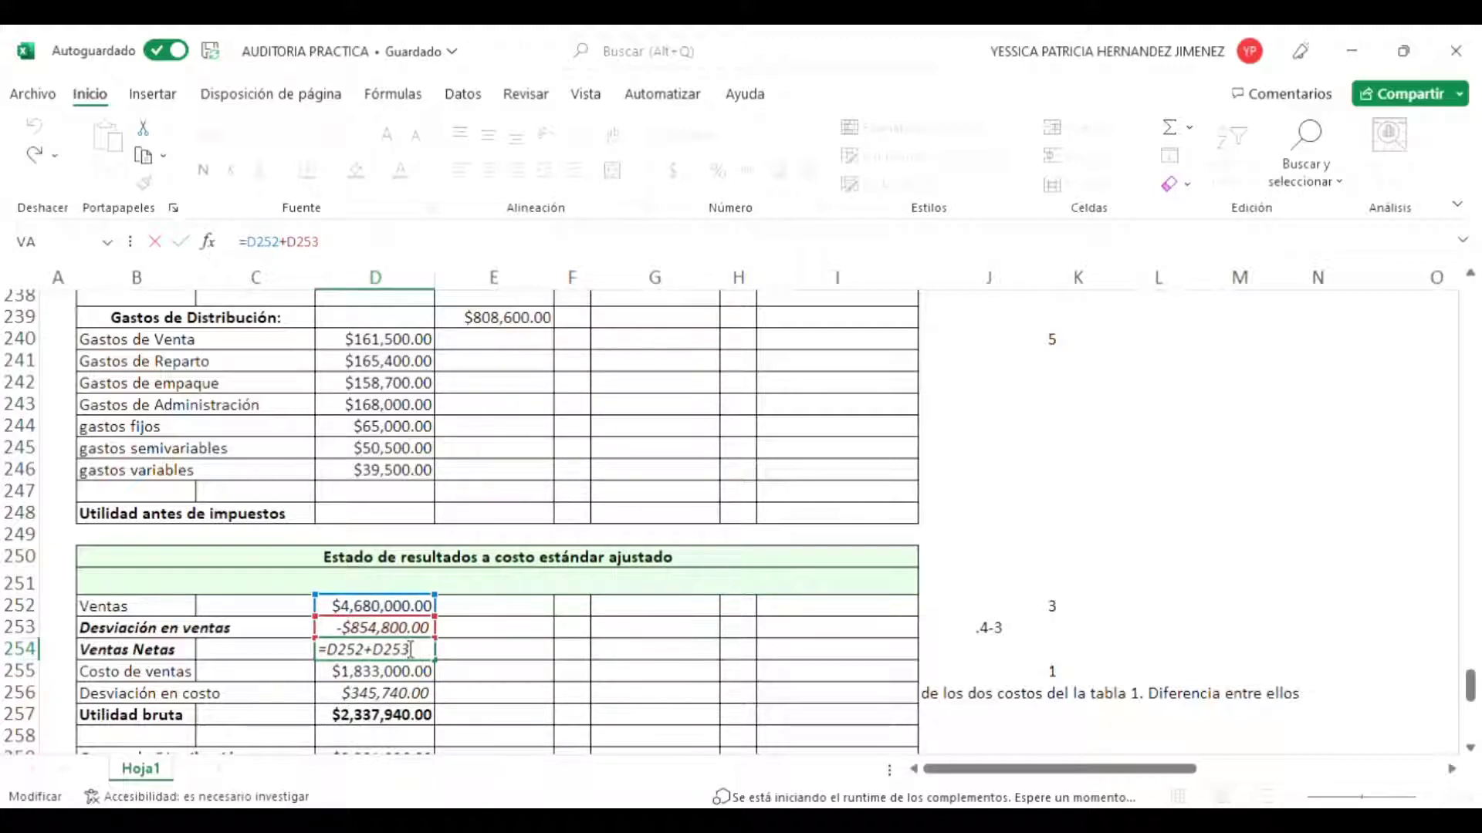
key(Return)
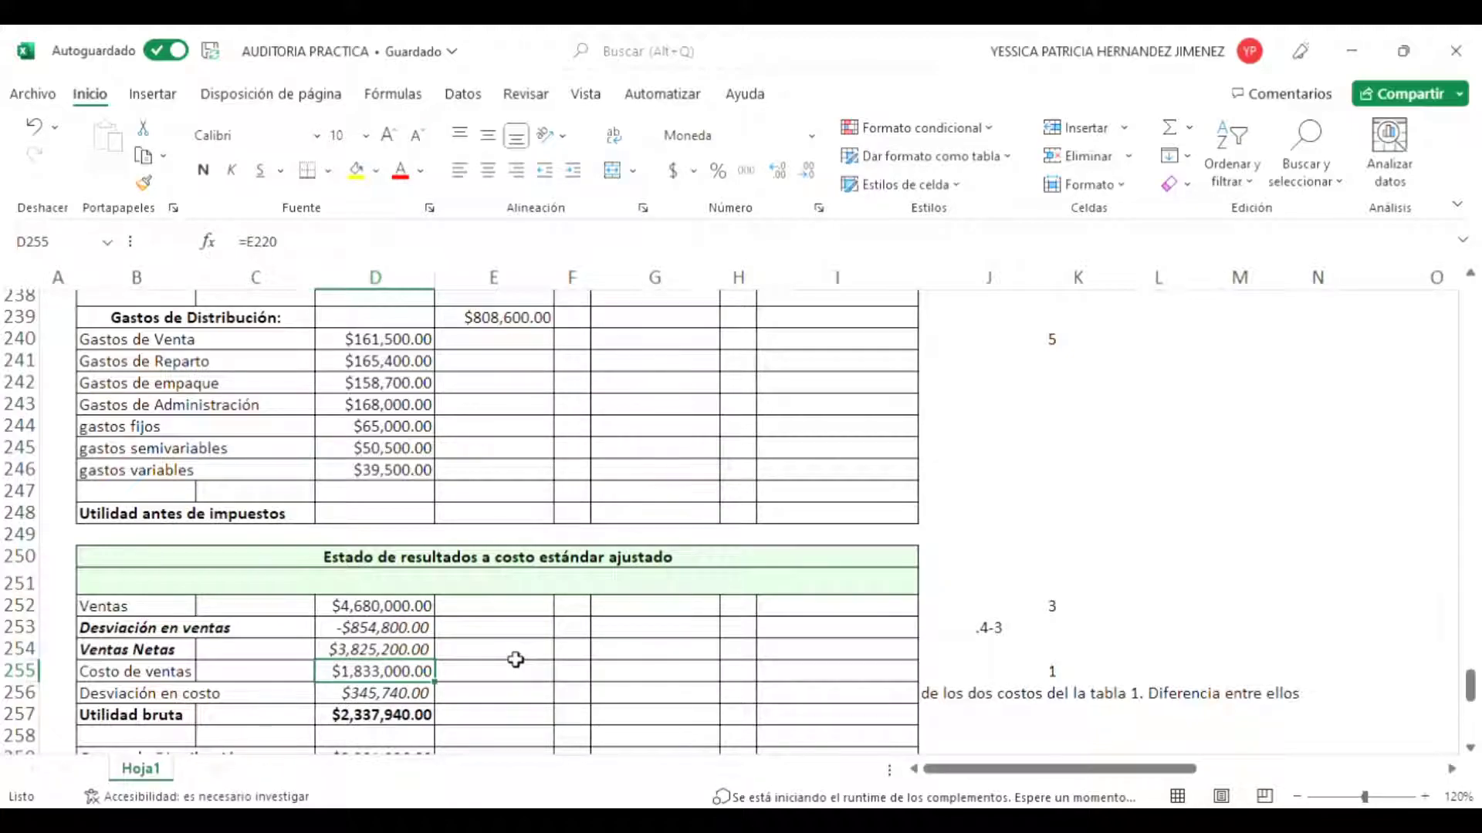
Step: Trace the Costo de ventas amount of the costo estándar ajustado statement to Costo de ventas in the costo estándar statement
scroll(515, 660, down, 2)
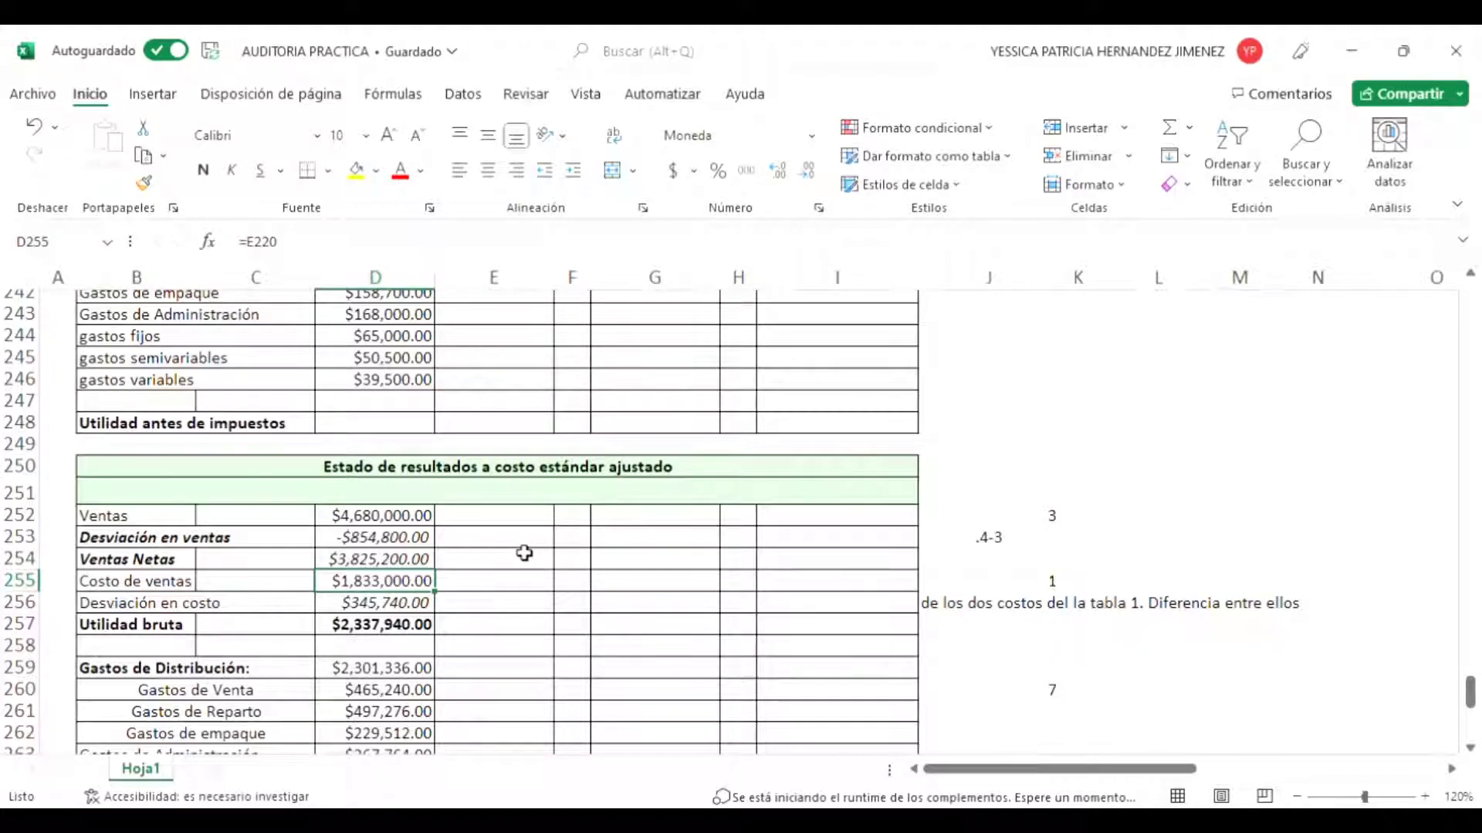
click(272, 244)
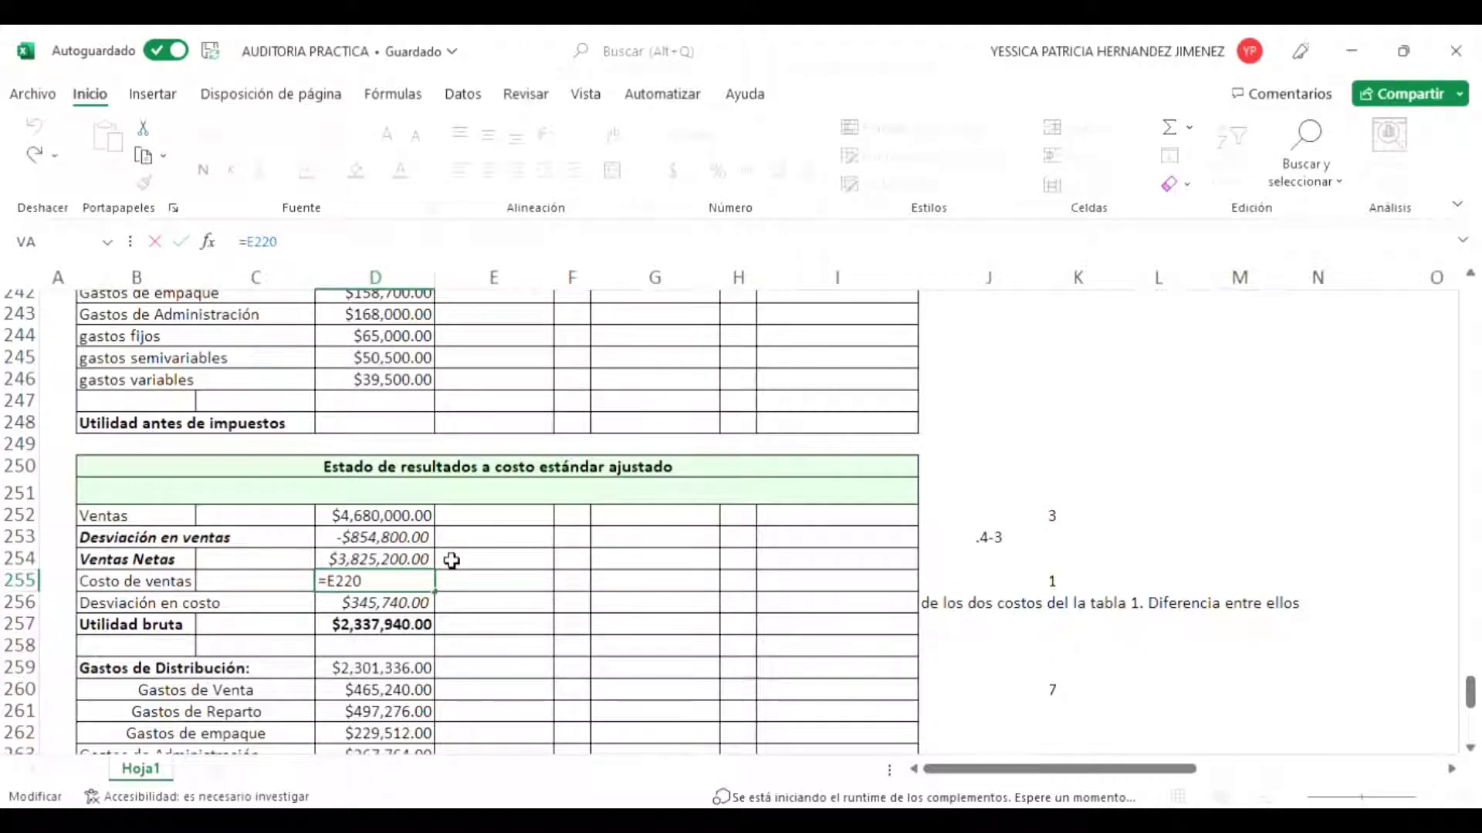
scroll(451, 561, up, 10)
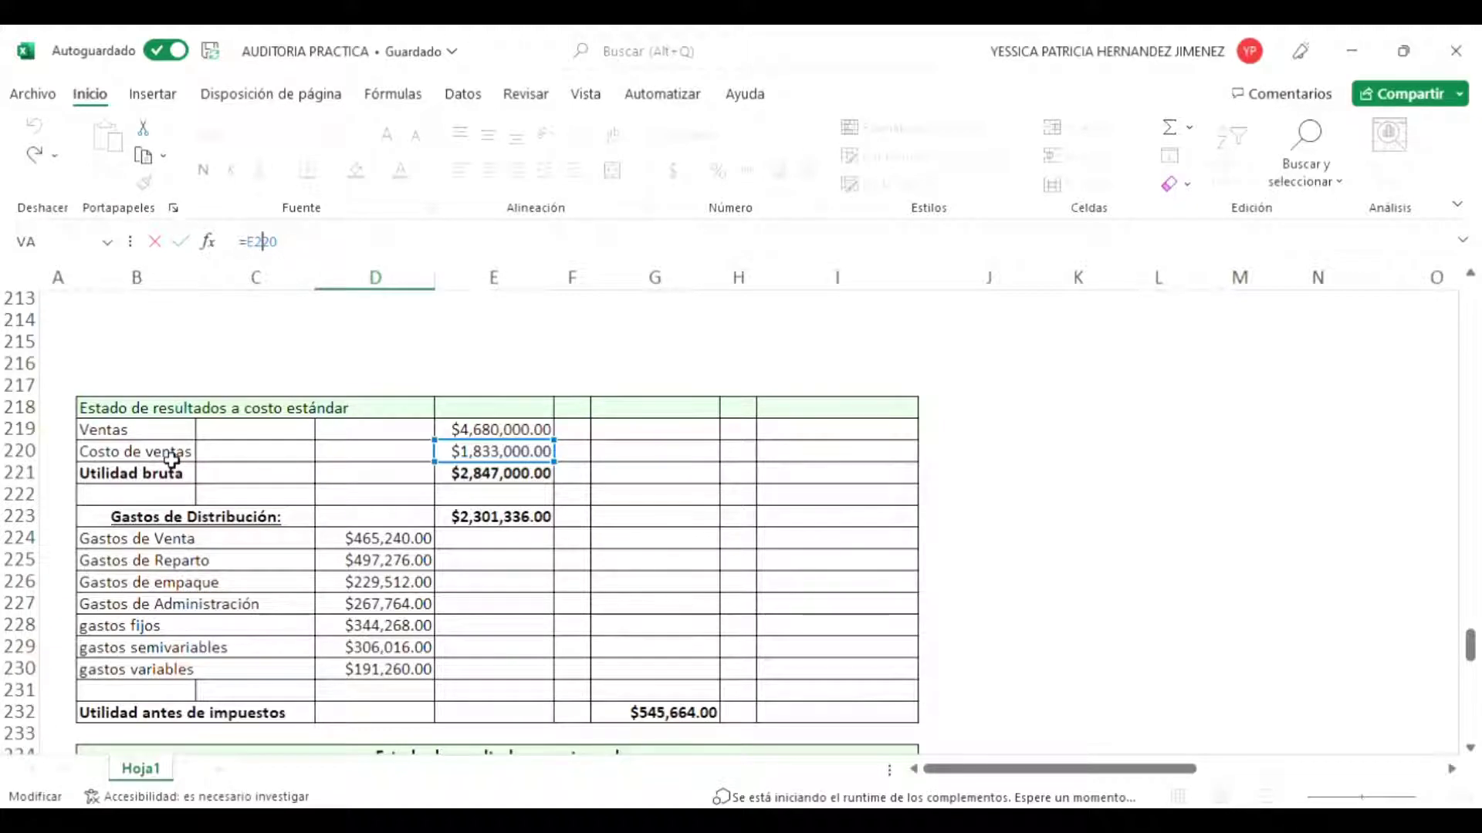
scroll(494, 478, down, 11)
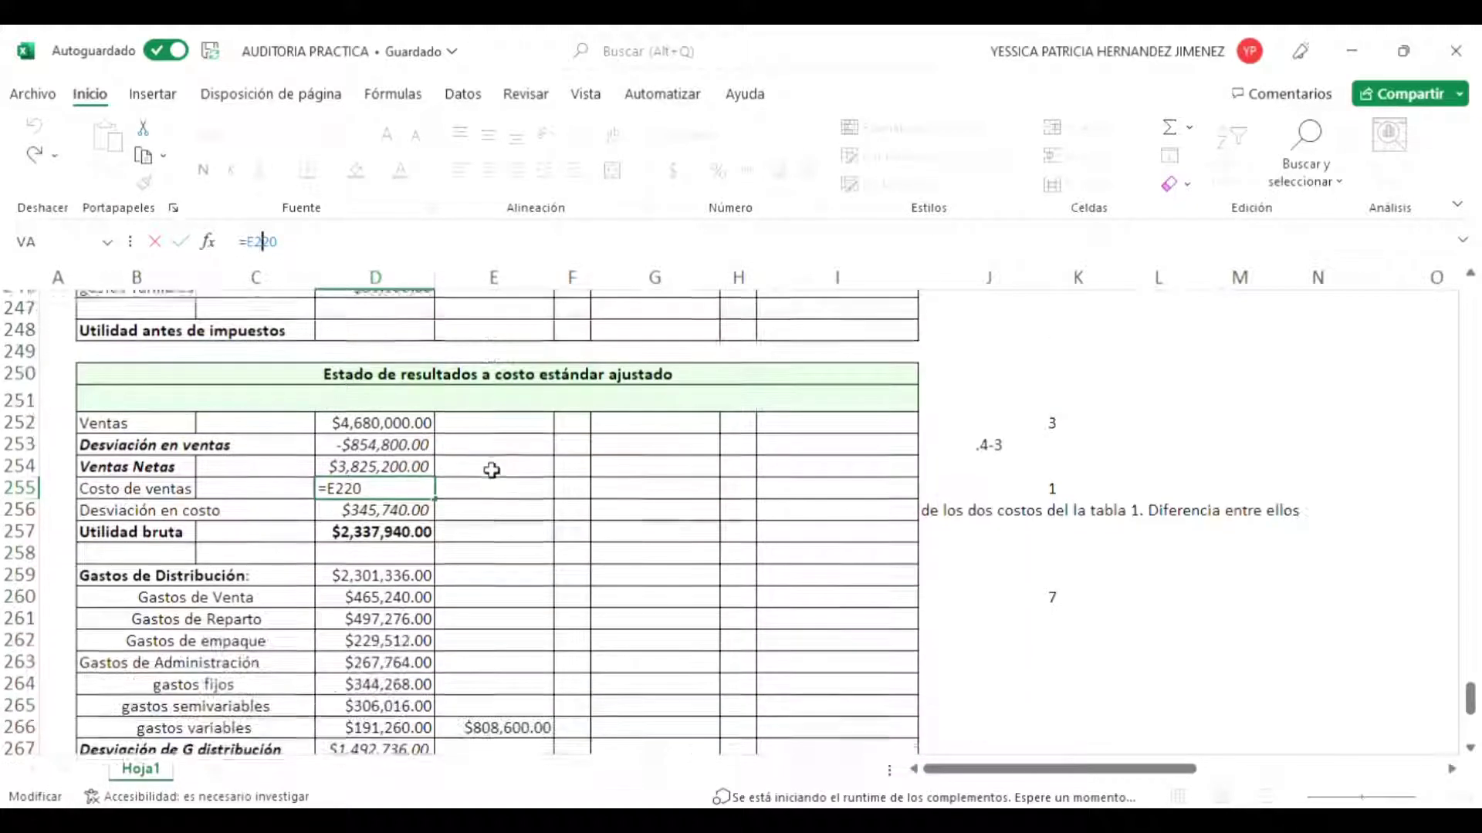
scroll(492, 470, down, 1)
key(Return)
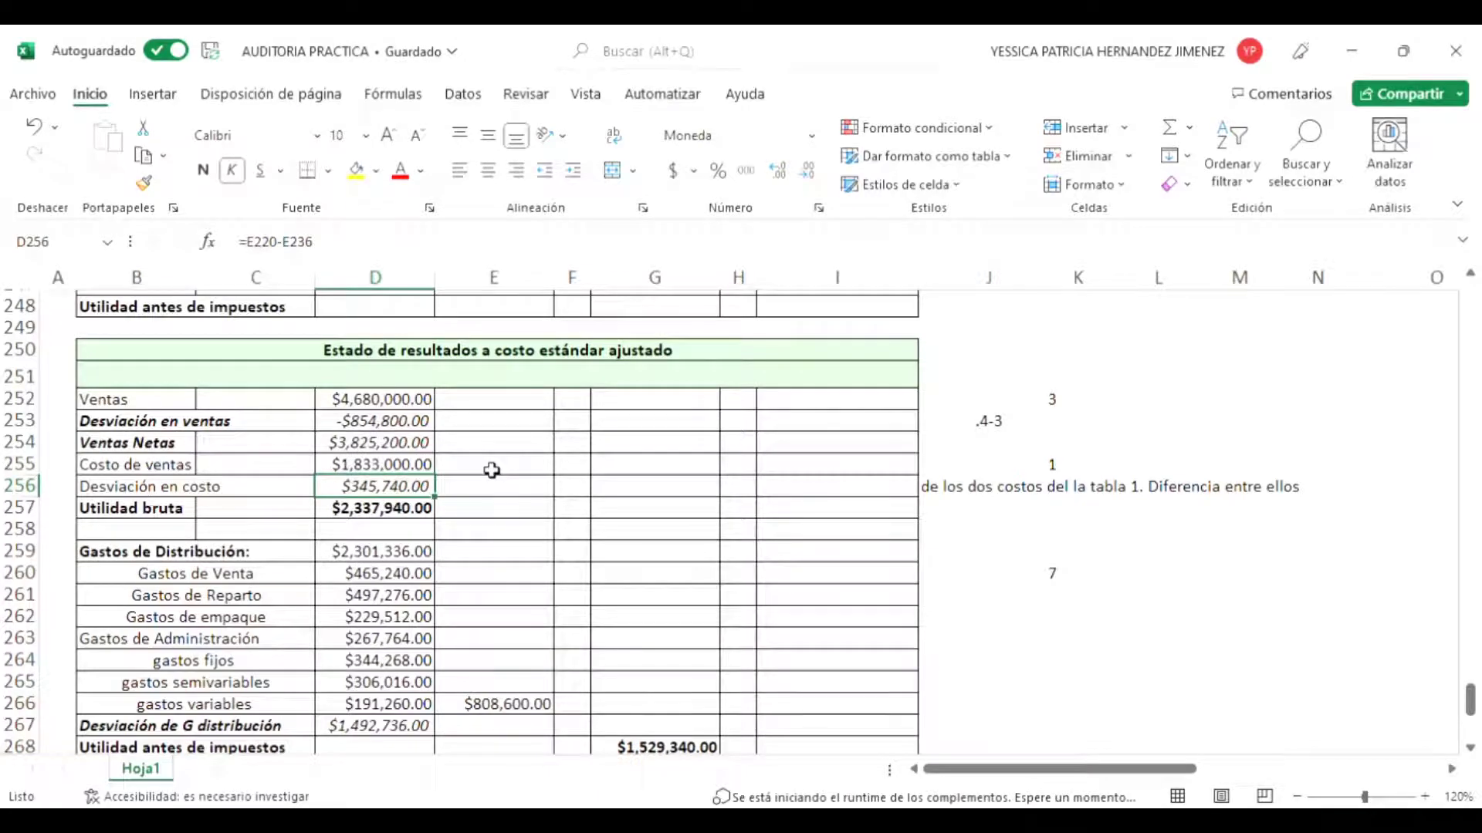
Step: Trace the Desviación en costo formula to the Costo de ventas amounts of the costo estándar and costo real statements
click(278, 241)
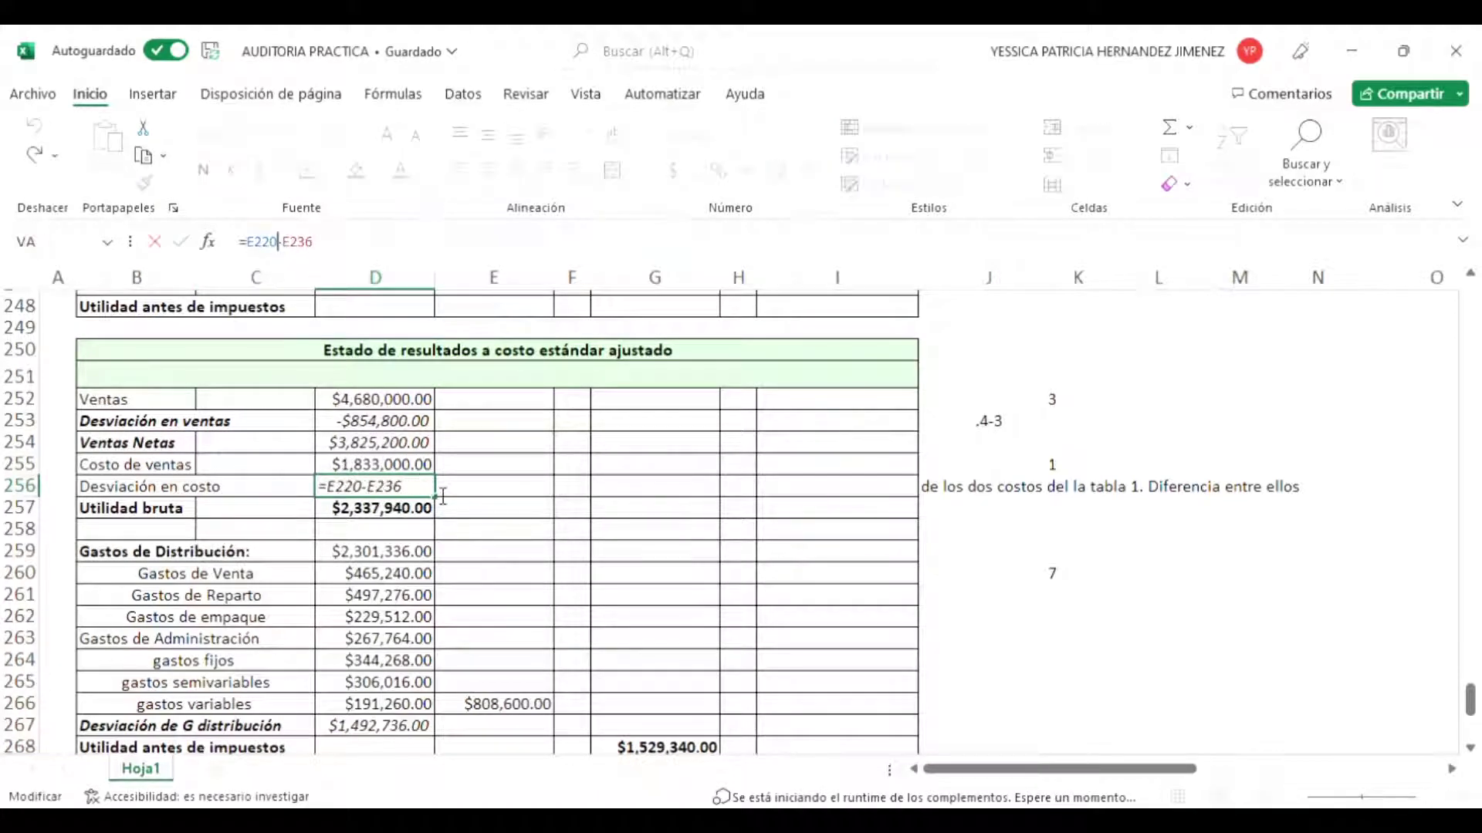
scroll(444, 494, up, 10)
scroll(439, 493, down, 1)
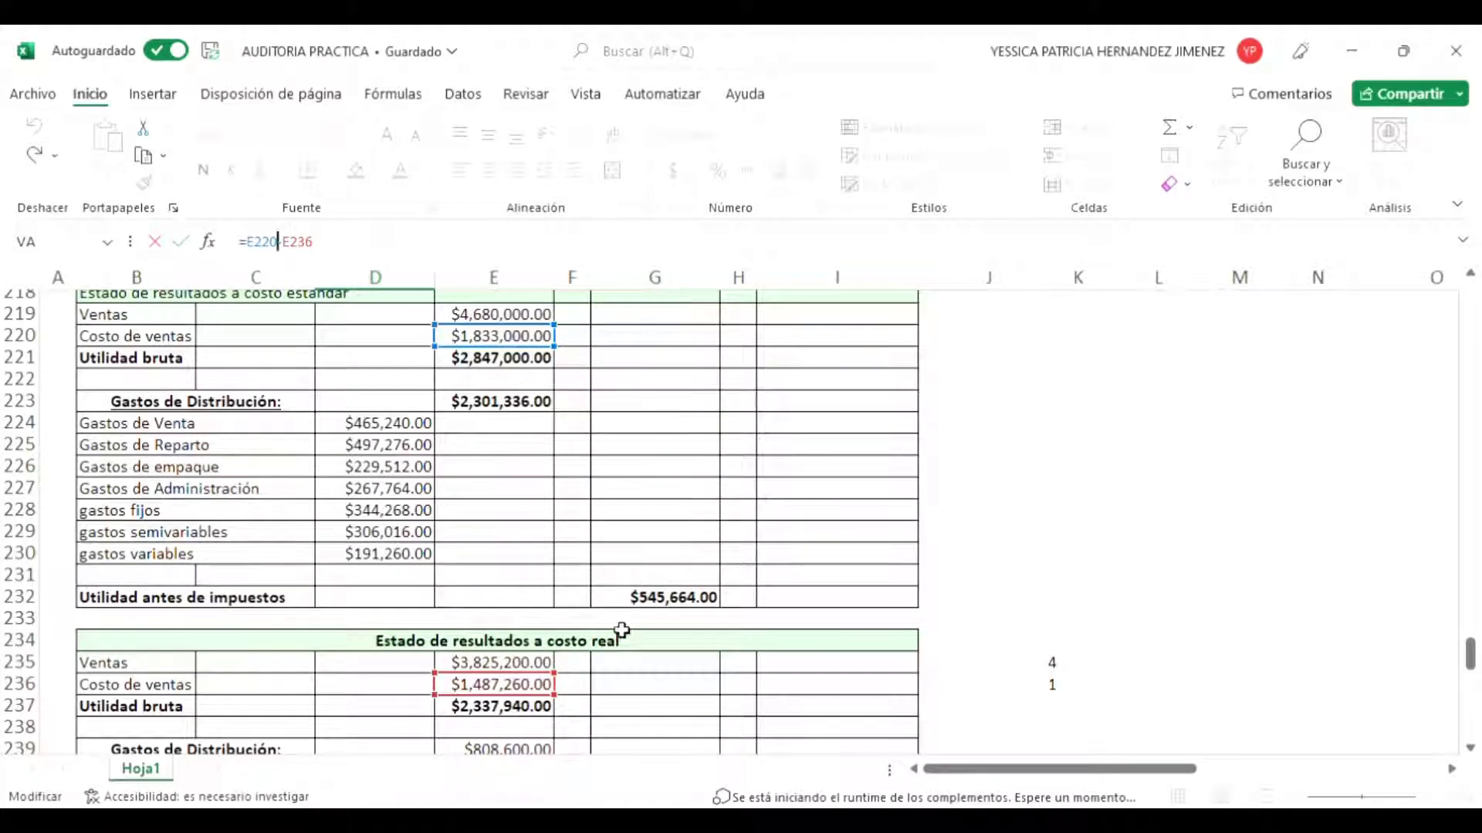
scroll(620, 648, down, 10)
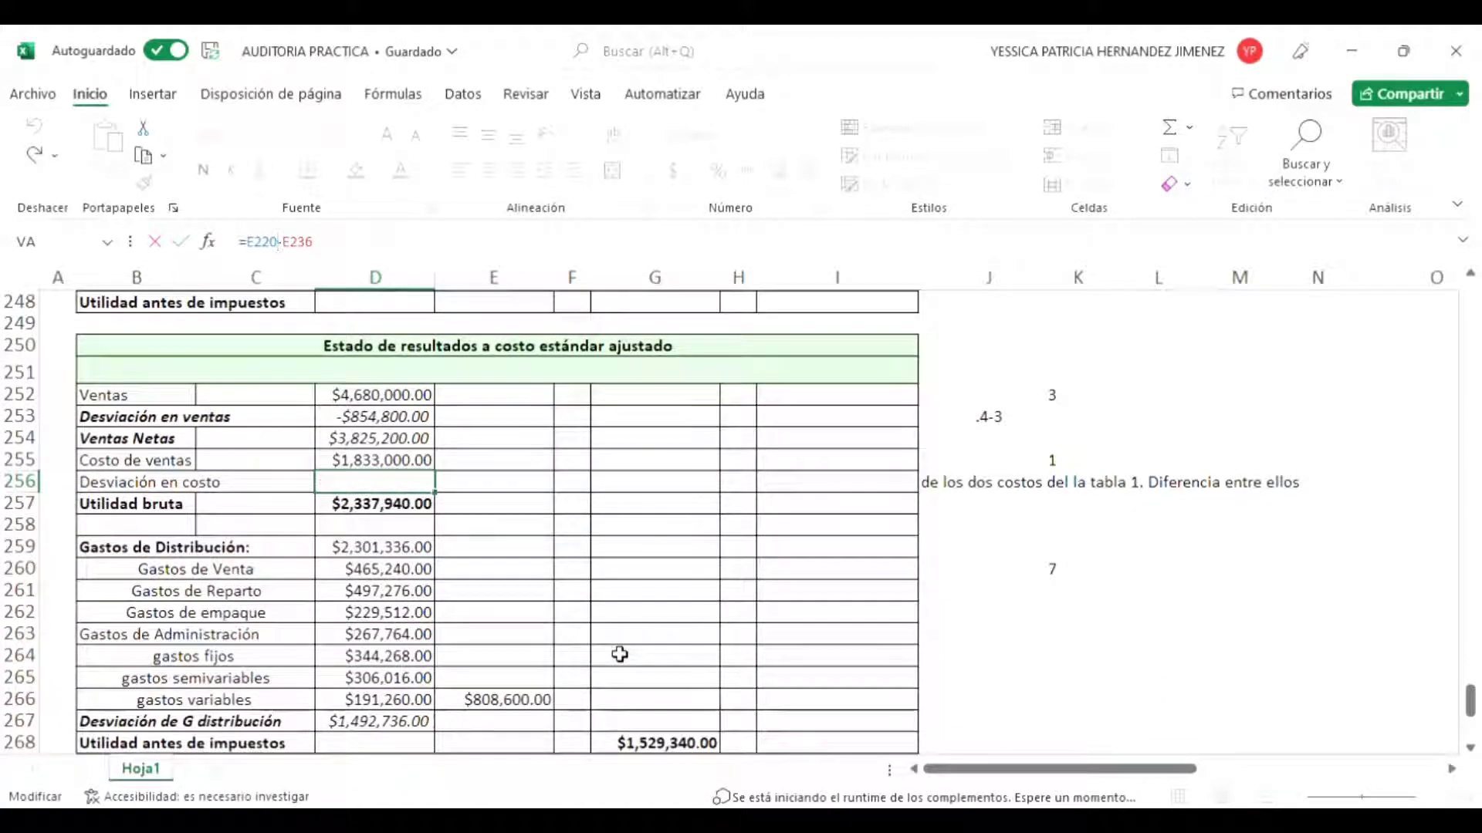
key(Return)
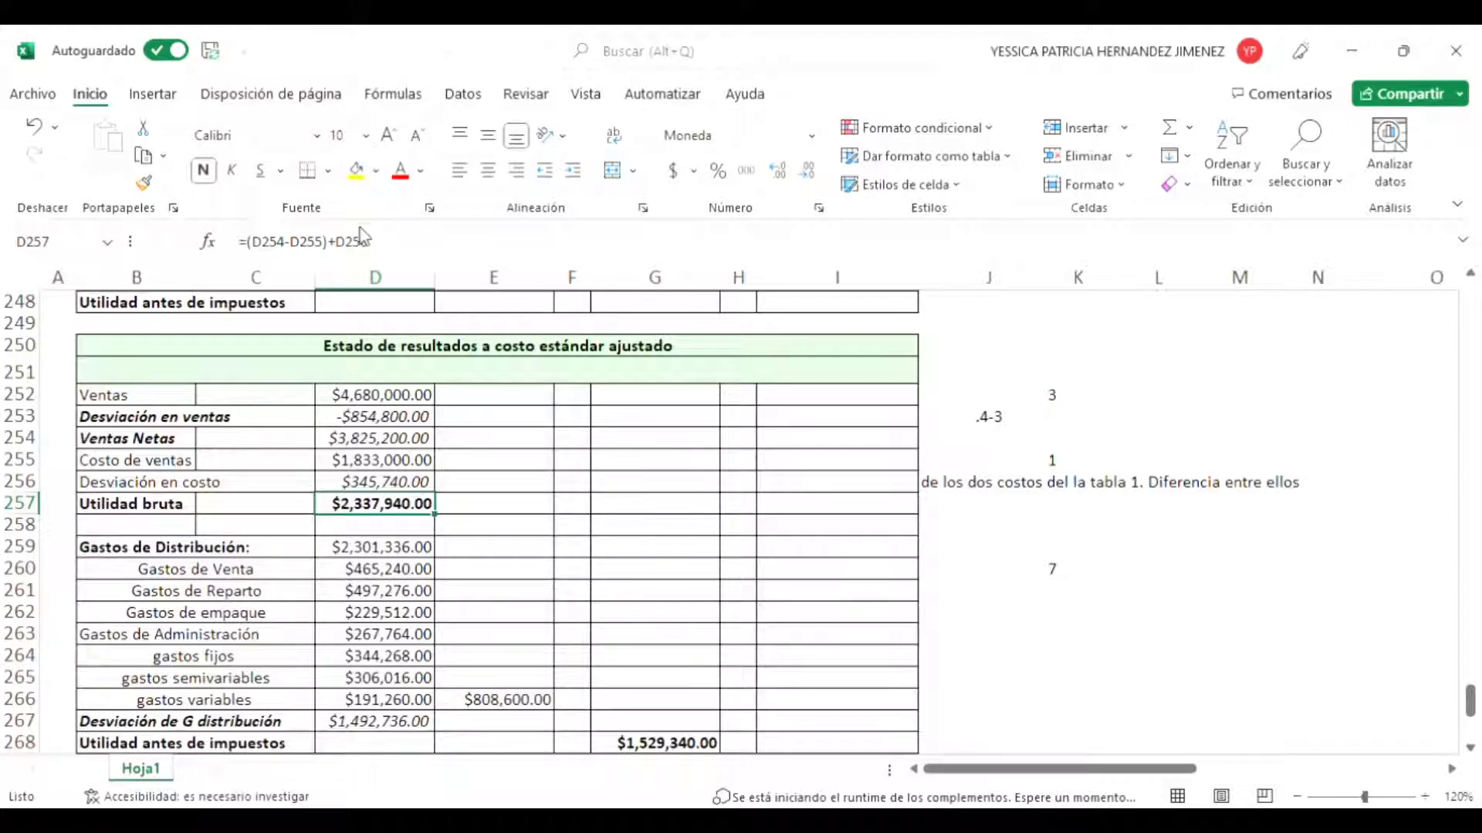
Step: Inspect the formulas behind Utilidad bruta and Gastos de Distribución in the costo estándar ajustado statement
click(375, 249)
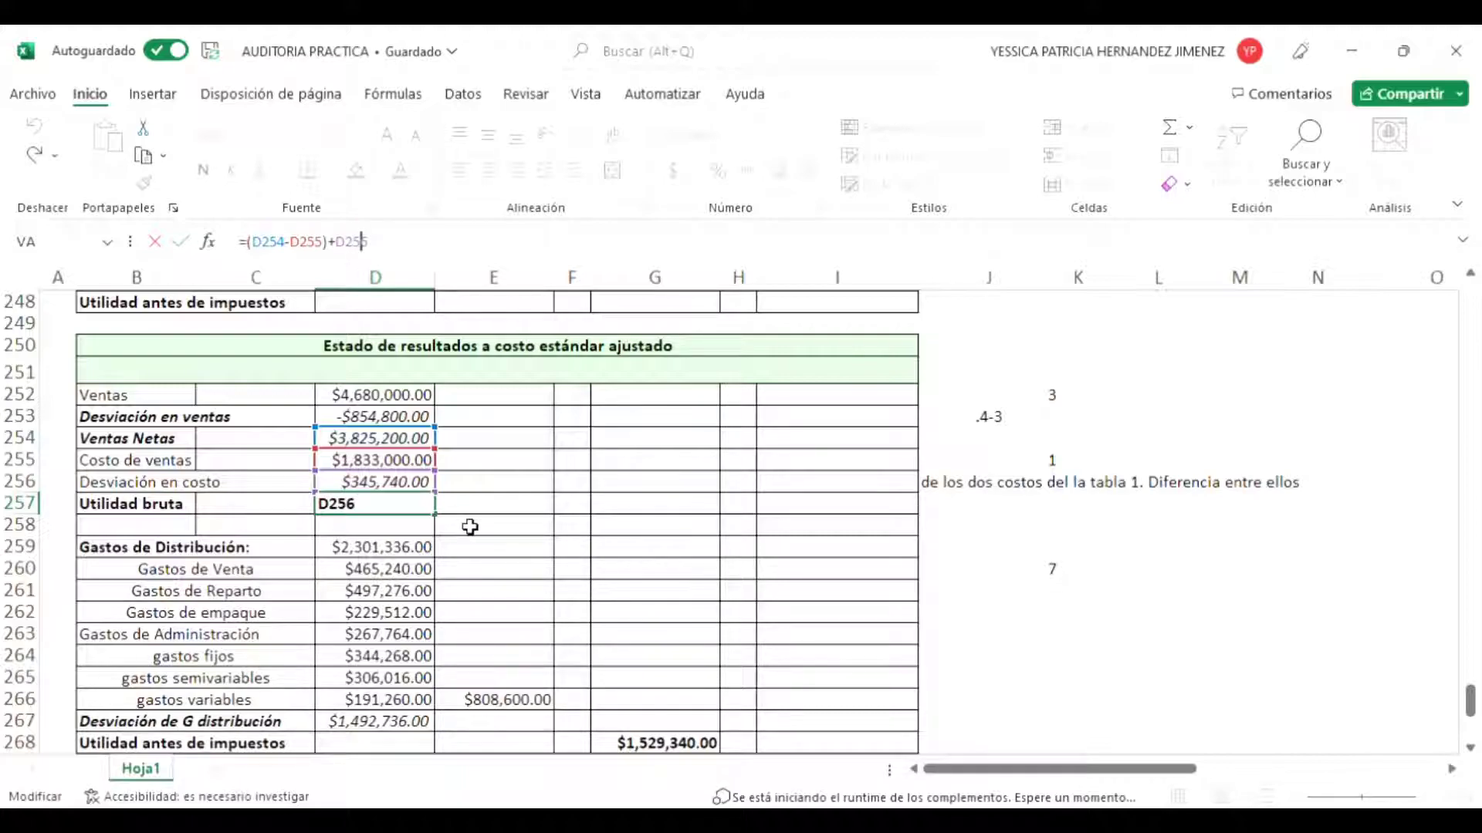
key(Return)
key(Up)
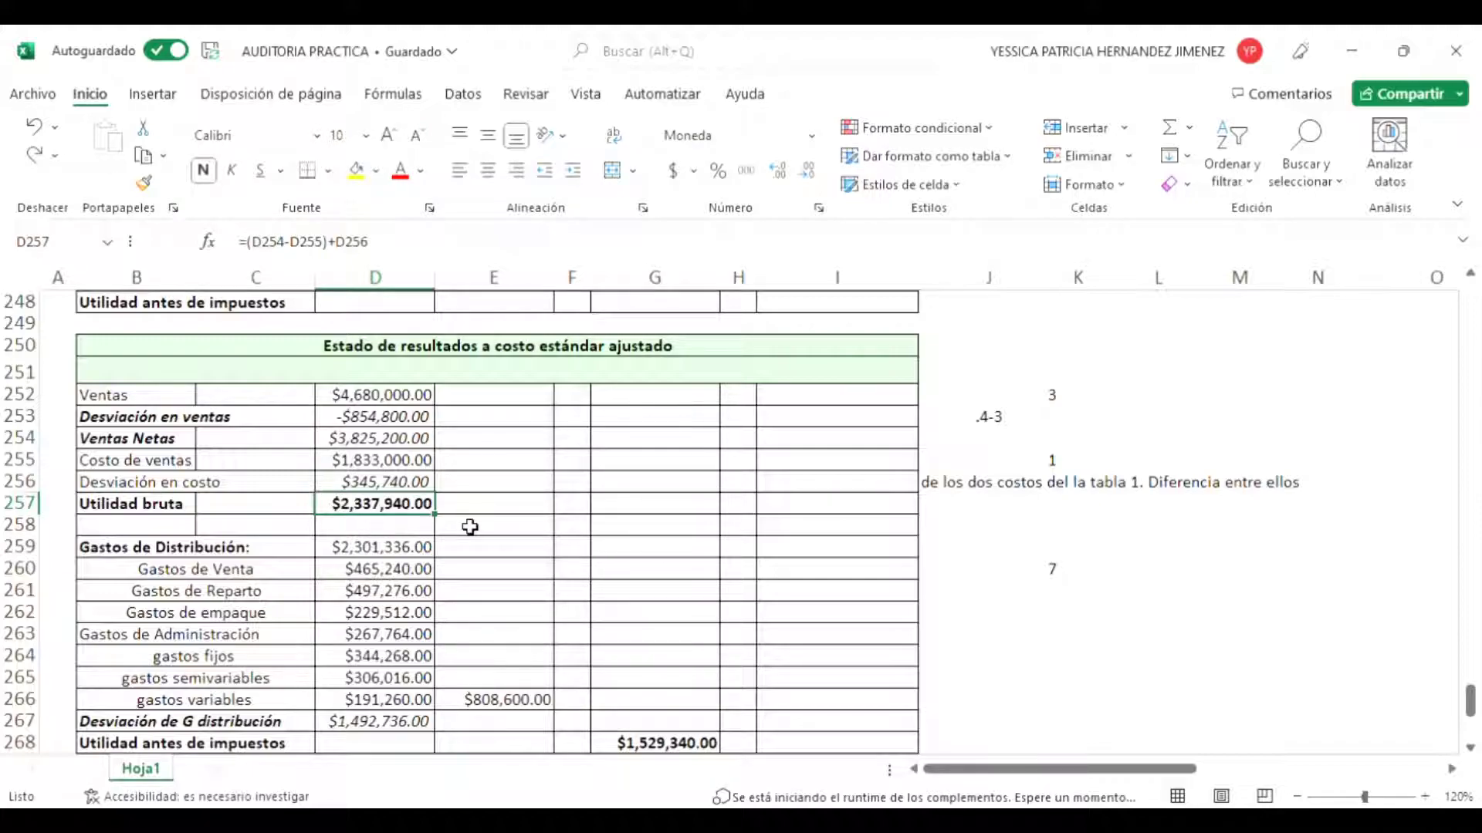
key(Down)
key(Down)
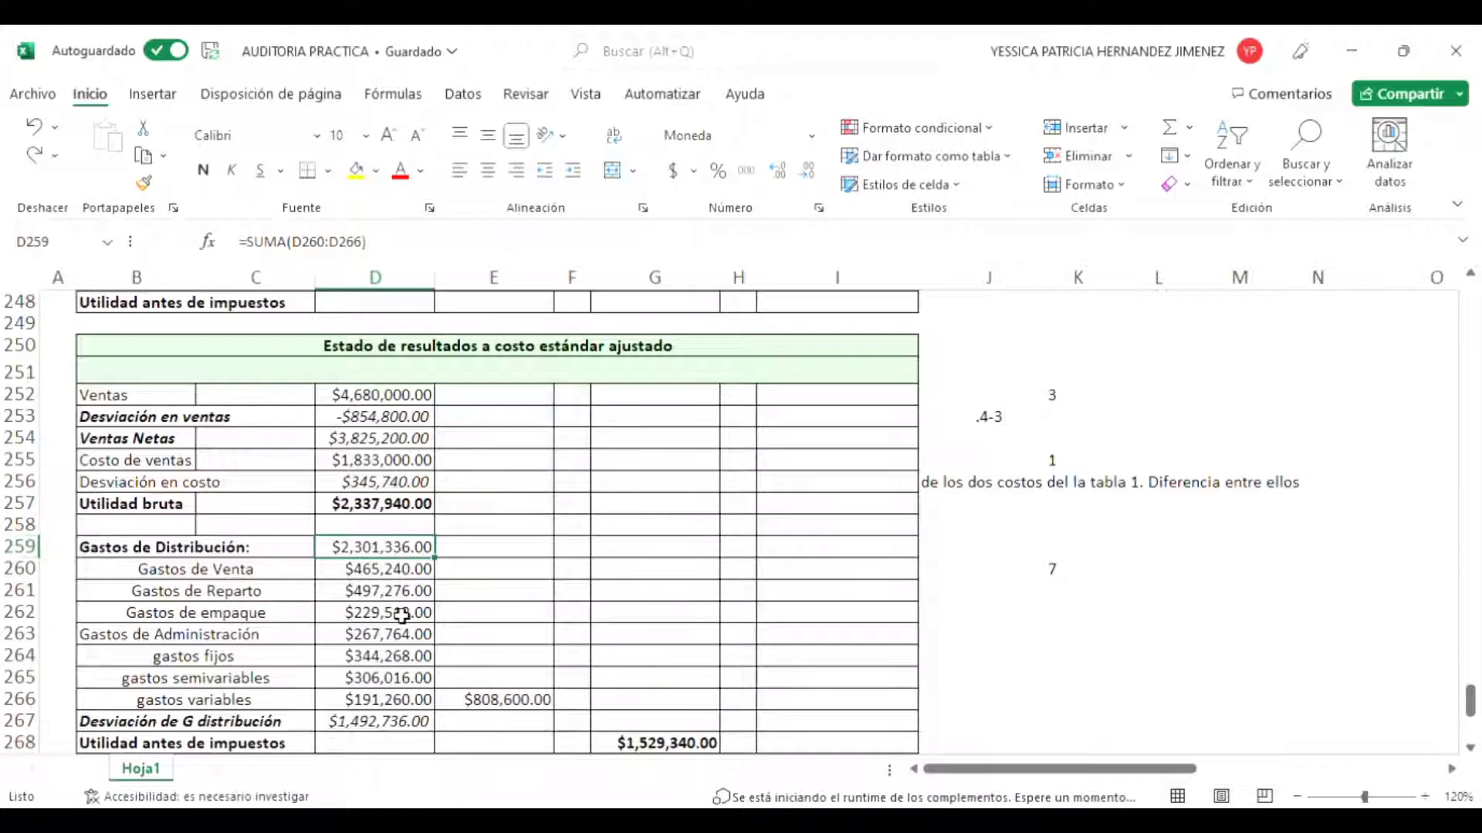
Step: Trace the Gastos de Reparto amount of the costo estándar ajustado statement to Gastos de Reparto in the costo estándar statement
click(403, 593)
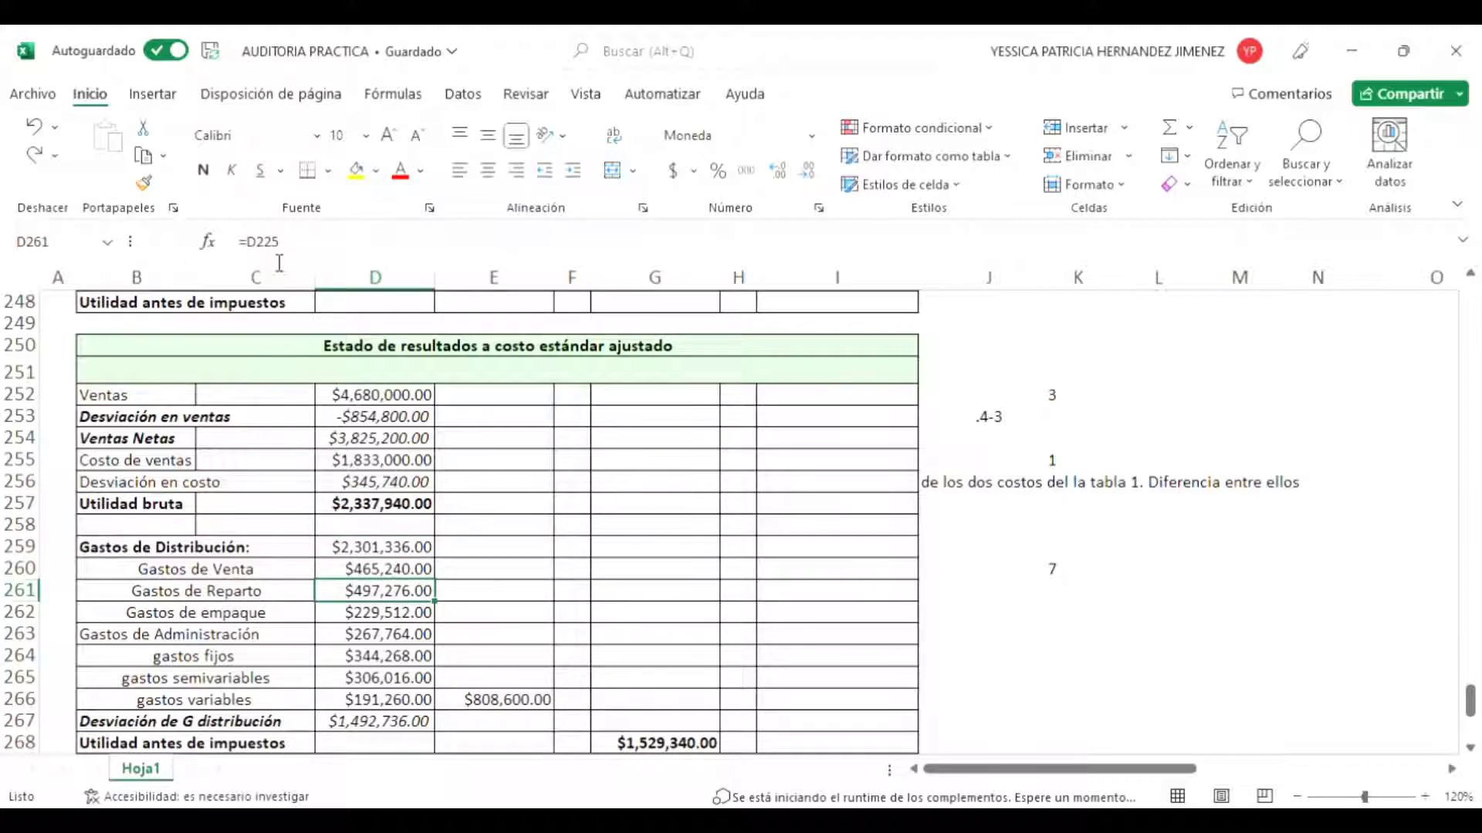
drag(278, 253, 262, 251)
scroll(522, 523, up, 13)
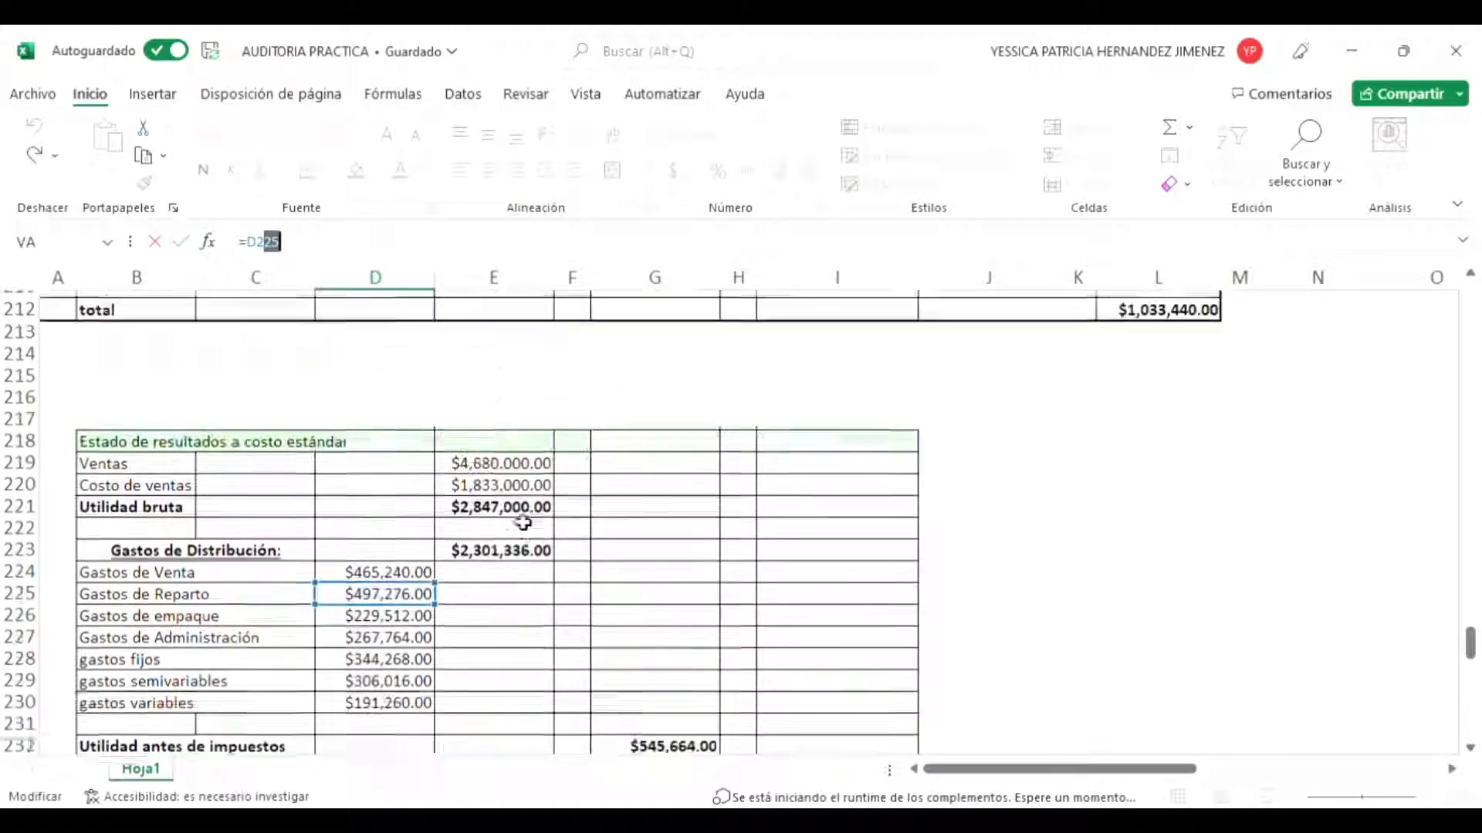
scroll(522, 522, down, 14)
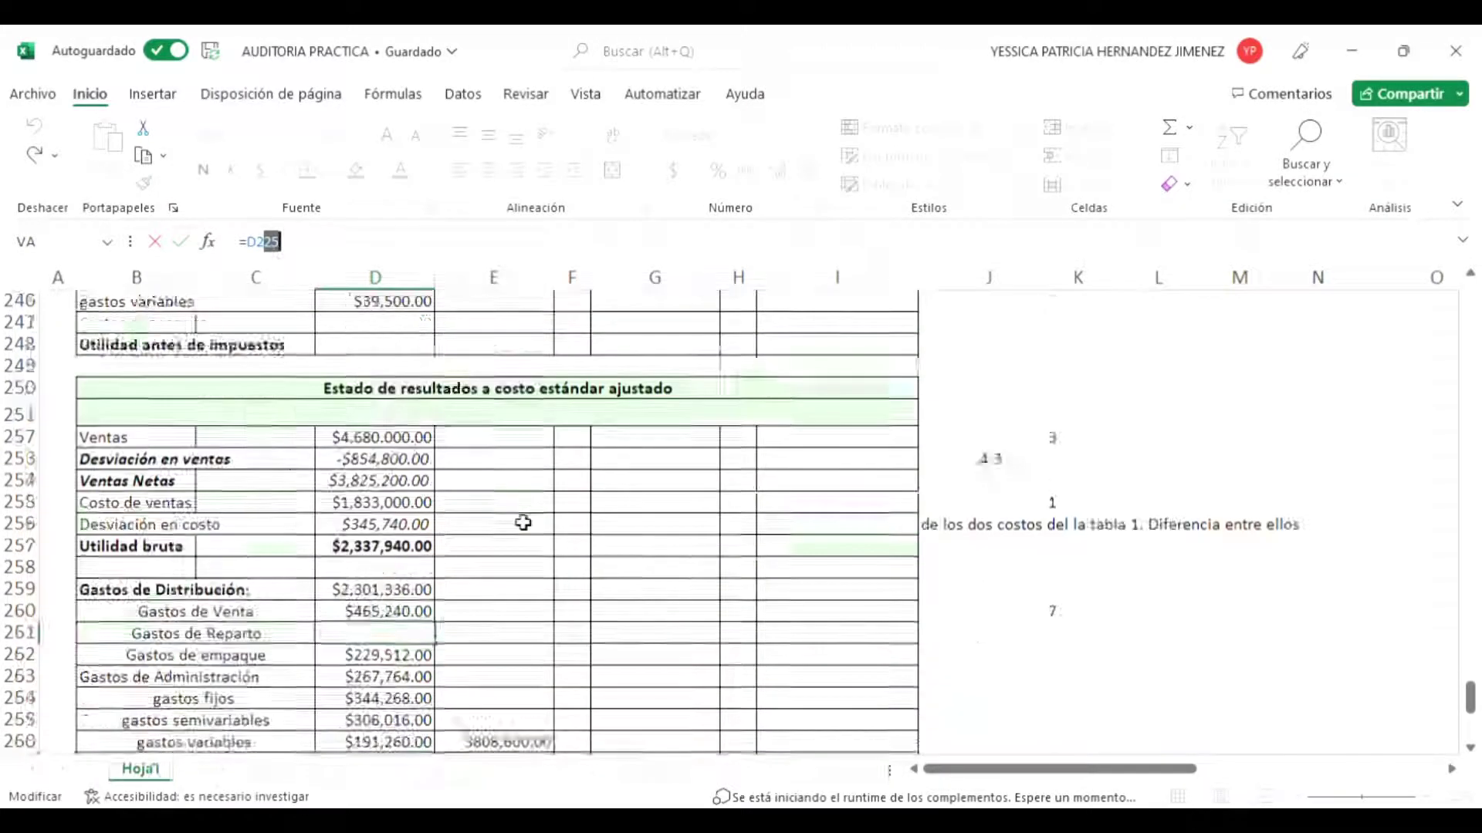
scroll(523, 522, down, 1)
scroll(523, 522, up, 1)
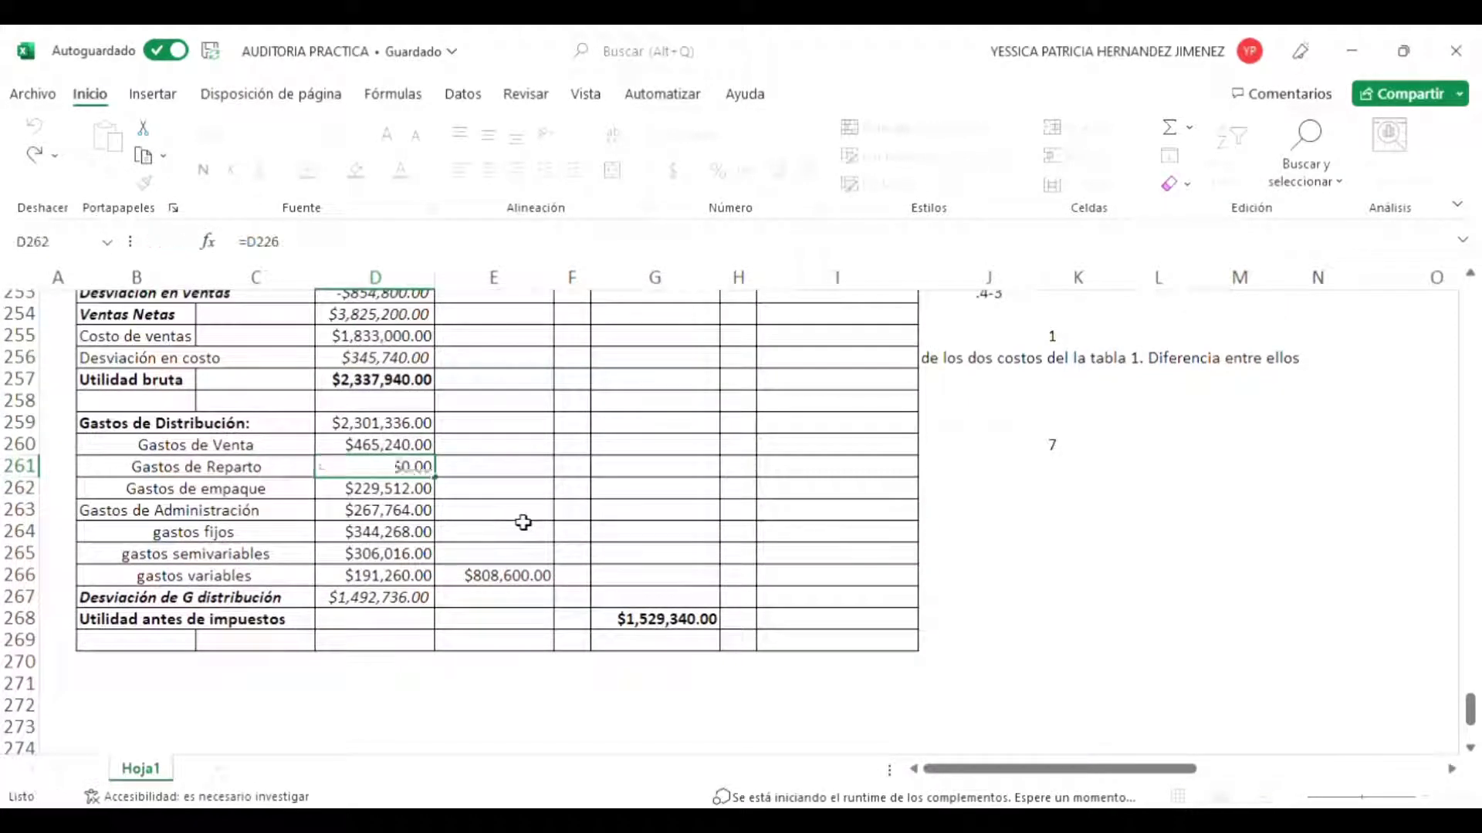
key(Return)
Step: Inspect the source references of the remaining distribution expense rows down to gastos variables in the costo estándar ajustado statement
key(Down)
key(Down)
key(Down)
key(Down)
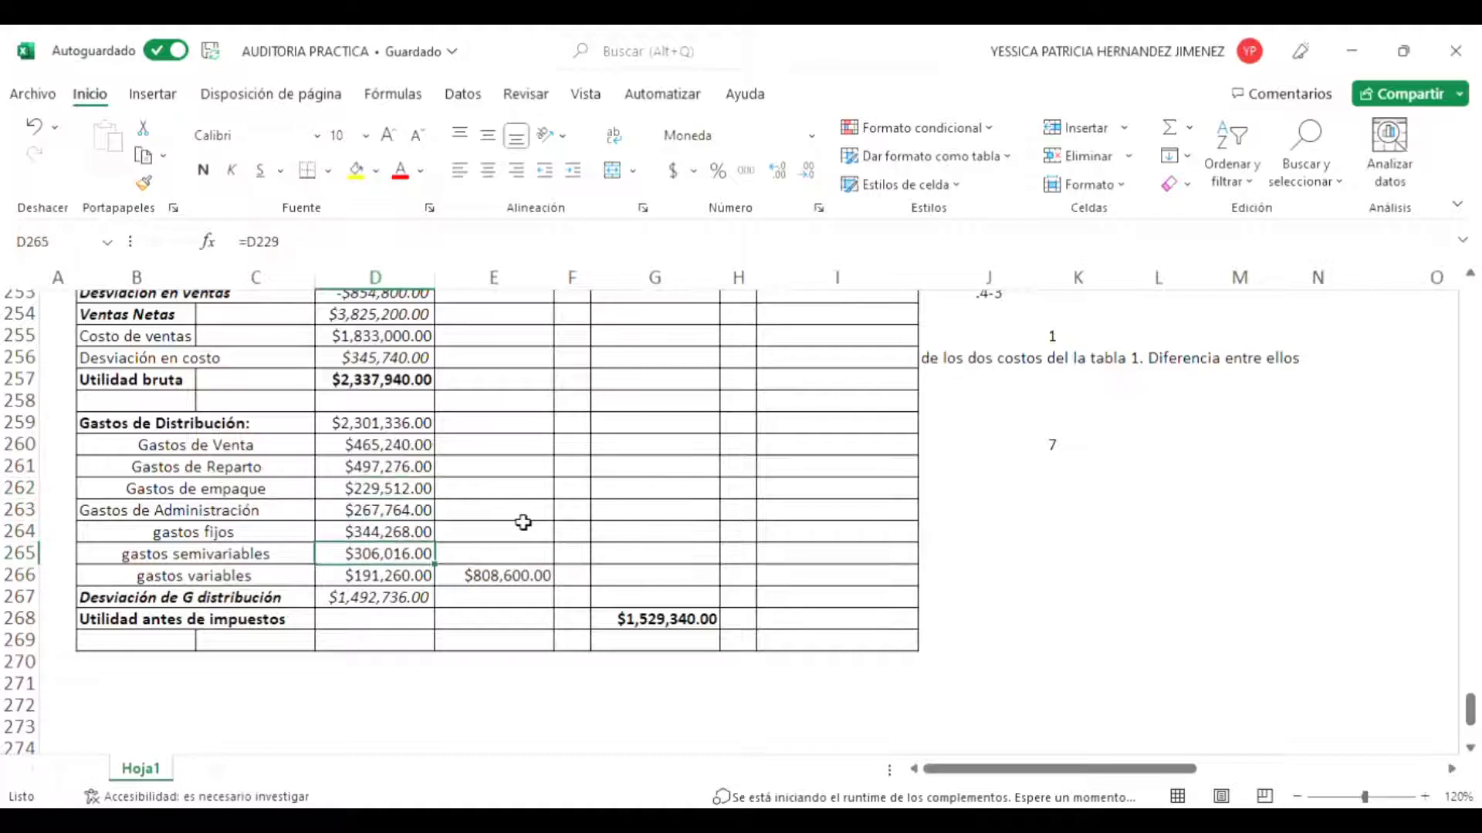
key(Up)
Step: Trace the amount beside gastos variables in column E to Gastos de Distribución in the costo real statement
key(Right)
key(Down)
key(Left)
key(Right)
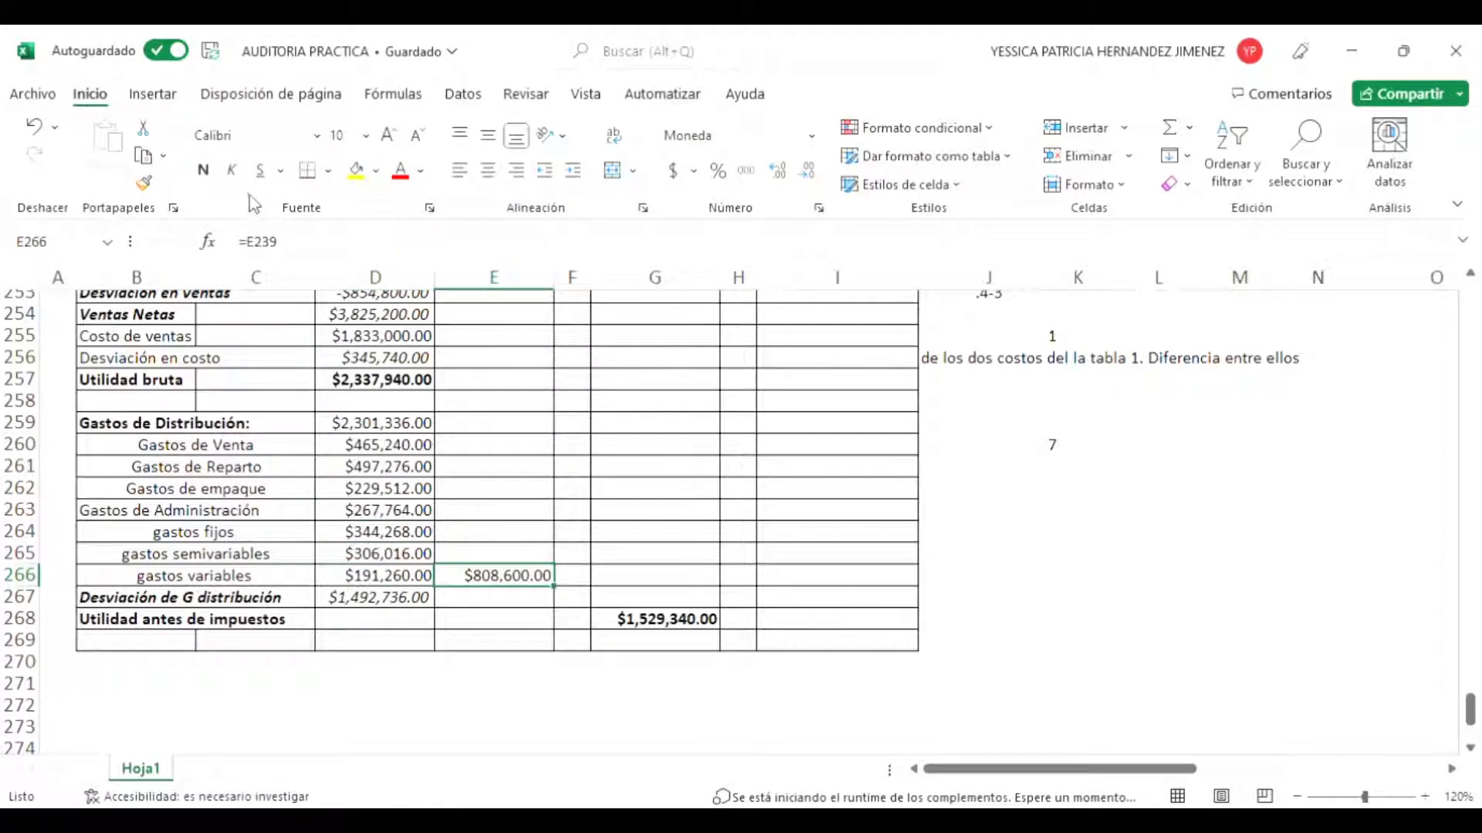
click(279, 249)
scroll(467, 585, up, 8)
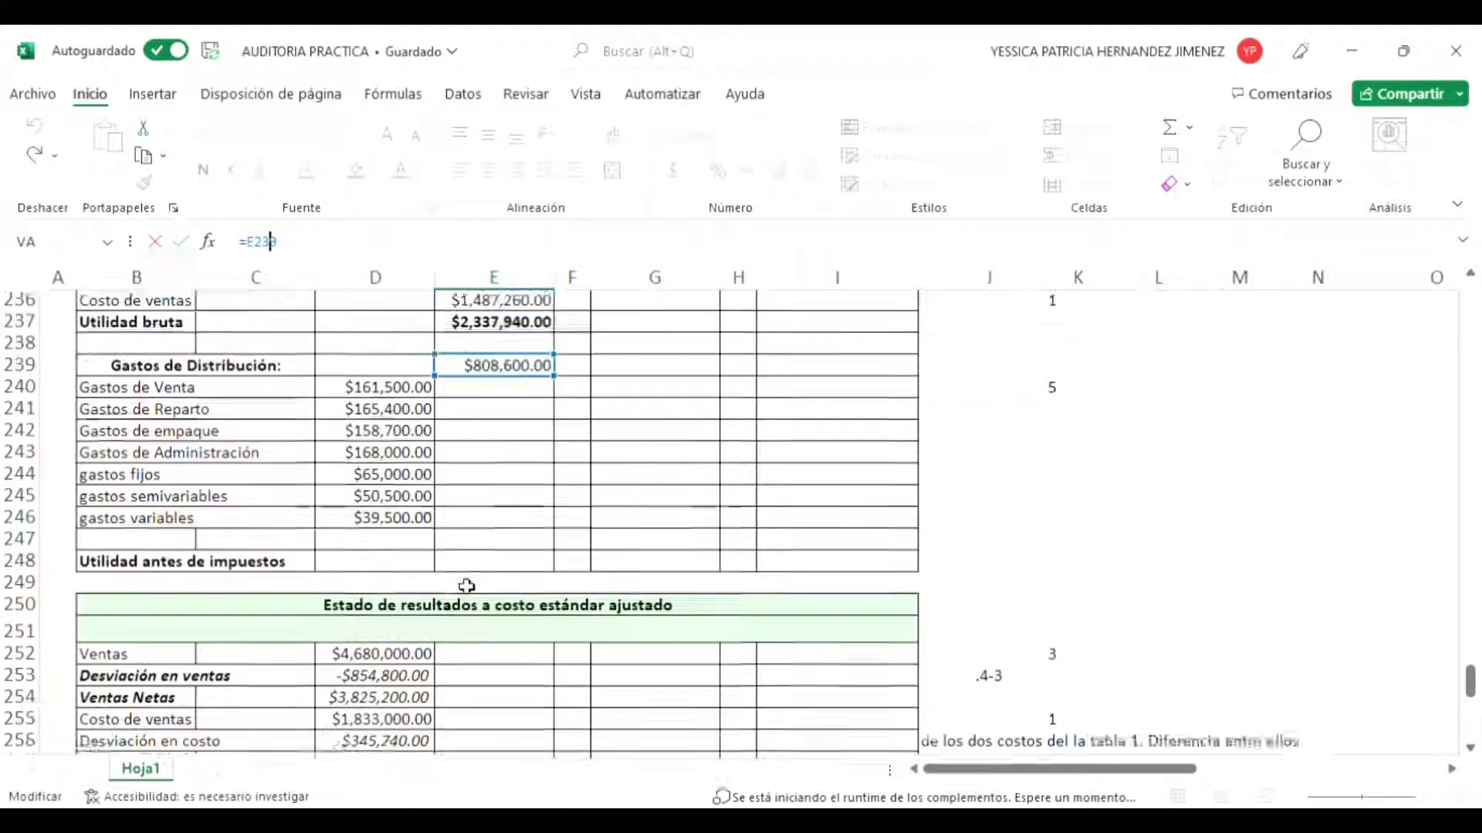
key(Return)
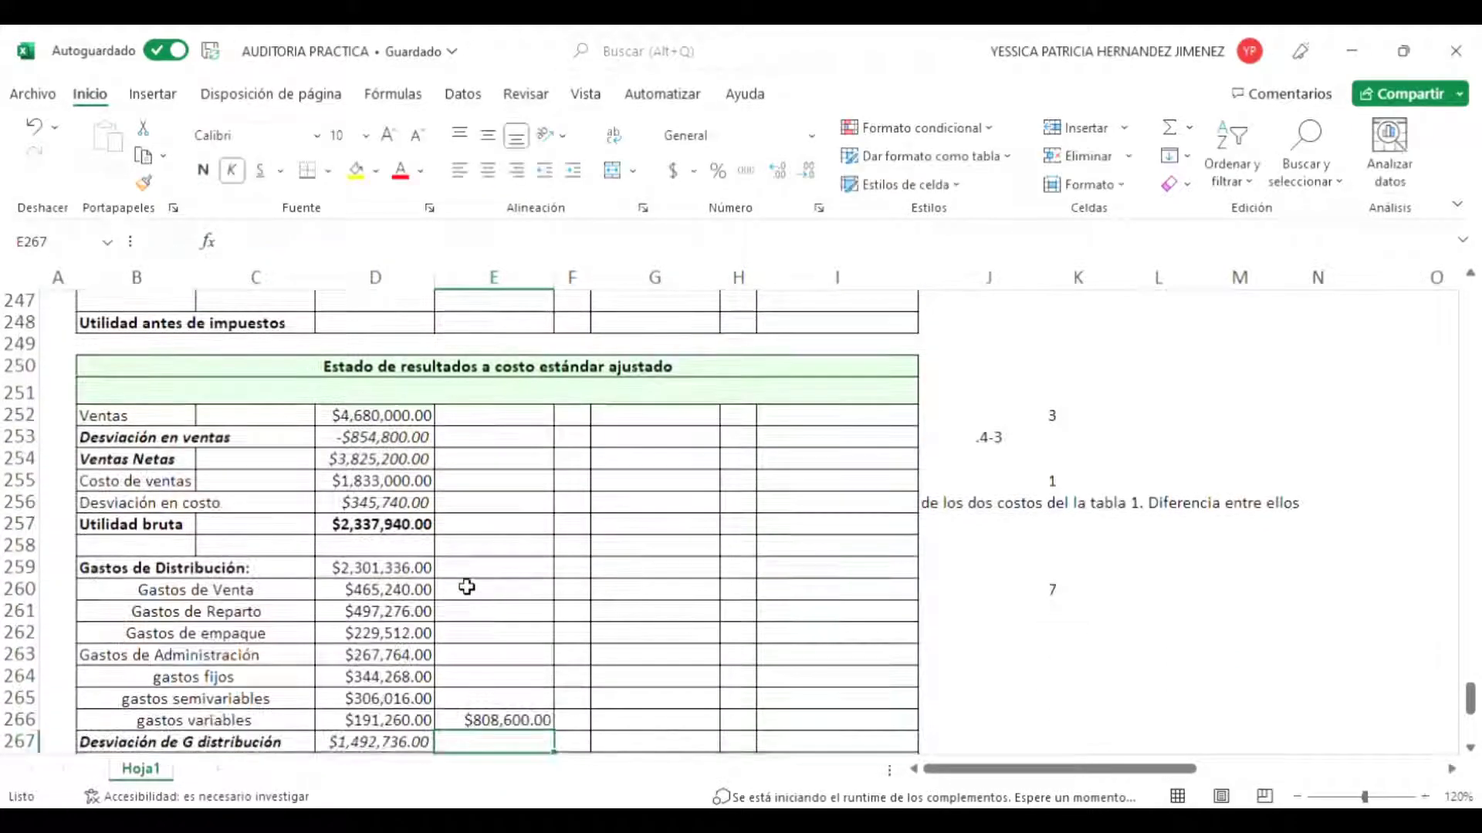
Step: Try moving the column E amount from the gastos variables row to the Desviación de G distribución row, and undo the move
click(482, 727)
scroll(487, 734, up, 3)
scroll(486, 735, up, 2)
scroll(486, 735, down, 5)
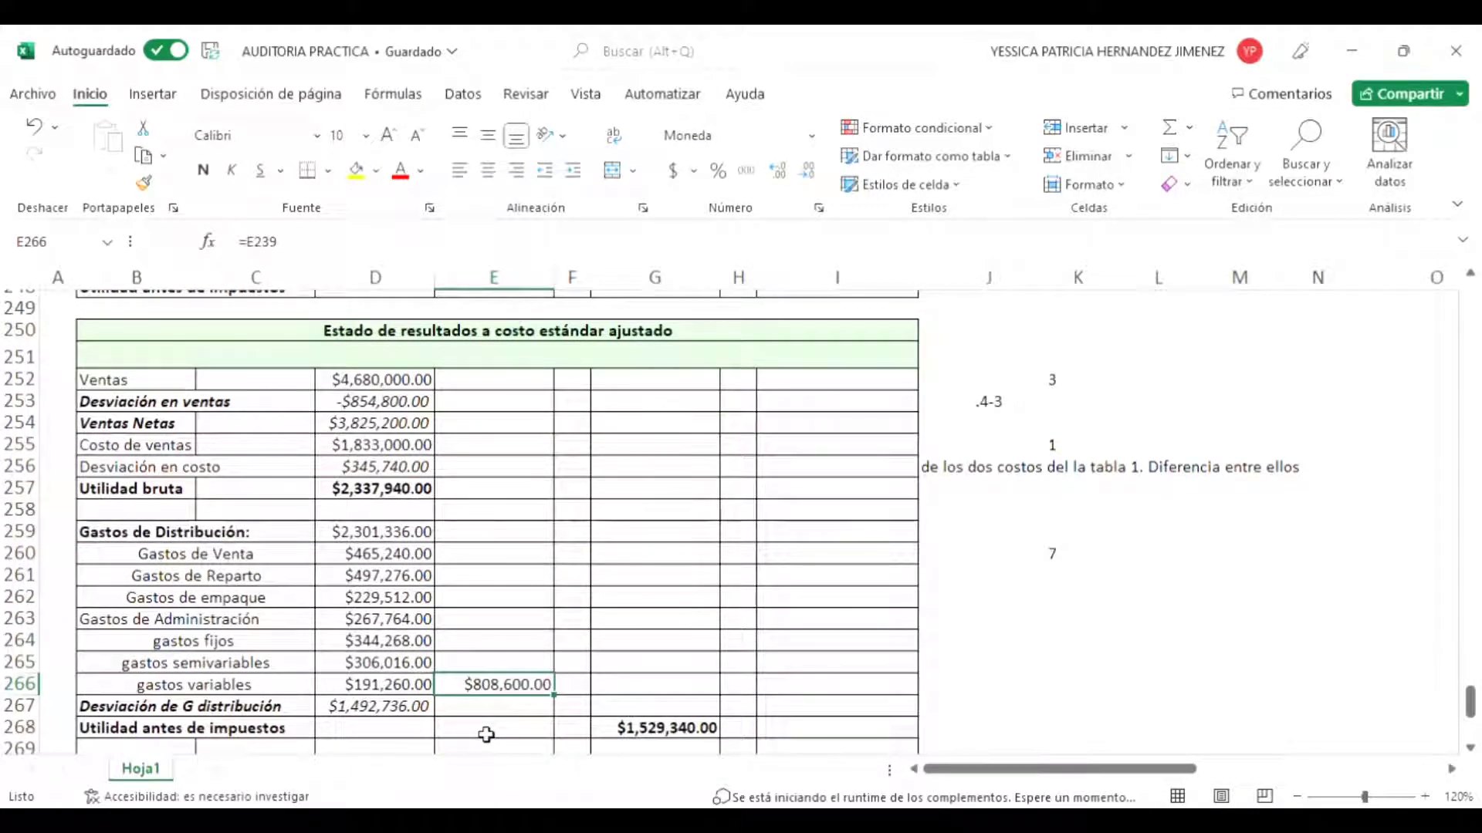
scroll(486, 735, up, 6)
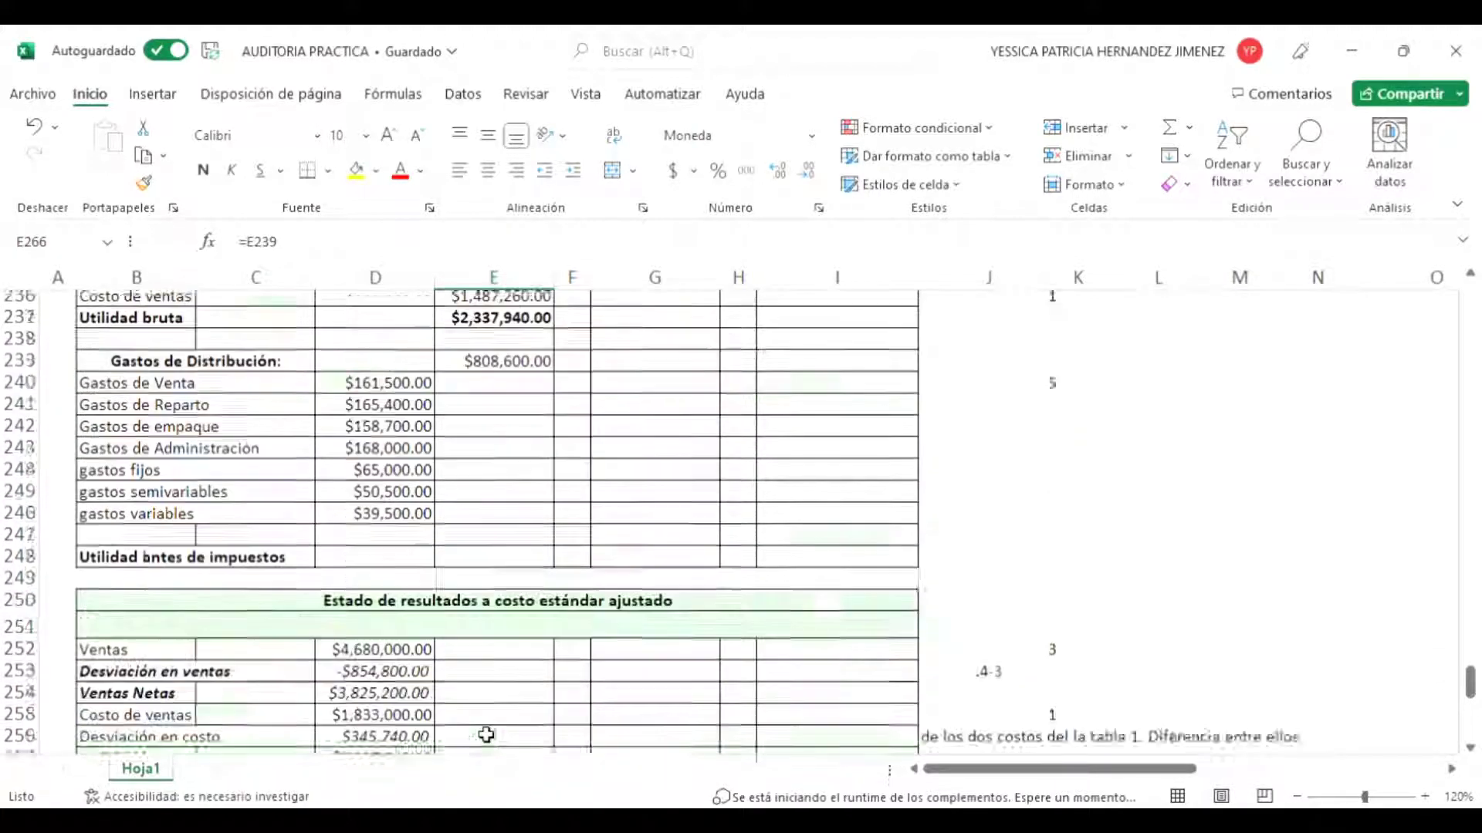
scroll(486, 735, down, 8)
drag(513, 581, 473, 598)
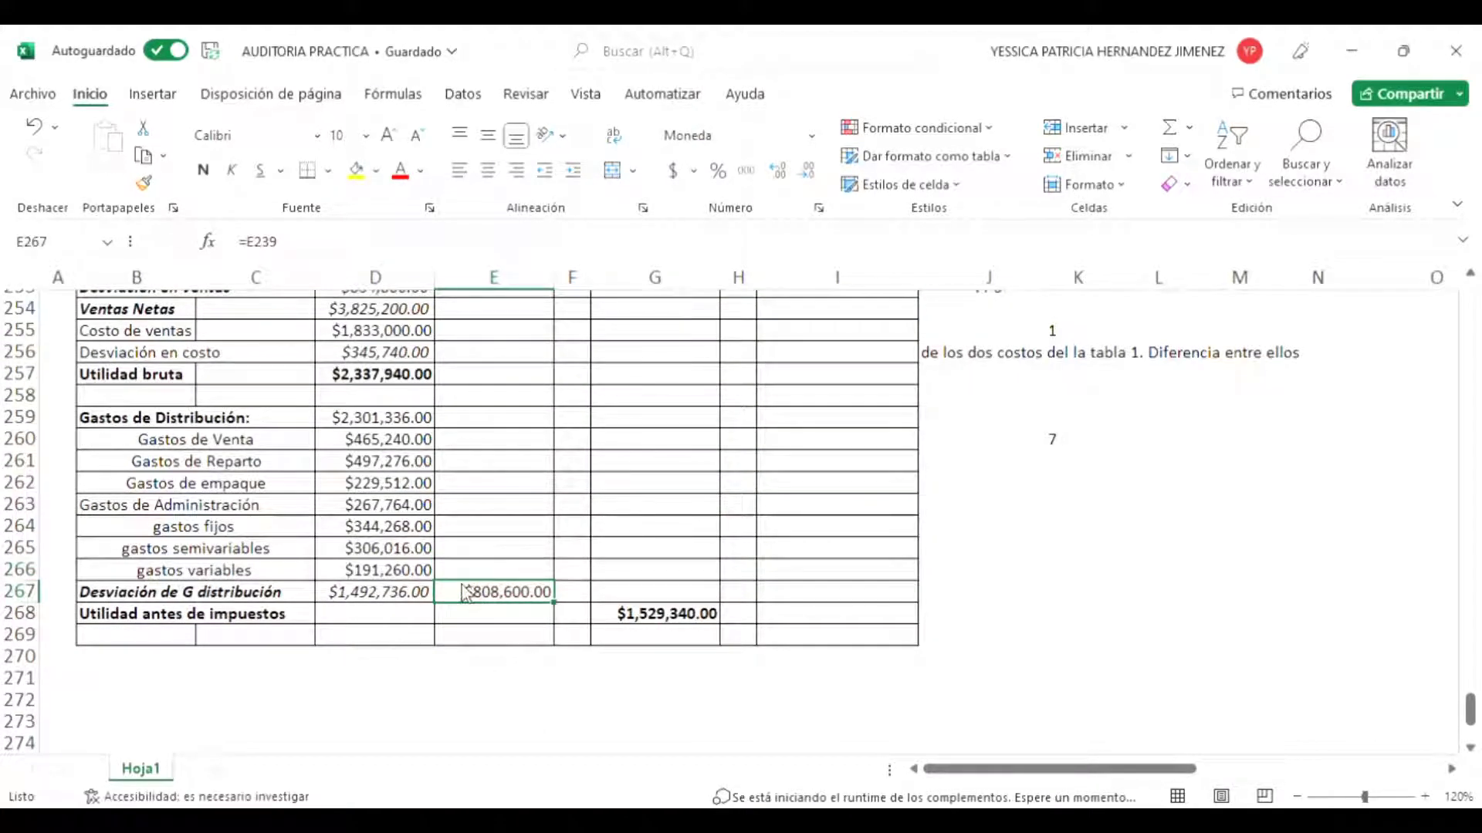
key(ctrl+z)
Step: Trace the Desviación de G distribución formula to the Gastos de Distribución amounts of the costo estándar and costo real statements
click(386, 593)
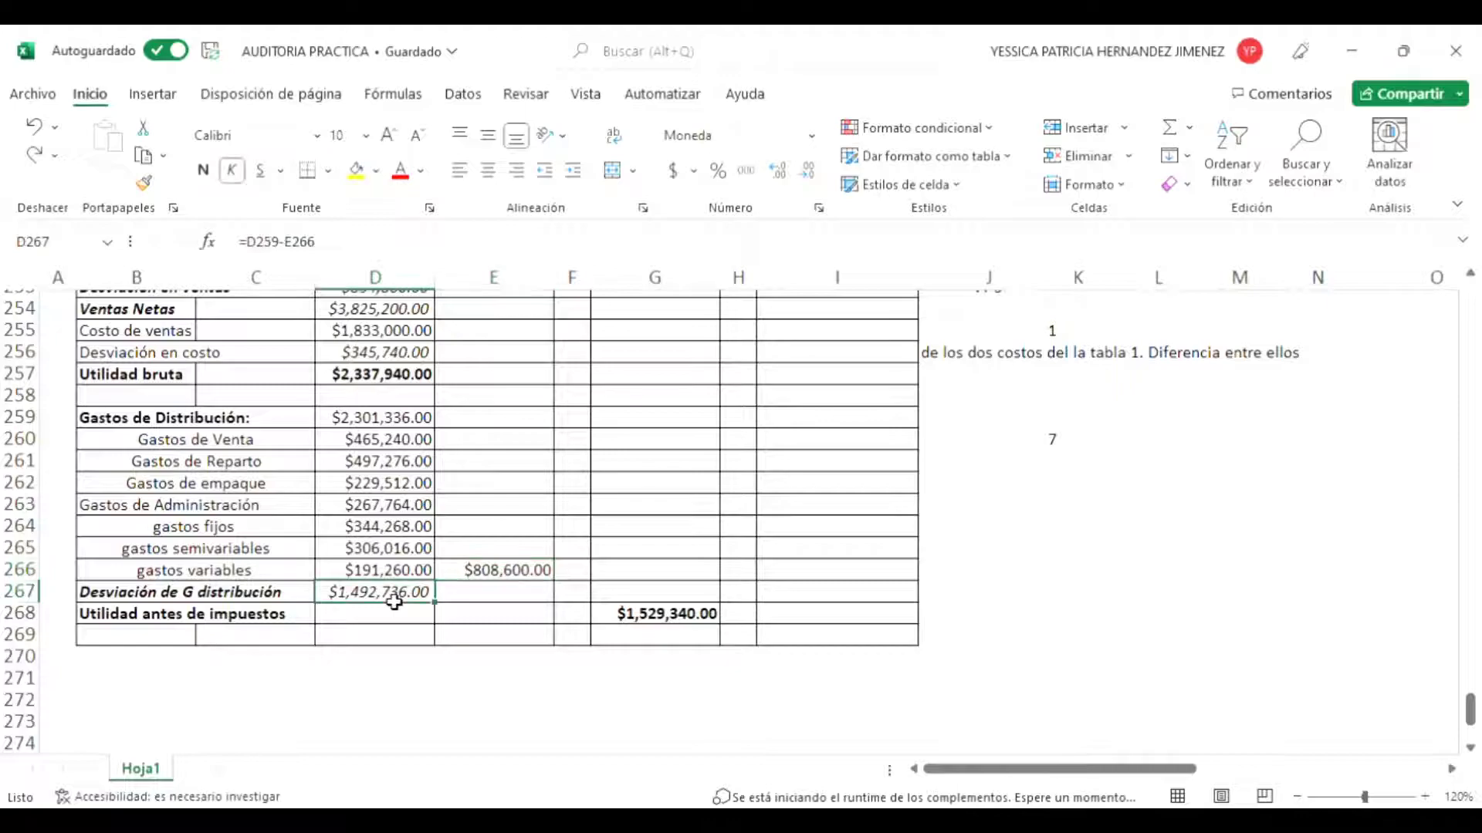
click(302, 284)
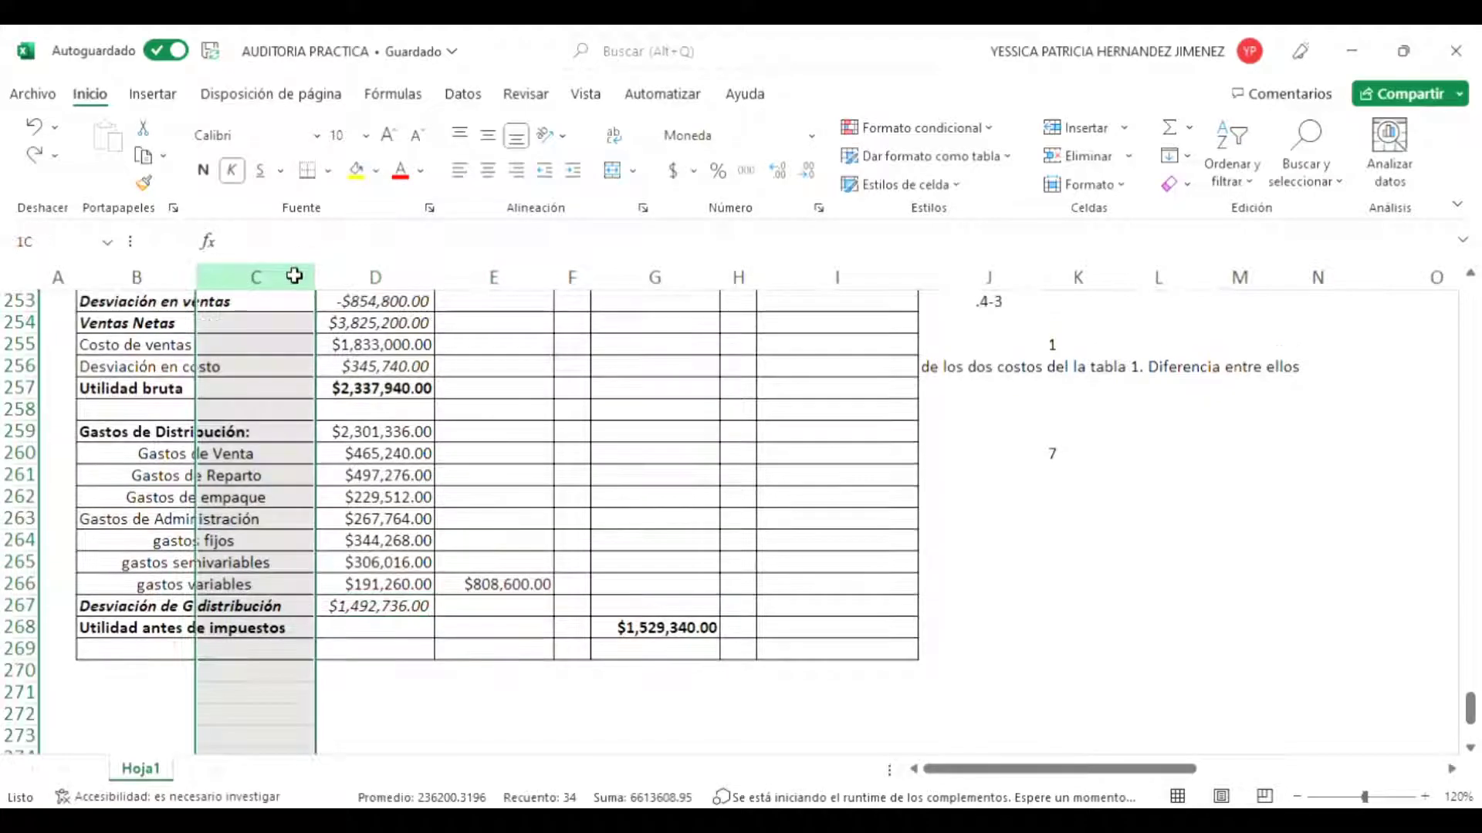
click(399, 608)
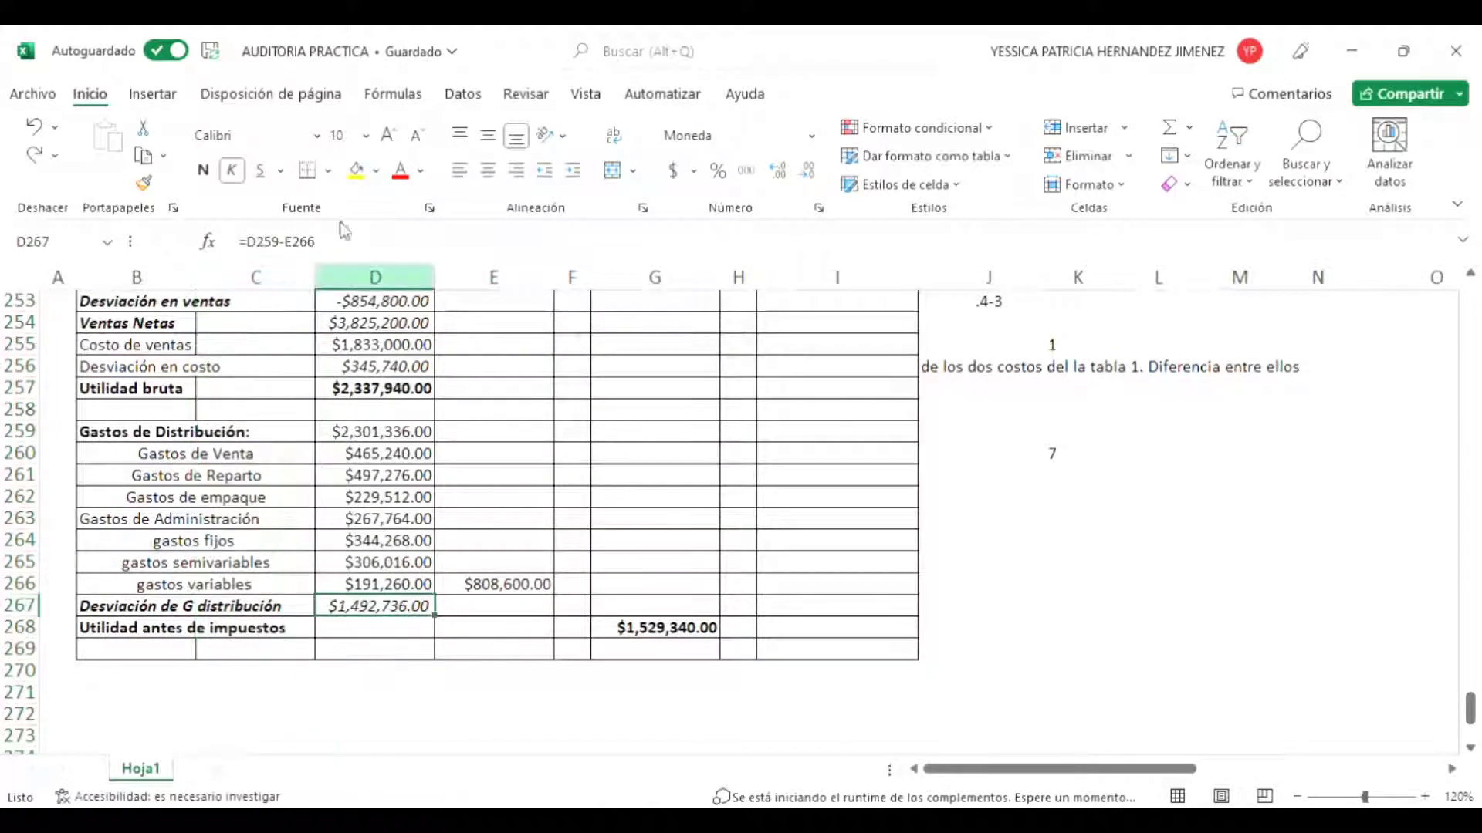
click(301, 241)
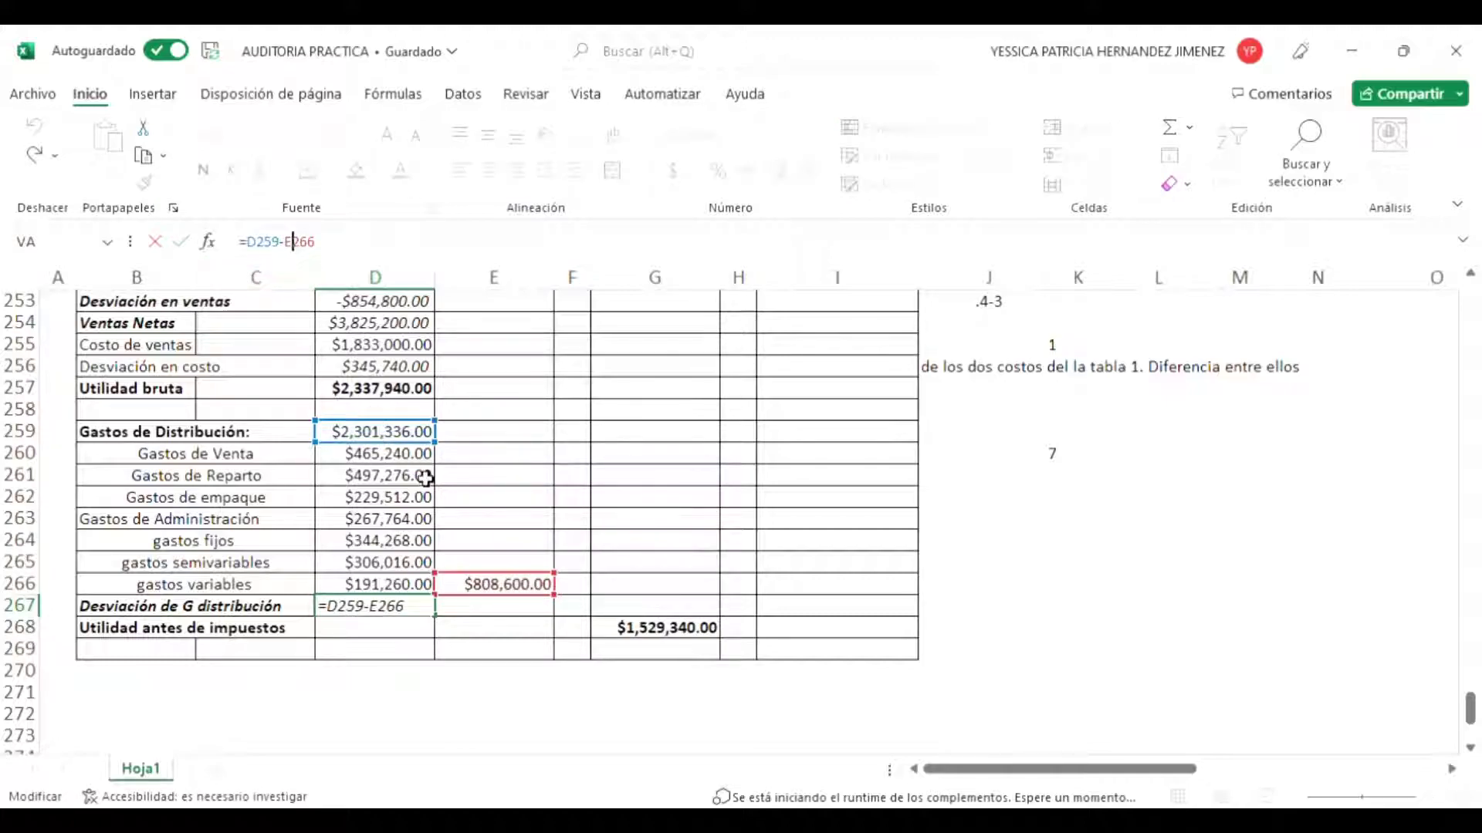
scroll(310, 444, up, 15)
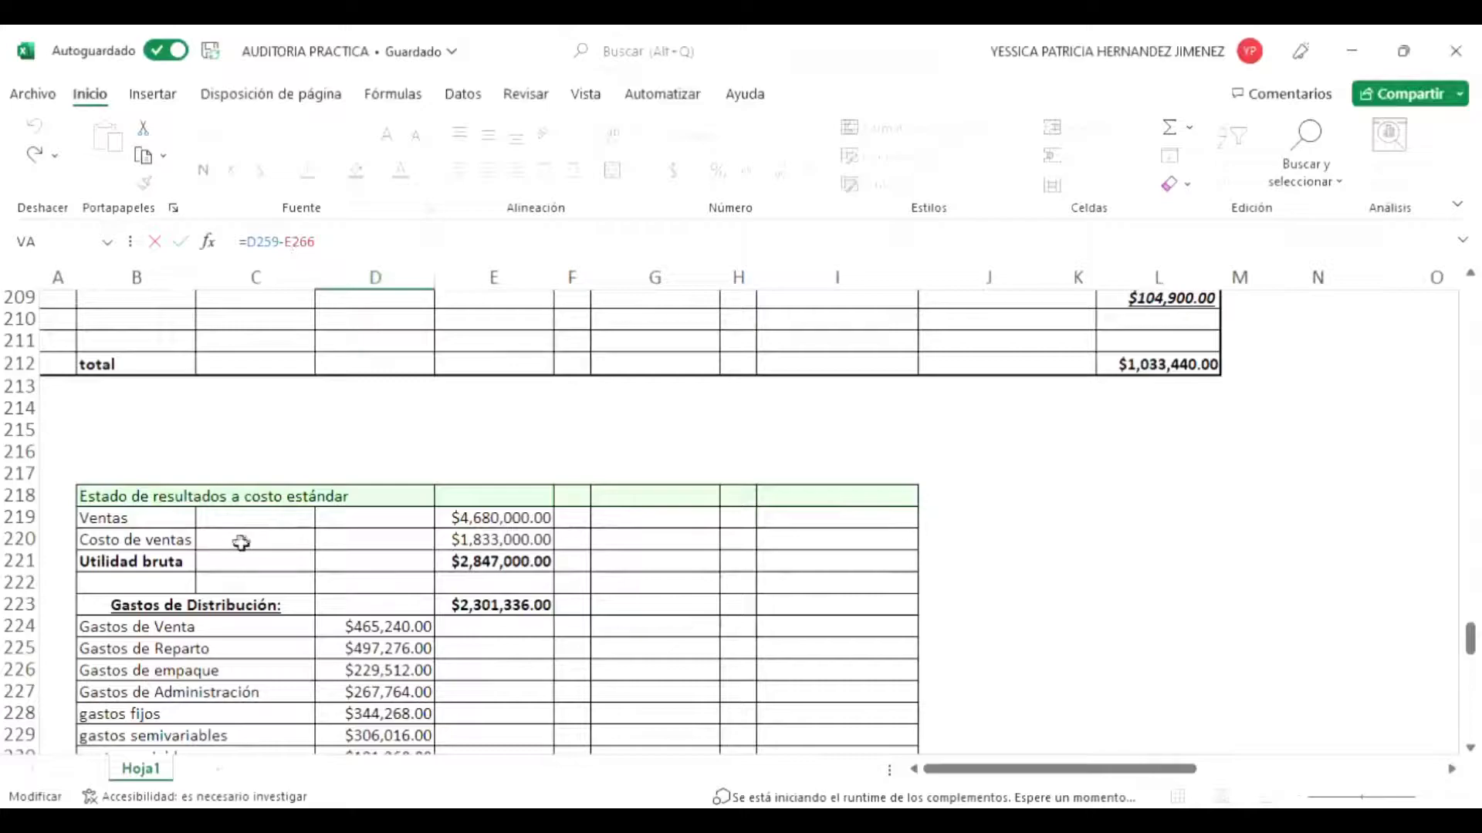
scroll(242, 539, down, 15)
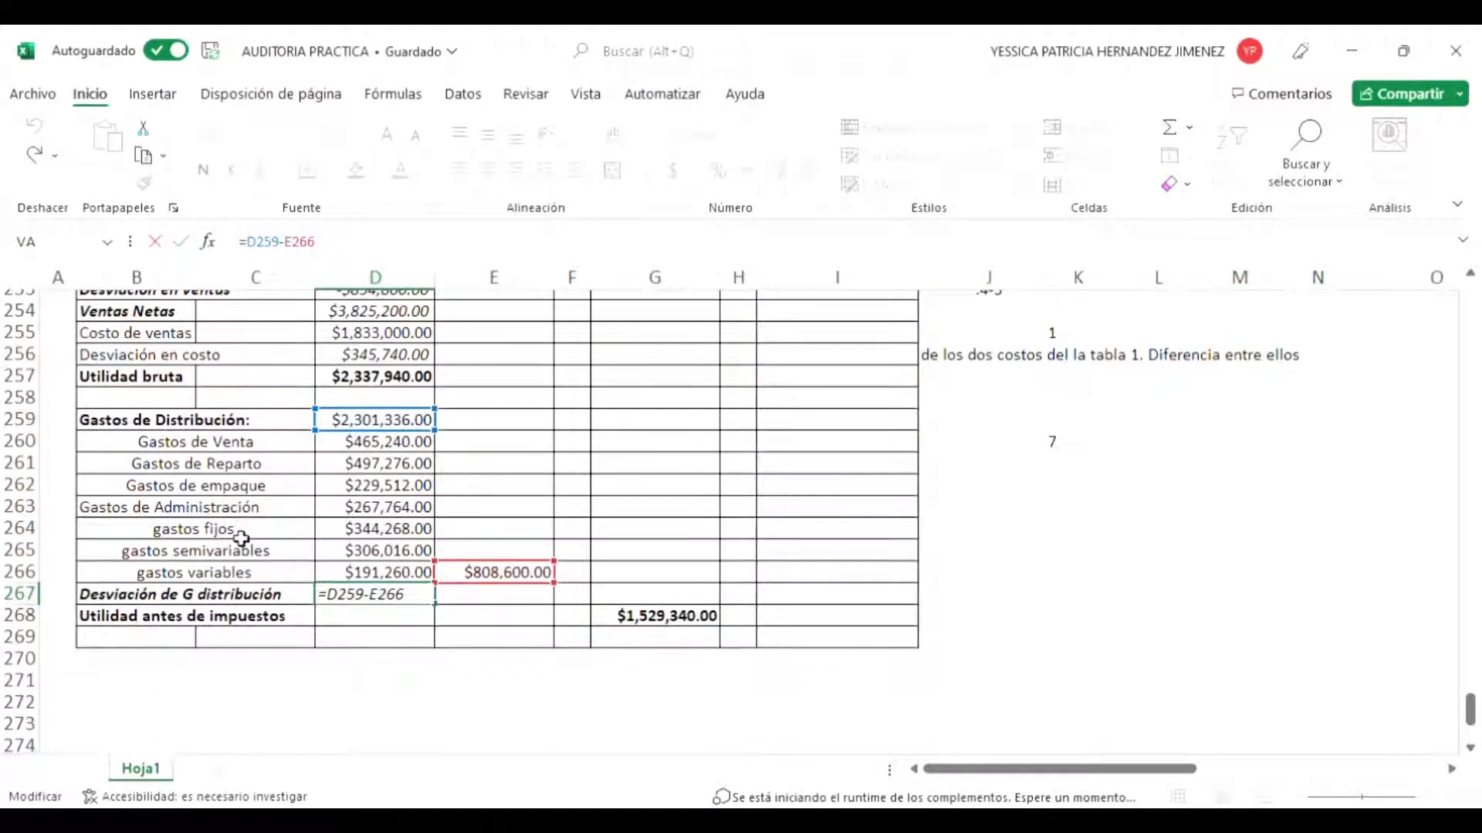
scroll(498, 543, up, 3)
scroll(499, 544, up, 6)
scroll(499, 543, down, 8)
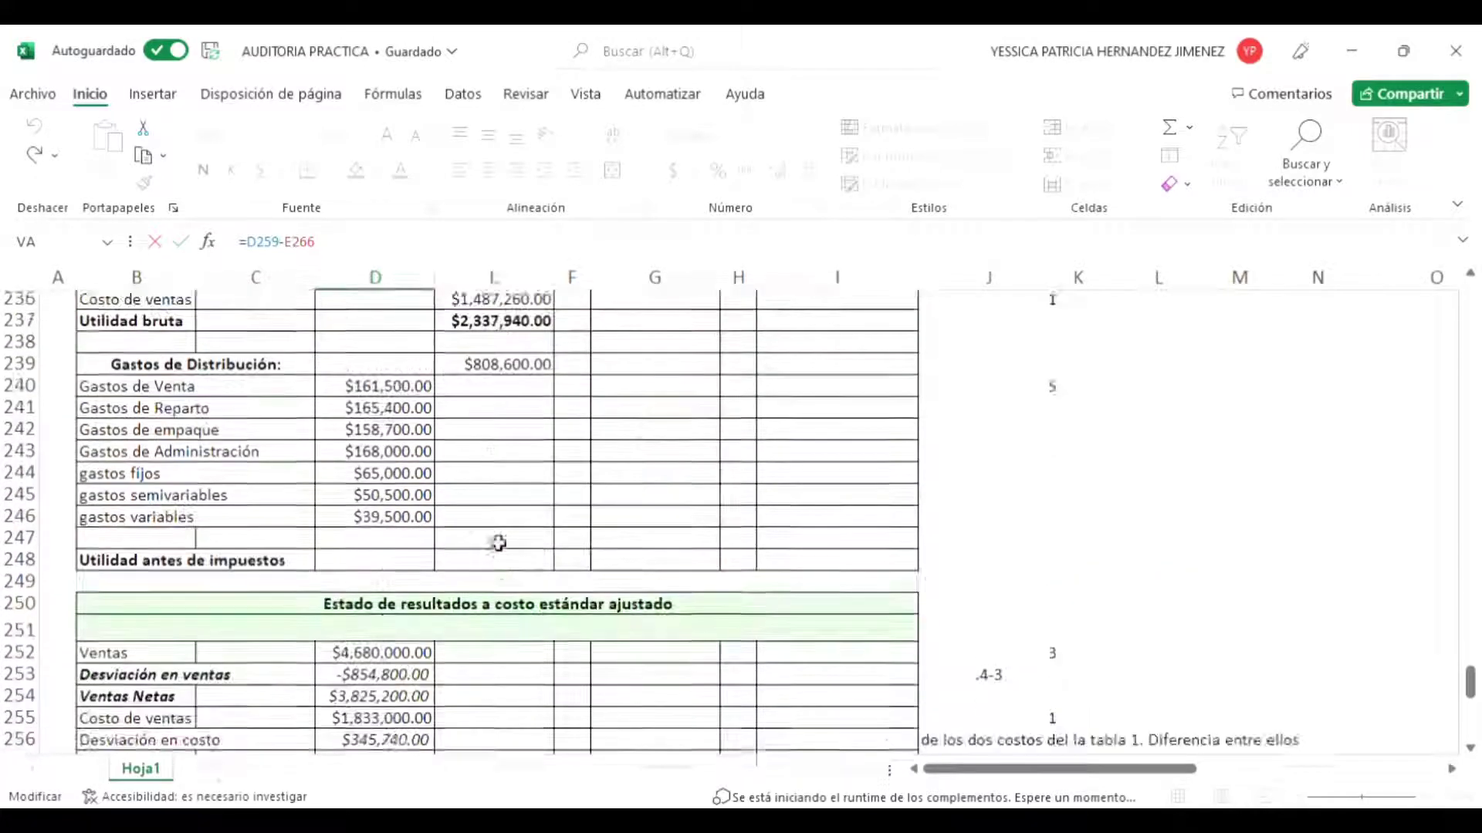
scroll(498, 543, up, 1)
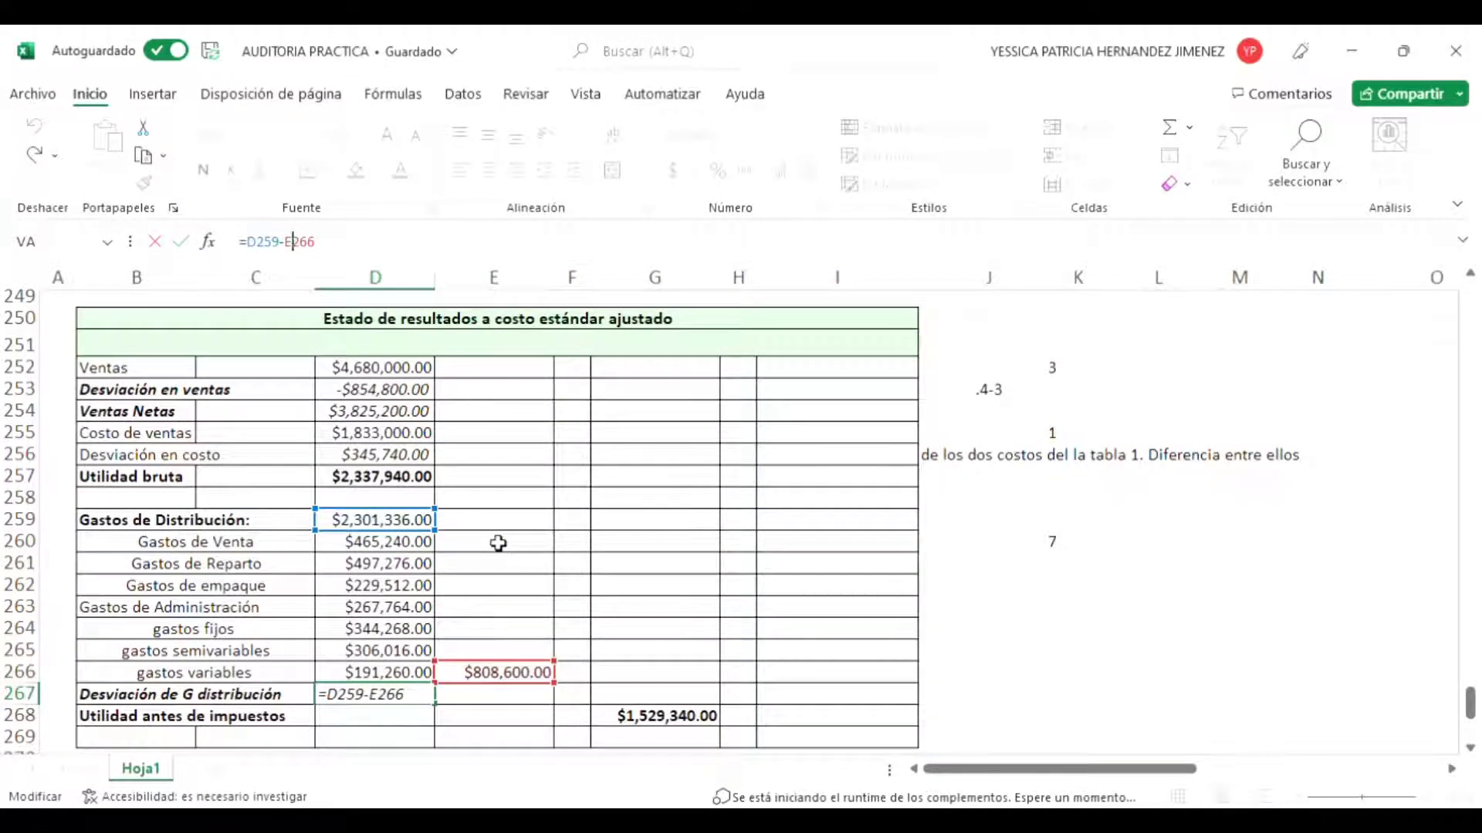
key(Return)
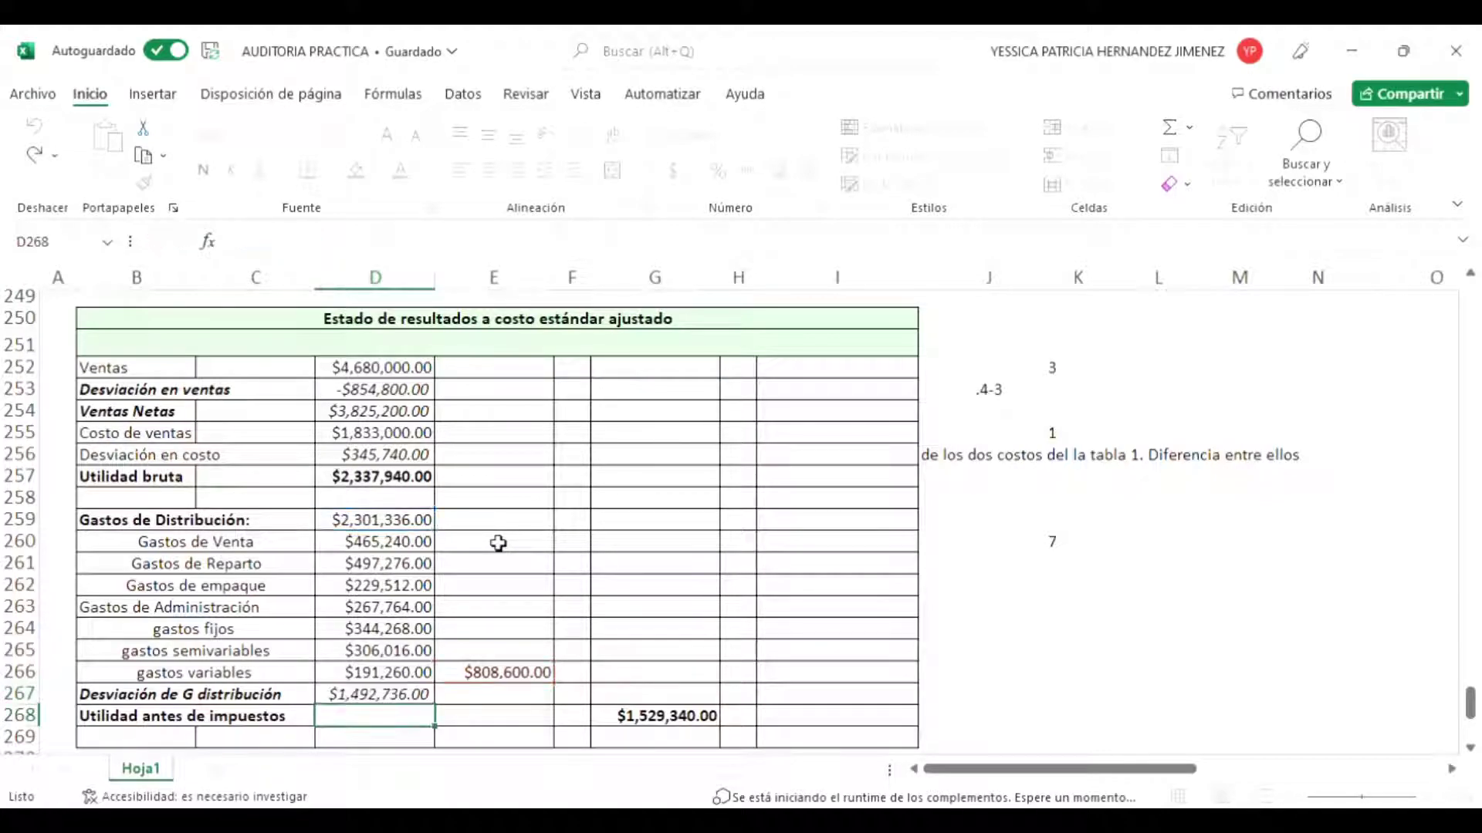
key(Up)
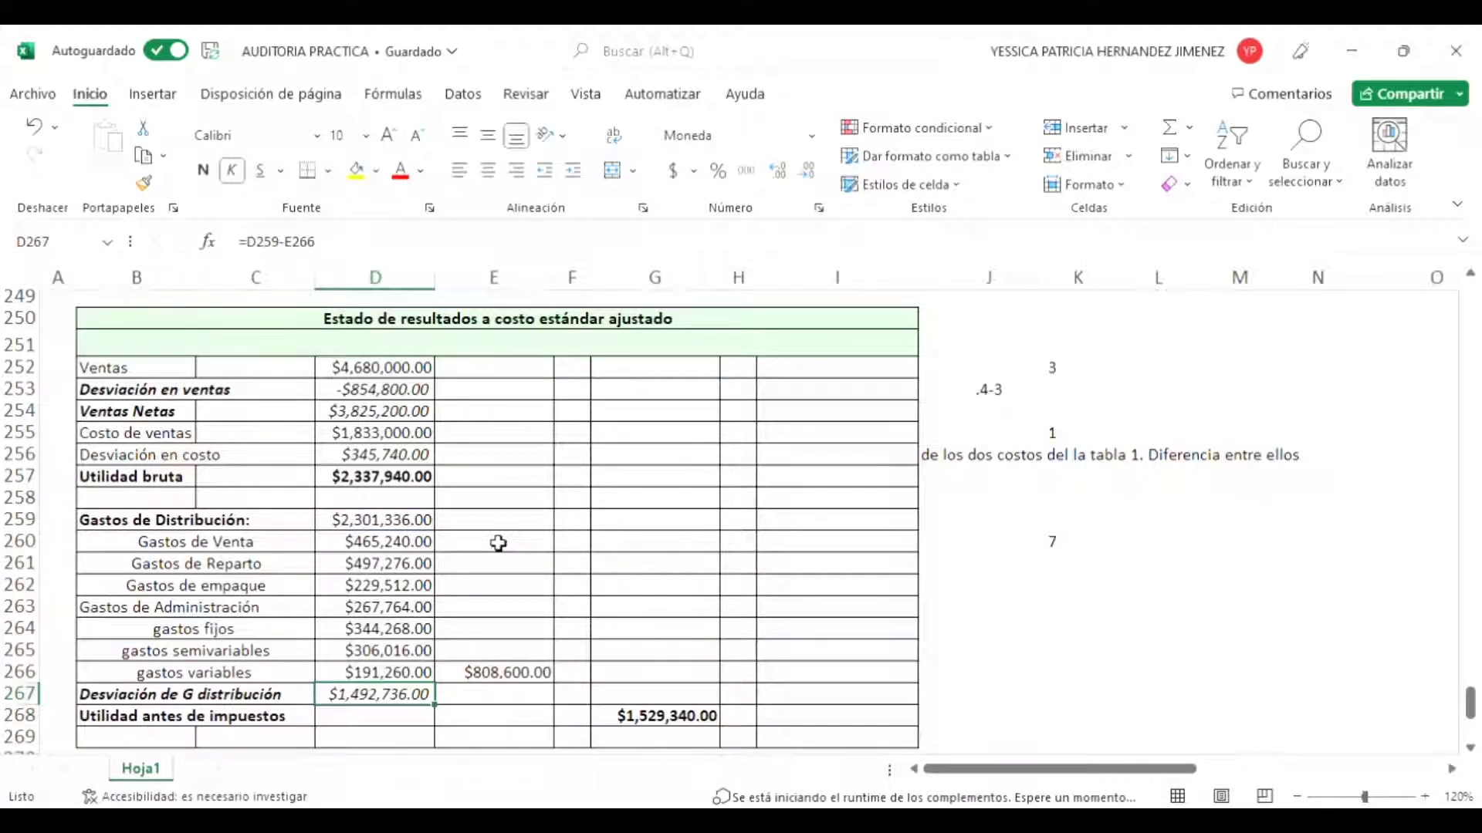
Step: Inspect which cells the Utilidad antes de impuestos formula uses in the costo estándar ajustado statement
scroll(600, 616, down, 2)
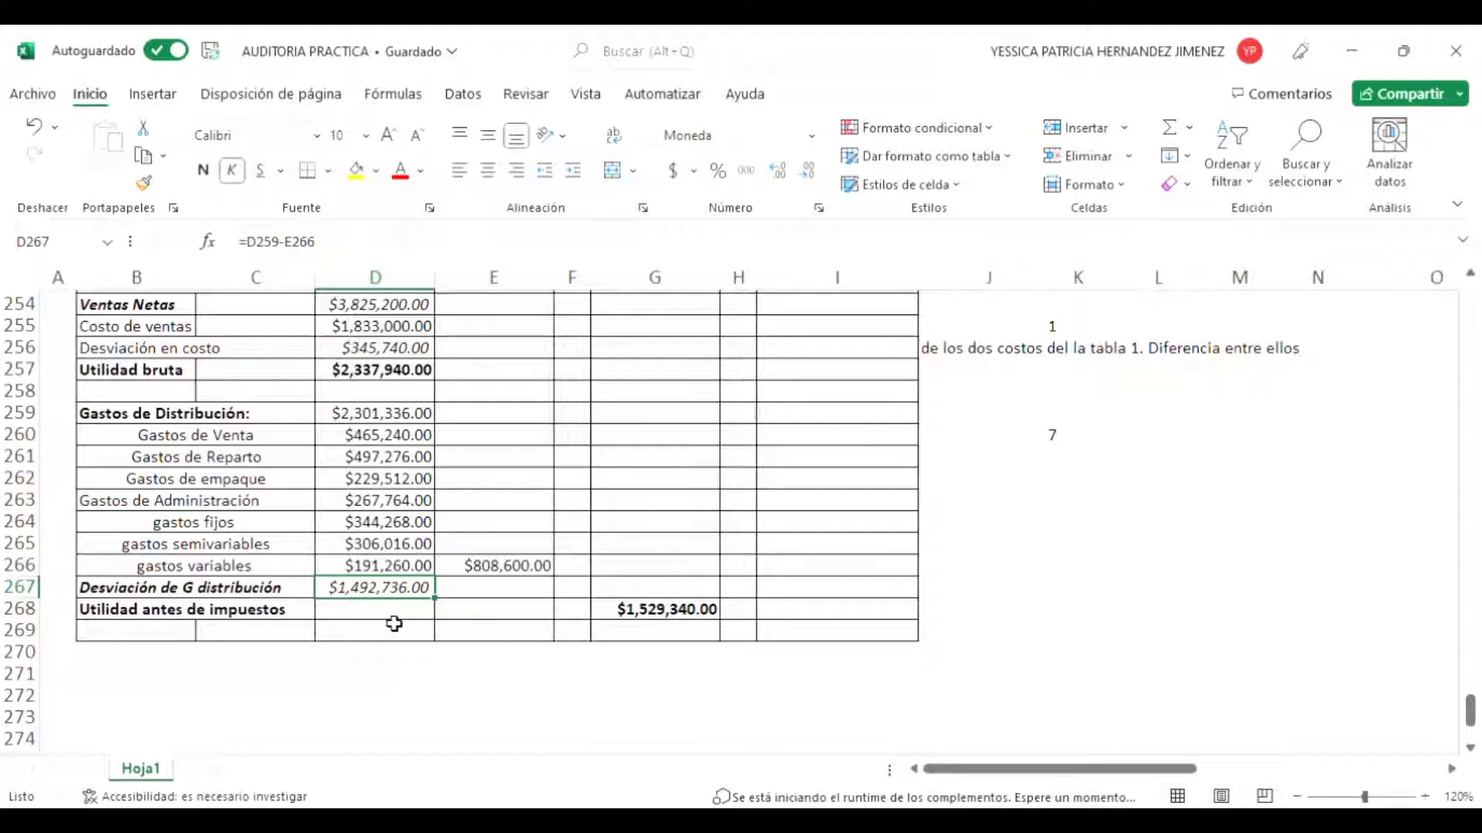
key(Down)
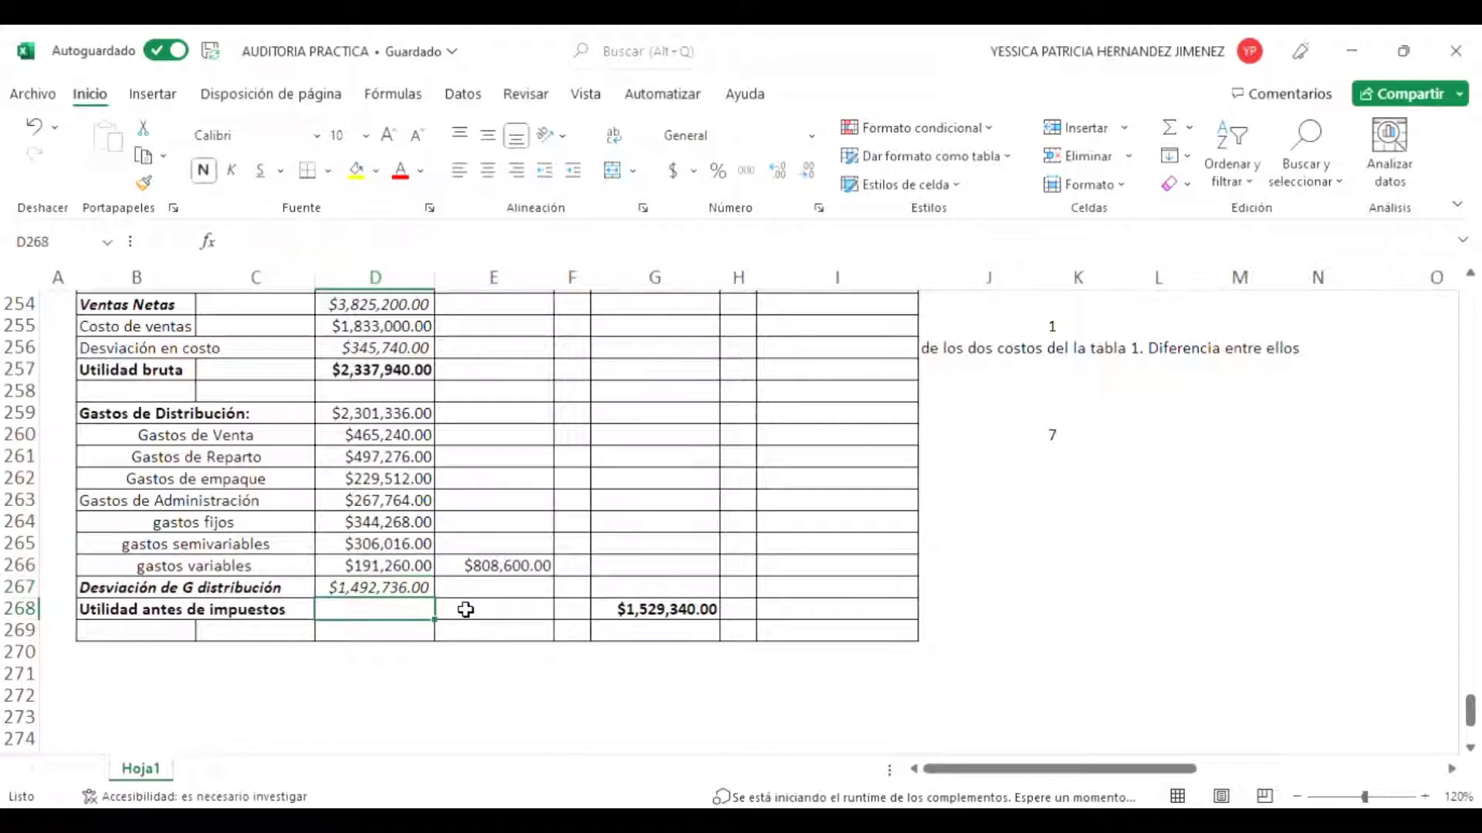
key(Right)
key(Right)
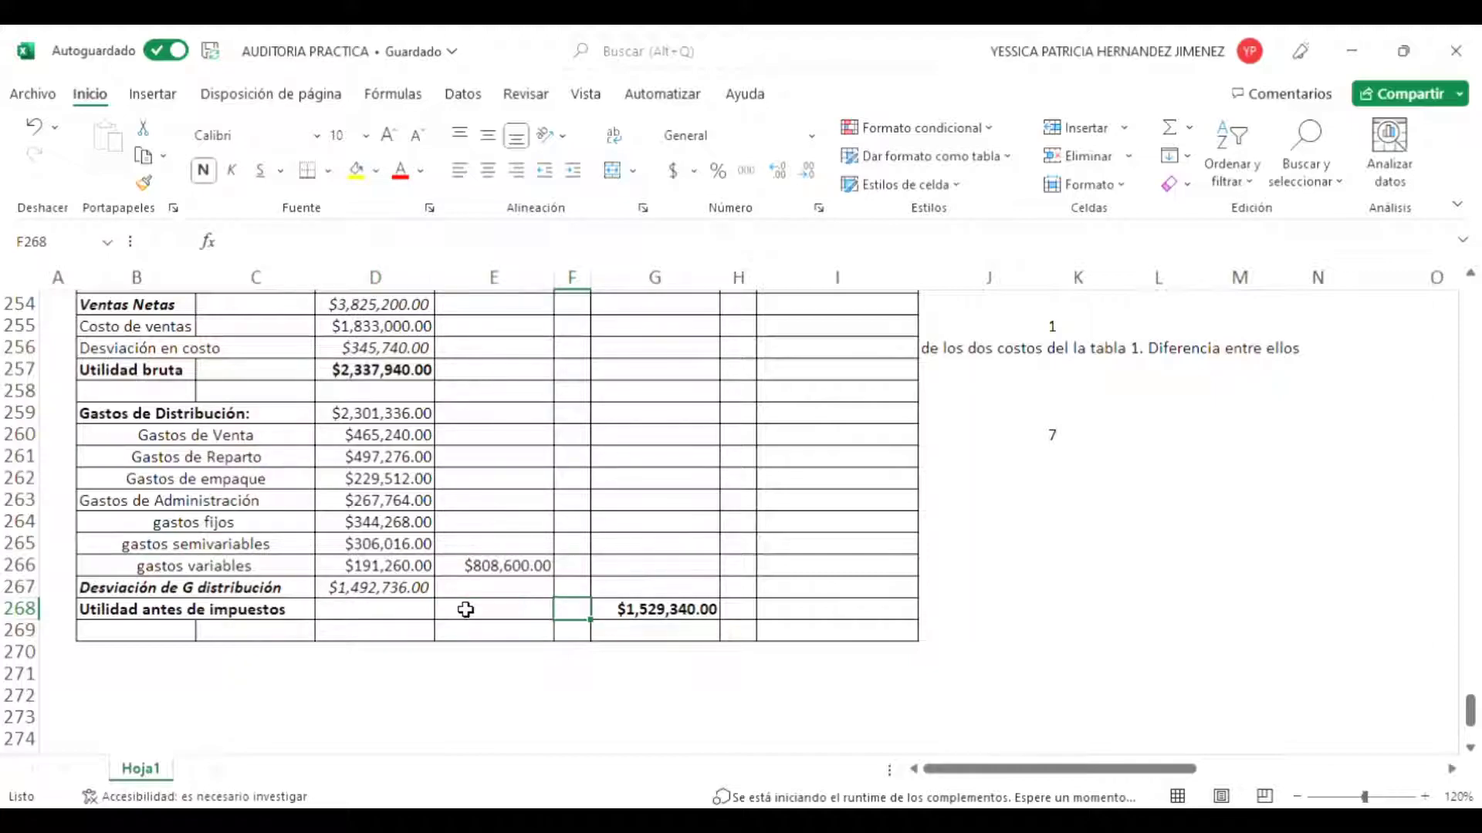
key(Right)
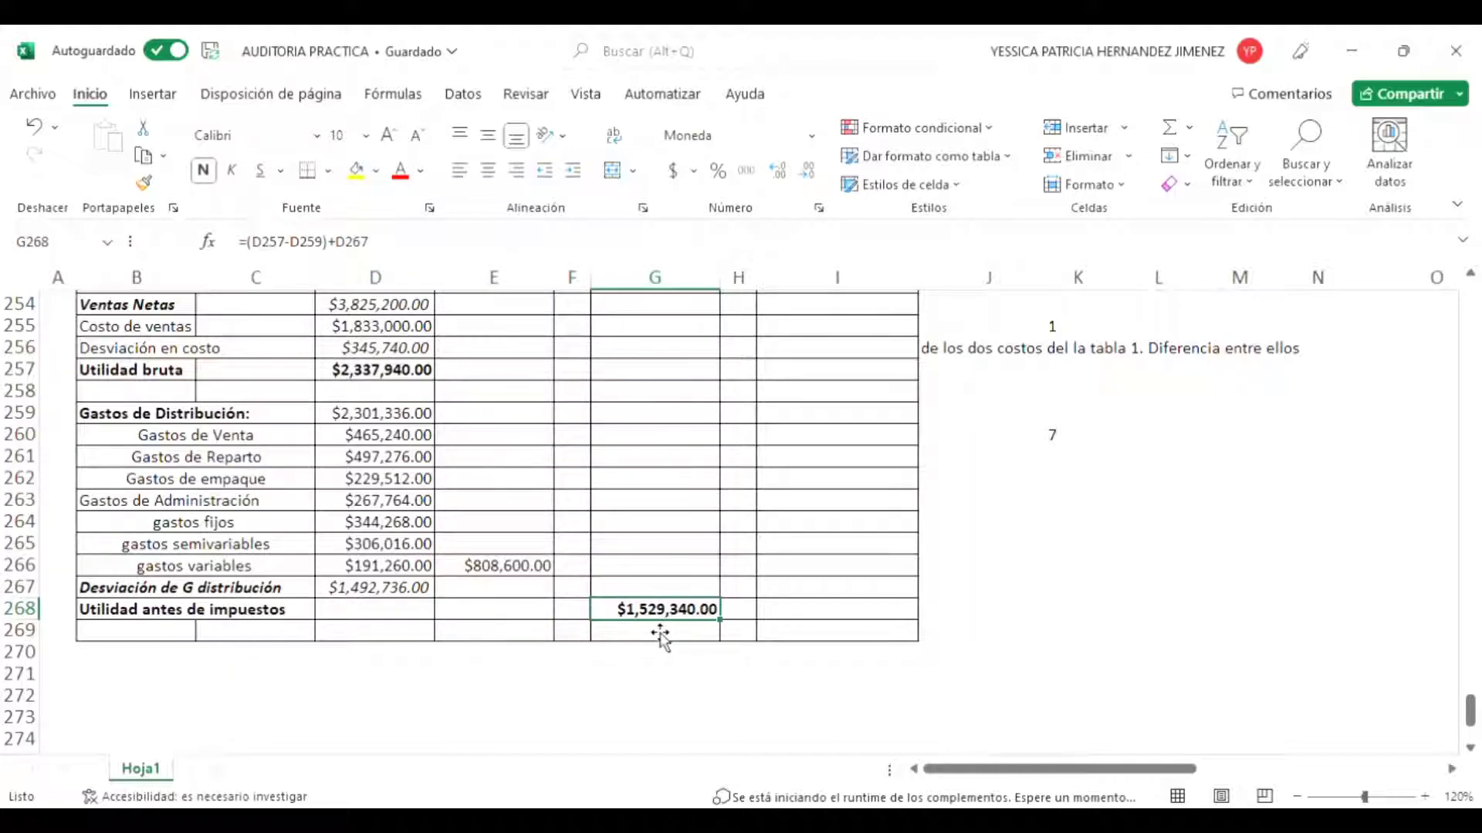
scroll(675, 641, down, 9)
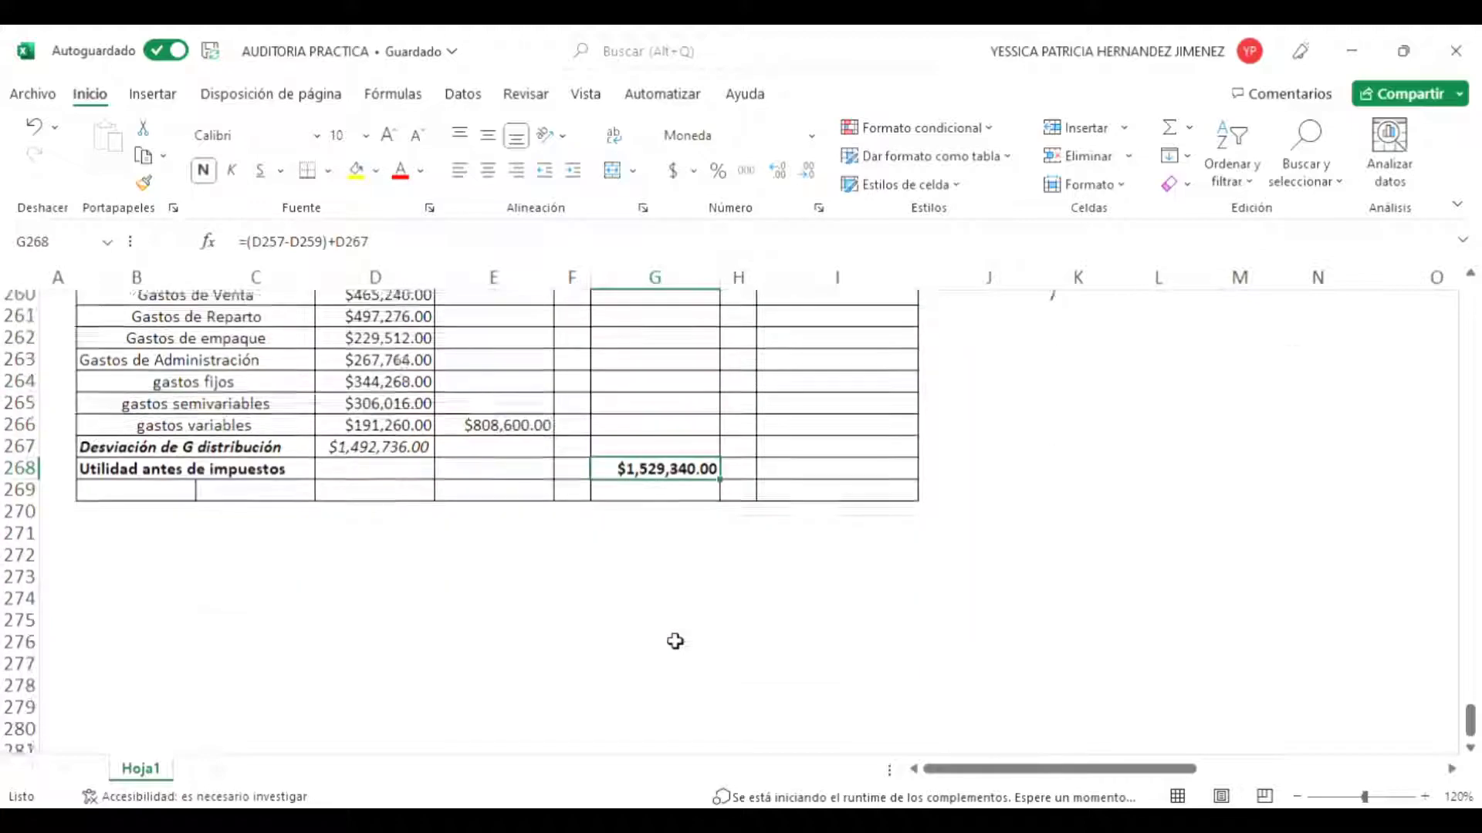
scroll(675, 641, up, 11)
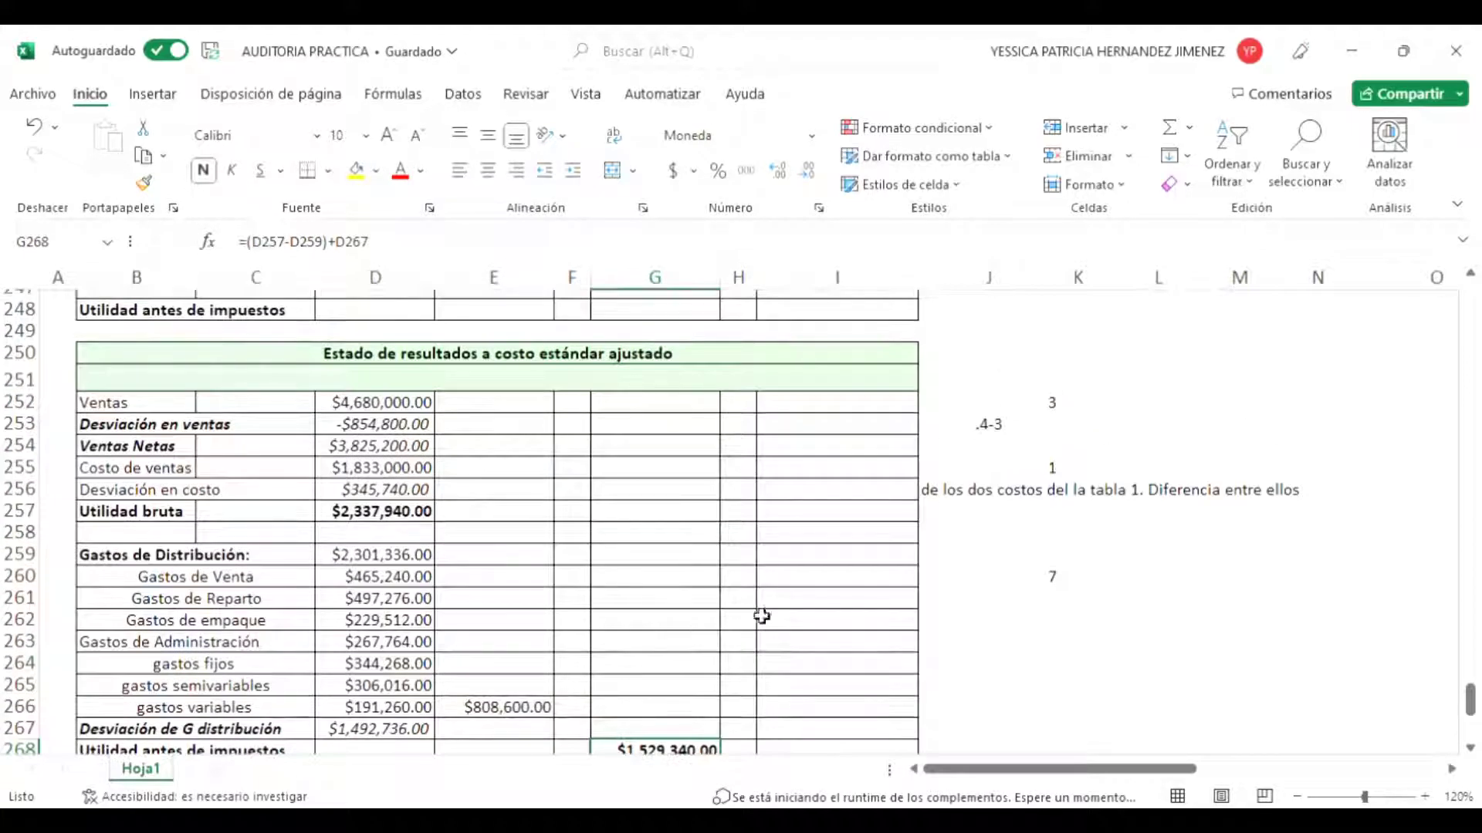
scroll(1014, 473, up, 3)
scroll(1014, 472, down, 4)
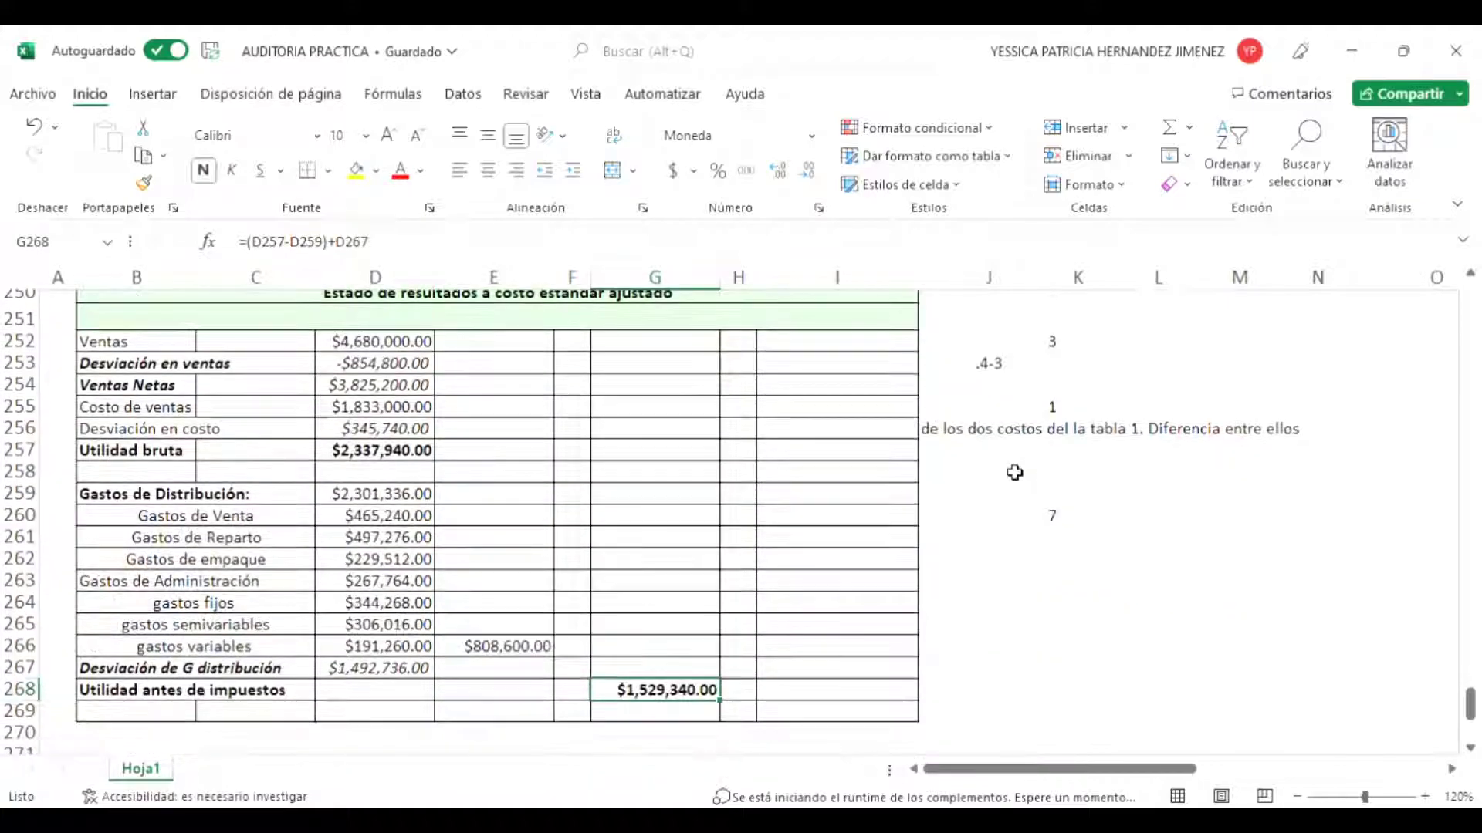
Step: Check the table reference note beside Desviación en ventas and return to the exercise instructions at the start of the sheet
click(996, 361)
scroll(995, 361, up, 20)
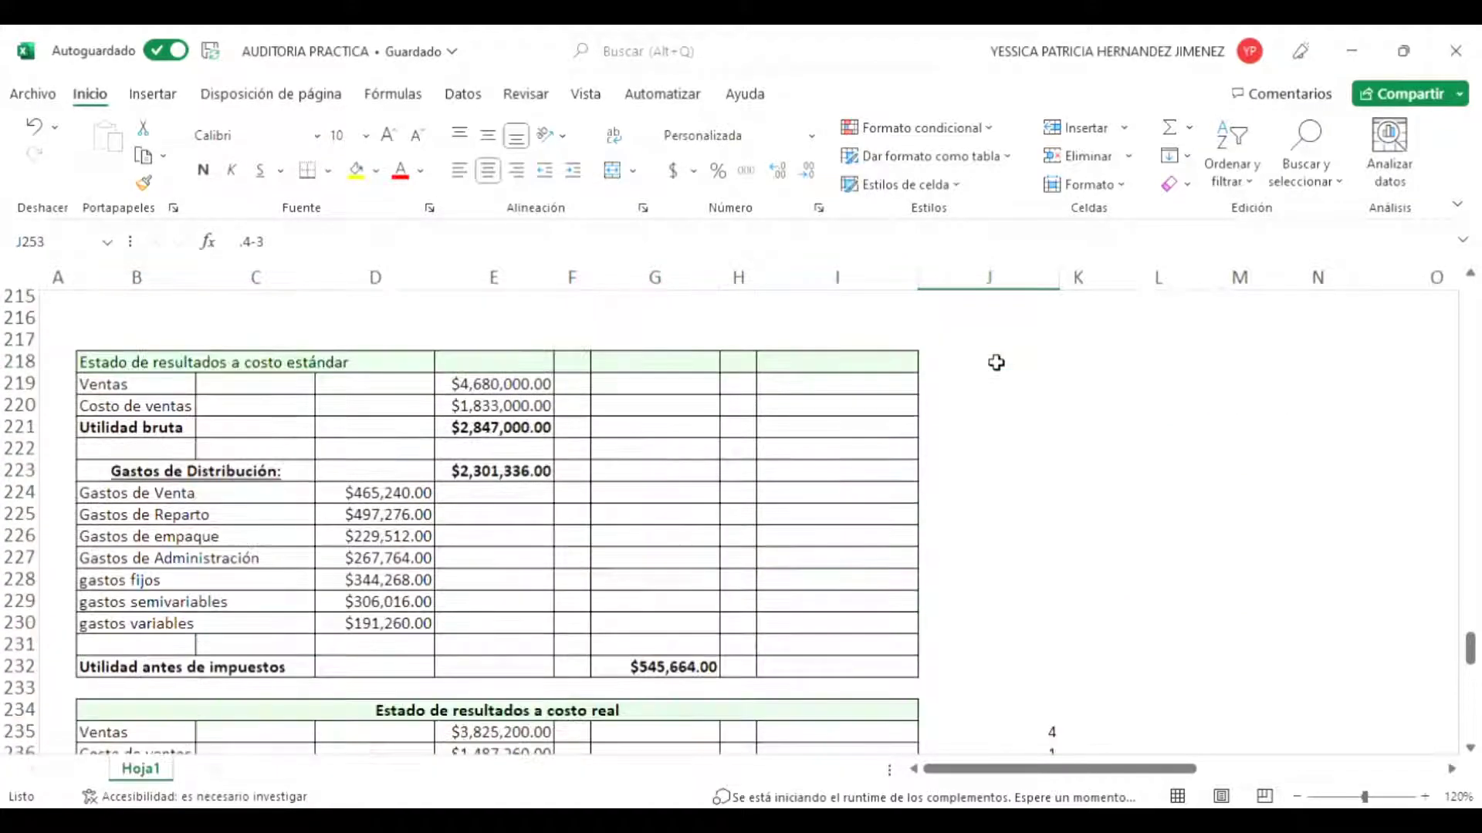
scroll(996, 362, up, 20)
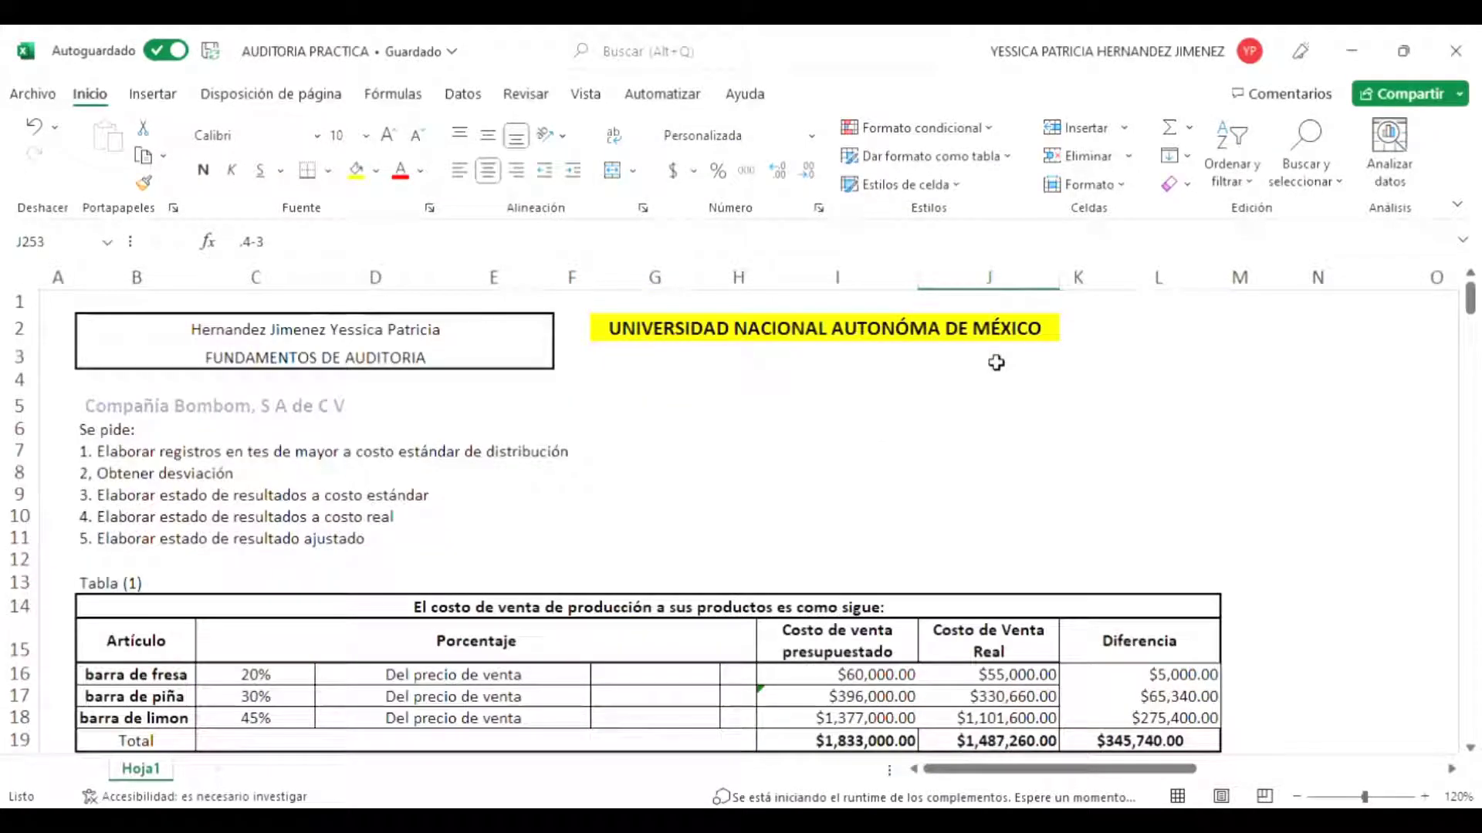
Step: Open the Analizar datos suggestions for the heading block of the sheet
click(609, 408)
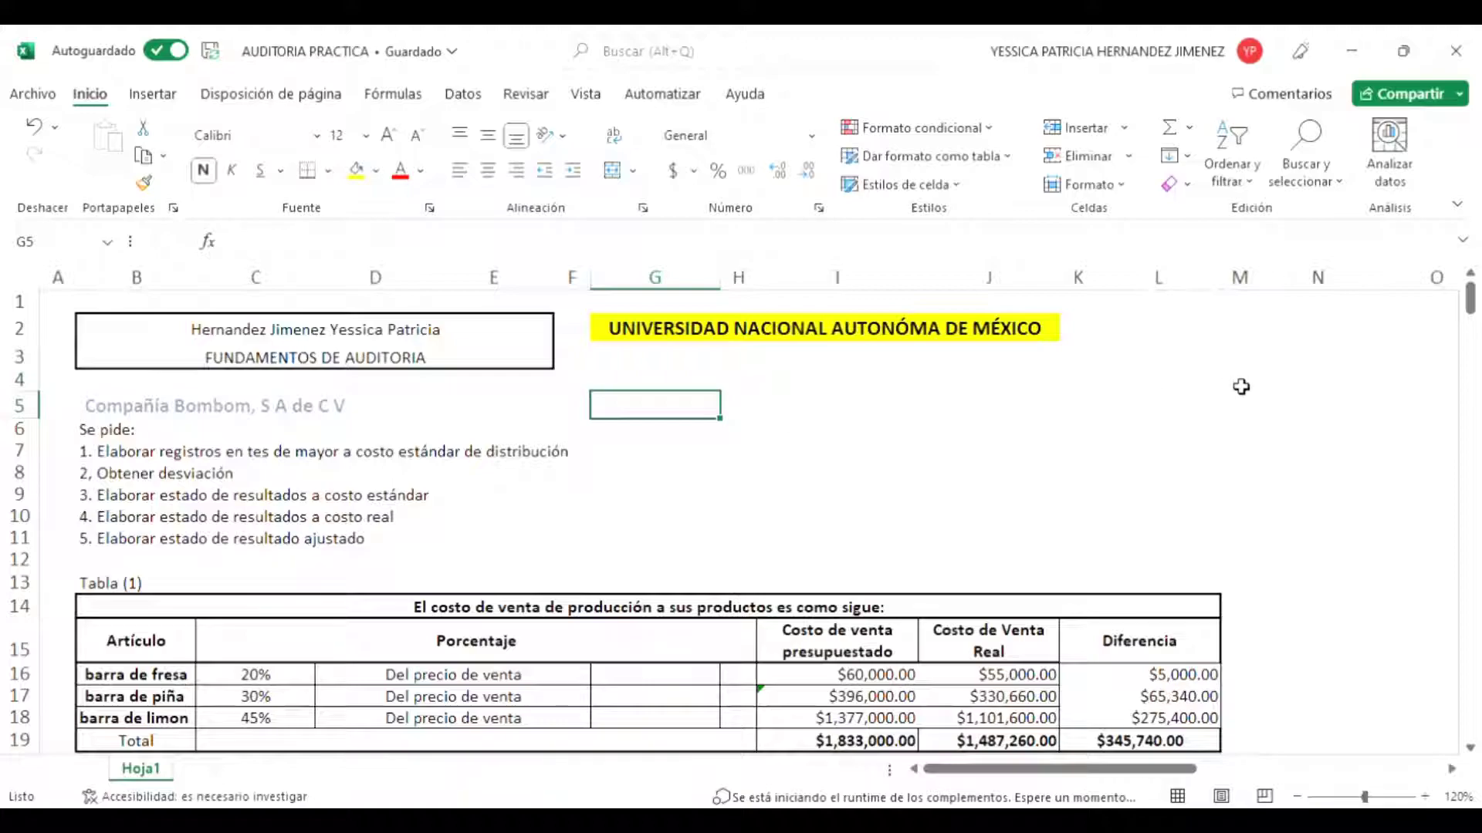
click(1389, 139)
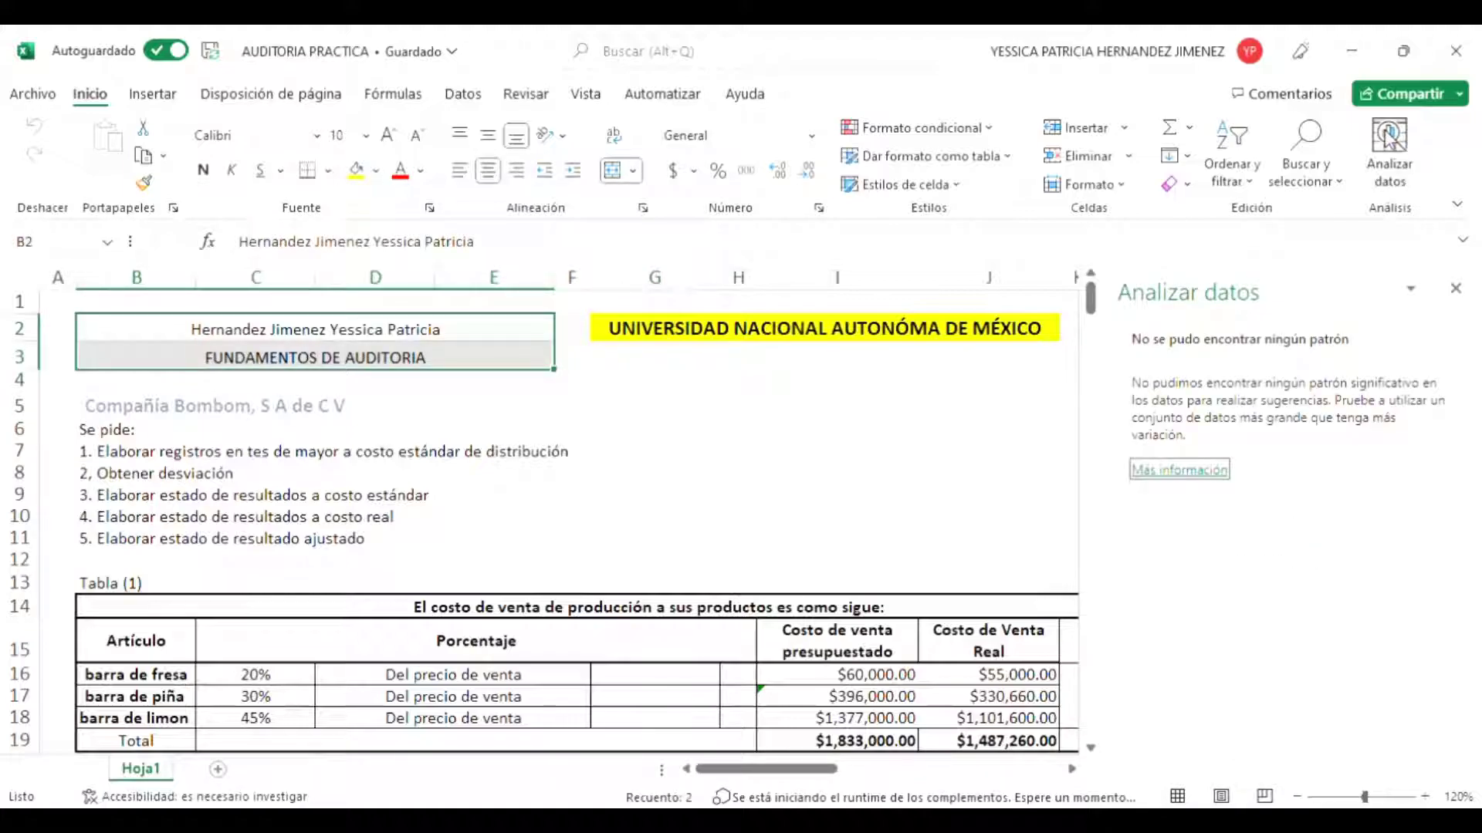
click(1389, 139)
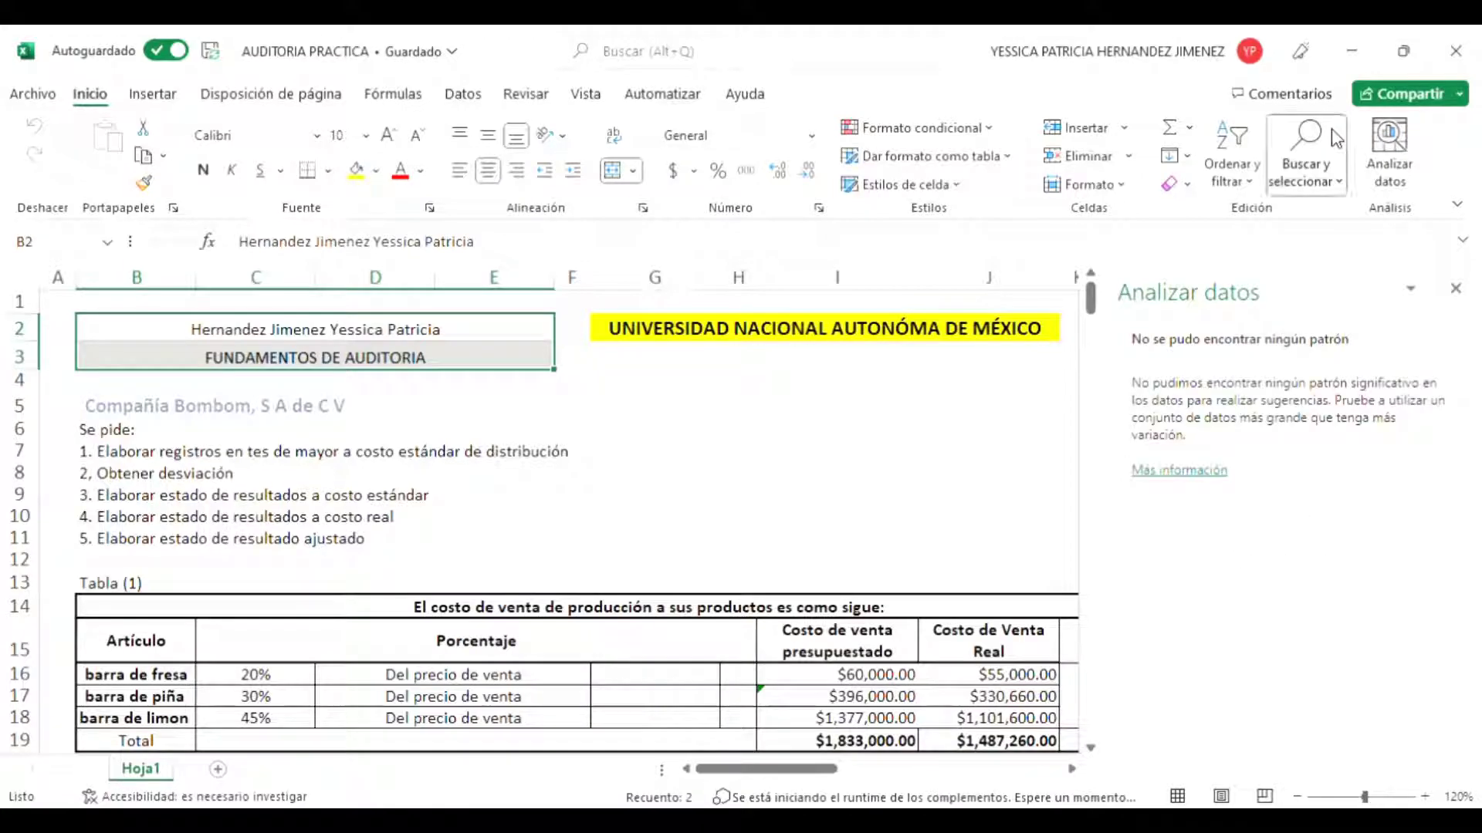